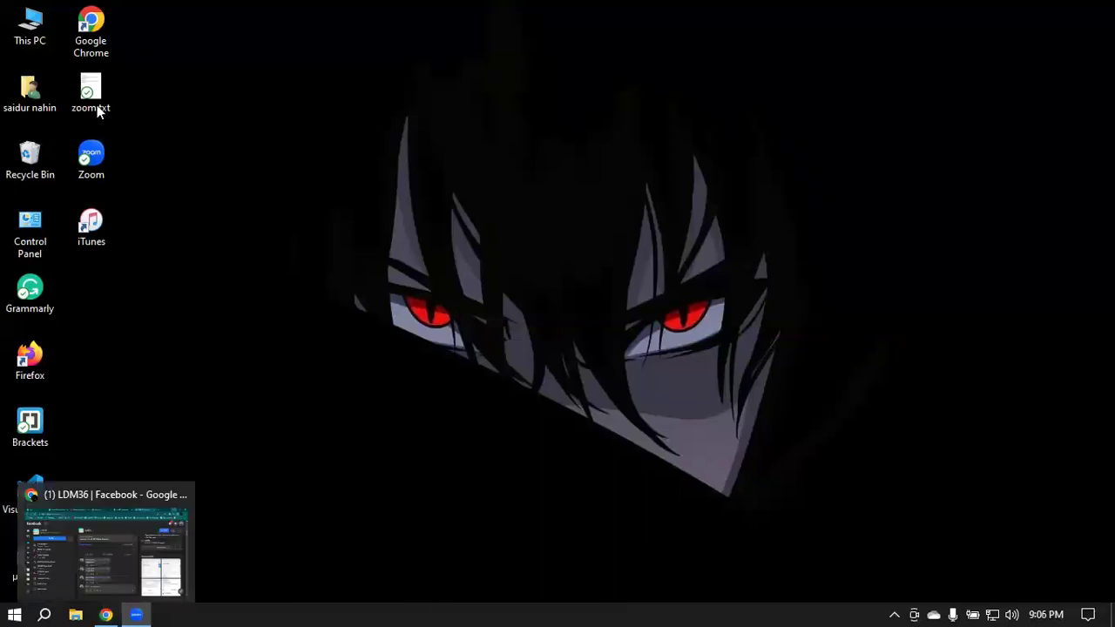
pyautogui.click(92, 30)
pyautogui.press('F2')
pyautogui.press('Escape')
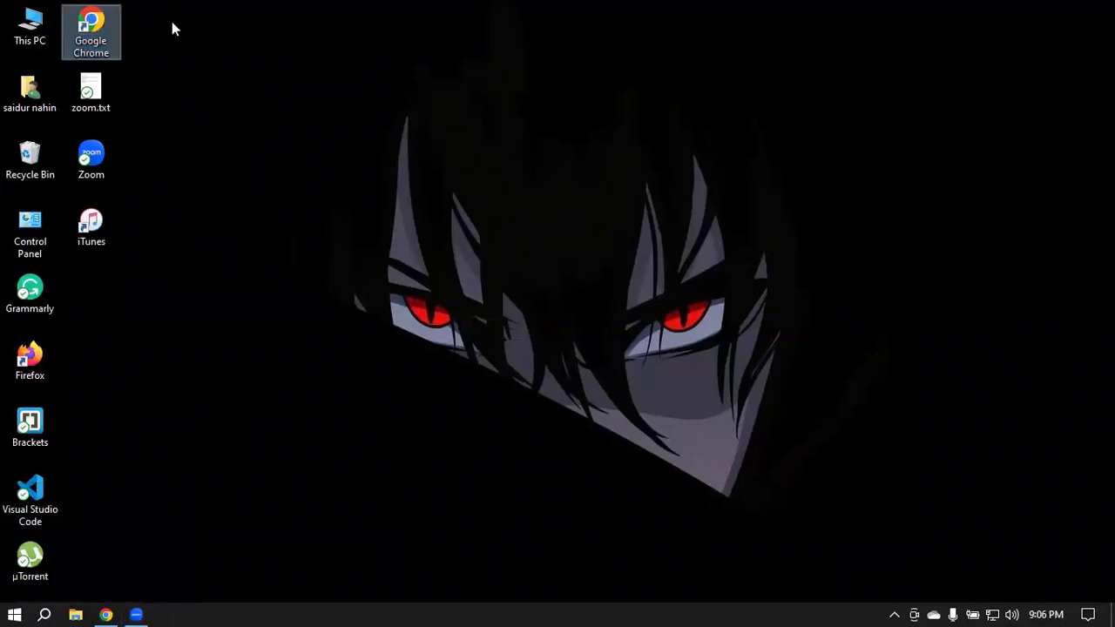
# Step: Open Fiverr in a maximized Google Chrome window under the profile with the purple S avatar
pyautogui.doubleClick(81, 26)
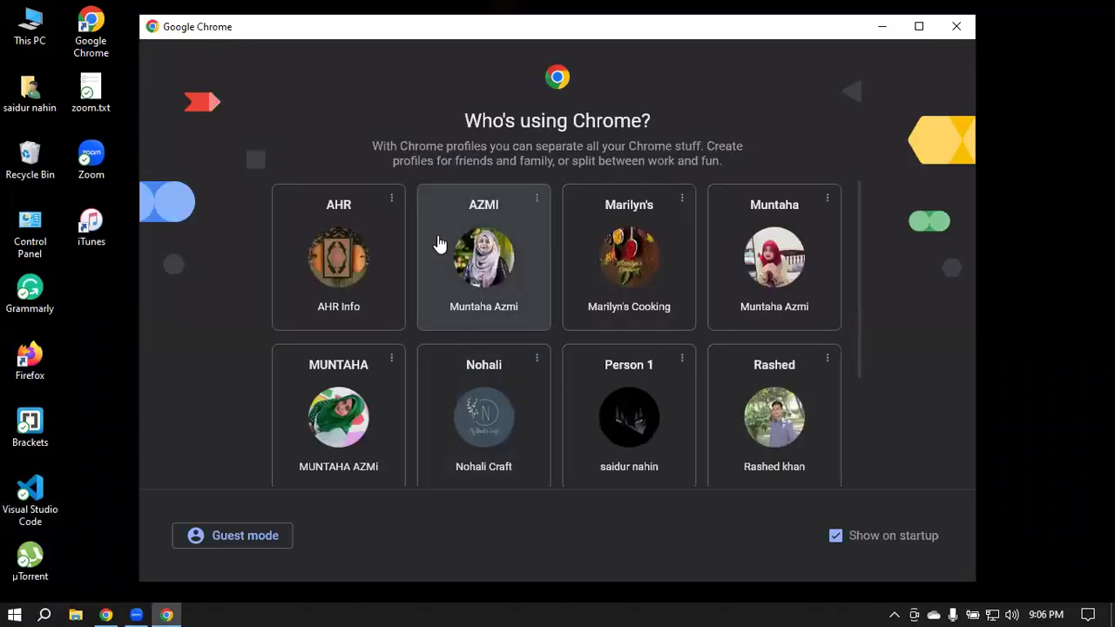
pyautogui.scroll(-3, 702, 306)
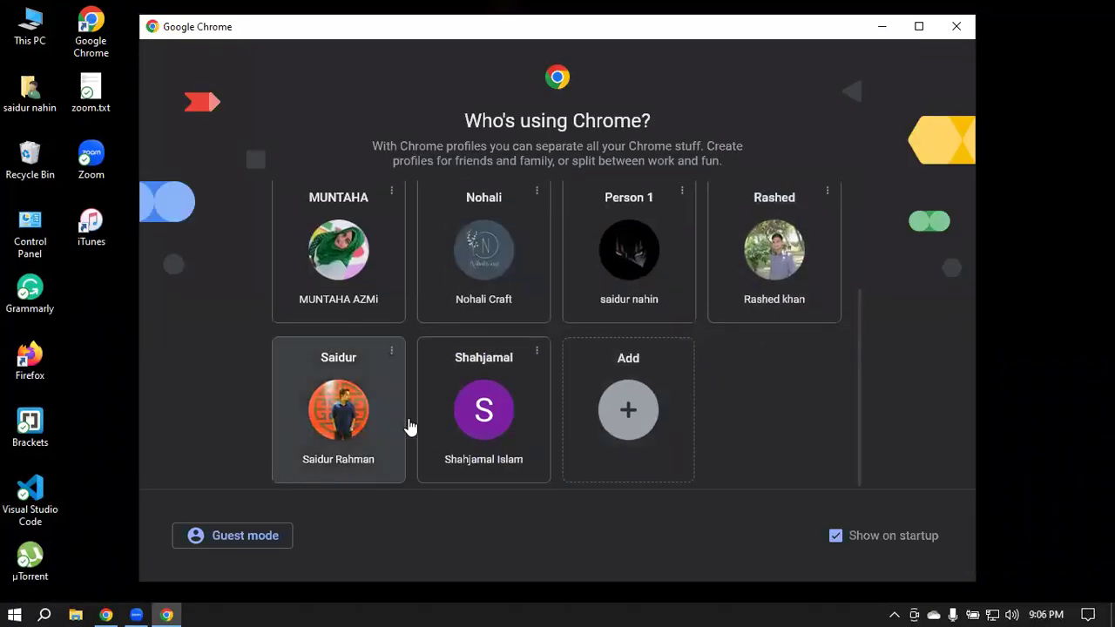
pyautogui.click(483, 399)
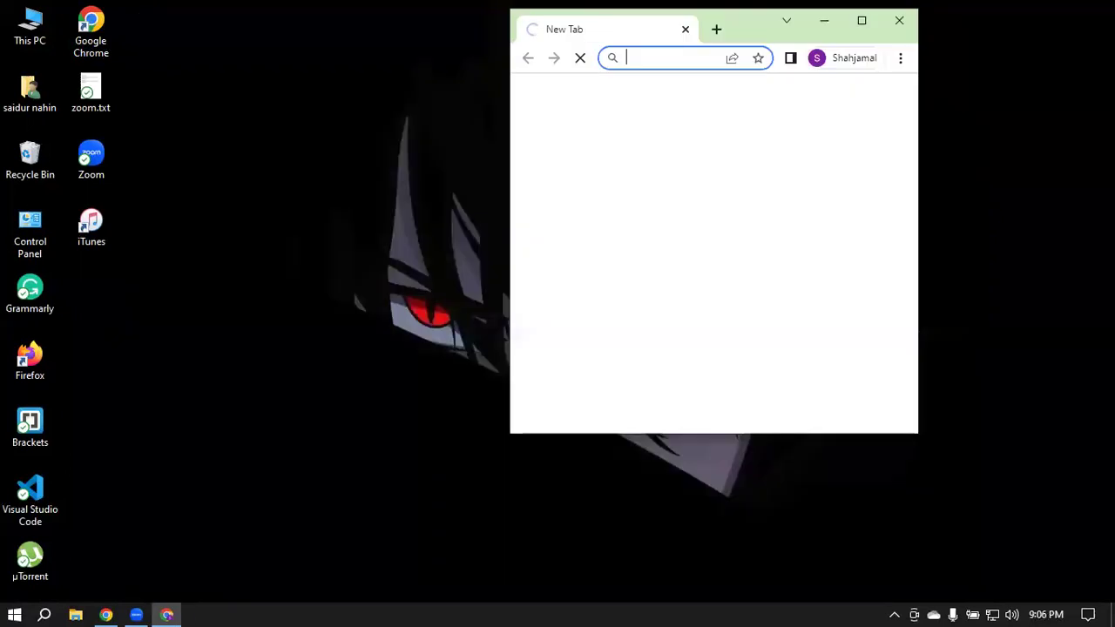
pyautogui.click(862, 20)
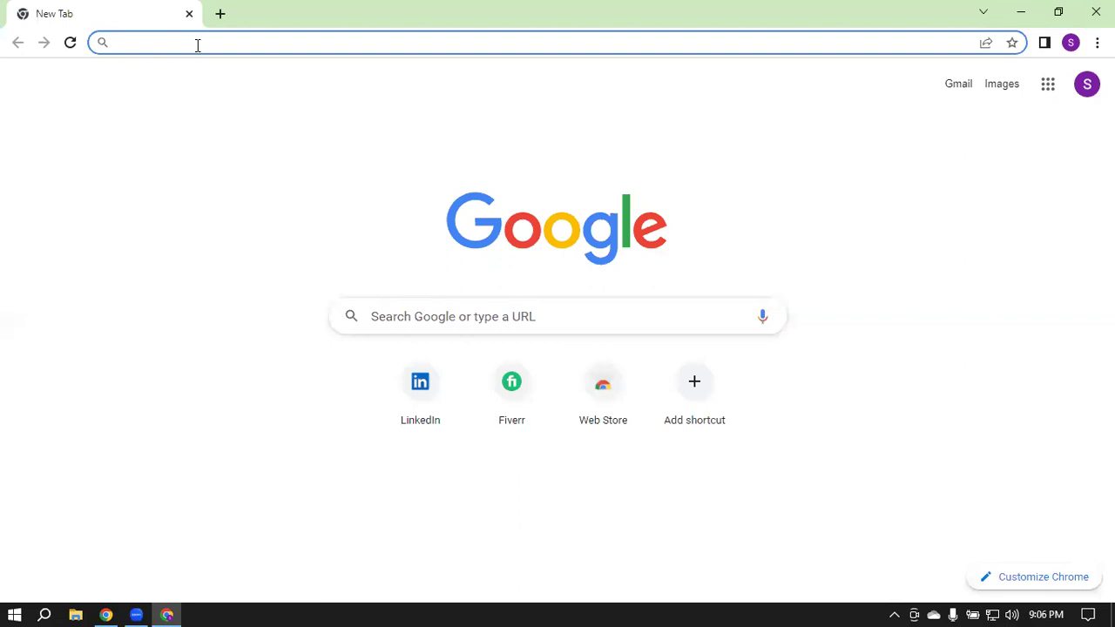
pyautogui.click(515, 396)
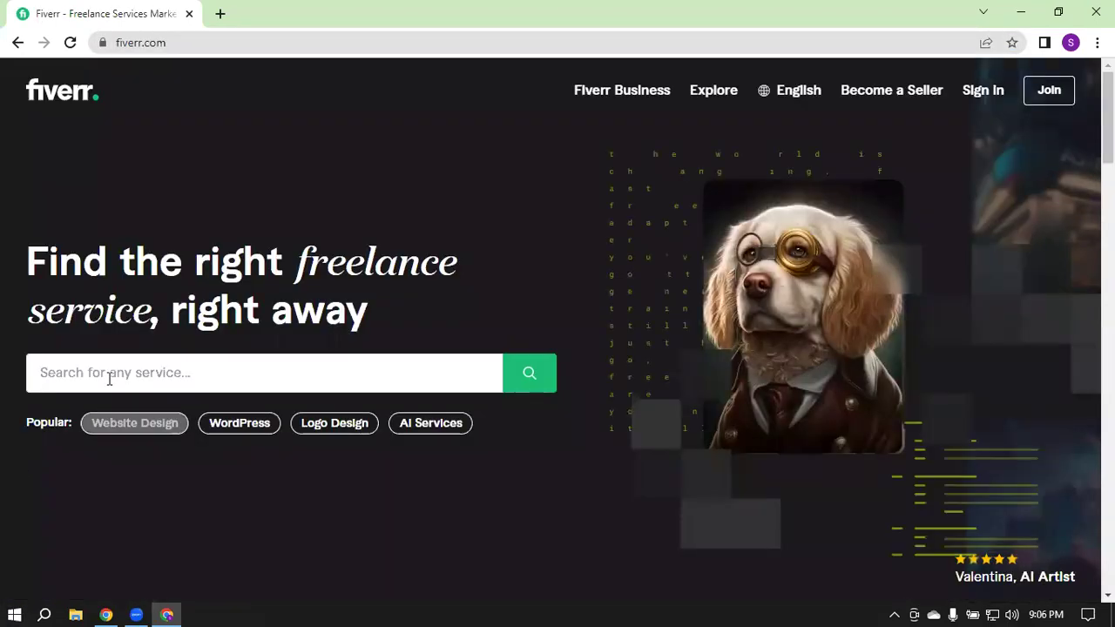
# Step: Search Fiverr for the suggested query "youtube promotion" after dismissing the Google sign-in prompt
pyautogui.click(109, 372)
pyautogui.write('f')
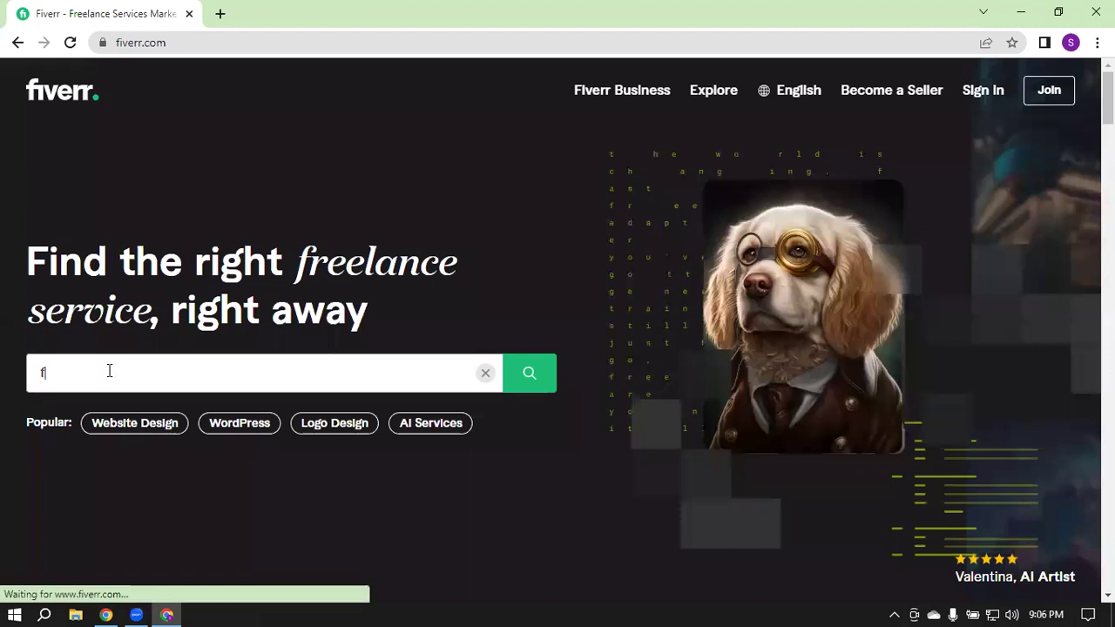
pyautogui.write('y')
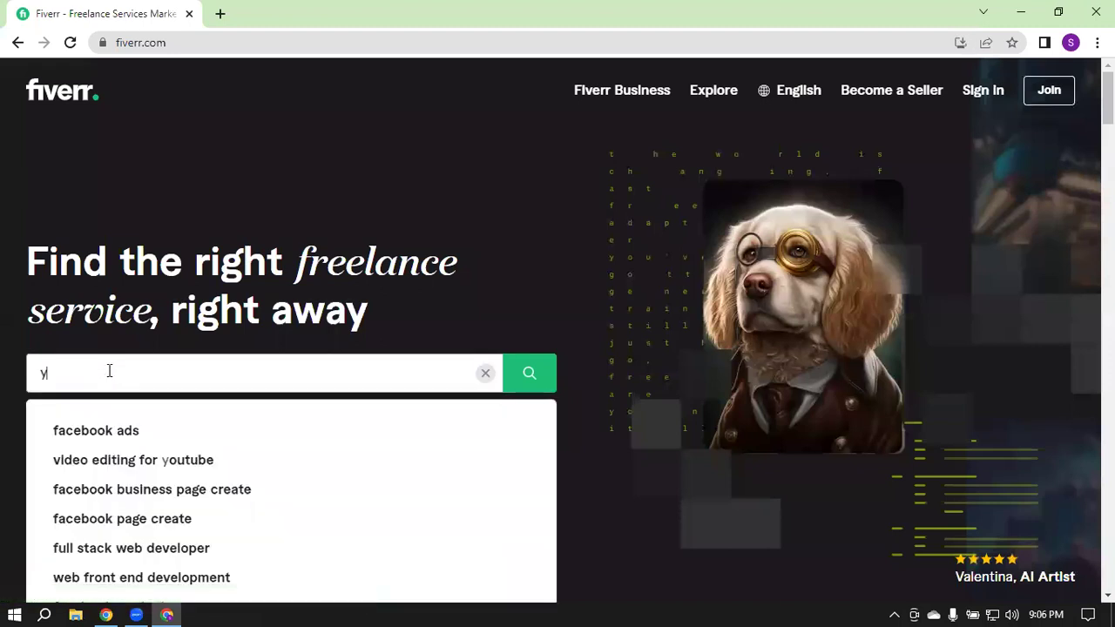
pyautogui.write('outube')
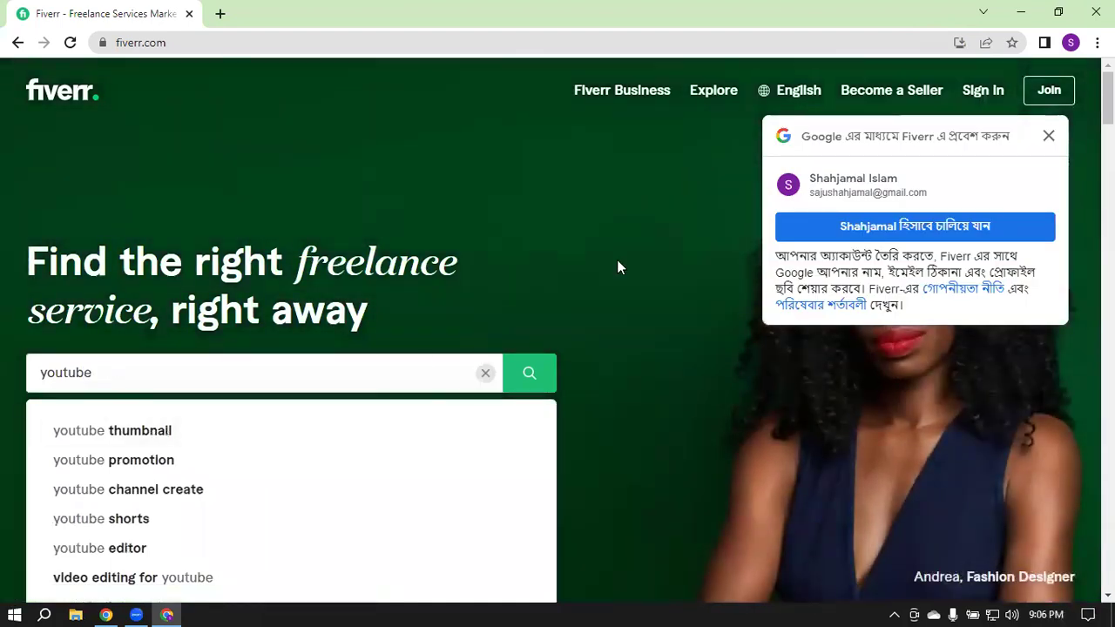
pyautogui.click(1049, 140)
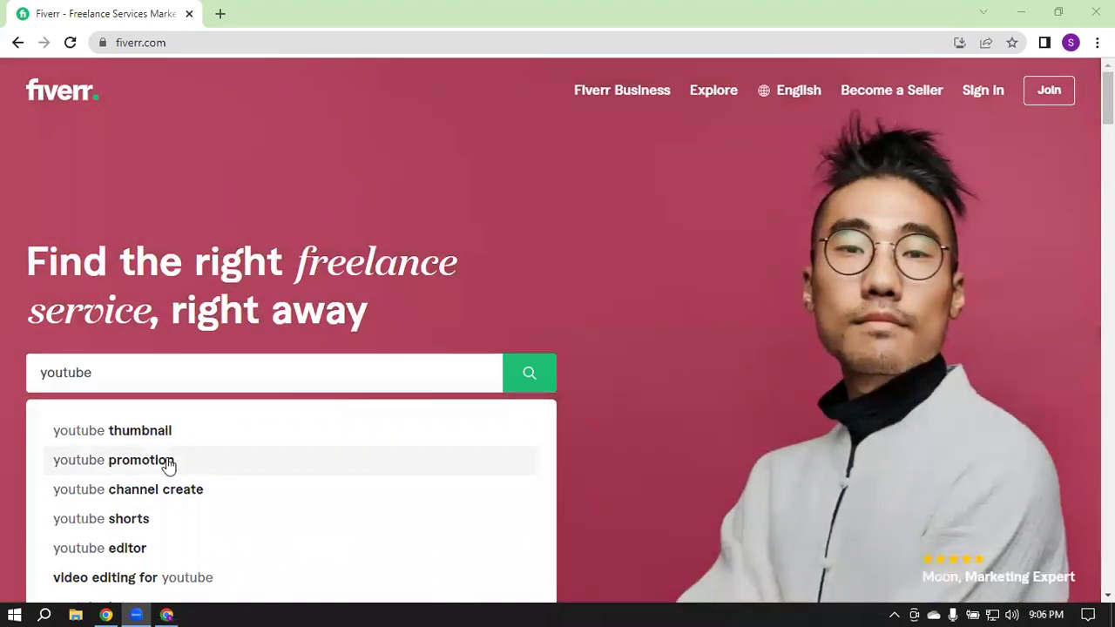
pyautogui.click(131, 461)
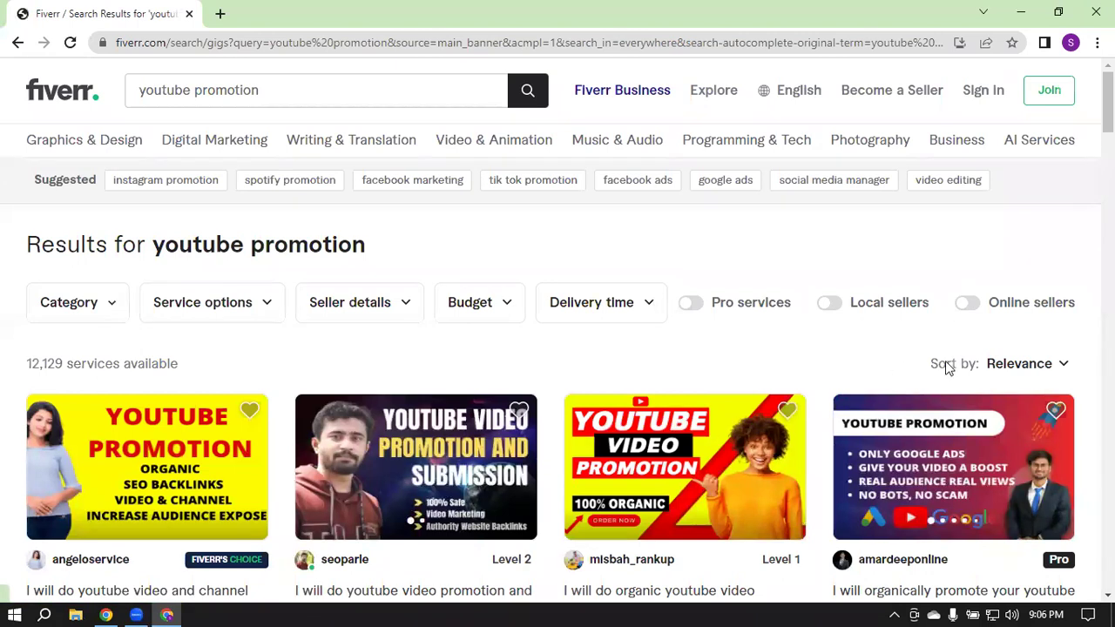
# Step: Filter the youtube promotion results to online sellers and bring up the Fiverr's Choice services
pyautogui.click(967, 303)
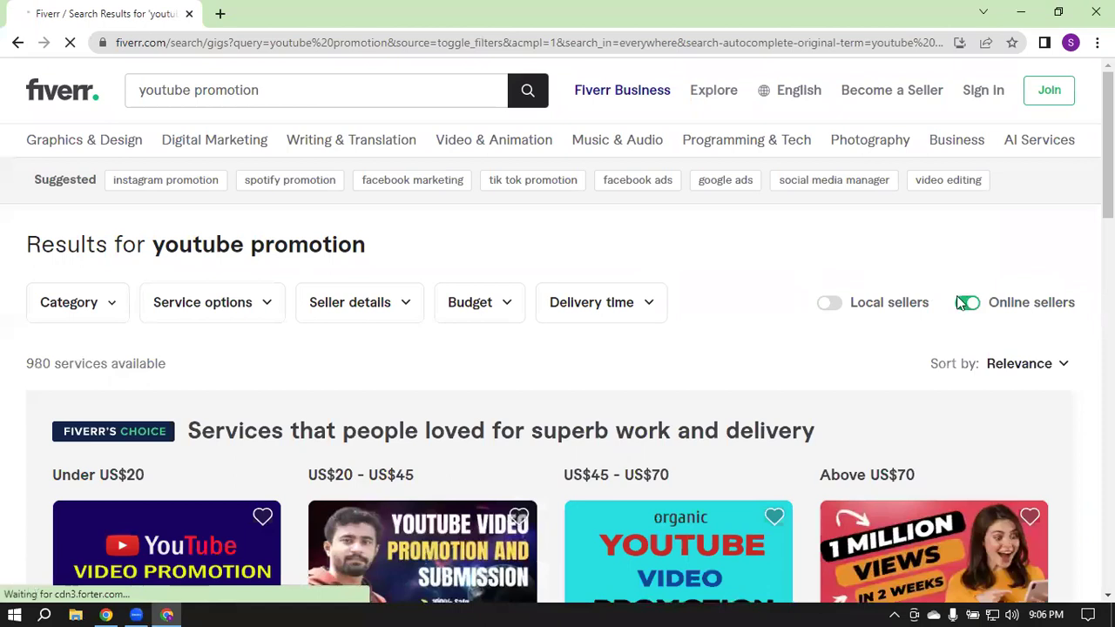
pyautogui.scroll(-3, 1046, 174)
pyautogui.scroll(2, 926, 154)
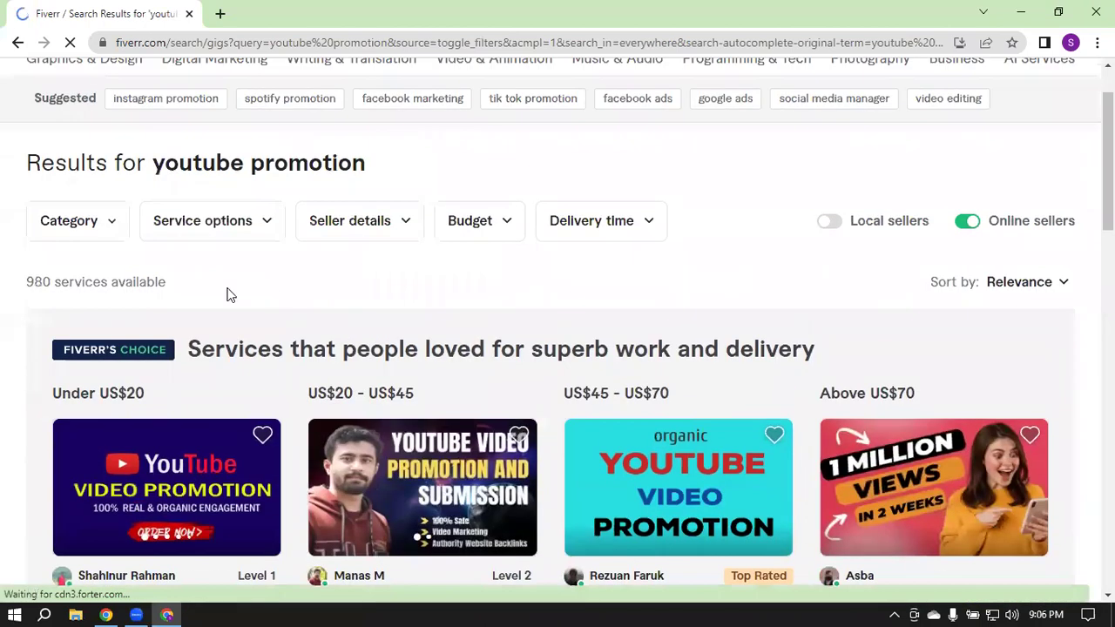
pyautogui.scroll(-1, 514, 284)
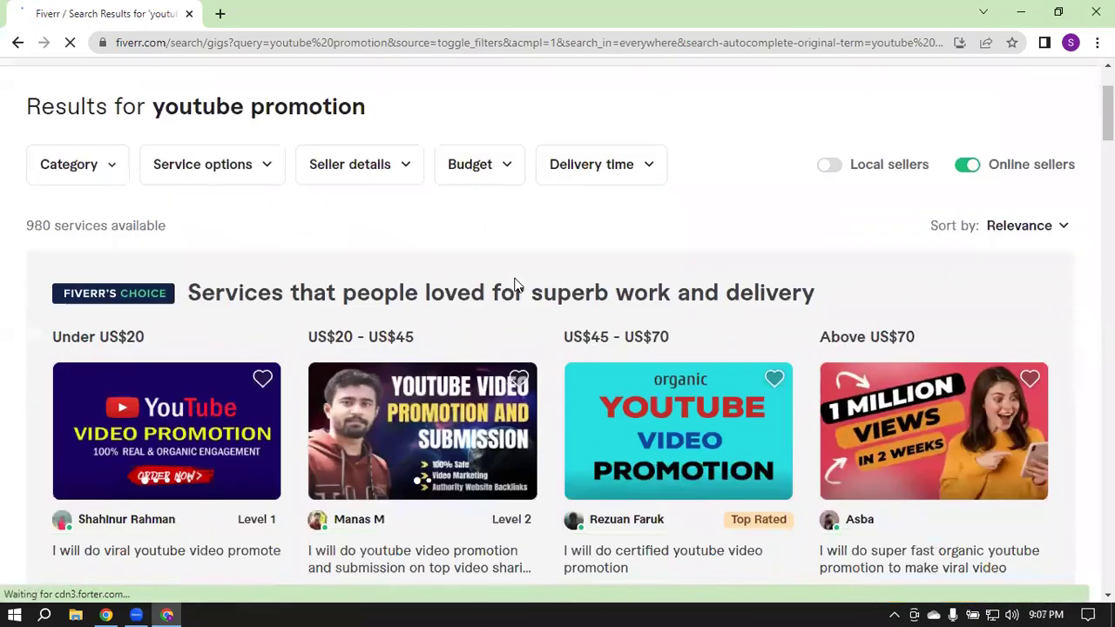
pyautogui.scroll(-2, 514, 284)
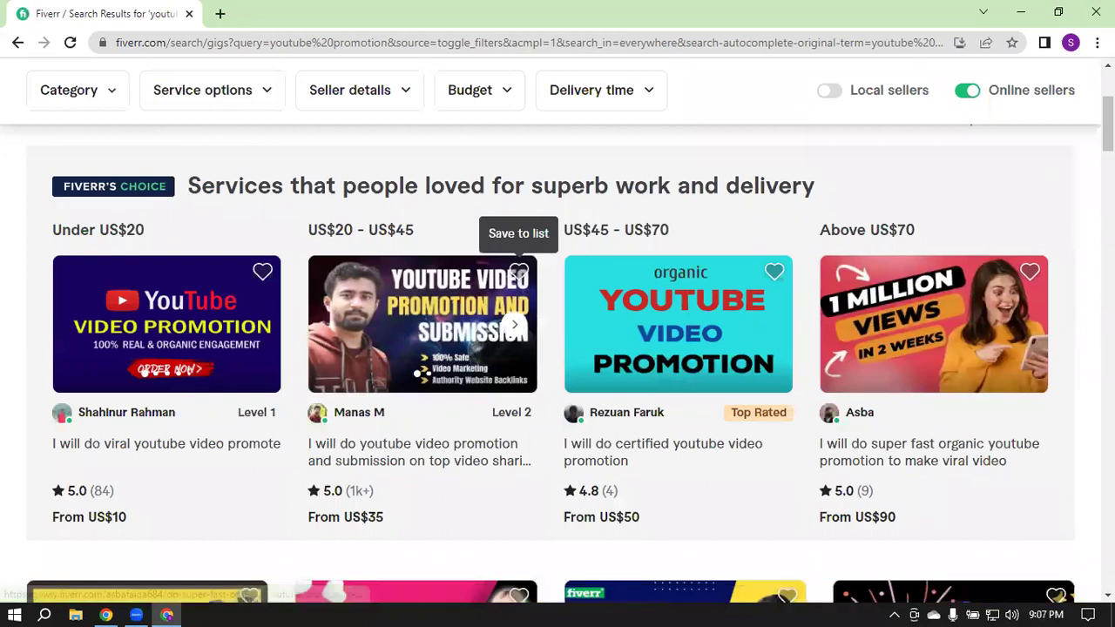
# Step: Open all four Fiverr's Choice gigs, from Under US$20 to Above US$70, in separate new tabs
pyautogui.rightClick(106, 453)
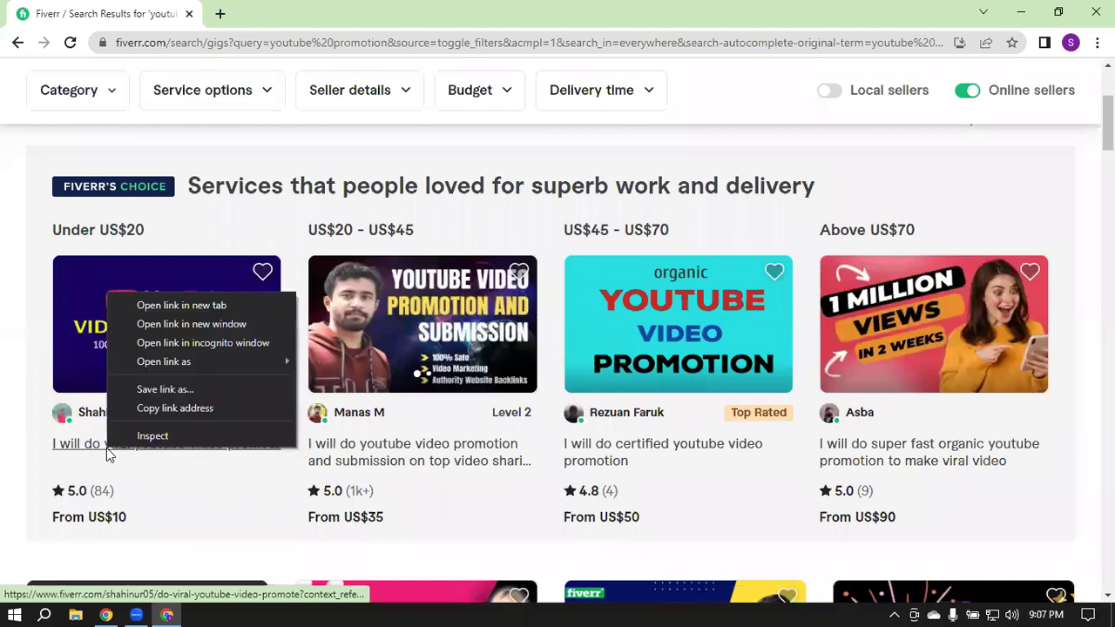
pyautogui.click(179, 305)
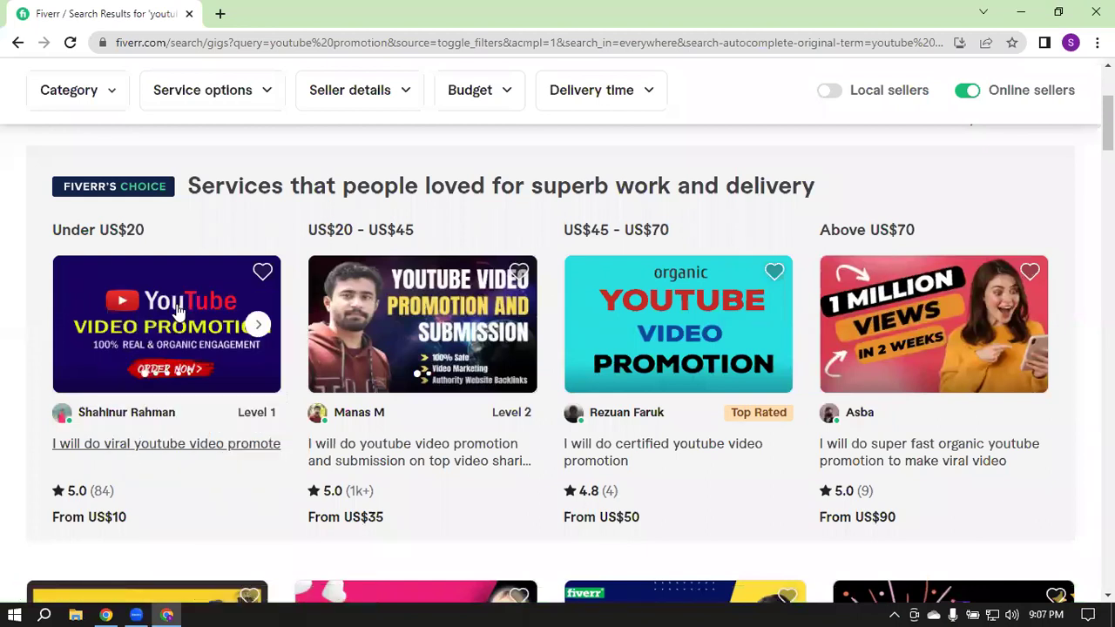
pyautogui.rightClick(433, 462)
pyautogui.click(497, 315)
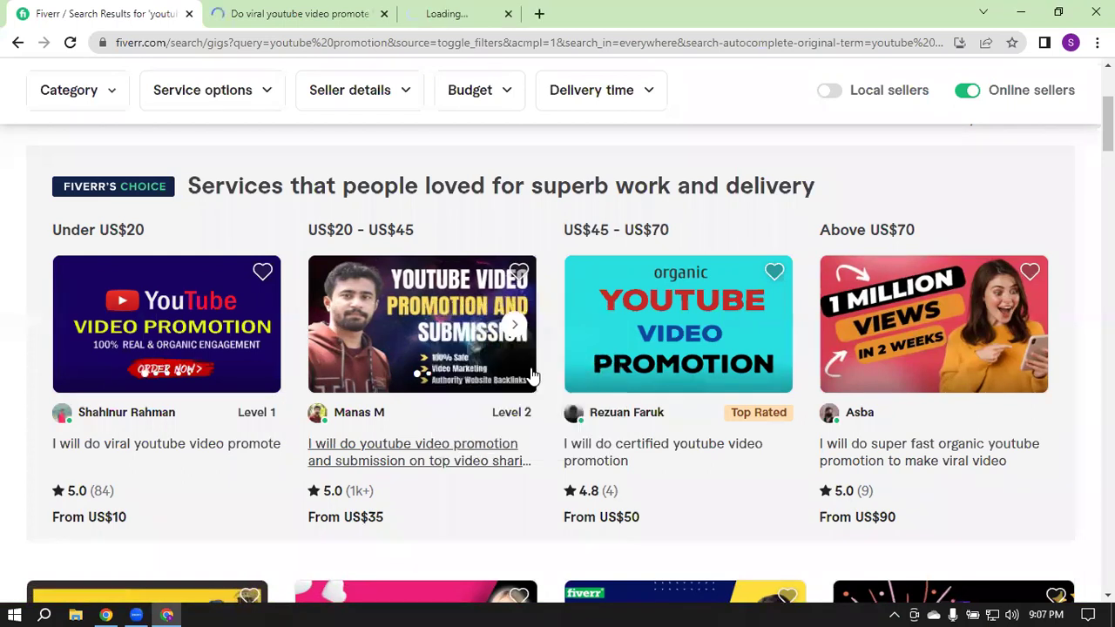
pyautogui.rightClick(615, 464)
pyautogui.click(649, 316)
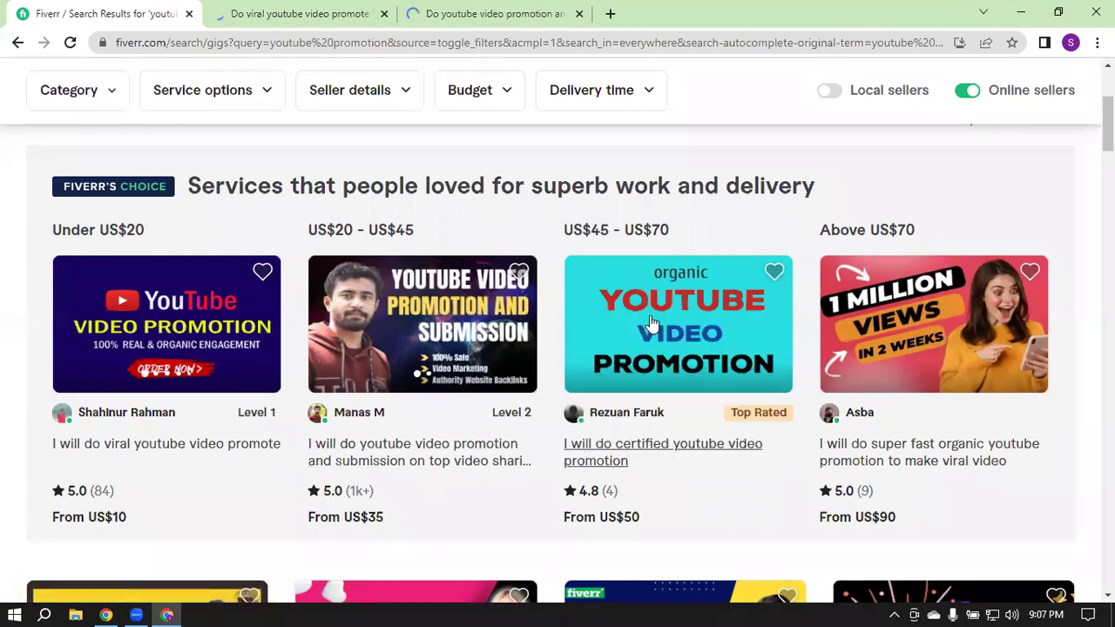
pyautogui.rightClick(887, 464)
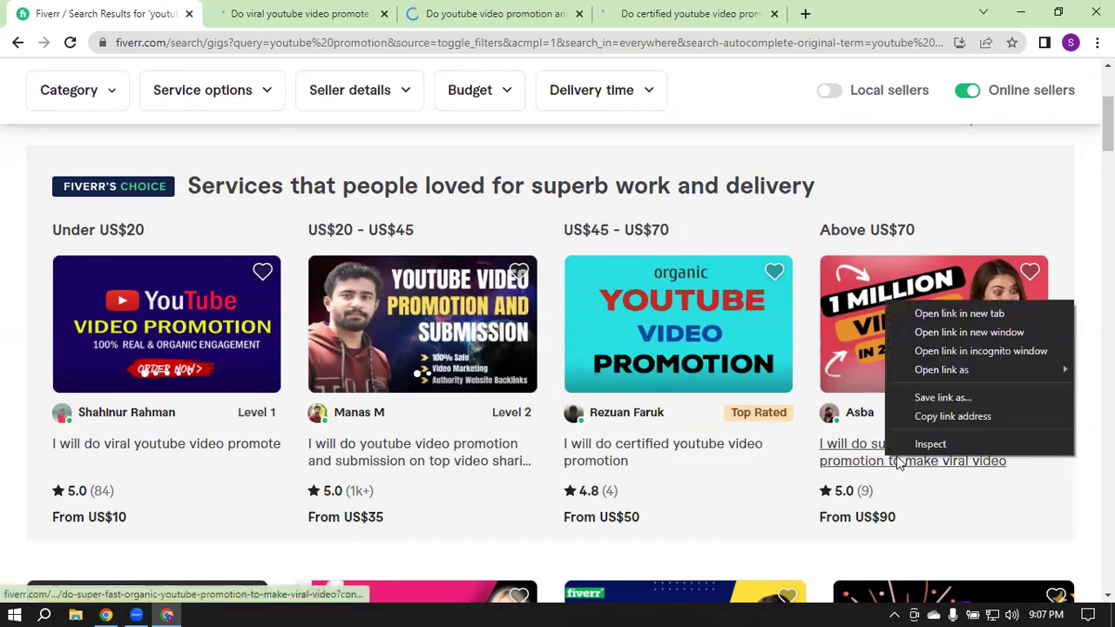
pyautogui.click(958, 312)
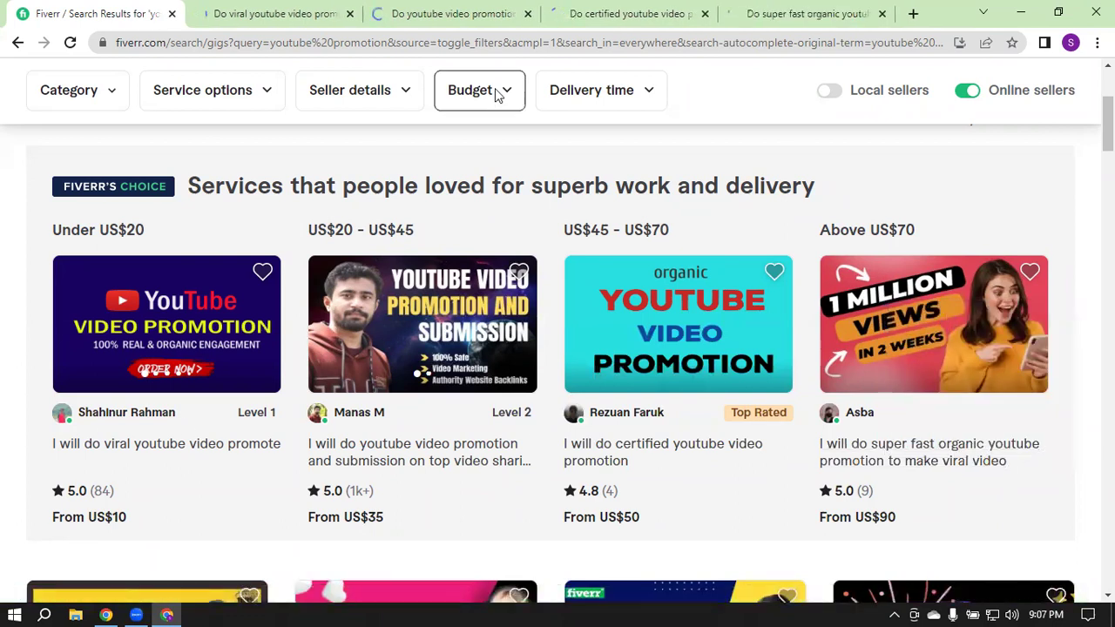
# Step: Open the first two gigs below the Fiverr's Choice section, channel boost advertising and channel monetization, in new tabs
pyautogui.scroll(-4, 565, 308)
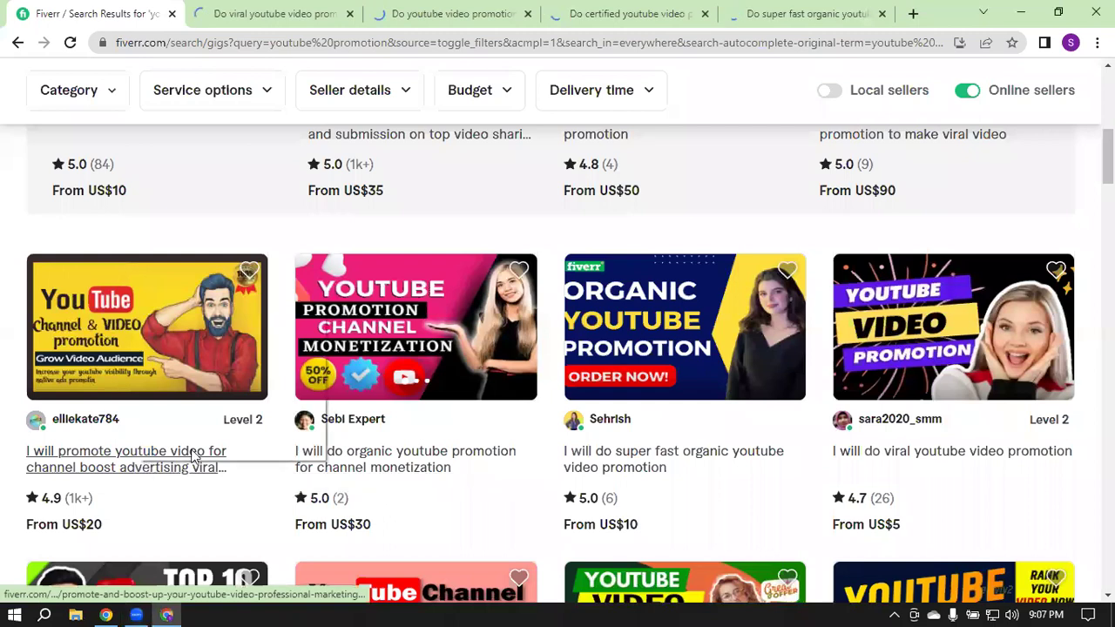
pyautogui.rightClick(137, 468)
pyautogui.click(272, 319)
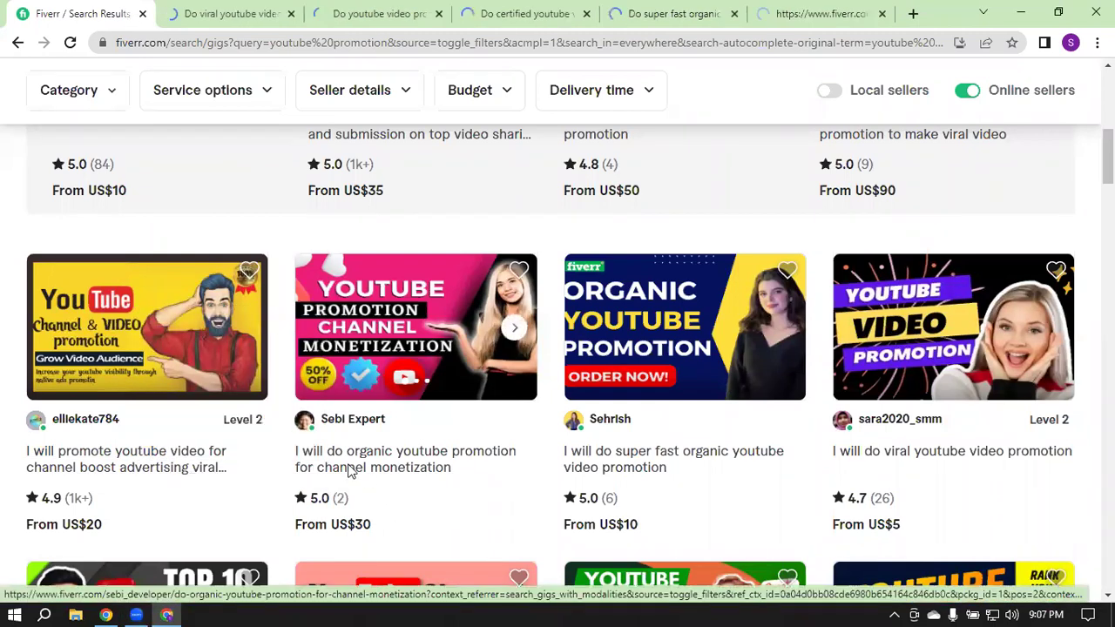
pyautogui.rightClick(352, 467)
pyautogui.click(426, 322)
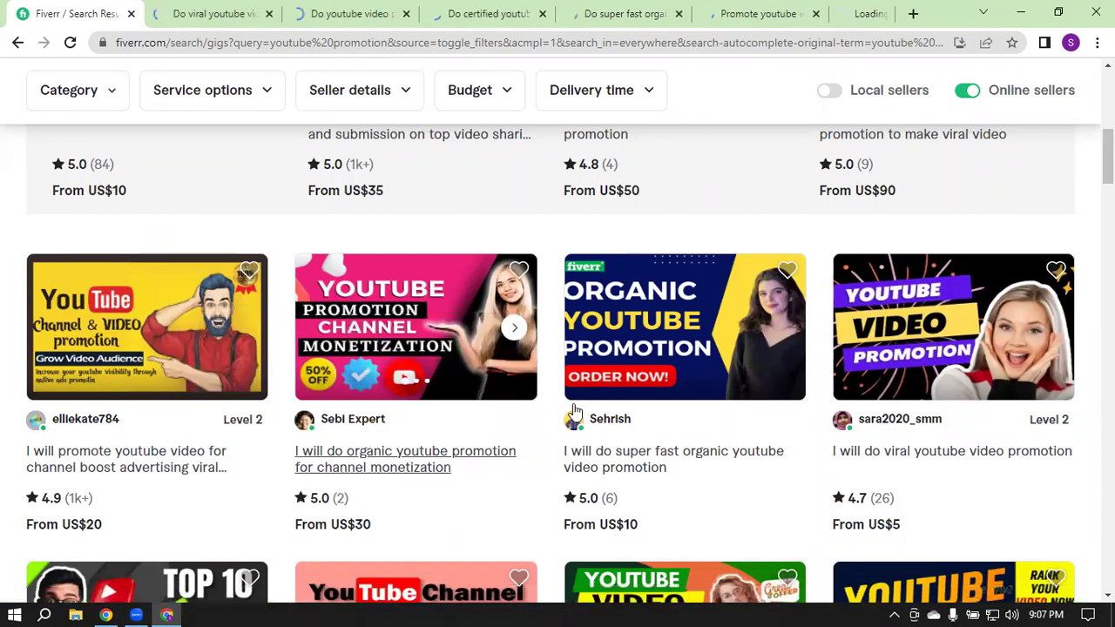
# Step: Review the "I will do viral youtube video promote" gig, examining its Basic package offer, methods used and deliverables
pyautogui.click(200, 14)
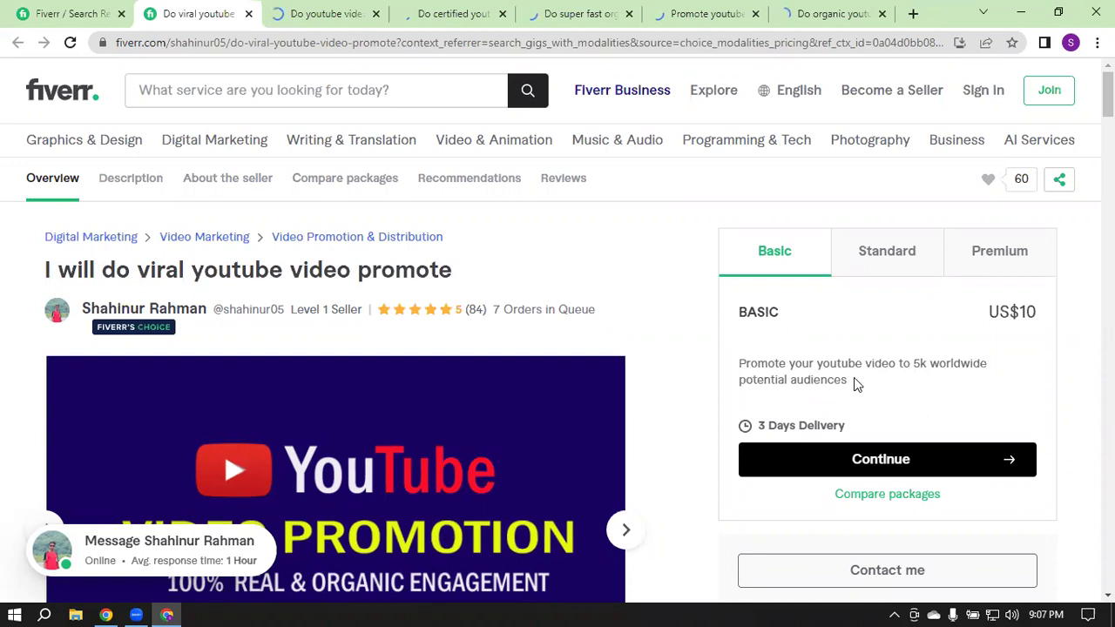
pyautogui.moveTo(859, 388); pyautogui.dragTo(914, 366)
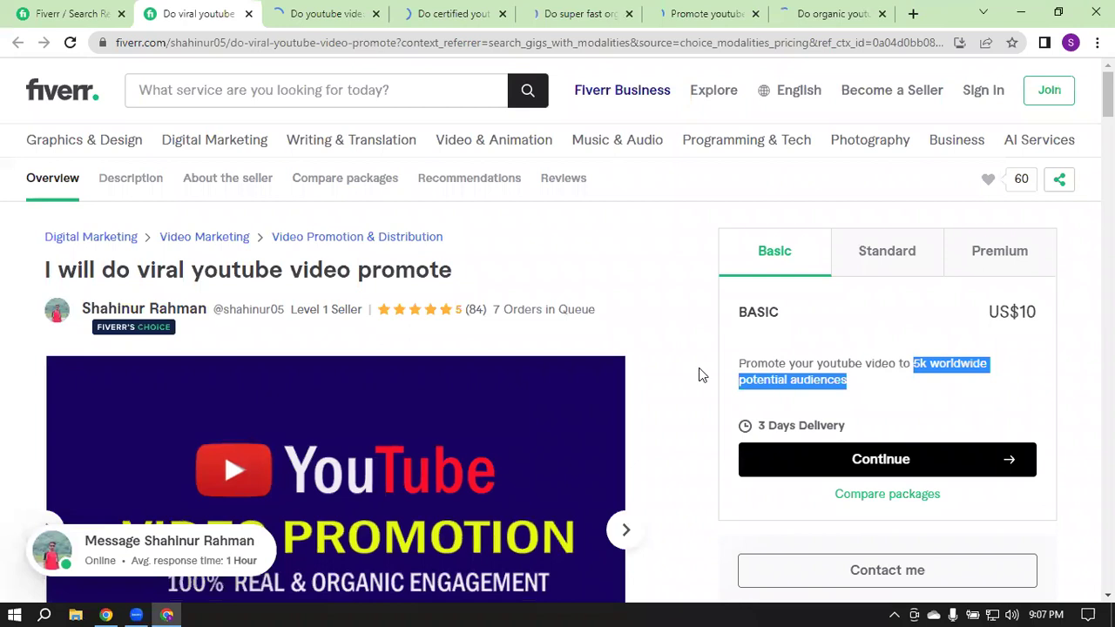
pyautogui.scroll(-2, 700, 374)
pyautogui.scroll(-6, 699, 373)
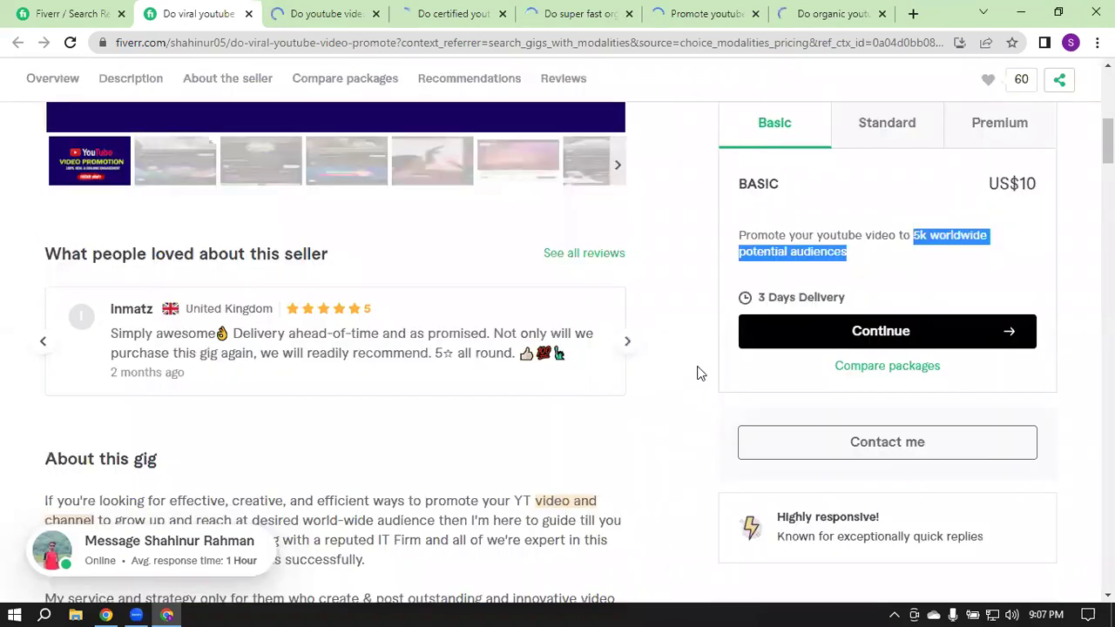
pyautogui.scroll(-2, 699, 373)
pyautogui.scroll(-1, 699, 373)
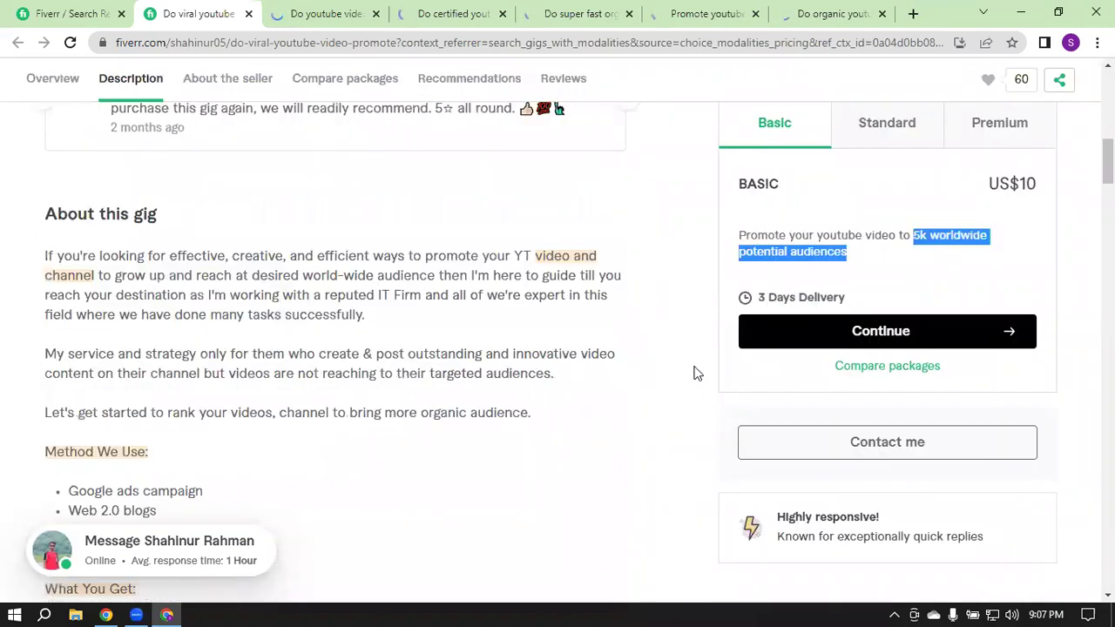
pyautogui.scroll(-3, 696, 373)
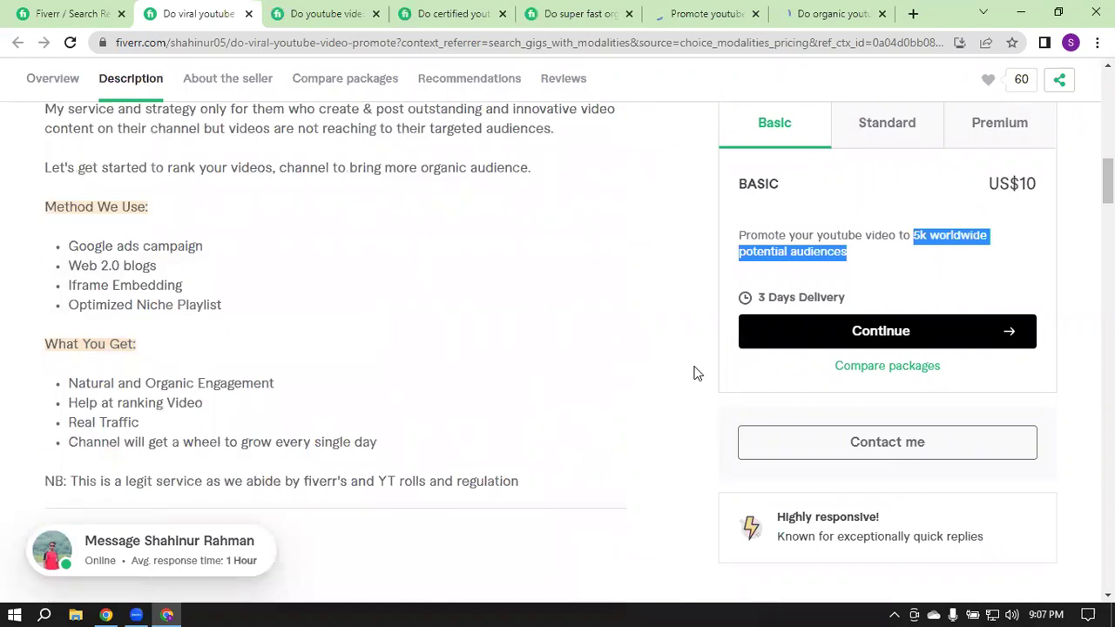
pyautogui.scroll(-1, 695, 372)
pyautogui.scroll(-2, 695, 373)
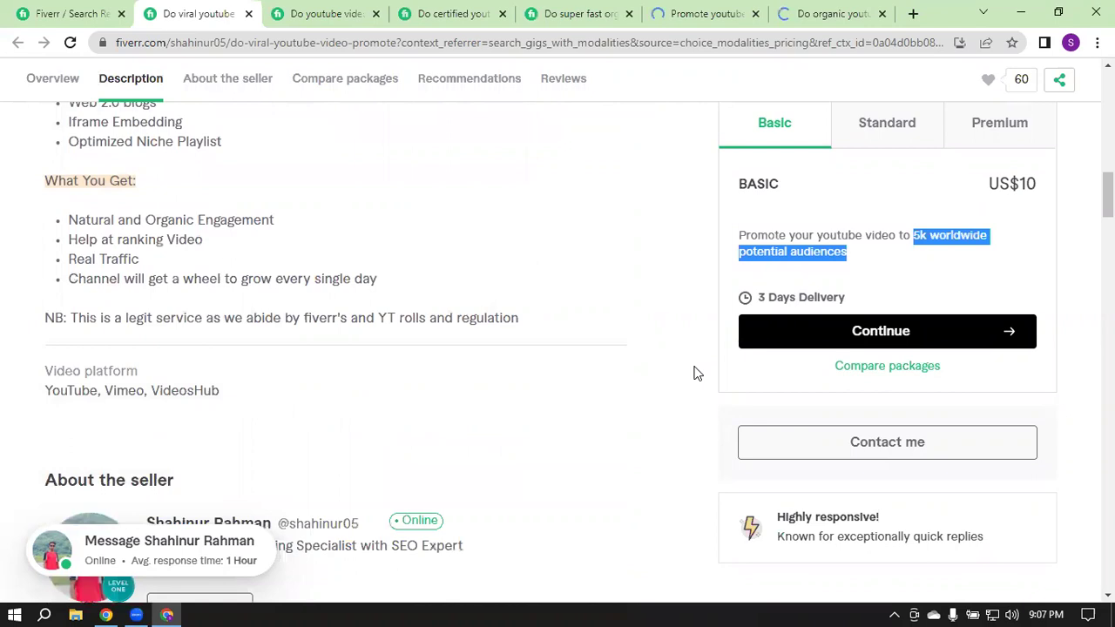
pyautogui.scroll(5, 701, 379)
pyautogui.scroll(3, 695, 356)
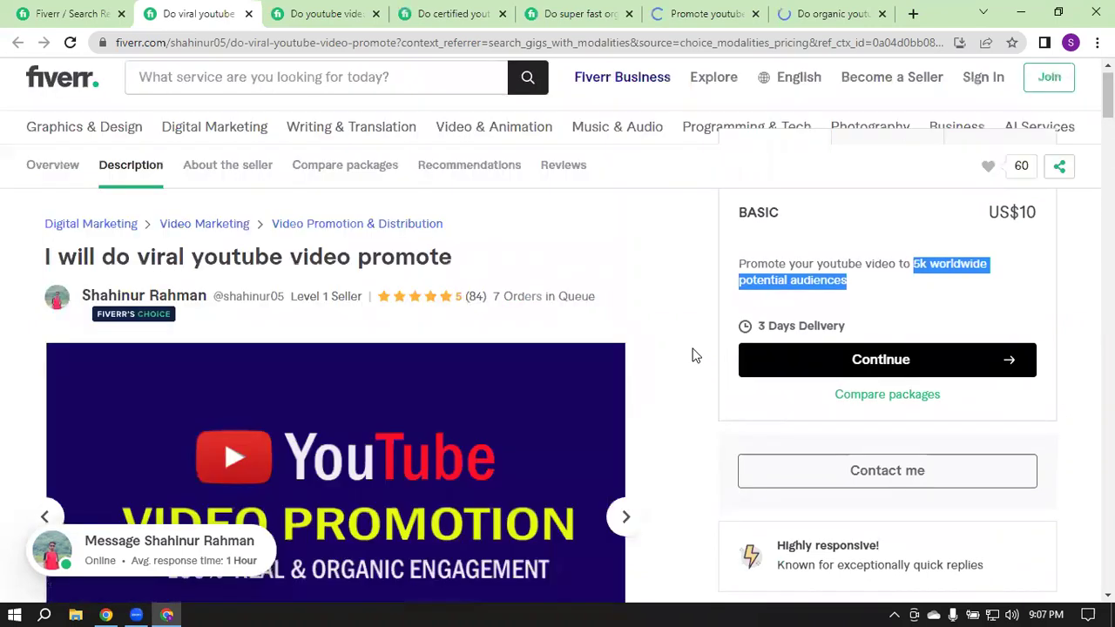
pyautogui.scroll(1, 695, 356)
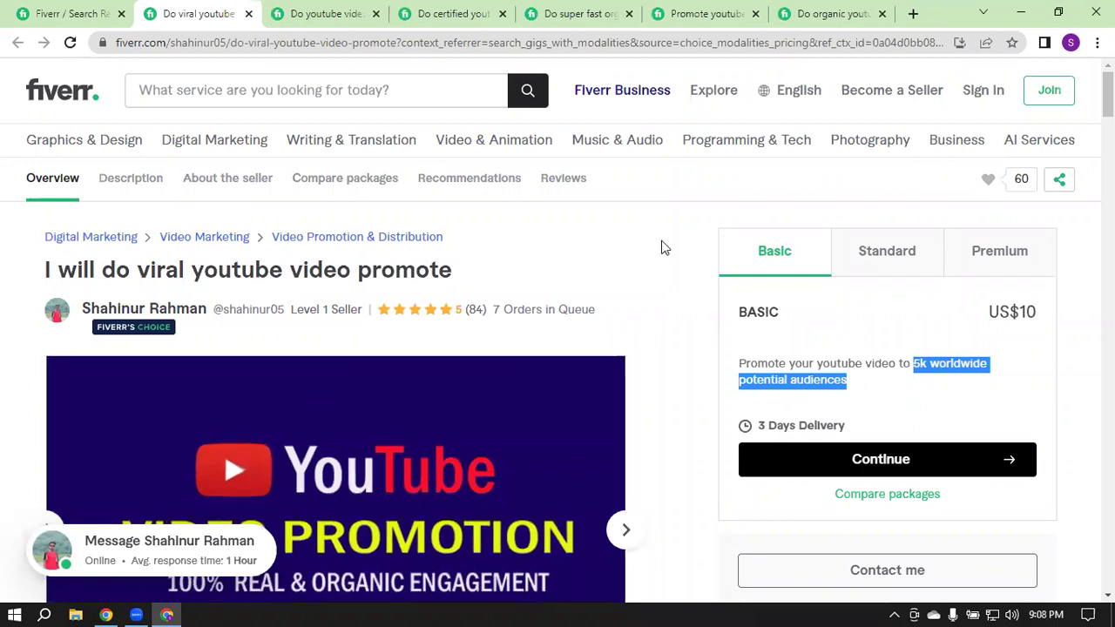
# Step: Examine the orders in queue on the gig for youtube video promotion and submission on top video sharing sites
pyautogui.click(318, 12)
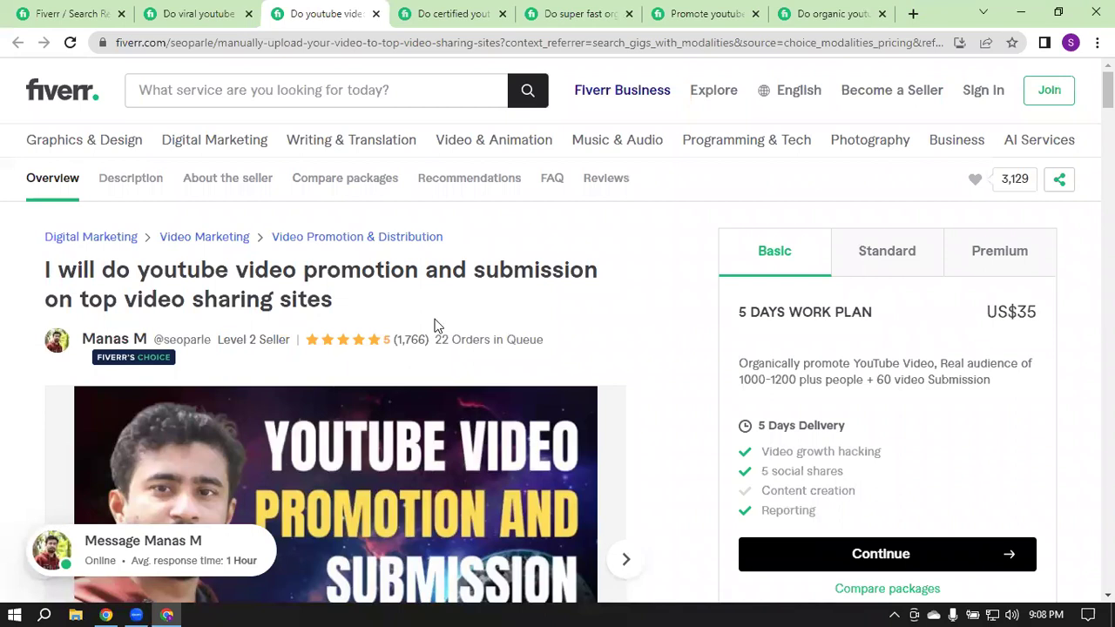
pyautogui.moveTo(438, 340); pyautogui.dragTo(537, 342)
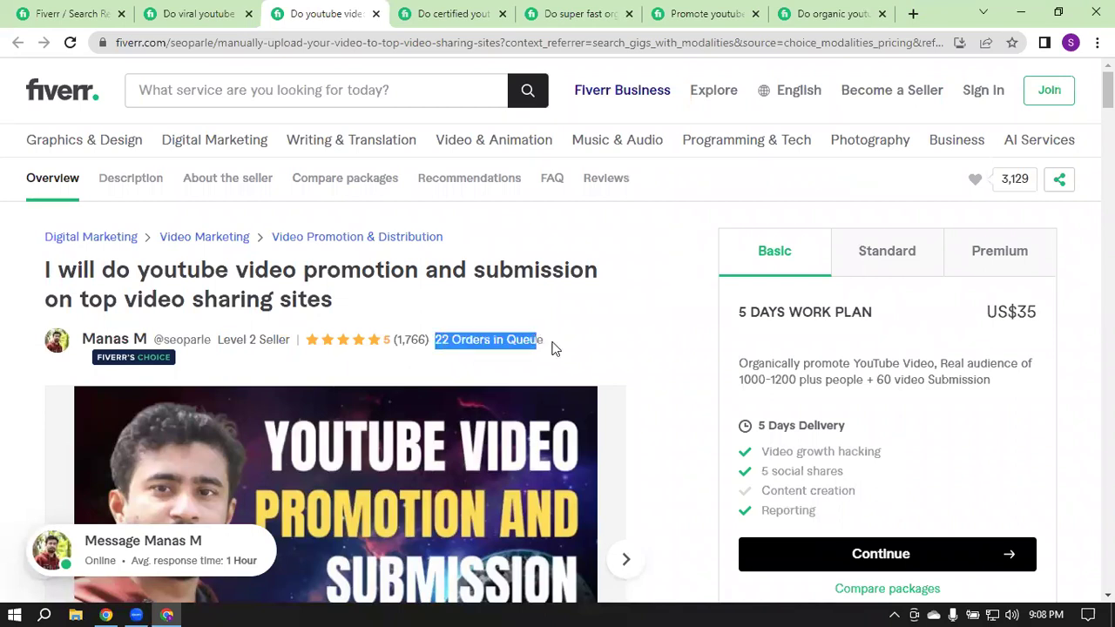
pyautogui.click(579, 342)
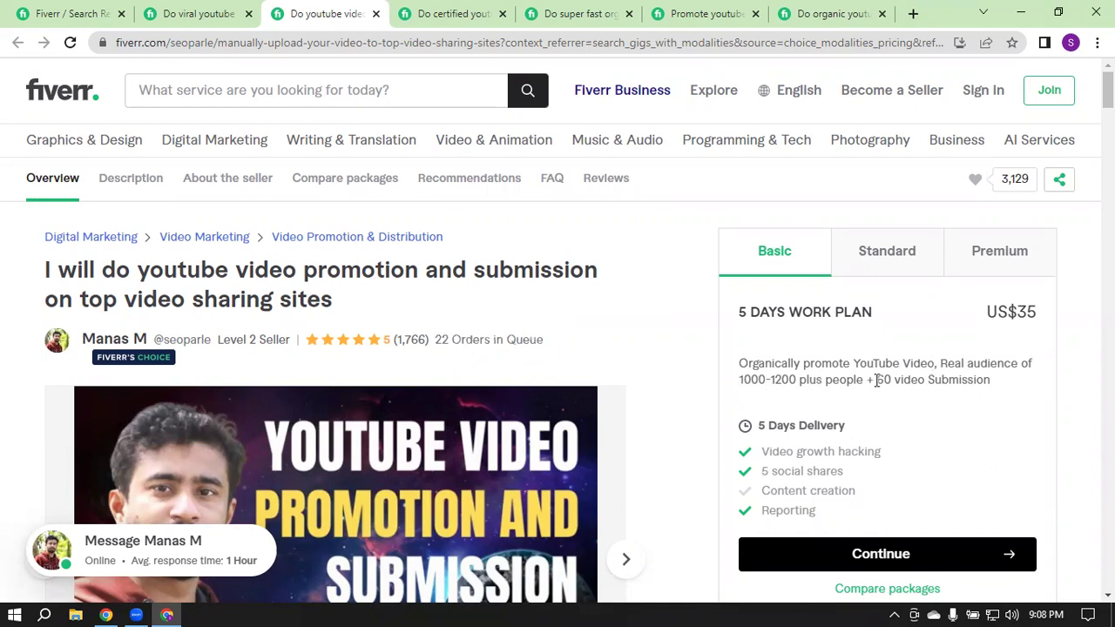
# Step: Compare the Basic, Standard and Premium package offers of the youtube video promotion and submission gig
pyautogui.moveTo(877, 381); pyautogui.dragTo(996, 375)
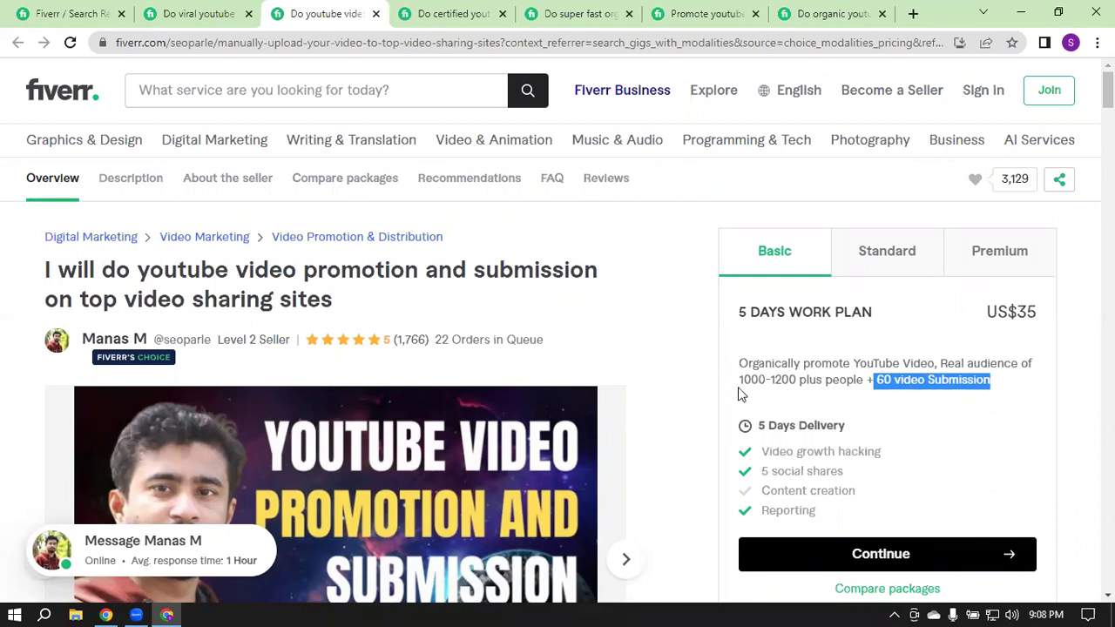
pyautogui.moveTo(864, 381); pyautogui.dragTo(937, 363)
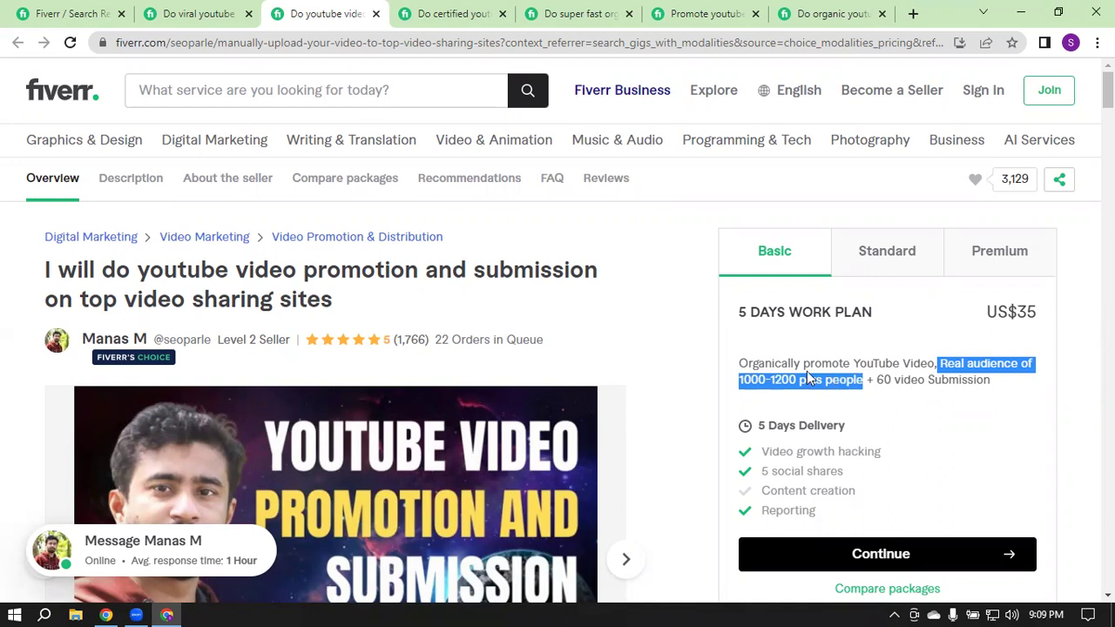
pyautogui.click(861, 250)
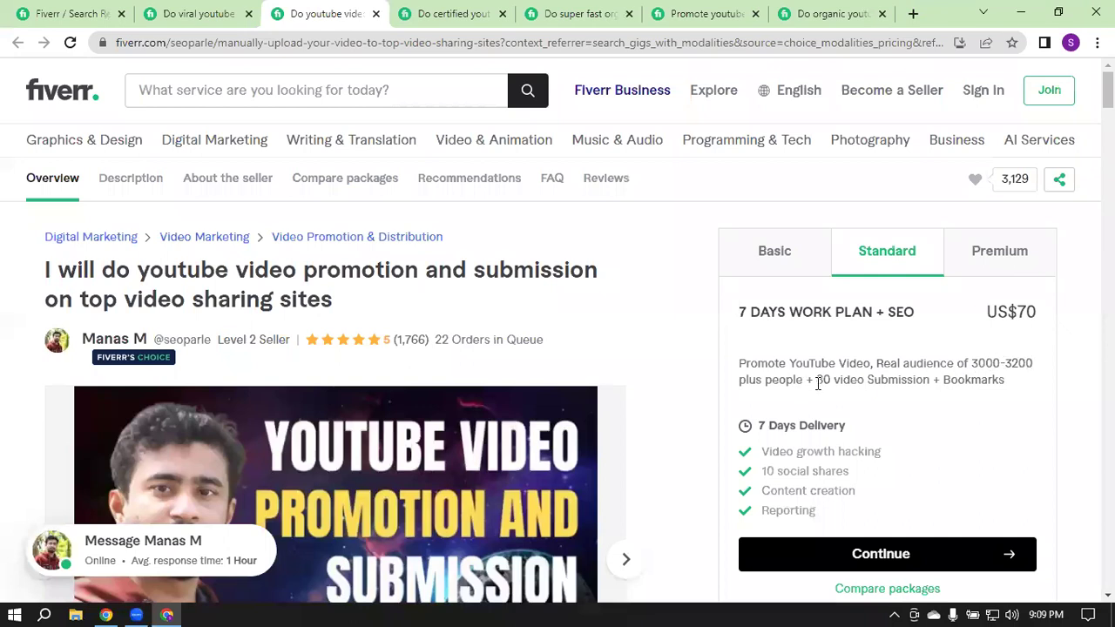
pyautogui.doubleClick(973, 393)
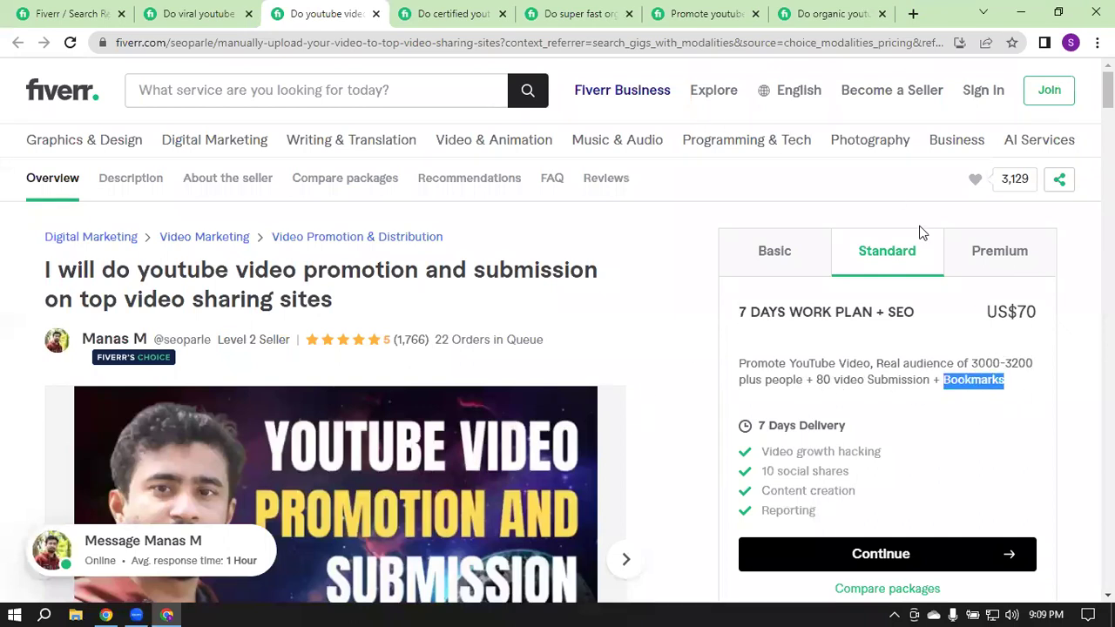
pyautogui.click(983, 251)
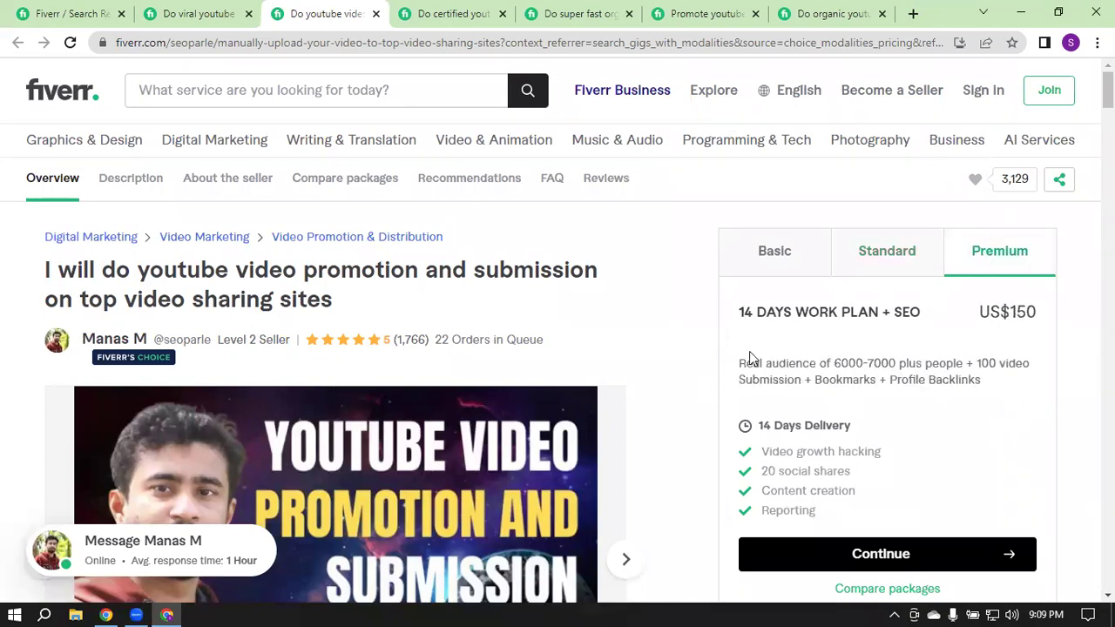
pyautogui.moveTo(973, 384); pyautogui.dragTo(739, 364)
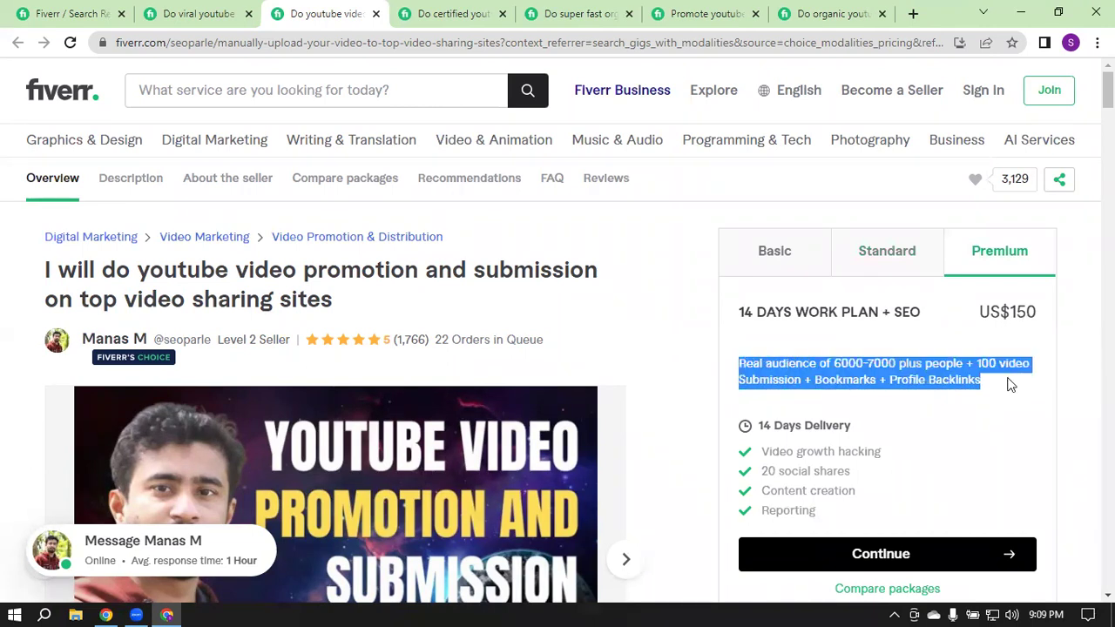
pyautogui.scroll(-1, 982, 391)
pyautogui.scroll(1, 697, 357)
pyautogui.click(714, 364)
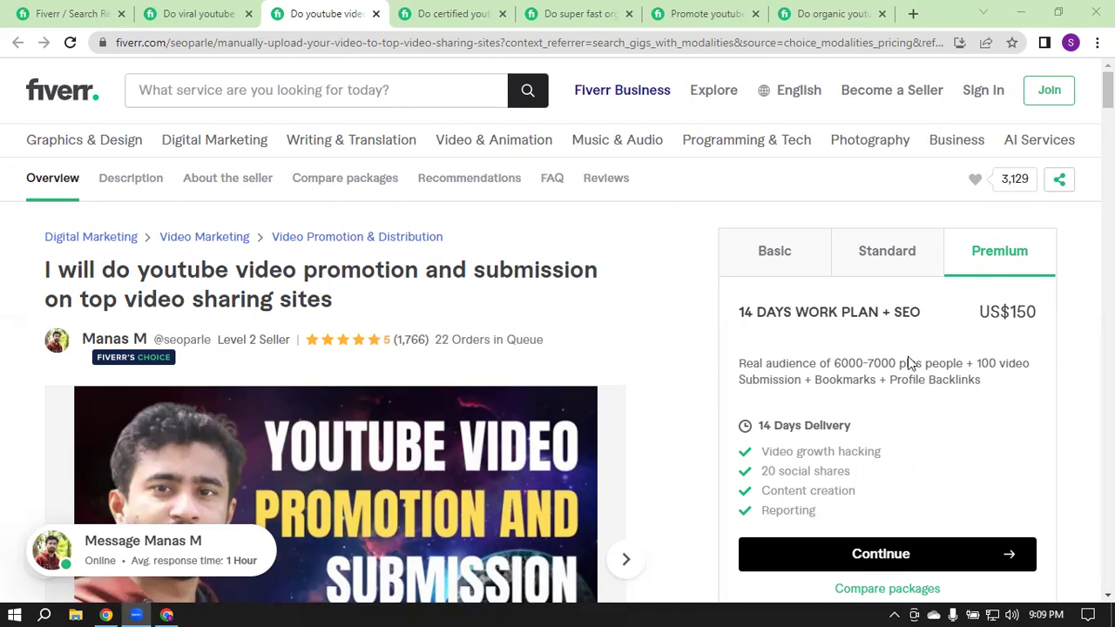
# Step: Switch to the other browser window and open Canva in a new tab
pyautogui.moveTo(440, 521)
pyautogui.click(453, 10)
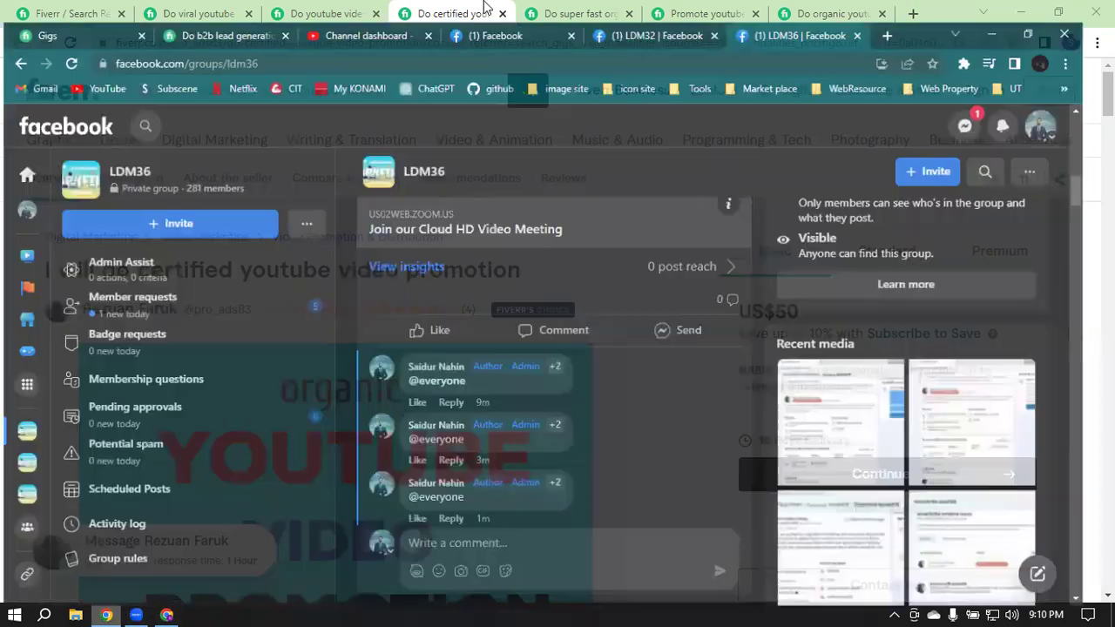
pyautogui.click(164, 614)
pyautogui.click(913, 14)
pyautogui.click(702, 70)
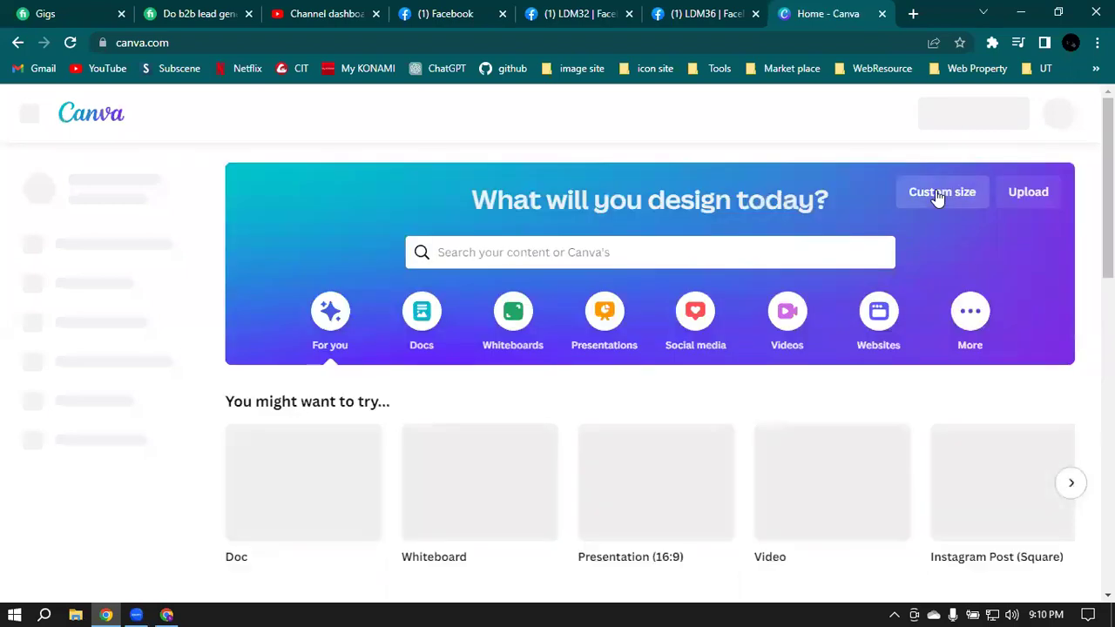
# Step: Examine the width and height fields in Canva's custom size options without creating a design
pyautogui.click(940, 194)
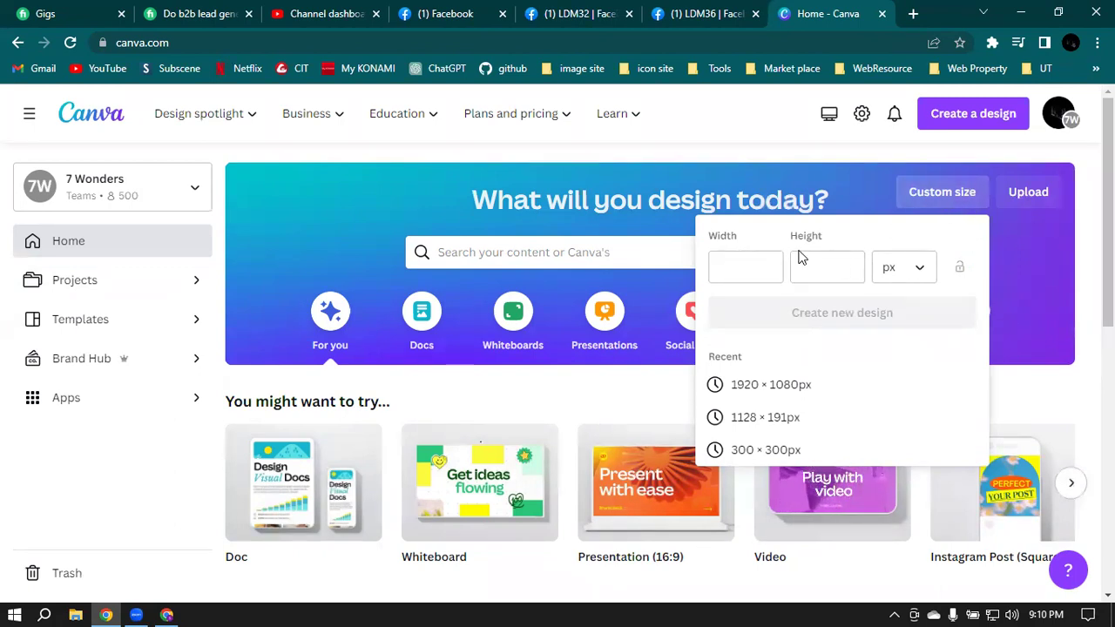
pyautogui.click(742, 271)
pyautogui.click(842, 268)
pyautogui.click(745, 268)
pyautogui.click(857, 268)
pyautogui.click(715, 268)
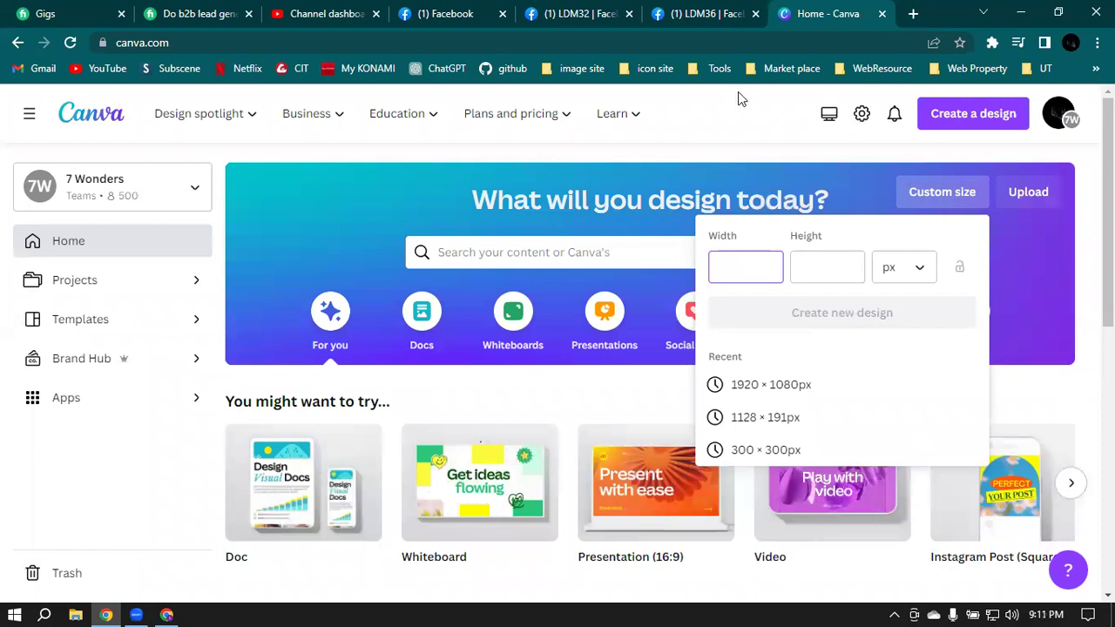
pyautogui.click(1032, 265)
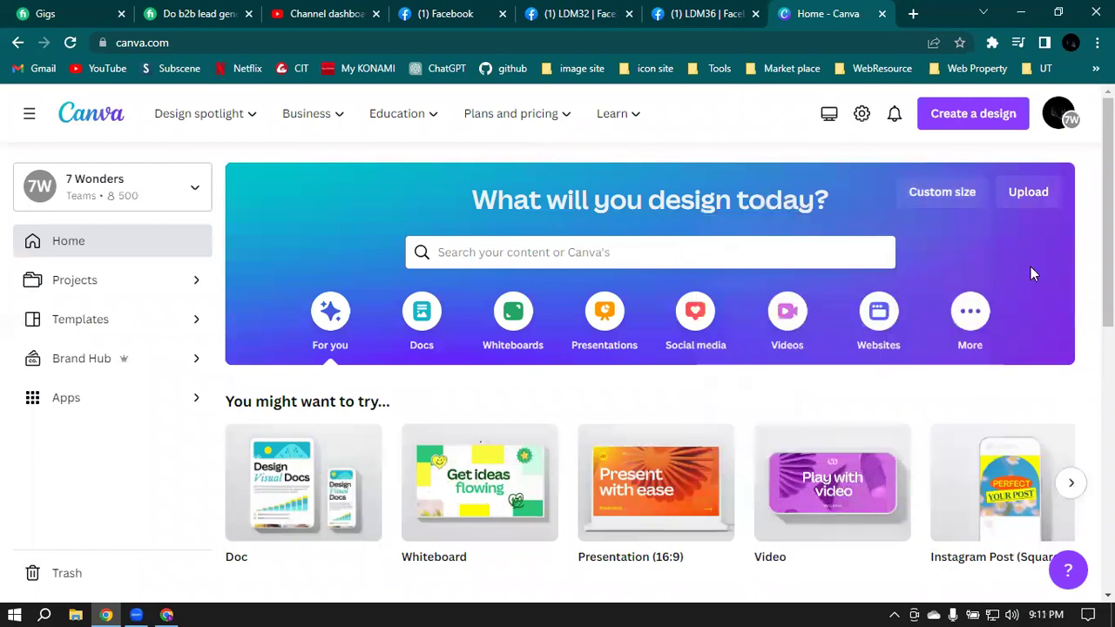
pyautogui.click(944, 193)
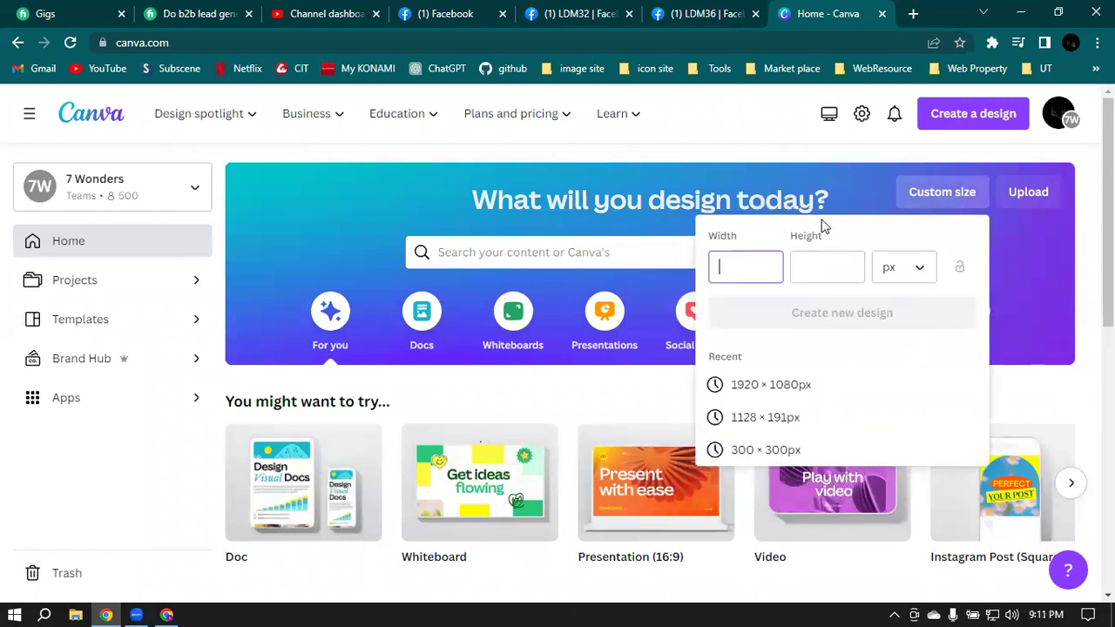
pyautogui.click(862, 185)
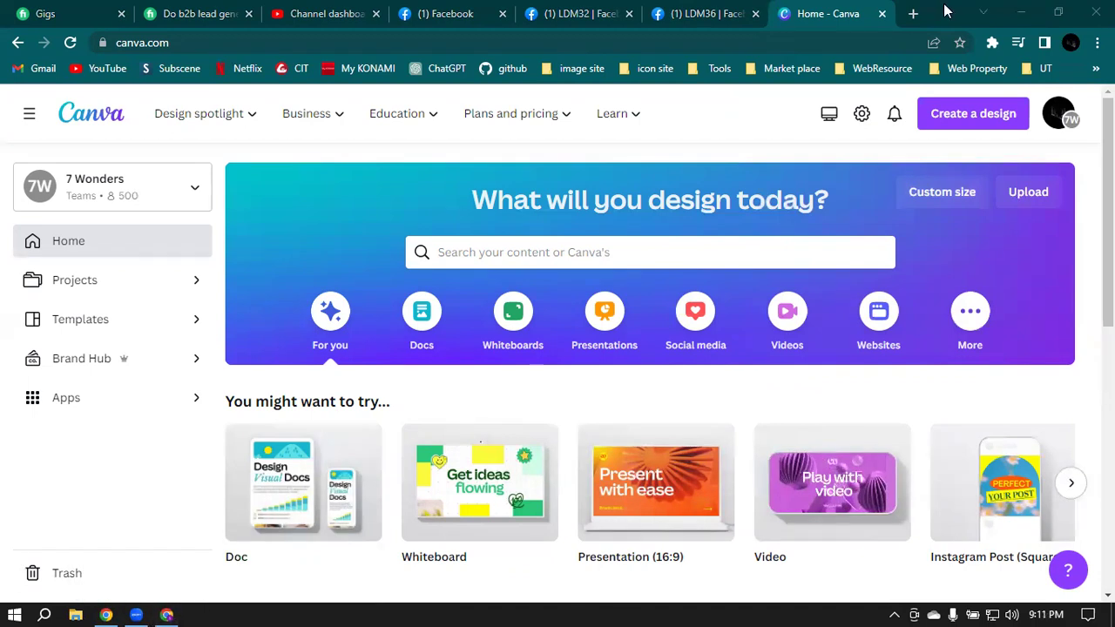
# Step: Return to the Fiverr window and skim the certified youtube video promotion and super fast organic youtube promotion gigs
pyautogui.click(166, 613)
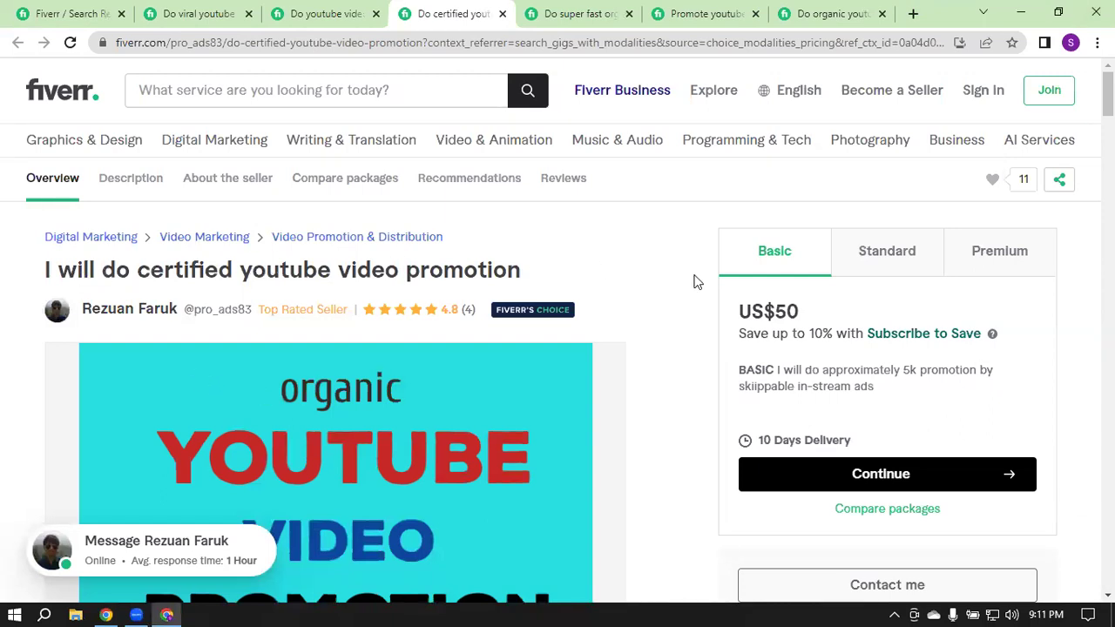
pyautogui.scroll(-3, 684, 277)
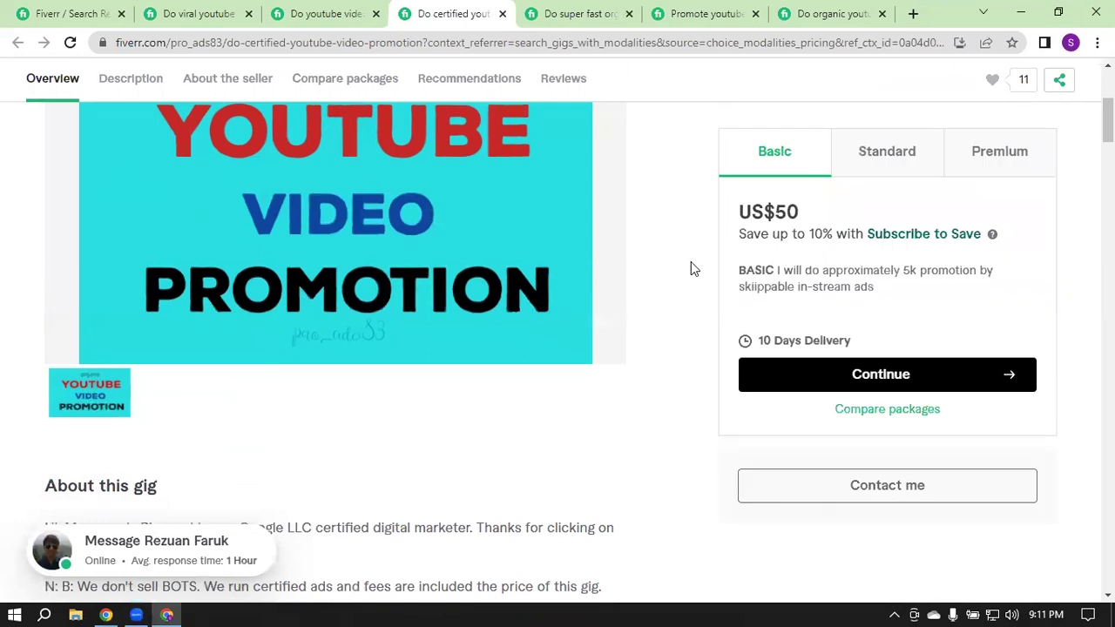
pyautogui.scroll(3, 691, 266)
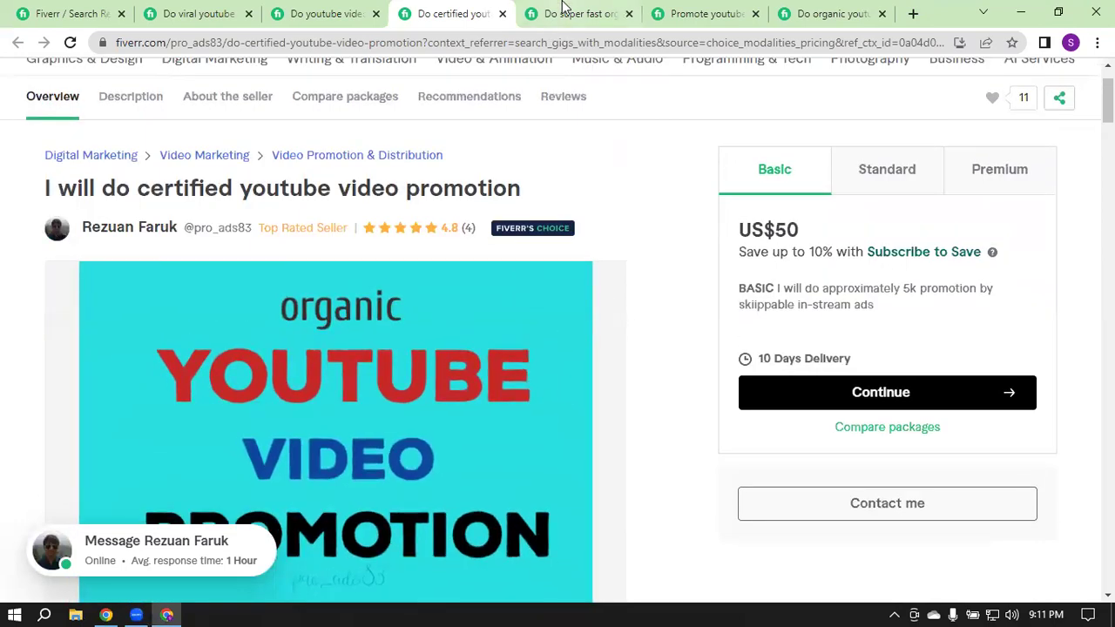
pyautogui.click(561, 11)
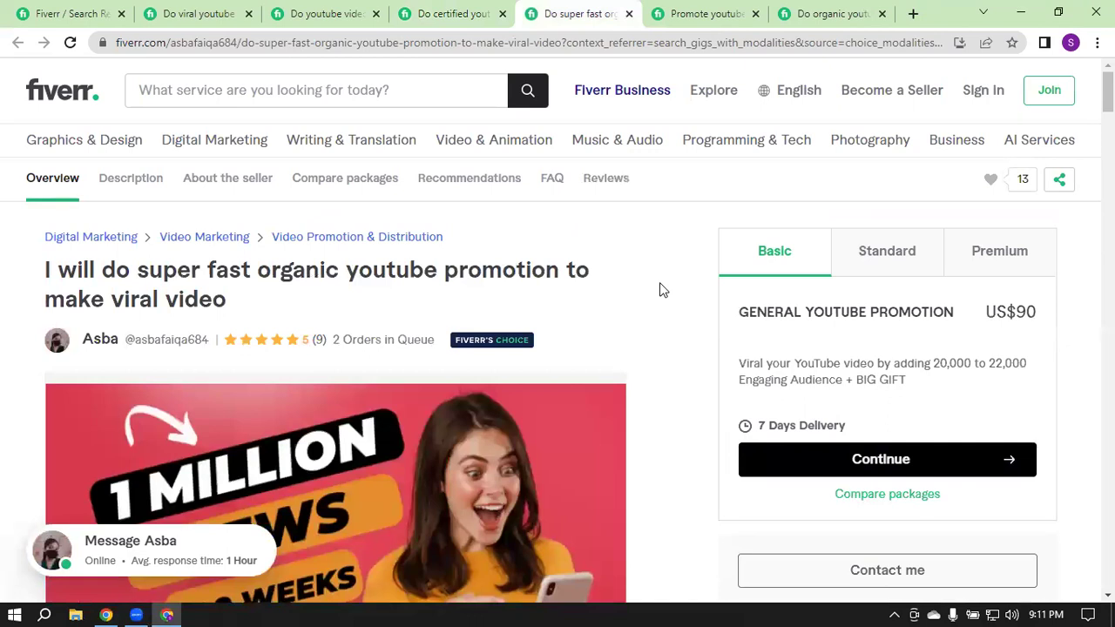
pyautogui.scroll(-3, 659, 290)
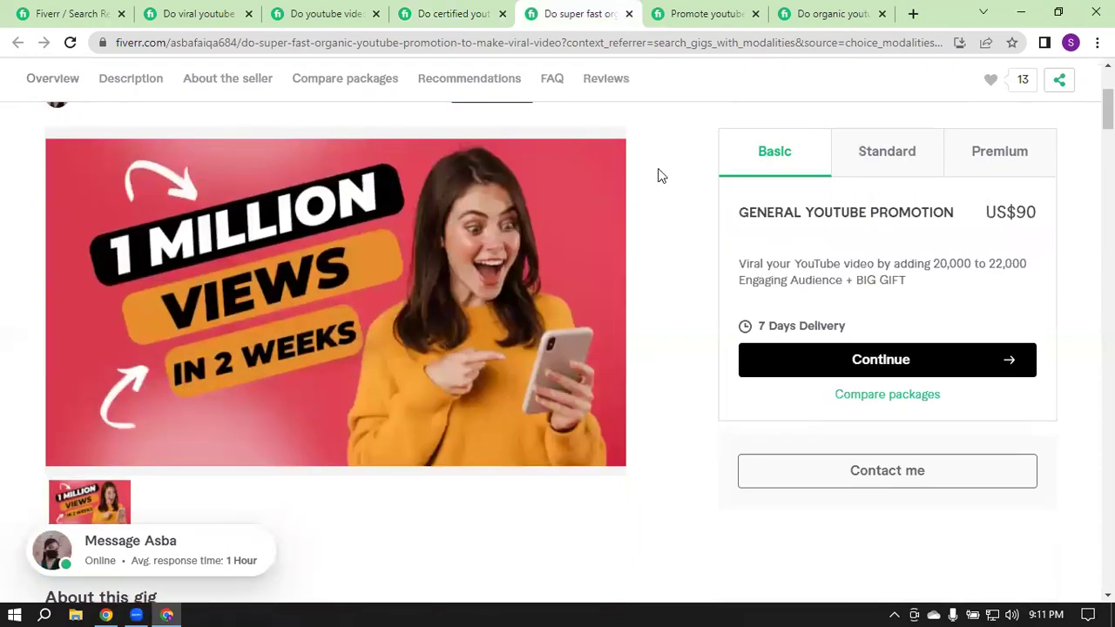
# Step: Review the title, image and description of the gig promoting youtube video for channel boost advertising
pyautogui.click(720, 11)
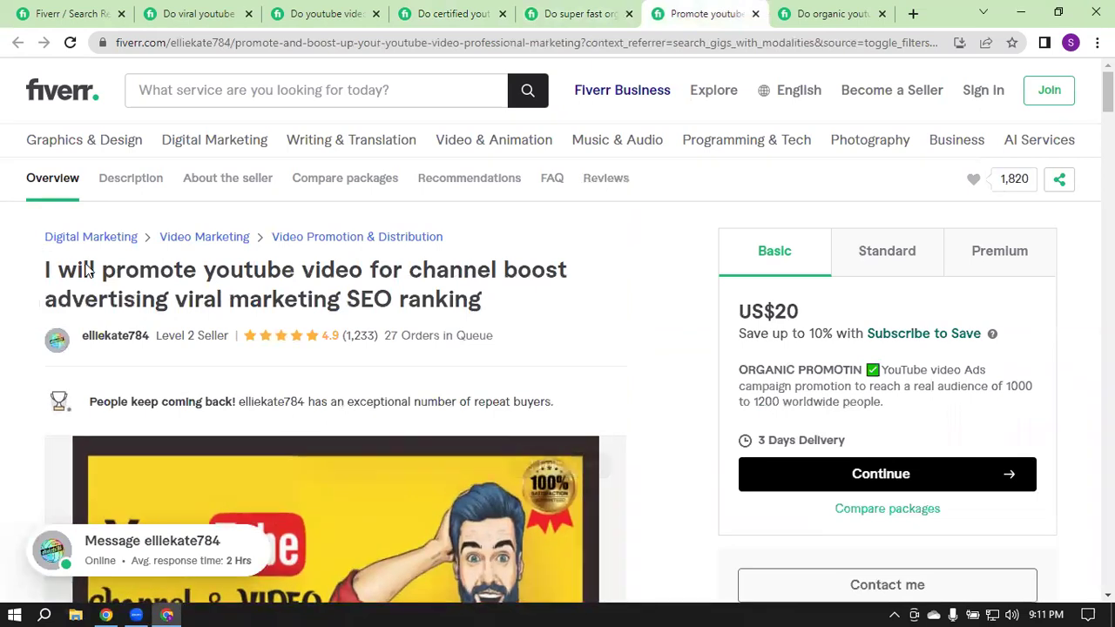
pyautogui.moveTo(97, 269); pyautogui.dragTo(501, 313)
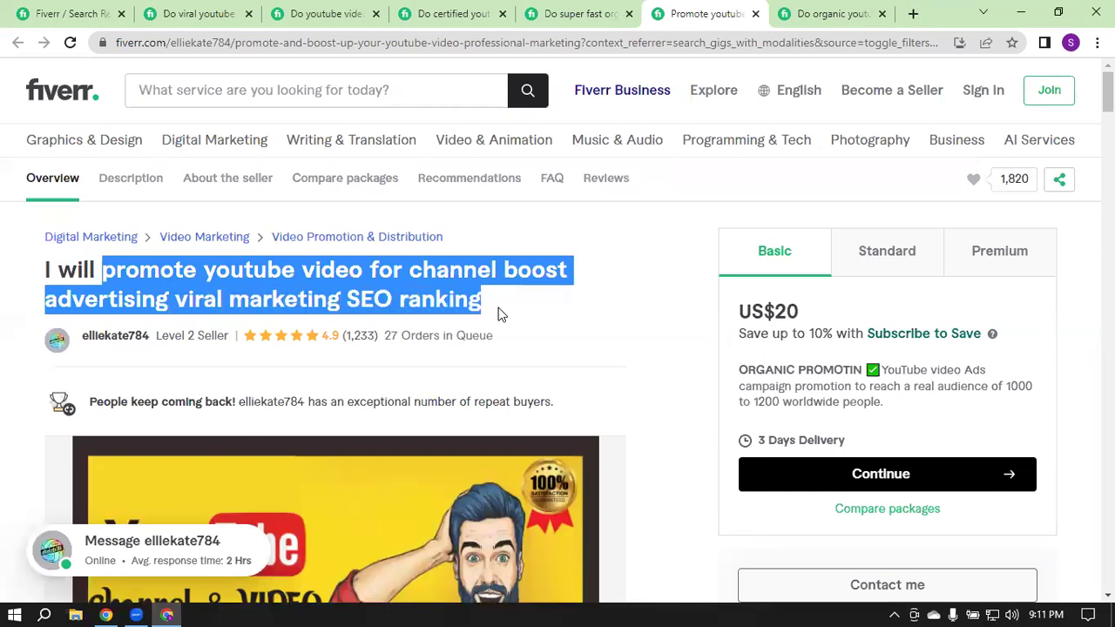
pyautogui.click(564, 309)
pyautogui.scroll(-4, 638, 293)
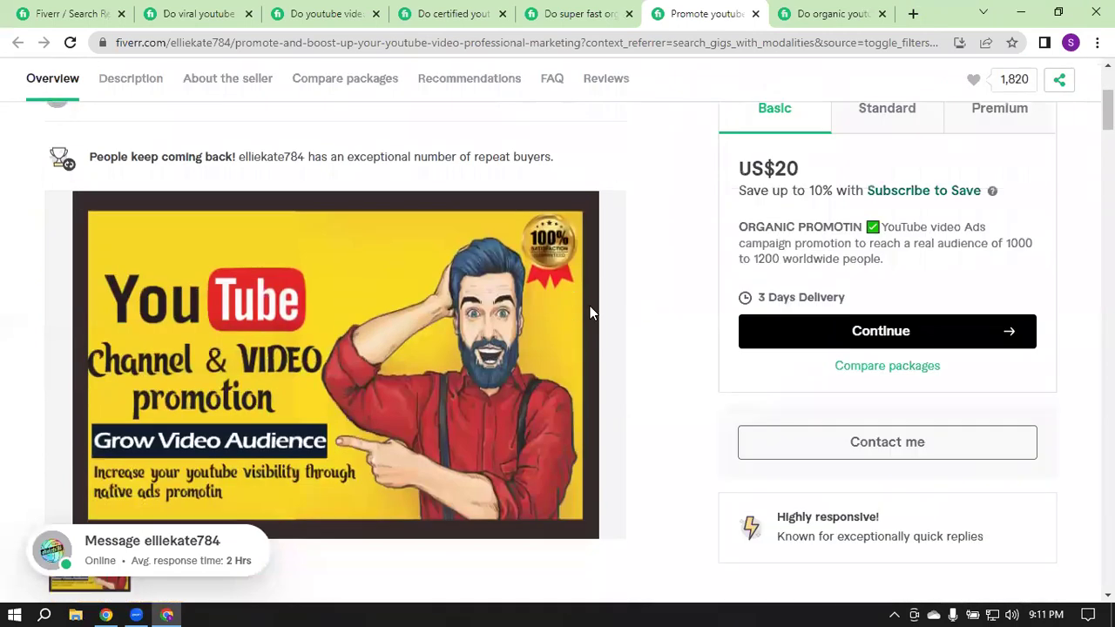
pyautogui.scroll(-6, 606, 312)
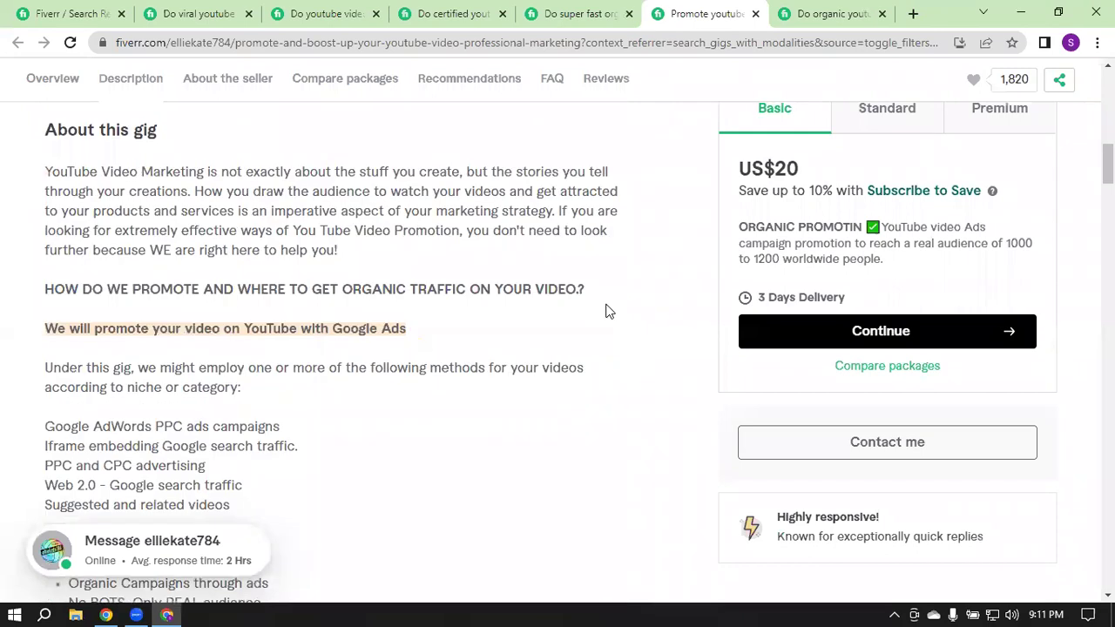
# Step: Open a blank tab and close the Fiverr search results and all the gig tabs
pyautogui.click(913, 13)
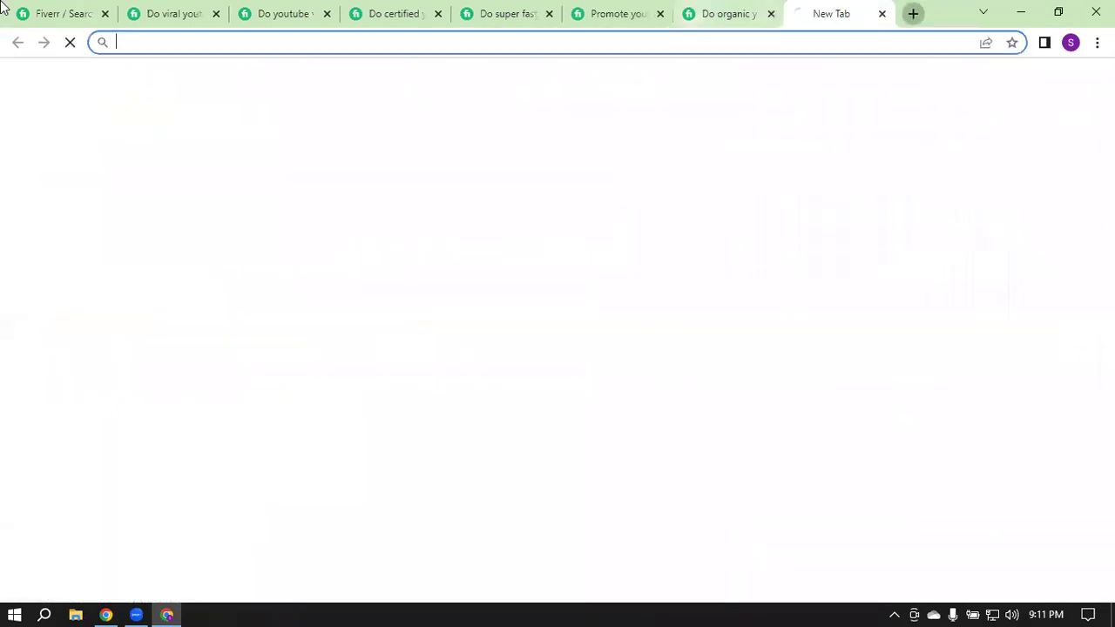
pyautogui.click(104, 14)
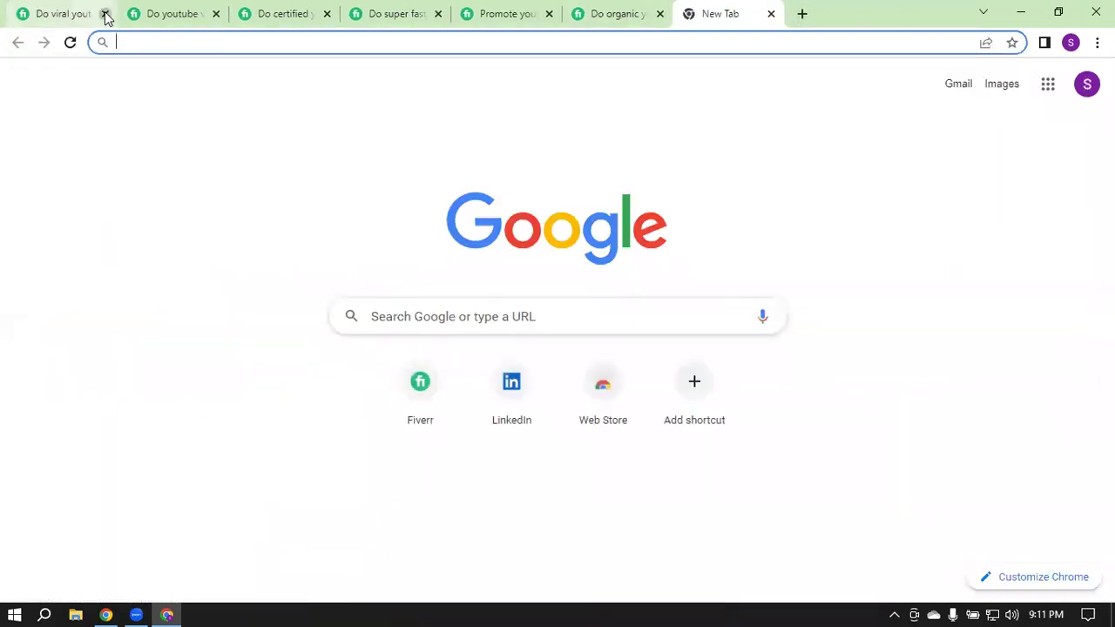
pyautogui.click(104, 14)
pyautogui.click(105, 14)
pyautogui.click(105, 14)
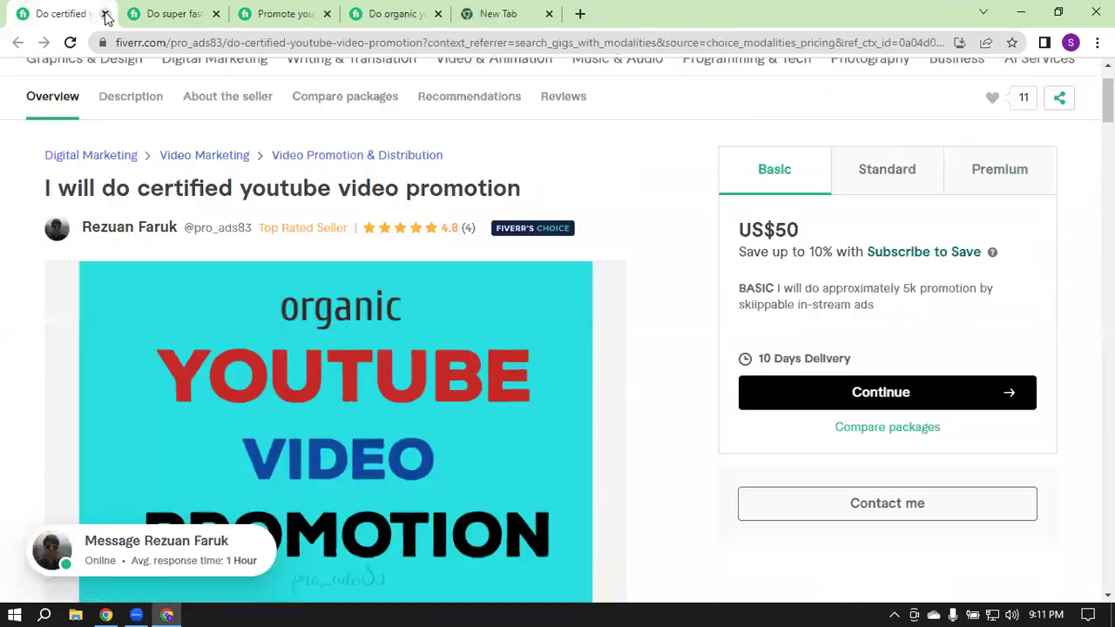
pyautogui.click(104, 14)
pyautogui.click(104, 14)
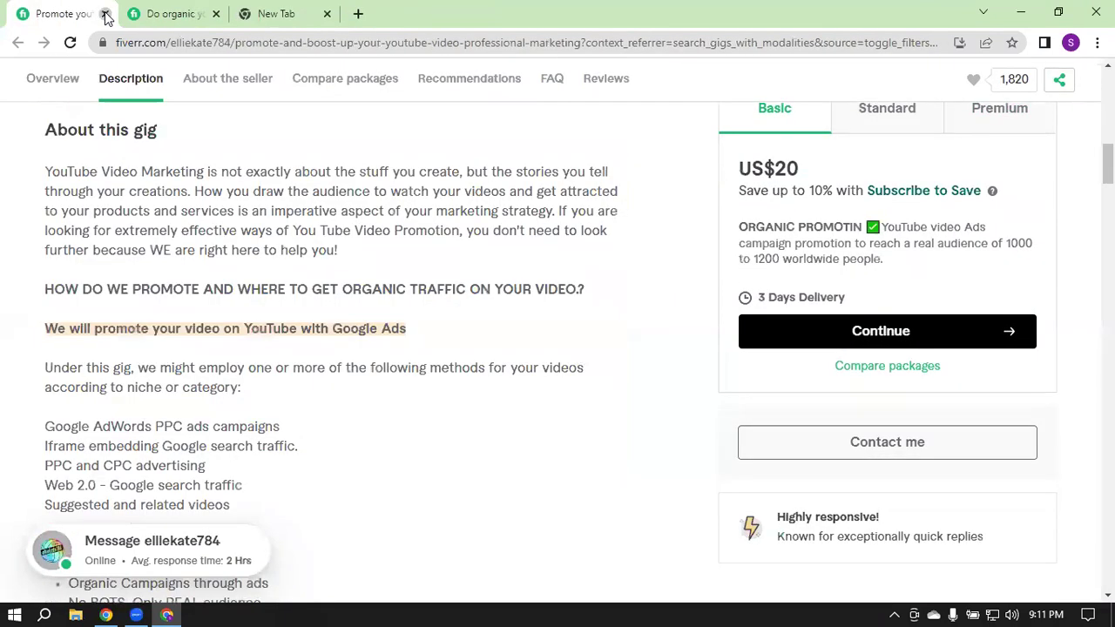
pyautogui.click(105, 14)
pyautogui.click(105, 14)
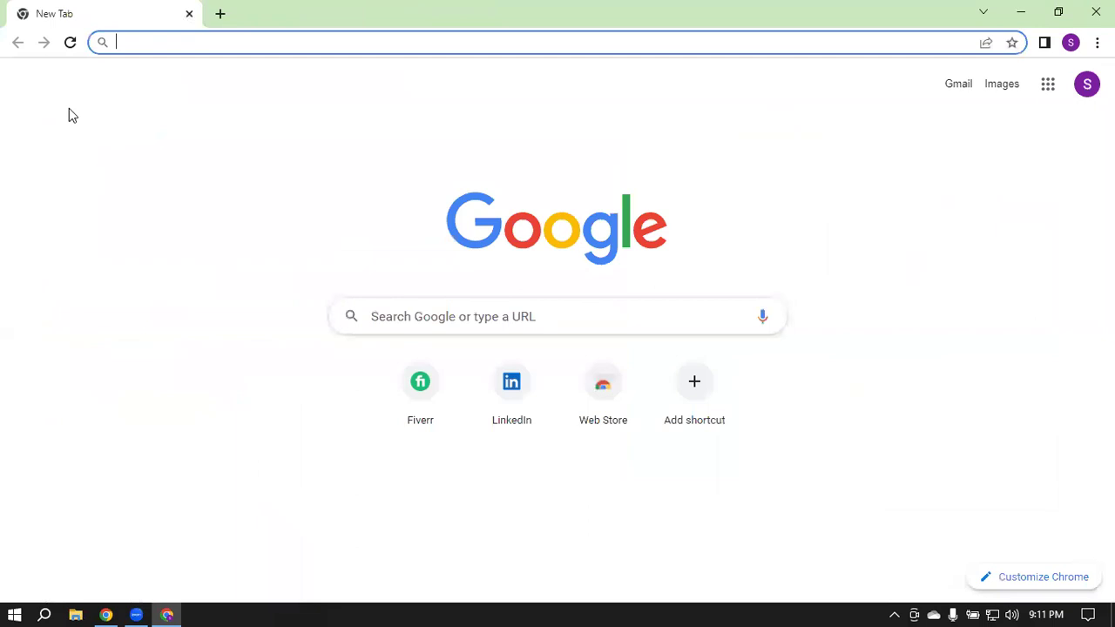
# Step: Open the Dynamic Digital Marketing channel page on YouTube
pyautogui.click(182, 38)
pyautogui.write('y')
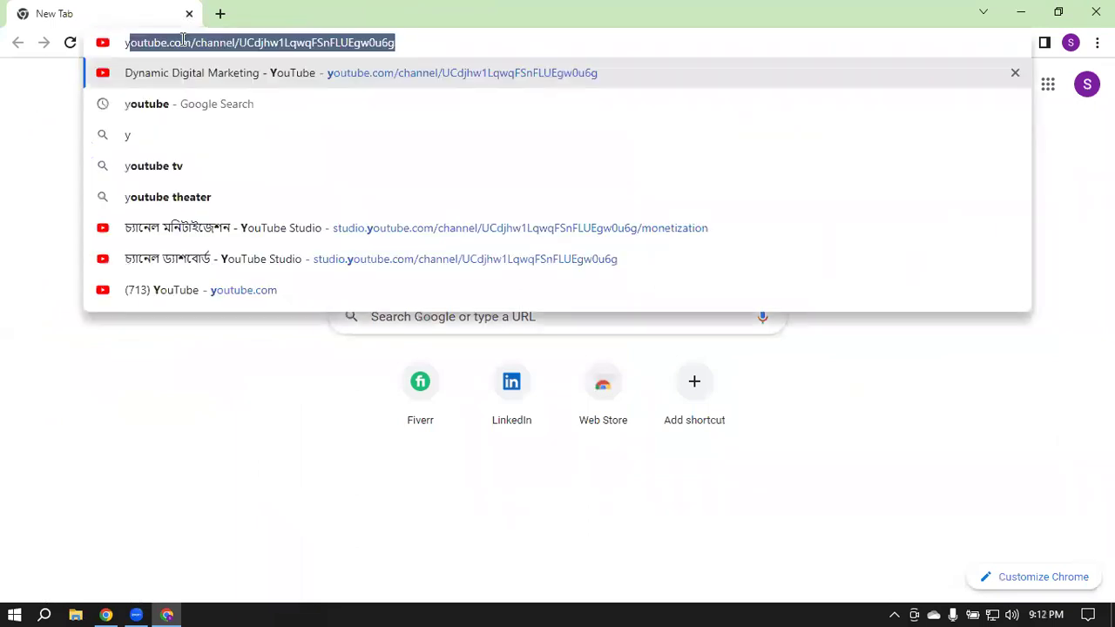
pyautogui.write('outube')
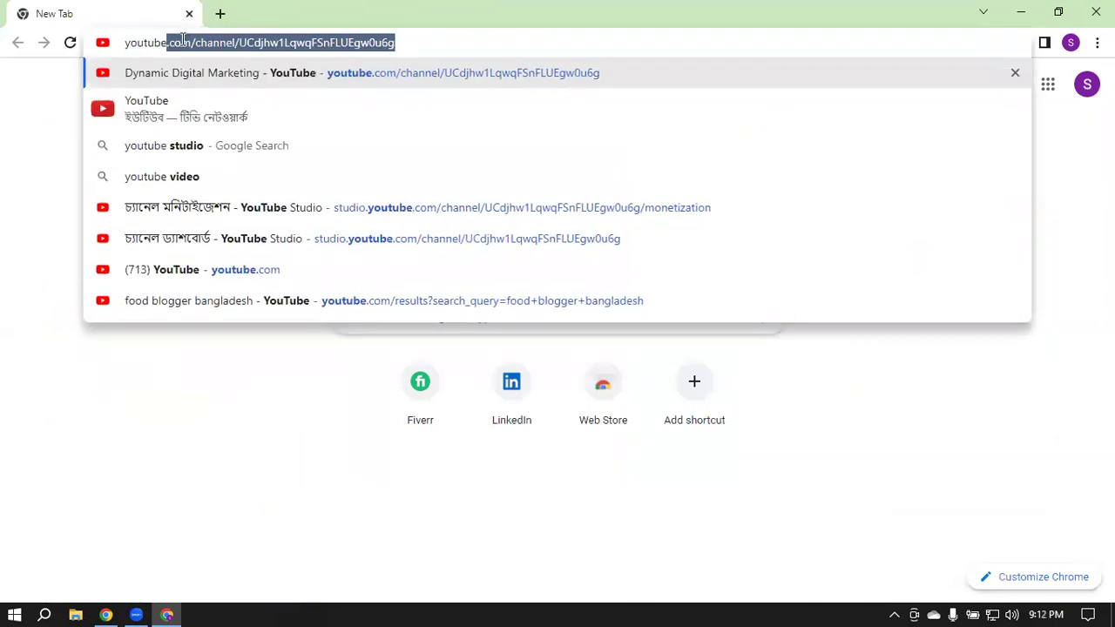
pyautogui.press('Return')
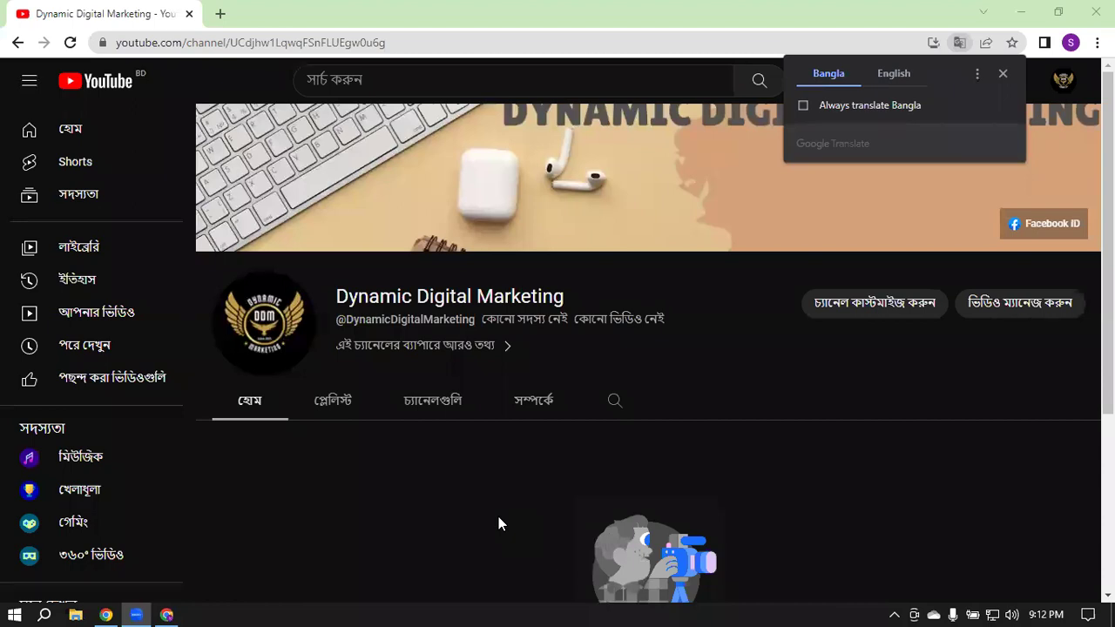
# Step: Translate the YouTube channel page from Bangla to English and dismiss the translation options
pyautogui.click(1001, 75)
pyautogui.moveTo(774, 206)
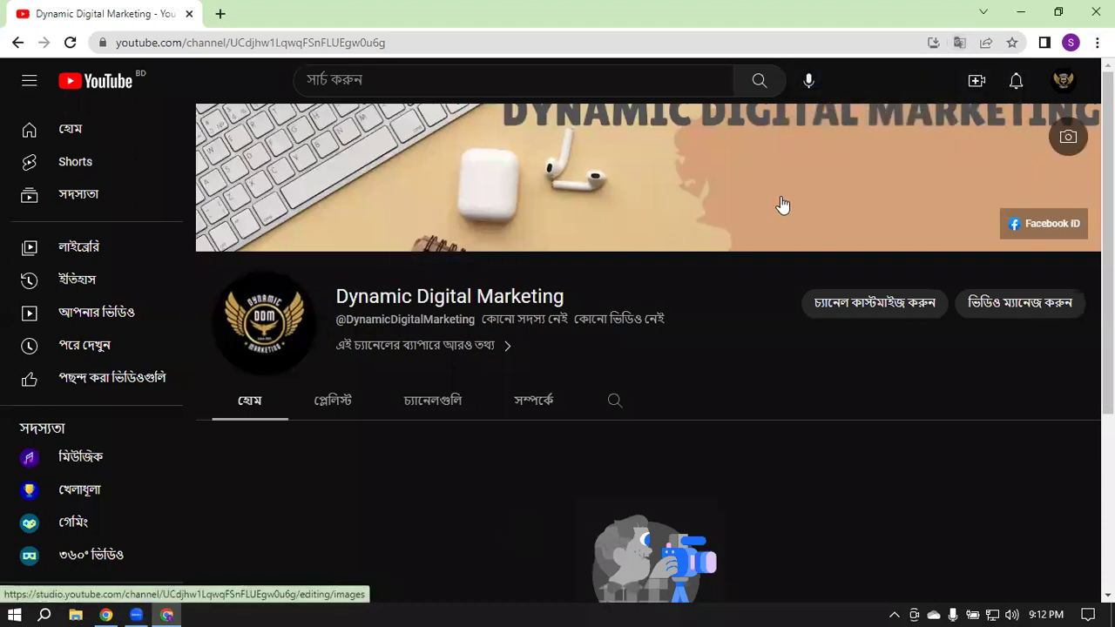
pyautogui.click(962, 44)
pyautogui.click(908, 77)
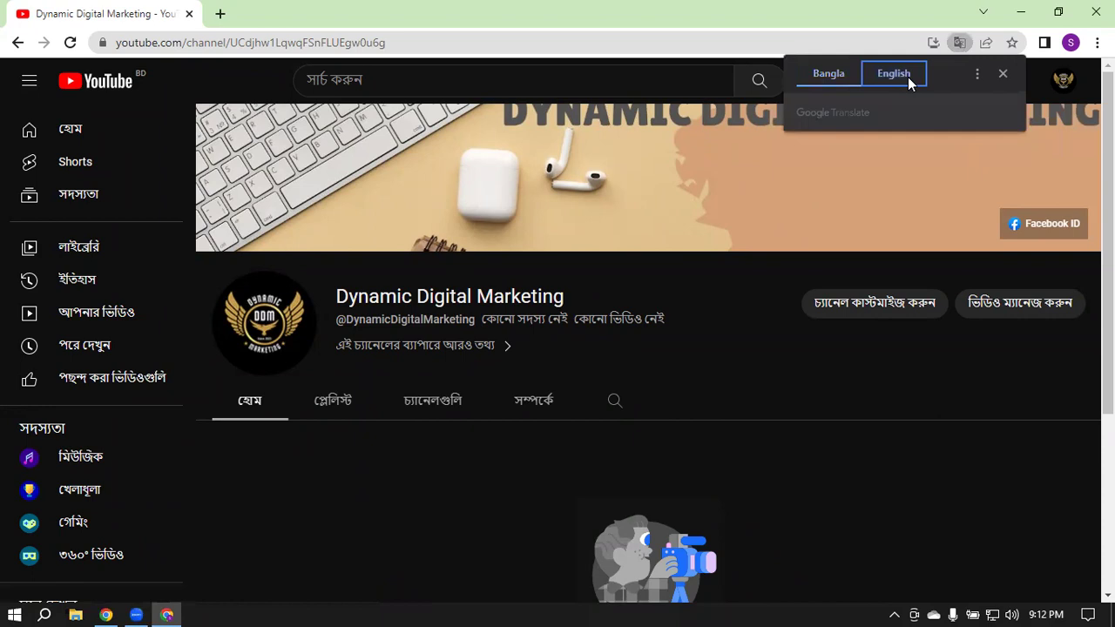
pyautogui.click(977, 74)
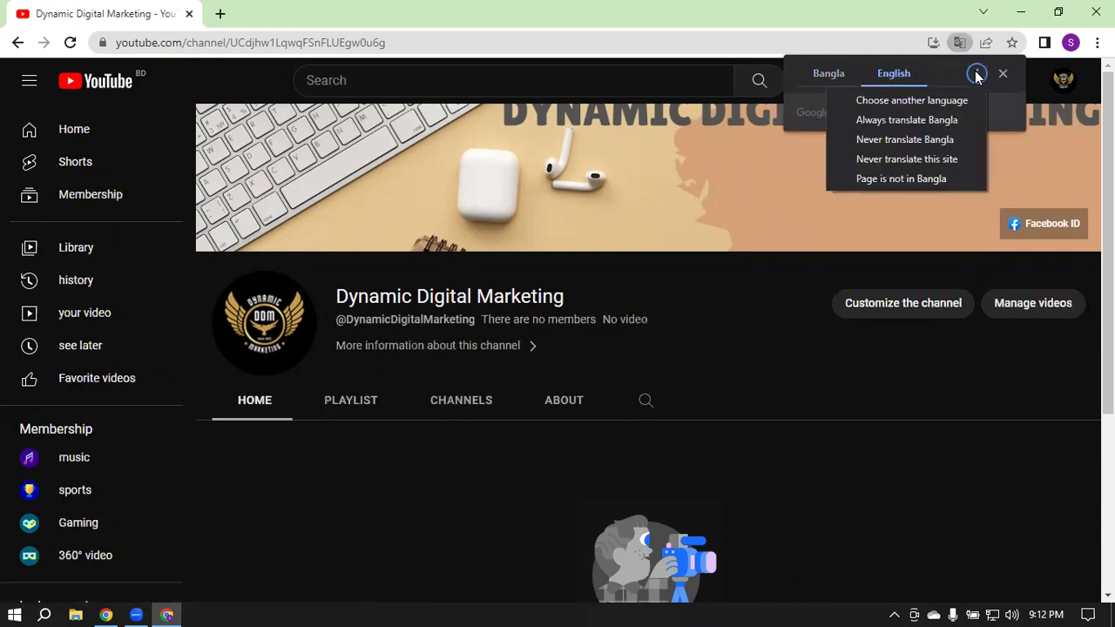
pyautogui.click(1007, 417)
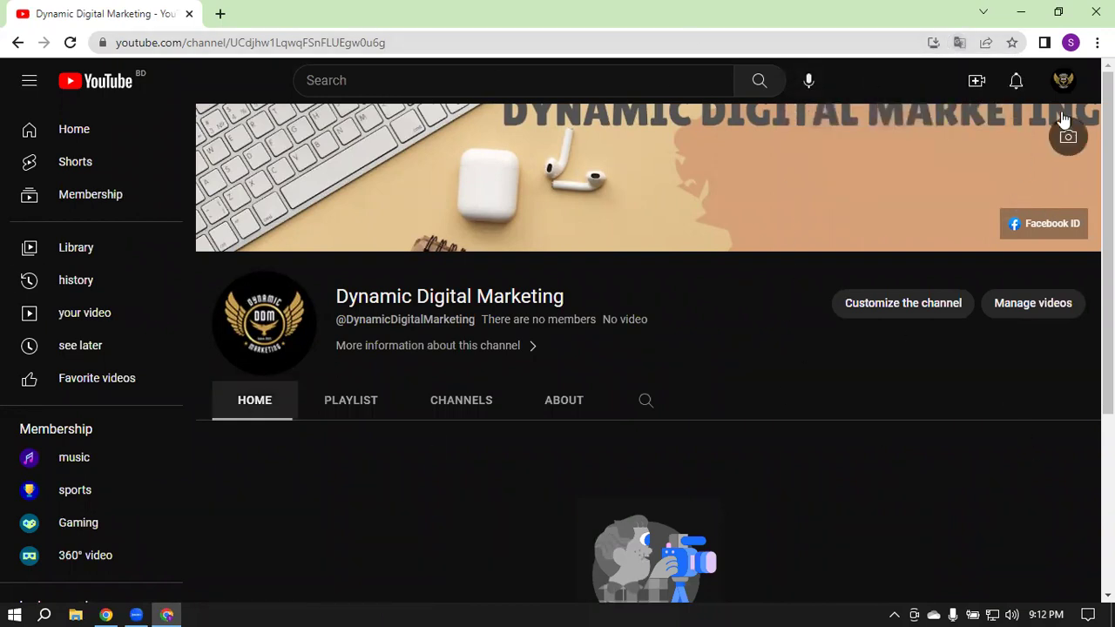
# Step: Open the YouTube Studio dashboard for the Dynamic Digital Marketing channel
pyautogui.click(1064, 81)
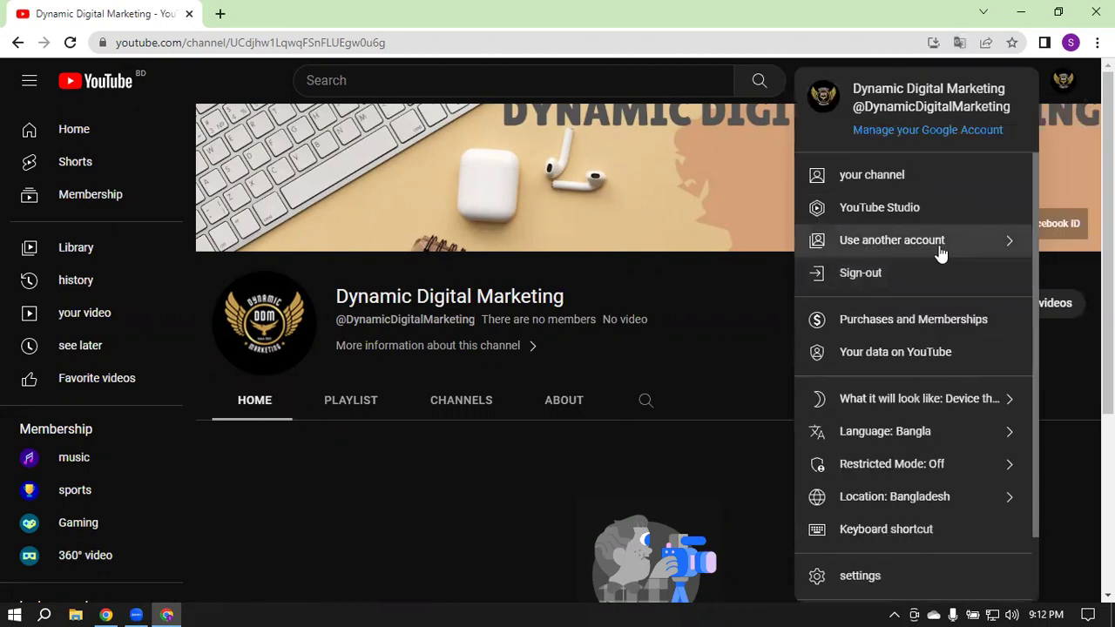
pyautogui.click(898, 210)
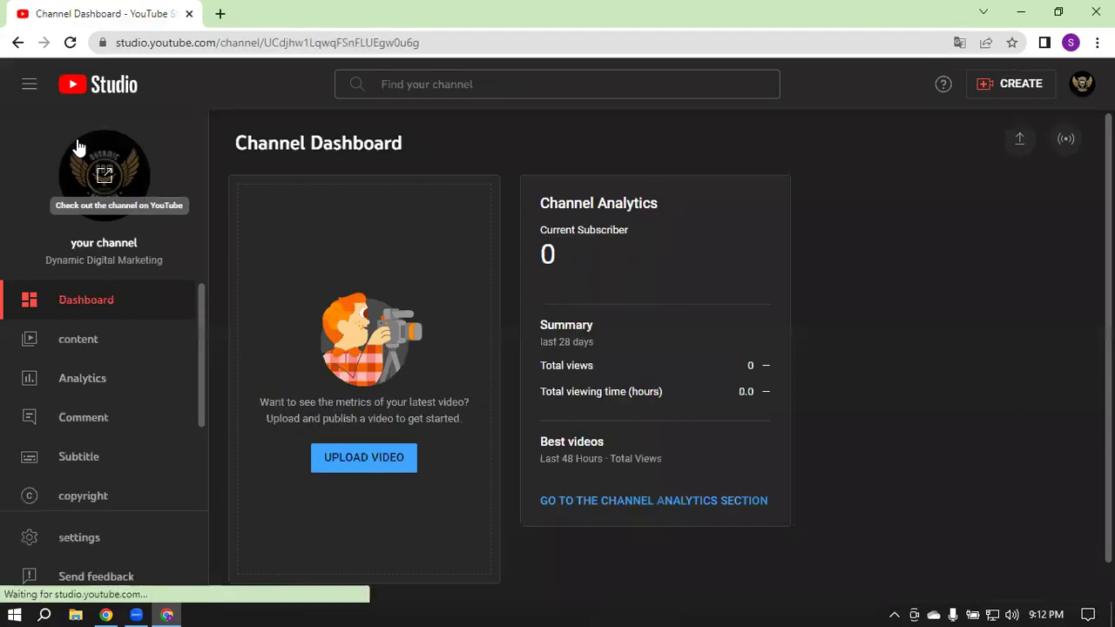
# Step: Open the channel's YouTube page in a second browser tab and close the duplicate YouTube Studio tab
pyautogui.rightClick(116, 84)
pyautogui.click(140, 95)
pyautogui.click(314, 9)
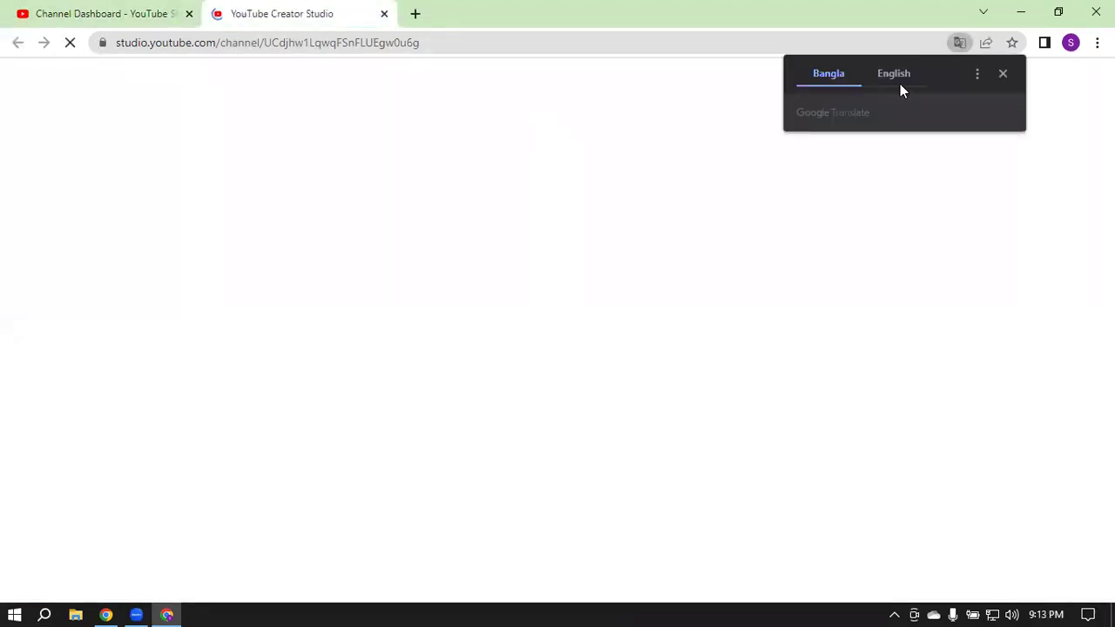
pyautogui.click(416, 13)
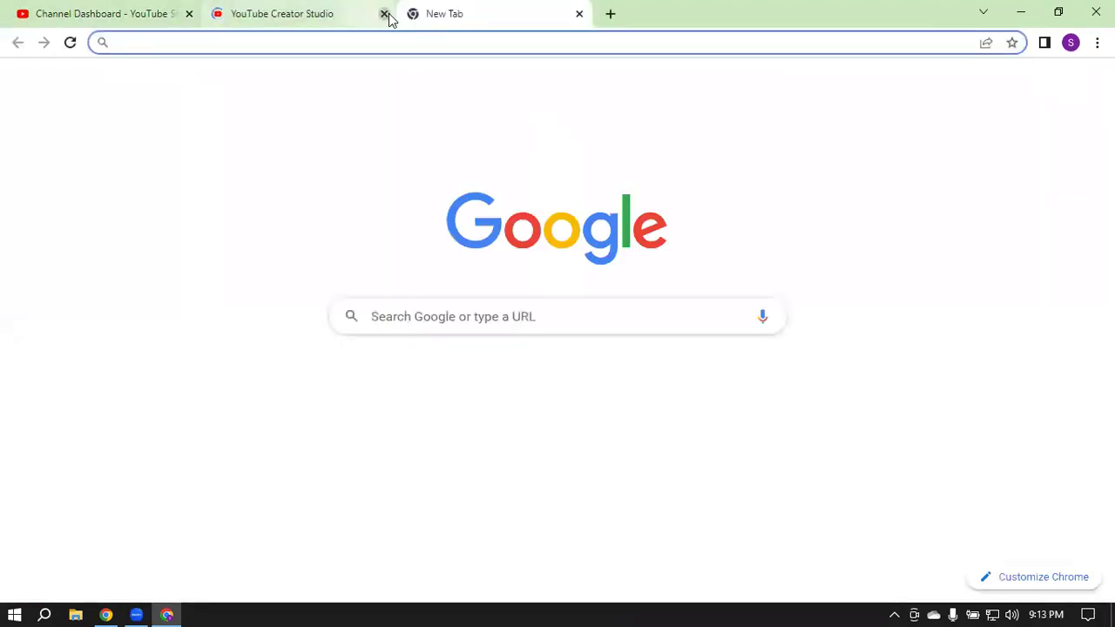
pyautogui.click(383, 14)
pyautogui.click(562, 394)
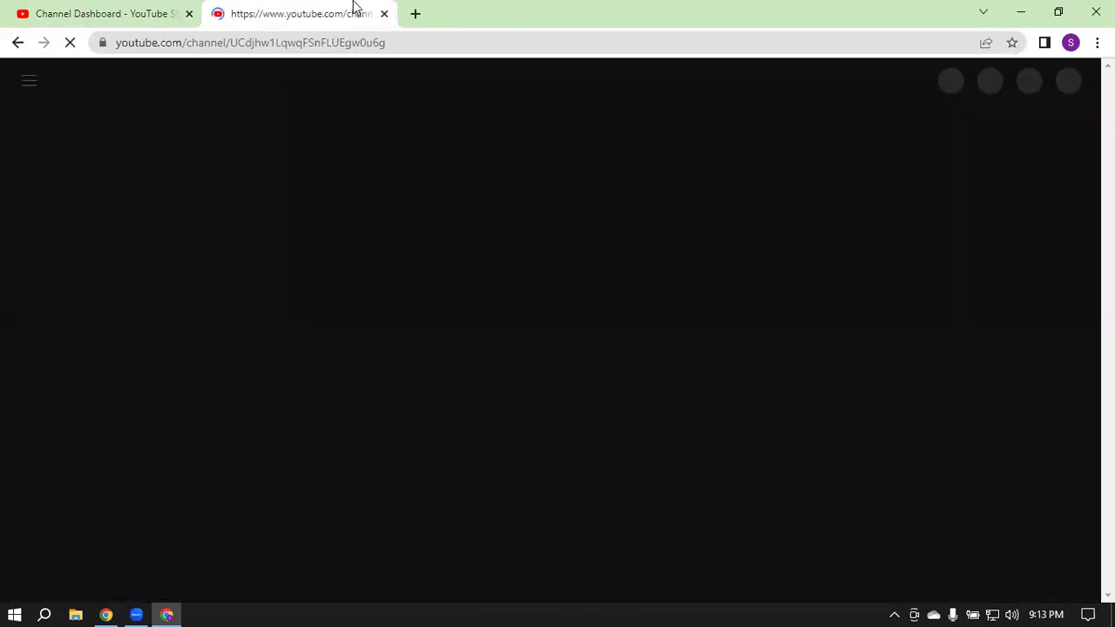
# Step: Check the channel name on the Studio dashboard, then translate the channel page in the other tab to English and open its account options
pyautogui.click(49, 9)
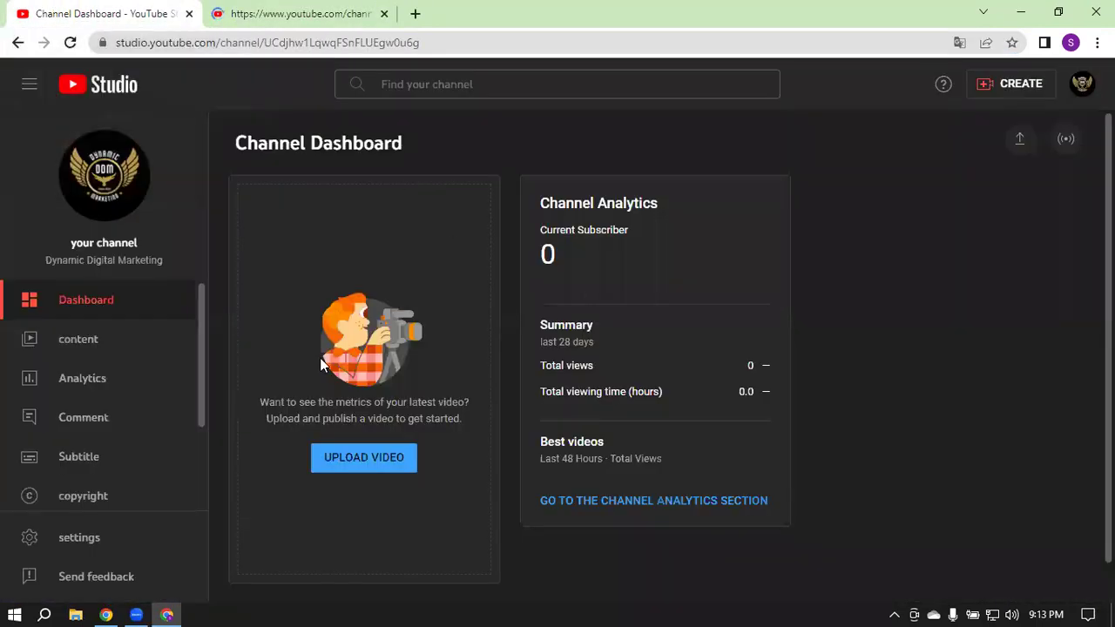
pyautogui.tripleClick(107, 259)
pyautogui.click(253, 12)
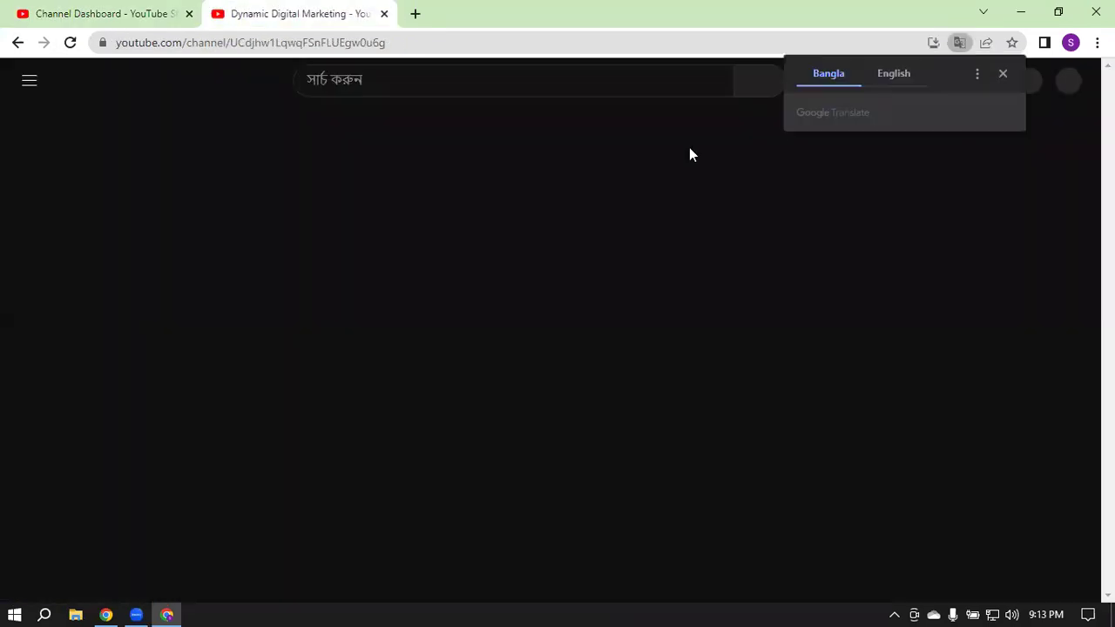
pyautogui.click(897, 73)
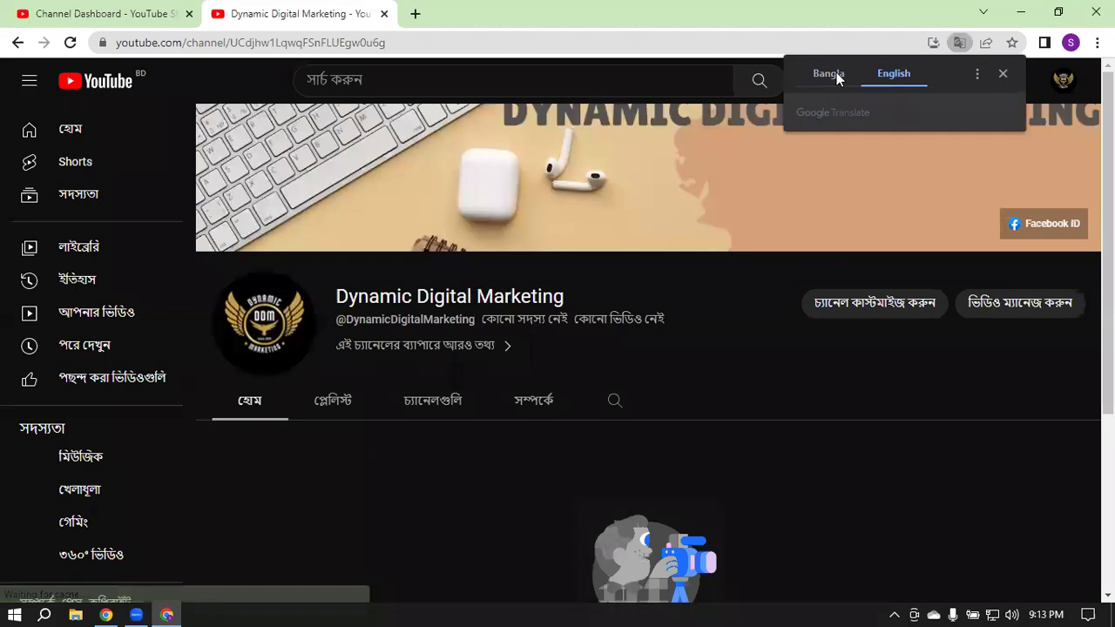
pyautogui.click(1065, 84)
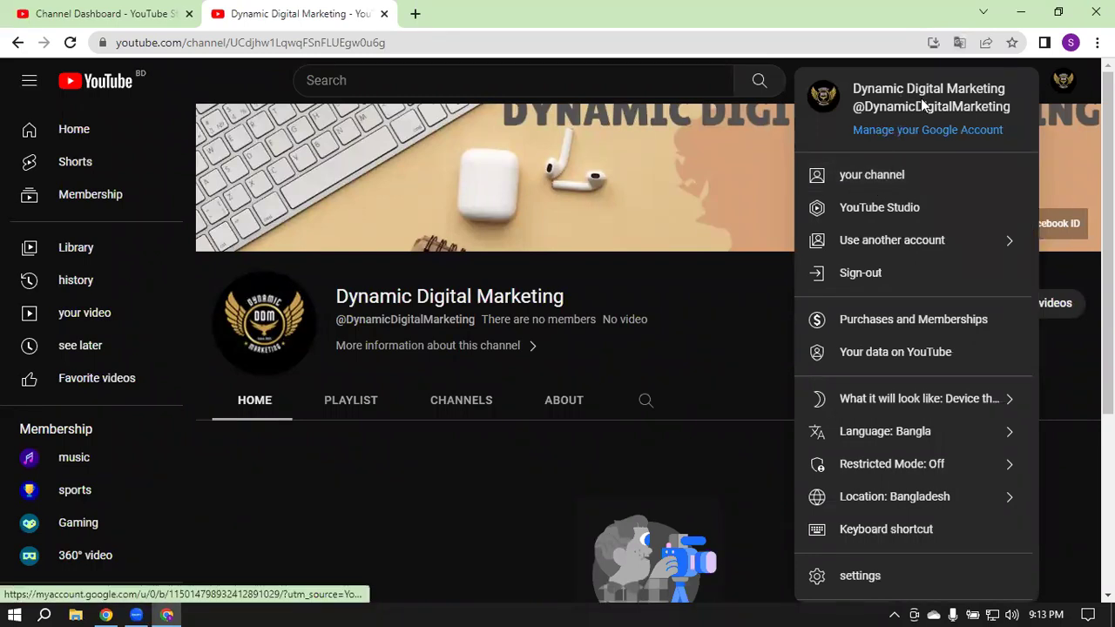
# Step: Search YouTube for "digital marketing"
pyautogui.click(428, 80)
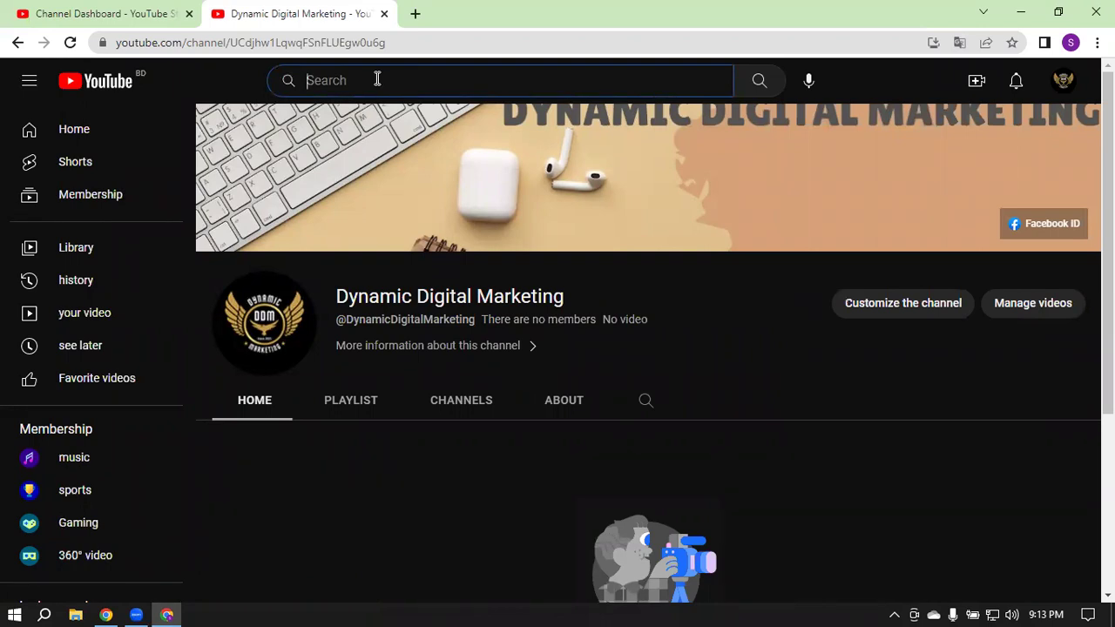
pyautogui.write('digit')
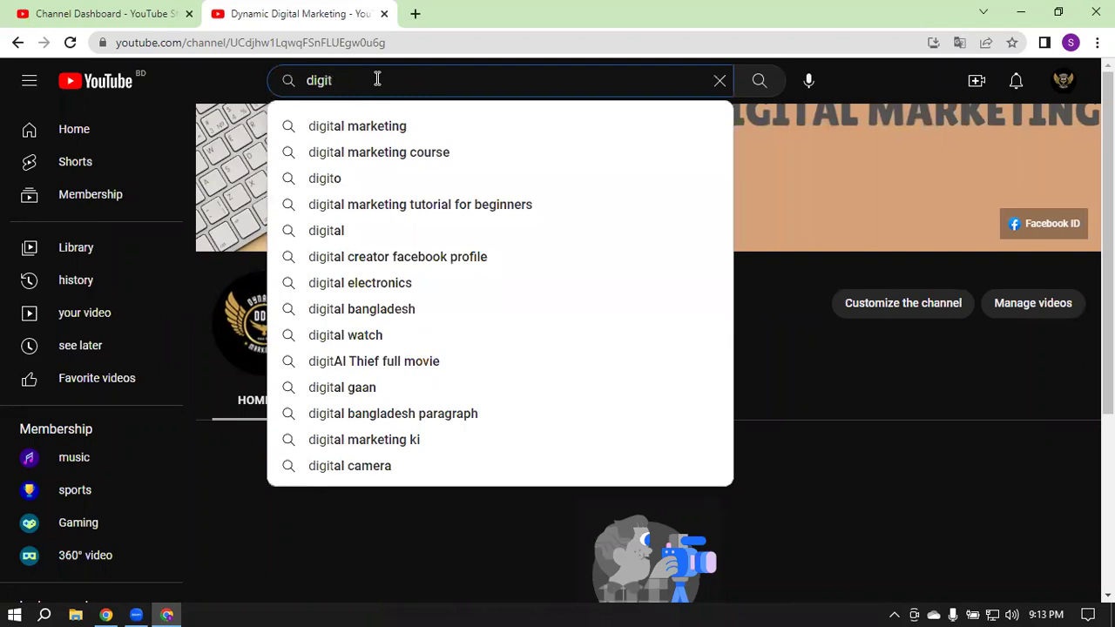
pyautogui.write('al')
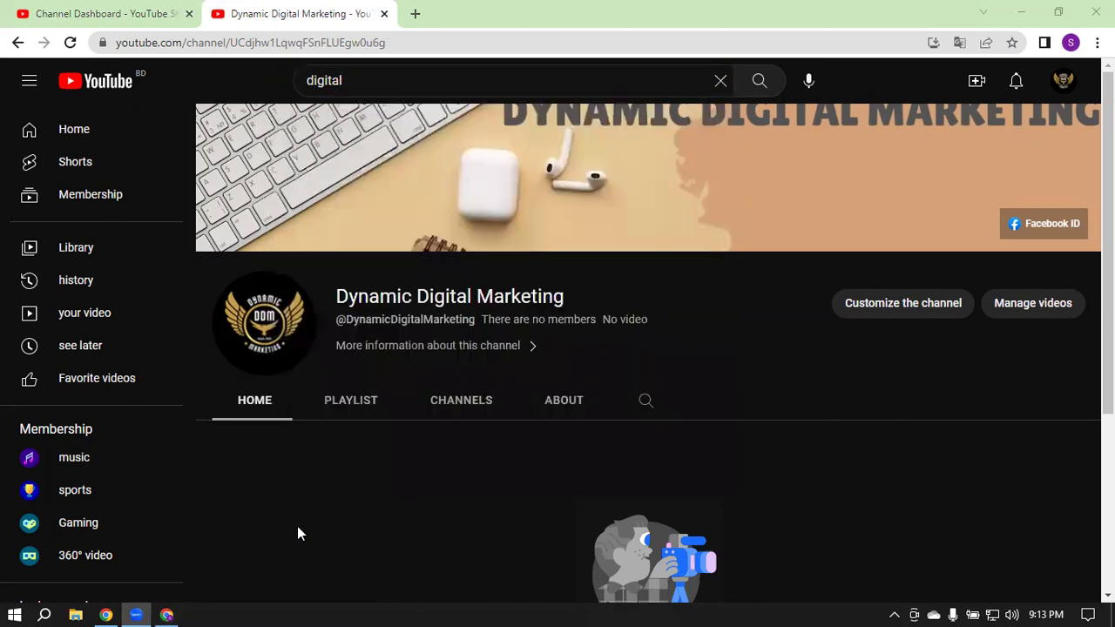
pyautogui.click(414, 76)
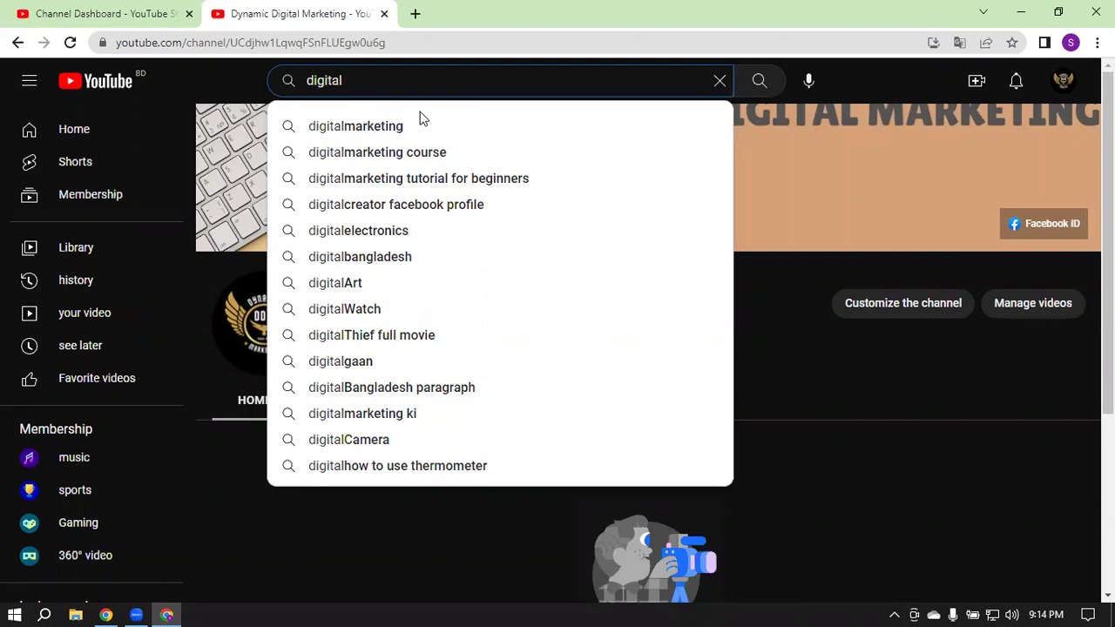
pyautogui.write('mar')
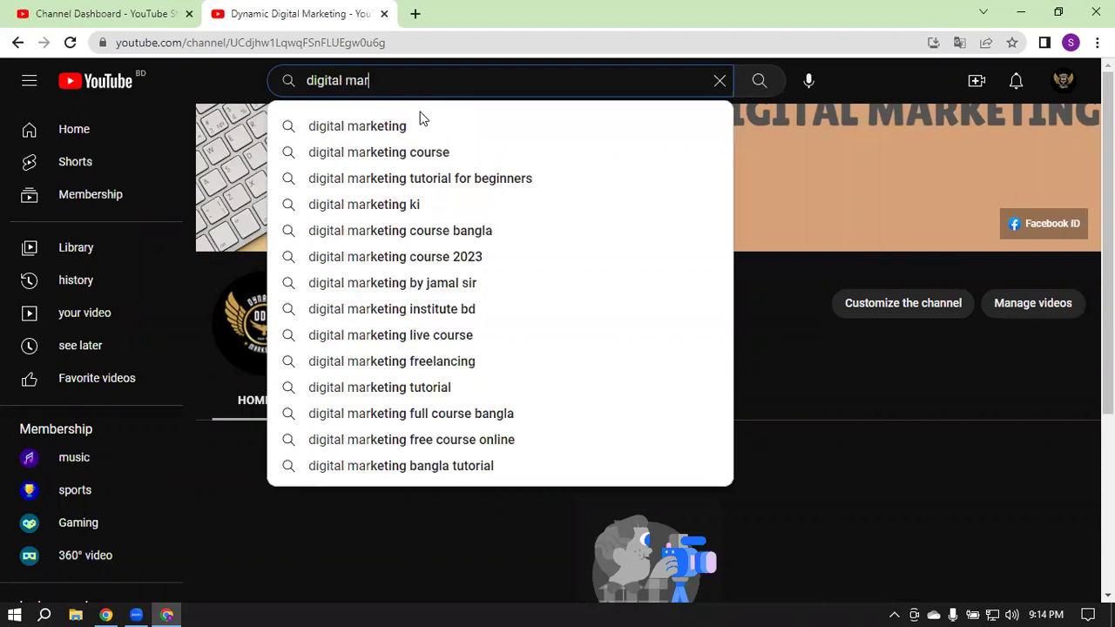
pyautogui.write('keting')
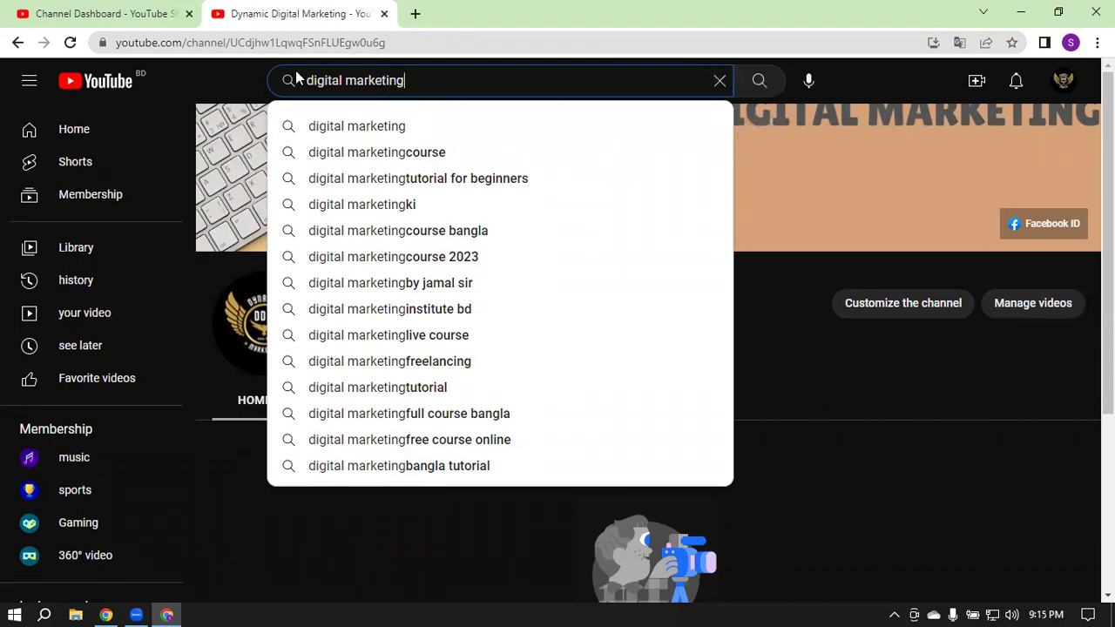
pyautogui.click(761, 90)
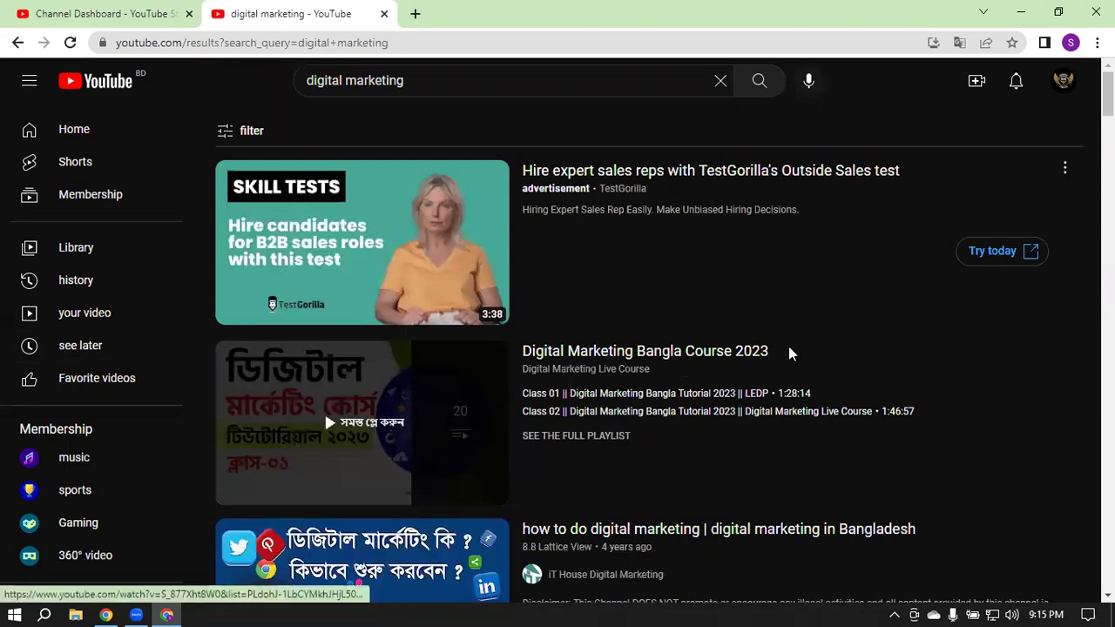
# Step: Look through the digital marketing search results, examining the video titles, thumbnails, channels and Shorts
pyautogui.scroll(-1, 789, 353)
pyautogui.scroll(-3, 789, 351)
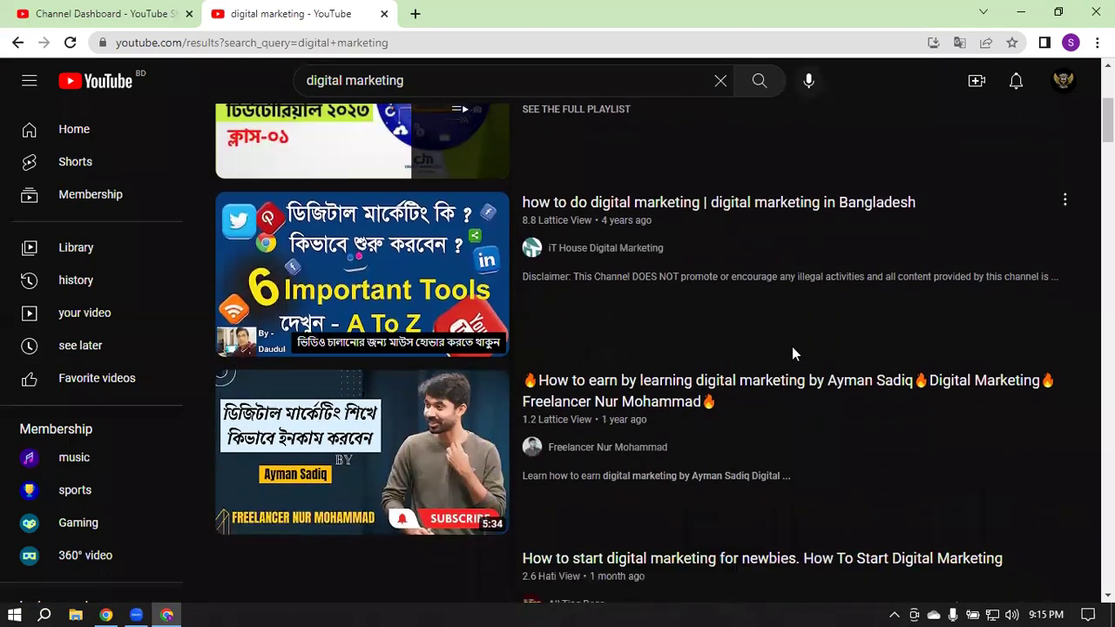
pyautogui.scroll(-3, 793, 351)
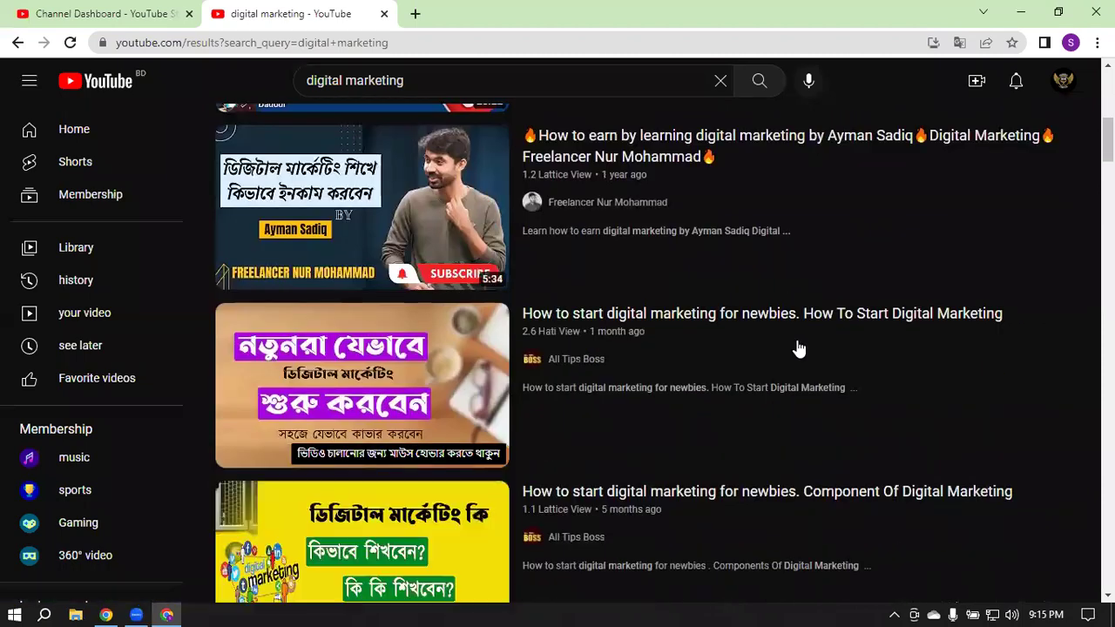
pyautogui.scroll(-3, 797, 349)
pyautogui.scroll(-4, 799, 348)
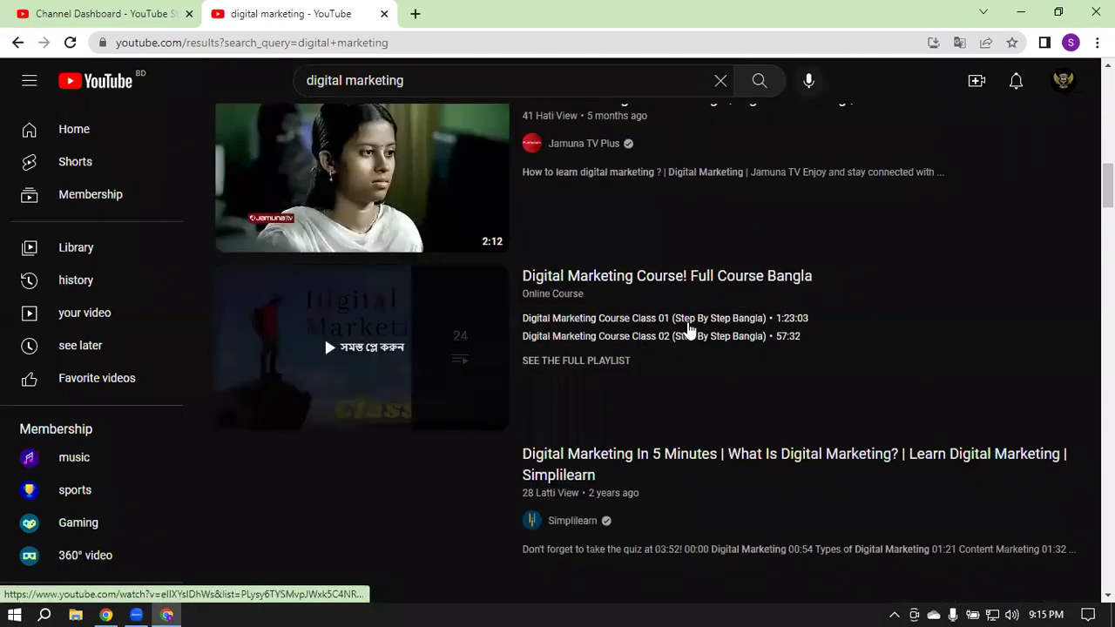
pyautogui.scroll(-2, 697, 330)
pyautogui.scroll(-2, 705, 329)
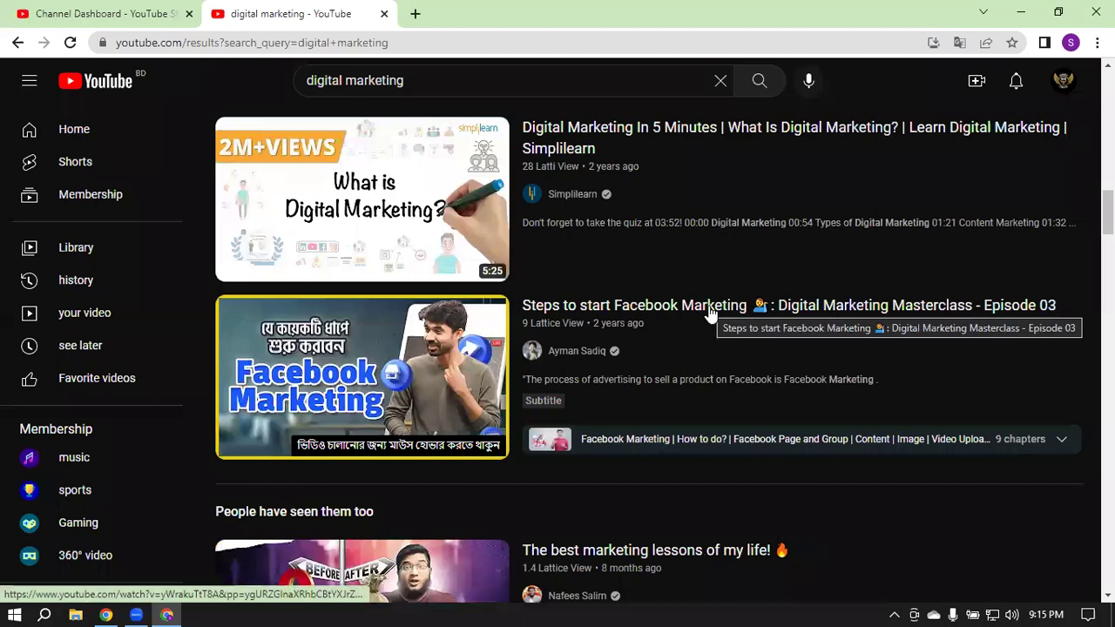
pyautogui.scroll(-5, 629, 260)
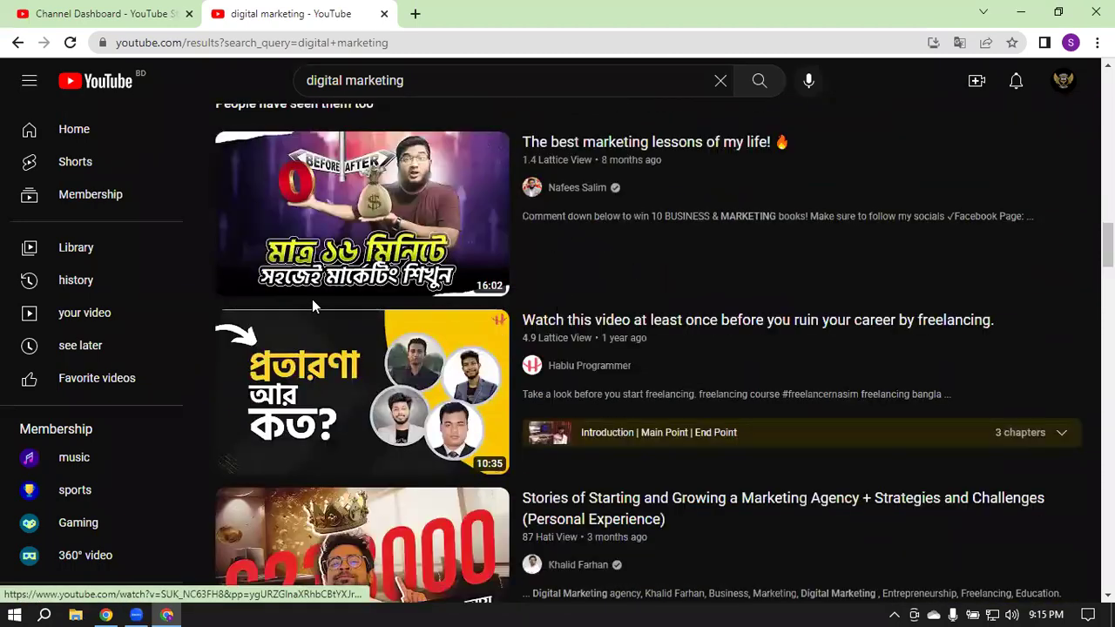
pyautogui.scroll(-4, 464, 459)
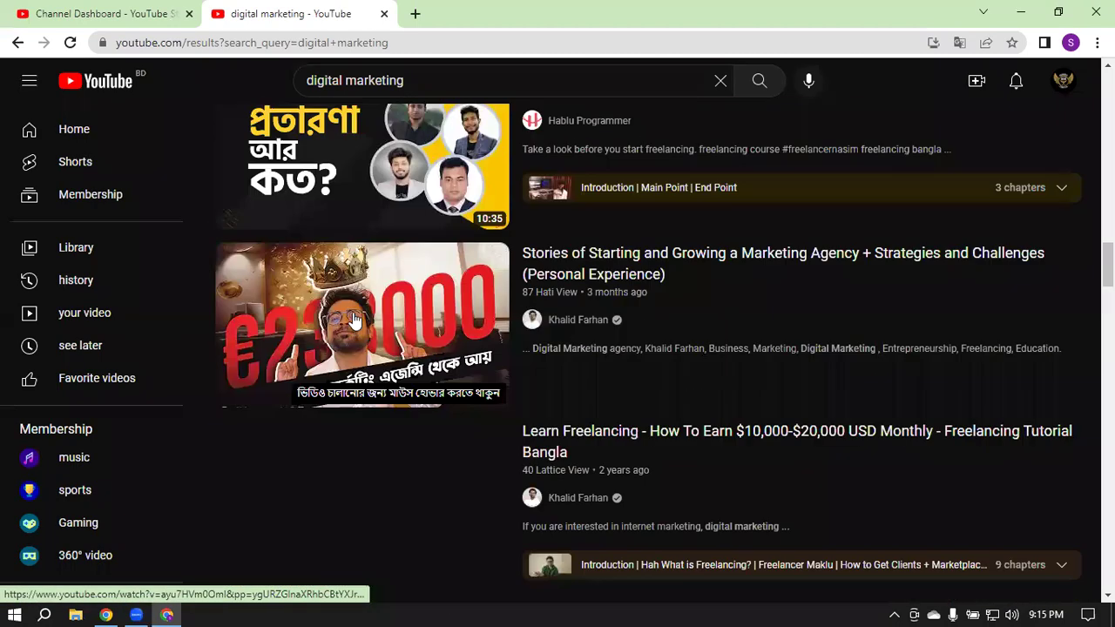
pyautogui.scroll(-1, 458, 307)
pyautogui.scroll(-2, 479, 348)
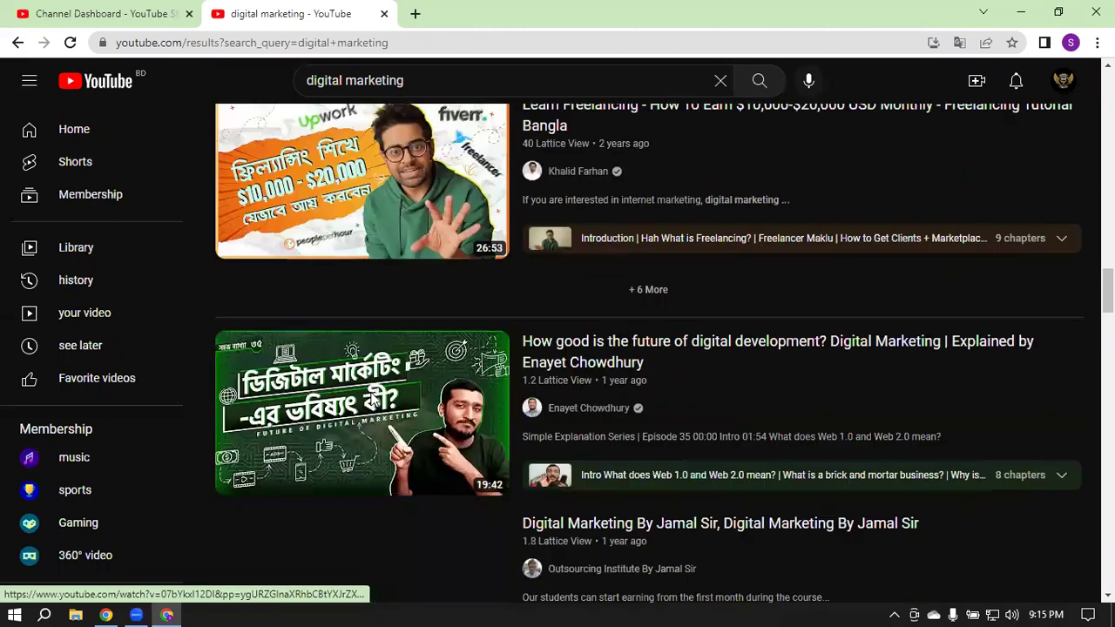
pyautogui.scroll(-2, 305, 348)
pyautogui.scroll(-2, 372, 260)
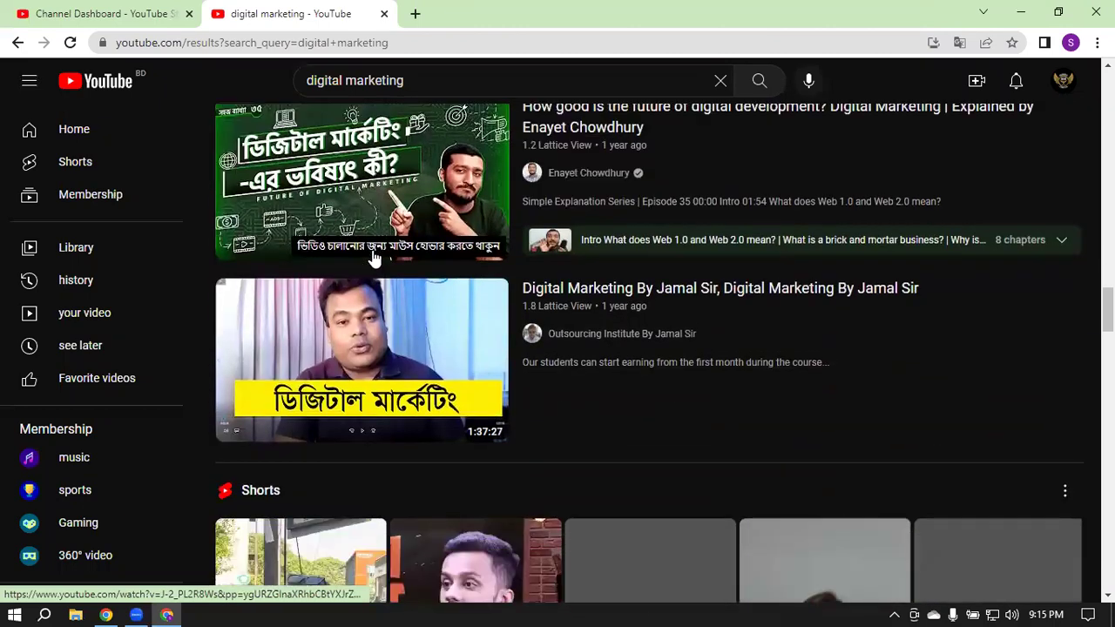
pyautogui.scroll(-4, 373, 257)
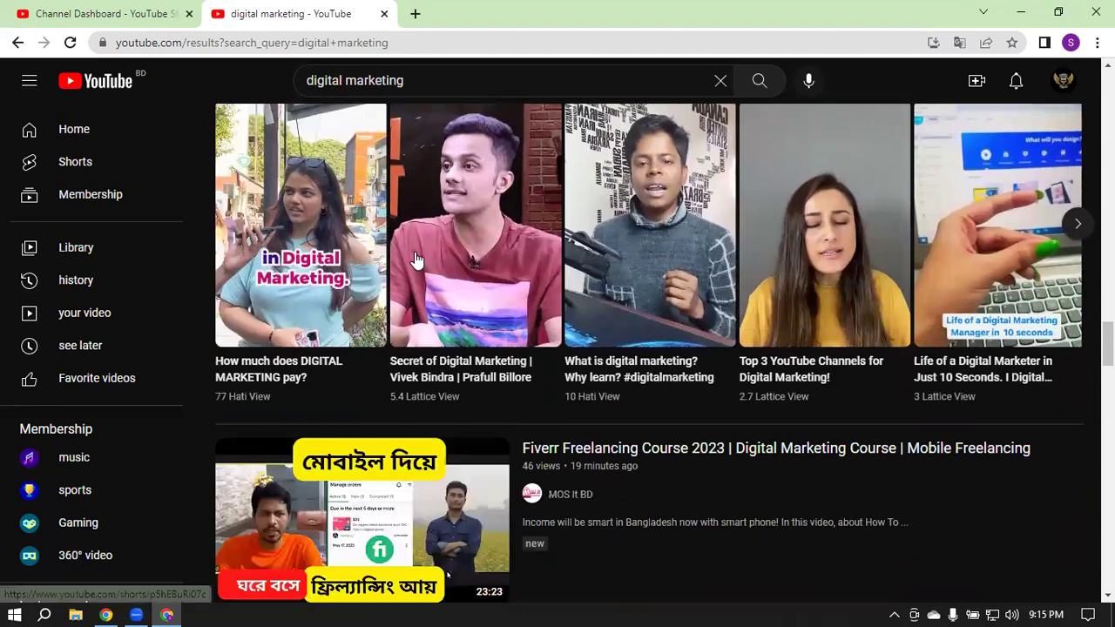
pyautogui.scroll(-7, 654, 307)
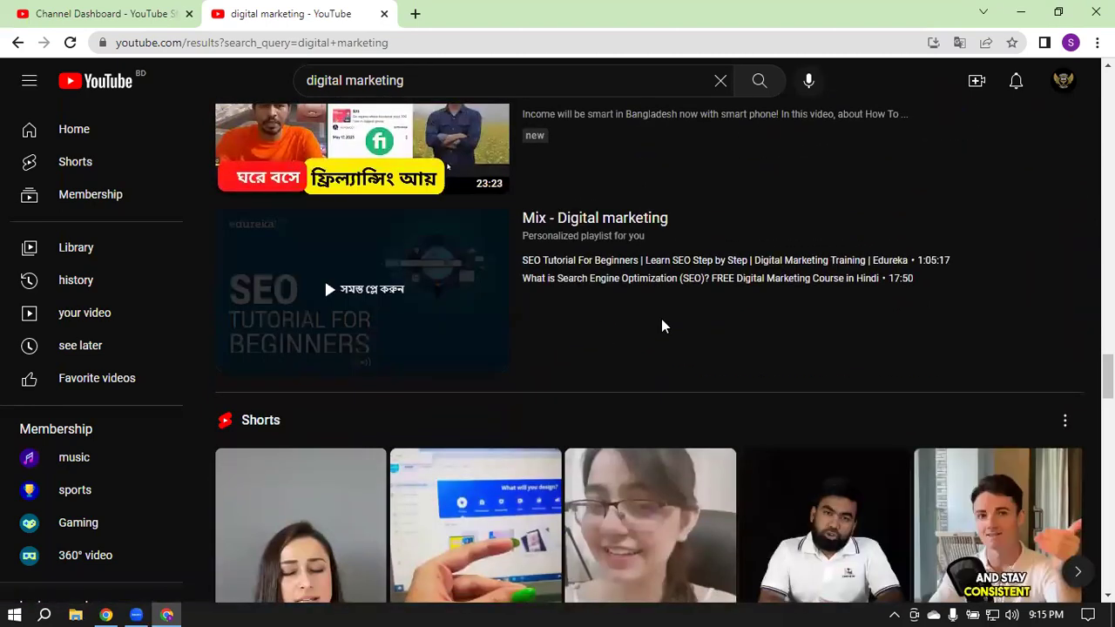
pyautogui.scroll(-4, 663, 327)
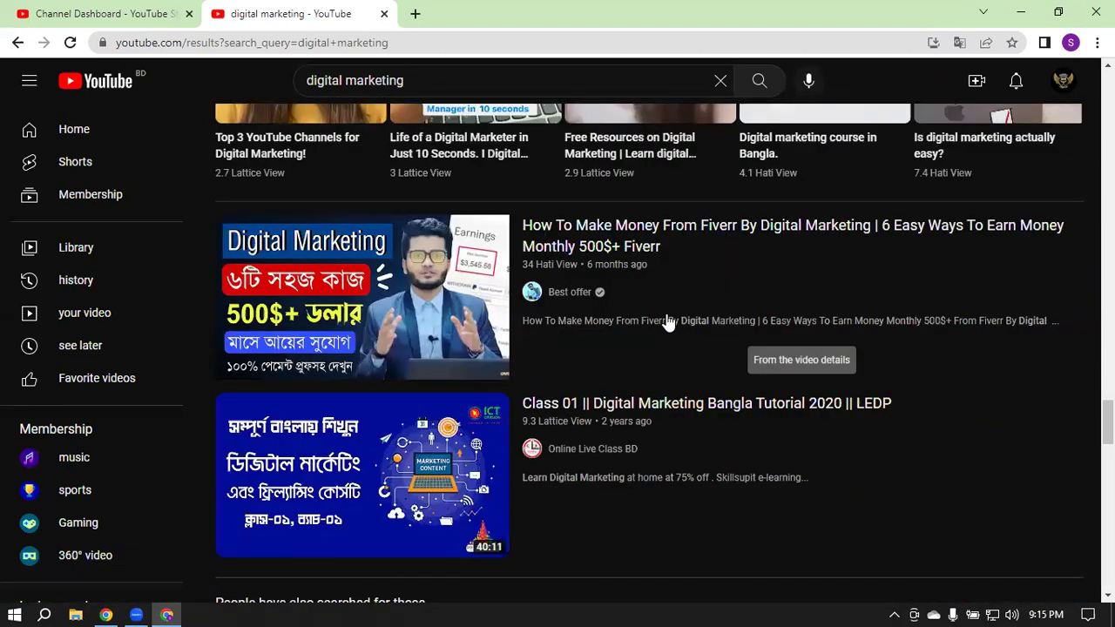
pyautogui.scroll(-4, 667, 322)
pyautogui.scroll(10, 667, 322)
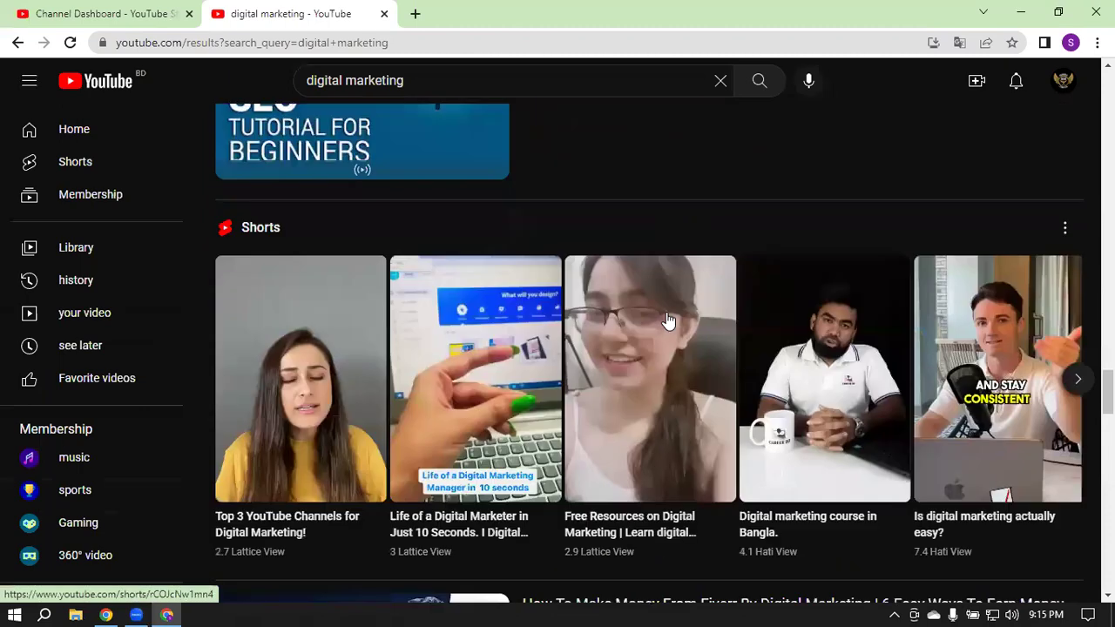
pyautogui.scroll(15, 656, 302)
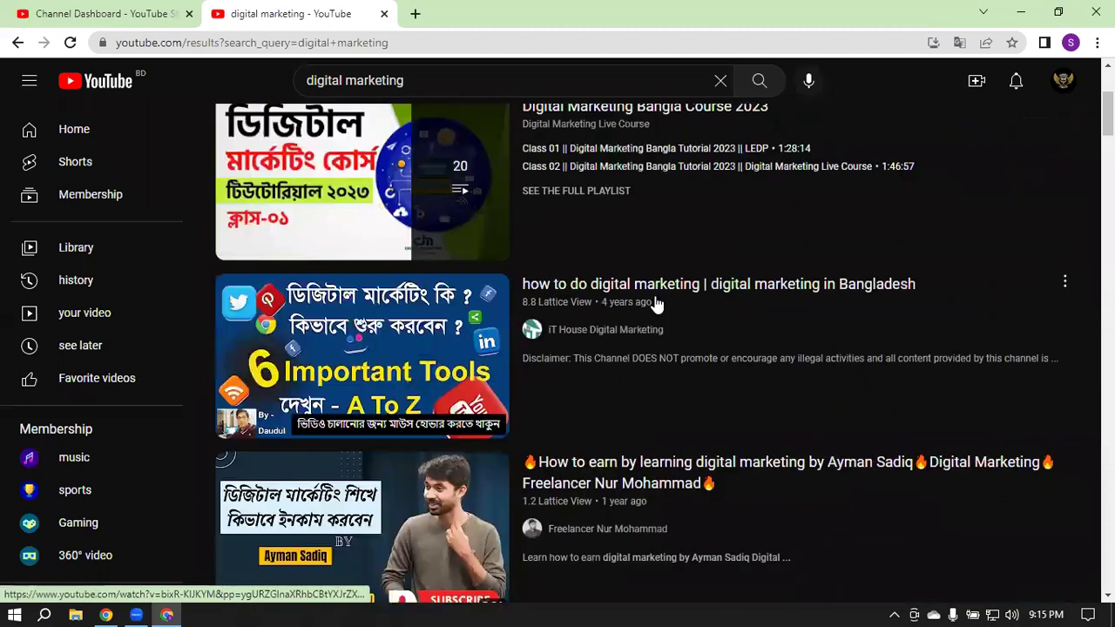
# Step: Replace the search query with "youtube channel create", checking the keyword suggestions along the way, and run the search
pyautogui.tripleClick(614, 82)
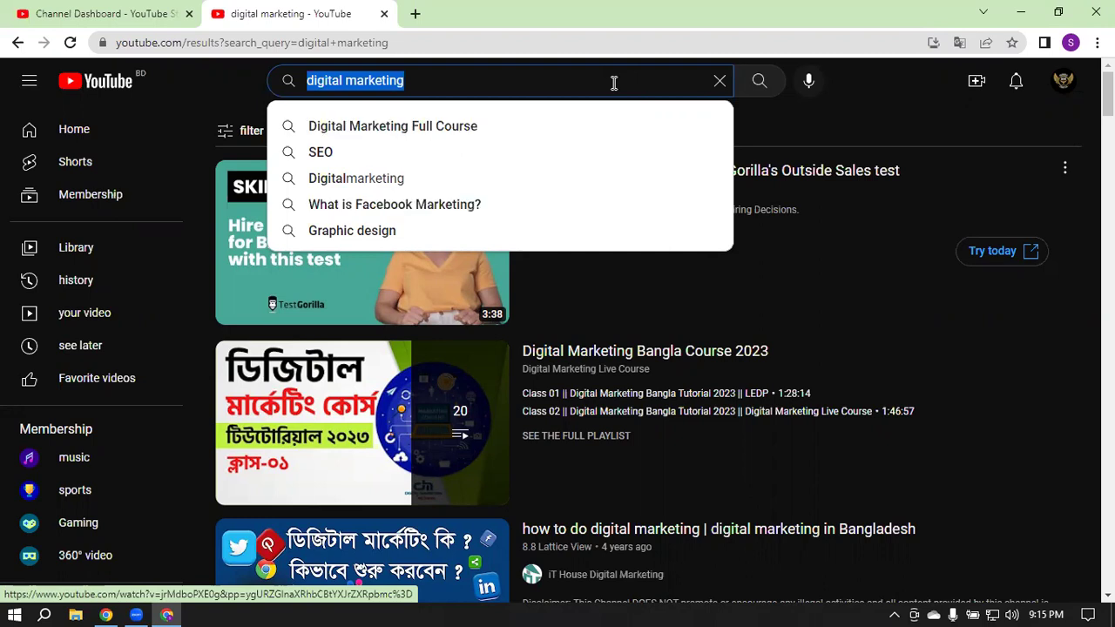
pyautogui.write('y')
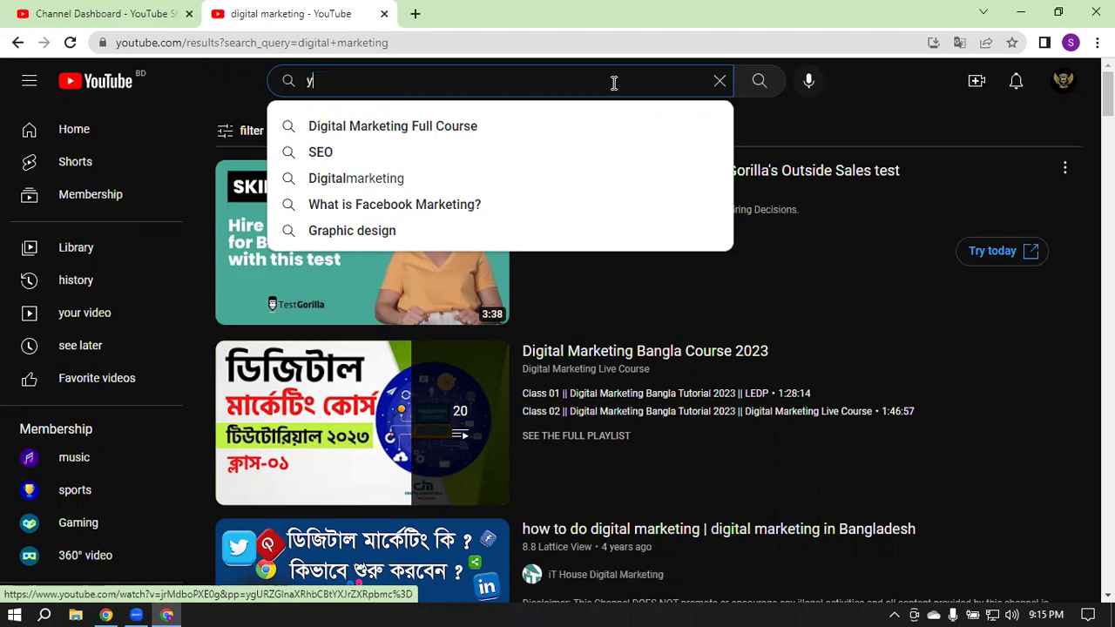
pyautogui.write('outube')
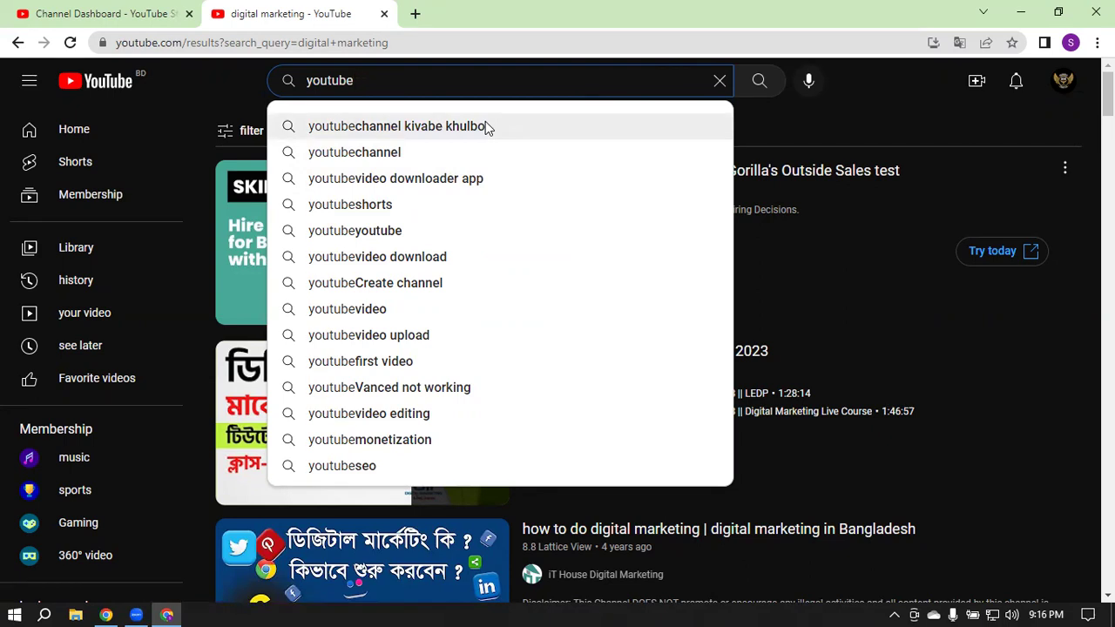
pyautogui.write('channel ')
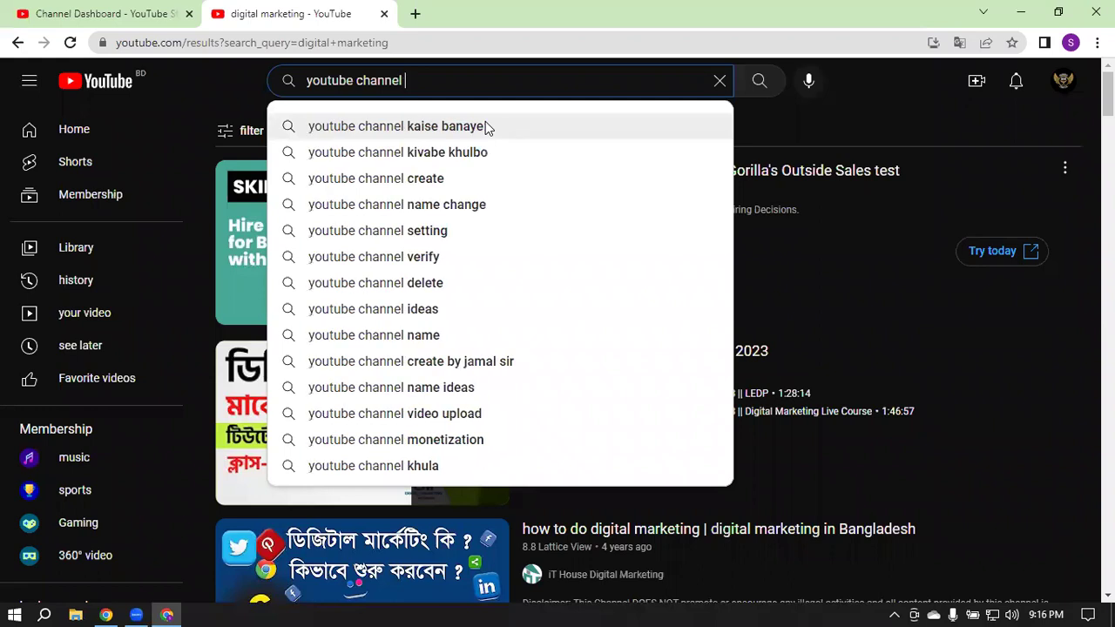
pyautogui.write('c')
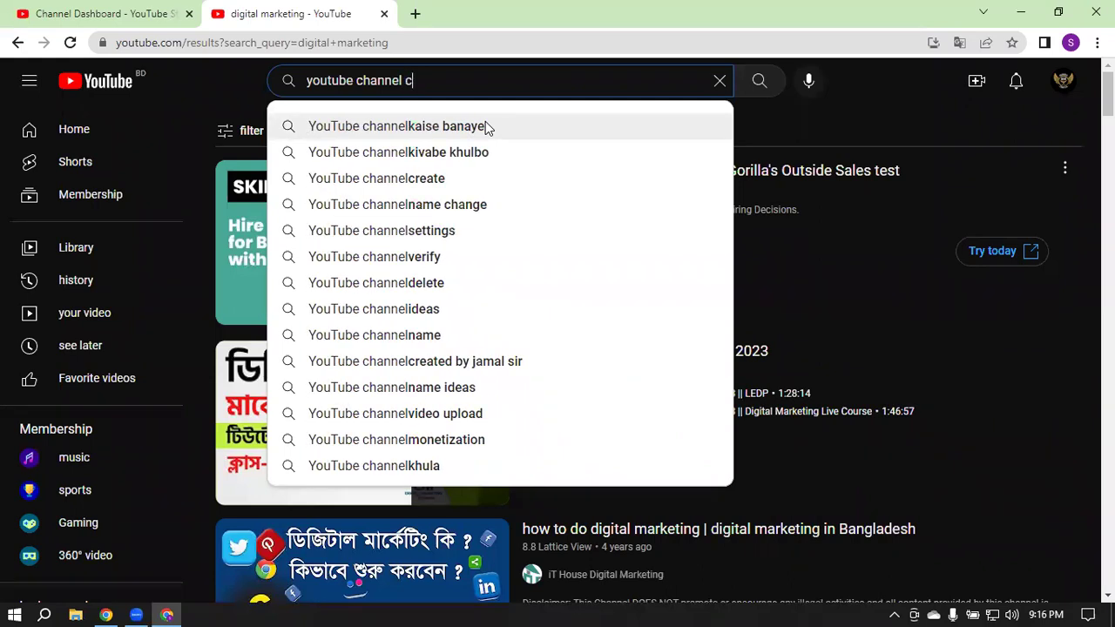
pyautogui.write('reate')
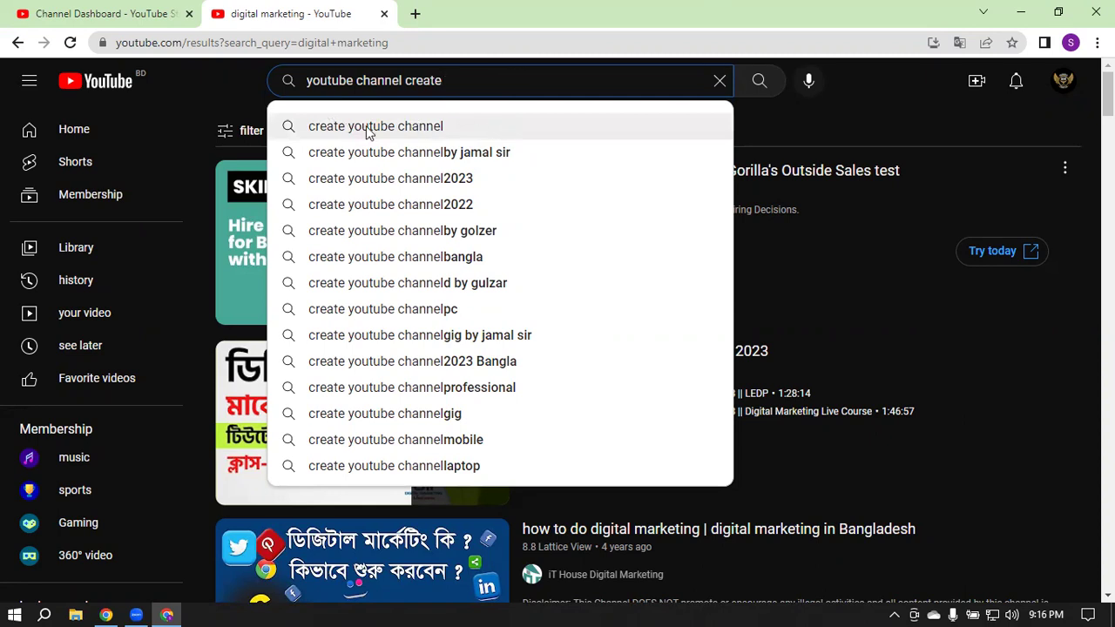
pyautogui.press('Return')
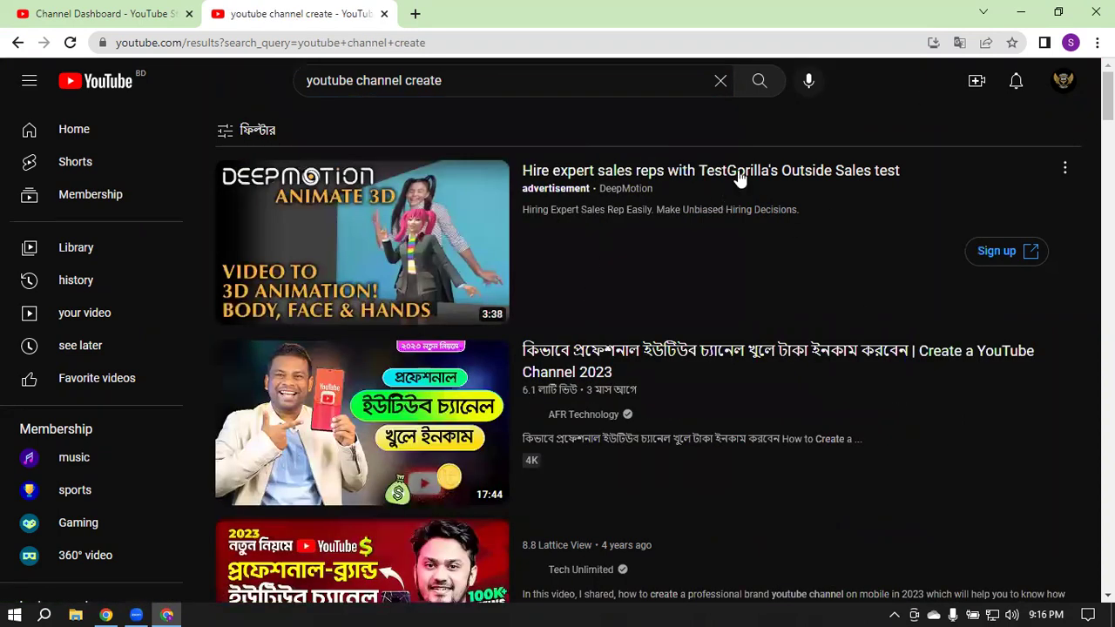
# Step: Skim the video results for "youtube channel create" down to the "People have seen them too" section and return to the first result
pyautogui.scroll(-2, 740, 178)
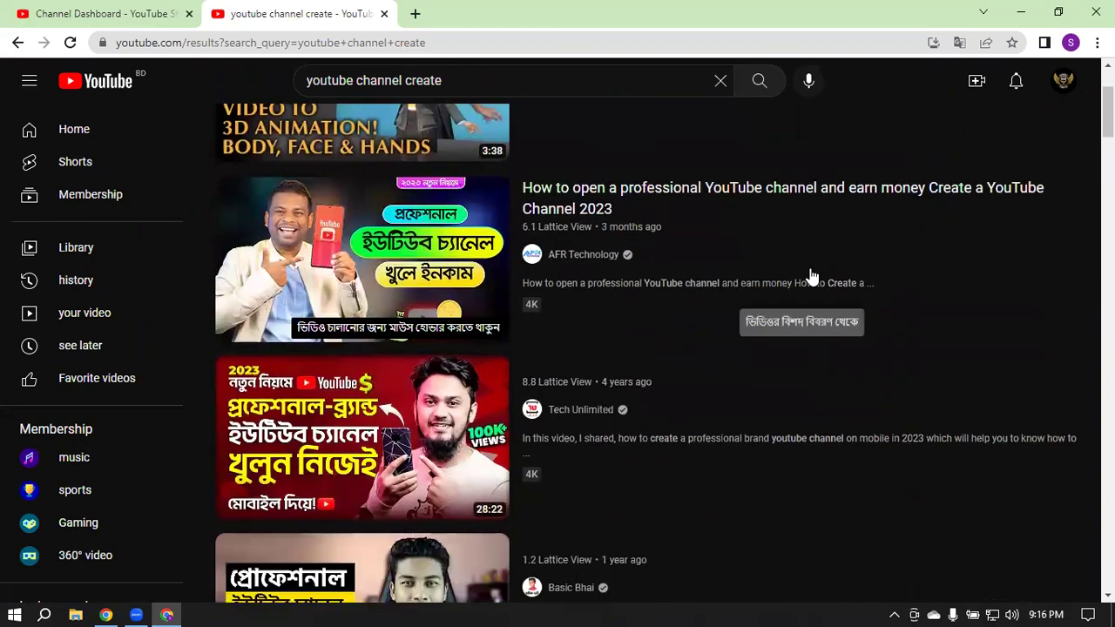
pyautogui.scroll(-4, 689, 237)
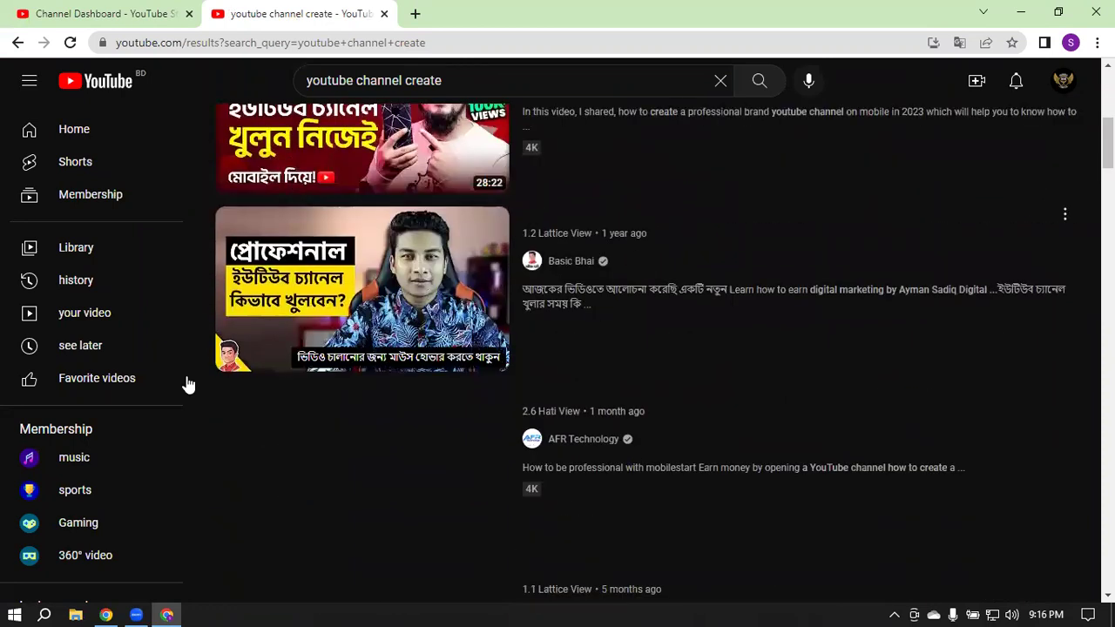
pyautogui.scroll(-2, 385, 337)
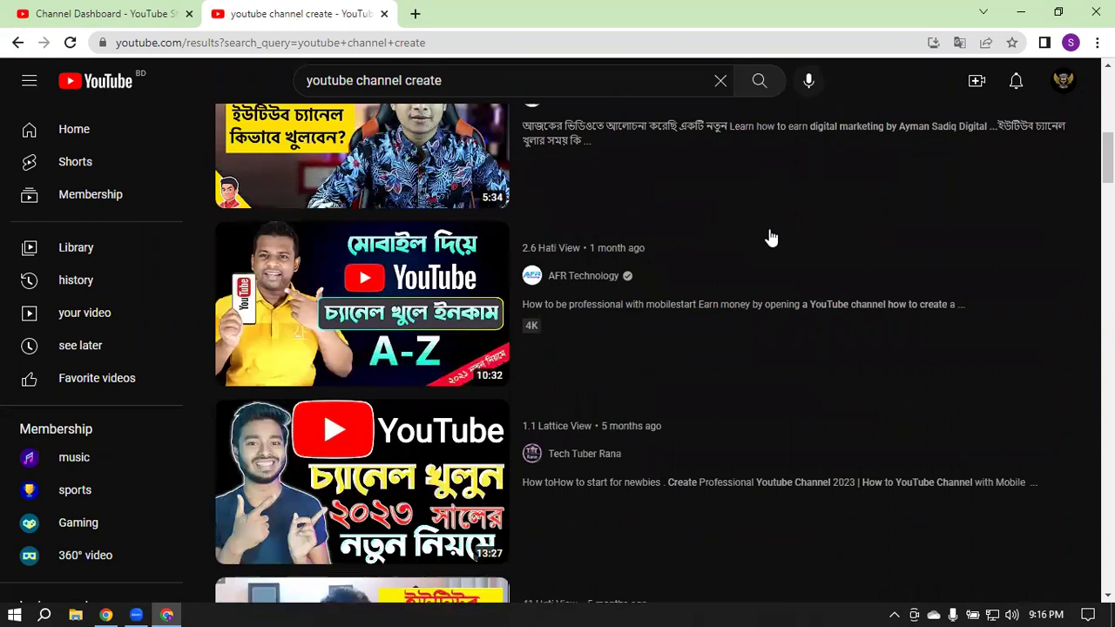
pyautogui.scroll(-3, 769, 254)
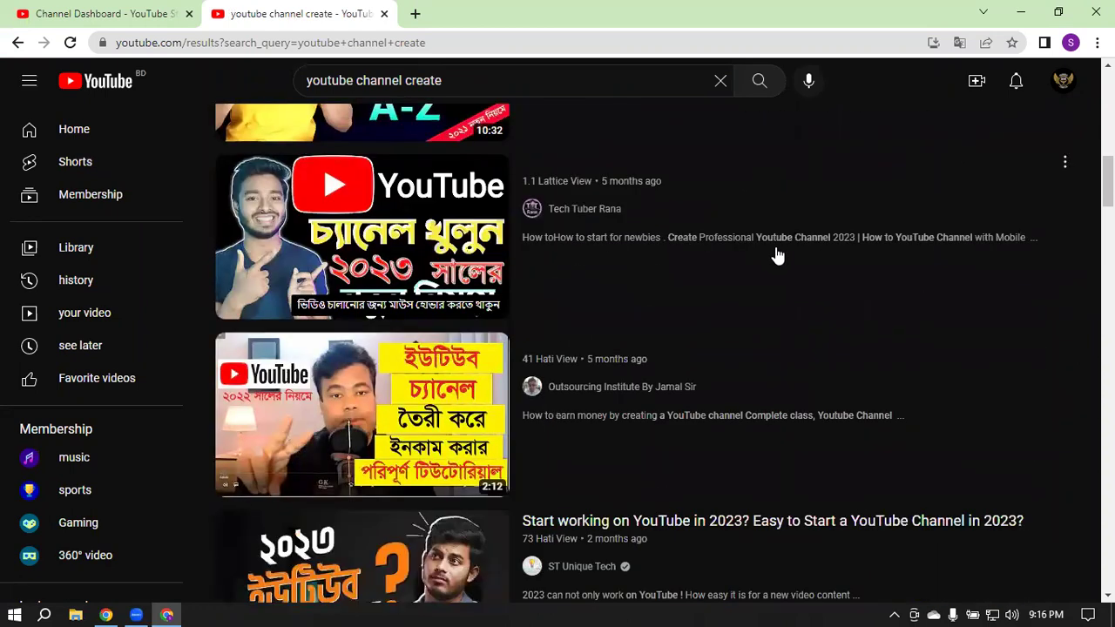
pyautogui.scroll(-5, 778, 256)
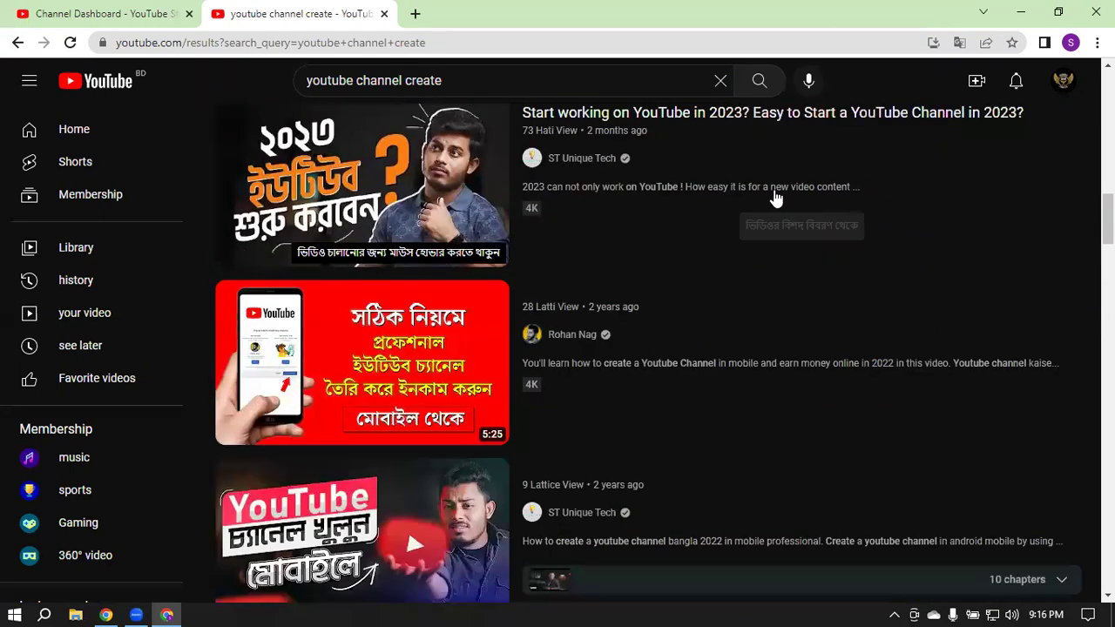
pyautogui.scroll(-3, 777, 198)
pyautogui.scroll(-2, 776, 199)
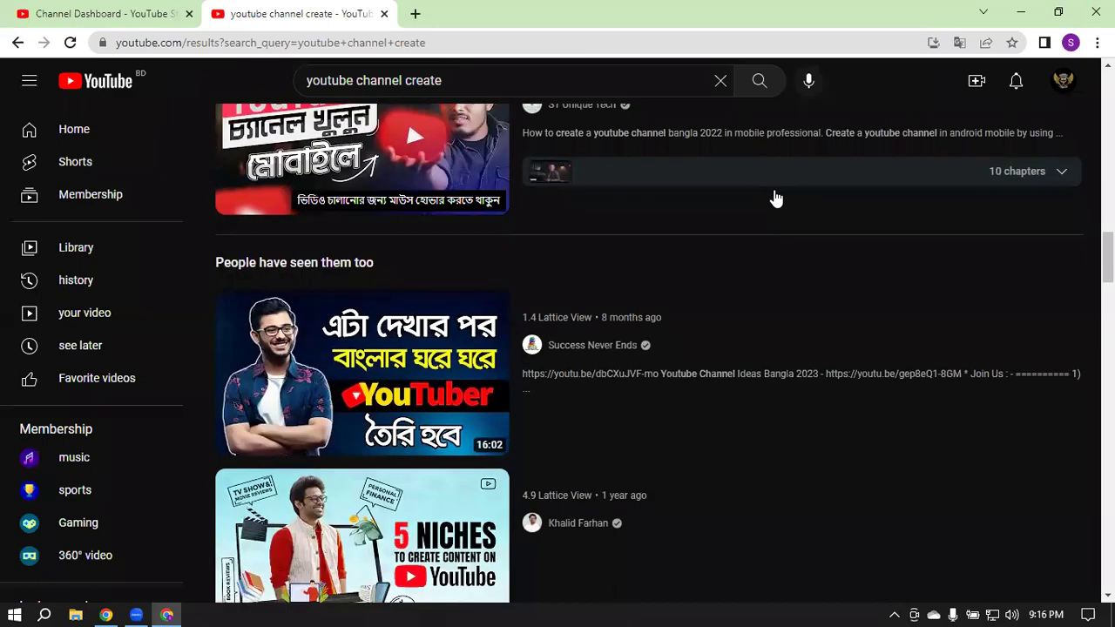
pyautogui.scroll(12, 776, 199)
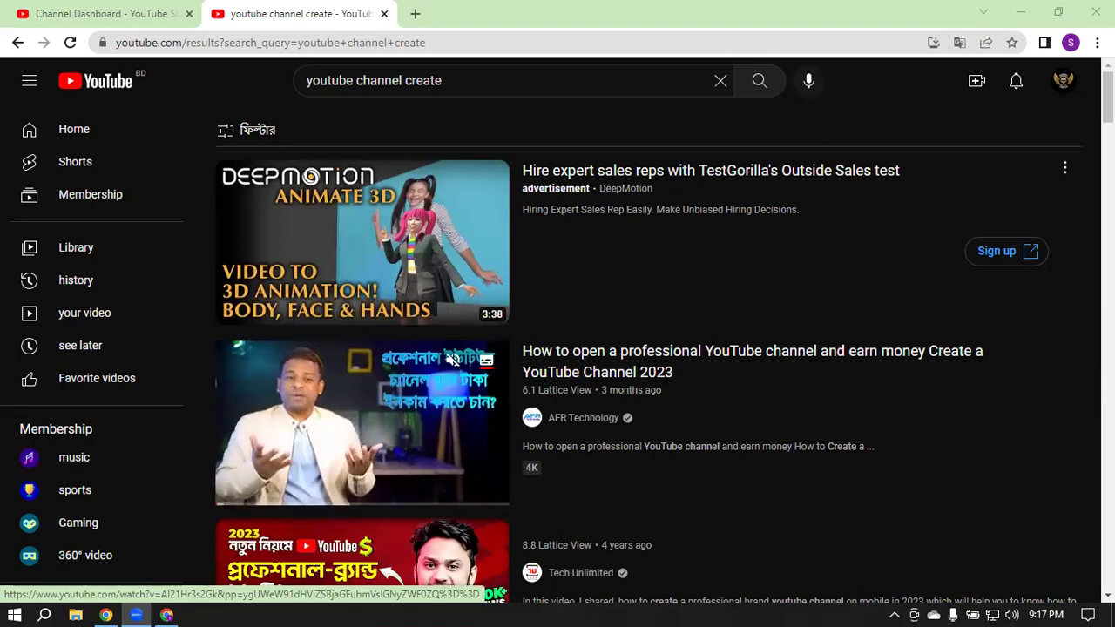
# Step: Examine the channel creation results in depth, including titles, thumbnails, channels, previews and both Shorts sections, then return to the first result
pyautogui.scroll(-3, 734, 370)
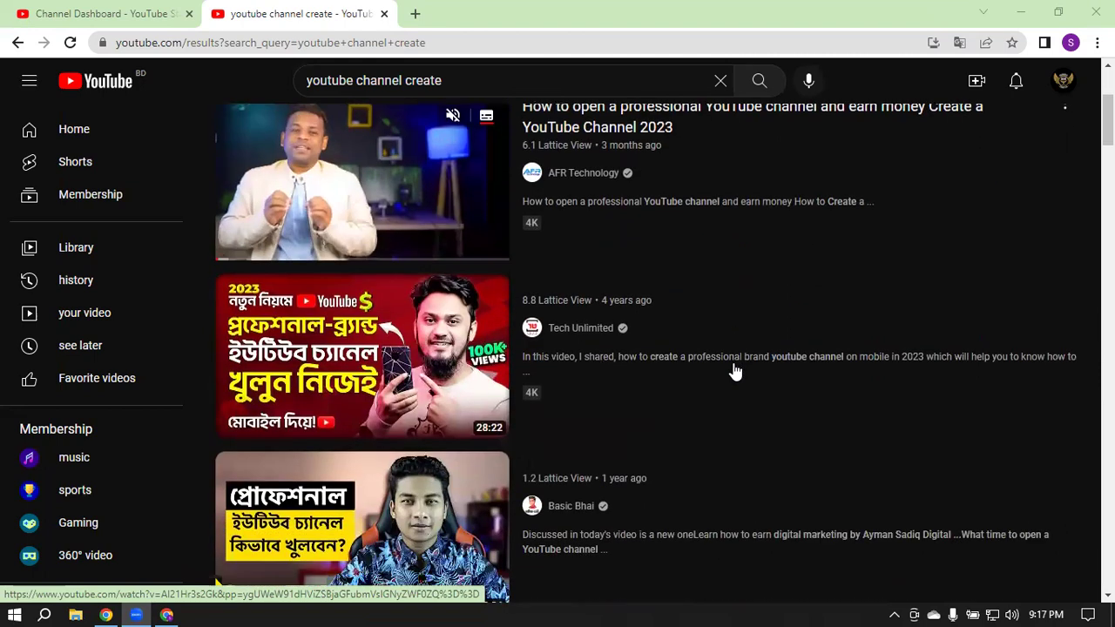
pyautogui.scroll(-3, 734, 370)
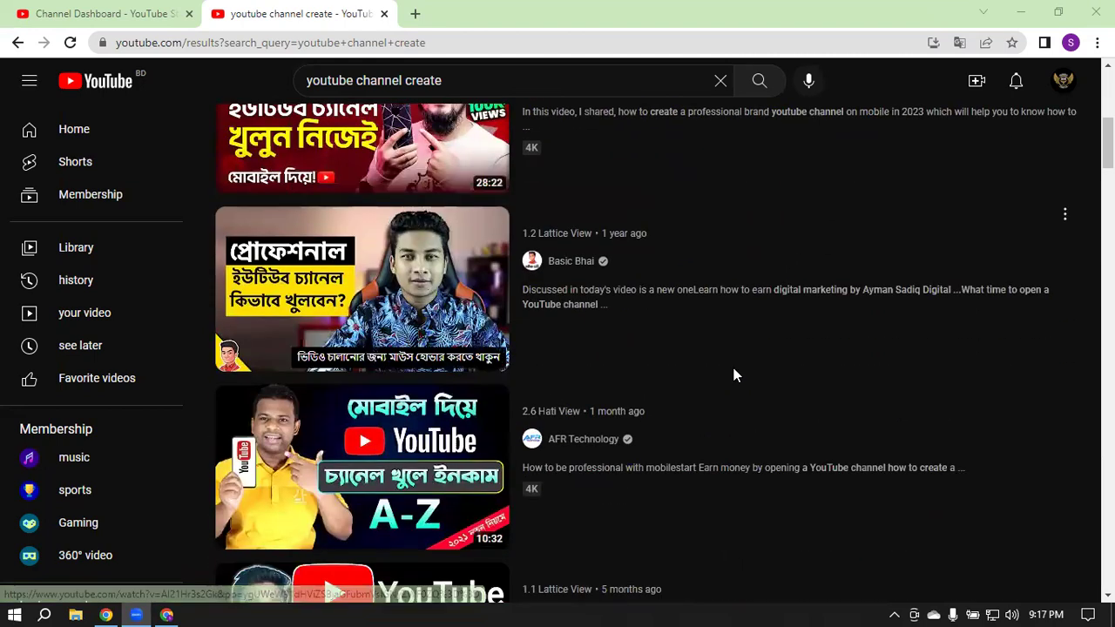
pyautogui.scroll(-2, 734, 375)
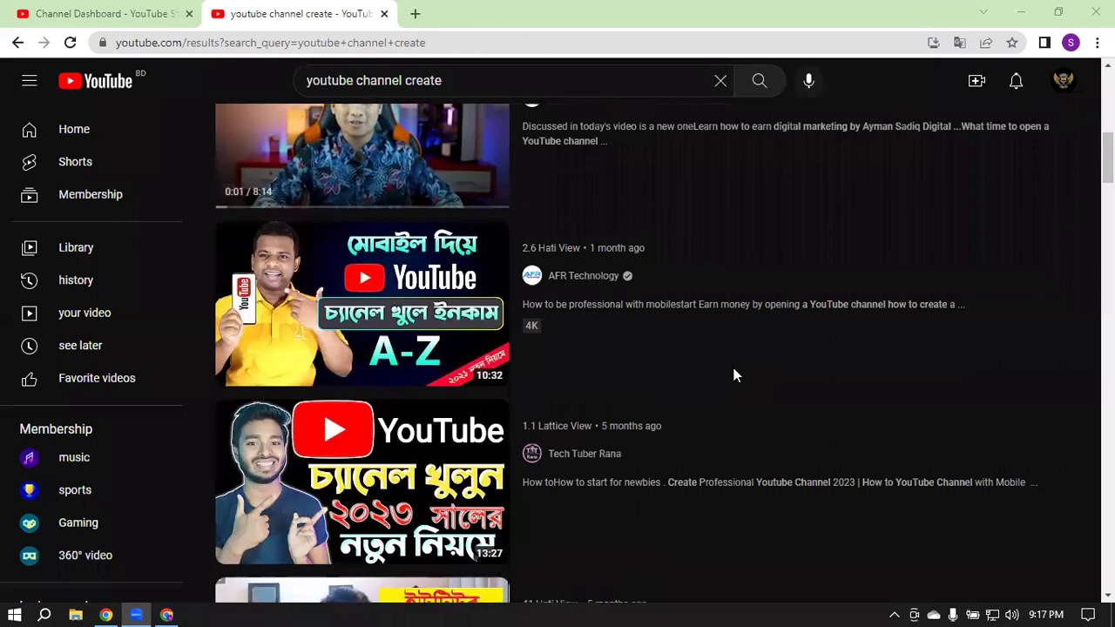
pyautogui.scroll(-5, 734, 374)
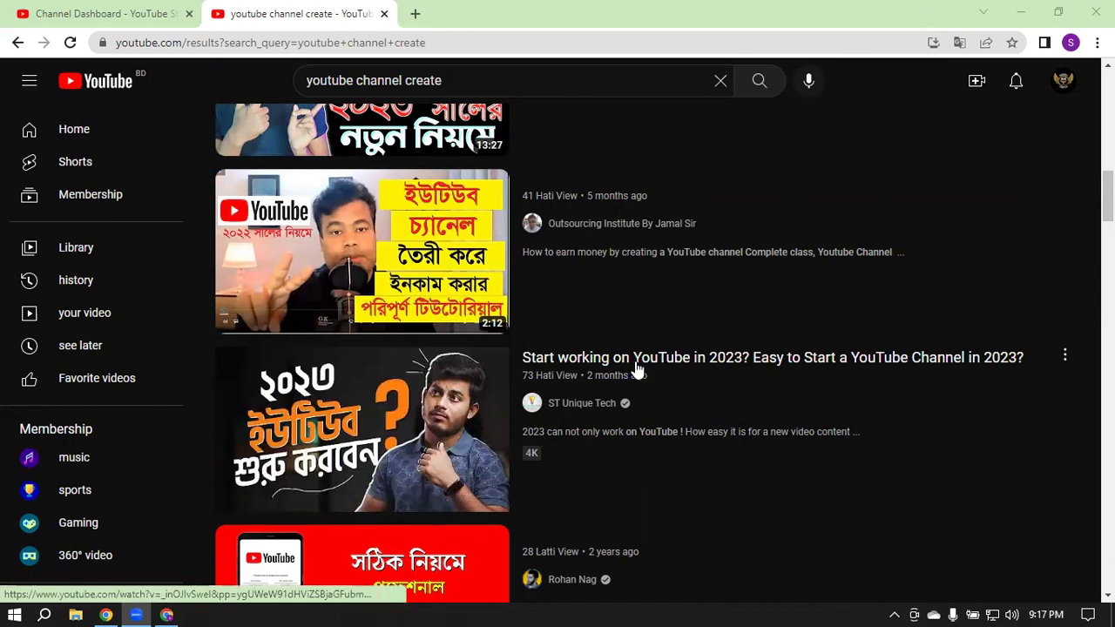
pyautogui.moveTo(709, 365)
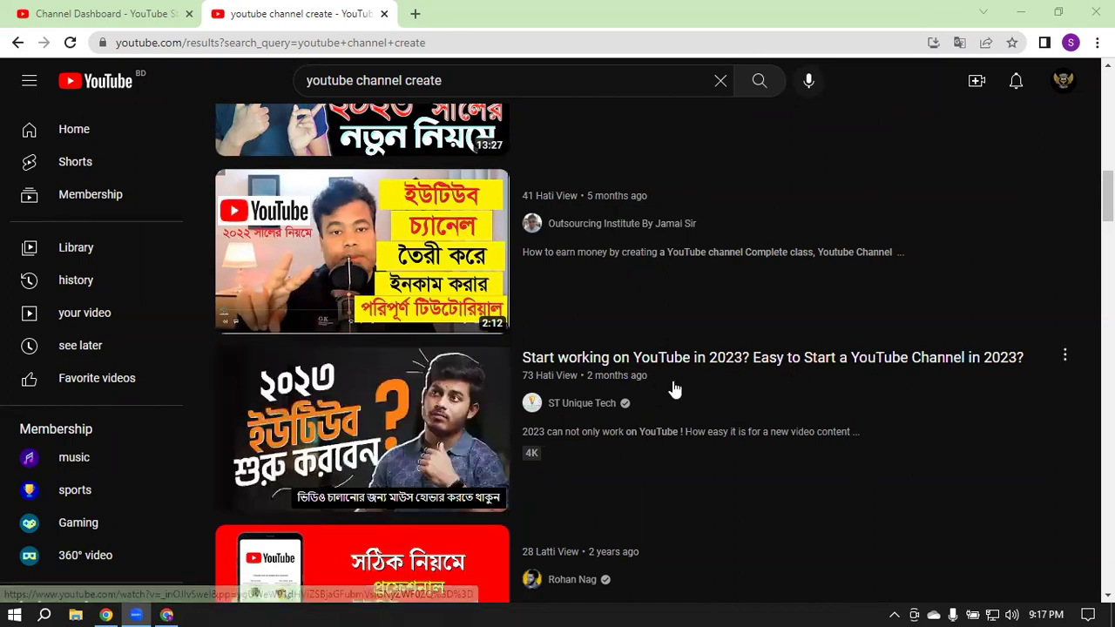
pyautogui.scroll(-12, 671, 383)
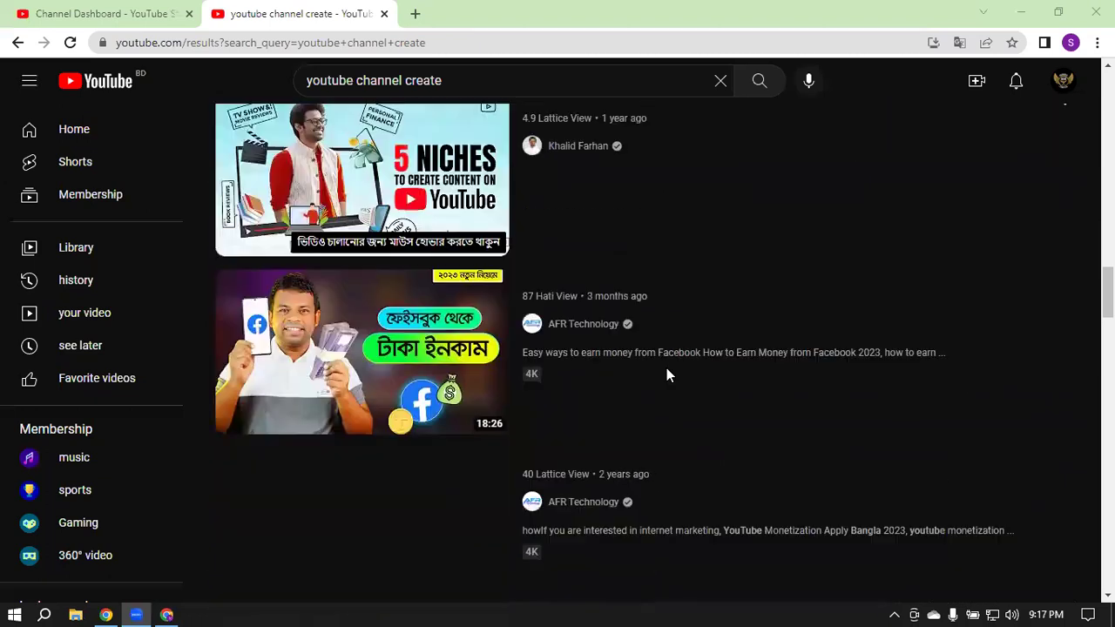
pyautogui.scroll(-2, 666, 375)
pyautogui.scroll(-2, 622, 339)
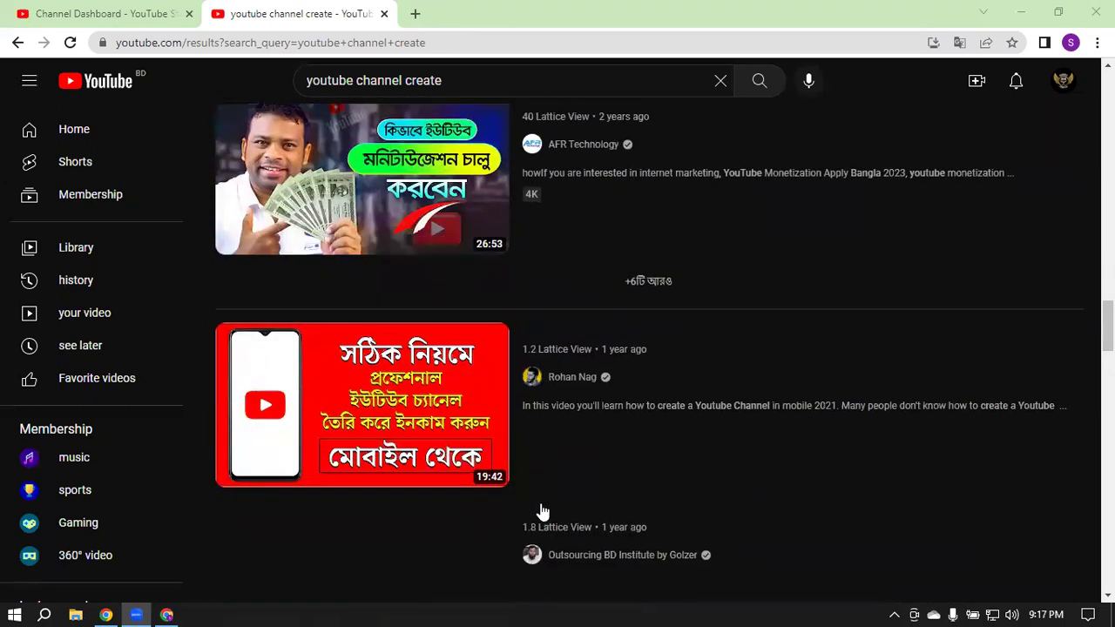
pyautogui.scroll(-5, 654, 236)
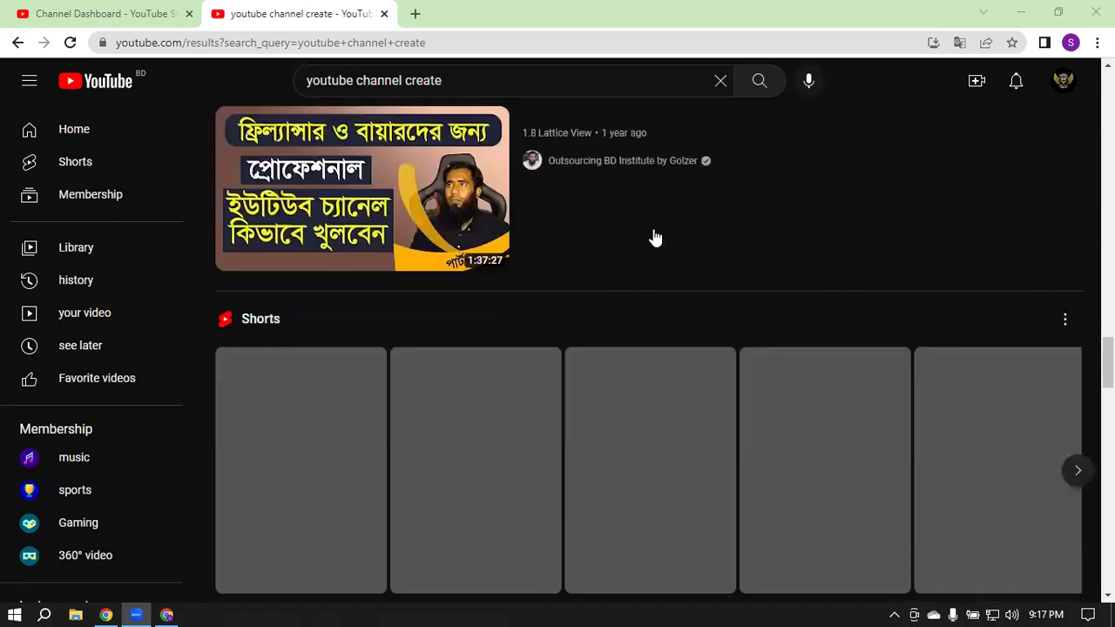
pyautogui.scroll(1, 316, 225)
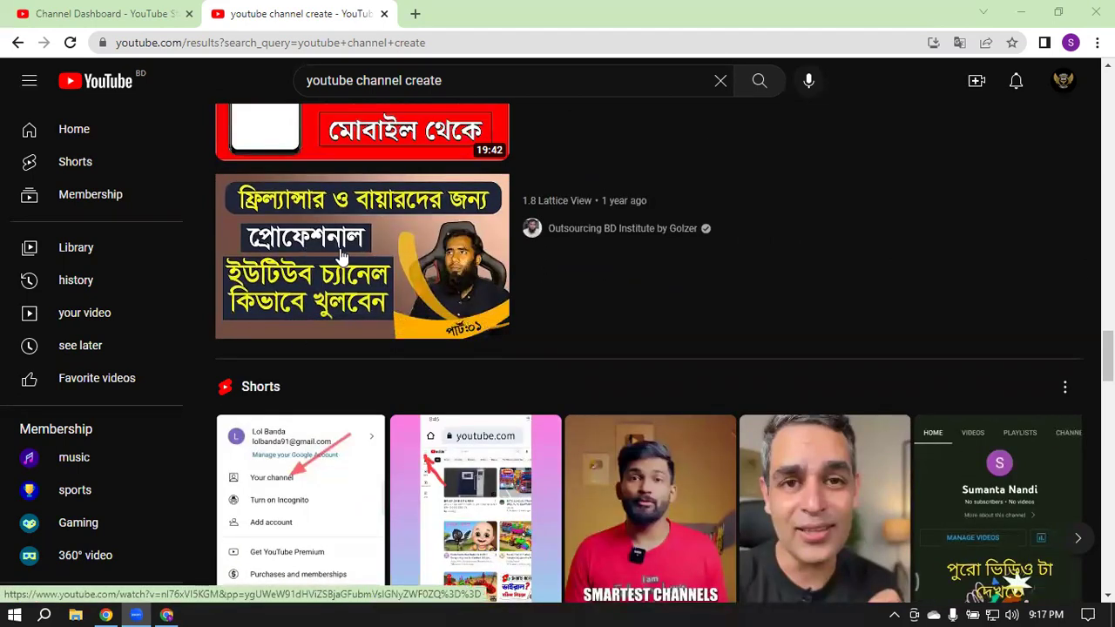
pyautogui.moveTo(342, 255)
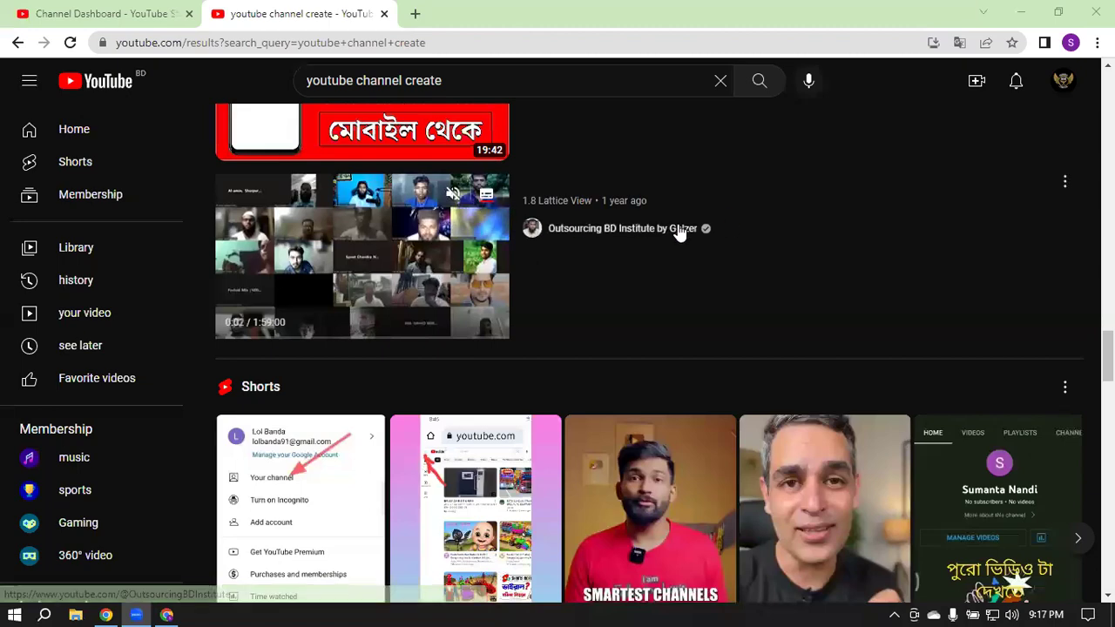
pyautogui.scroll(-7, 938, 209)
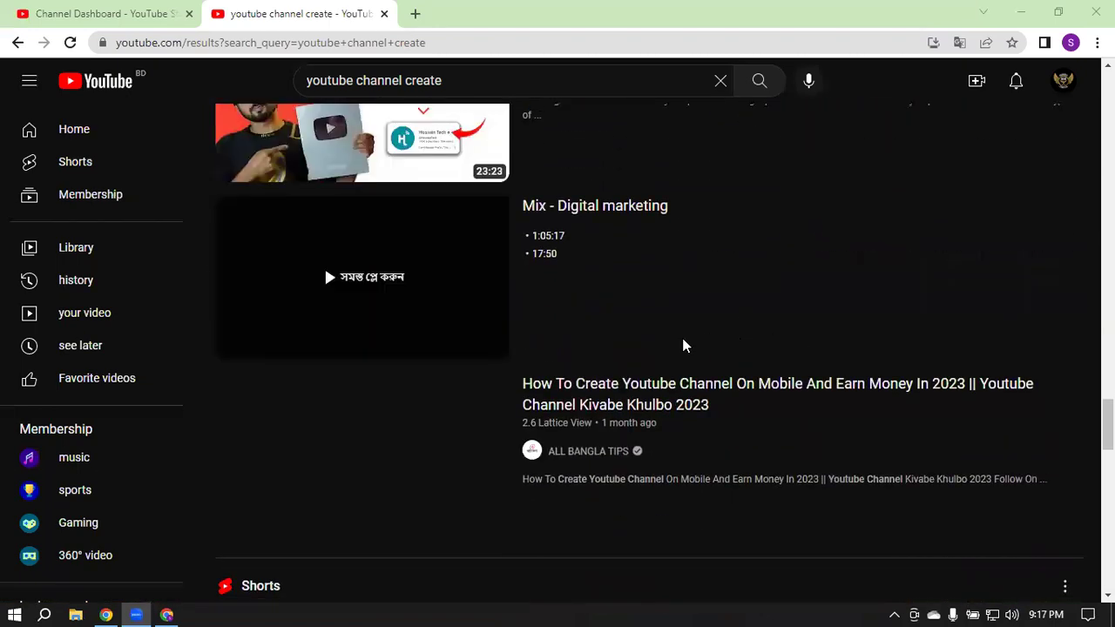
pyautogui.scroll(-11, 710, 410)
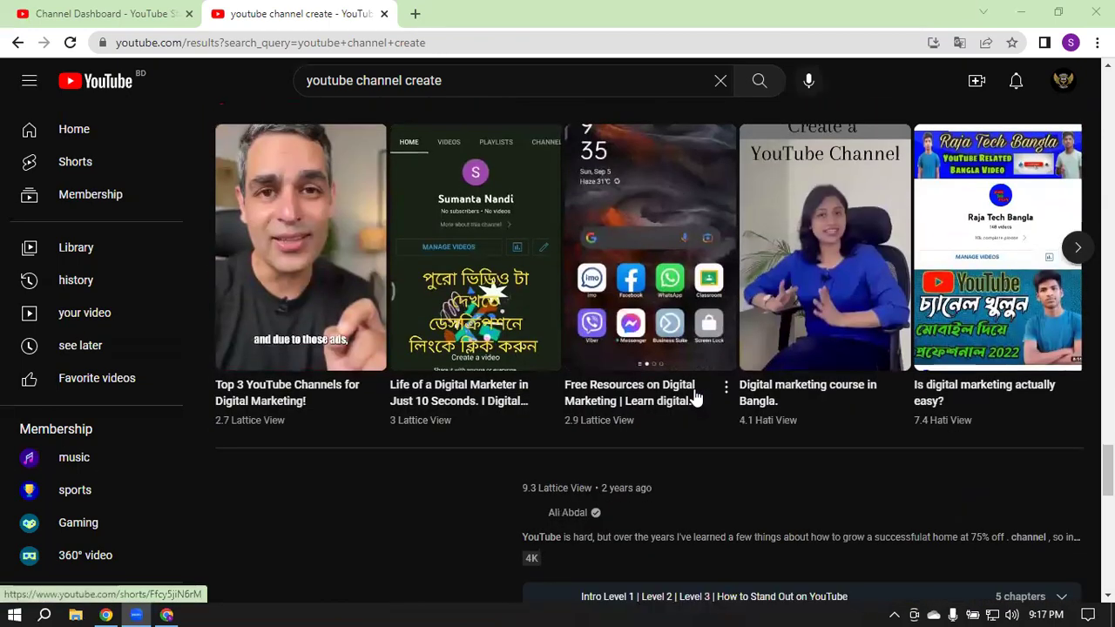
pyautogui.scroll(-5, 695, 398)
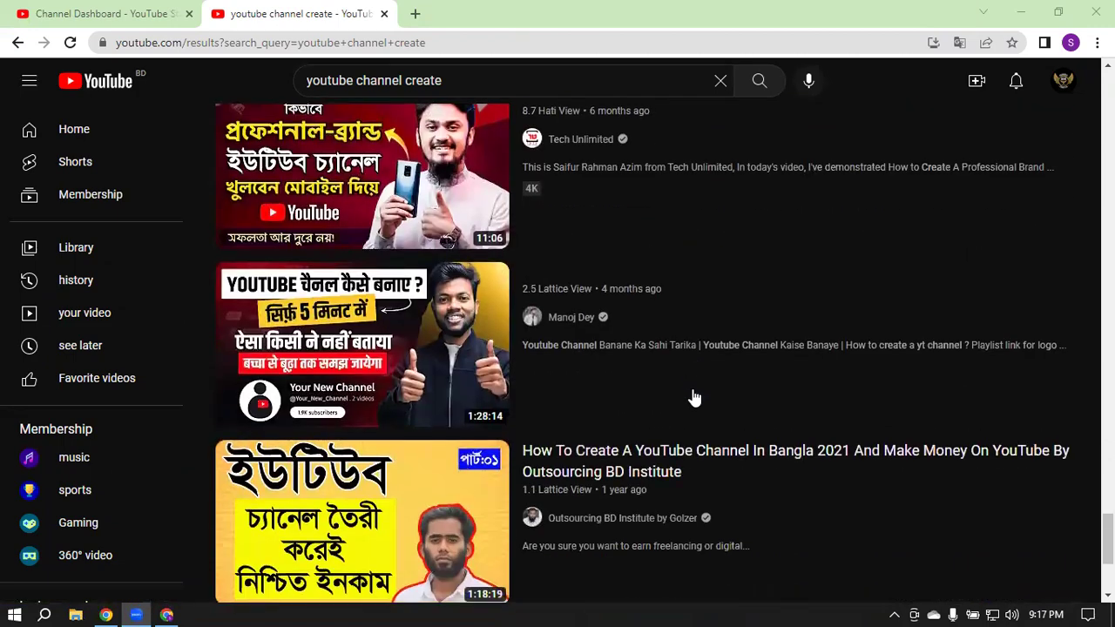
pyautogui.scroll(-3, 731, 393)
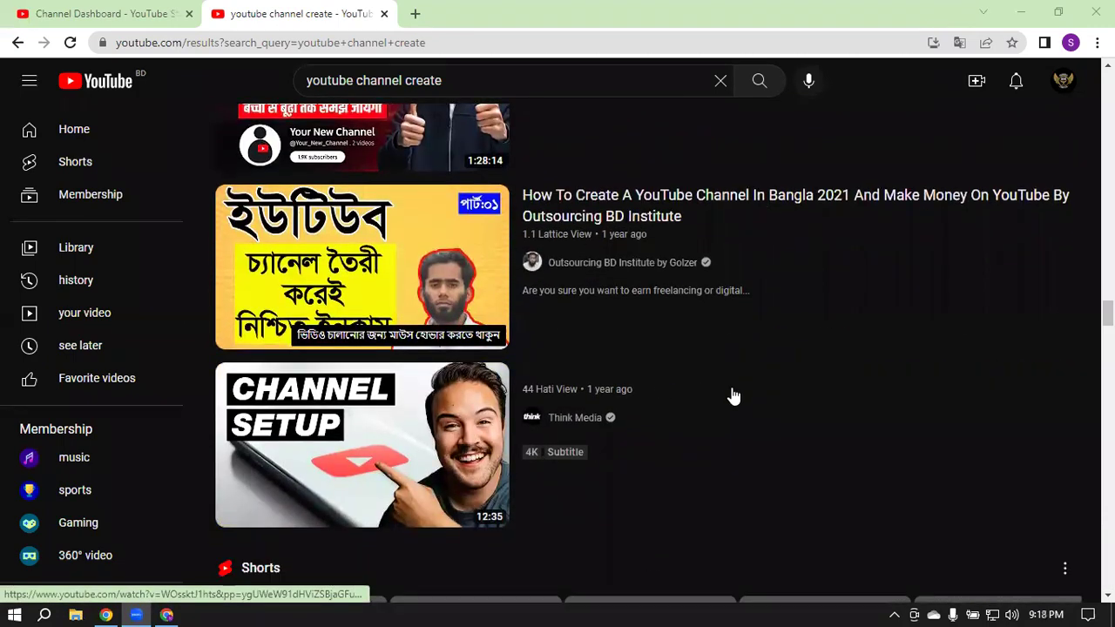
pyautogui.scroll(7, 739, 393)
pyautogui.scroll(-15, 739, 393)
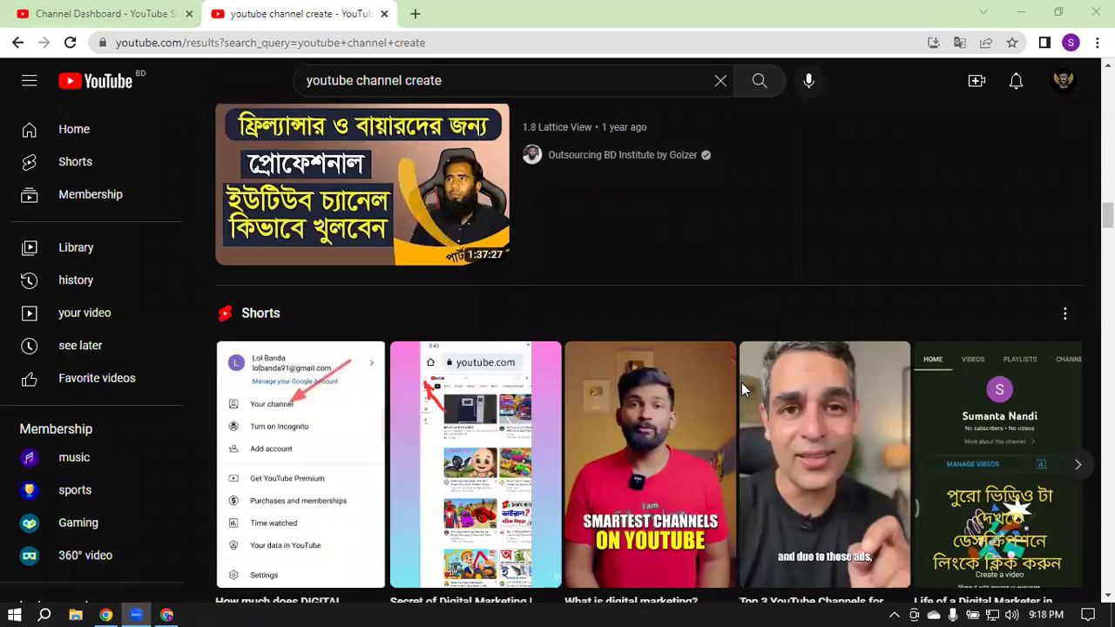
pyautogui.scroll(15, 743, 387)
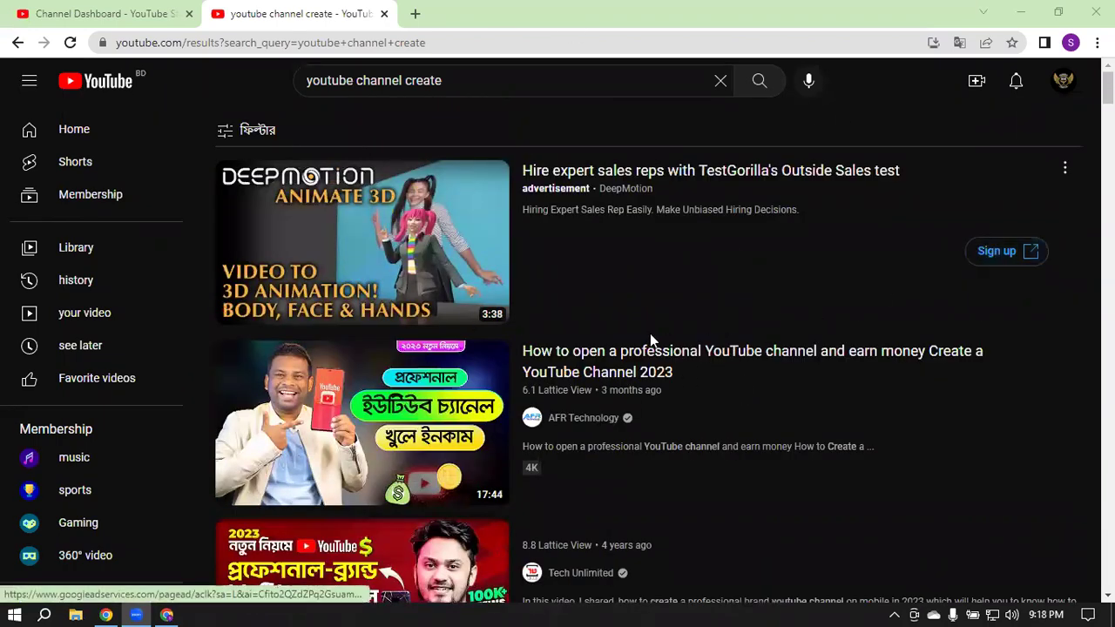
# Step: Compare the view counts and upload ages of the leading channel creation videos
pyautogui.scroll(-2, 652, 339)
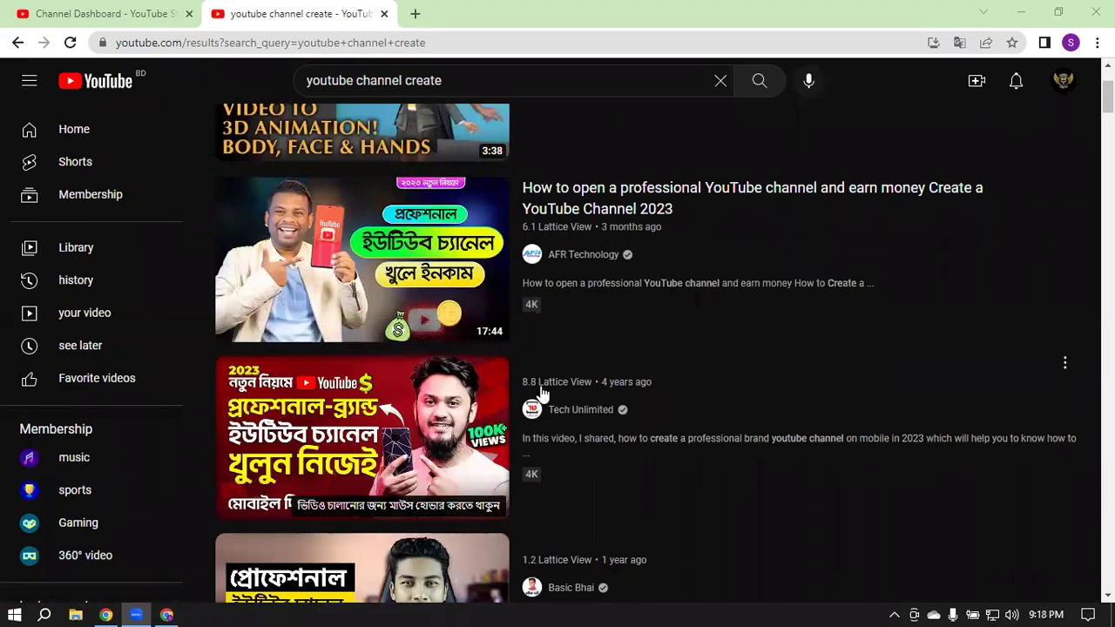
pyautogui.scroll(-2, 590, 394)
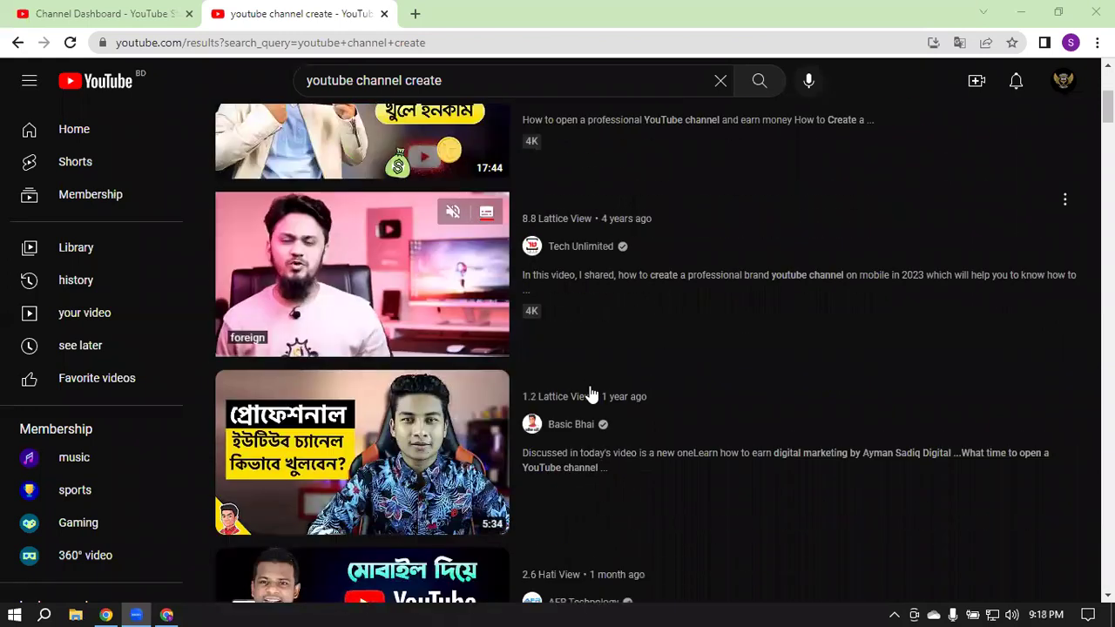
pyautogui.scroll(-2, 591, 396)
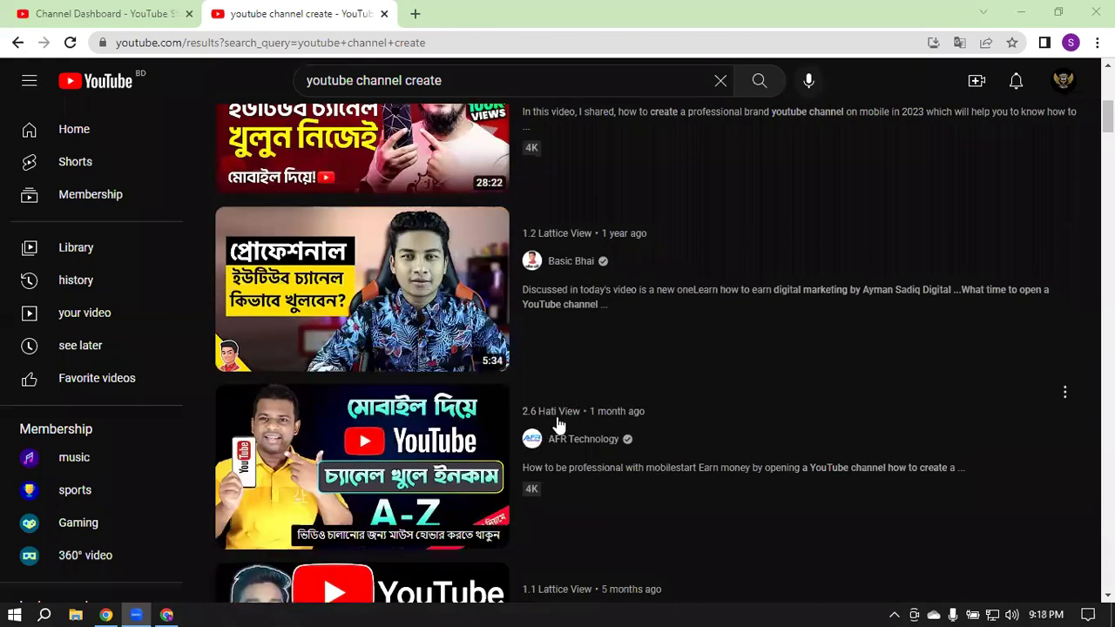
pyautogui.scroll(-5, 593, 401)
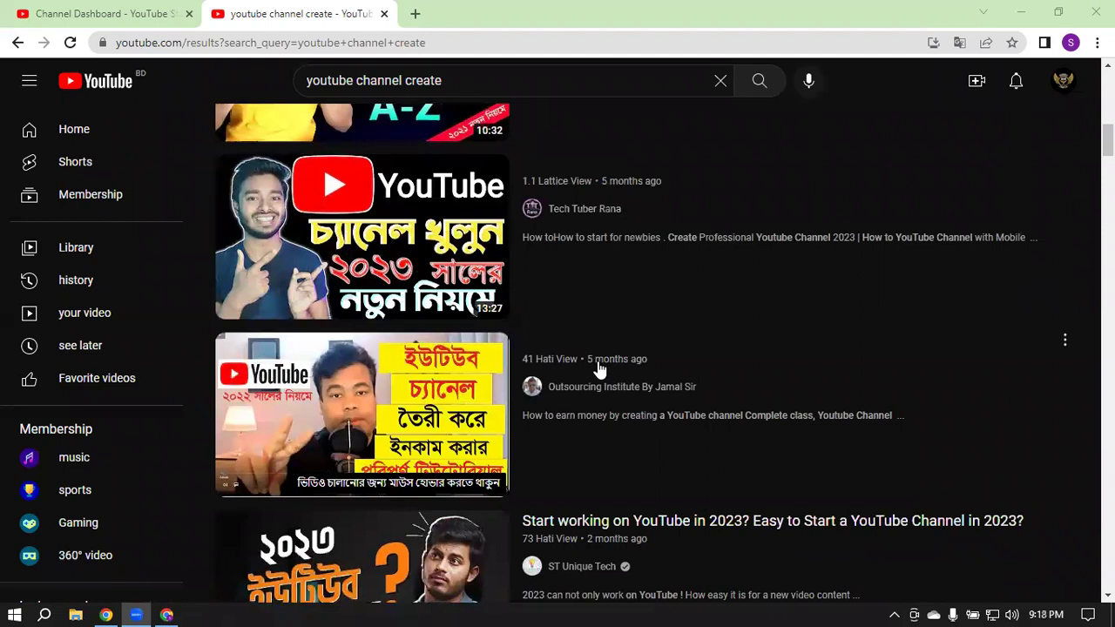
pyautogui.scroll(-3, 610, 368)
pyautogui.scroll(-2, 644, 374)
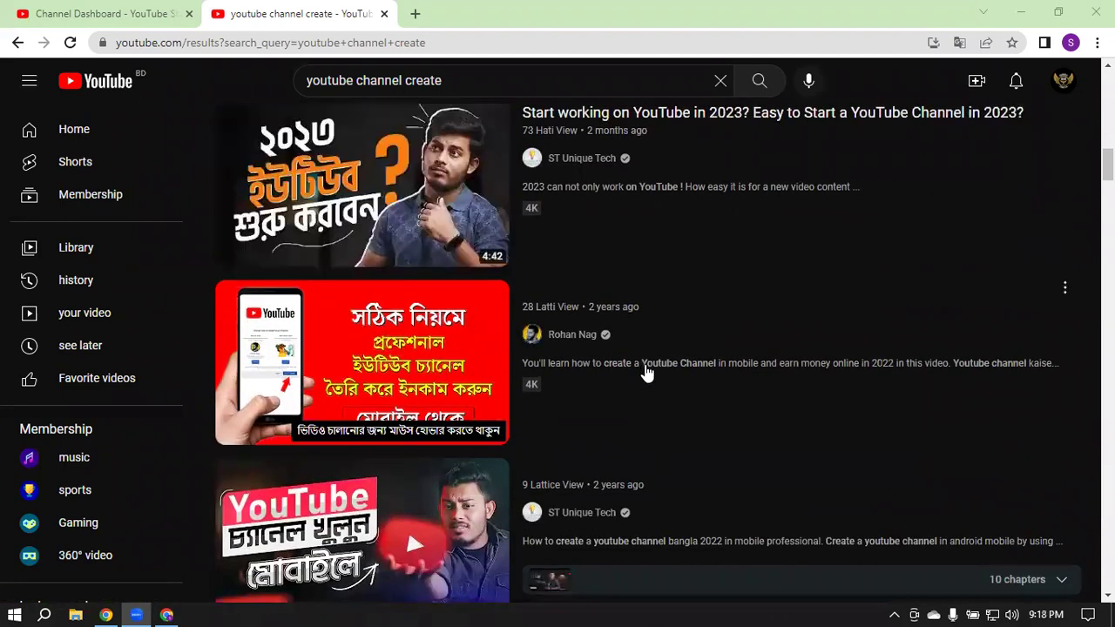
# Step: Review the leading "youtube channel create" results again, comparing the AFR Technology and Tech Unlimited videos against the search query
pyautogui.scroll(-1, 646, 374)
pyautogui.scroll(-1, 648, 373)
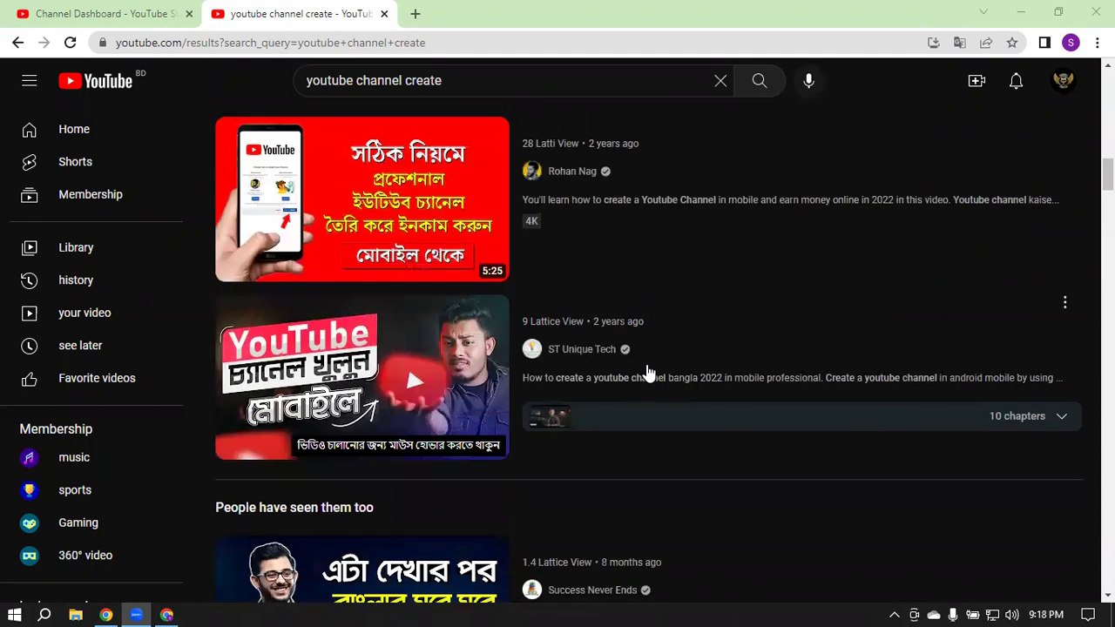
pyautogui.scroll(20, 646, 373)
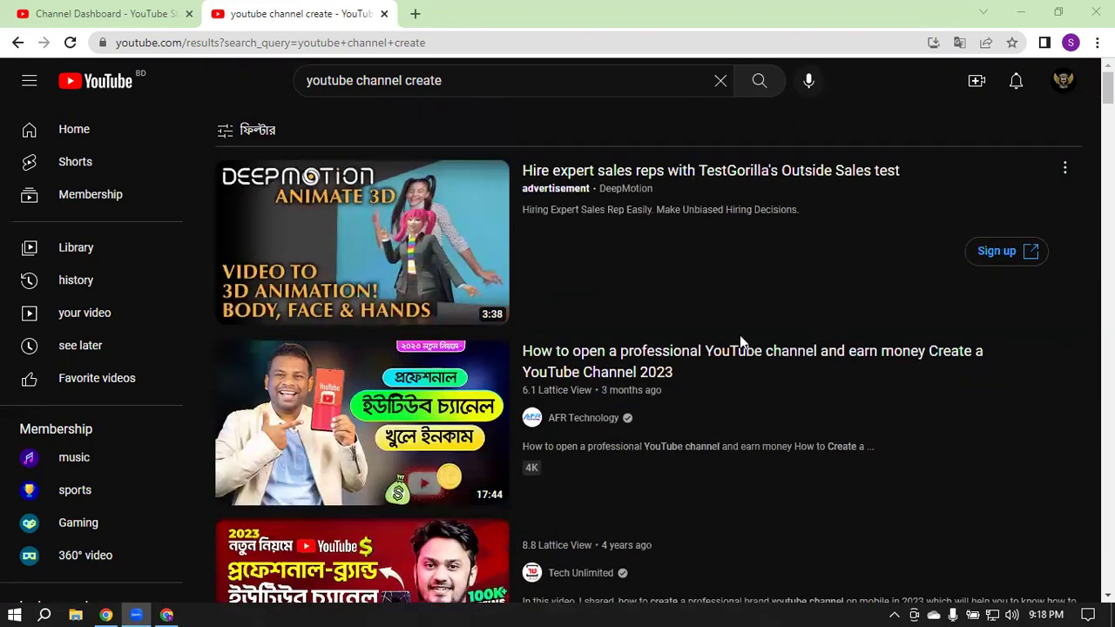
pyautogui.scroll(-1, 559, 397)
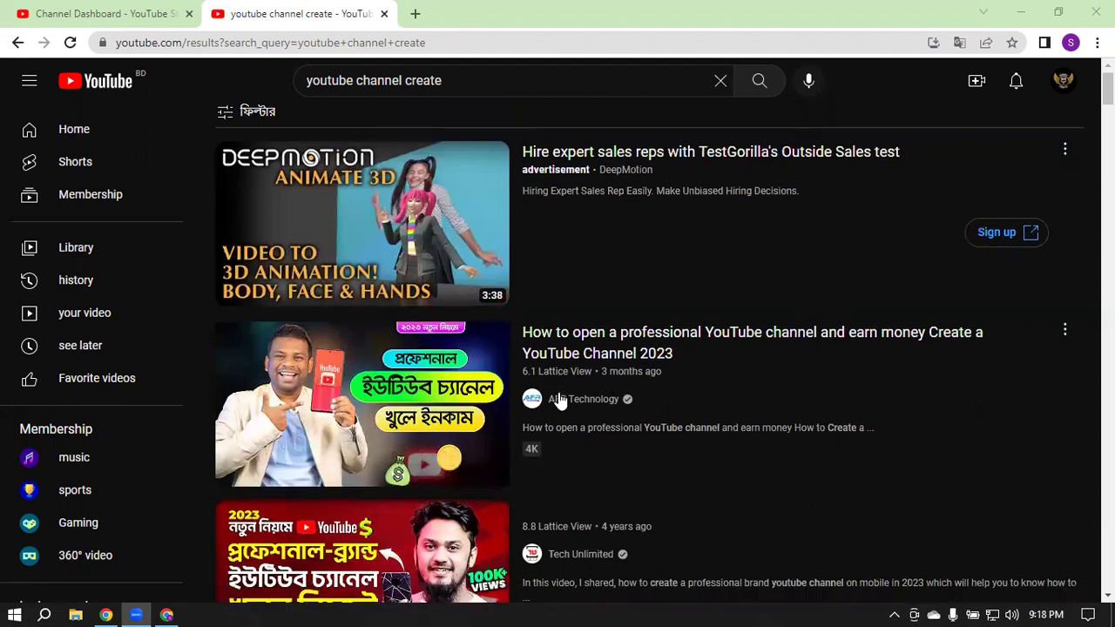
pyautogui.moveTo(571, 300)
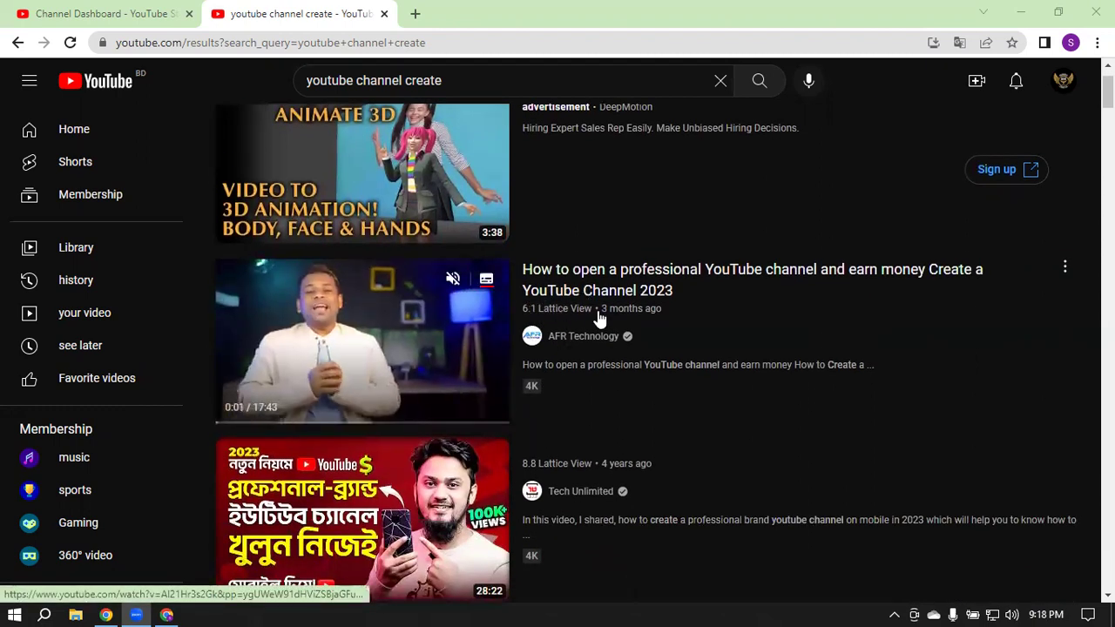
pyautogui.scroll(-1, 522, 383)
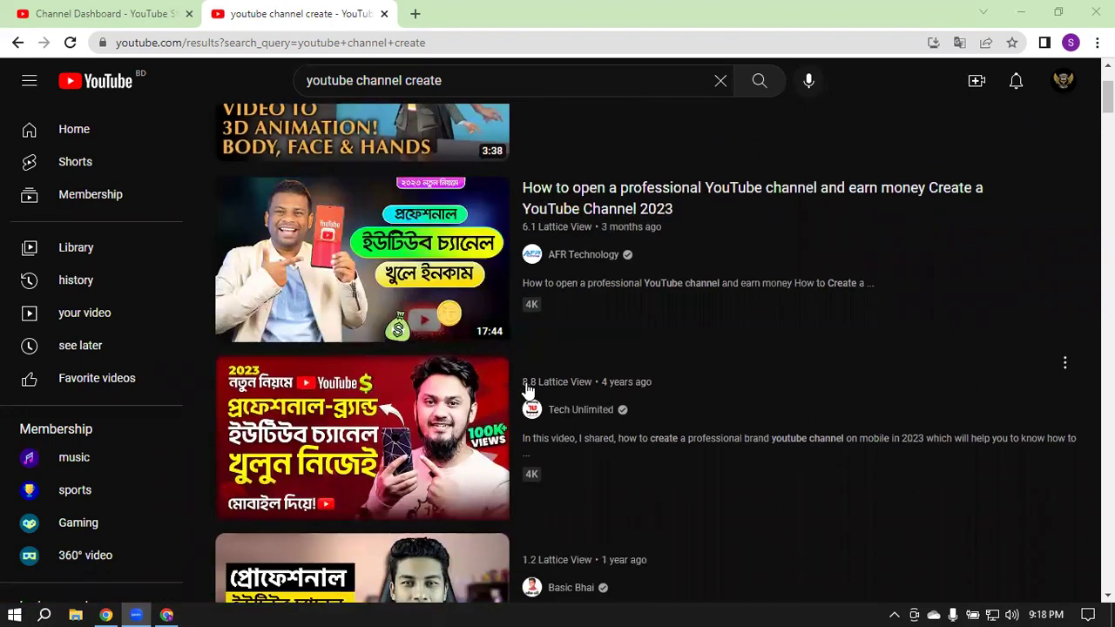
pyautogui.moveTo(548, 393)
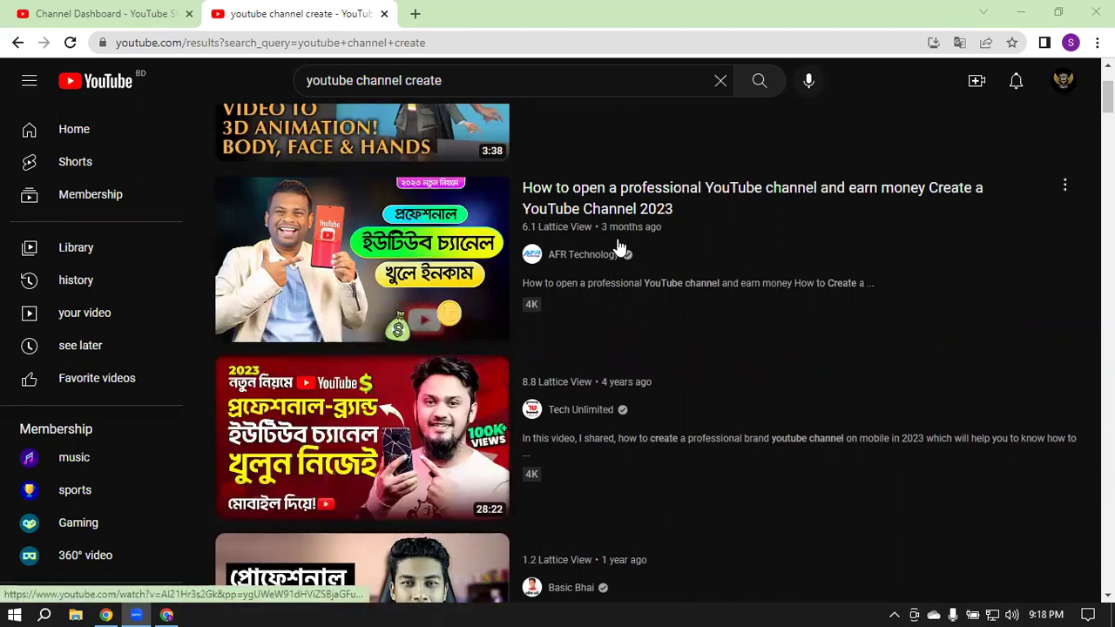
pyautogui.moveTo(619, 248)
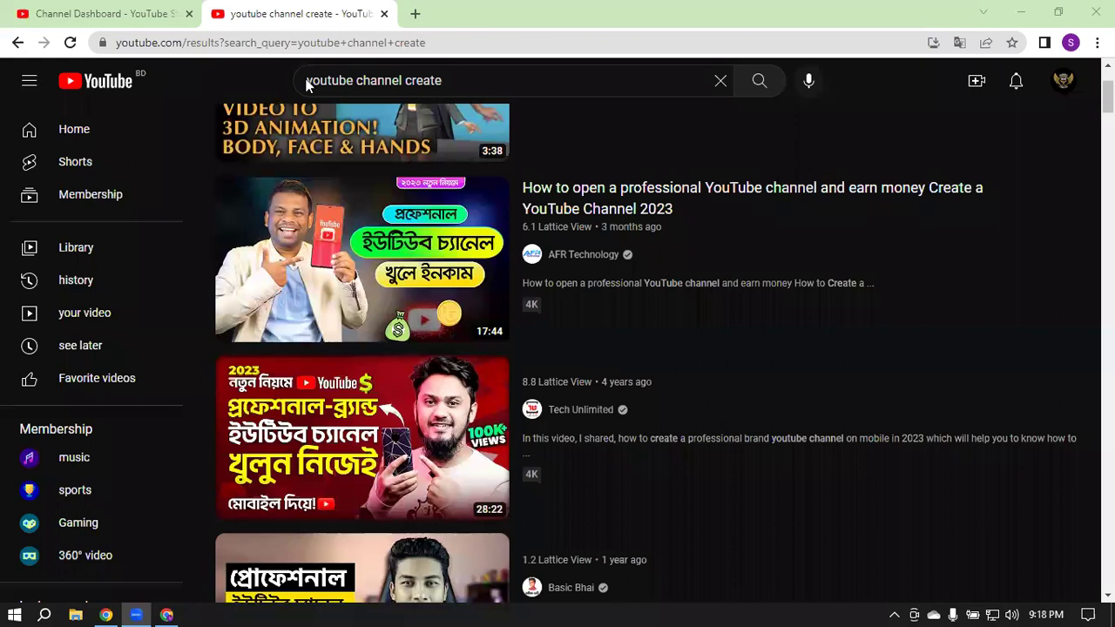
pyautogui.moveTo(310, 80); pyautogui.dragTo(498, 77)
pyautogui.click(875, 117)
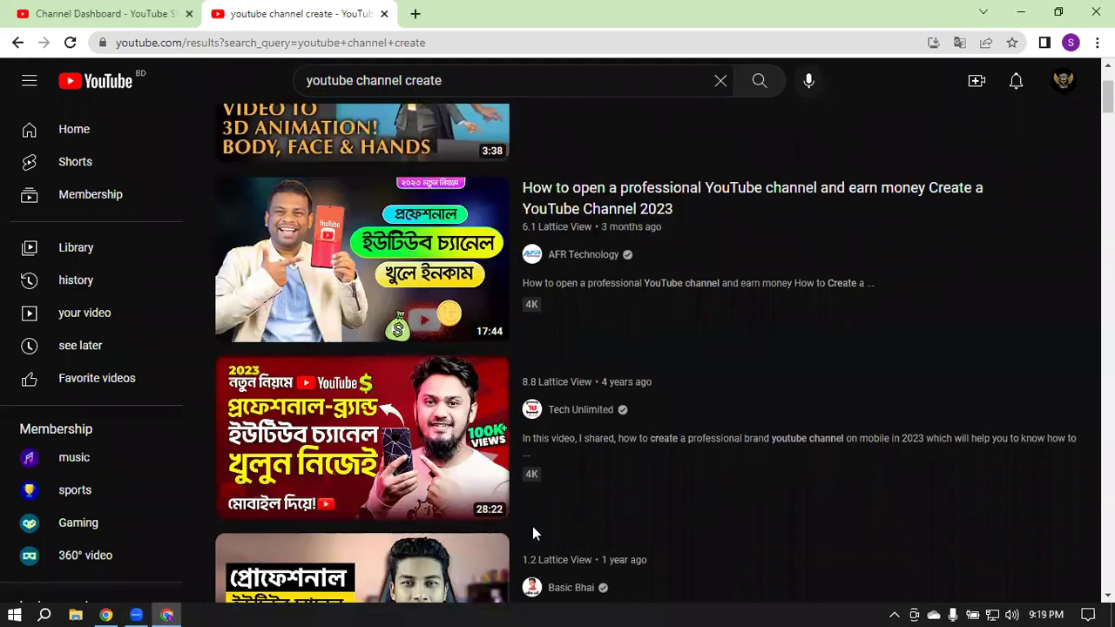
# Step: Open the AFR Technology video on creating a professional YouTube channel, skip the advertisement and pause playback
pyautogui.click(611, 210)
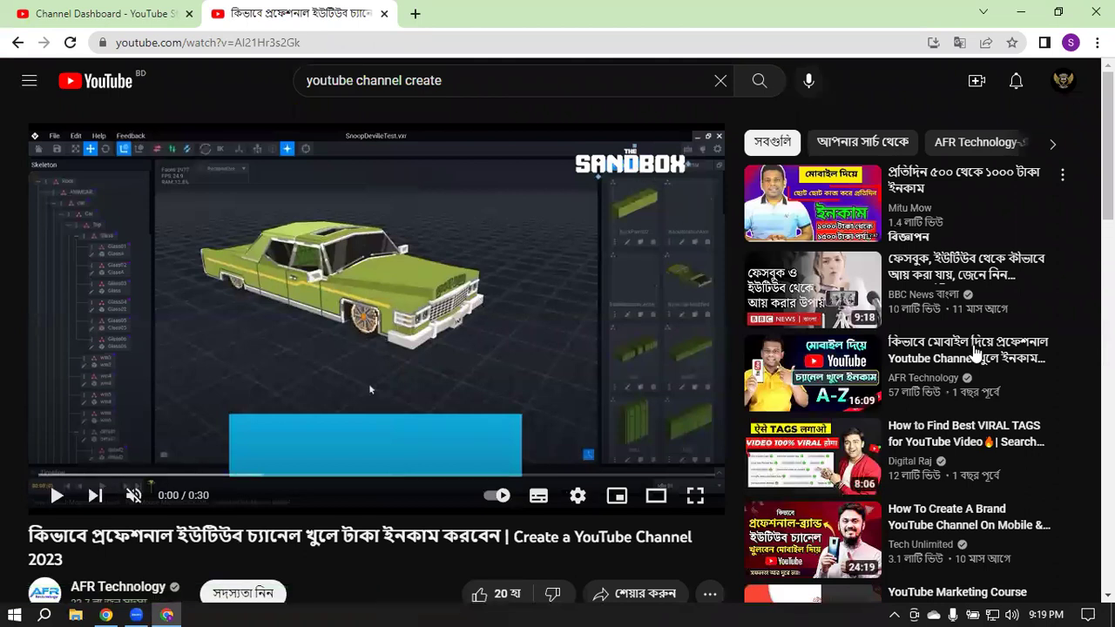
pyautogui.moveTo(976, 353)
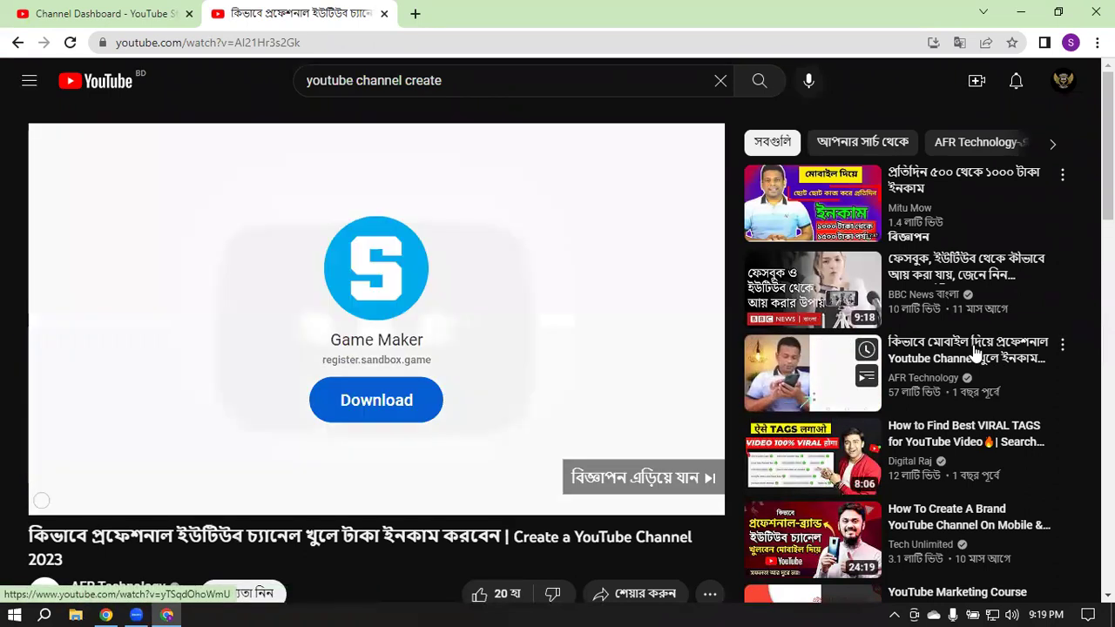
pyautogui.hotkey('ctrl', 'f')
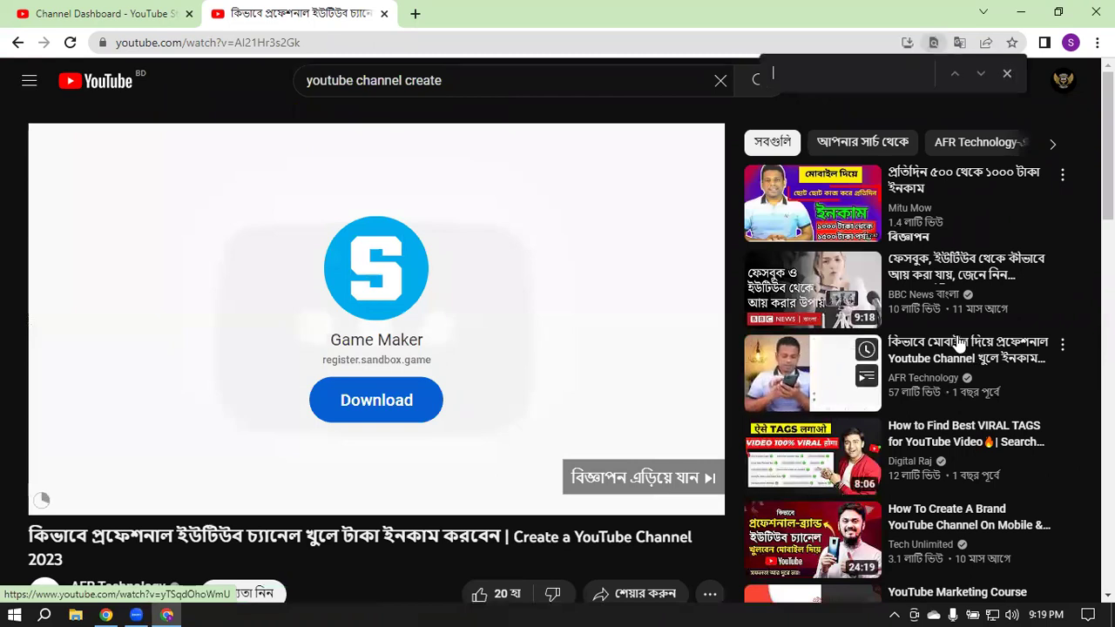
pyautogui.click(687, 493)
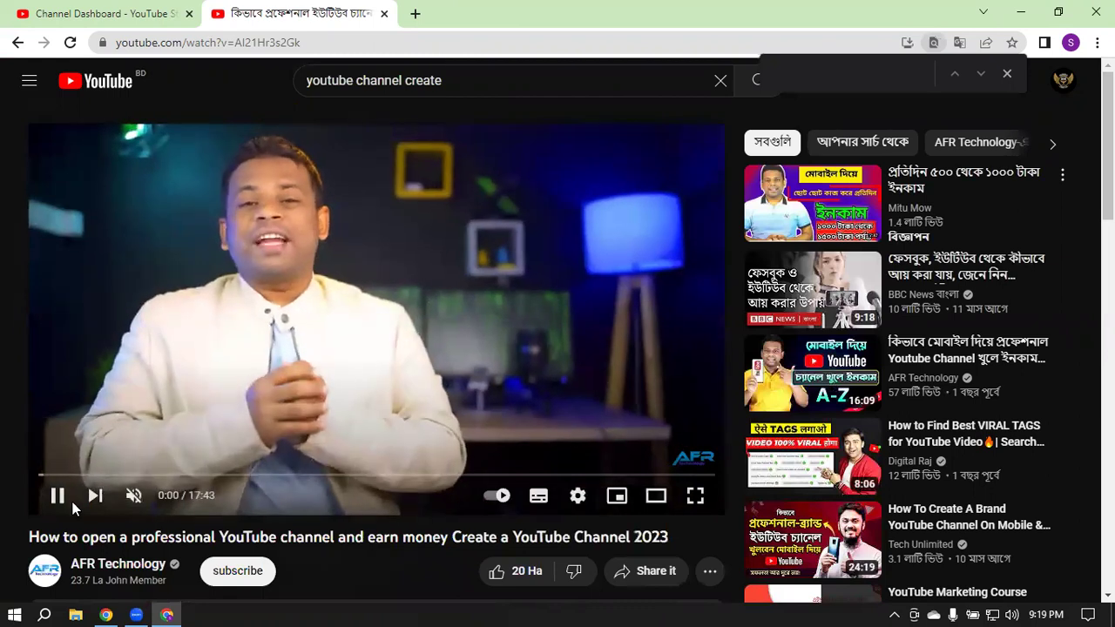
pyautogui.click(58, 496)
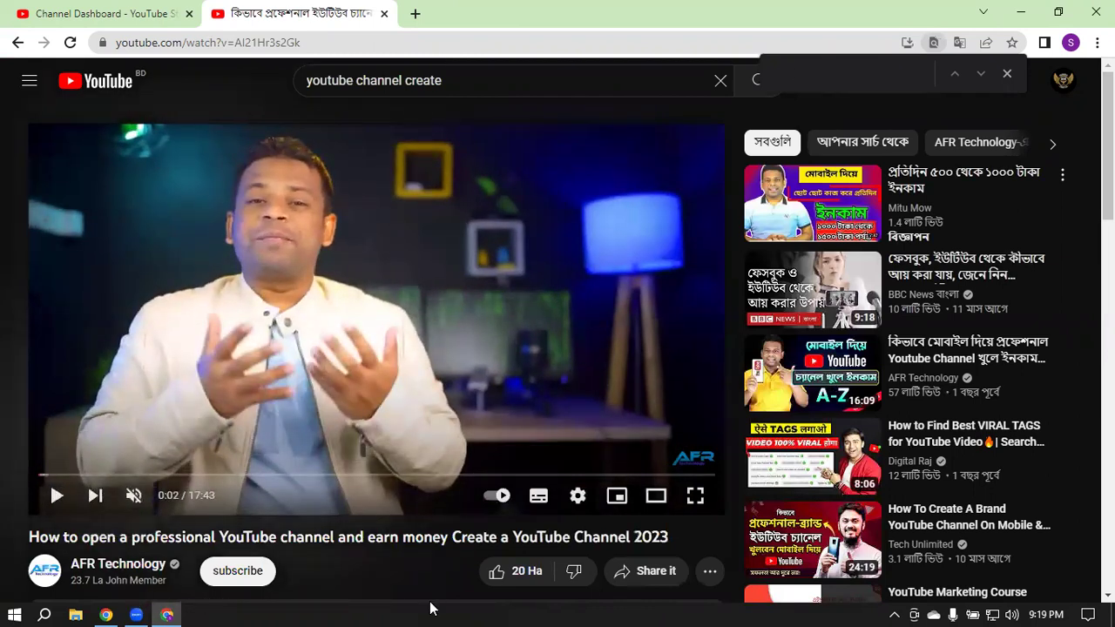
# Step: Copy the "youtube channel create" query, find it within the video page and look through the suggested videos
pyautogui.click(465, 81)
pyautogui.hotkey('ctrl', 'c')
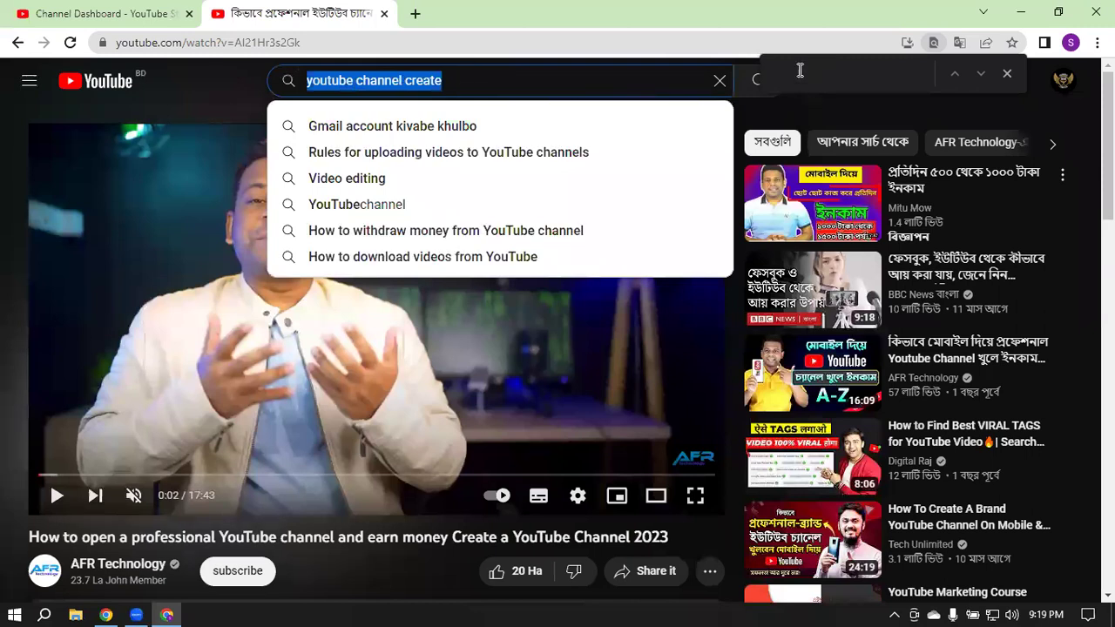
pyautogui.click(880, 75)
pyautogui.hotkey('ctrl', 'v')
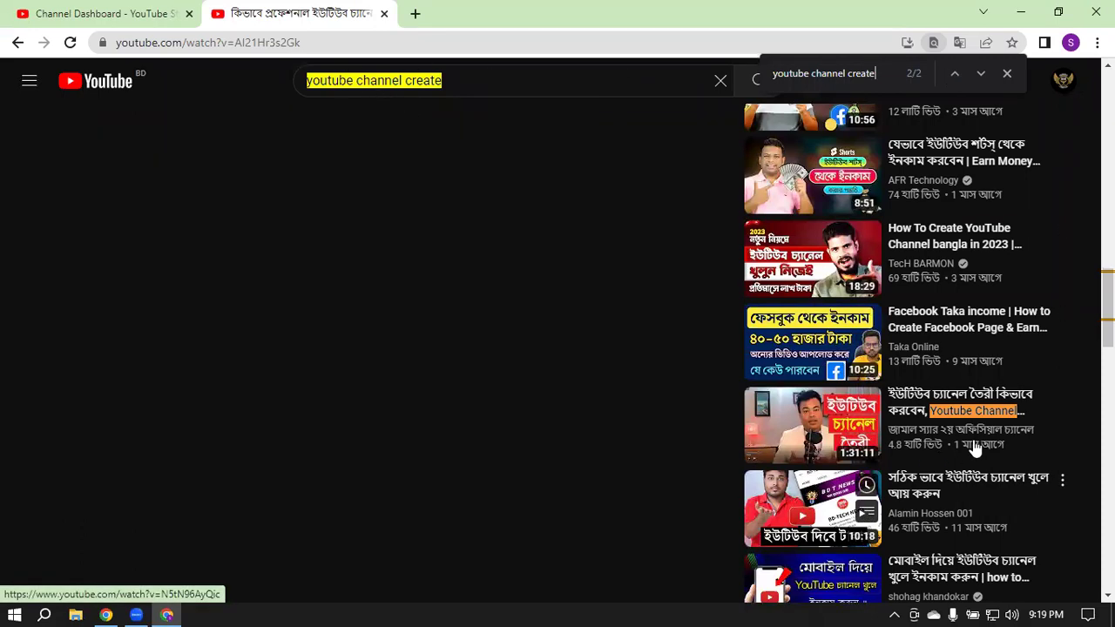
pyautogui.scroll(-10, 731, 392)
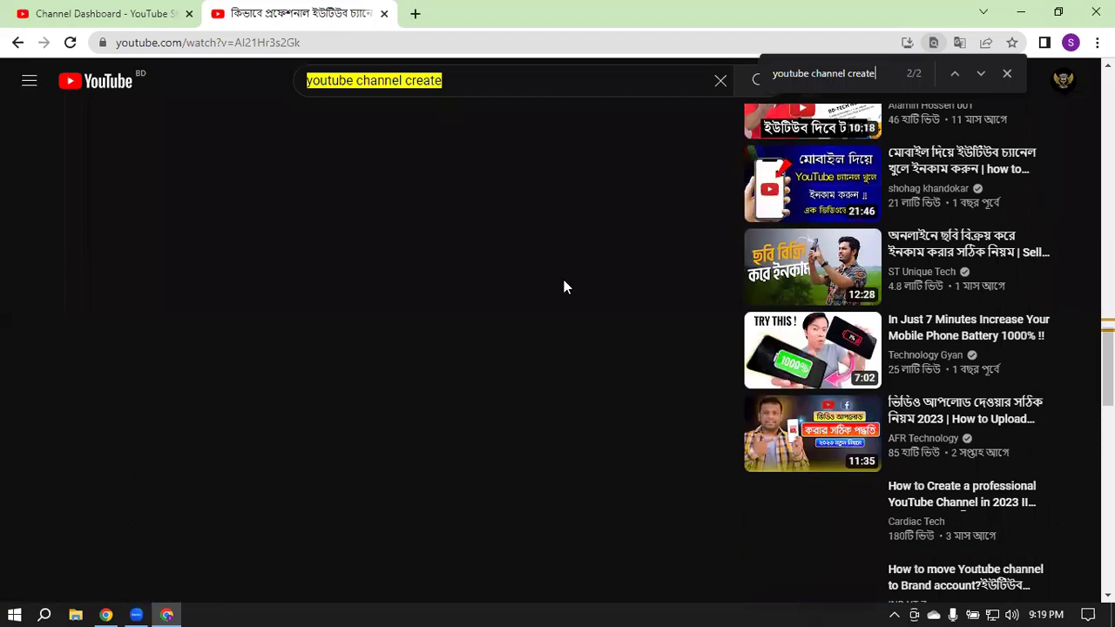
# Step: Reload the video page, translate it into English, skip the advertisement and pause the video
pyautogui.press('F5')
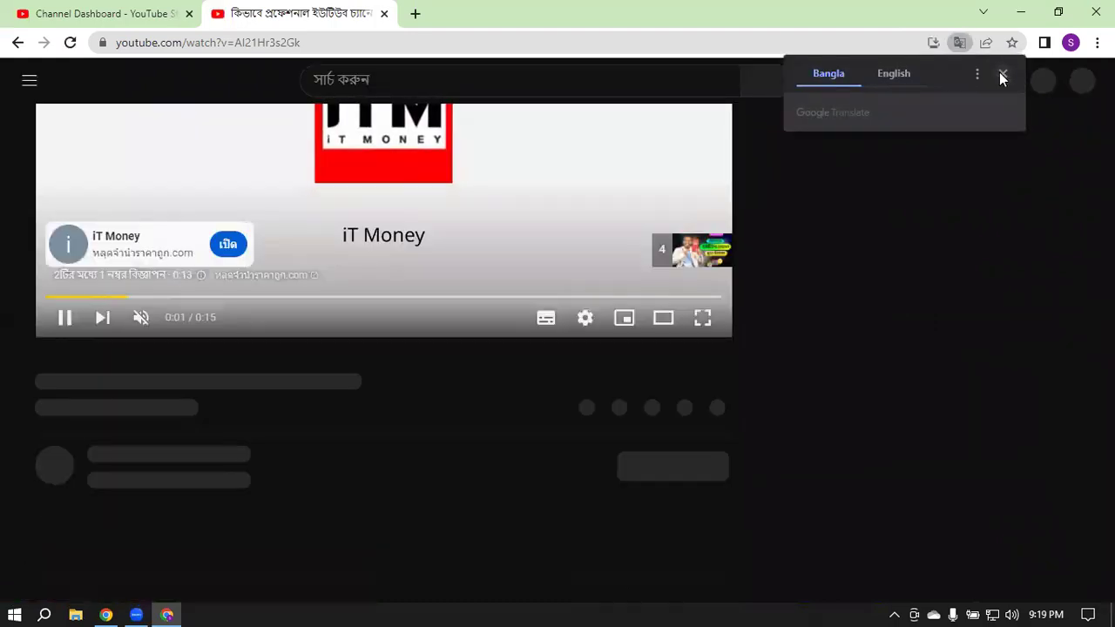
pyautogui.click(893, 73)
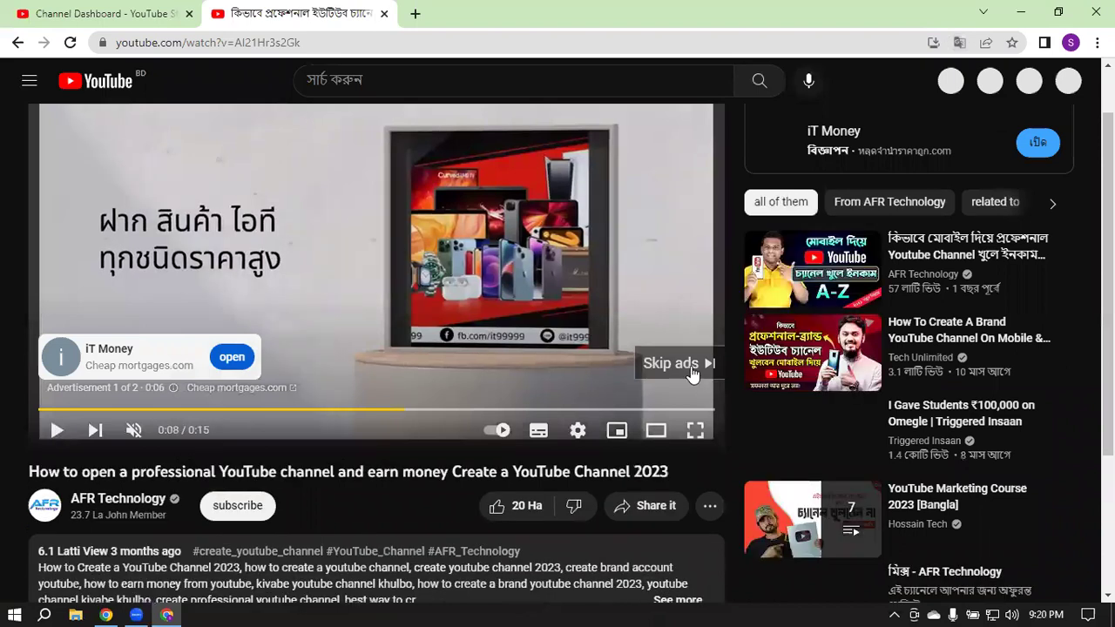
pyautogui.click(676, 364)
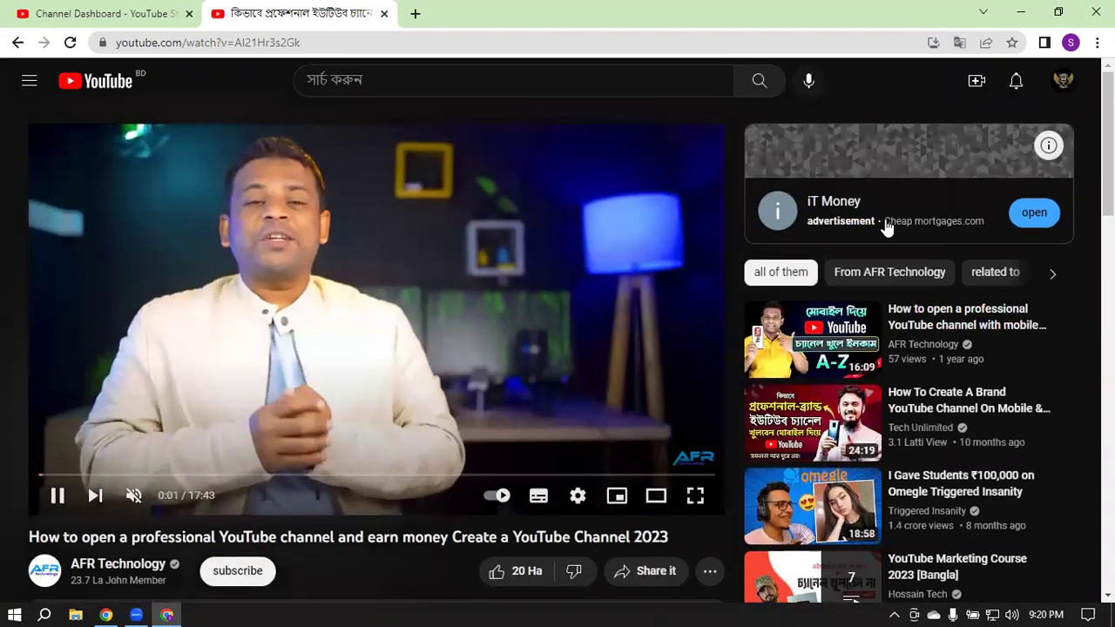
pyautogui.click(562, 254)
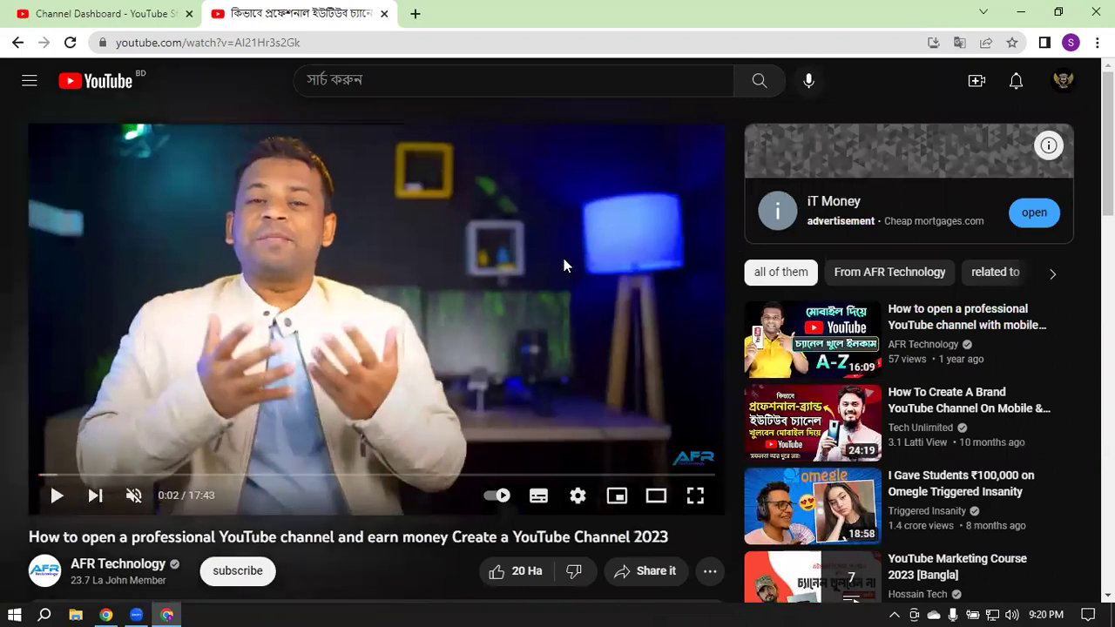
# Step: Search within the translated video page for "youtube channel" by shortening the previous find phrase
pyautogui.hotkey('ctrl', 'f')
pyautogui.hotkey('ctrl', 'c')
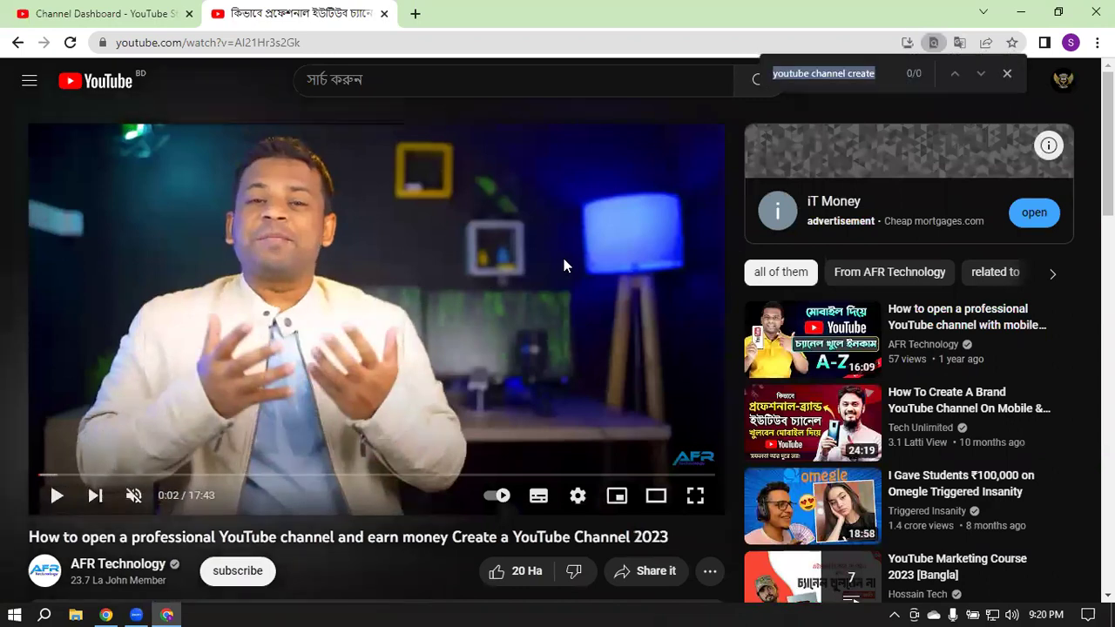
pyautogui.click(880, 77)
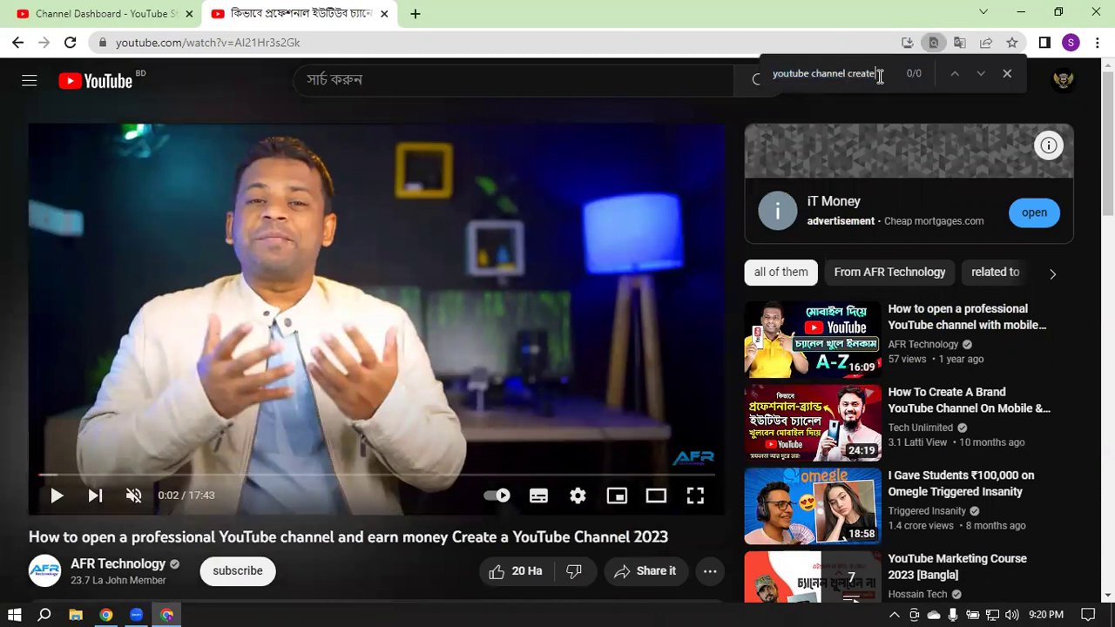
pyautogui.moveTo(848, 74); pyautogui.dragTo(914, 73)
pyautogui.press('BackSpace')
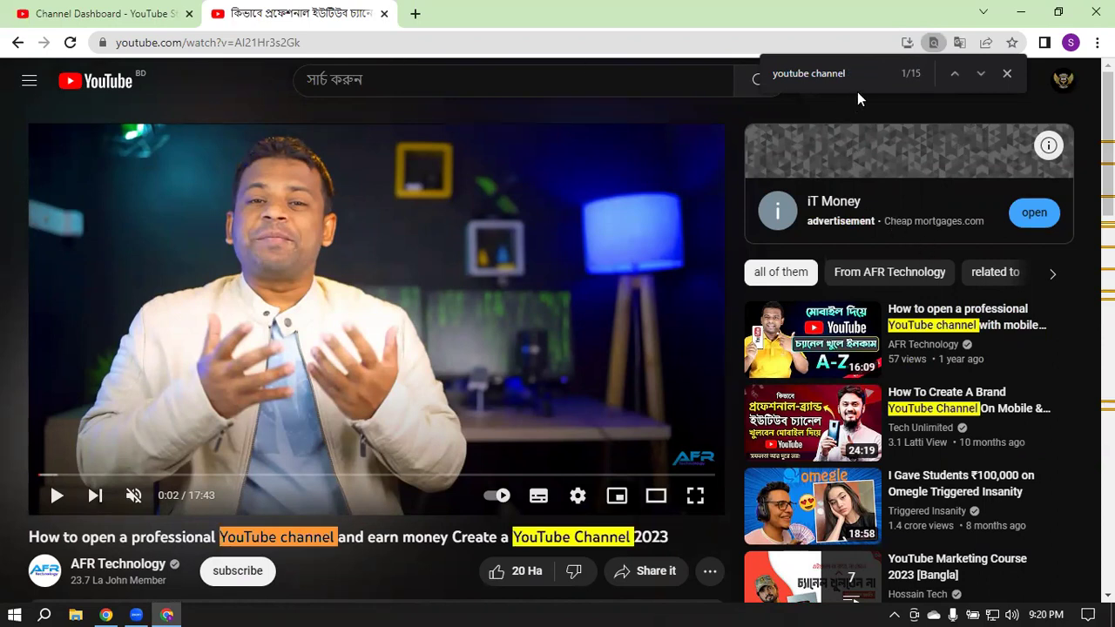
pyautogui.press('BackSpace')
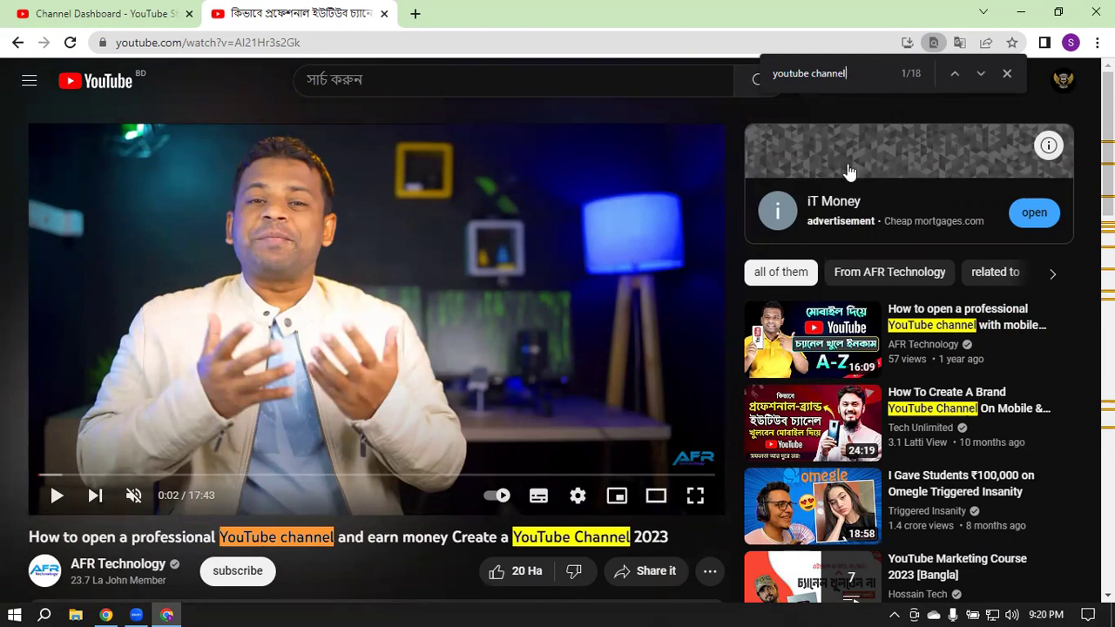
# Step: Expand the video's full description and read through its keywords, links and hashtags down to the comments
pyautogui.scroll(-2, 687, 215)
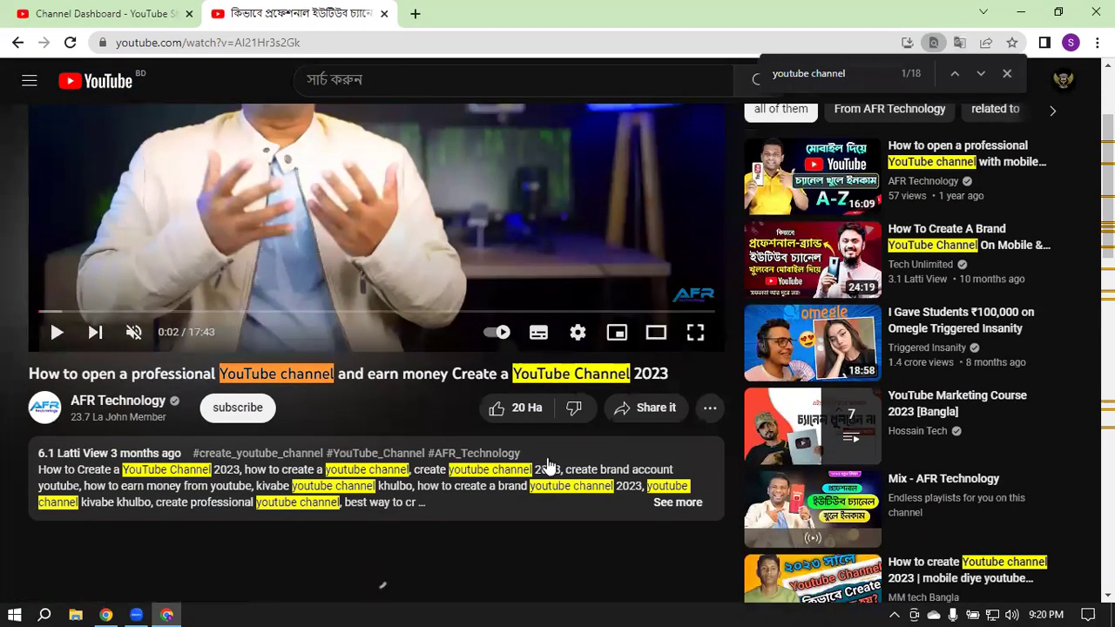
pyautogui.click(684, 503)
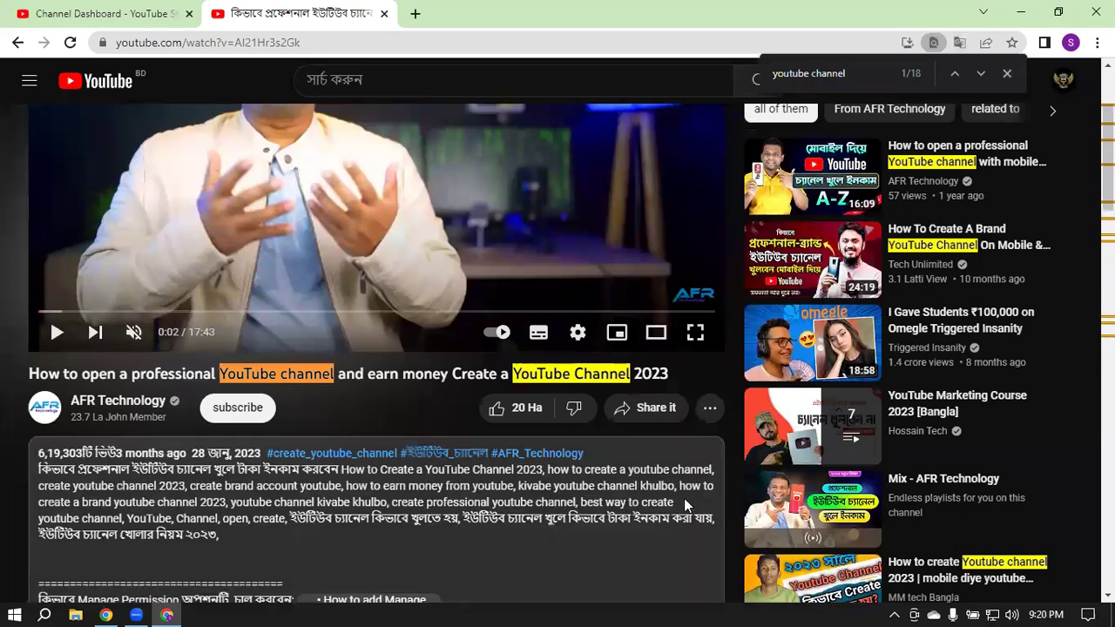
pyautogui.scroll(-2, 414, 443)
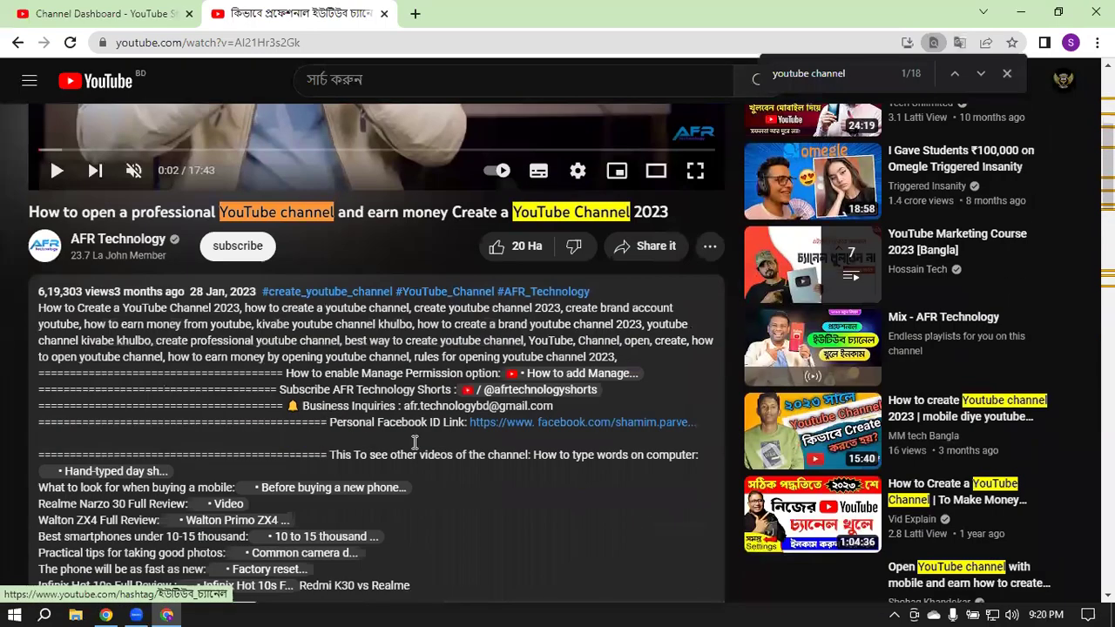
pyautogui.scroll(-7, 600, 351)
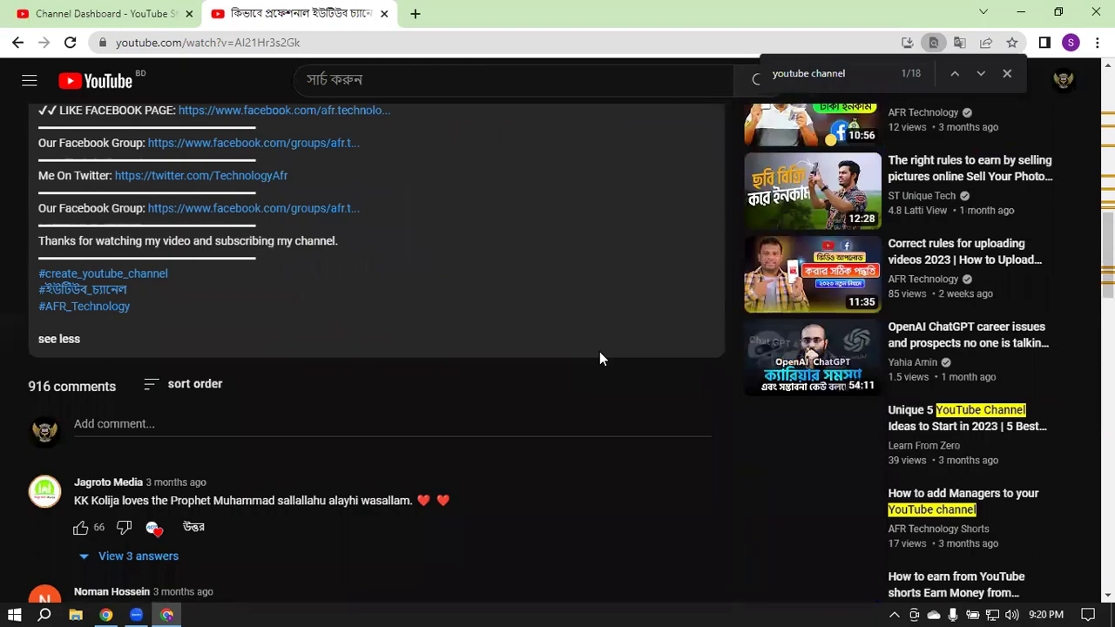
pyautogui.scroll(4, 517, 344)
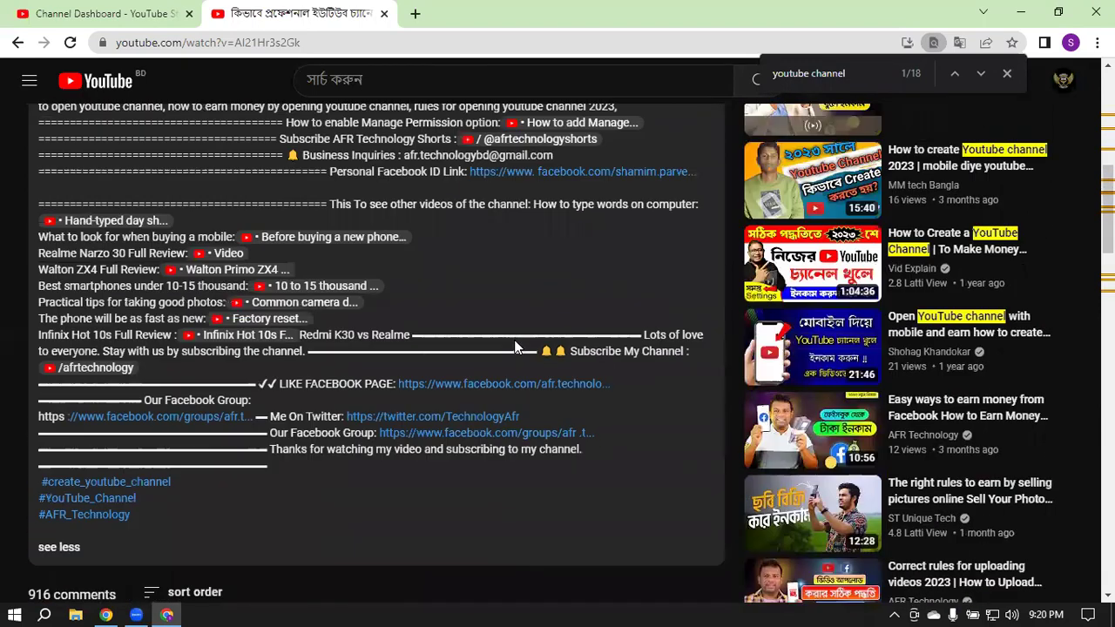
pyautogui.scroll(3, 514, 347)
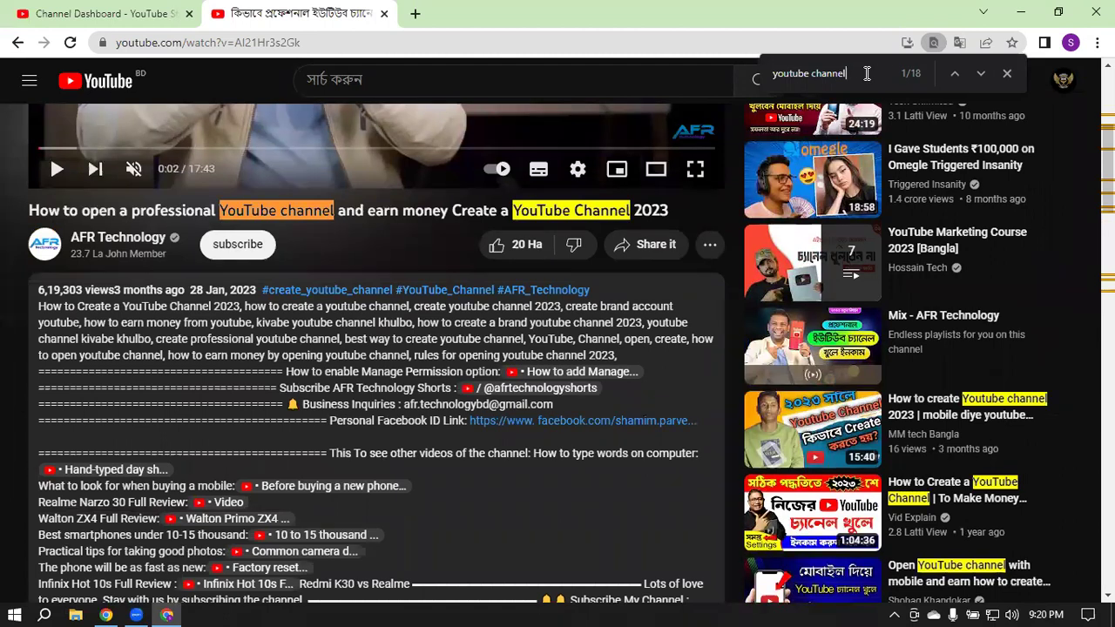
# Step: Advance through the "youtube channel" matches to the description's first keyword and examine the rest of the description and hashtags
pyautogui.press('Return')
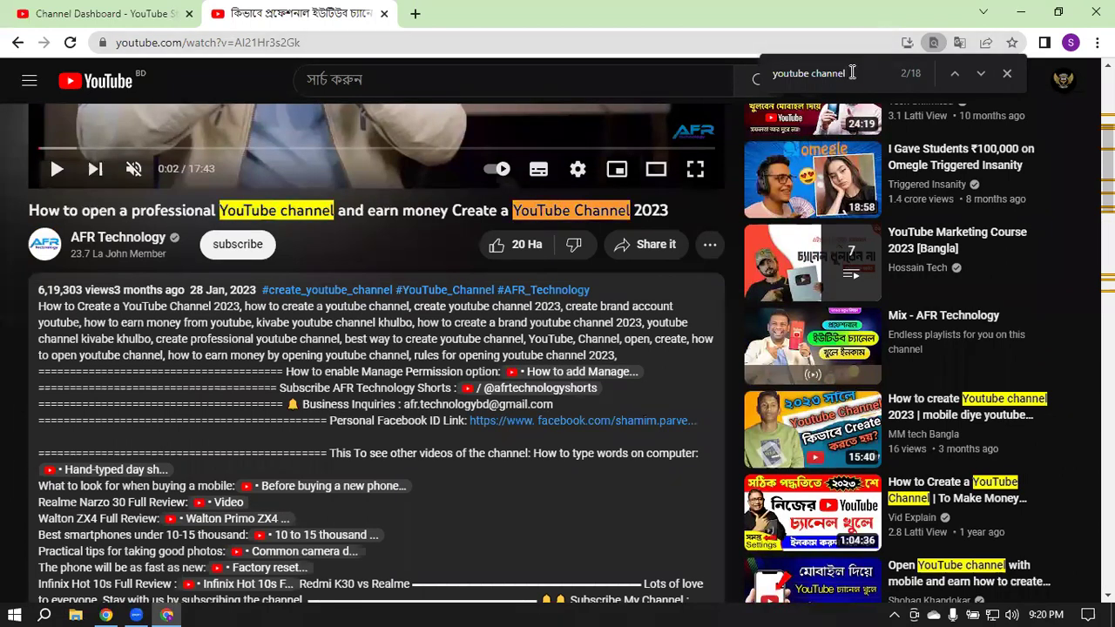
pyautogui.press('Return')
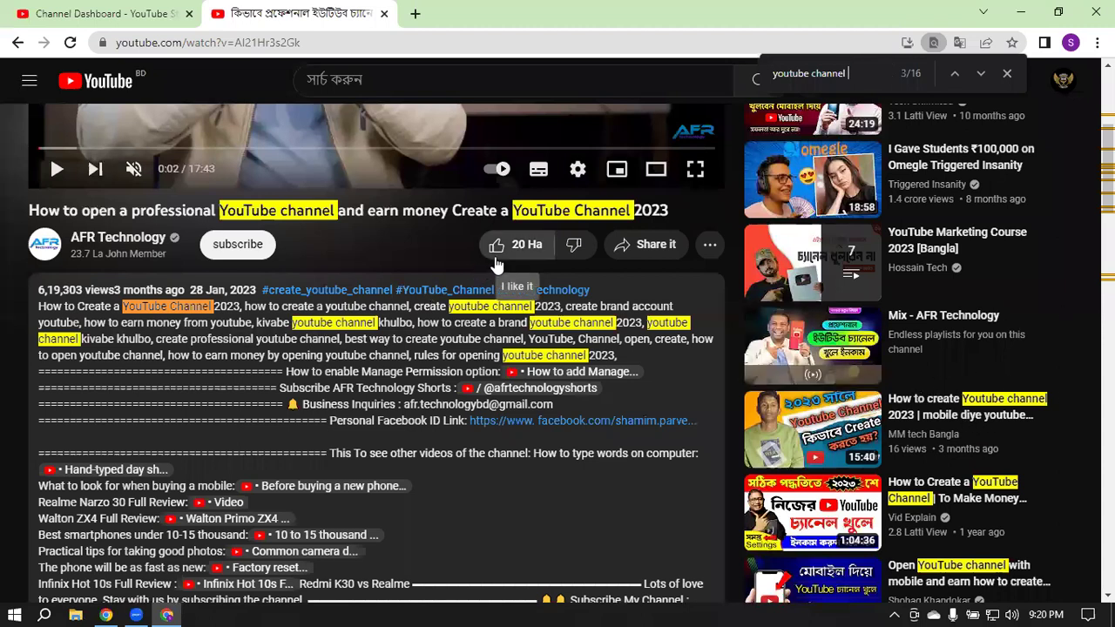
pyautogui.moveTo(1054, 237)
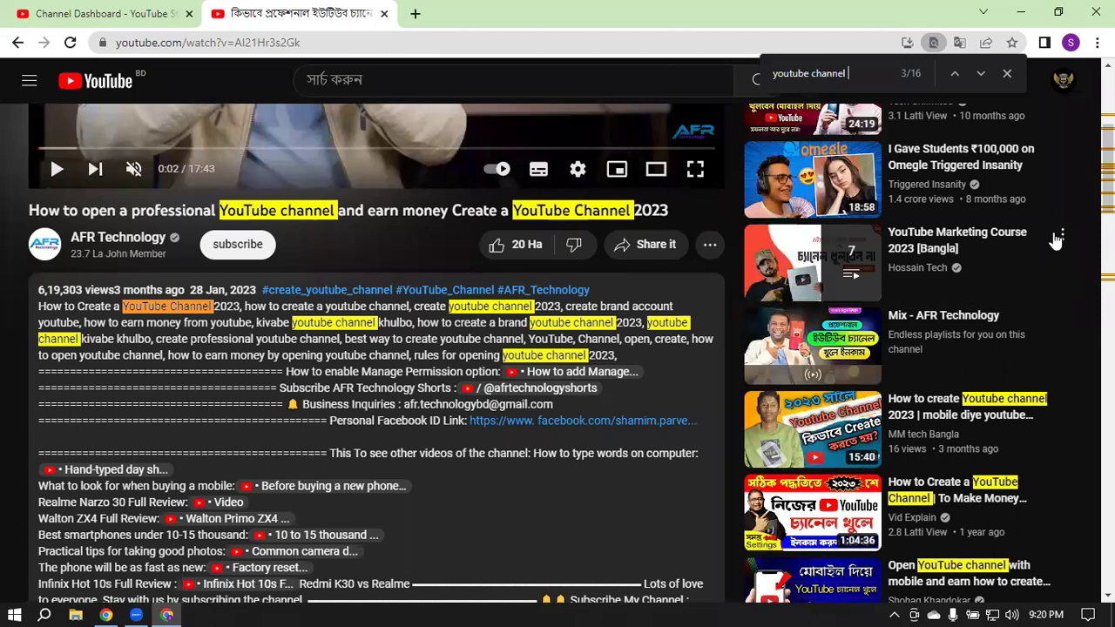
pyautogui.moveTo(982, 160)
pyautogui.scroll(-6, 389, 335)
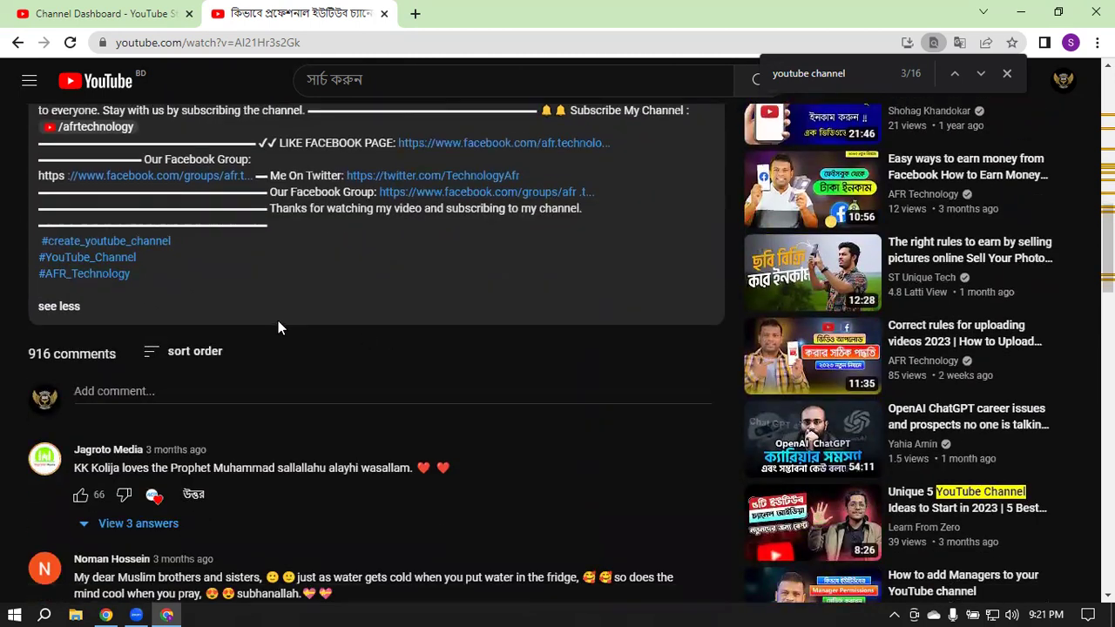
pyautogui.scroll(3, 498, 257)
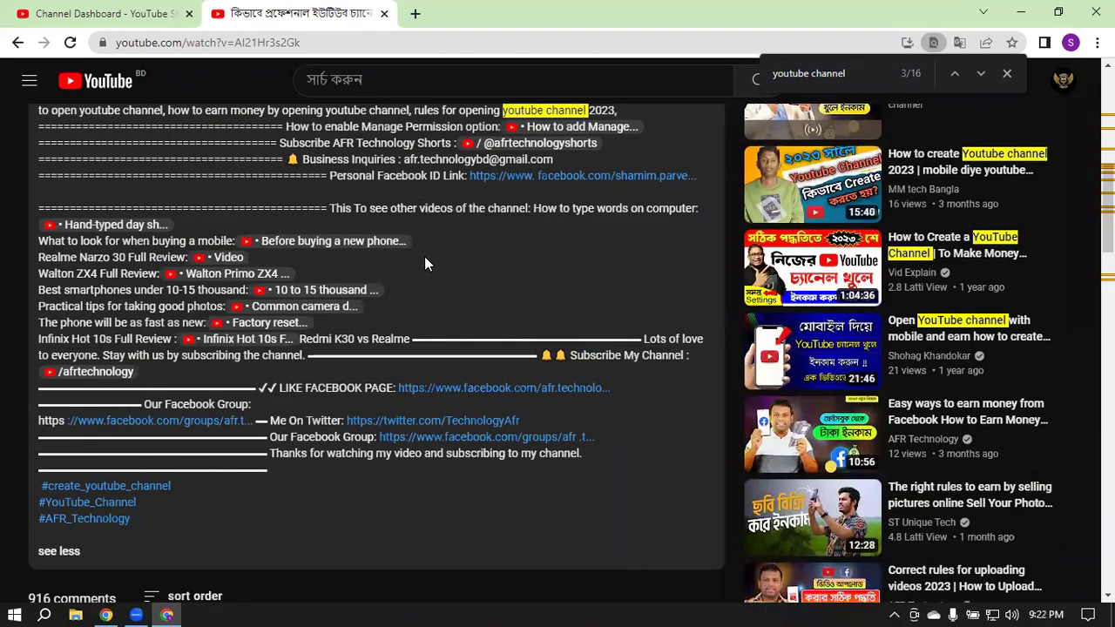
# Step: Compare the highlighted "youtube channel" keywords in the video's title with those in its description
pyautogui.scroll(2, 424, 261)
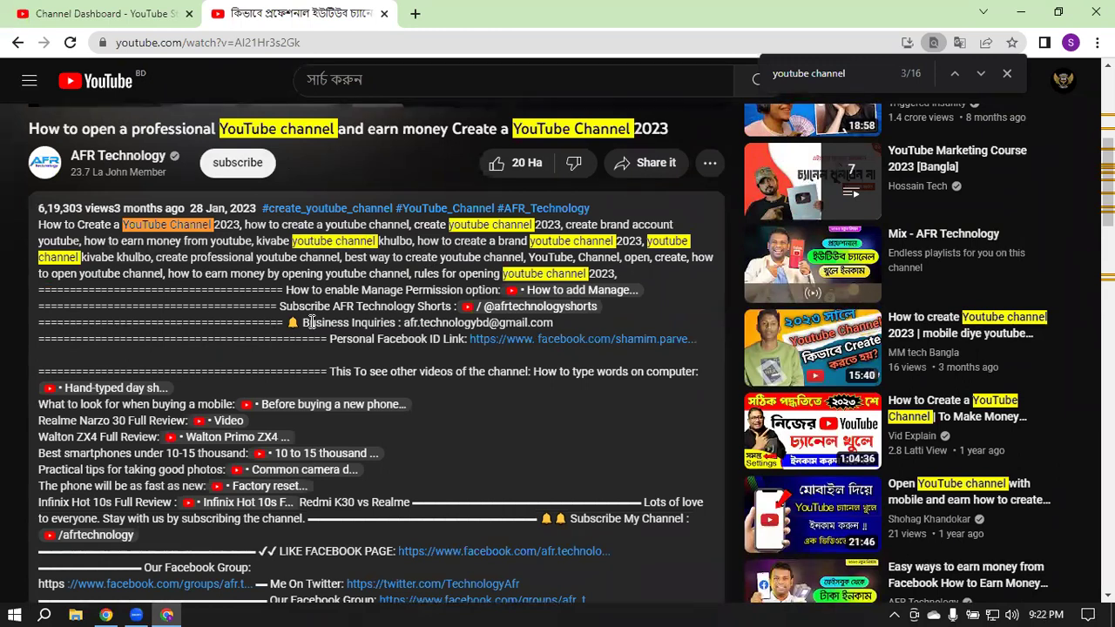
pyautogui.scroll(2, 292, 314)
pyautogui.scroll(4, 293, 314)
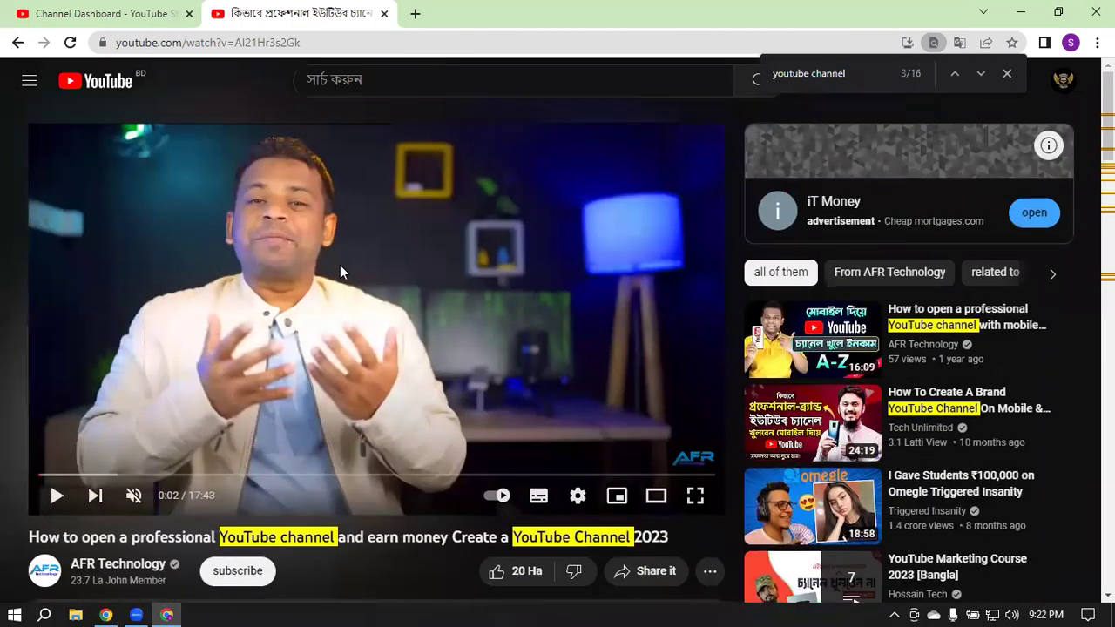
pyautogui.scroll(-2, 346, 273)
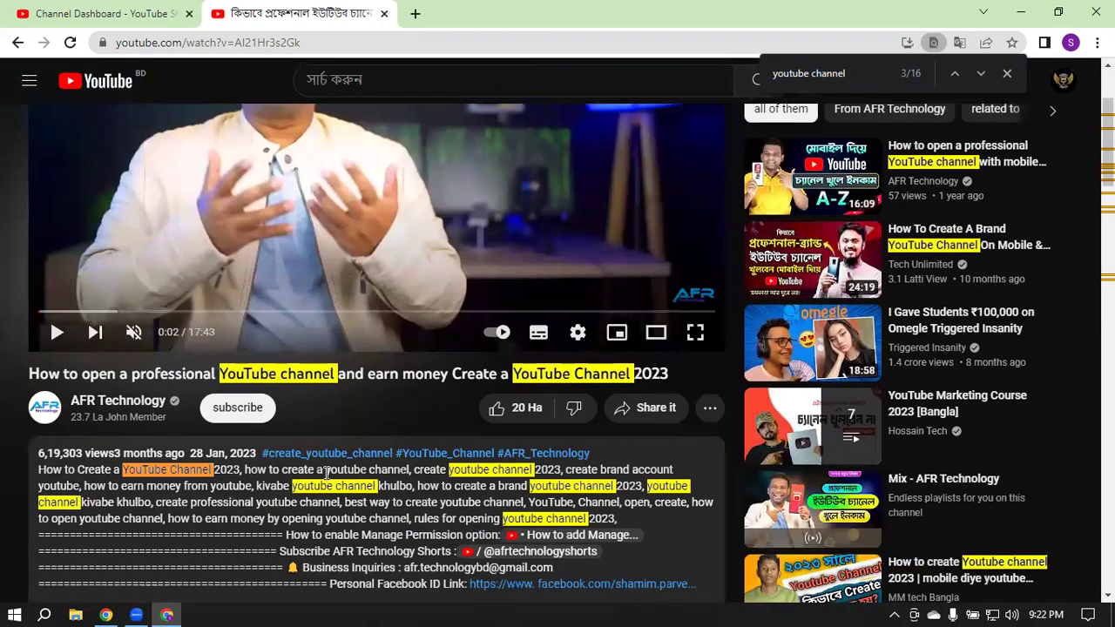
# Step: In a new tab, open the YouTube channel page, translate it into English and search YouTube for "youtube channel create"
pyautogui.click(417, 13)
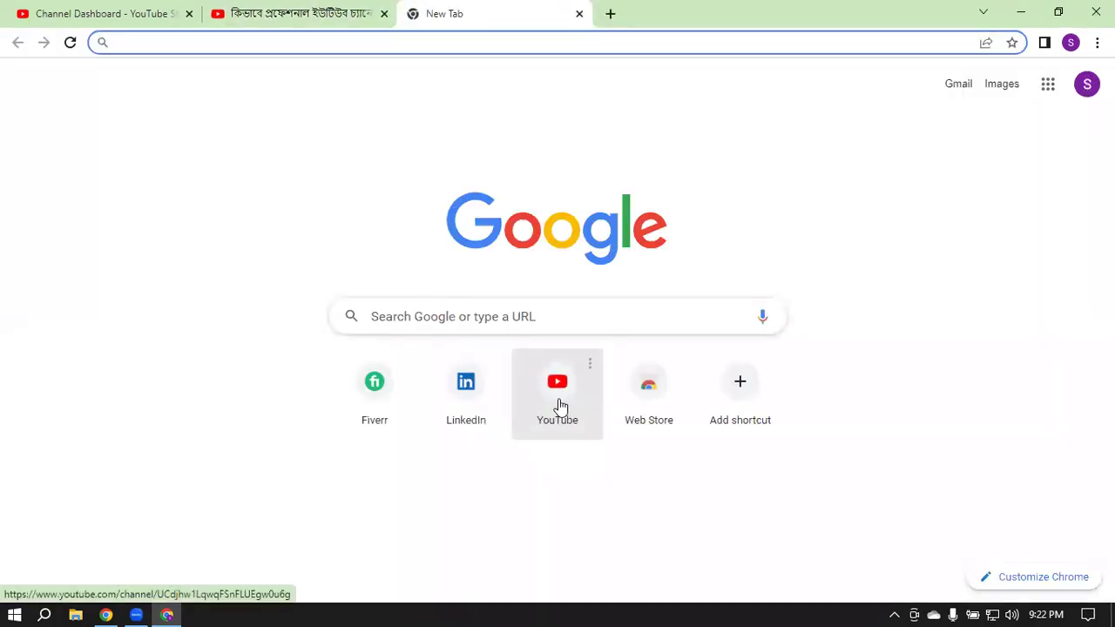
pyautogui.click(560, 406)
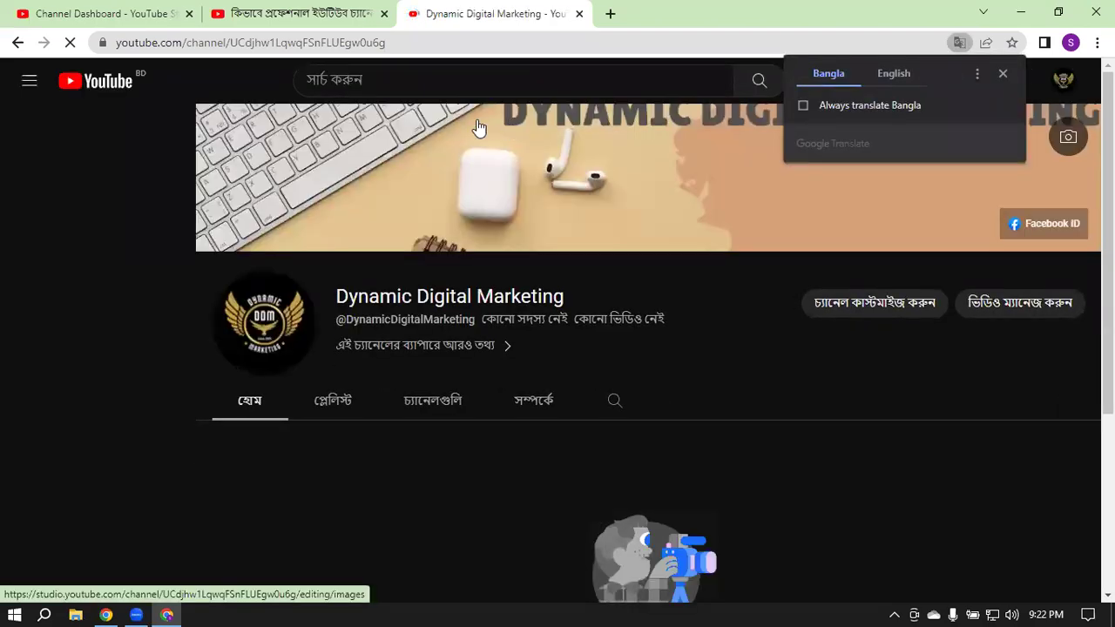
pyautogui.click(891, 74)
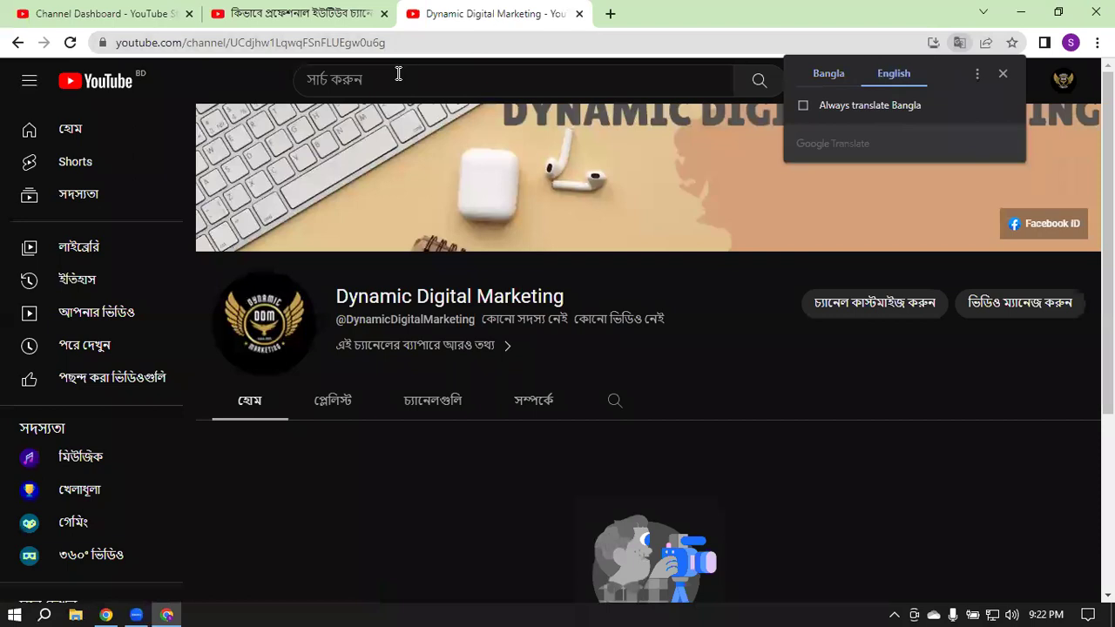
pyautogui.click(538, 80)
pyautogui.hotkey('ctrl', 'v')
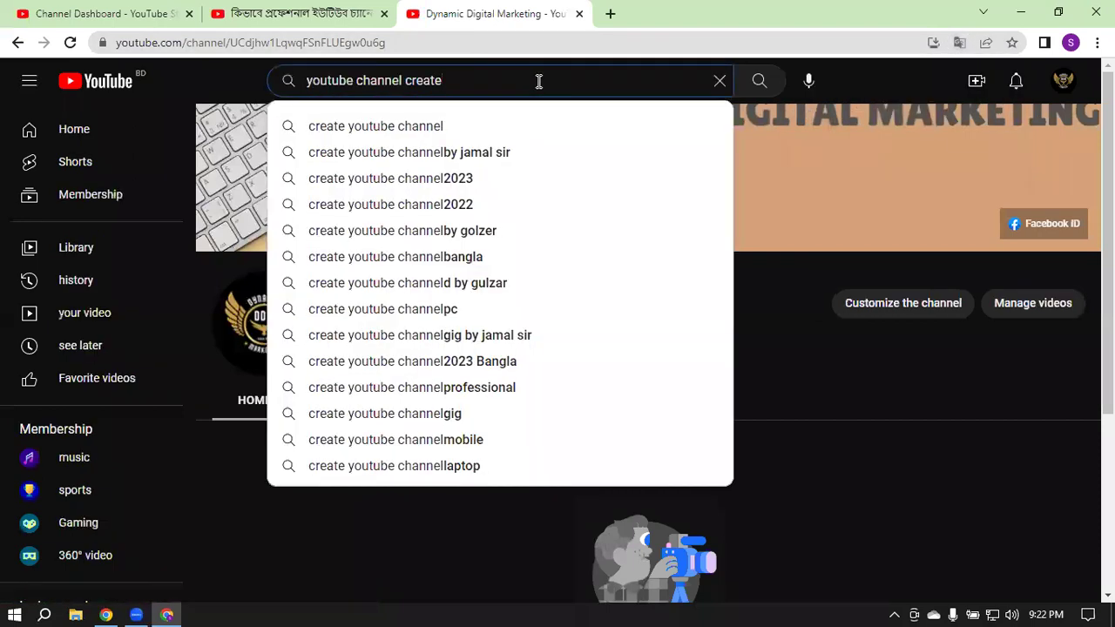
pyautogui.press('Return')
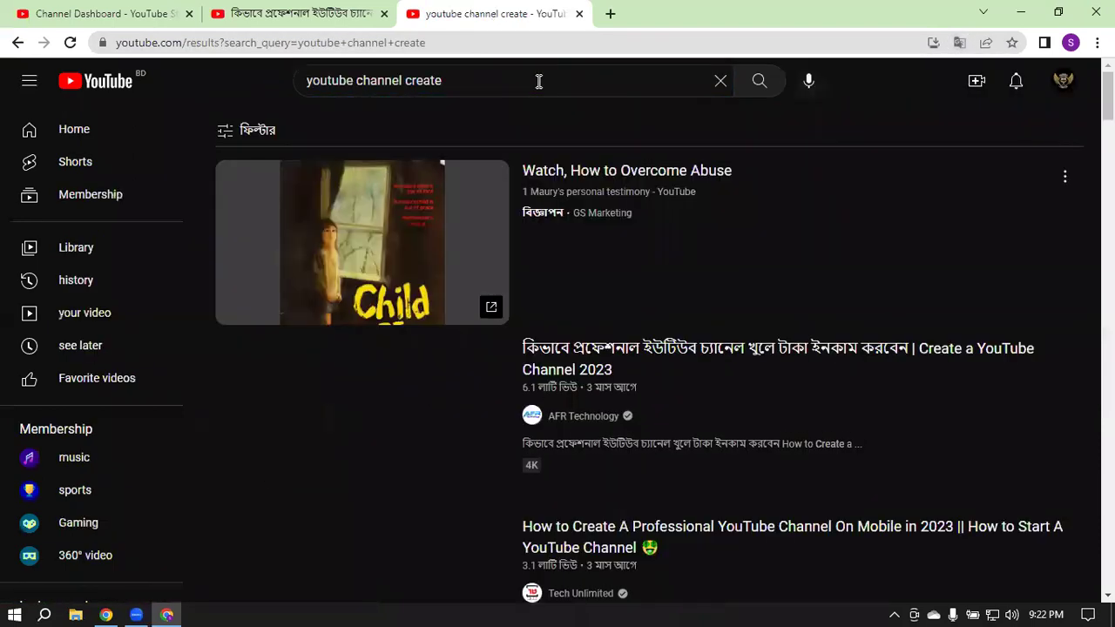
# Step: Open Tech Unlimited's video on creating a professional YouTube channel on mobile in 2023 and pause it
pyautogui.scroll(-2, 558, 348)
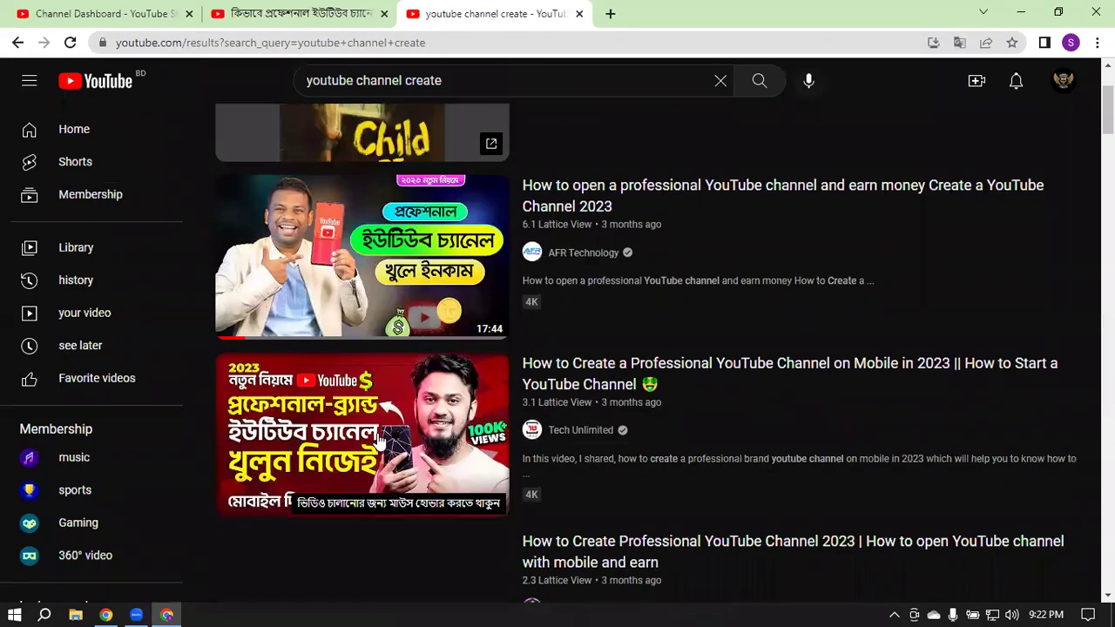
pyautogui.click(362, 435)
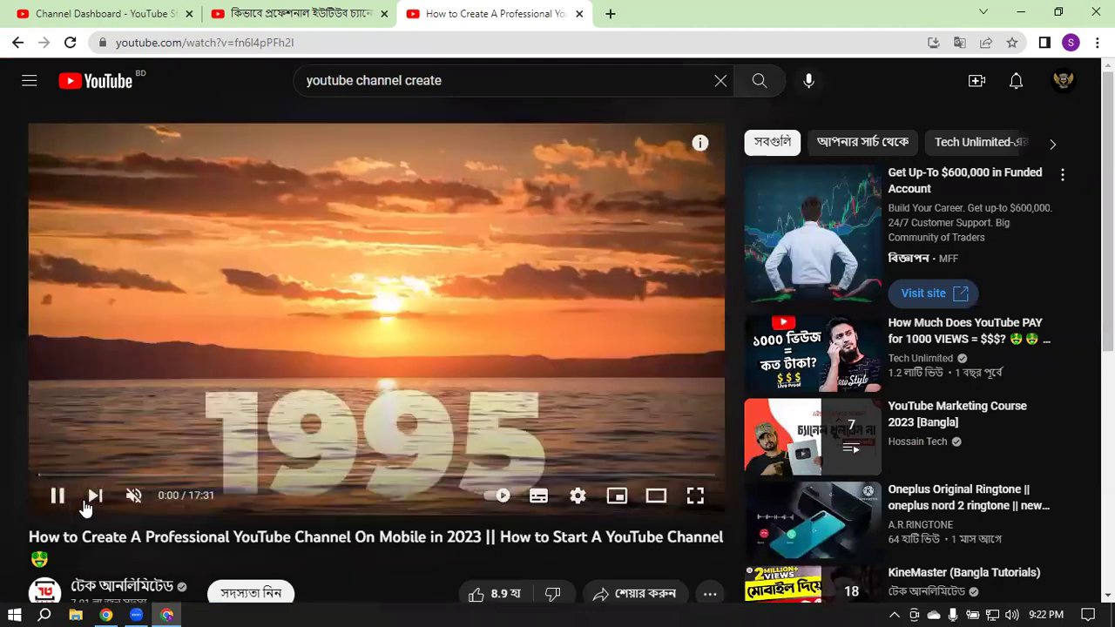
pyautogui.click(611, 211)
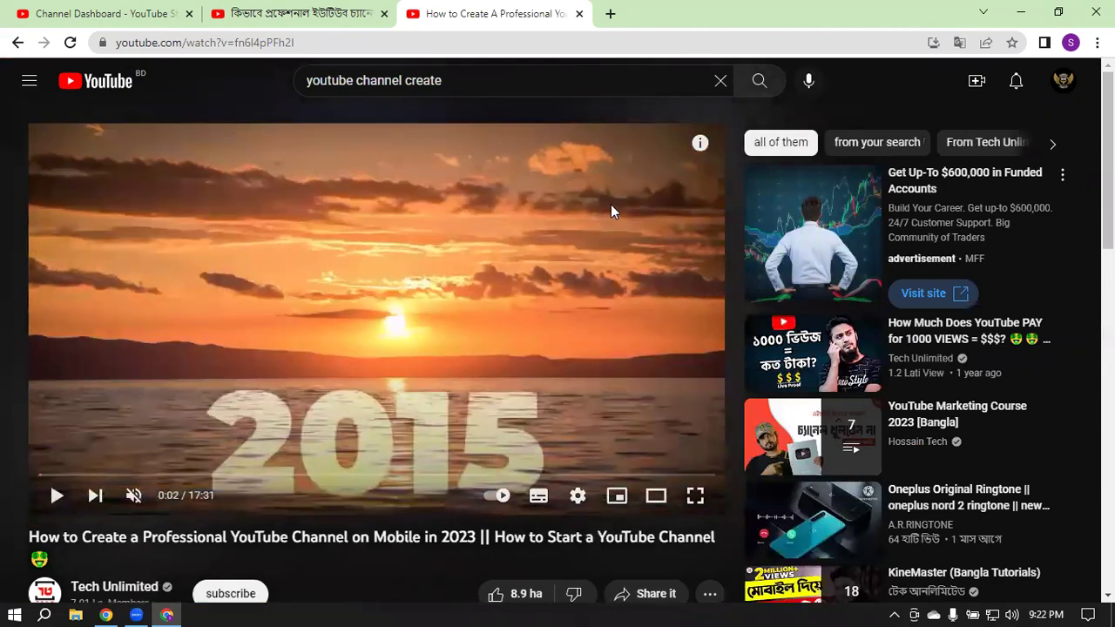
# Step: Find "youtube channel" without the trailing space on the Tech Unlimited video page
pyautogui.hotkey('ctrl', 'f')
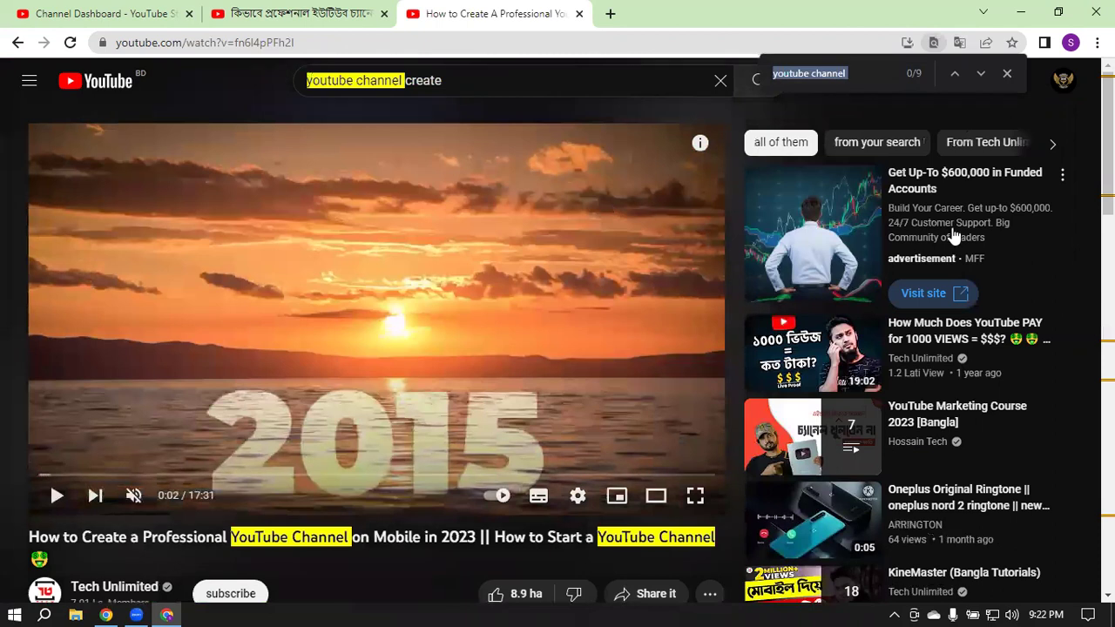
pyautogui.click(874, 73)
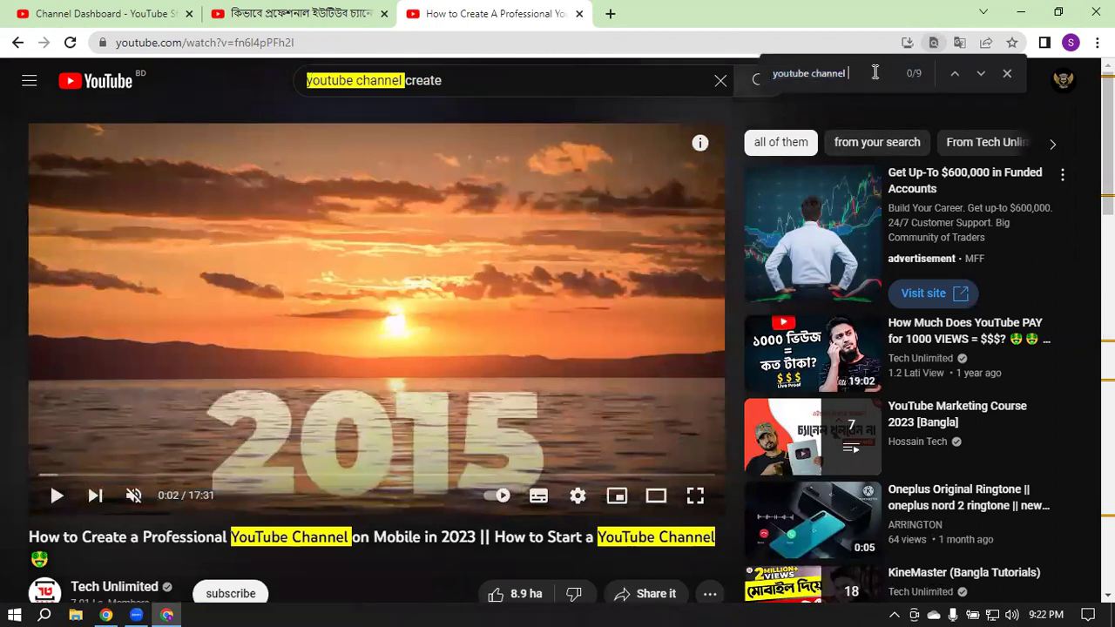
pyautogui.press('BackSpace')
pyautogui.press('Return')
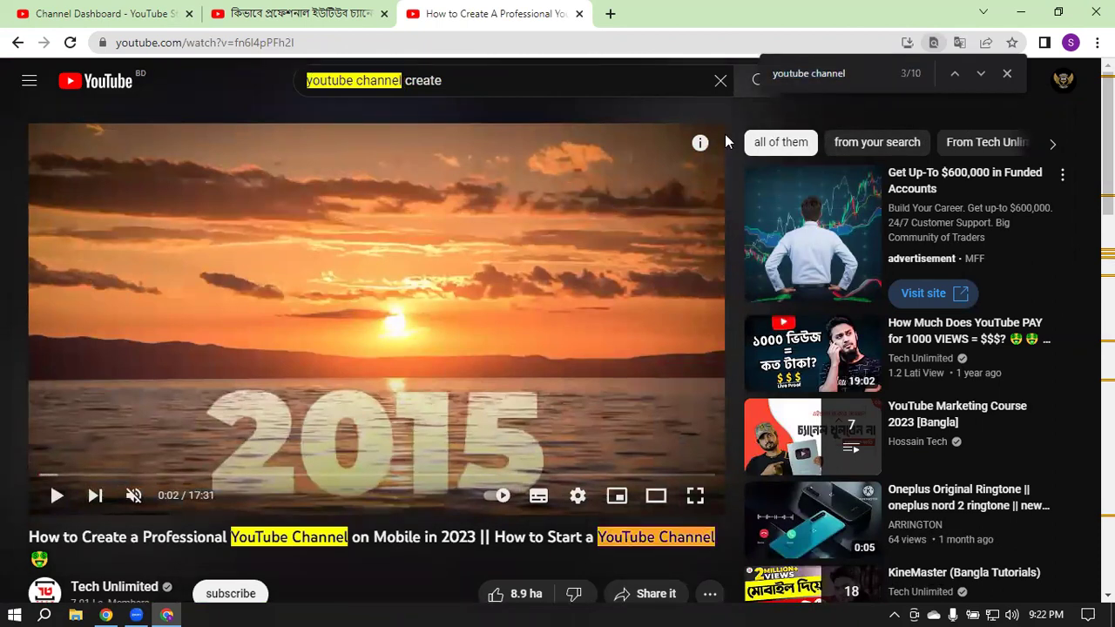
# Step: Expand the Tech Unlimited video's full description and move the "youtube channel" search to its first match there
pyautogui.scroll(-3, 679, 211)
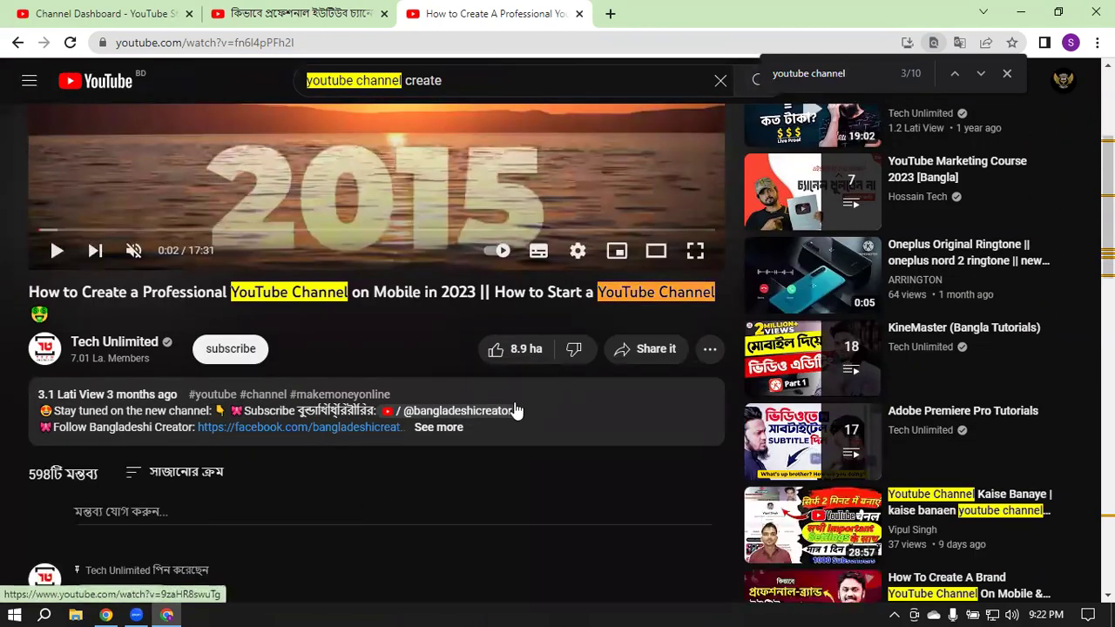
pyautogui.click(439, 428)
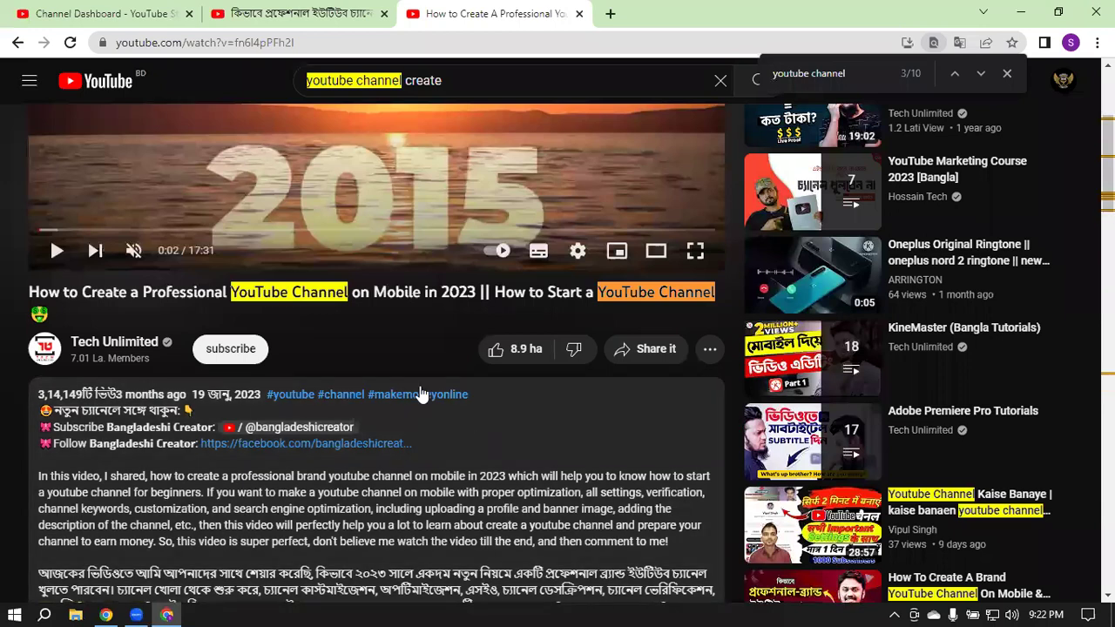
pyautogui.scroll(-4, 575, 453)
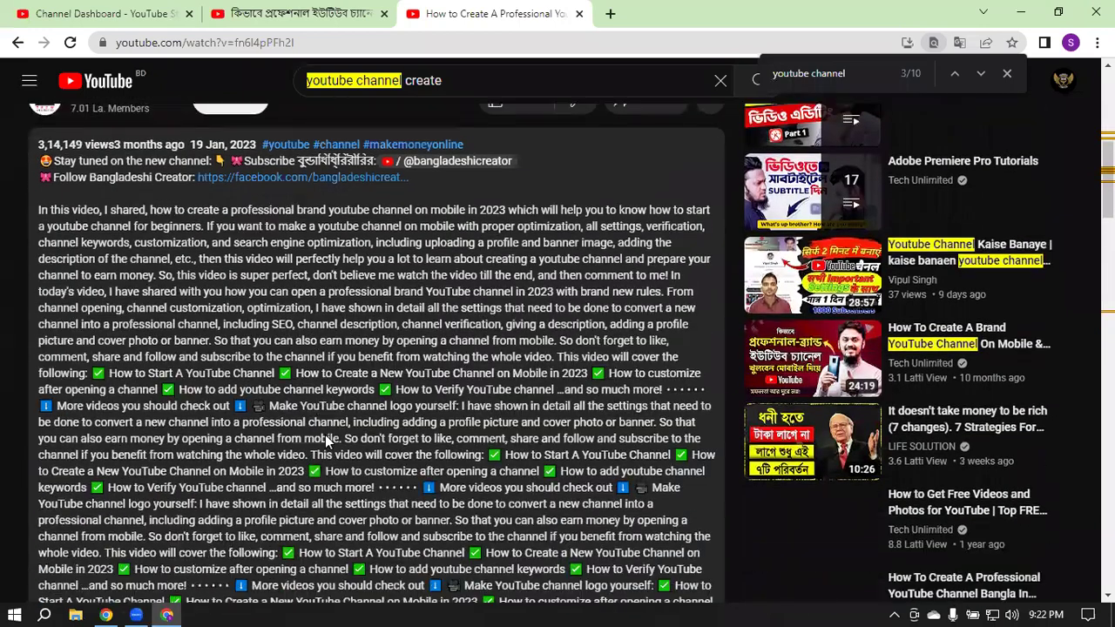
pyautogui.scroll(2, 433, 394)
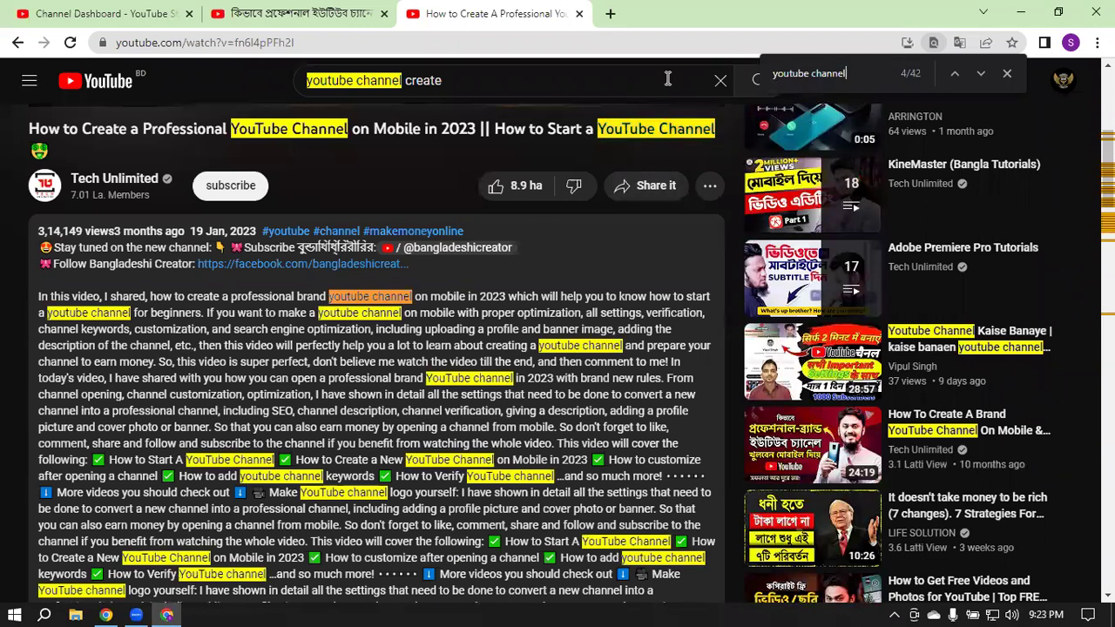
# Step: Examine the repeated keywords, related video links, social links and hashtags in the Tech Unlimited description, then return to the title
pyautogui.scroll(-4, 430, 414)
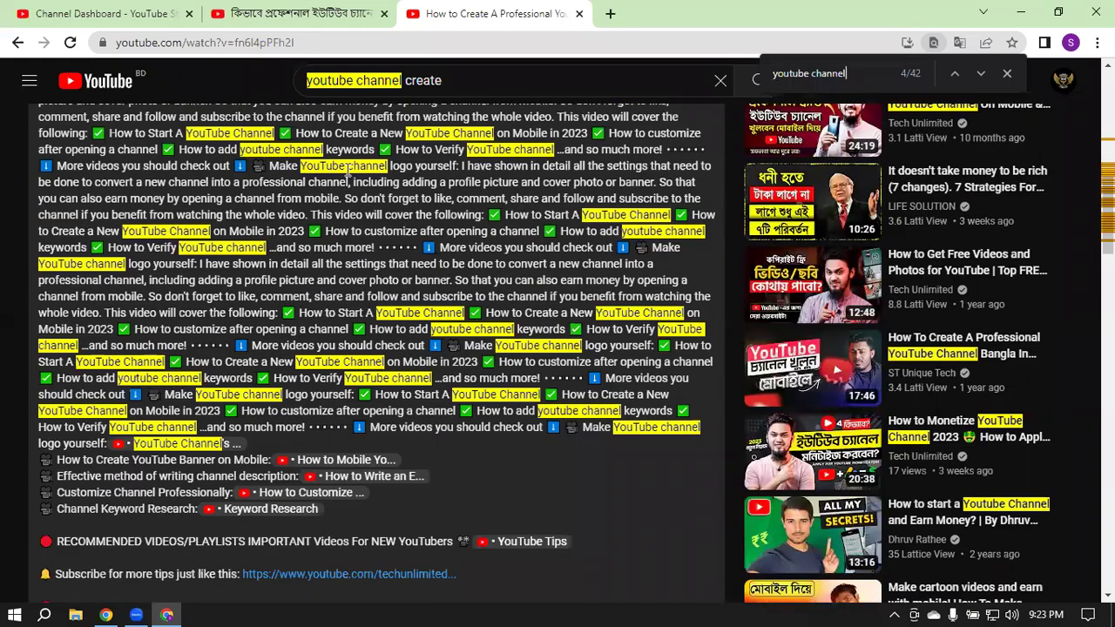
pyautogui.scroll(2, 347, 178)
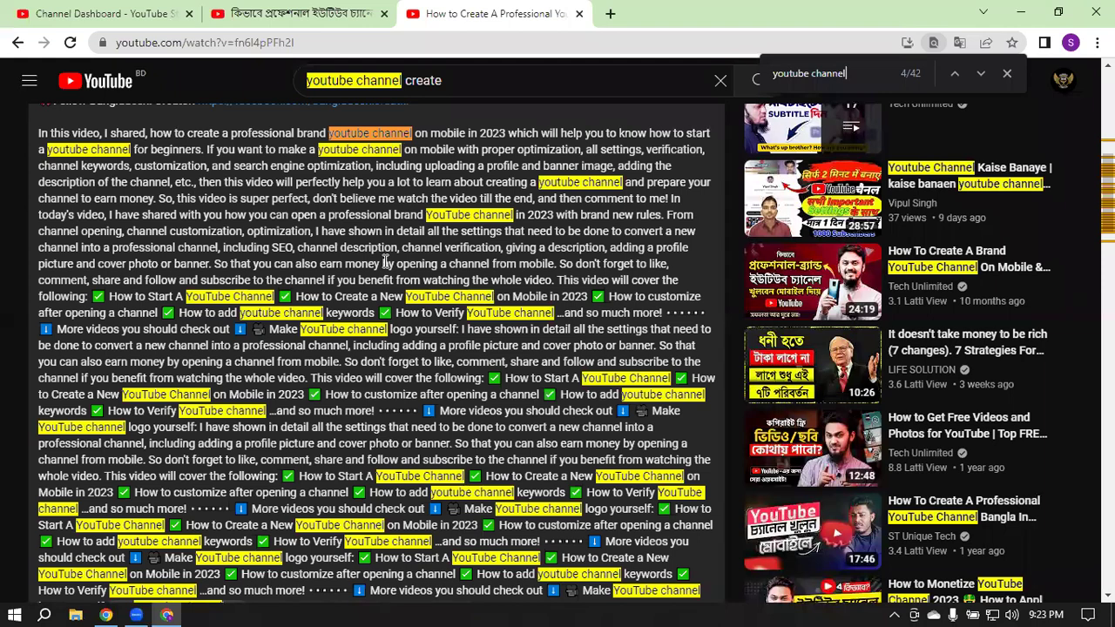
pyautogui.scroll(-5, 386, 261)
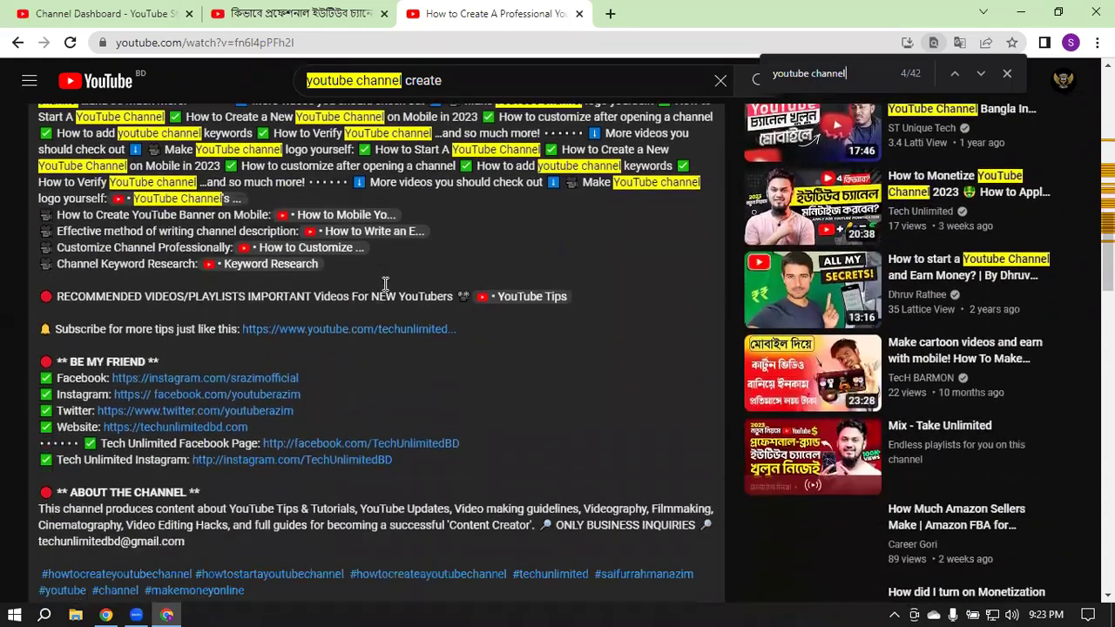
pyautogui.scroll(-2, 386, 284)
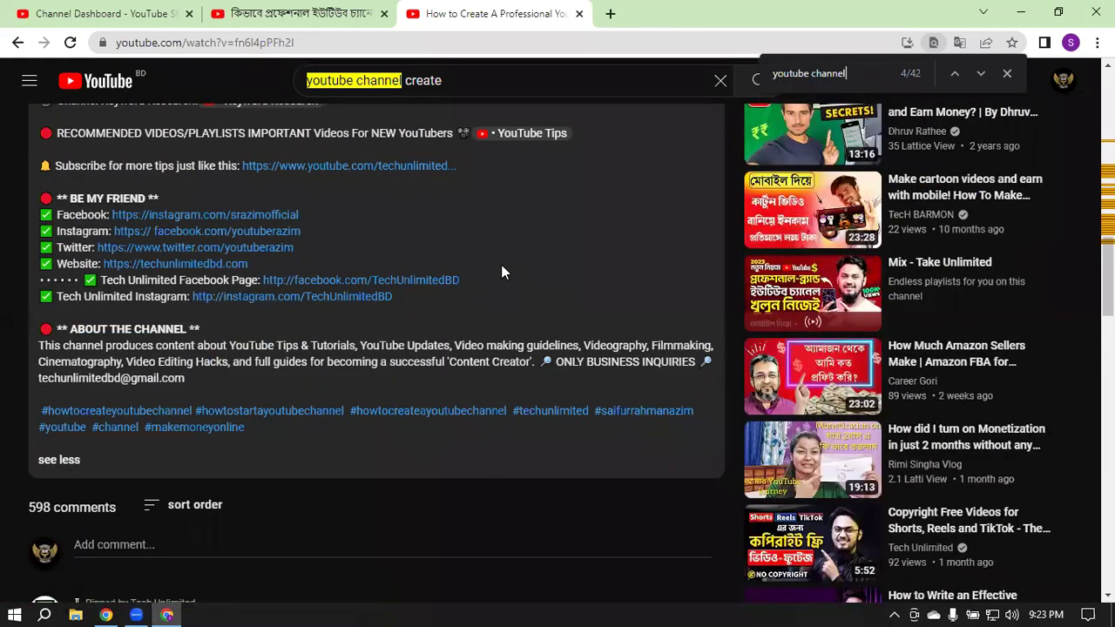
pyautogui.scroll(3, 502, 270)
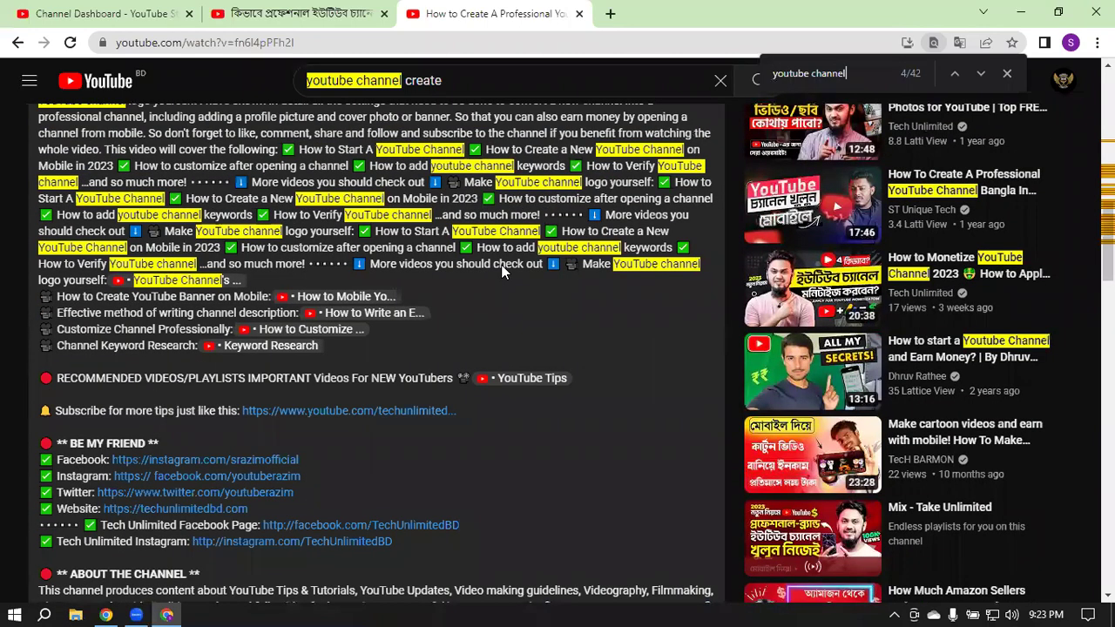
pyautogui.scroll(-2, 502, 267)
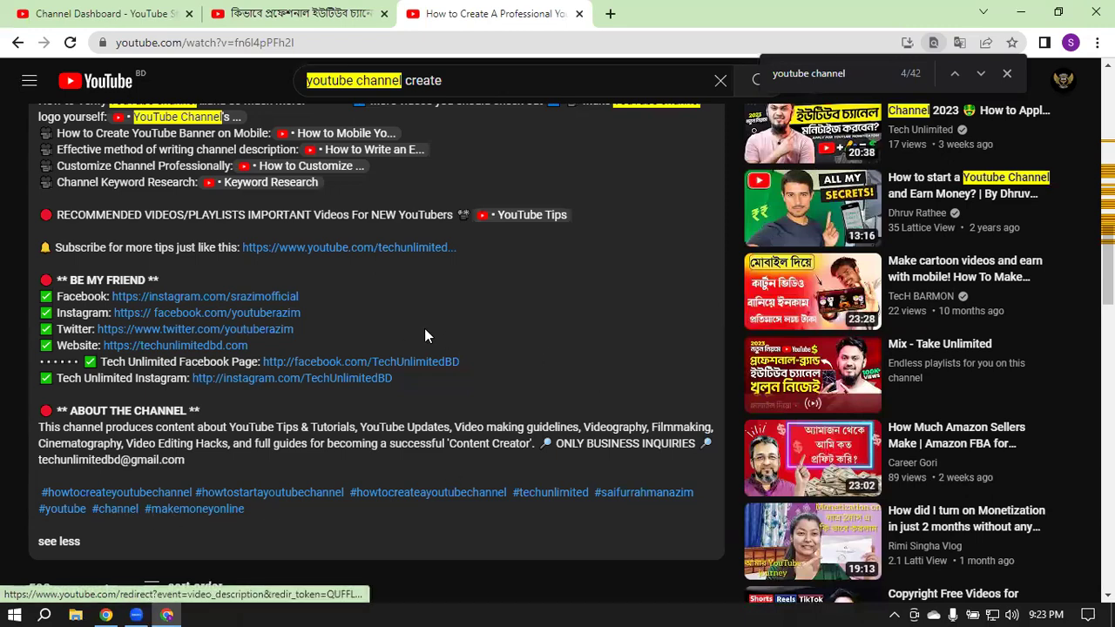
pyautogui.scroll(10, 425, 329)
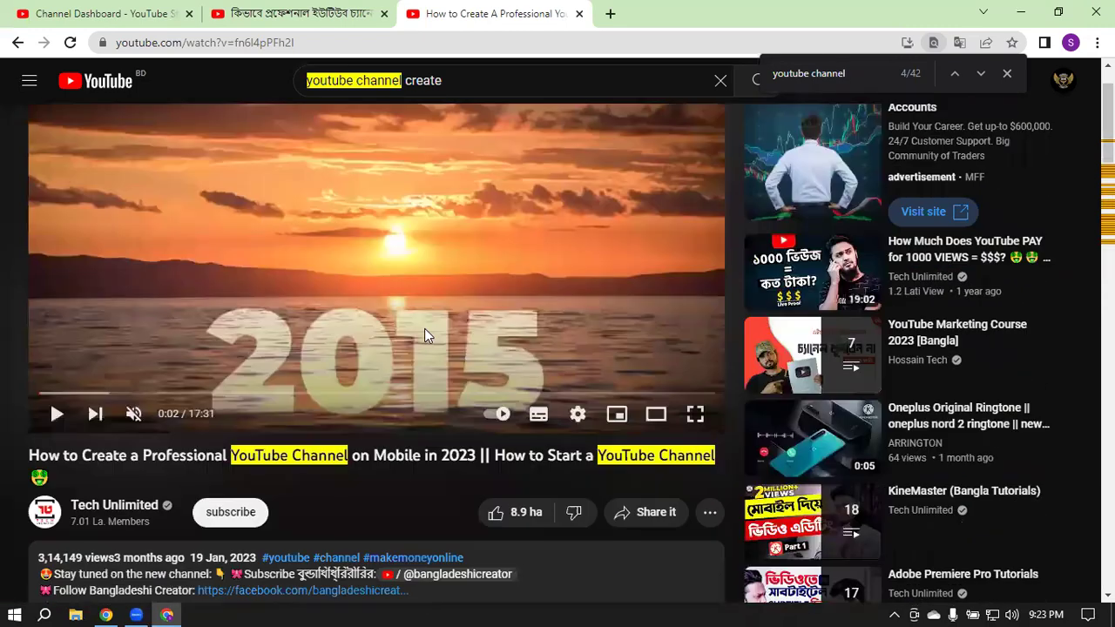
# Step: Switch to the YouTube Studio dashboard, start a new video upload and open the file chooser
pyautogui.click(137, 12)
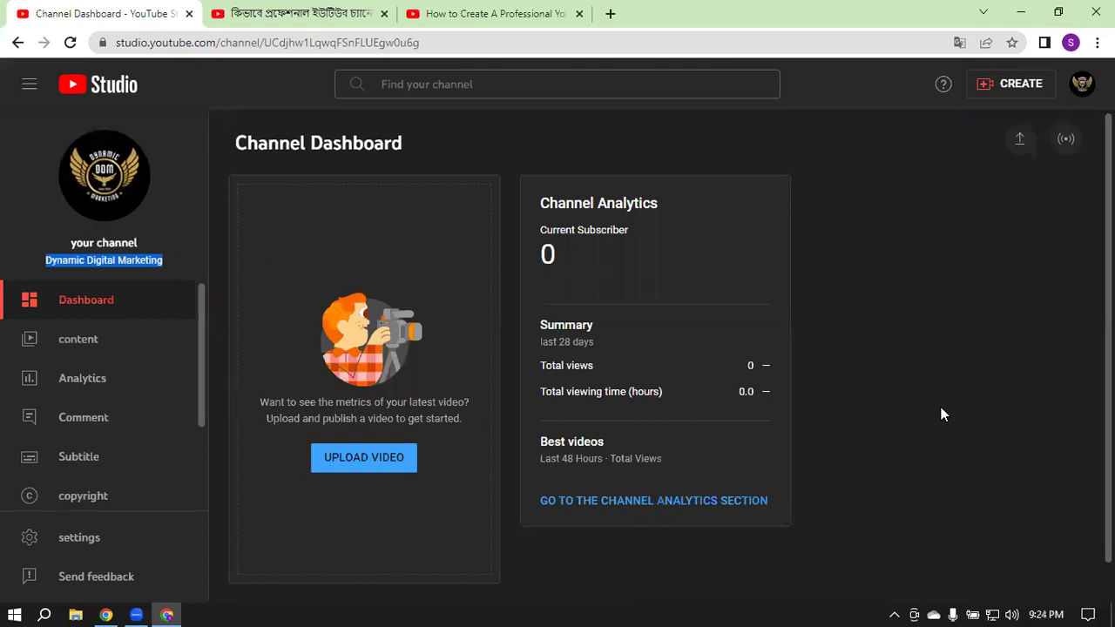
pyautogui.click(1020, 87)
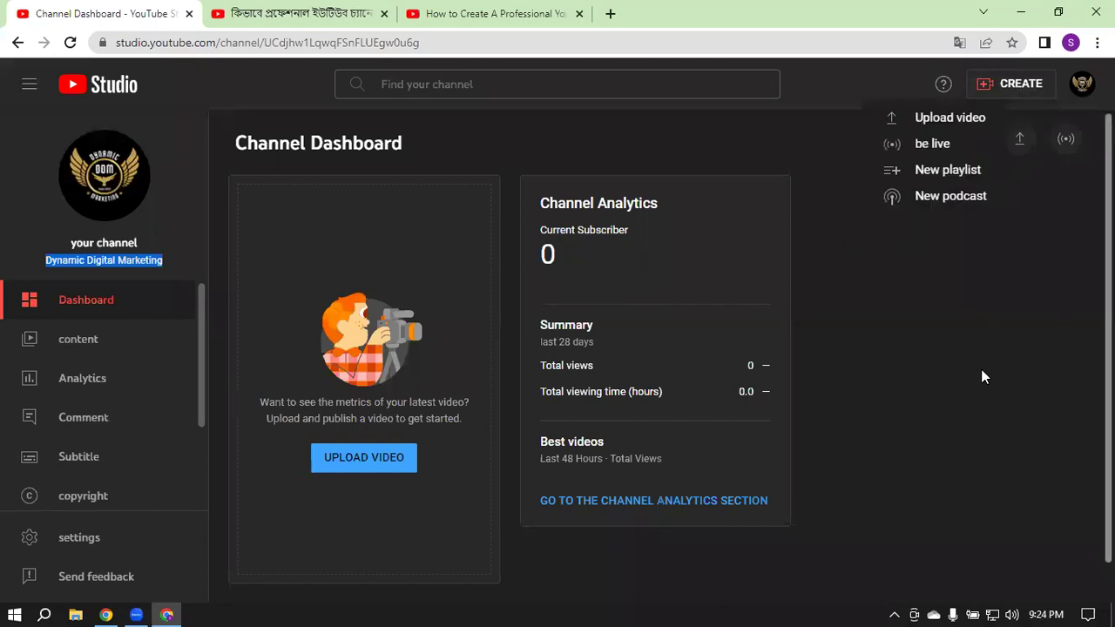
pyautogui.click(954, 120)
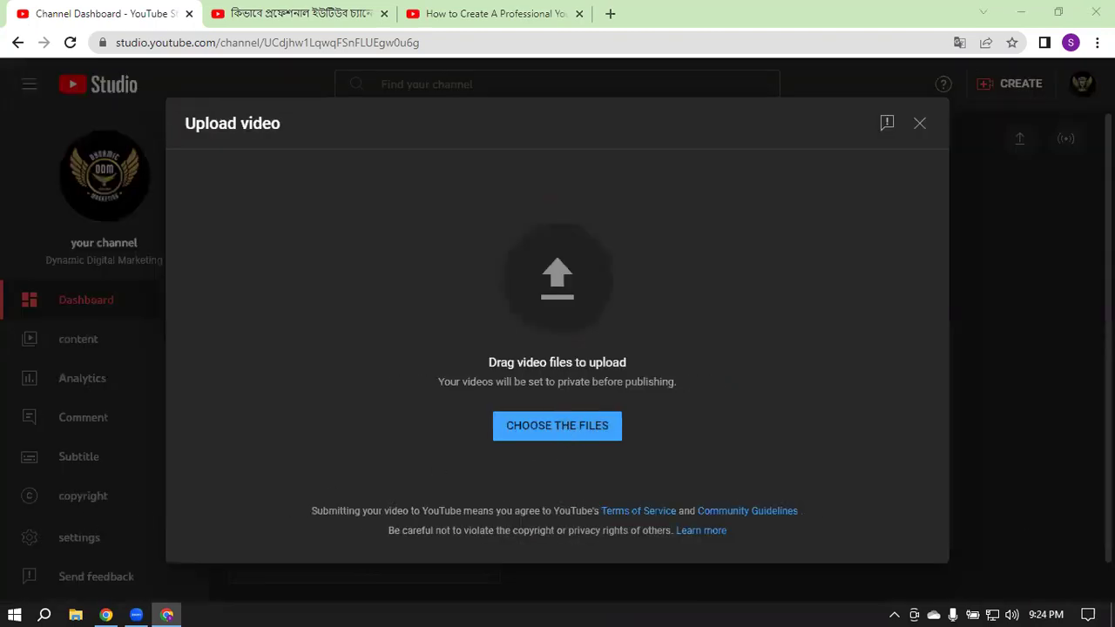
pyautogui.click(558, 425)
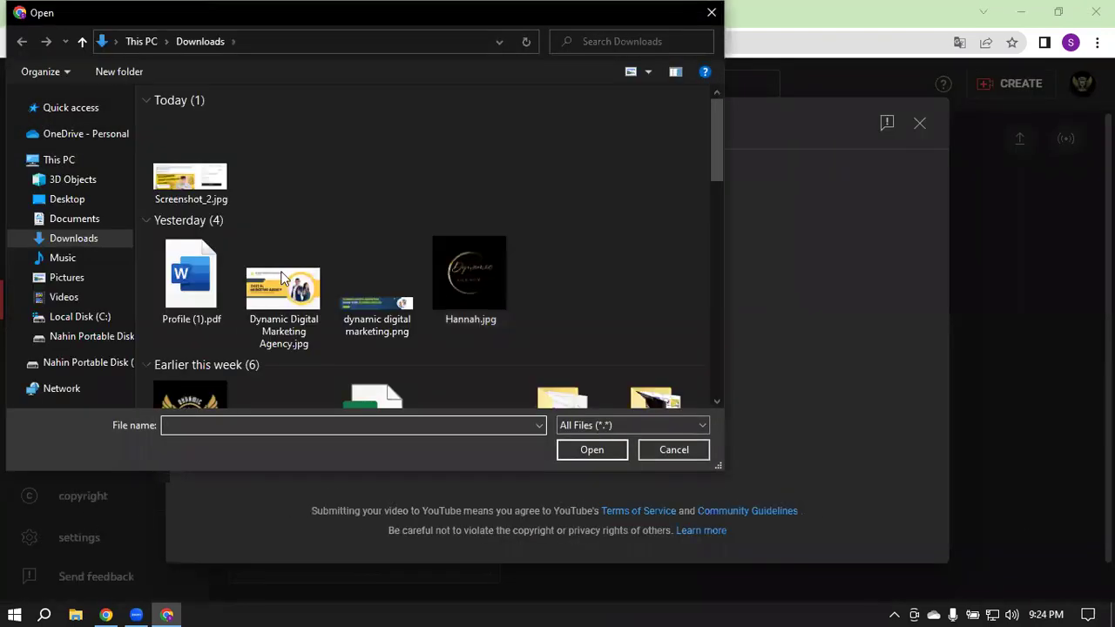
# Step: Upload LDM36.mp4 from the 2023-05-09 21.14.00 Zoom Meeting folder inside LEAD IT on the D: drive
pyautogui.click(76, 336)
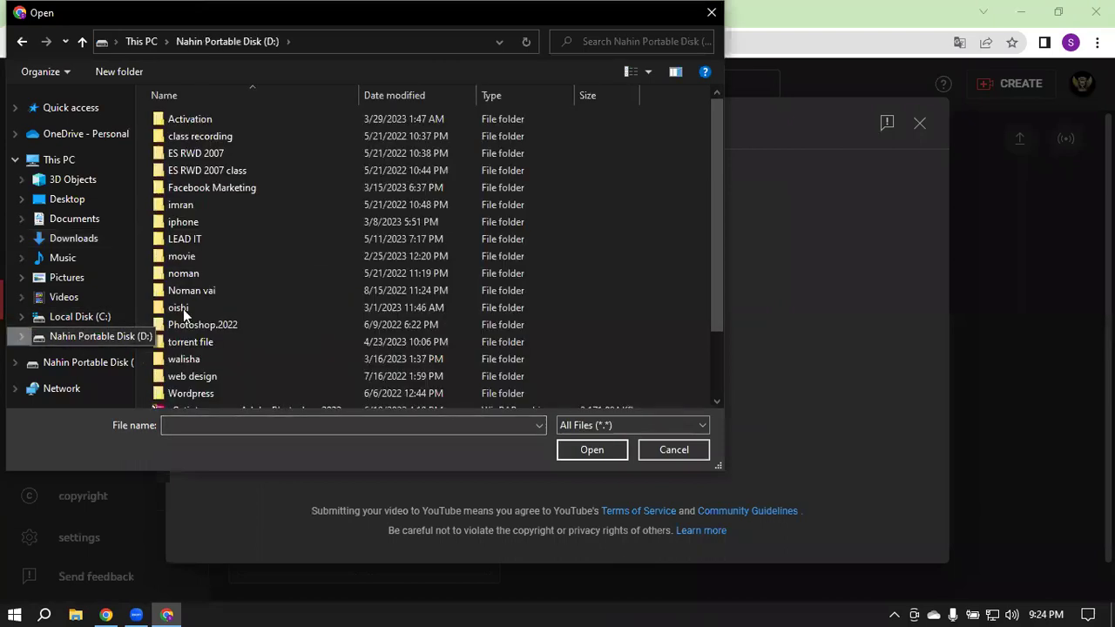
pyautogui.doubleClick(230, 237)
pyautogui.scroll(-10, 607, 276)
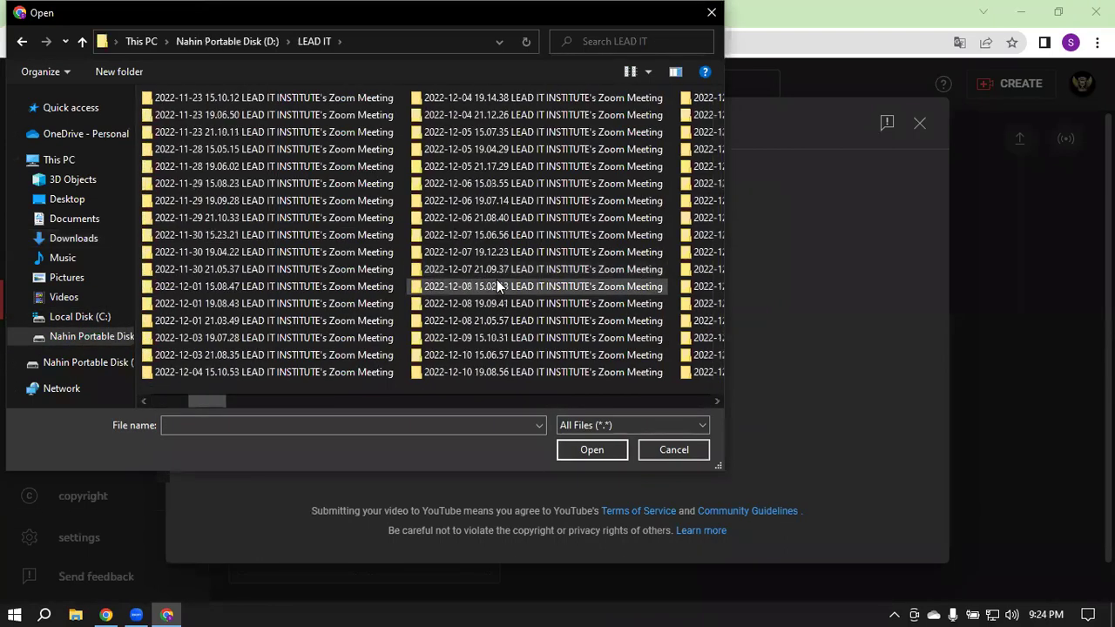
pyautogui.scroll(-5, 497, 280)
pyautogui.scroll(5, 416, 287)
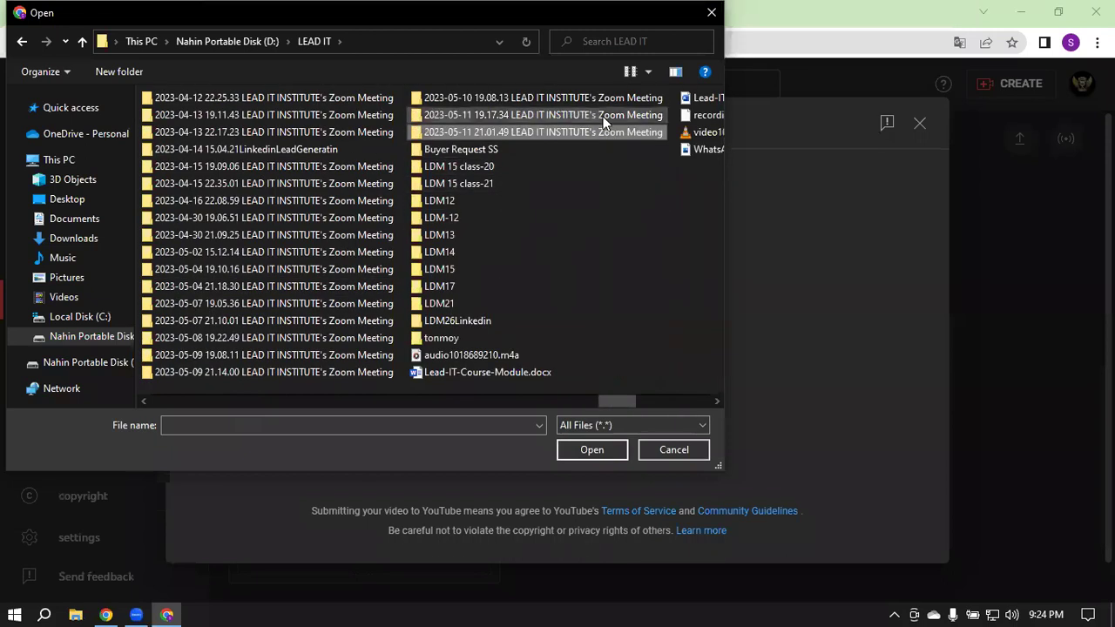
pyautogui.keyDown('ctrl'); pyautogui.click(581, 99); pyautogui.keyUp('ctrl')
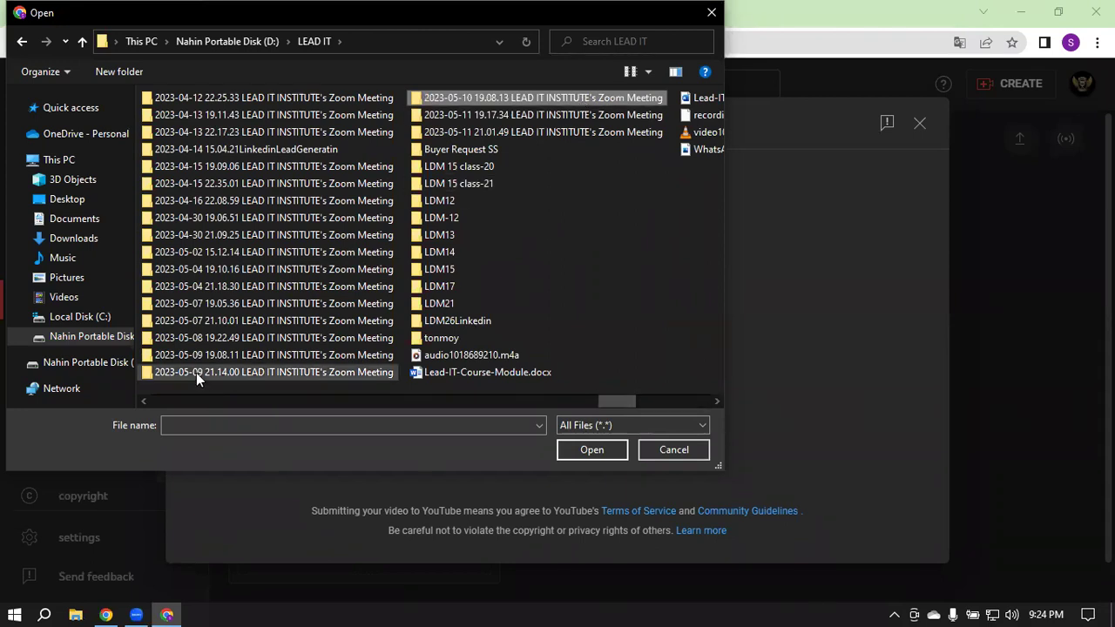
pyautogui.doubleClick(230, 372)
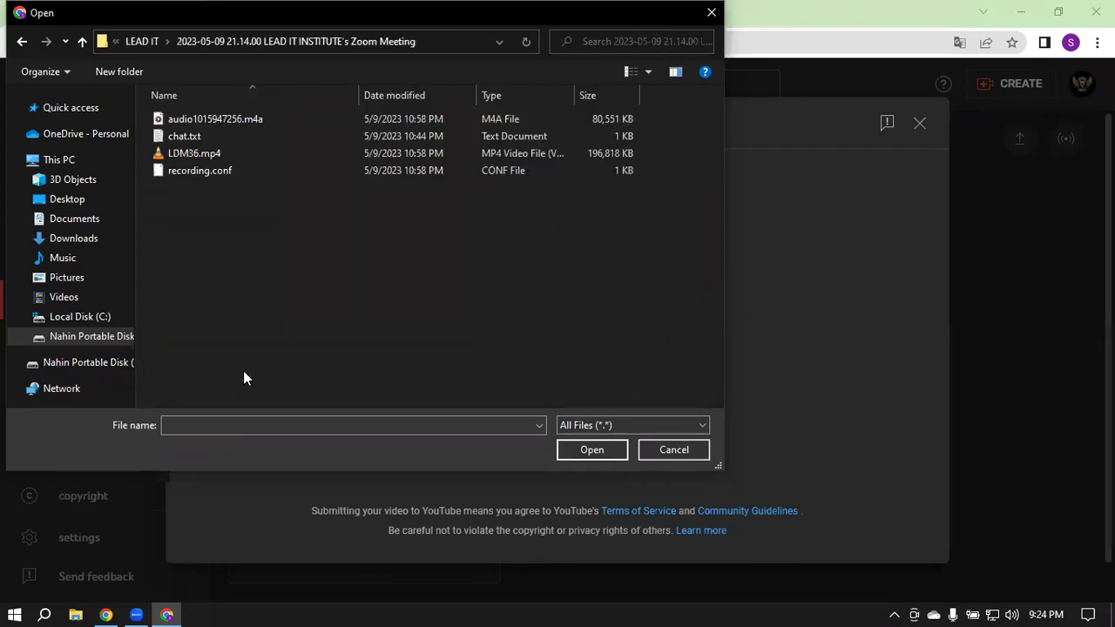
pyautogui.click(219, 152)
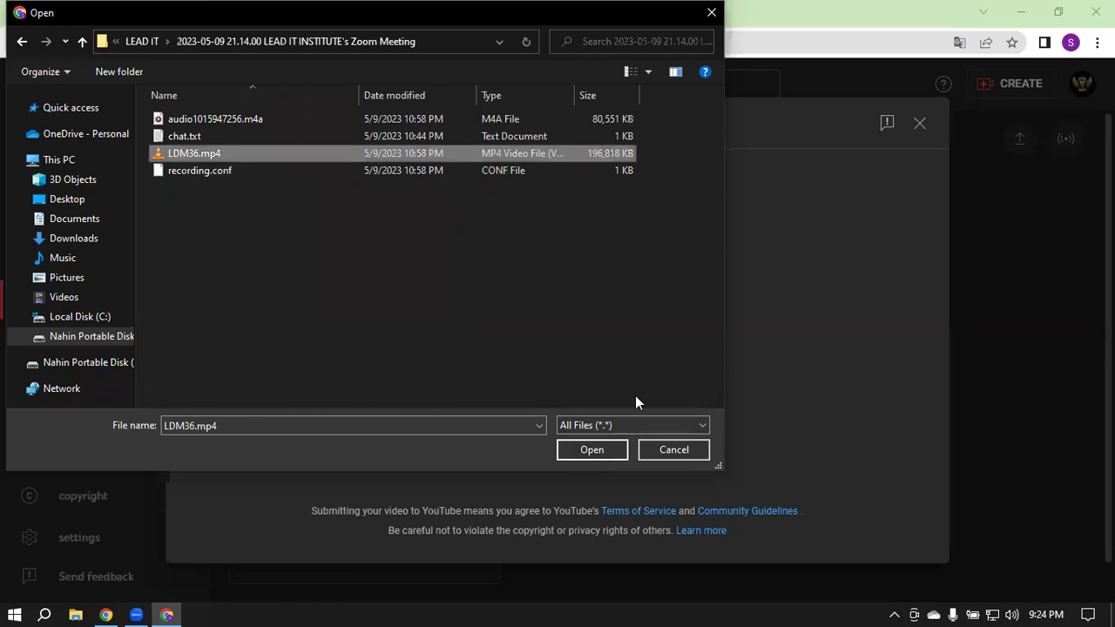
pyautogui.click(583, 450)
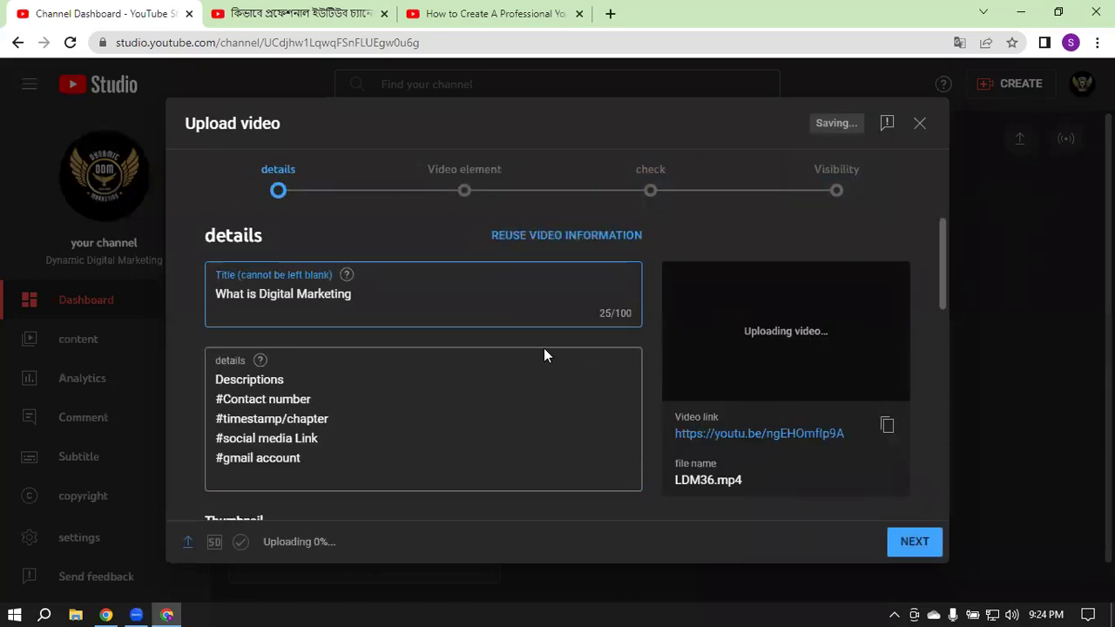
# Step: Examine the upload form's title, description, thumbnail, playlist and audience fields
pyautogui.scroll(-10, 545, 349)
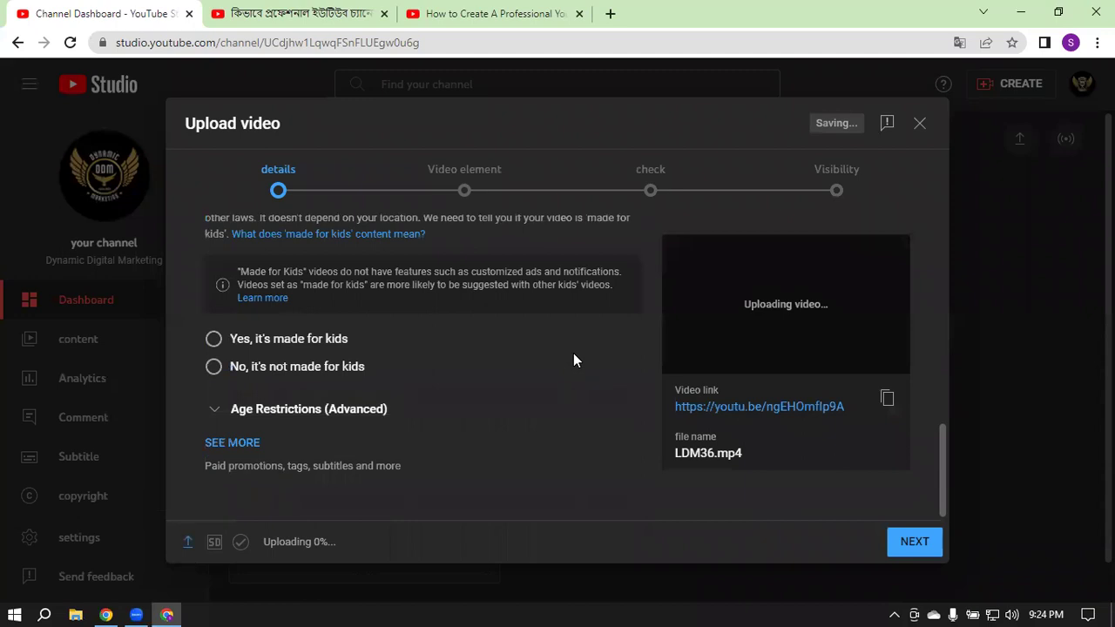
pyautogui.scroll(8, 573, 353)
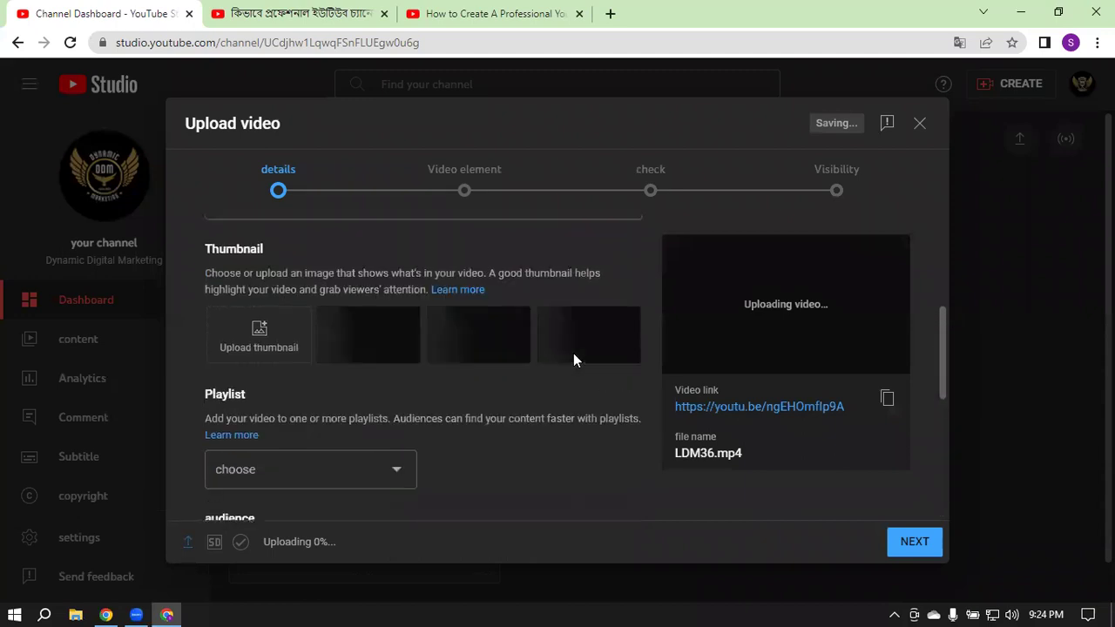
pyautogui.scroll(2, 573, 353)
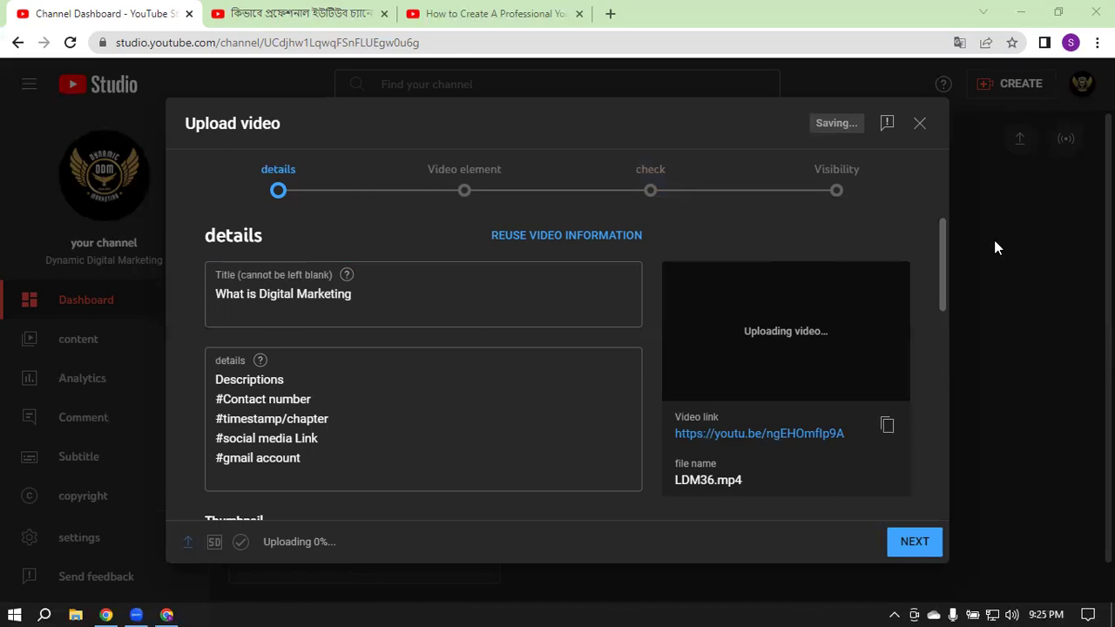
pyautogui.click(217, 310)
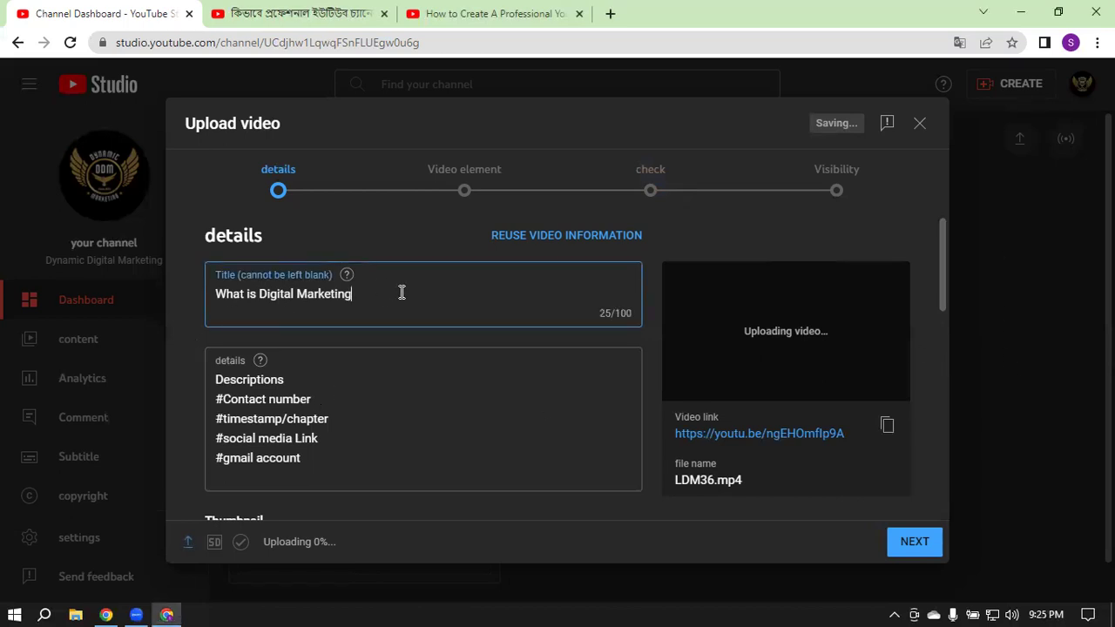
pyautogui.click(386, 438)
pyautogui.scroll(-3, 262, 409)
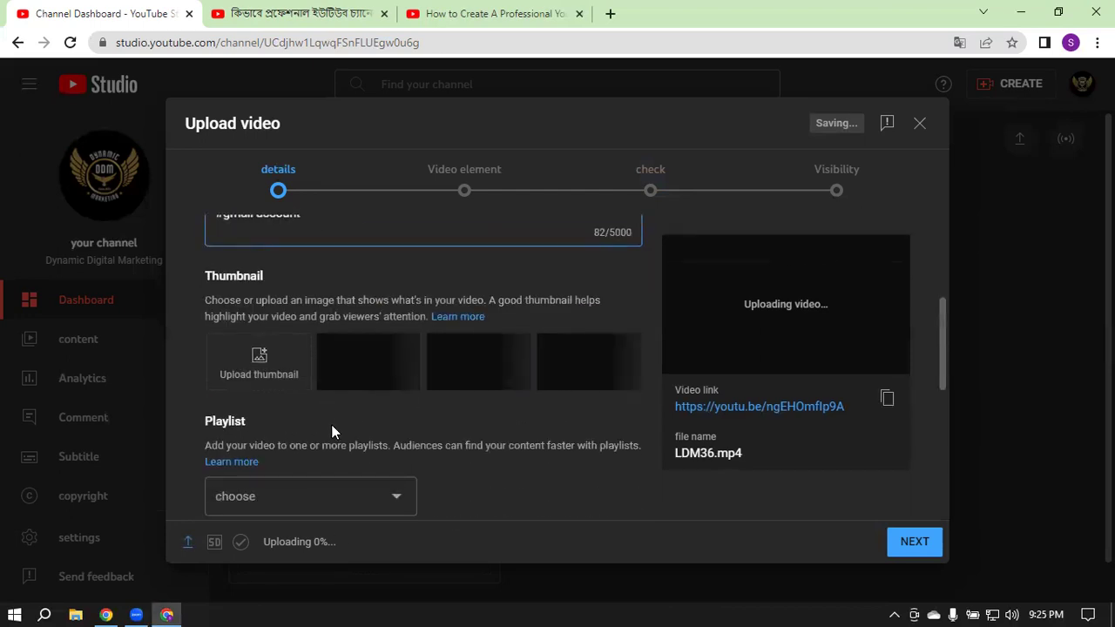
pyautogui.scroll(-1, 331, 427)
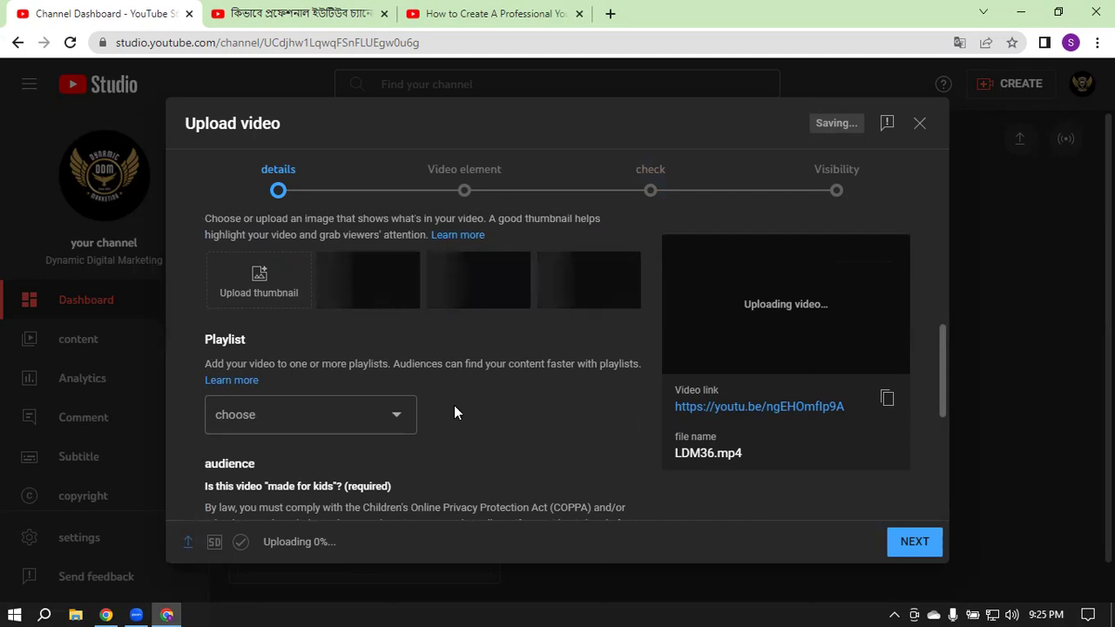
pyautogui.scroll(-1, 538, 347)
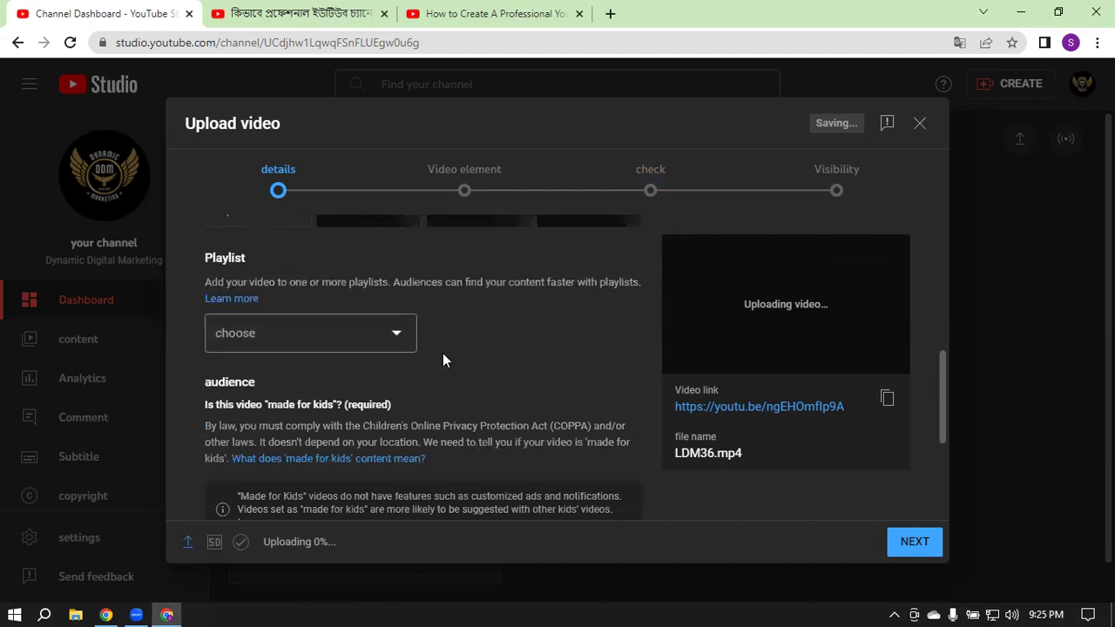
pyautogui.scroll(1, 375, 340)
pyautogui.scroll(1, 315, 331)
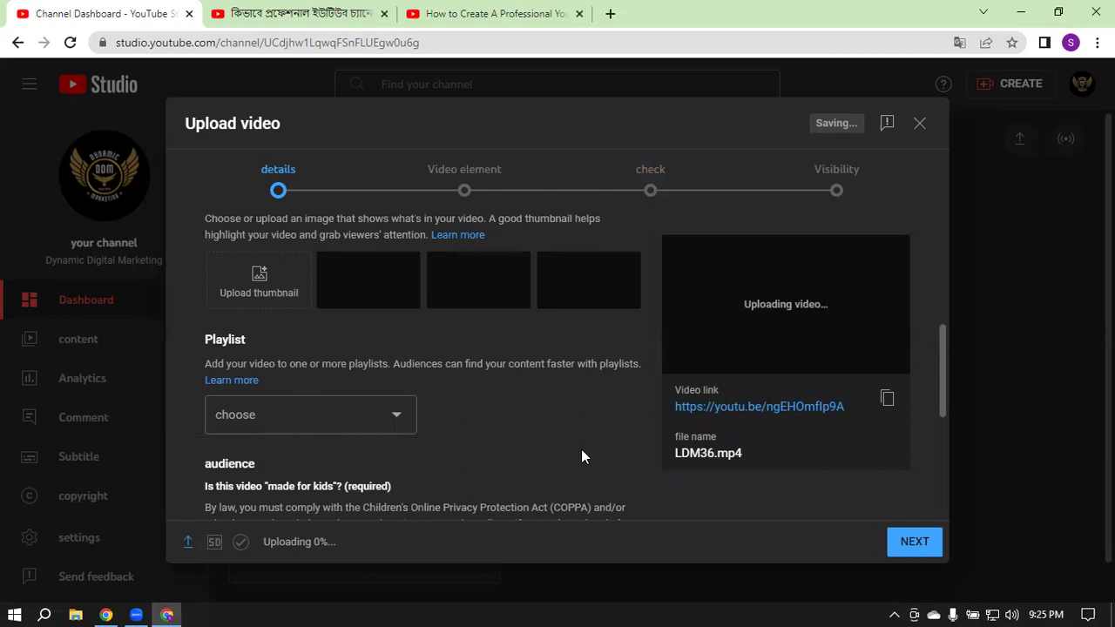
# Step: Open the Dynamic Digital Marketing channel in a new tab, translate it to English and go to its YouTube Studio
pyautogui.click(487, 13)
pyautogui.click(612, 12)
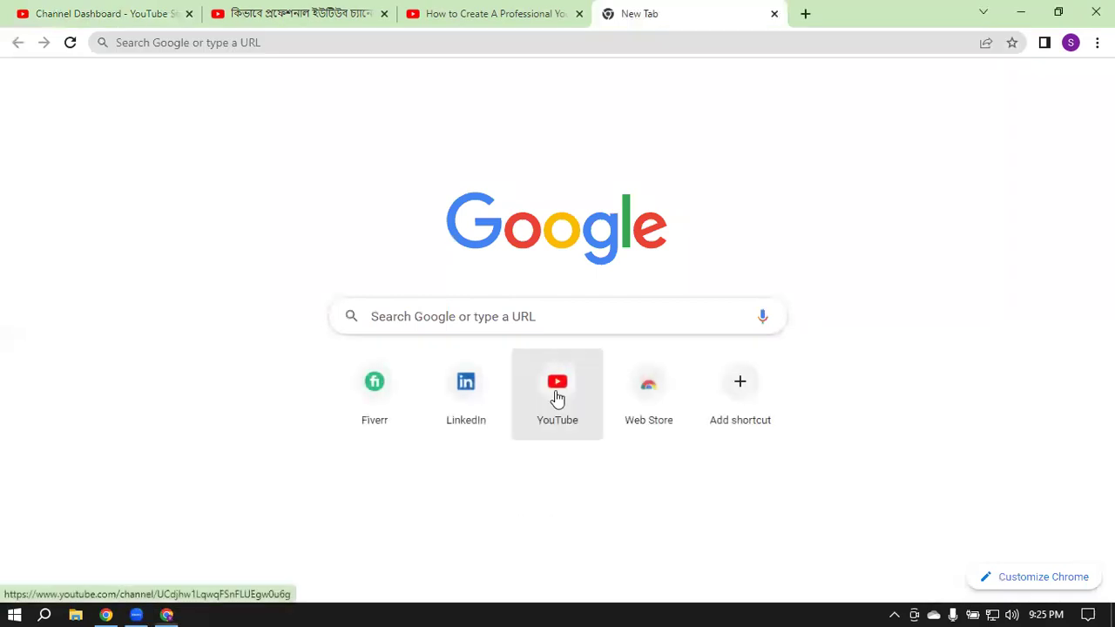
pyautogui.click(555, 396)
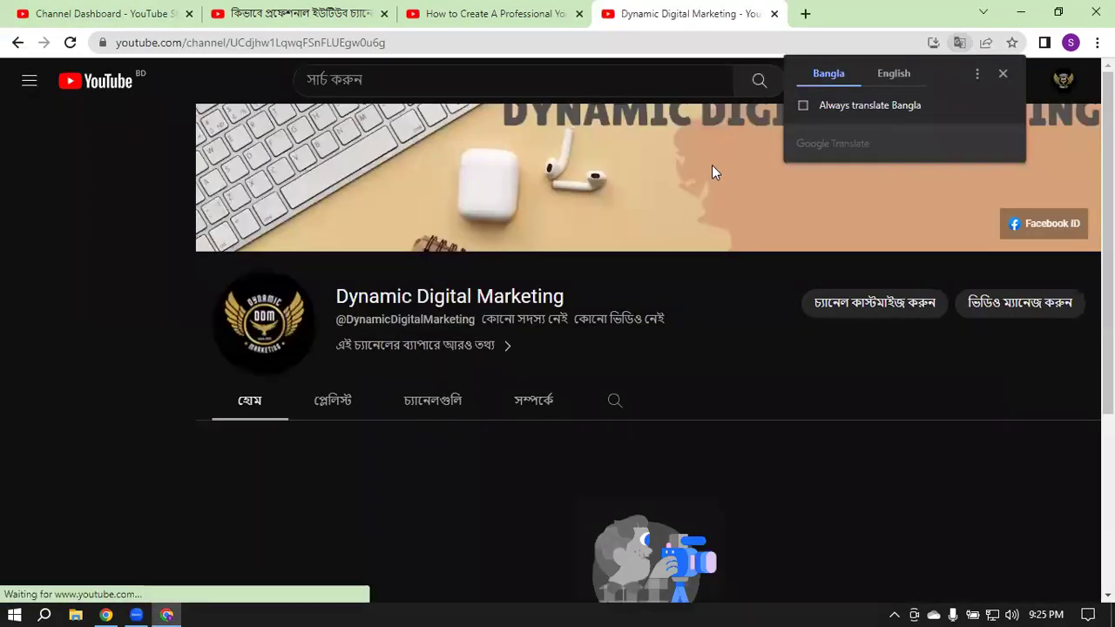
pyautogui.click(902, 74)
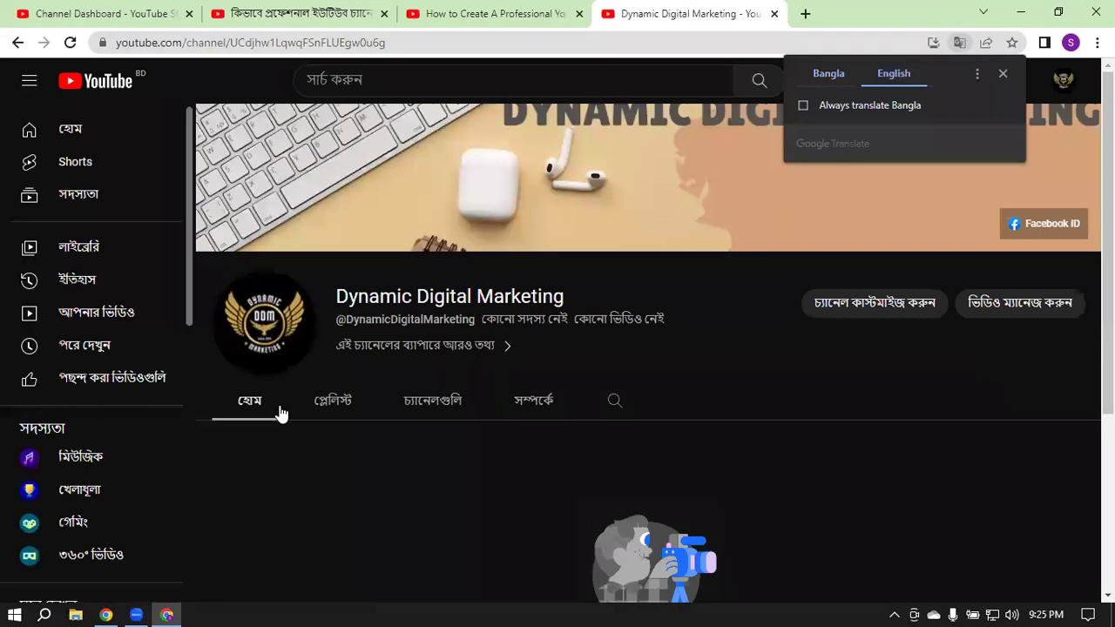
pyautogui.click(1004, 74)
pyautogui.click(1061, 79)
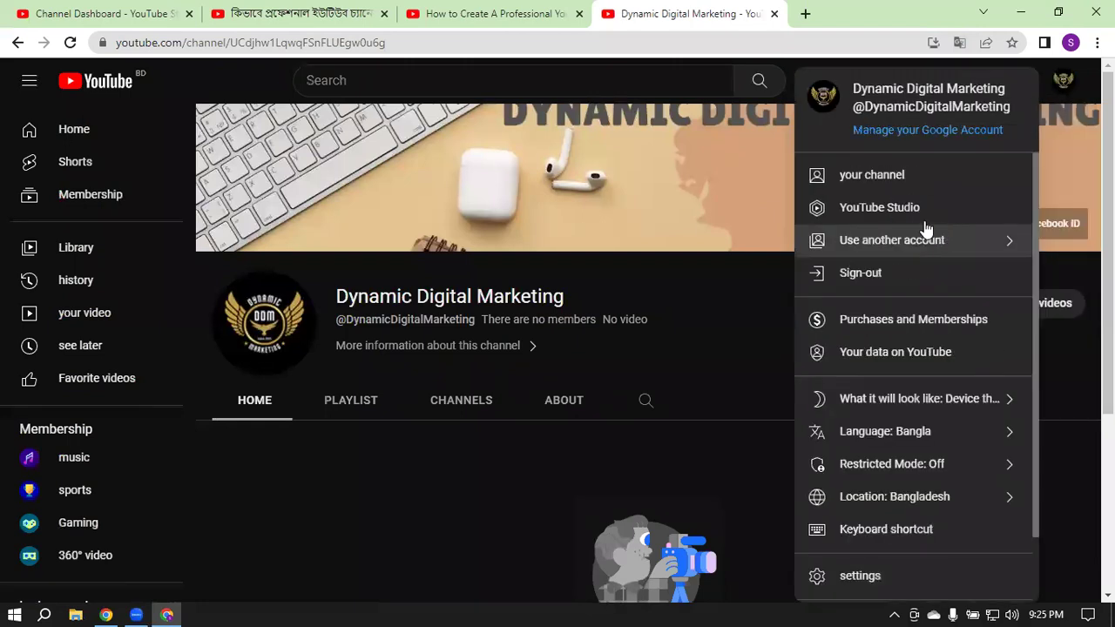
pyautogui.click(882, 212)
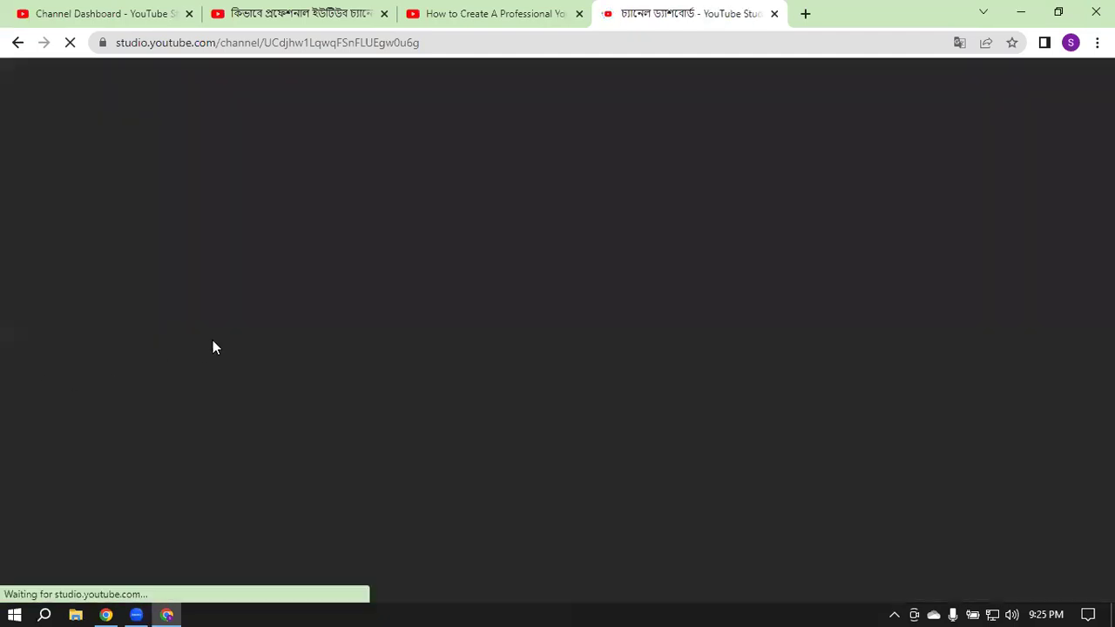
# Step: Open the upload defaults in the channel settings and clear the default title
pyautogui.click(102, 535)
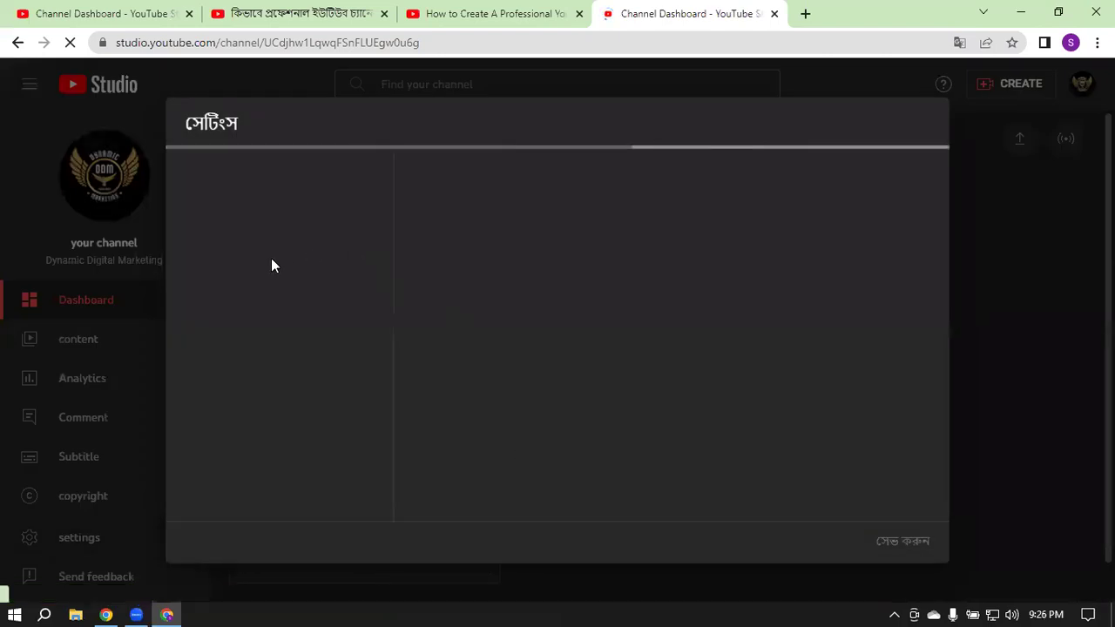
pyautogui.click(217, 264)
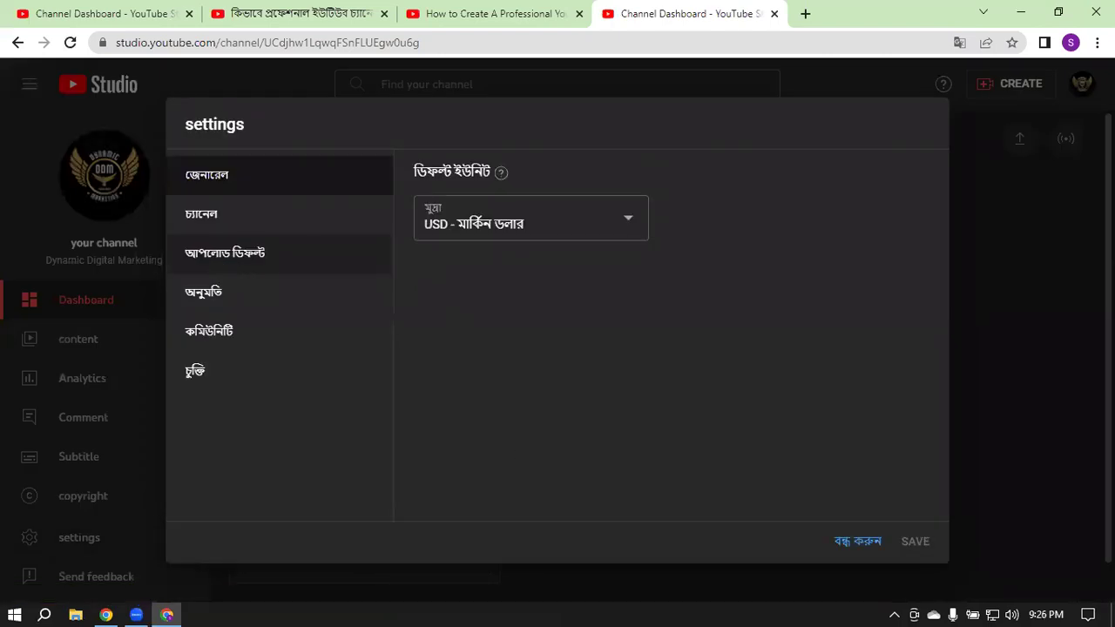
pyautogui.click(600, 254)
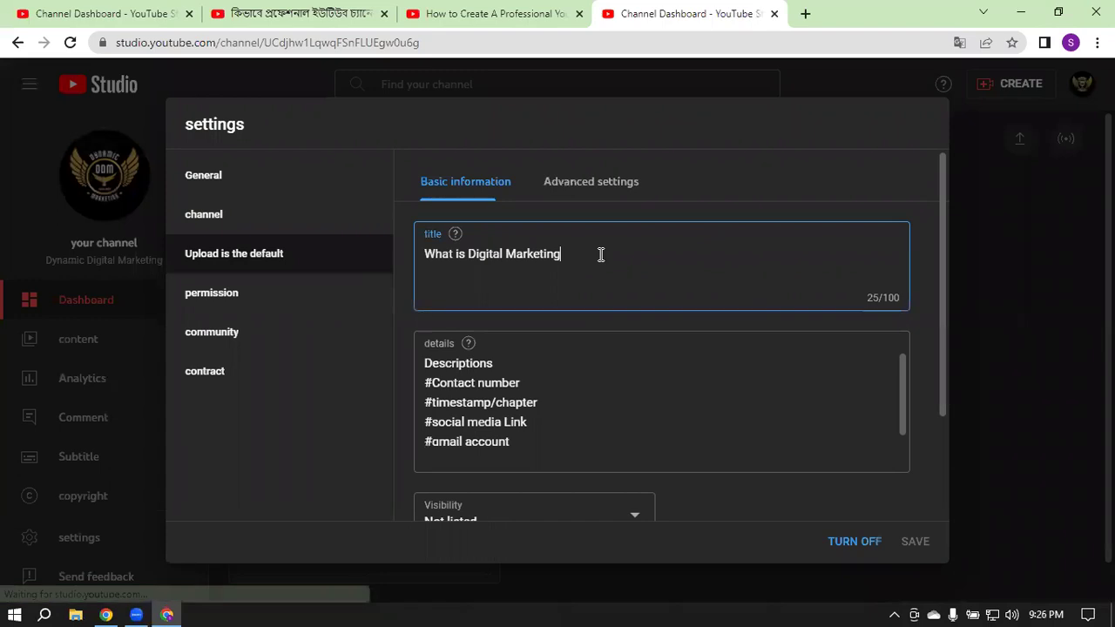
pyautogui.hotkey('ctrl', 'a')
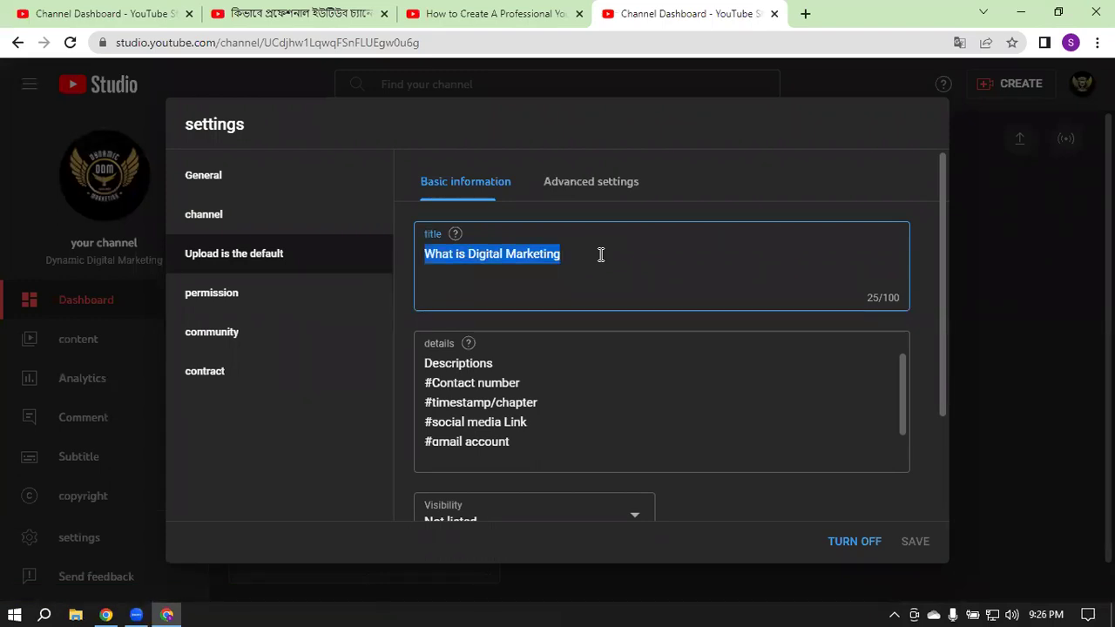
pyautogui.press('BackSpace')
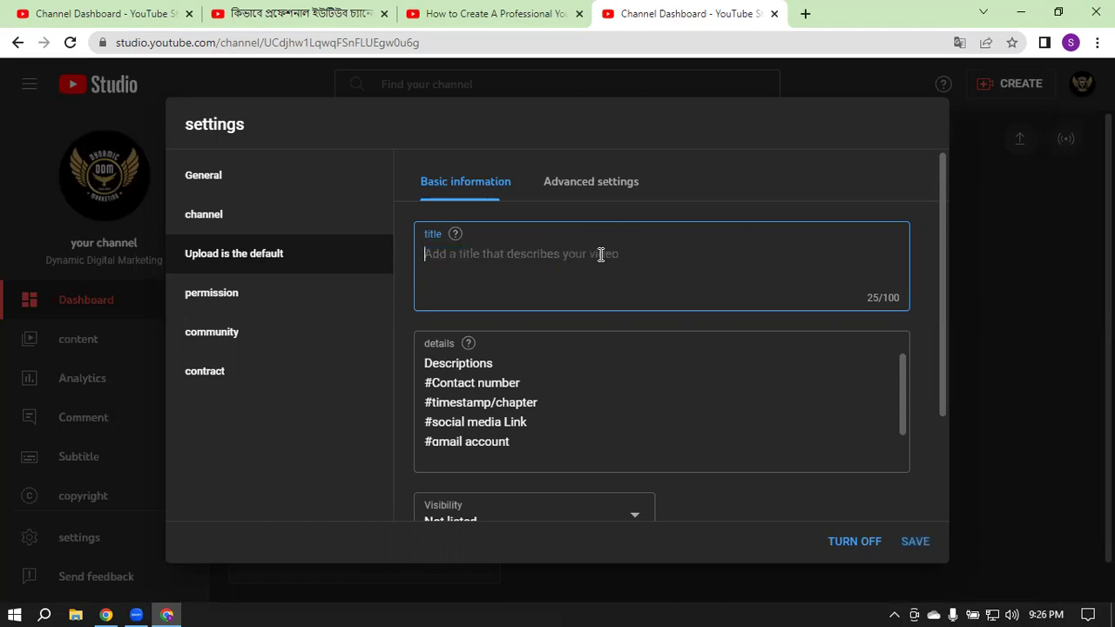
# Step: Clear the default description, keep the visibility at Not listed and save the upload defaults
pyautogui.click(602, 428)
pyautogui.hotkey('shift', 'Home')
pyautogui.hotkey('ctrl', 'a')
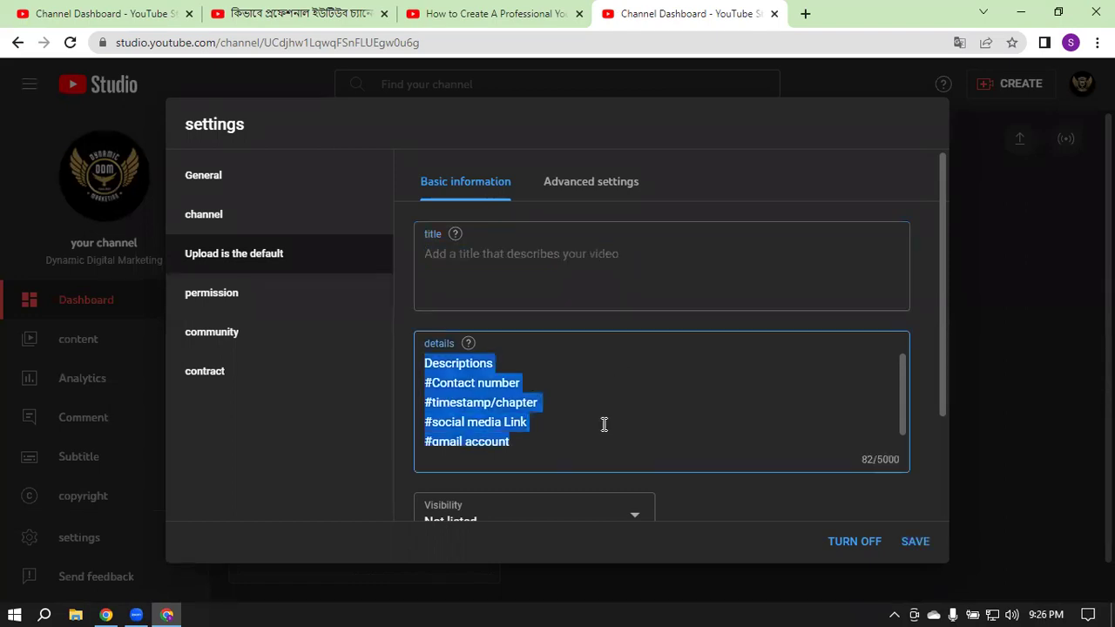
pyautogui.press('BackSpace')
pyautogui.scroll(-2, 601, 418)
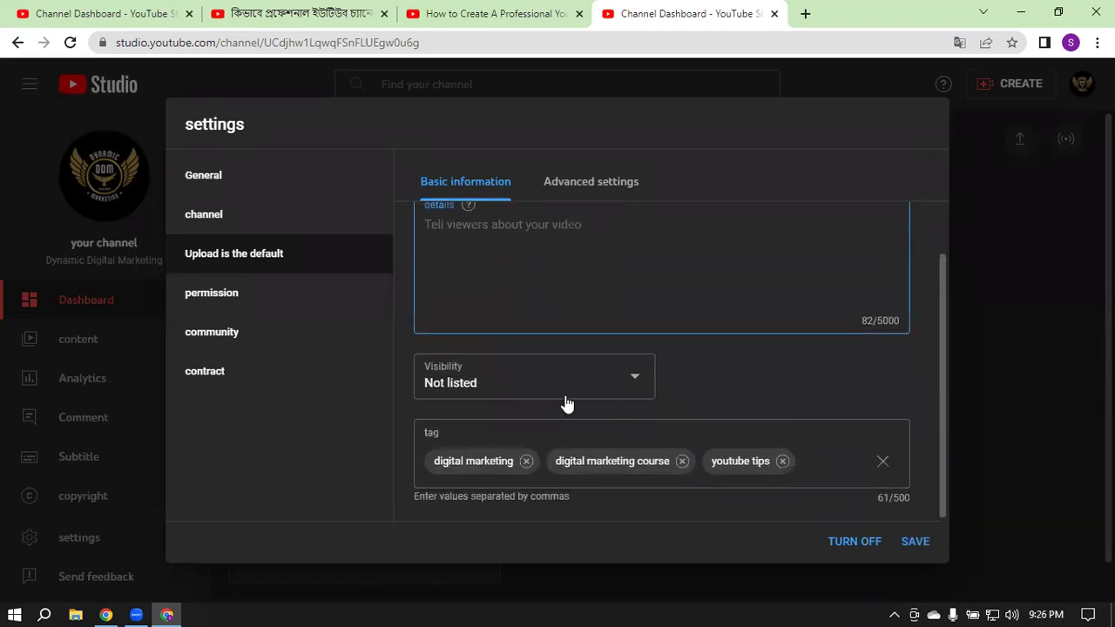
pyautogui.click(459, 381)
pyautogui.click(471, 425)
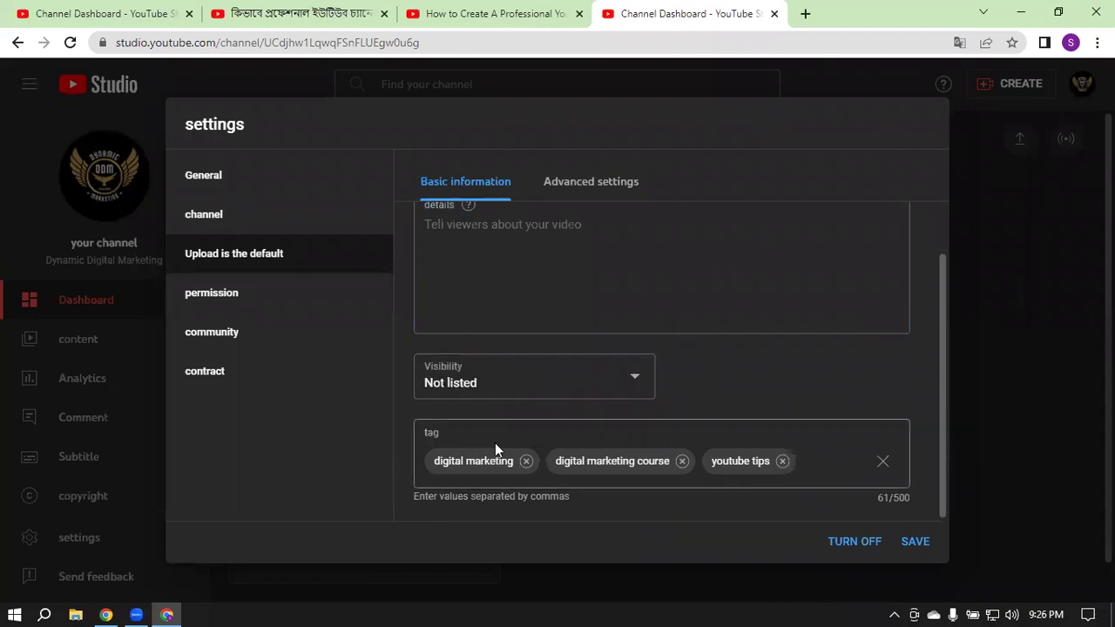
pyautogui.click(913, 541)
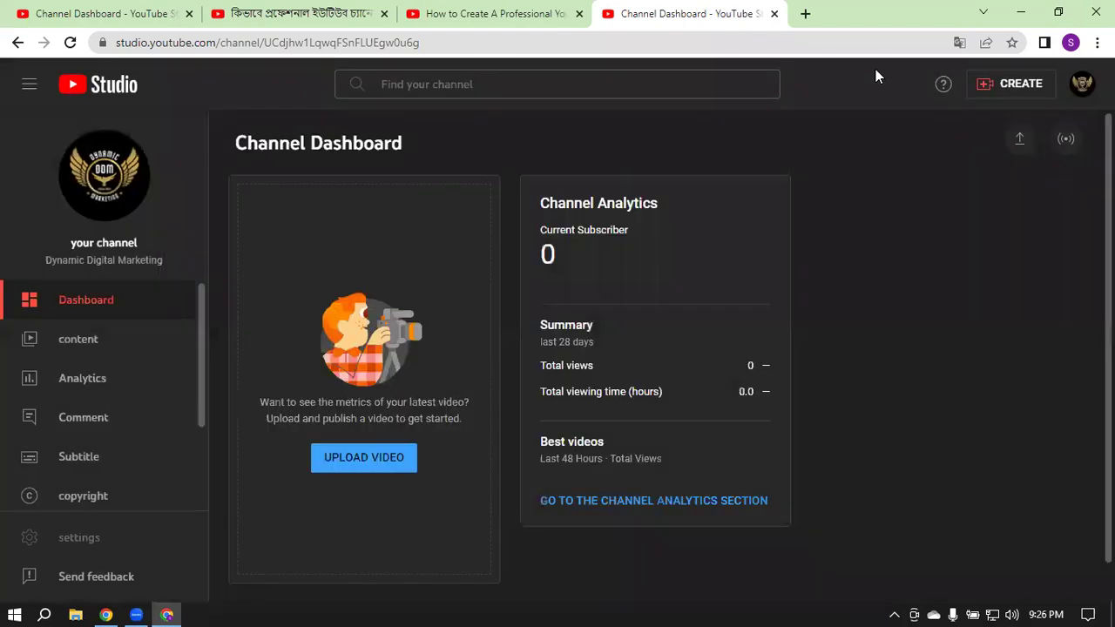
# Step: Return to the LDM36.mp4 upload form and clear its prefilled title
pyautogui.click(82, 12)
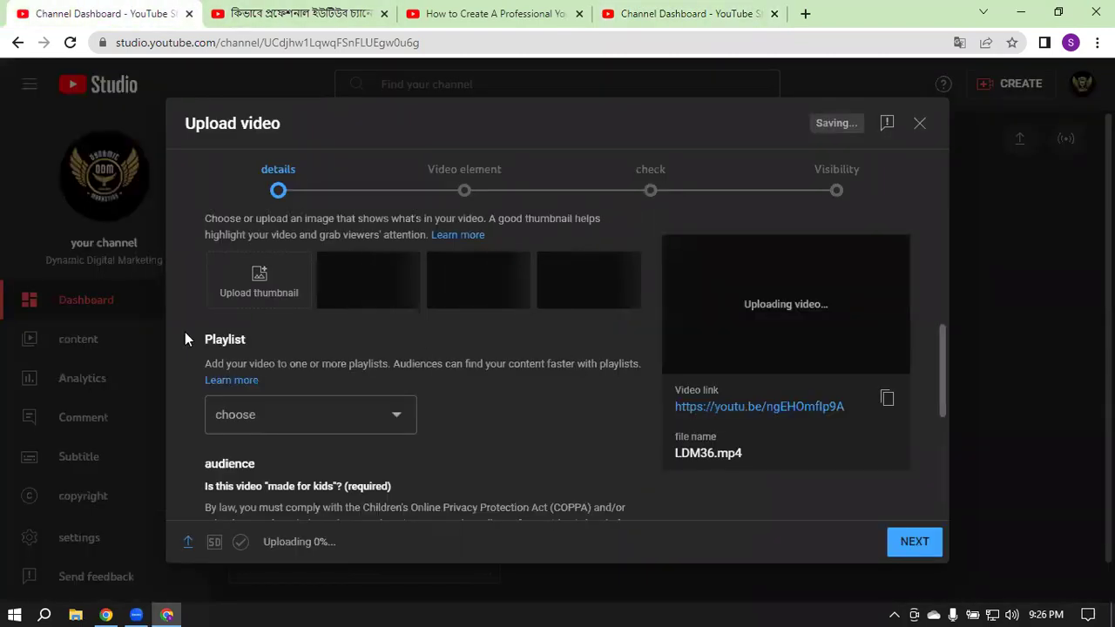
pyautogui.scroll(5, 401, 357)
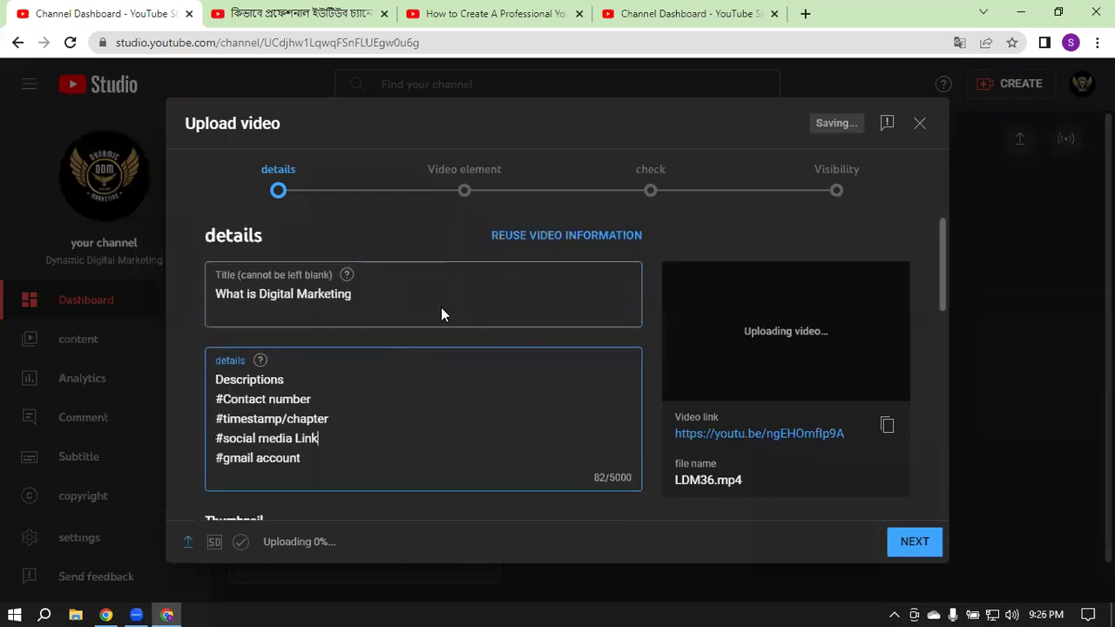
pyautogui.click(406, 295)
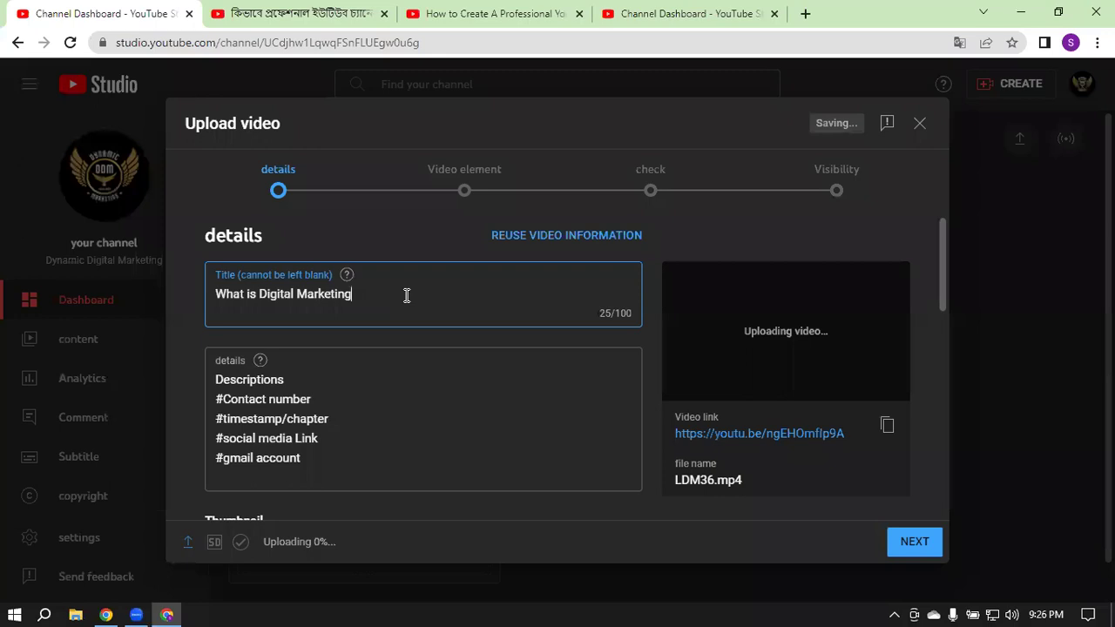
pyautogui.press('BackSpace')
pyautogui.press('BackSpace')
pyautogui.press('BackSpace')
pyautogui.press('BackSpace')
pyautogui.press('BackSpace')
pyautogui.press('BackSpace')
pyautogui.press('BackSpace')
pyautogui.press('BackSpace')
pyautogui.press('BackSpace')
pyautogui.press('BackSpace')
pyautogui.press('BackSpace')
pyautogui.press('BackSpace')
pyautogui.press('BackSpace')
pyautogui.press('BackSpace')
pyautogui.press('BackSpace')
pyautogui.press('BackSpace')
pyautogui.press('BackSpace')
pyautogui.press('BackSpace')
pyautogui.press('BackSpace')
pyautogui.press('BackSpace')
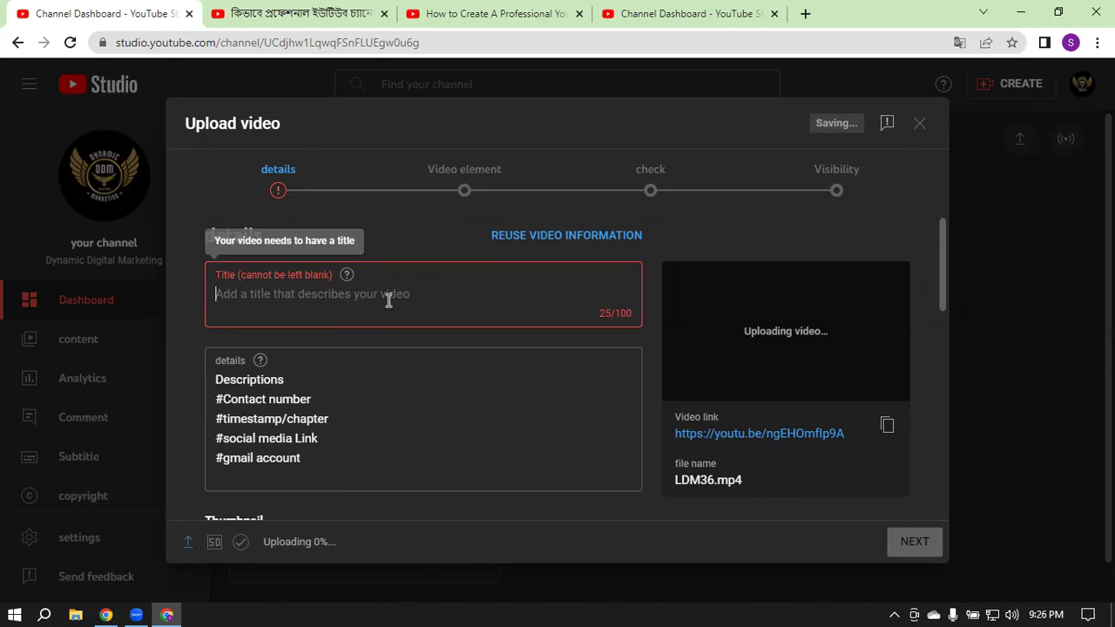
pyautogui.write('toutube')
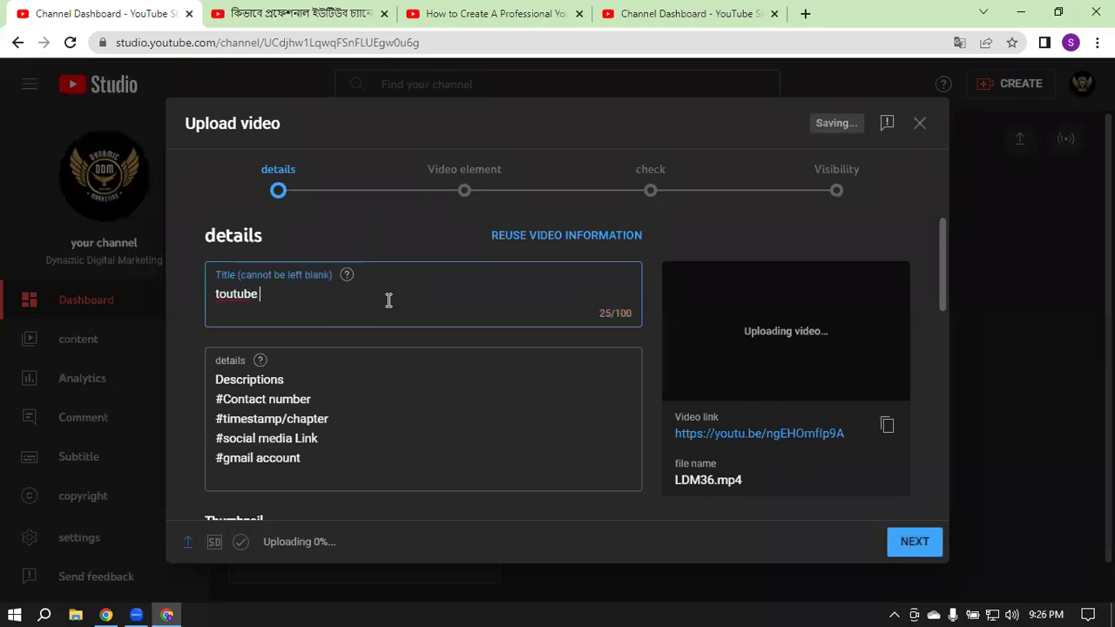
pyautogui.press('BackSpace')
pyautogui.press('BackSpace')
pyautogui.press('BackSpace')
pyautogui.press('BackSpace')
pyautogui.press('BackSpace')
pyautogui.press('BackSpace')
pyautogui.press('BackSpace')
pyautogui.press('BackSpace')
# Step: Start the title of the LDM36.mp4 upload with "YouTube Chanel Create in Easy Way ||"
pyautogui.write('Y')
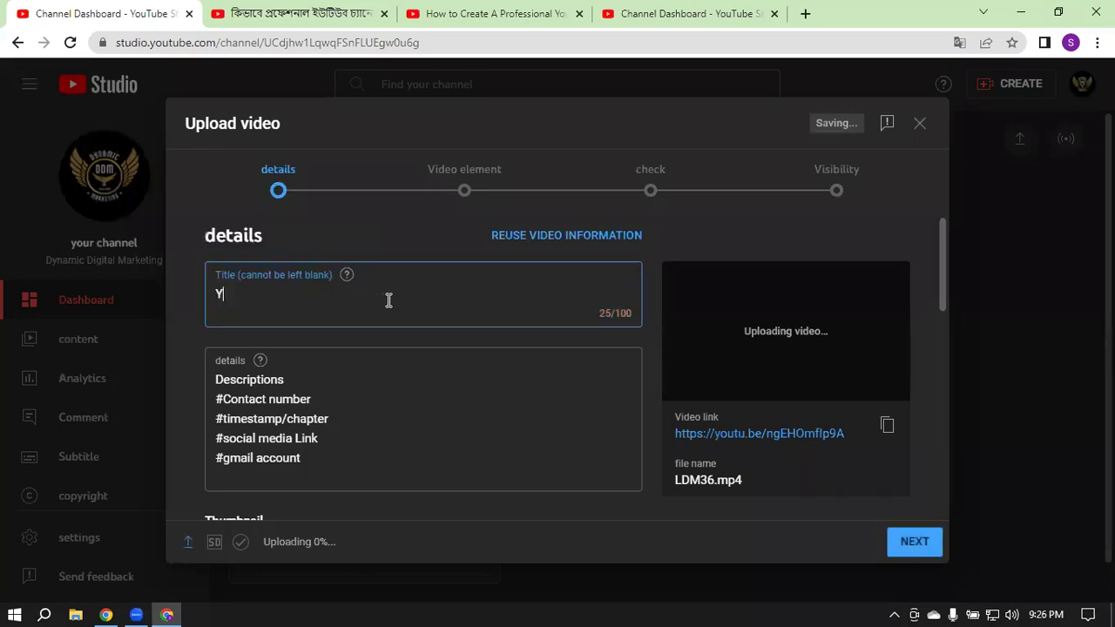
pyautogui.write('ouTube')
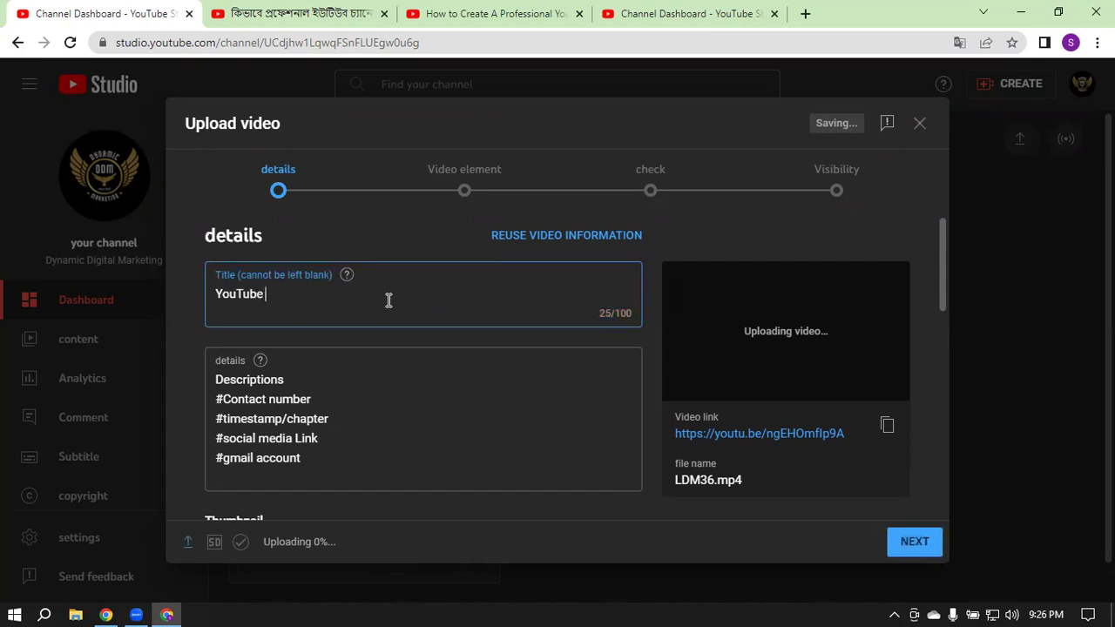
pyautogui.write(' Chanel Create in Se')
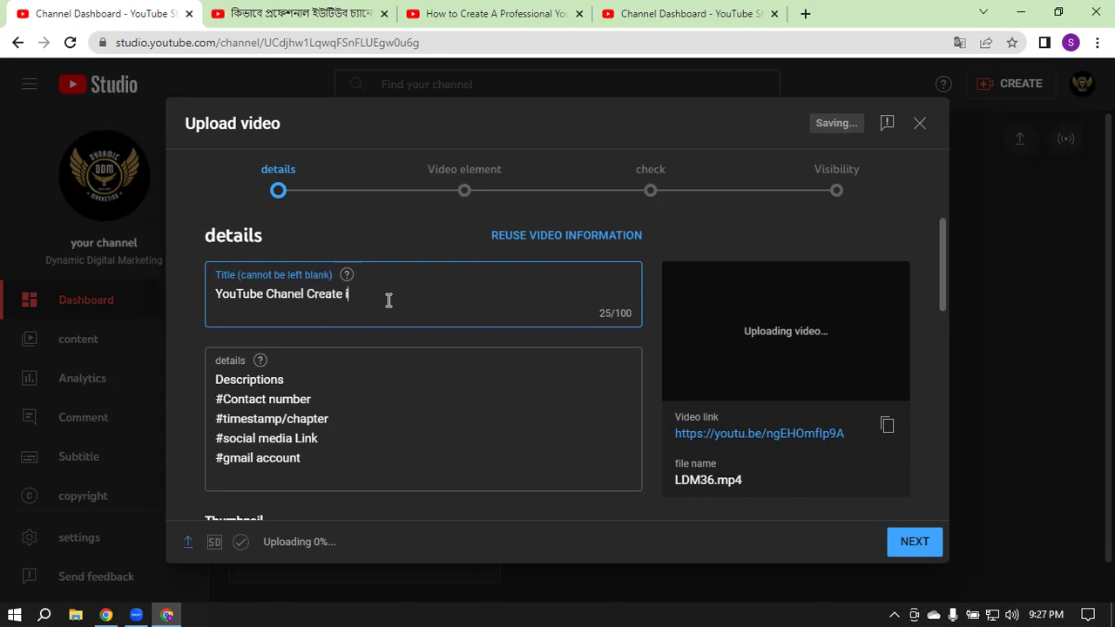
pyautogui.press('BackSpace')
pyautogui.press('BackSpace')
pyautogui.write('Easy')
pyautogui.press('BackSpace')
pyautogui.write('y Way')
pyautogui.write('\\')
pyautogui.press('BackSpace')
pyautogui.write('\\')
pyautogui.press('BackSpace')
pyautogui.write('||')
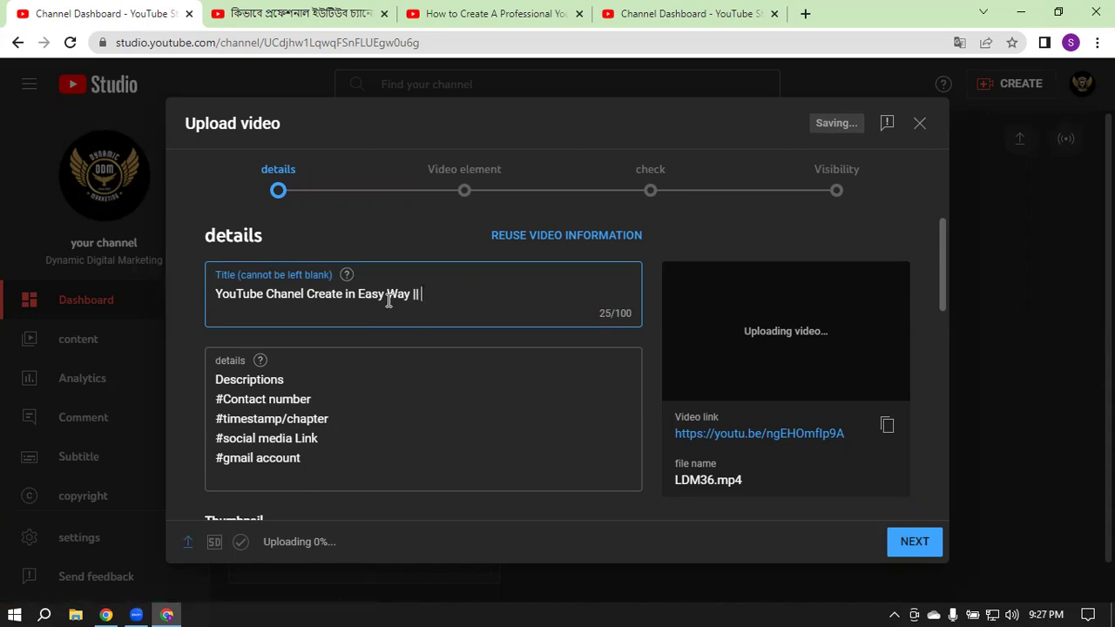
pyautogui.write('youTube channe')
pyautogui.press('BackSpace')
pyautogui.press('BackSpace')
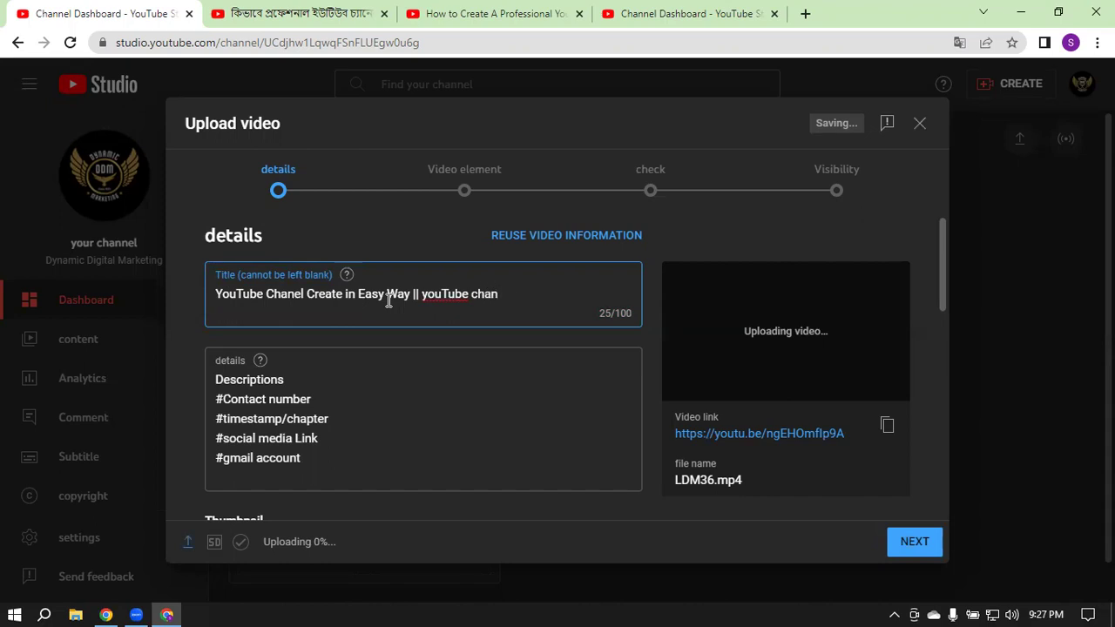
pyautogui.write('eL')
pyautogui.press('BackSpace')
pyautogui.write('l')
pyautogui.moveTo(429, 294); pyautogui.dragTo(521, 295)
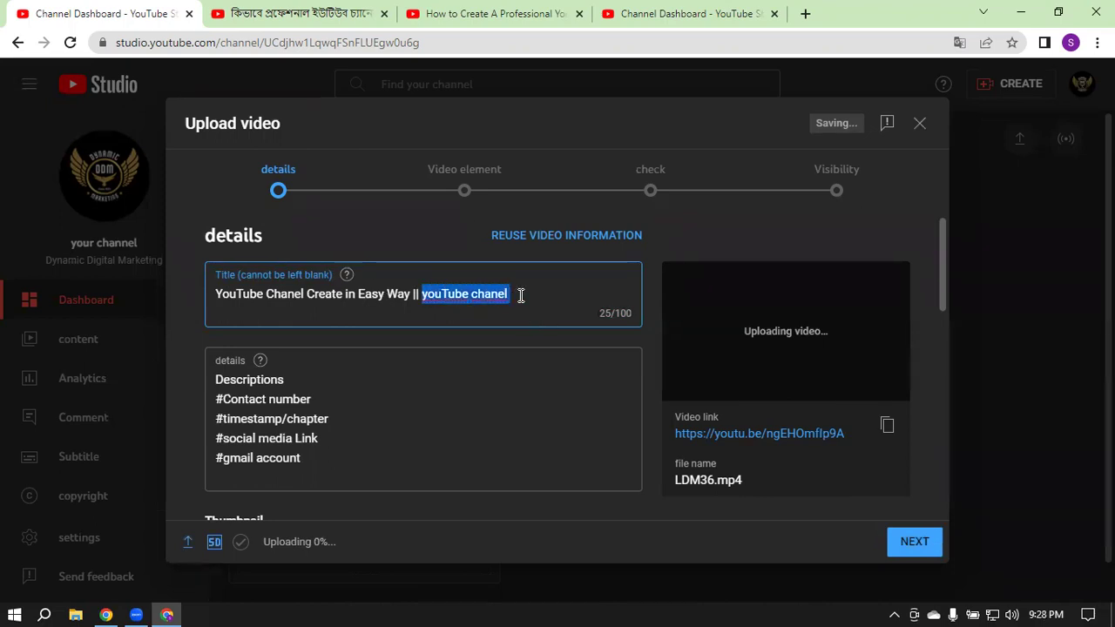
pyautogui.press('BackSpace')
# Step: Append "YouTube Chanel Create 2023 ||" to the video title as a second keyword phrase
pyautogui.write('YouTu')
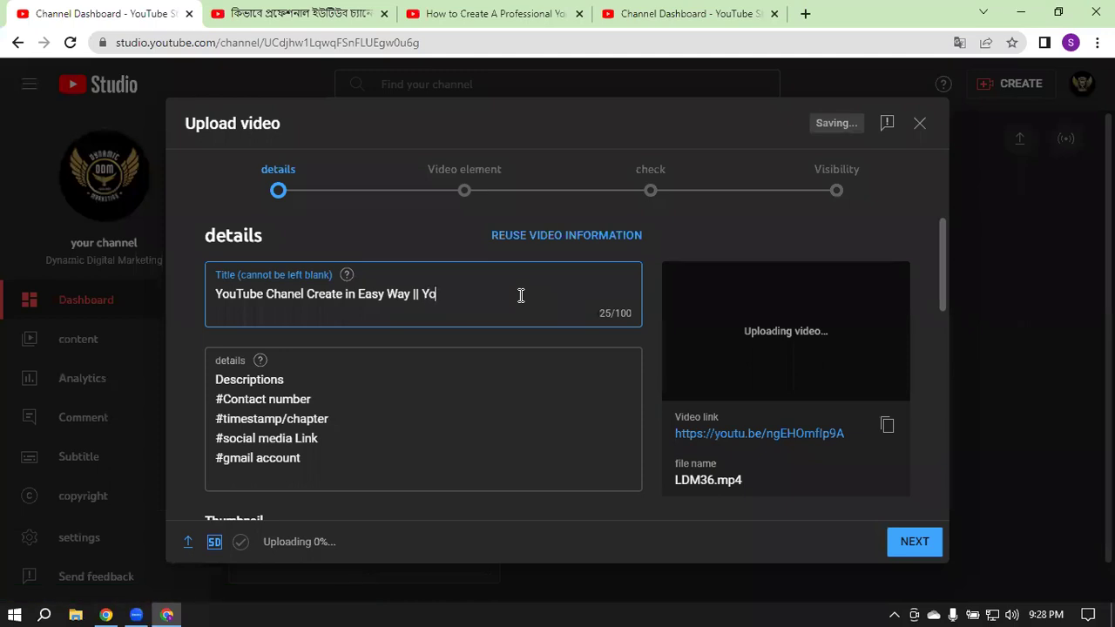
pyautogui.write('be Chanel C')
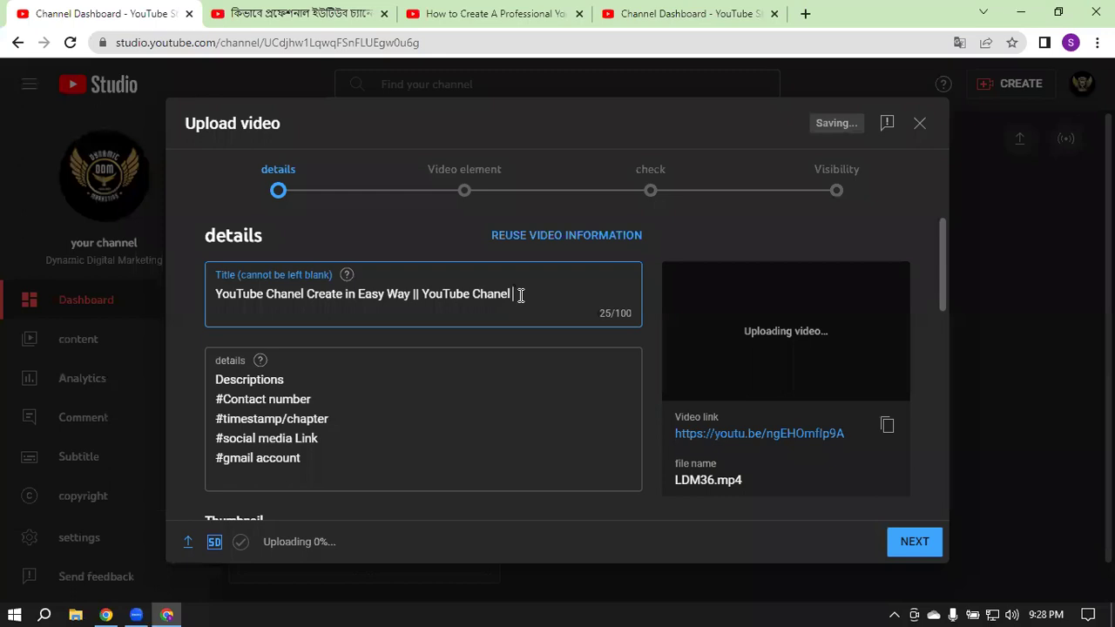
pyautogui.write('reate 20234')
pyautogui.press('BackSpace')
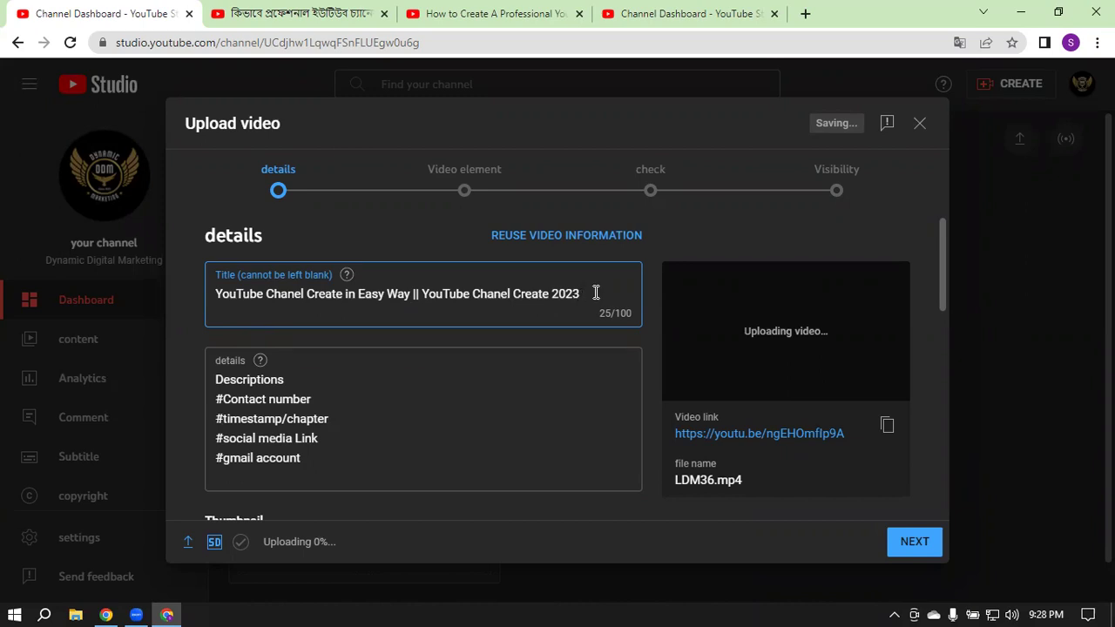
pyautogui.write('||')
# Step: Insert a "||" separator before 2023 in the video title
pyautogui.moveTo(358, 294); pyautogui.dragTo(411, 294)
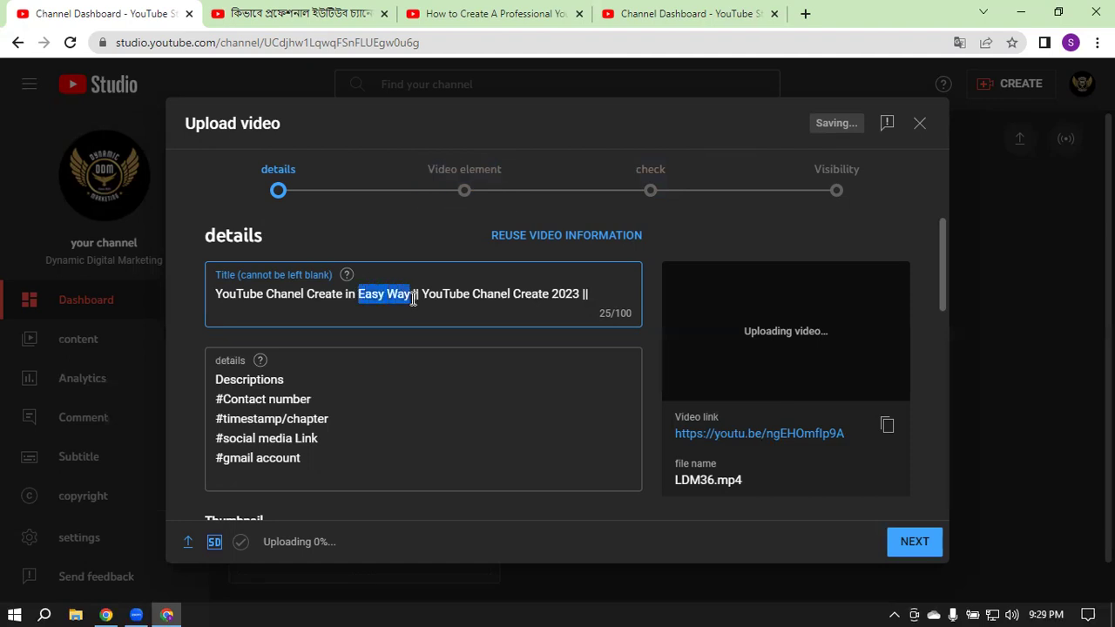
pyautogui.click(614, 286)
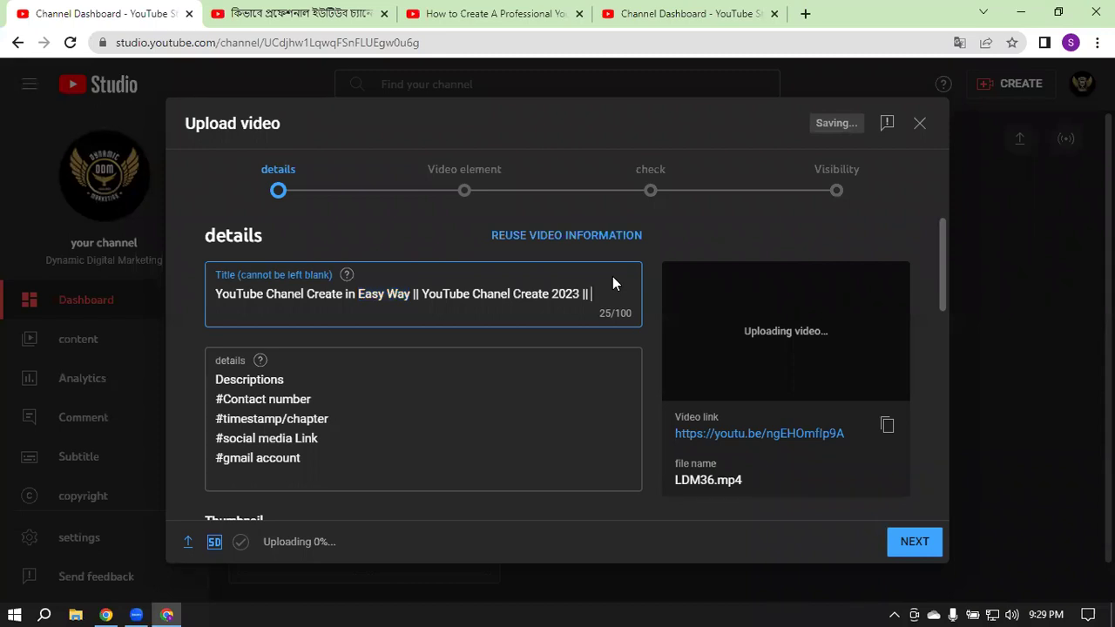
pyautogui.press('Left')
pyautogui.press('Left')
pyautogui.press('Left')
pyautogui.press('Left')
pyautogui.press('Left')
pyautogui.press('Left')
pyautogui.press('Left')
pyautogui.press('Left')
pyautogui.write('||')
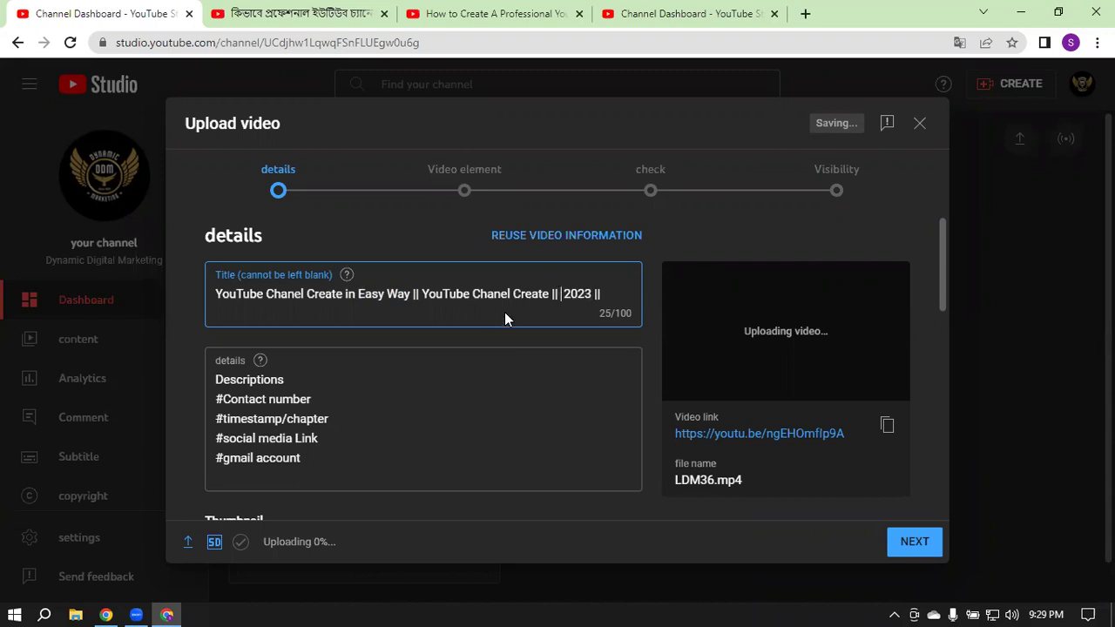
pyautogui.click(632, 291)
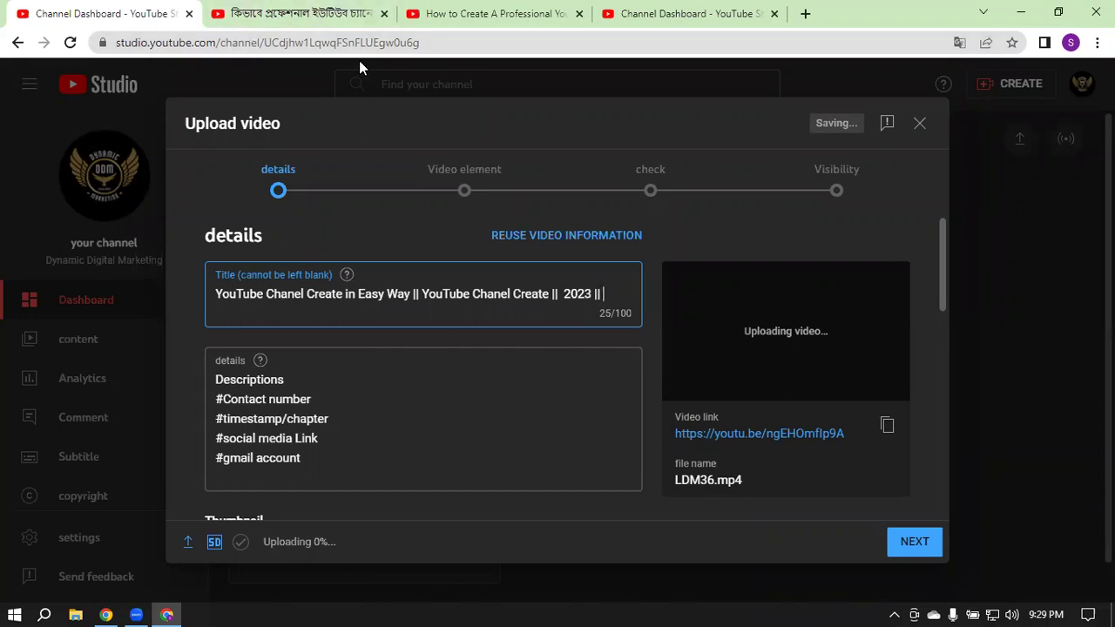
pyautogui.click(307, 383)
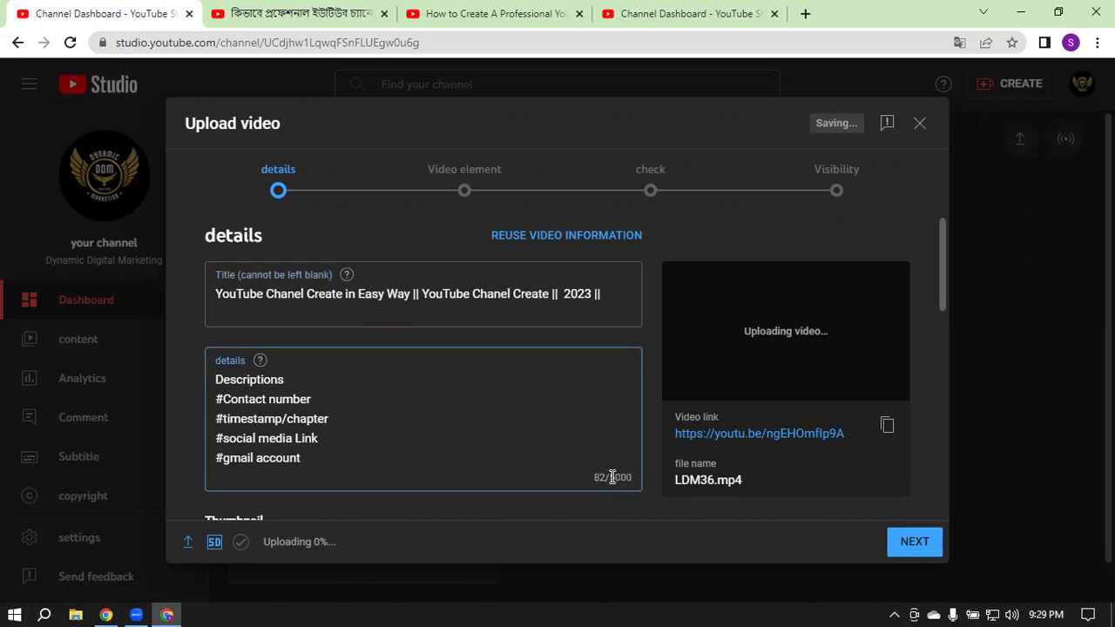
pyautogui.click(453, 426)
pyautogui.click(622, 463)
pyautogui.click(324, 380)
# Step: Switch to the YouTube tab with the professional channel video and search for "pizza recipe" using the suggested query
pyautogui.click(475, 10)
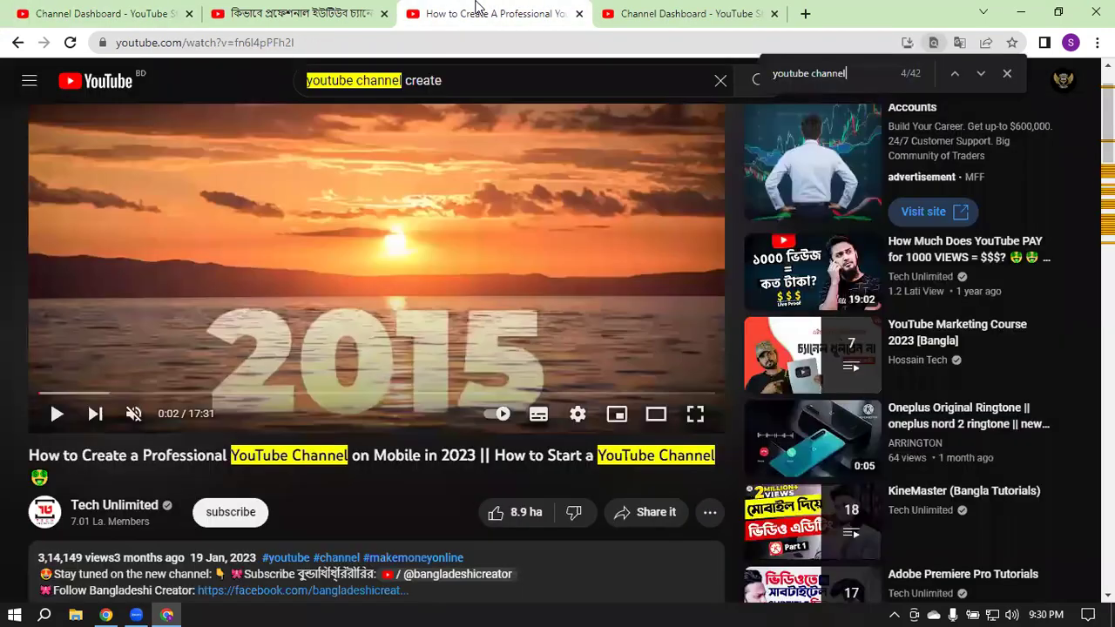
pyautogui.click(720, 80)
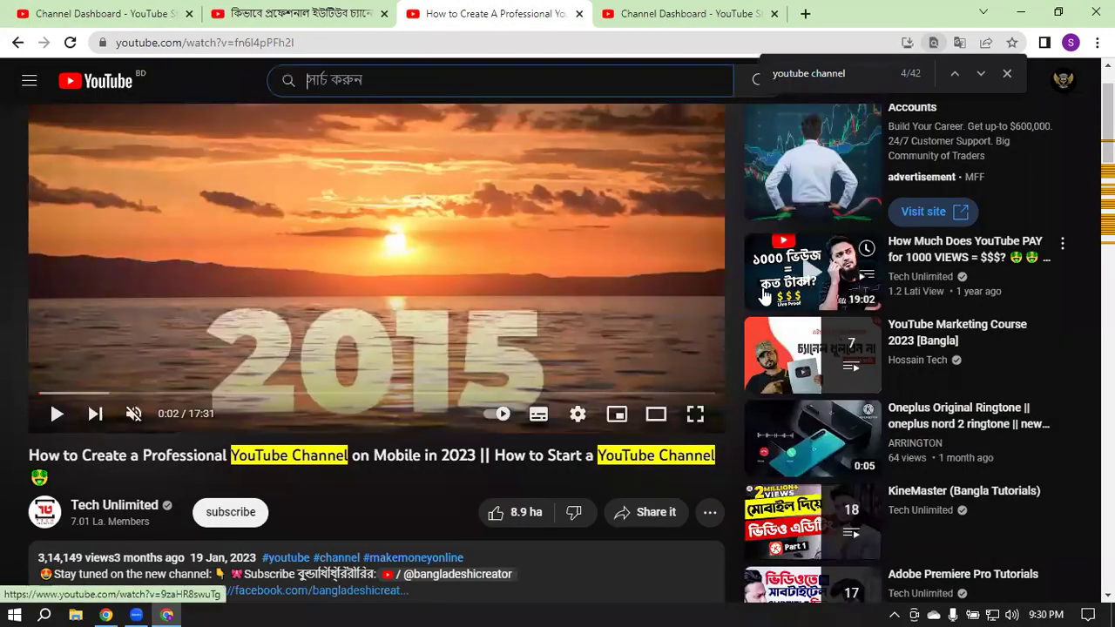
pyautogui.write('pizz')
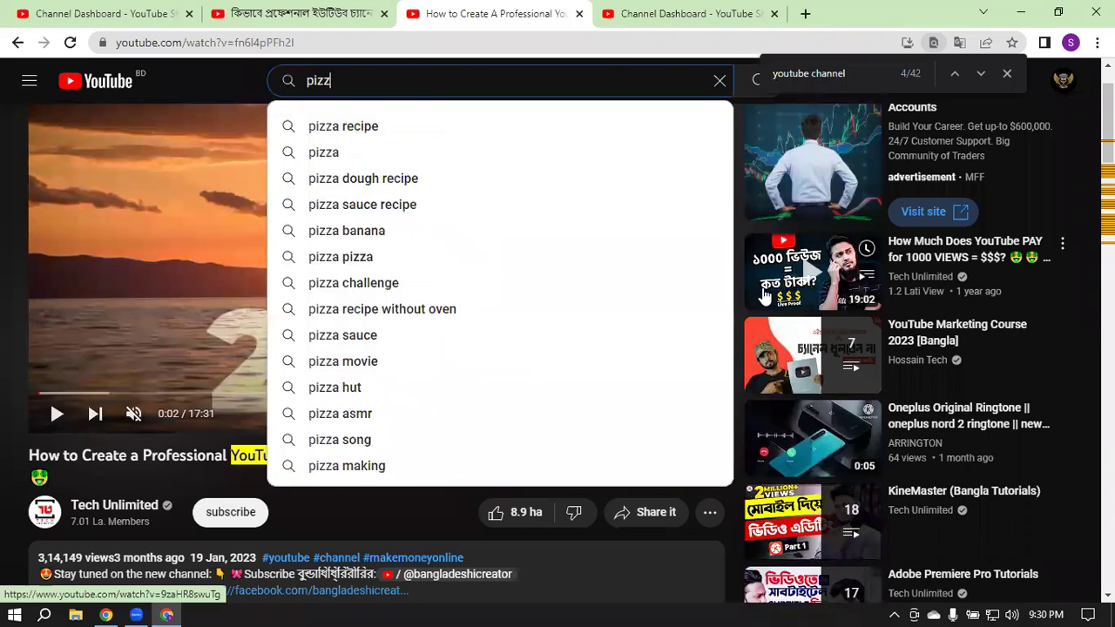
pyautogui.write('a')
pyautogui.press('Down')
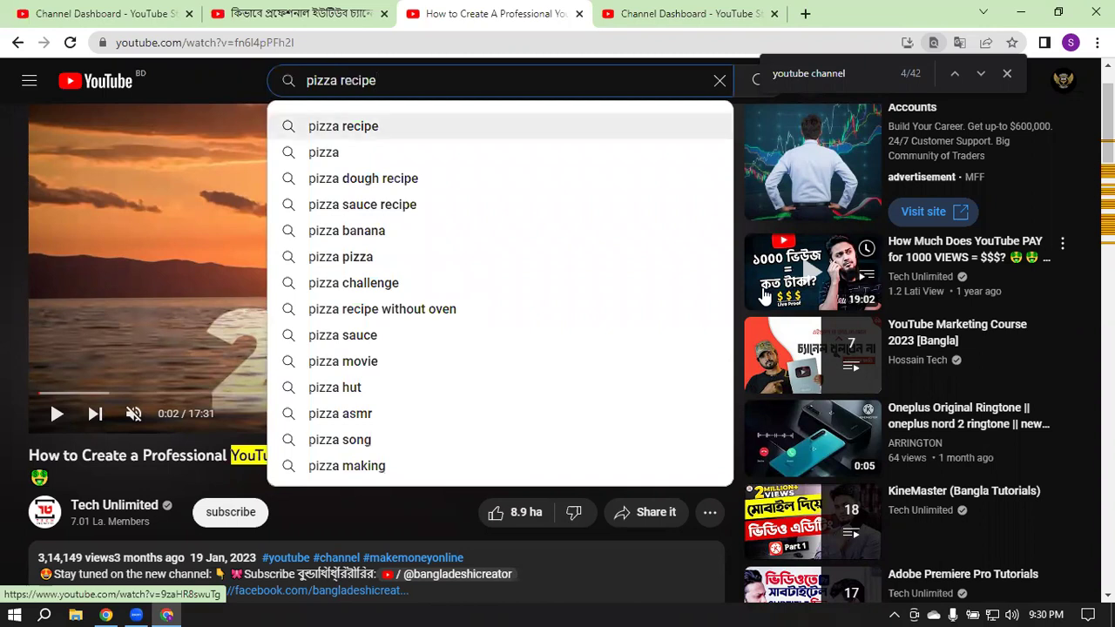
pyautogui.press('Return')
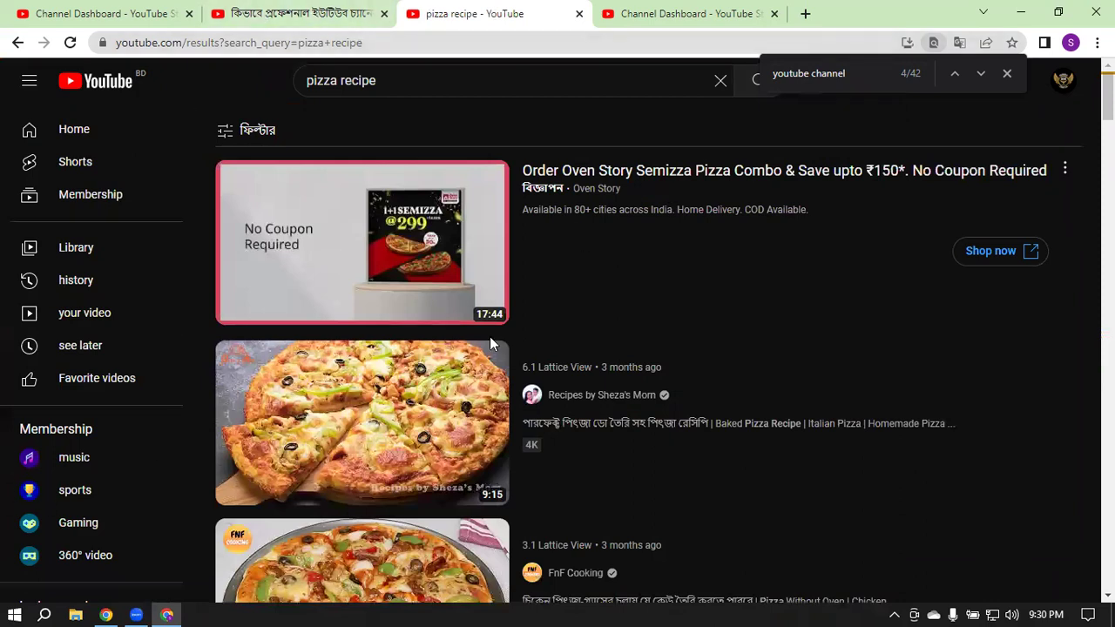
# Step: Examine how the pizza recipe search results use the searched keyword in their thumbnails and description excerpts
pyautogui.scroll(-1, 881, 419)
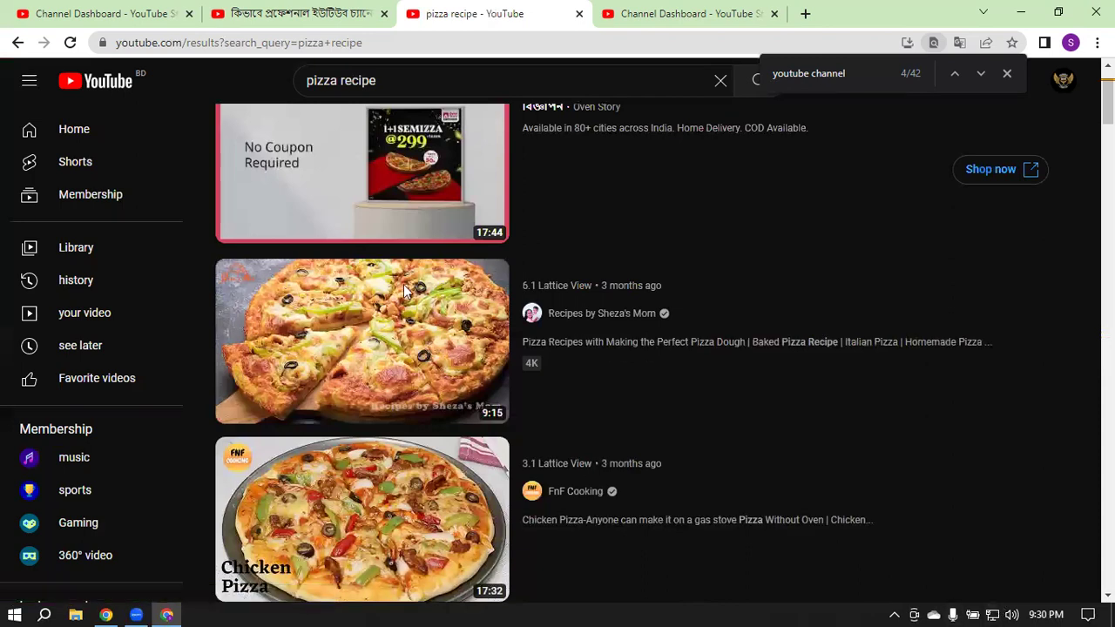
pyautogui.scroll(-2, 845, 266)
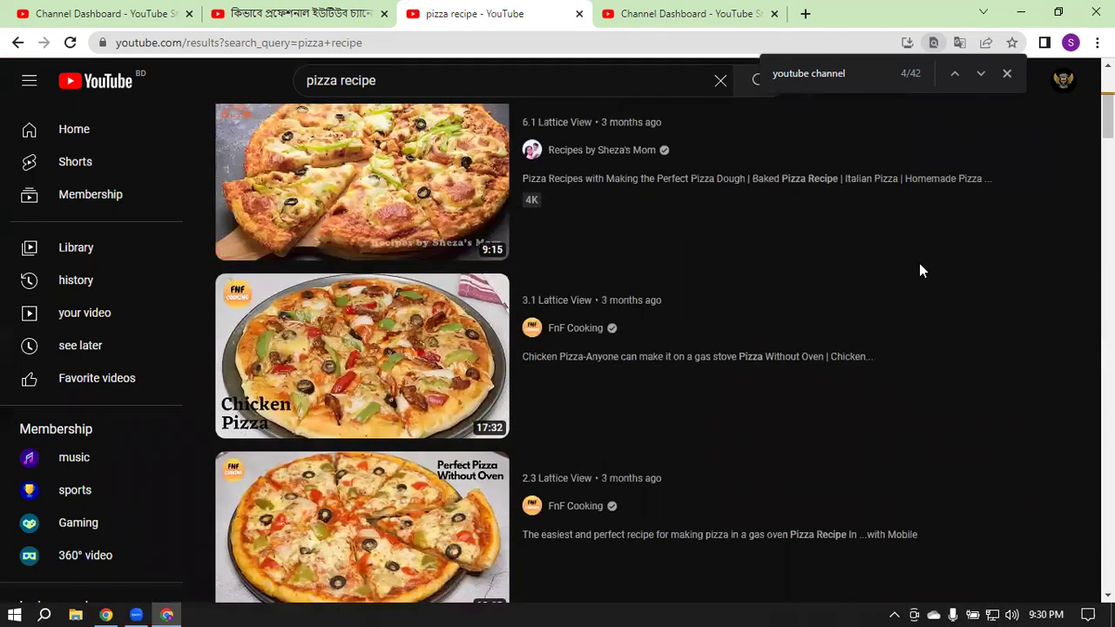
pyautogui.scroll(-1, 921, 270)
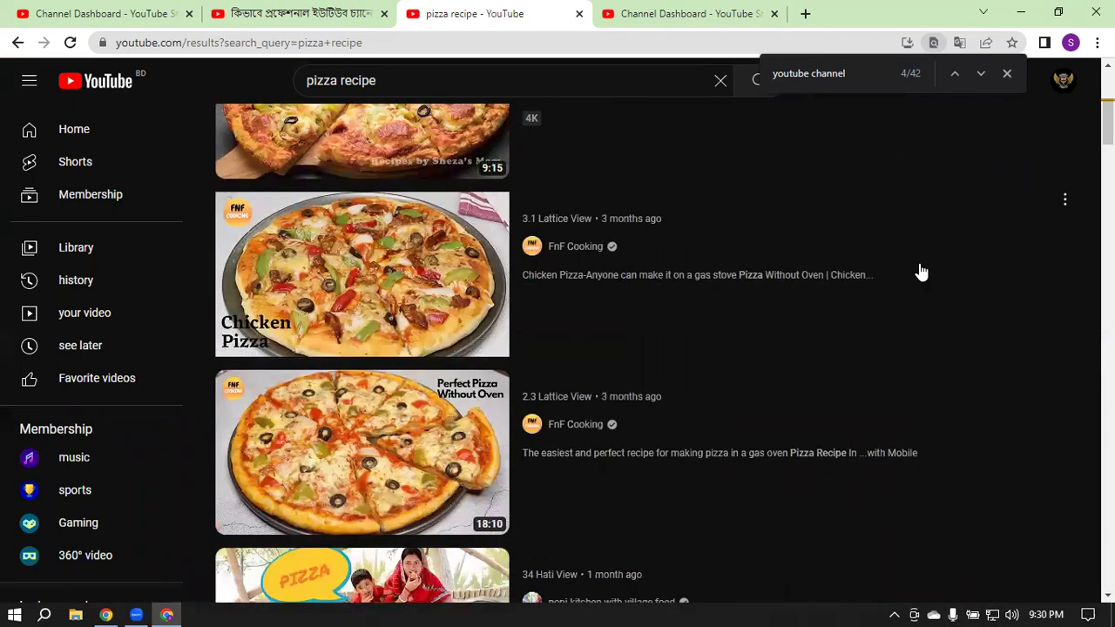
pyautogui.moveTo(920, 272)
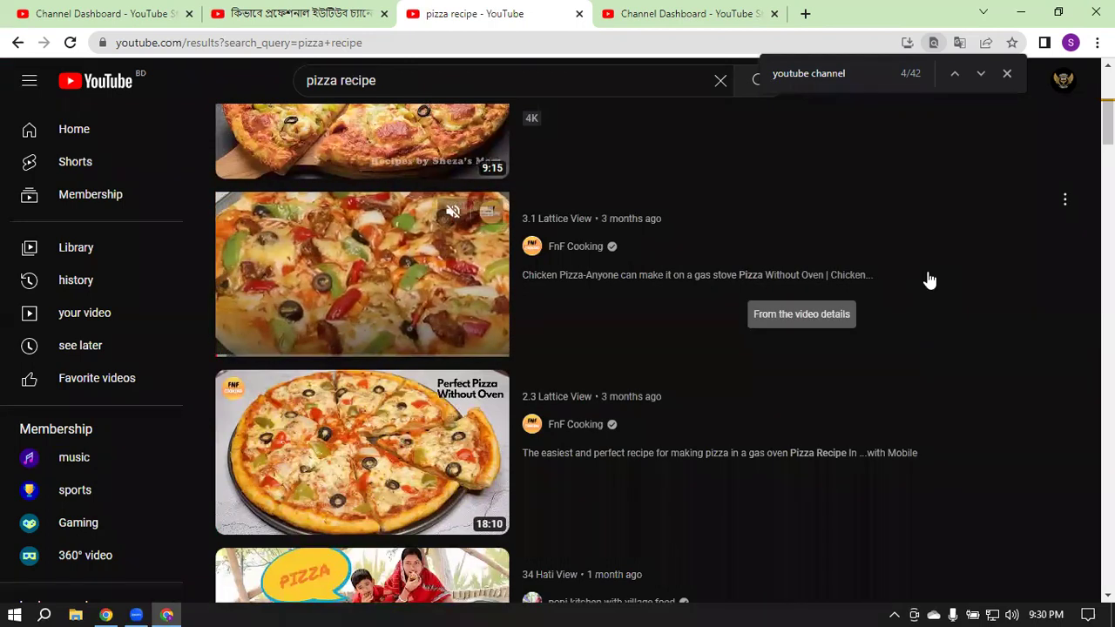
pyautogui.scroll(-2, 929, 279)
pyautogui.scroll(-3, 929, 279)
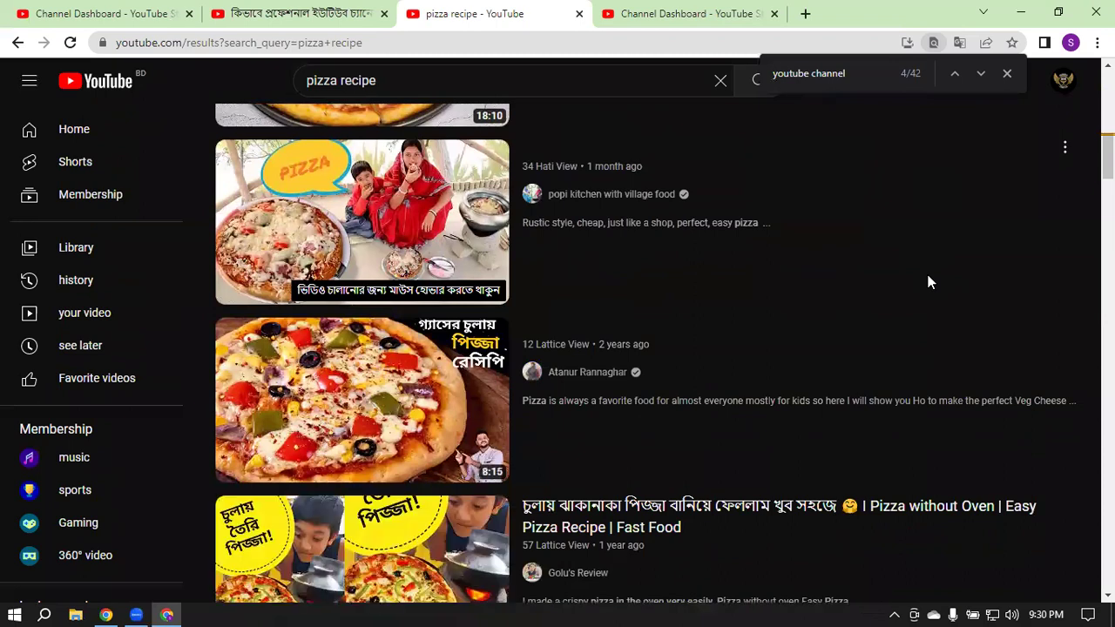
pyautogui.scroll(5, 930, 282)
pyautogui.scroll(2, 1028, 241)
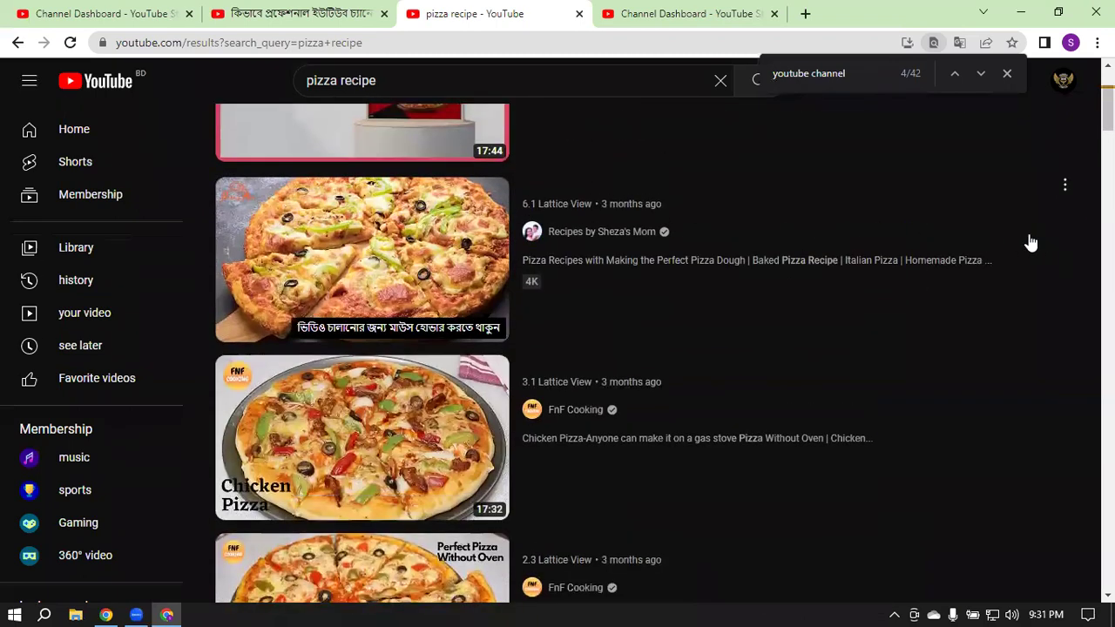
pyautogui.scroll(2, 1060, 249)
pyautogui.scroll(-2, 488, 403)
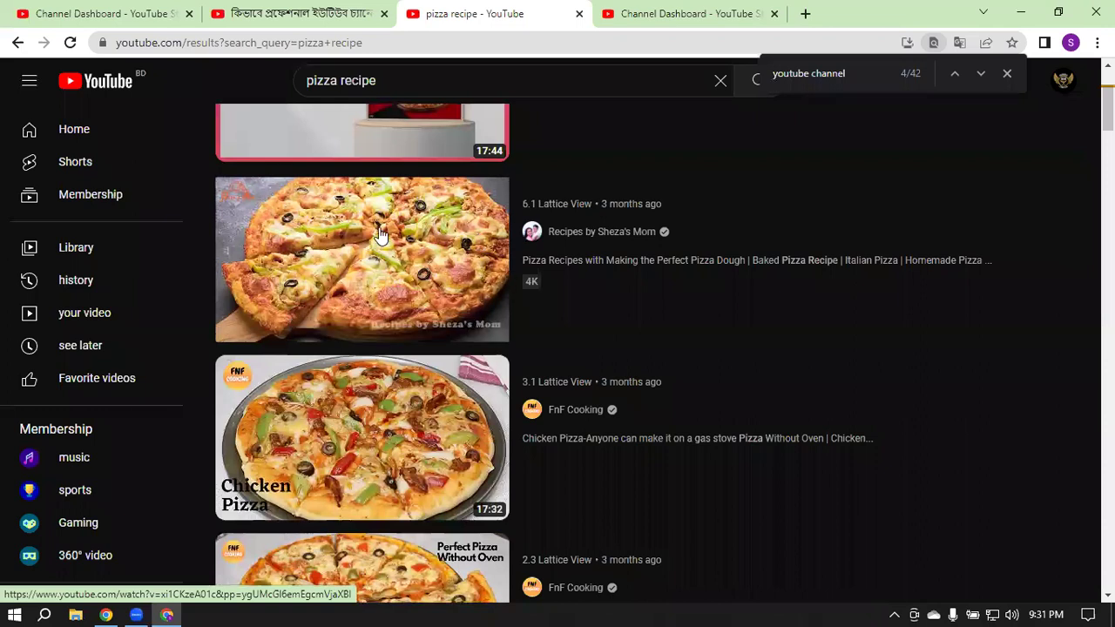
pyautogui.doubleClick(389, 76)
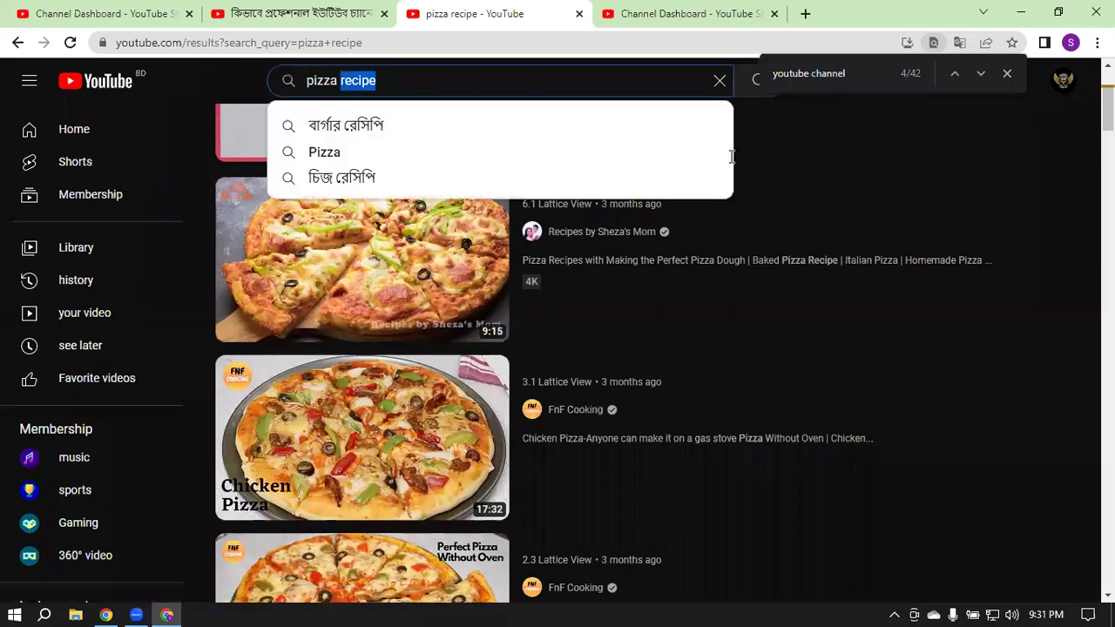
pyautogui.click(906, 181)
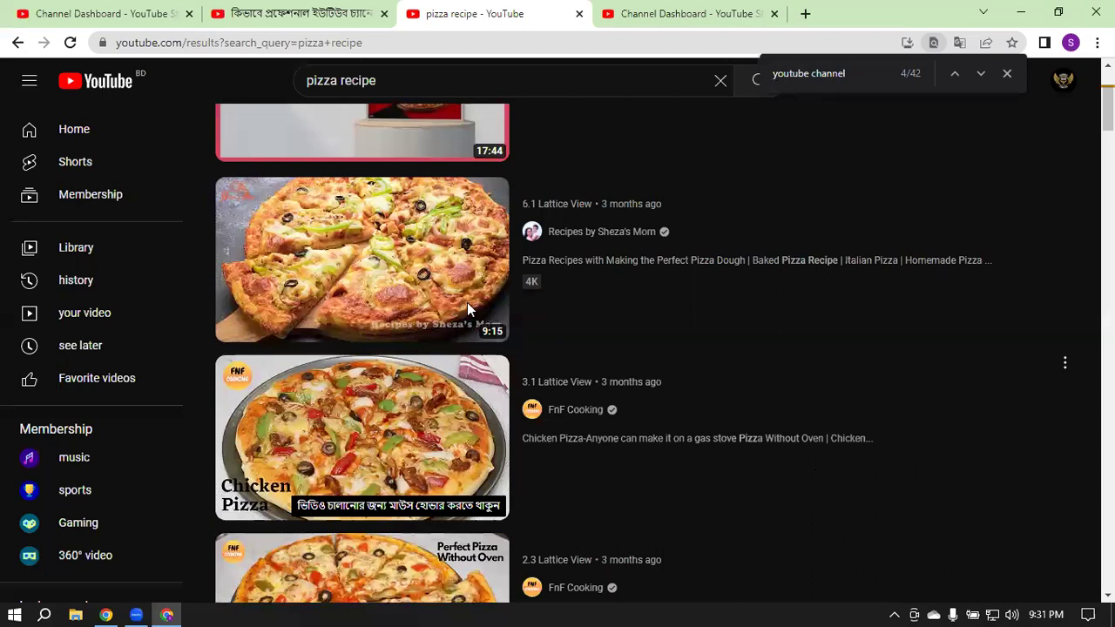
# Step: Open the first non-sponsored pizza recipe video, read through its full description and hashtags, and pause the playback
pyautogui.click(347, 270)
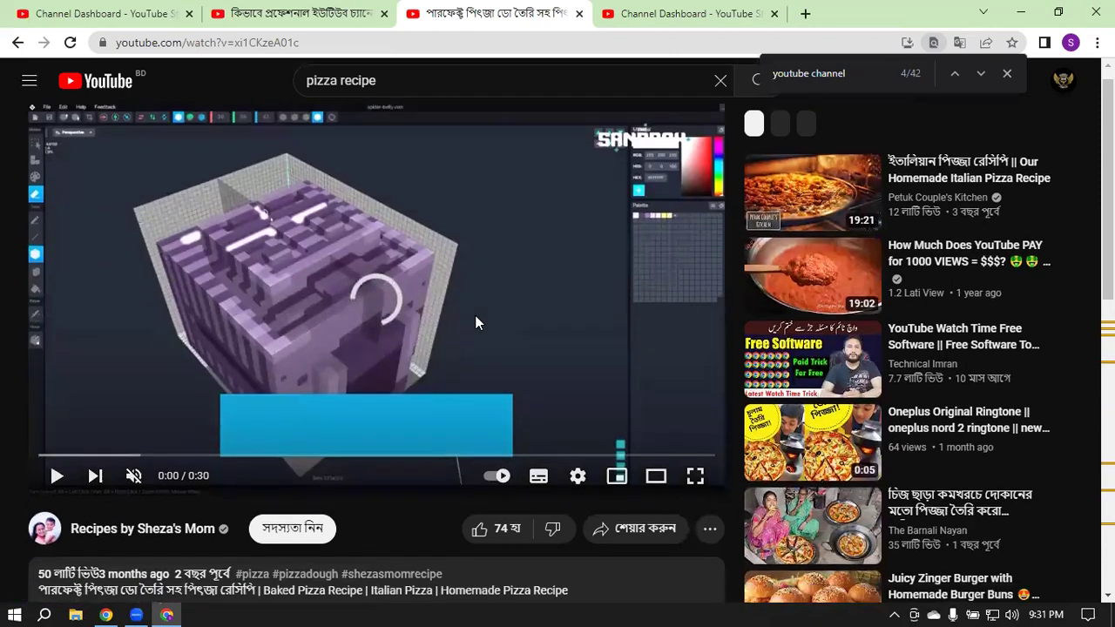
pyautogui.scroll(-2, 475, 319)
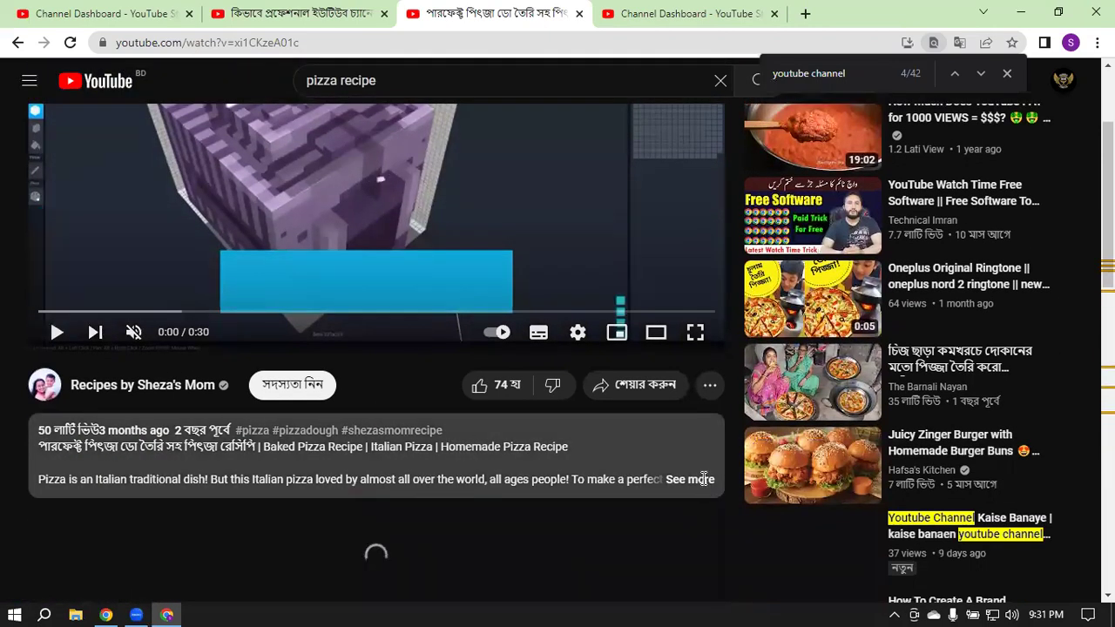
pyautogui.click(711, 484)
pyautogui.scroll(-1, 332, 464)
pyautogui.scroll(-6, 366, 444)
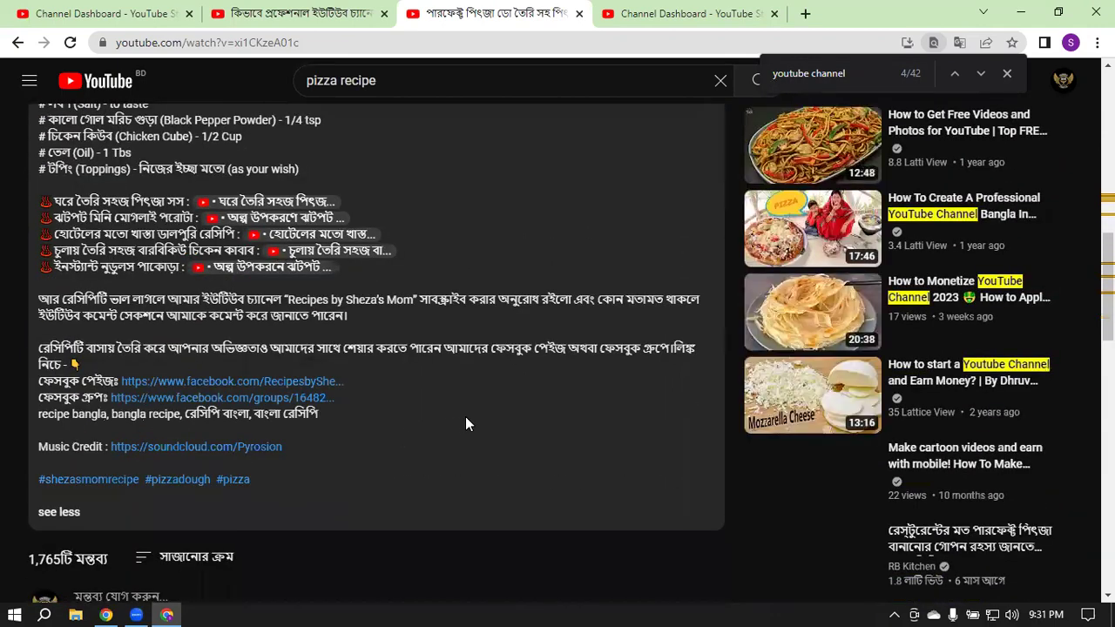
pyautogui.scroll(-2, 465, 416)
pyautogui.scroll(1, 465, 416)
pyautogui.scroll(5, 466, 417)
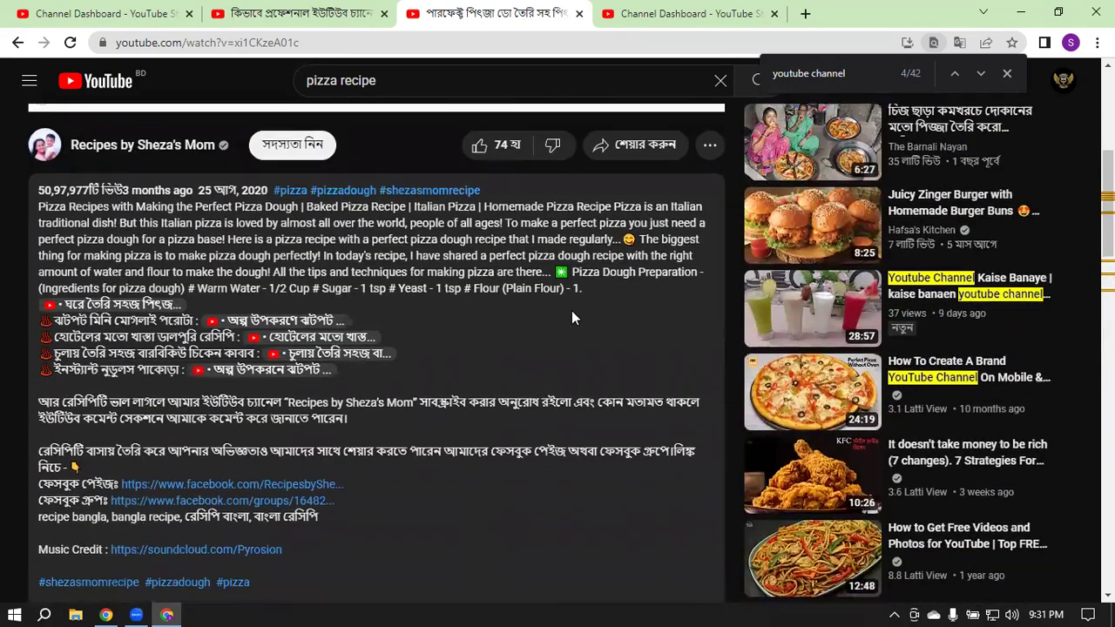
pyautogui.scroll(1, 596, 329)
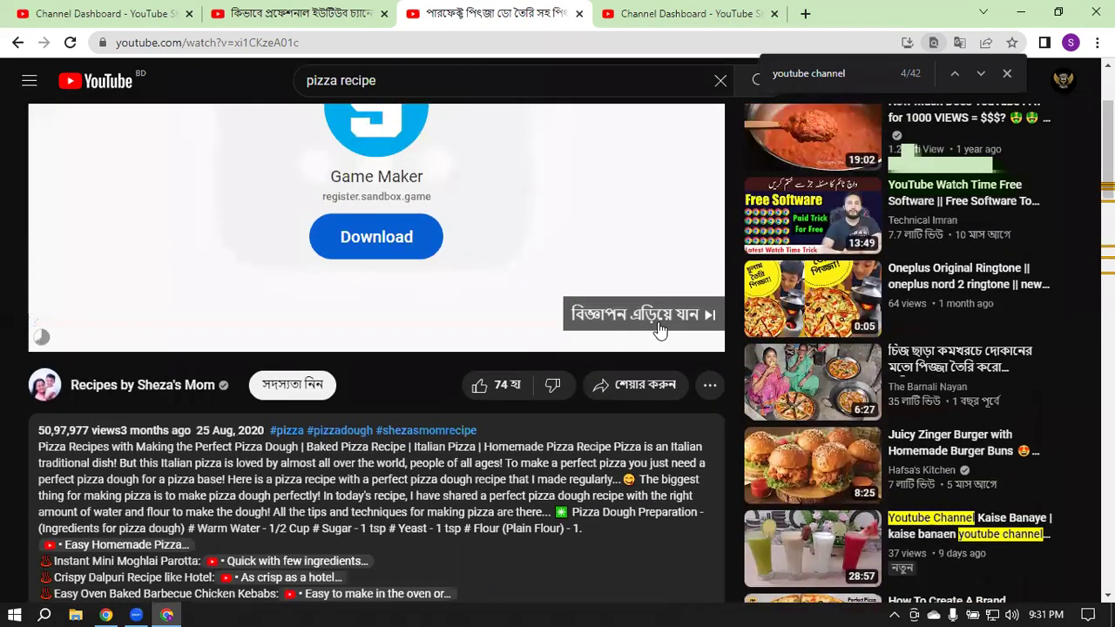
pyautogui.scroll(2, 532, 295)
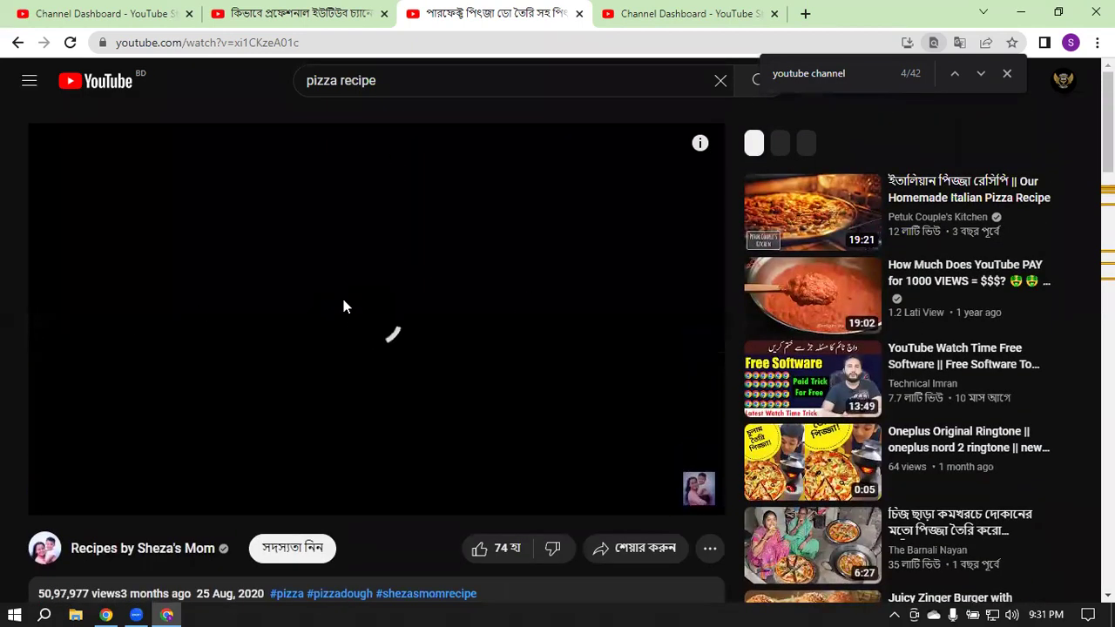
pyautogui.click(328, 345)
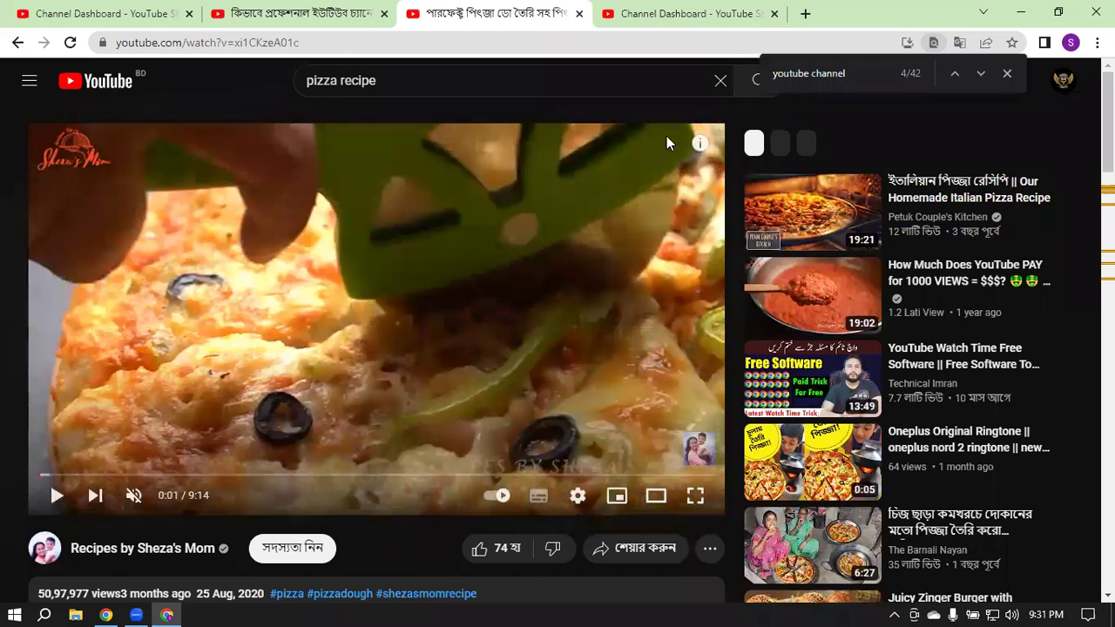
# Step: Search the open video page for "Pizza recipe" and examine where the phrase is used in the description
pyautogui.hotkey('shift', 'Left')
pyautogui.hotkey('shift', 'Left')
pyautogui.hotkey('shift', 'Left')
pyautogui.hotkey('shift', 'Left')
pyautogui.hotkey('shift', 'Left')
pyautogui.hotkey('shift', 'Left')
pyautogui.hotkey('shift', 'Left')
pyautogui.hotkey('shift', 'Left')
pyautogui.hotkey('shift', 'Left')
pyautogui.hotkey('shift', 'Left')
pyautogui.hotkey('shift', 'Left')
pyautogui.hotkey('shift', 'Left')
pyautogui.hotkey('shift', 'Left')
pyautogui.hotkey('shift', 'Left')
pyautogui.hotkey('shift', 'Left')
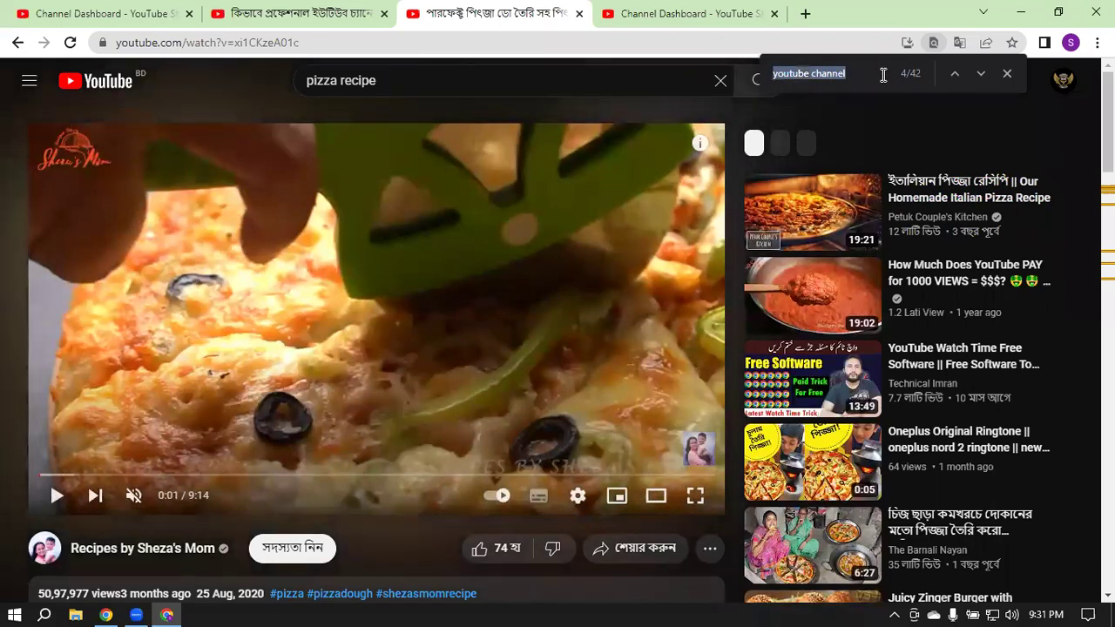
pyautogui.write('Pizza ')
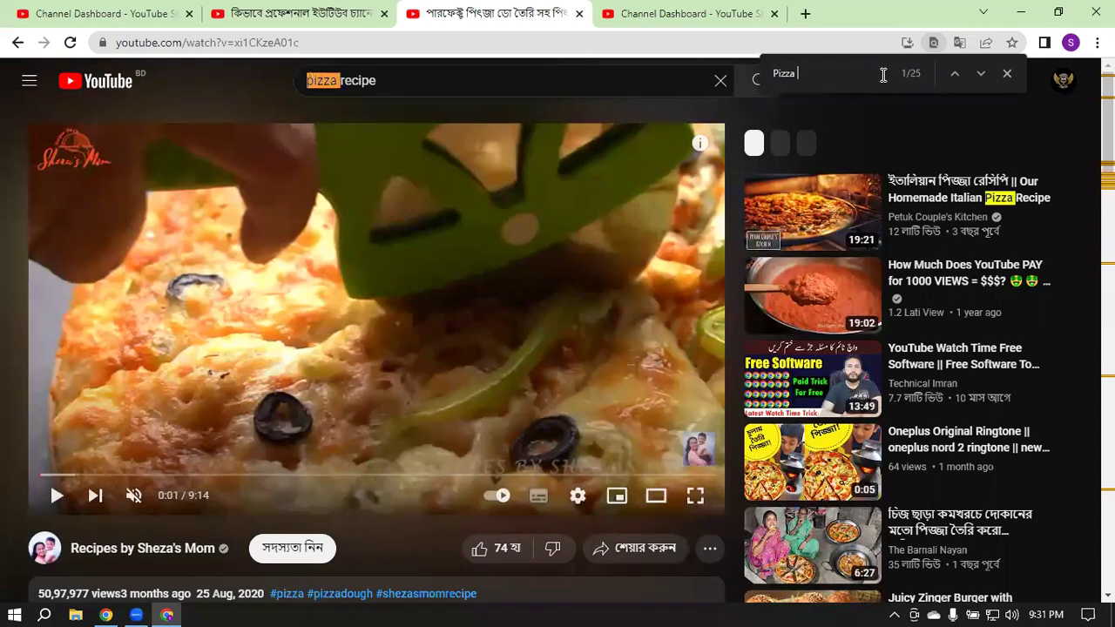
pyautogui.write('re')
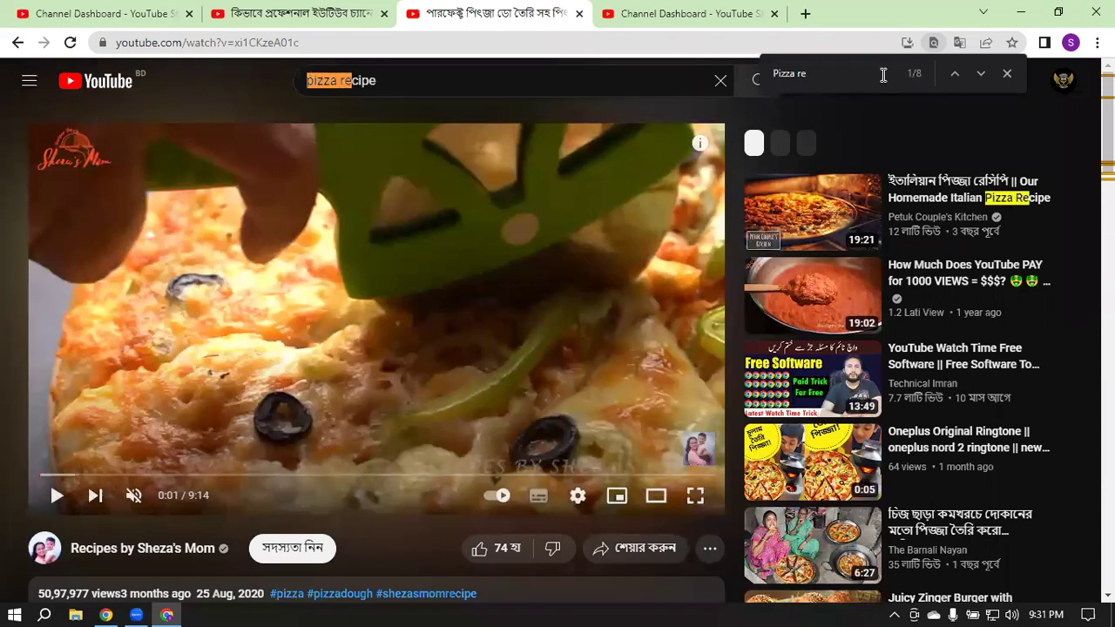
pyautogui.write('cip')
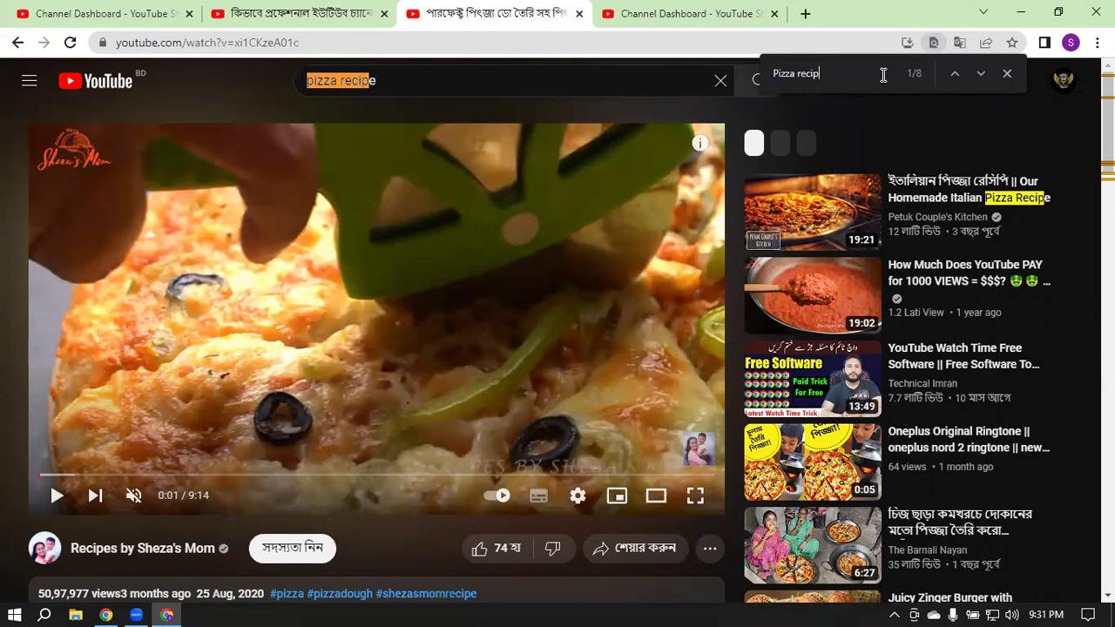
pyautogui.write('e')
pyautogui.scroll(-3, 598, 248)
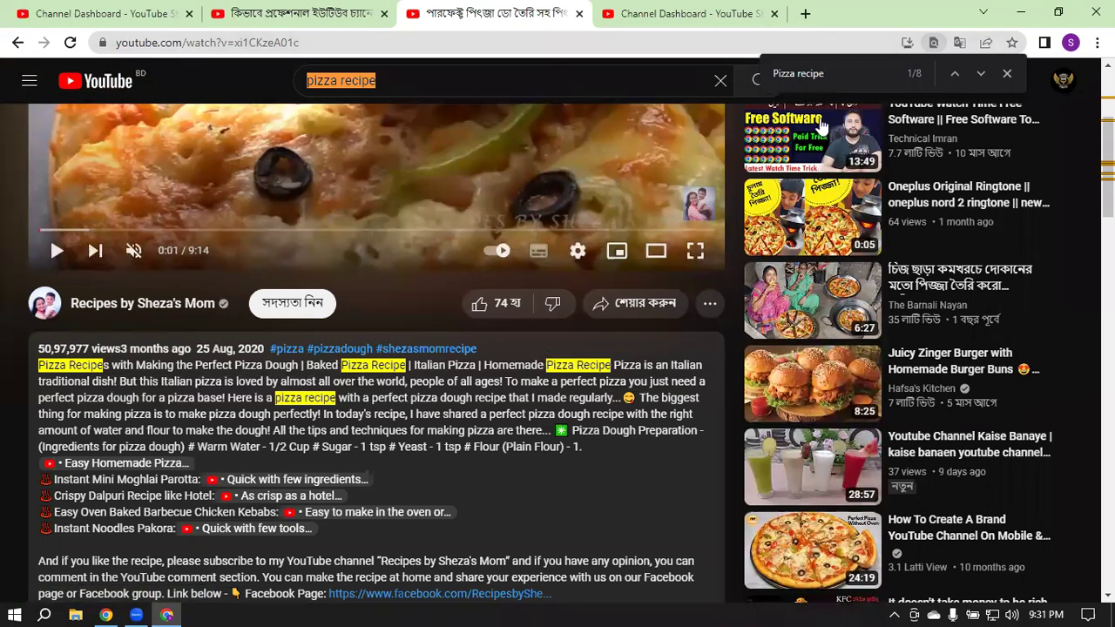
pyautogui.scroll(-1, 477, 344)
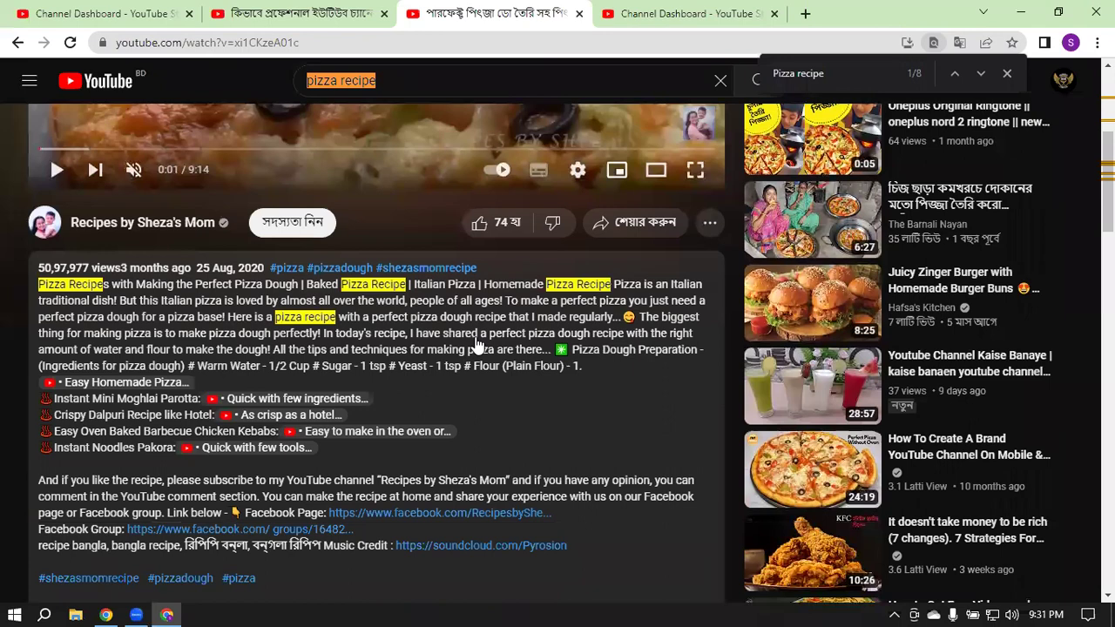
pyautogui.scroll(-3, 478, 344)
pyautogui.scroll(2, 326, 325)
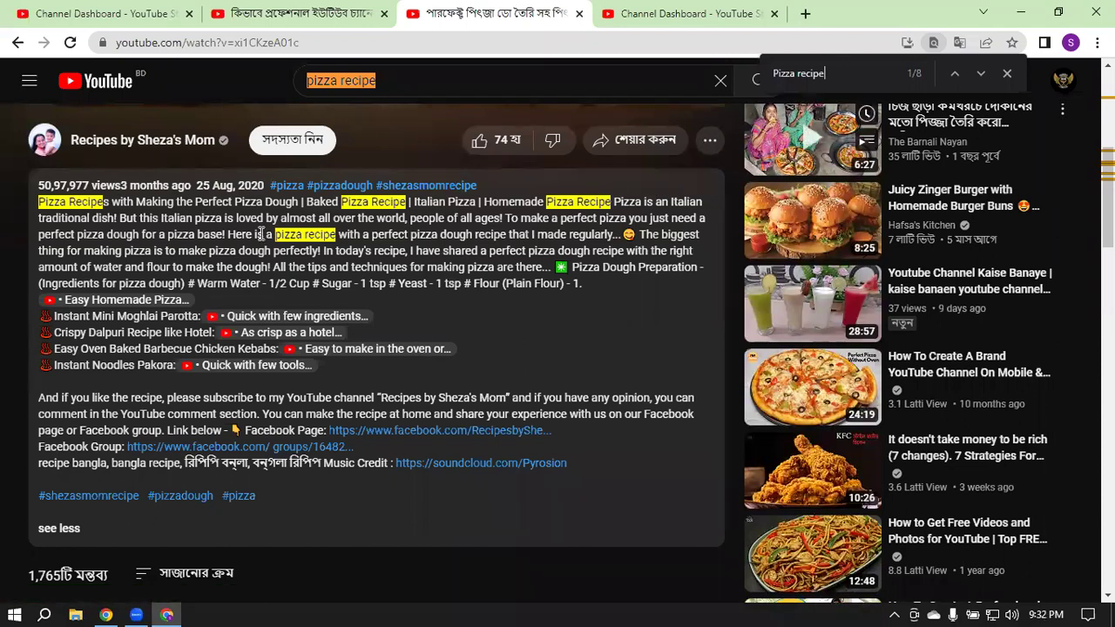
pyautogui.scroll(2, 261, 233)
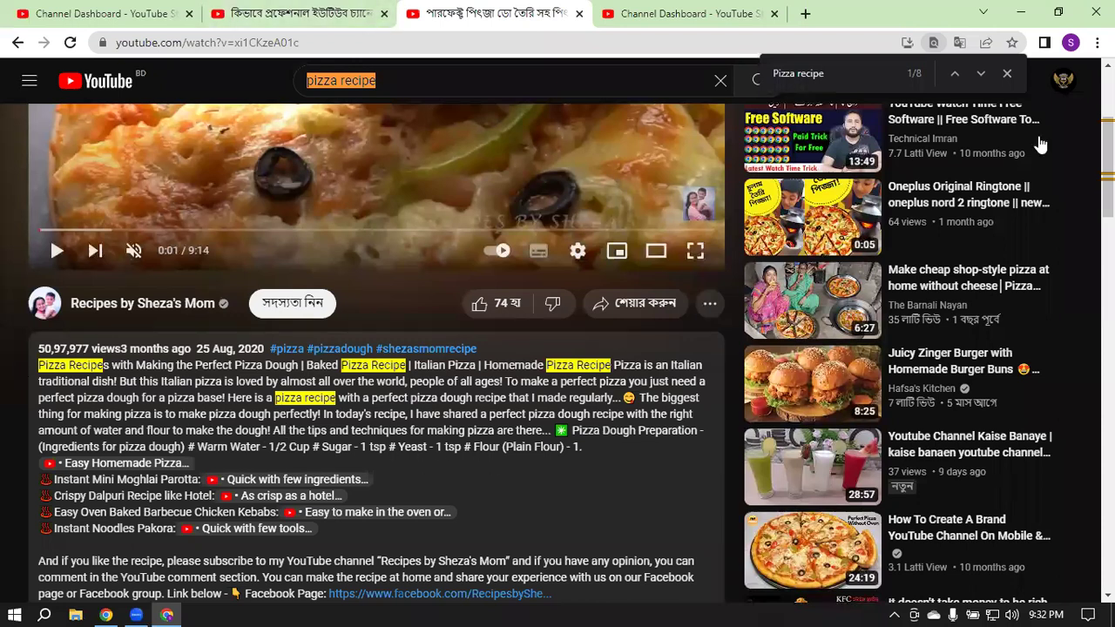
# Step: Shorten the page search to "Pizza" and review how the description and hashtags use the word
pyautogui.doubleClick(804, 73)
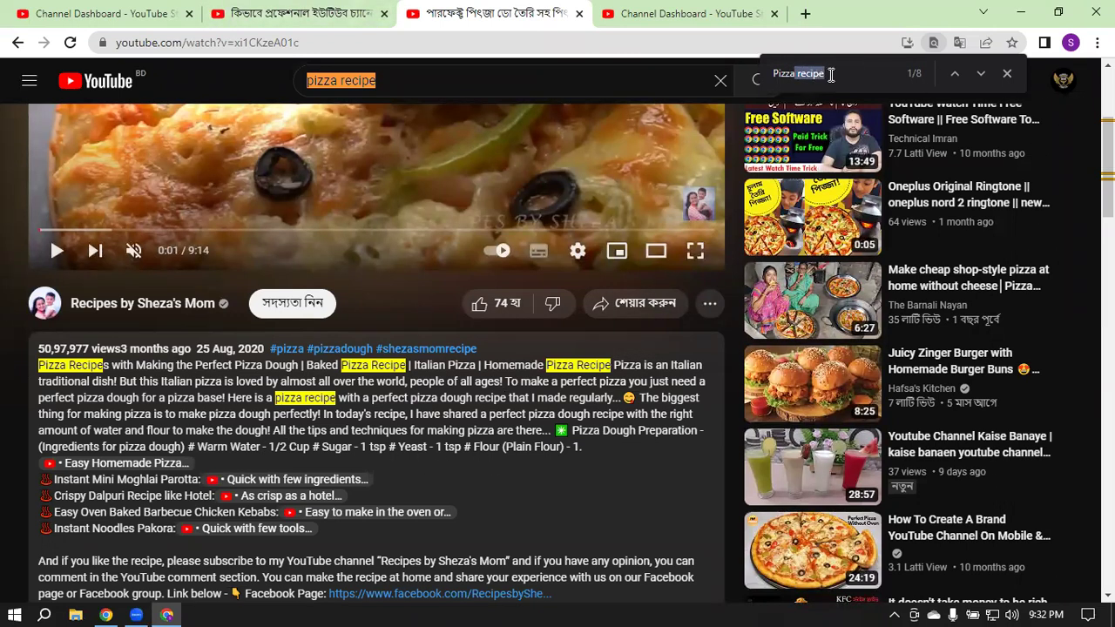
pyautogui.press('BackSpace')
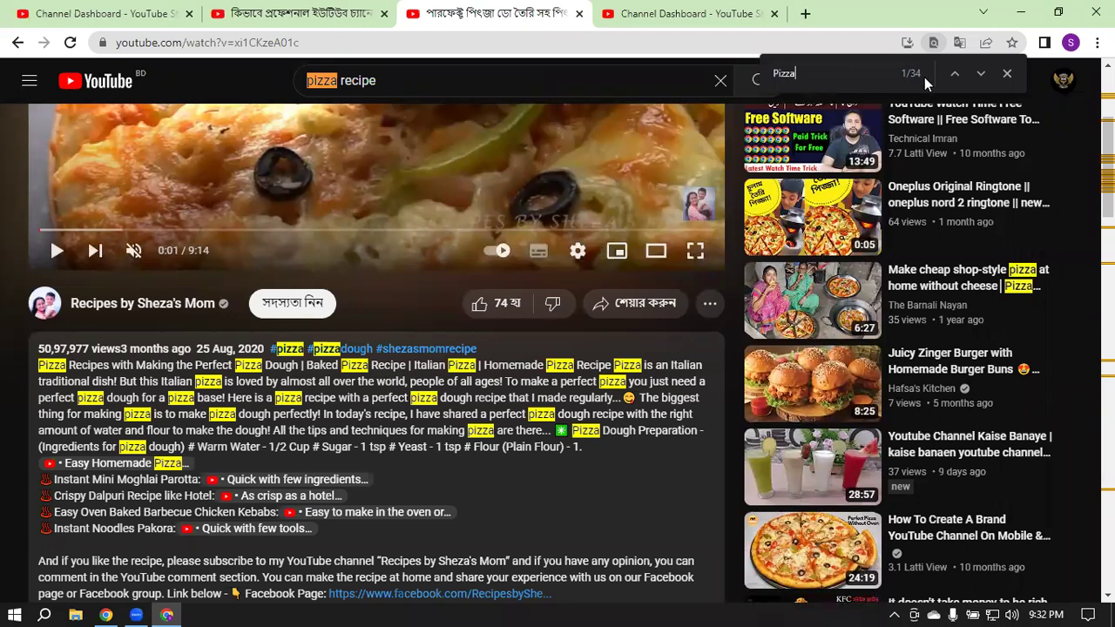
pyautogui.scroll(-1, 303, 334)
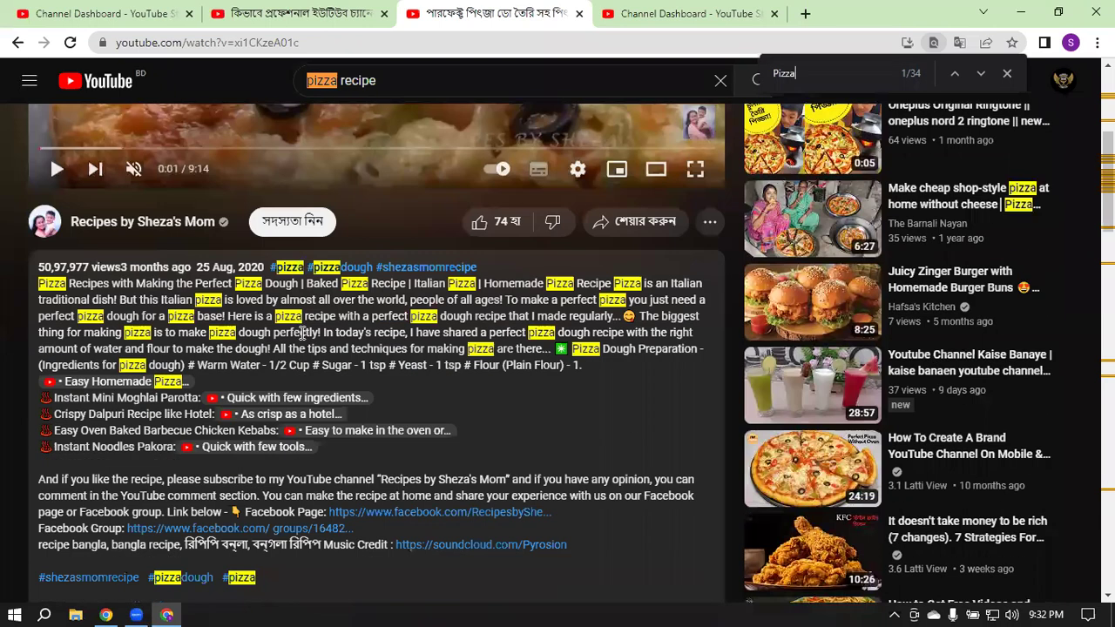
pyautogui.scroll(4, 302, 334)
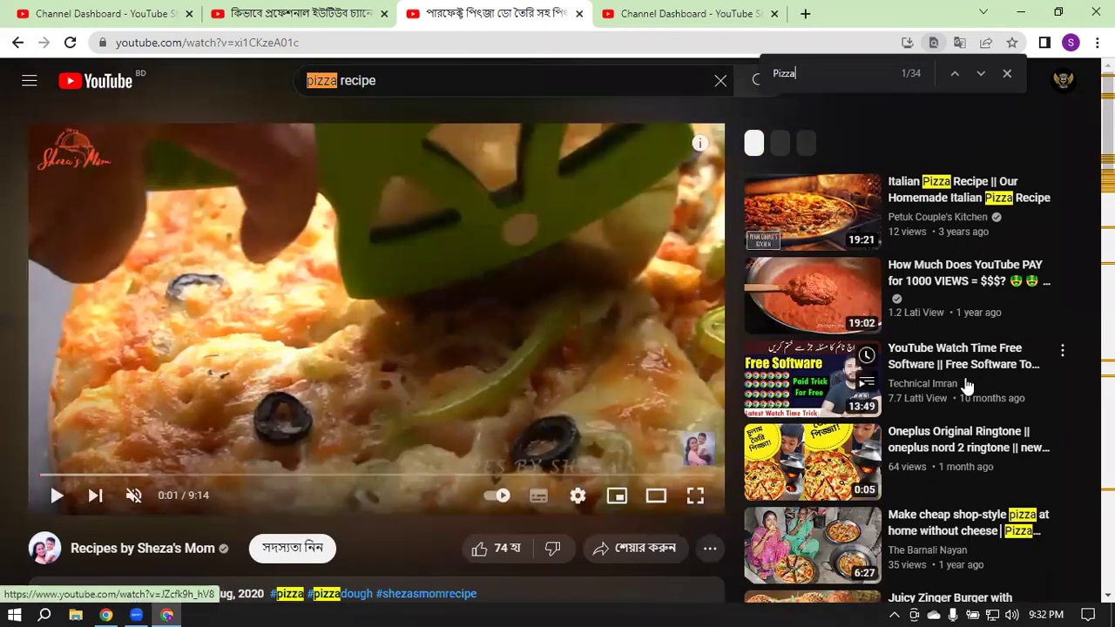
# Step: Examine the "Pizza" matches in the viewer comments and suggested videos, and review the opening description paragraph
pyautogui.scroll(-4, 965, 386)
pyautogui.scroll(-15, 965, 386)
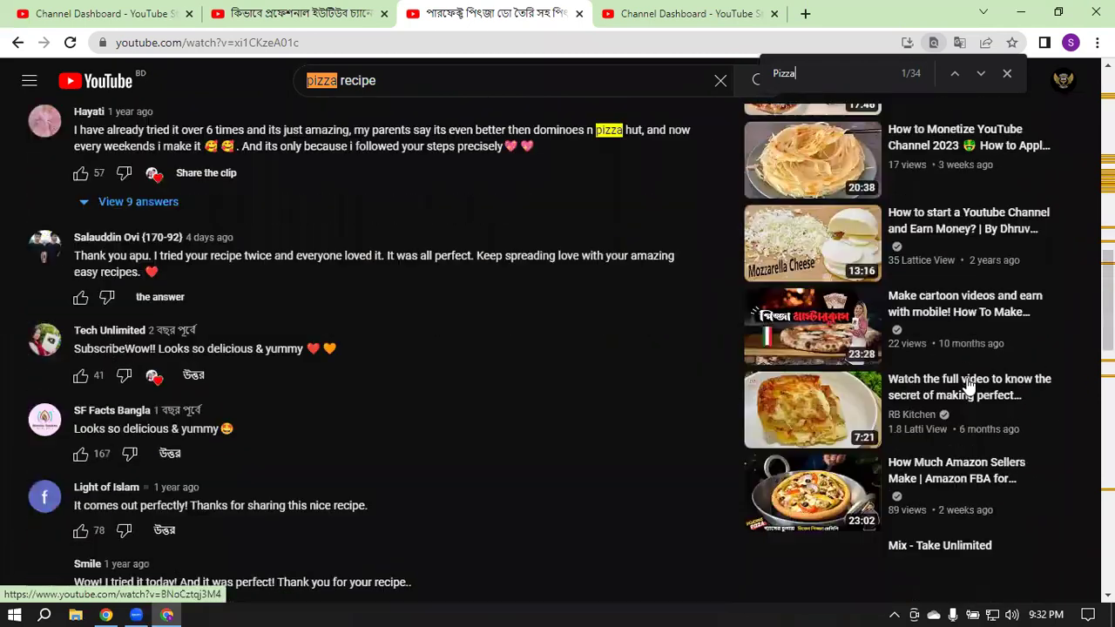
pyautogui.scroll(-5, 400, 369)
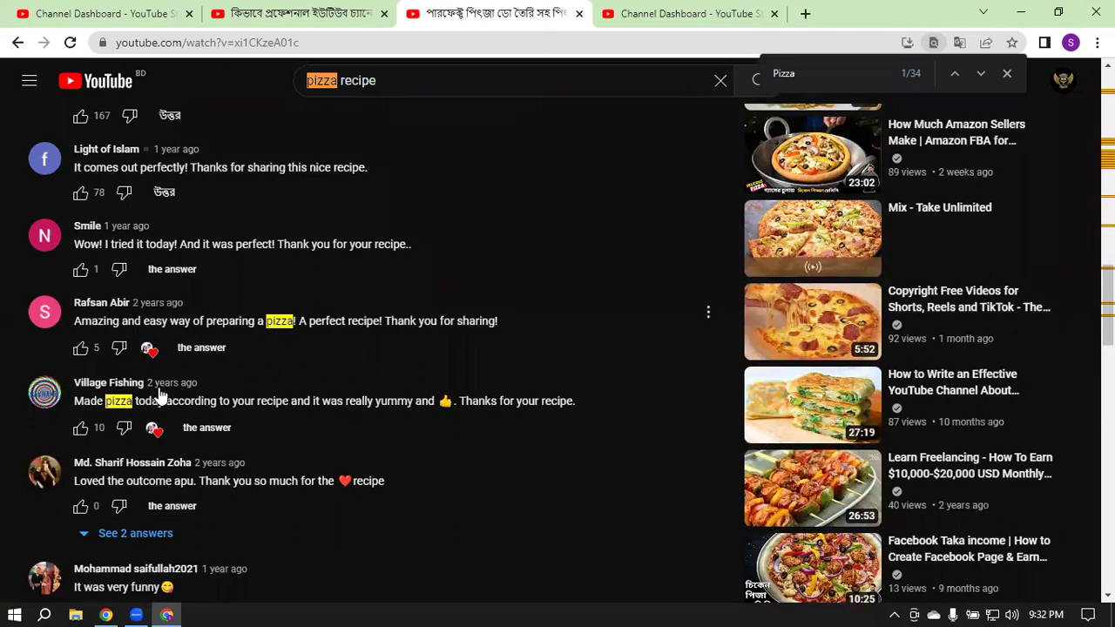
pyautogui.scroll(5, 375, 368)
pyautogui.scroll(-3, 230, 369)
pyautogui.scroll(-4, 188, 429)
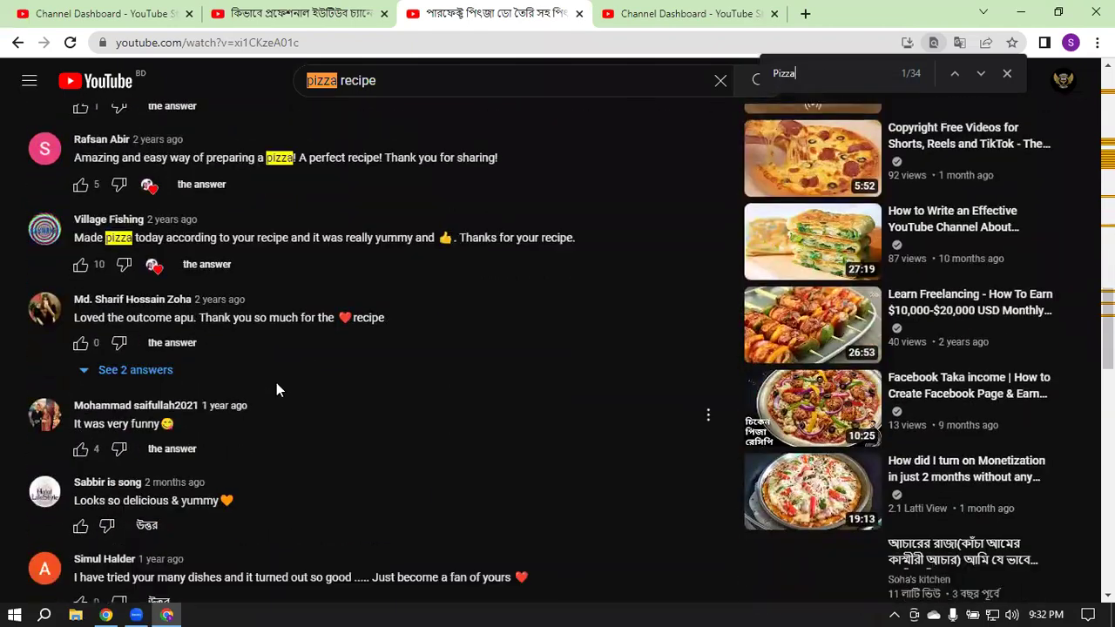
pyautogui.scroll(11, 276, 386)
pyautogui.scroll(4, 485, 320)
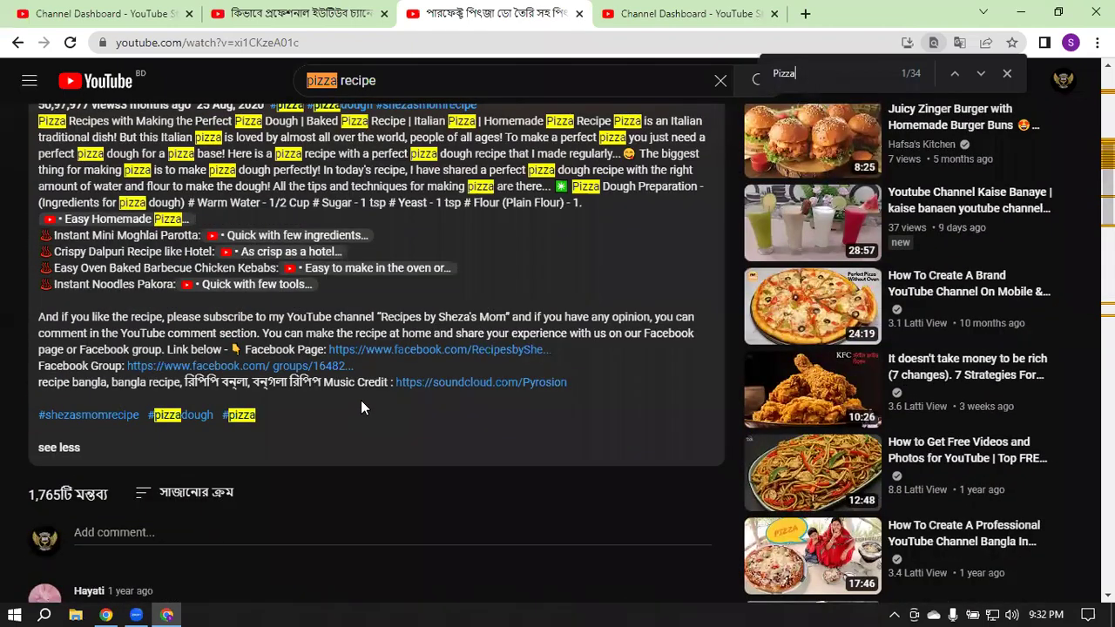
pyautogui.scroll(-1, 95, 401)
pyautogui.scroll(-1, 96, 401)
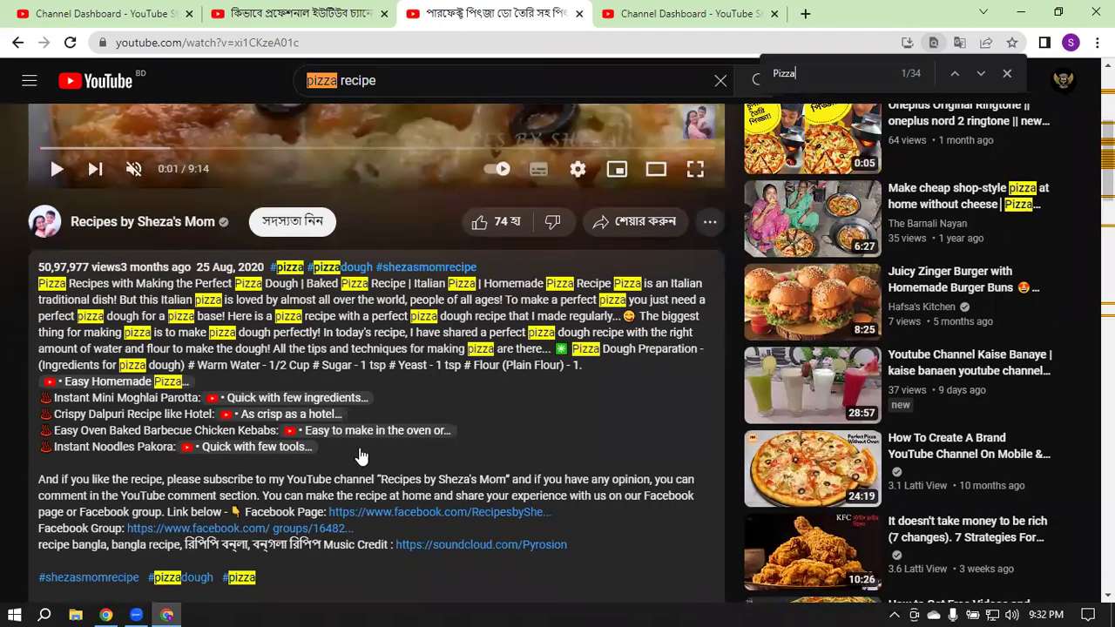
pyautogui.moveTo(41, 283); pyautogui.dragTo(224, 384)
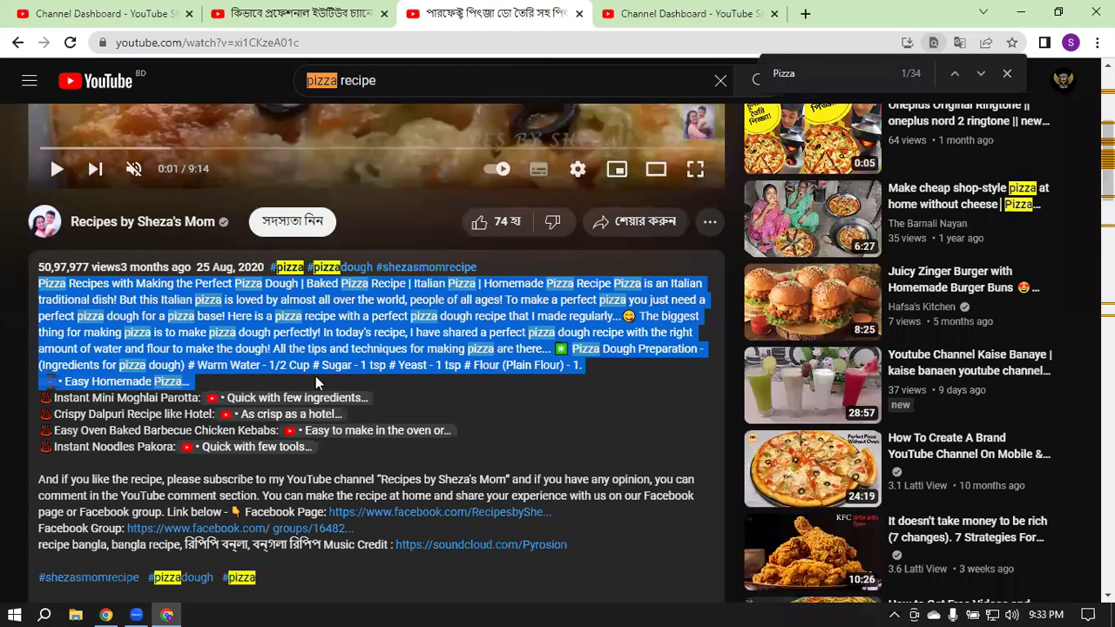
pyautogui.click(282, 388)
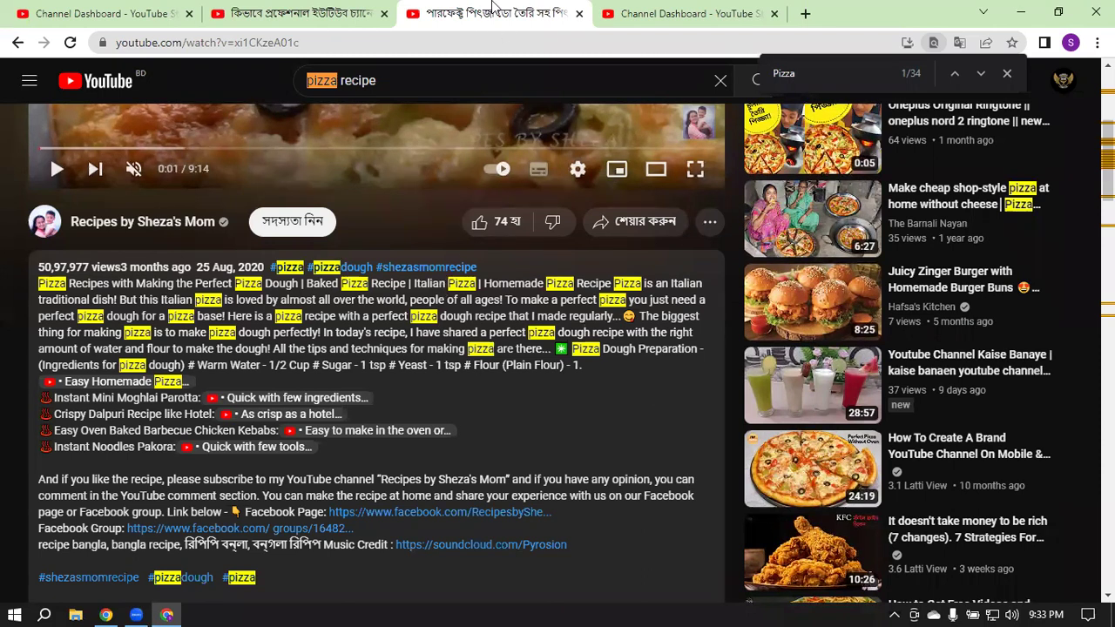
# Step: Check the upload's details placeholder and compare it with the keyword description of the AFR Technology channel video
pyautogui.click(100, 14)
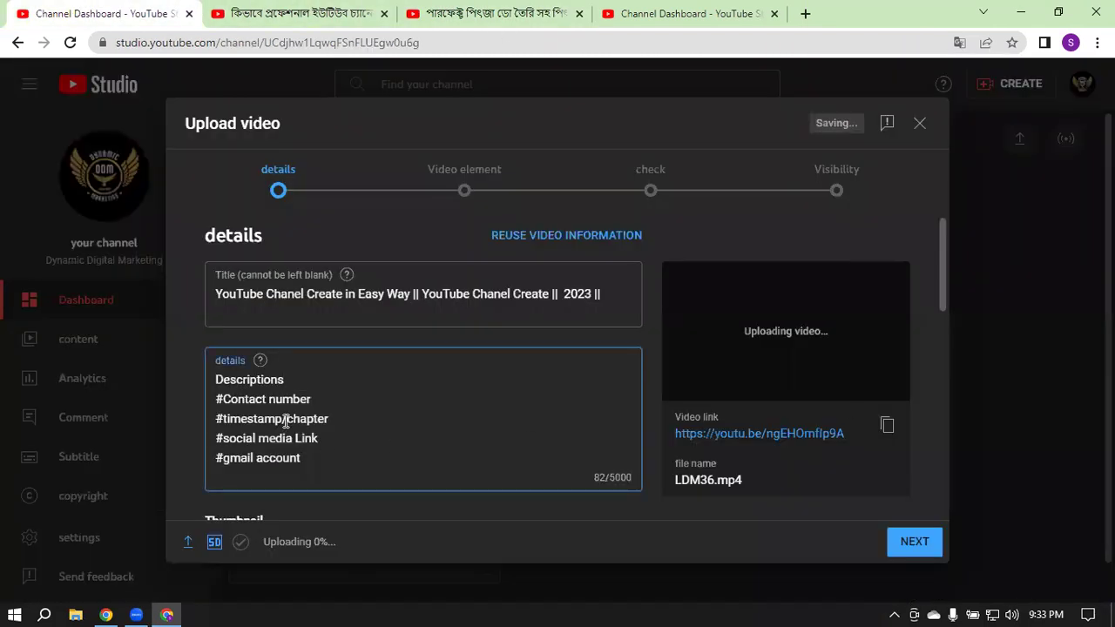
pyautogui.click(283, 380)
pyautogui.click(306, 13)
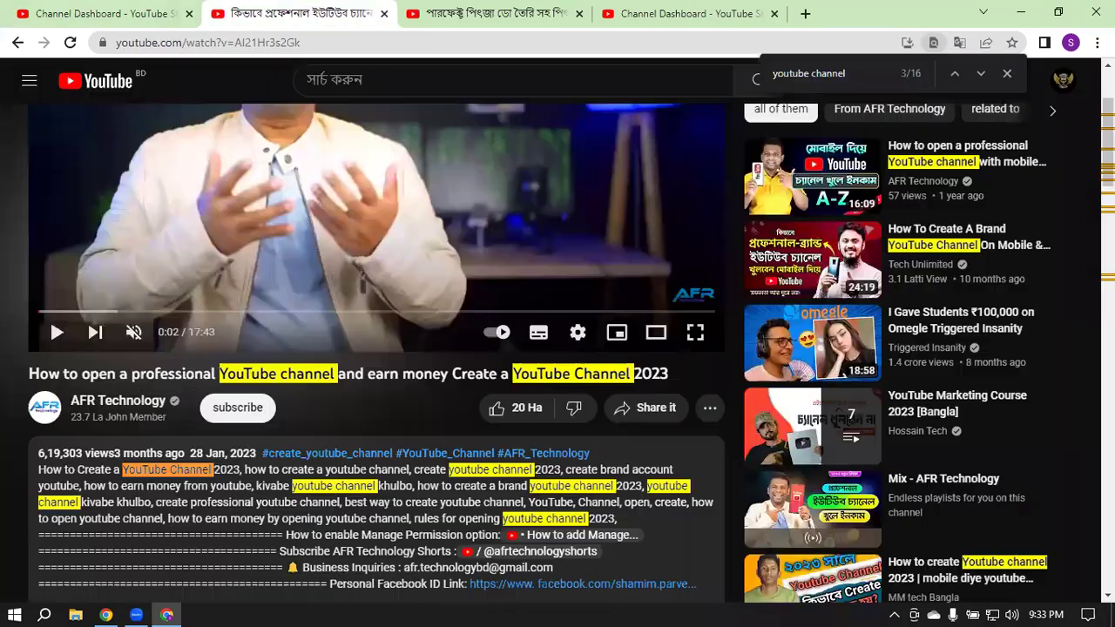
pyautogui.scroll(-2, 383, 349)
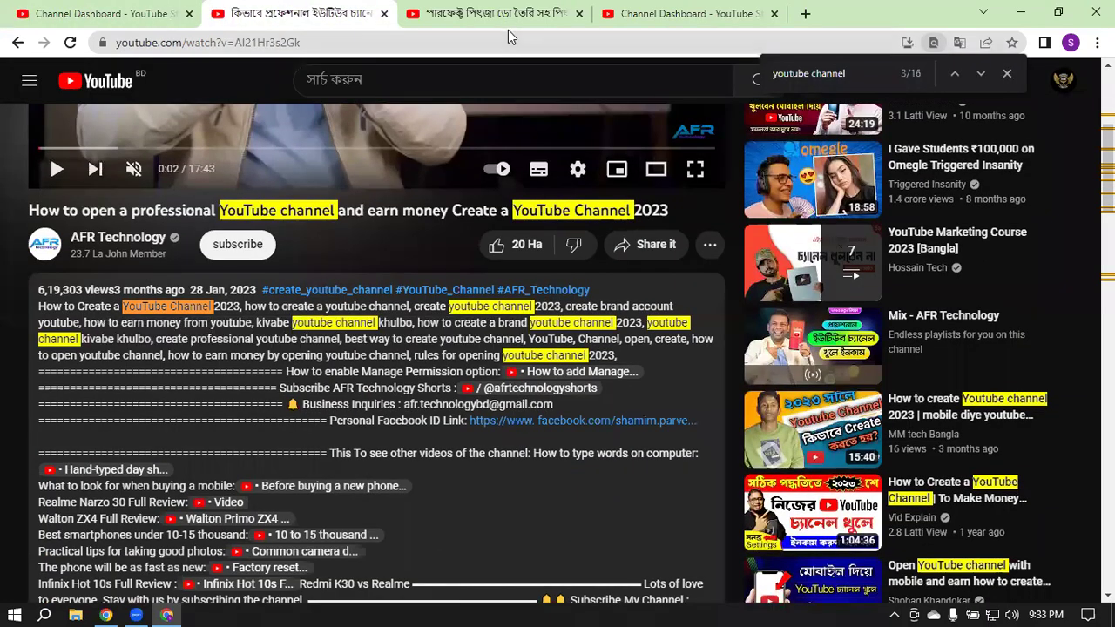
pyautogui.click(680, 14)
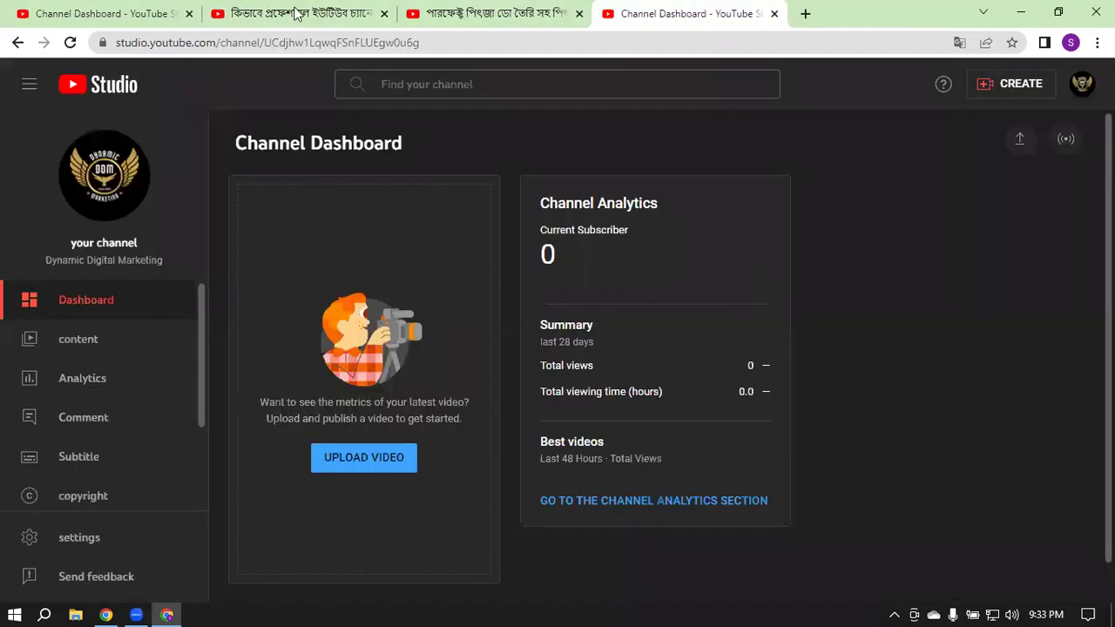
# Step: Go back from the pizza video to "How to Create A Professional YouTube Channel On Mobile in 2023", pause it and expand its description
pyautogui.click(488, 13)
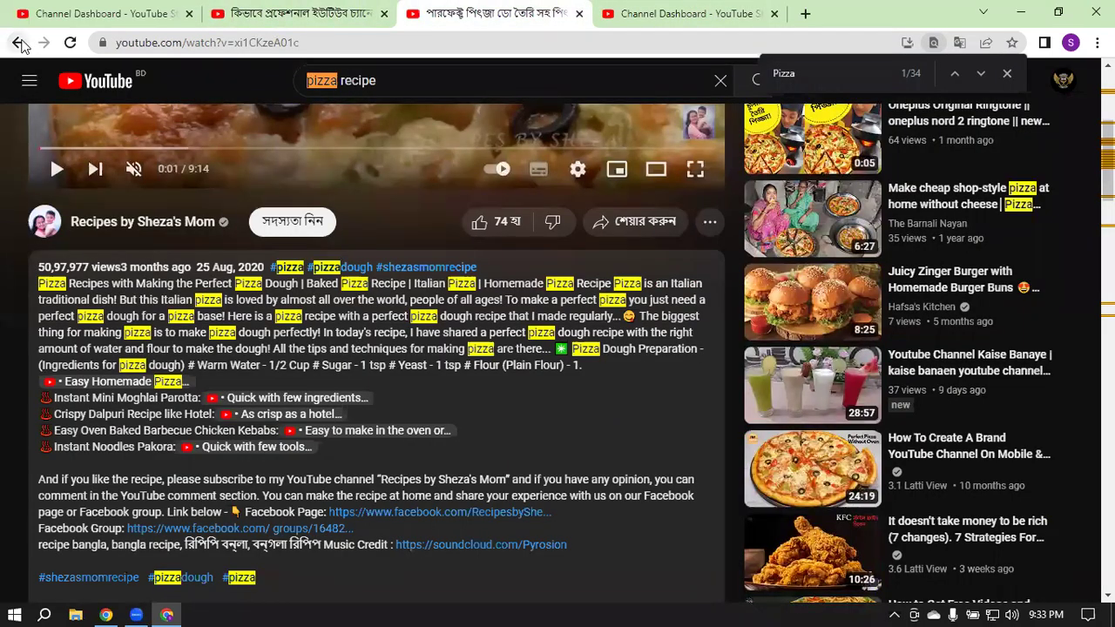
pyautogui.click(19, 43)
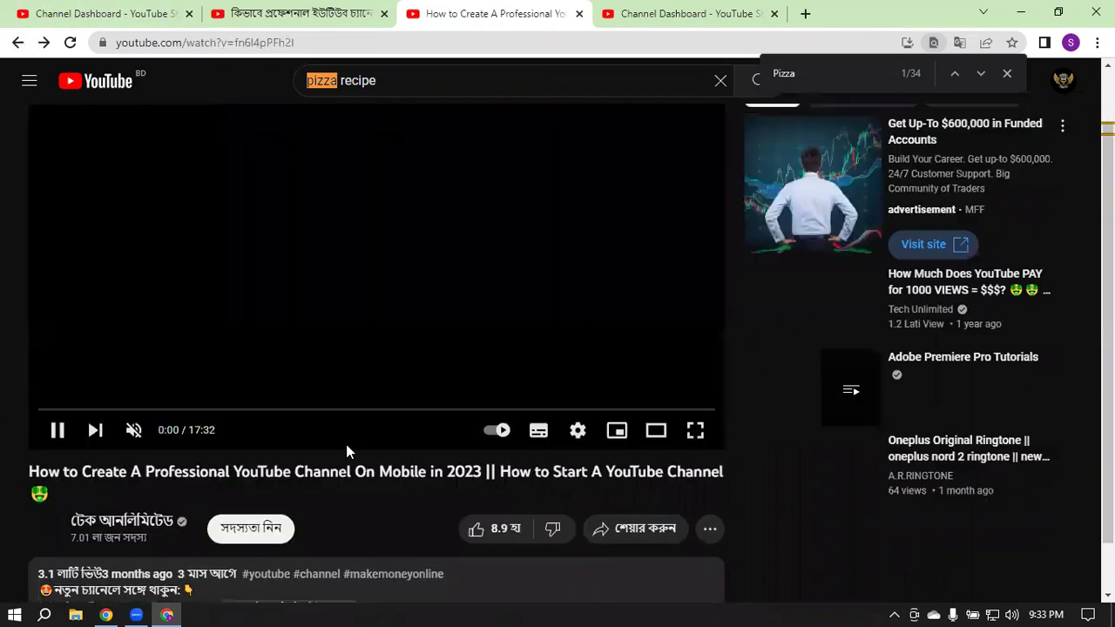
pyautogui.click(56, 430)
pyautogui.scroll(-3, 565, 356)
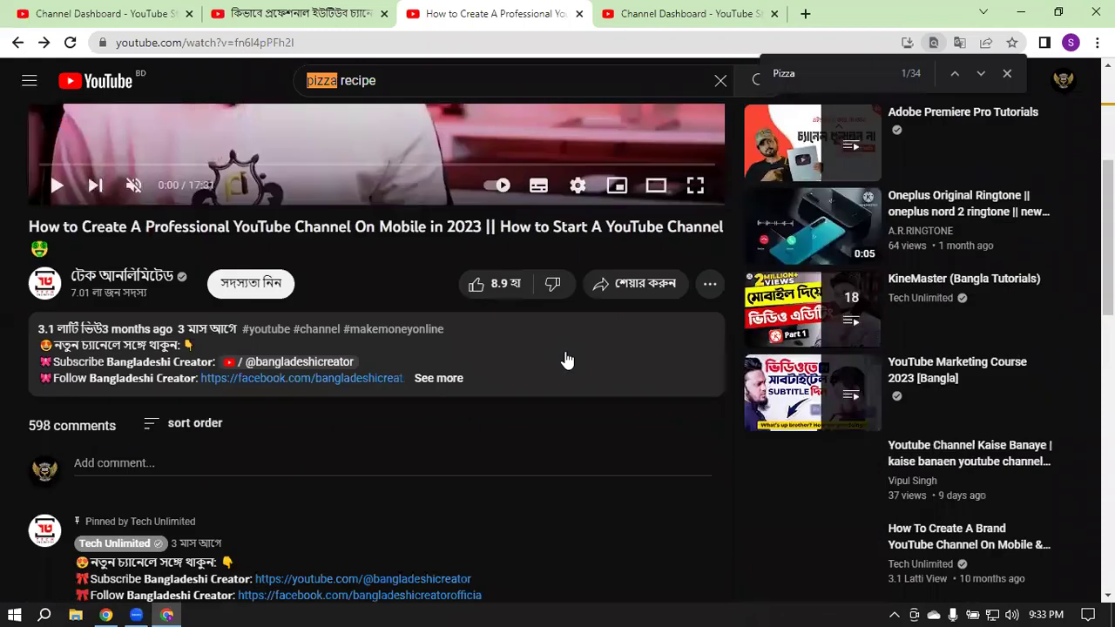
pyautogui.click(440, 379)
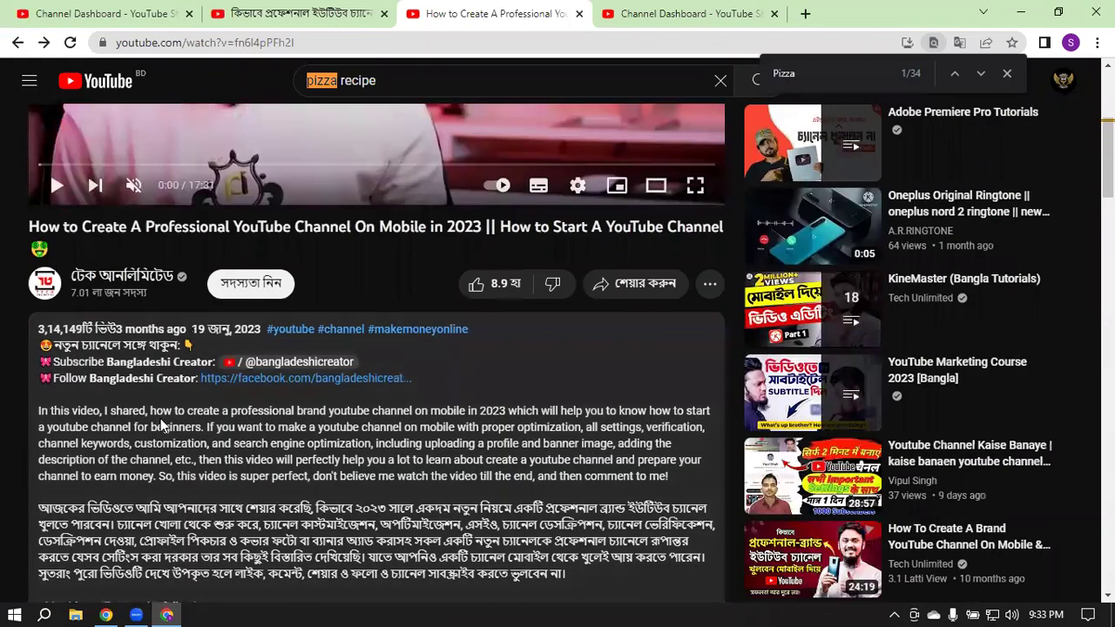
# Step: Copy the description from the "In this video, I shared" paragraph through the "How to Verify YouTube channel …and so much more!" line
pyautogui.scroll(-2, 161, 419)
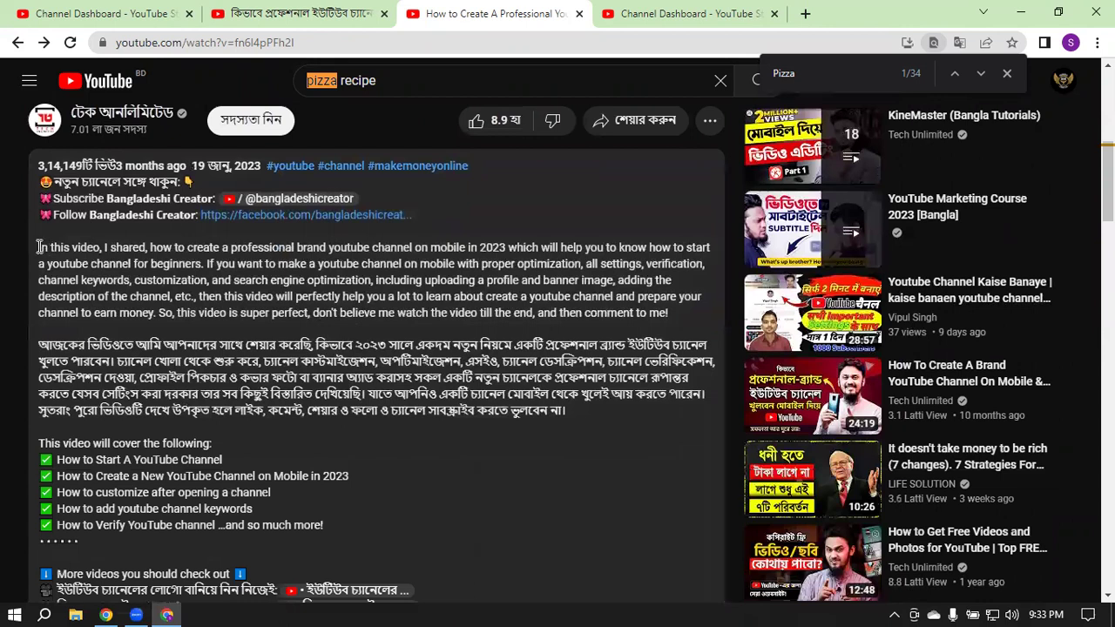
pyautogui.moveTo(38, 247); pyautogui.dragTo(574, 405)
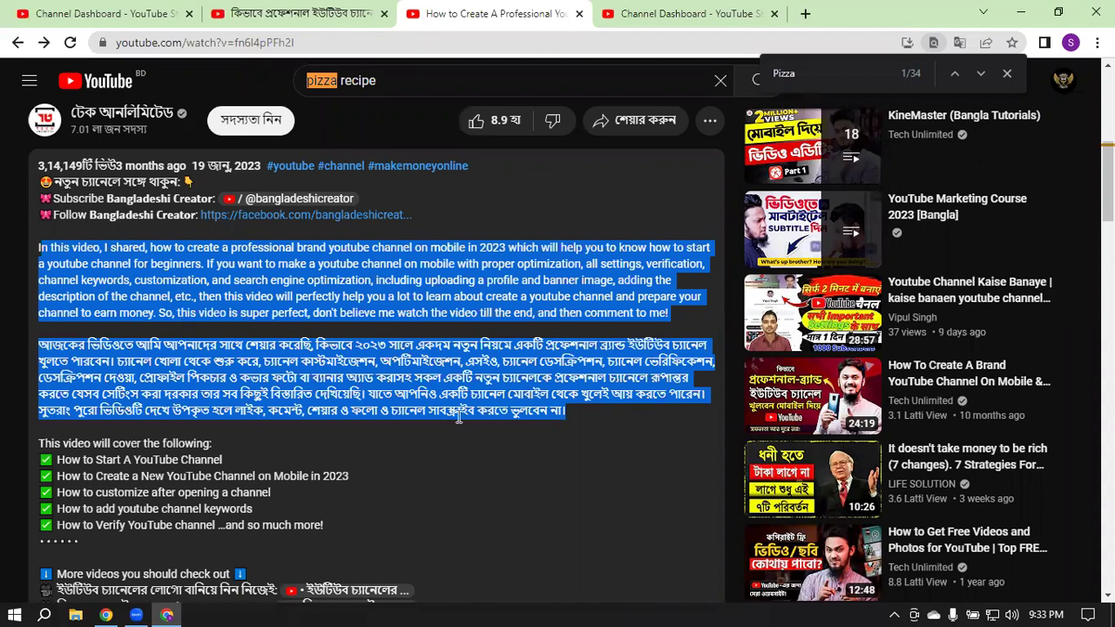
pyautogui.click(3, 244)
pyautogui.click(41, 249)
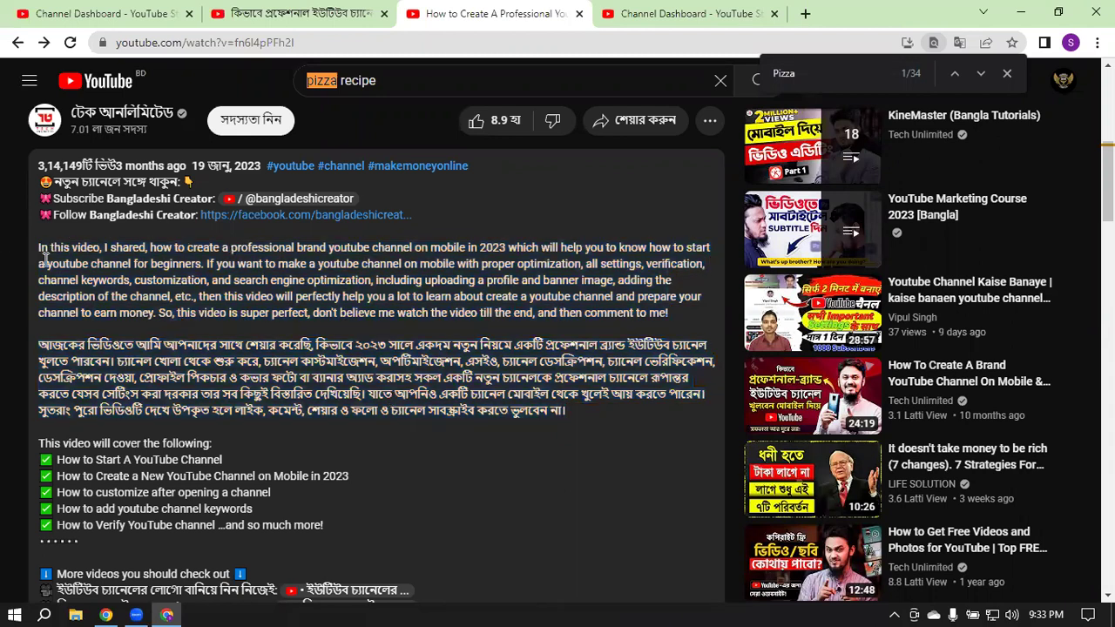
pyautogui.keyDown('shift'); pyautogui.click(330, 525); pyautogui.keyUp('shift')
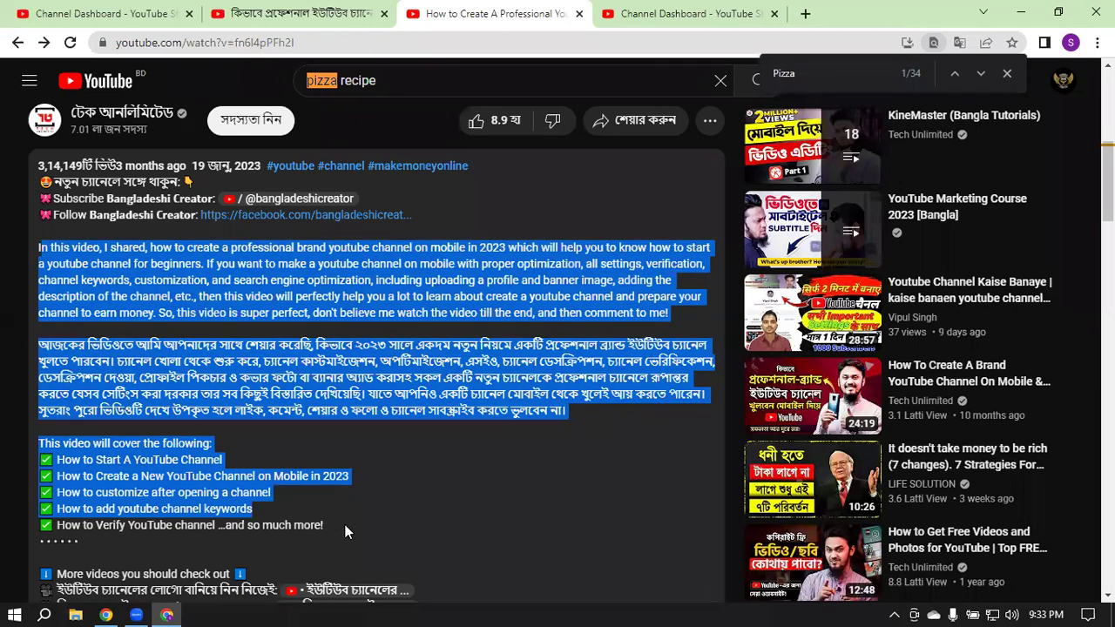
pyautogui.keyDown('shift'); pyautogui.click(338, 525); pyautogui.keyUp('shift')
pyautogui.scroll(-3, 418, 433)
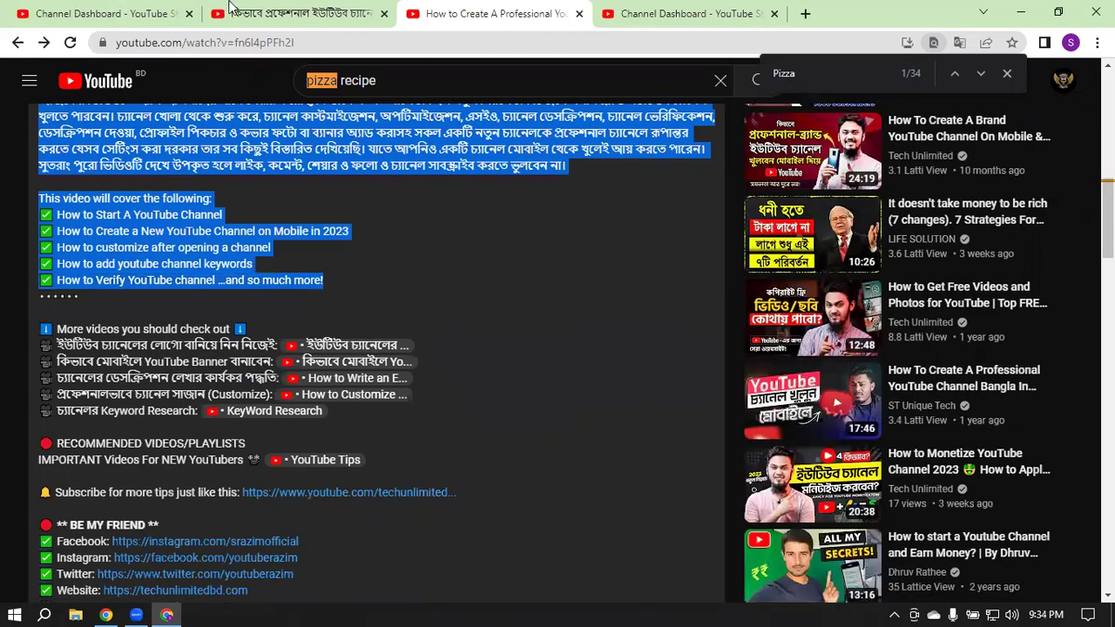
# Step: Switch to the YouTube Studio upload tab and replace the "Descriptions" placeholder line with the copied description text
pyautogui.click(104, 13)
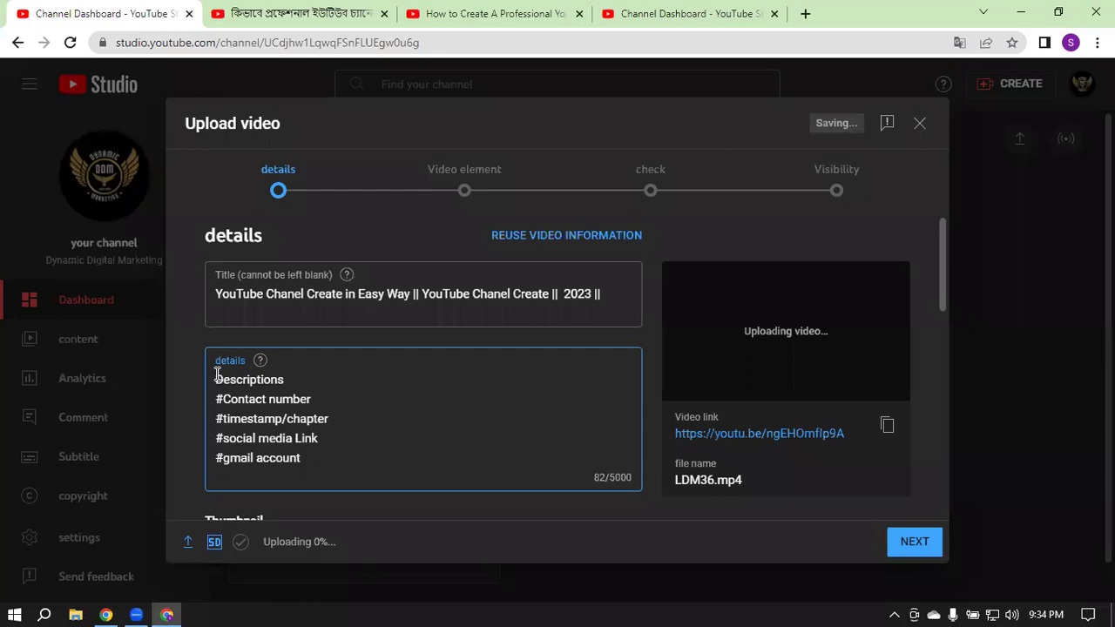
pyautogui.moveTo(216, 379); pyautogui.dragTo(297, 380)
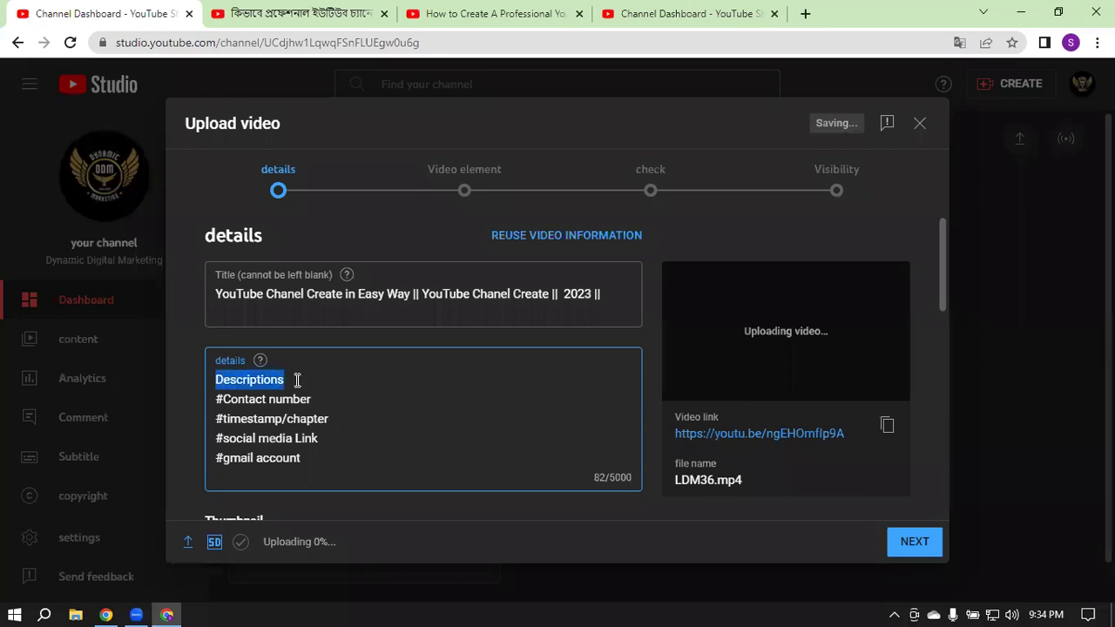
pyautogui.hotkey('ctrl', 'v')
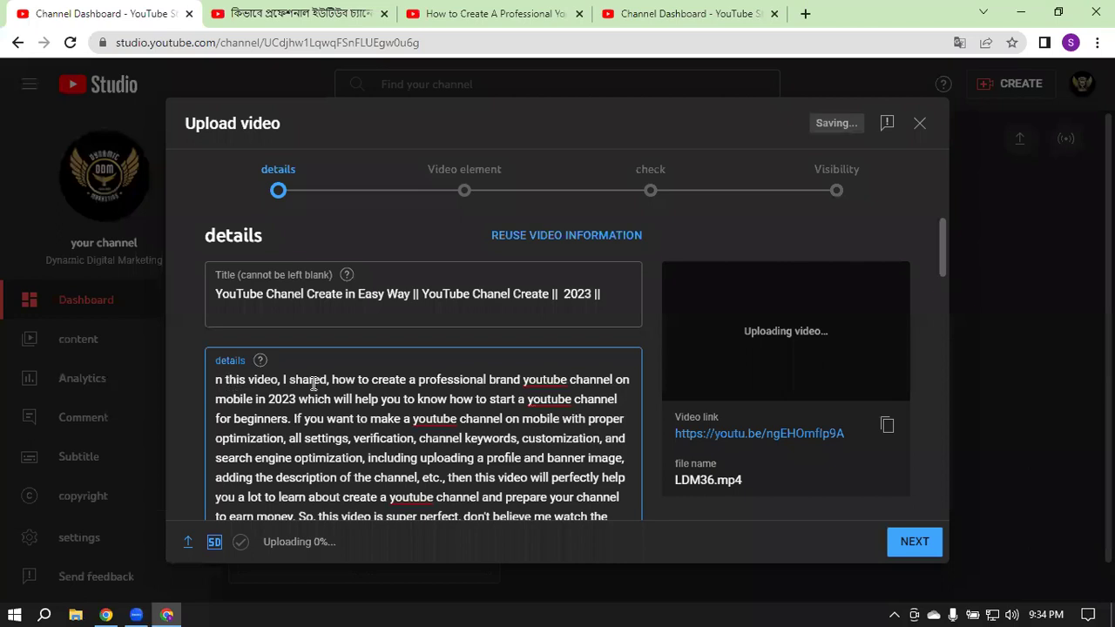
# Step: Restore the missing "I" at the start of the description and correct the first three "youtube" spellings to "YouTube"
pyautogui.press('Home')
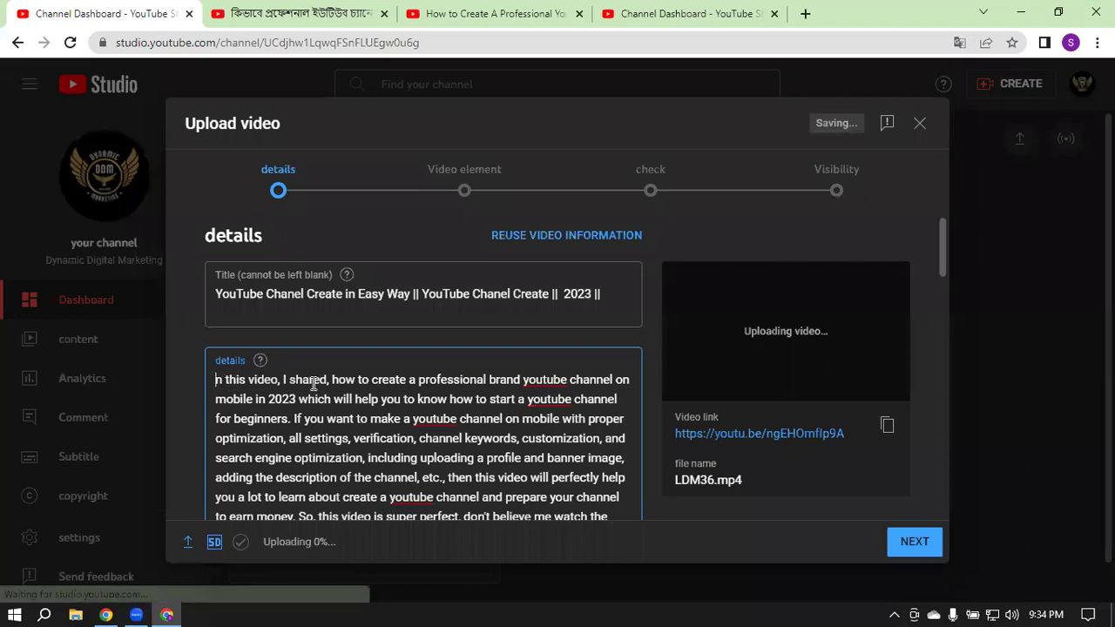
pyautogui.write('I')
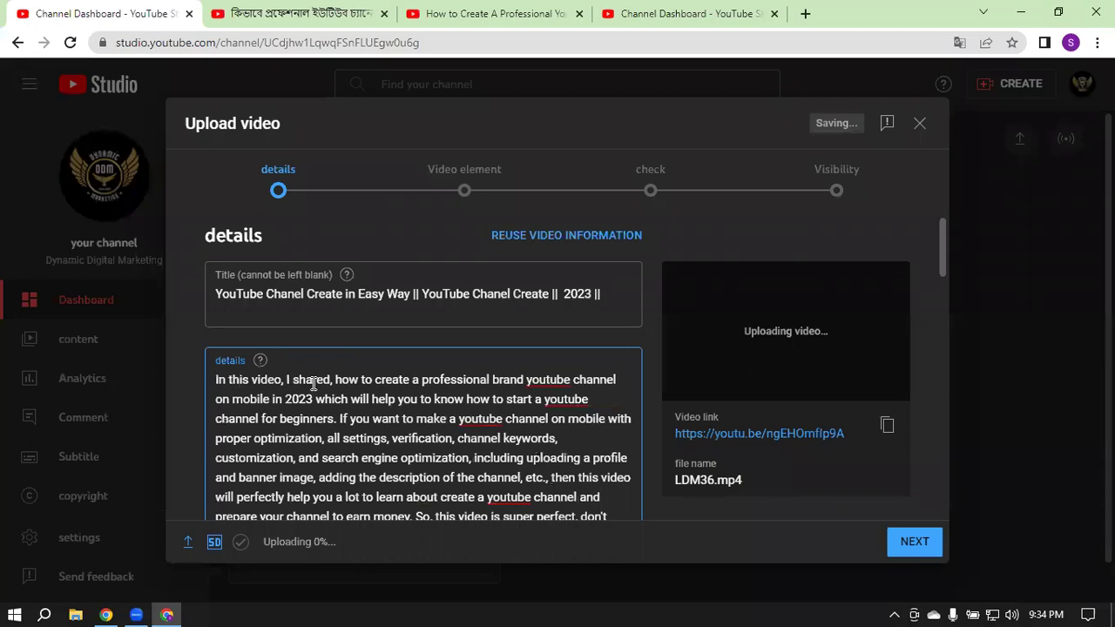
pyautogui.rightClick(553, 380)
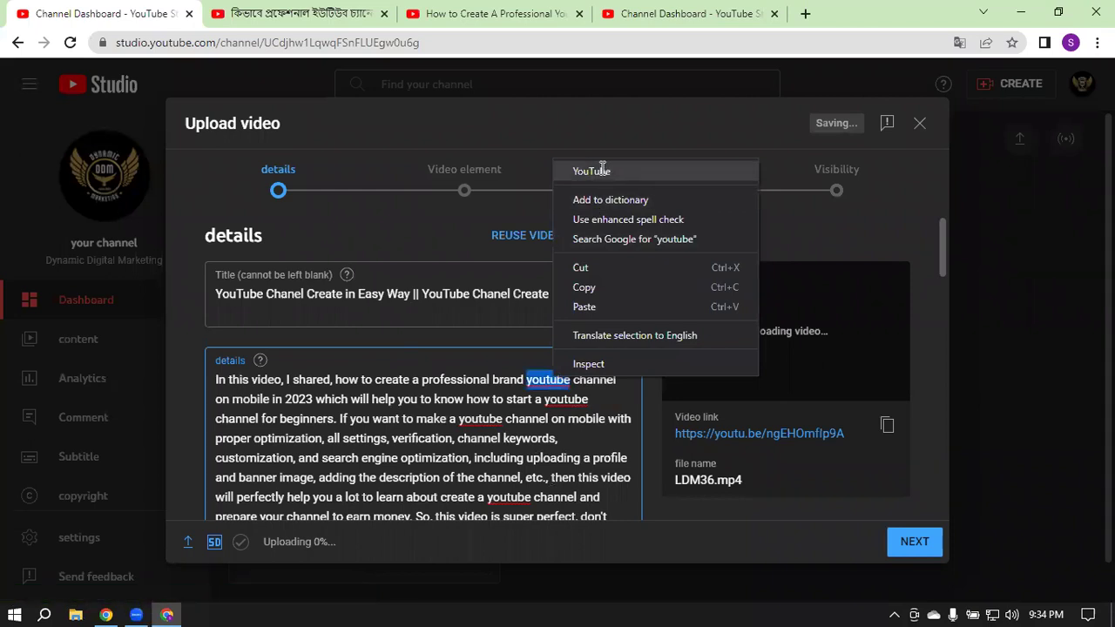
pyautogui.click(600, 169)
pyautogui.rightClick(564, 399)
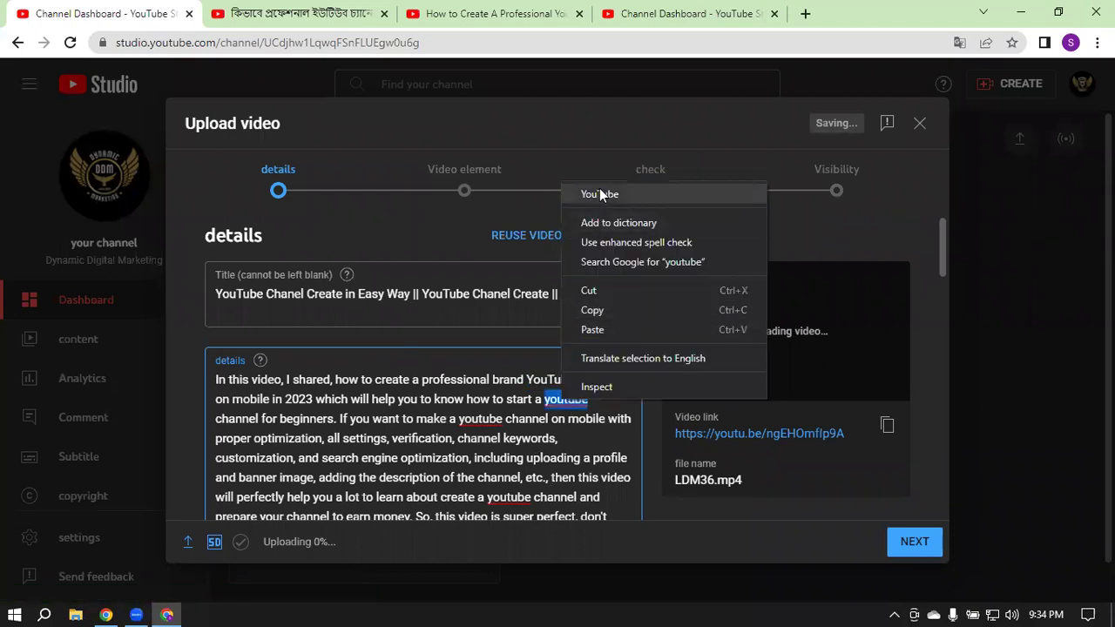
pyautogui.click(600, 189)
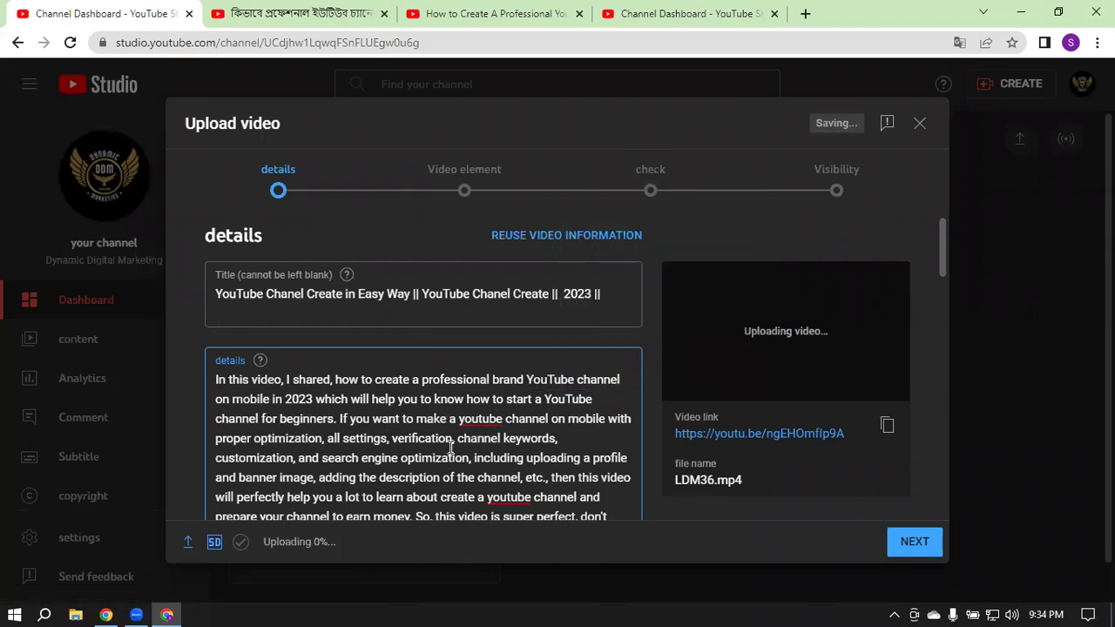
pyautogui.rightClick(481, 421)
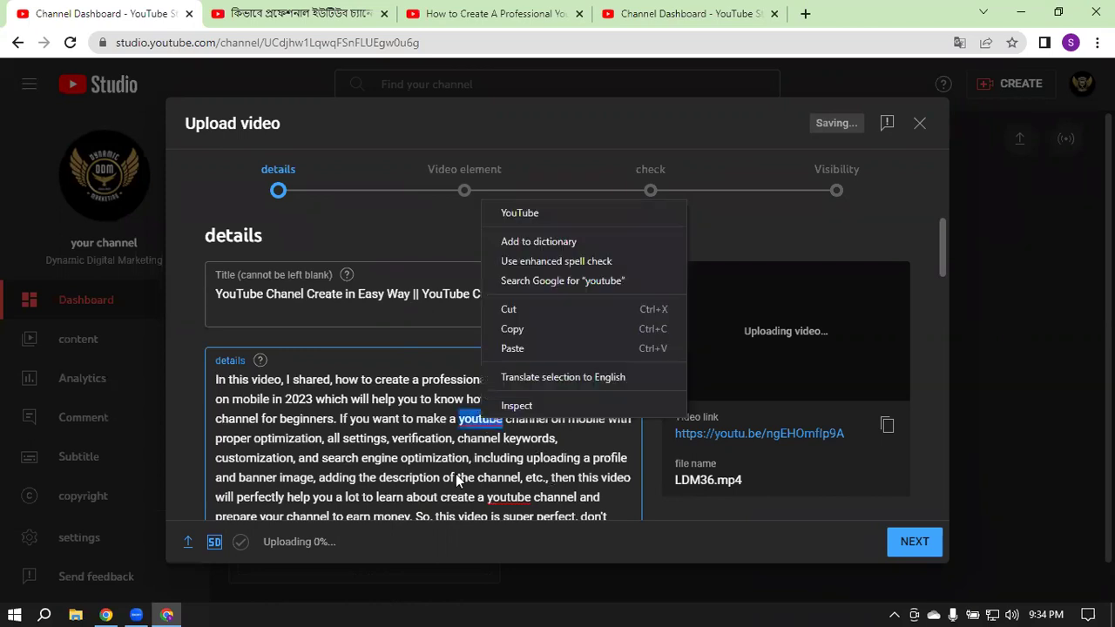
pyautogui.click(521, 210)
# Step: Insert a blank line between the "How to Verify YouTube channel …and so much more!" line and "#Contact number" in the description
pyautogui.scroll(-3, 606, 407)
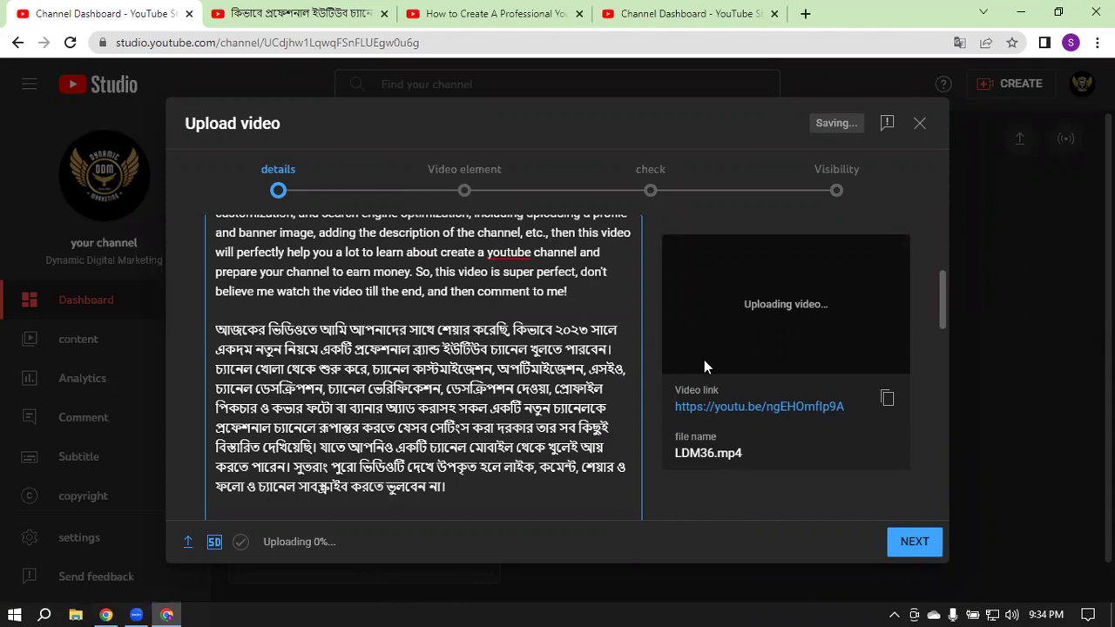
pyautogui.scroll(3, 708, 357)
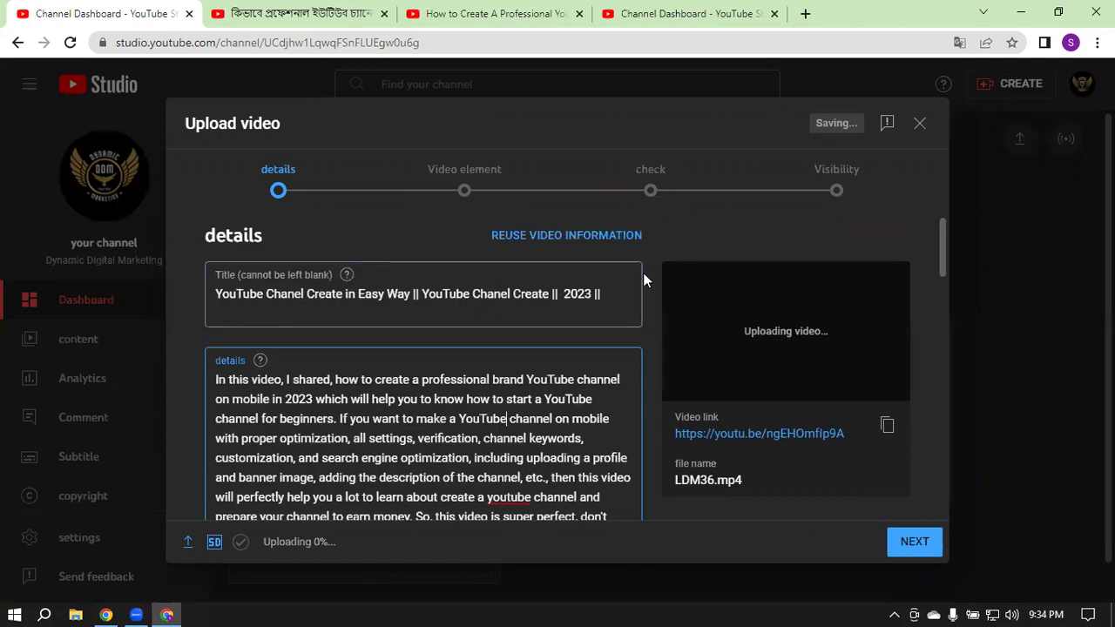
pyautogui.scroll(-10, 643, 277)
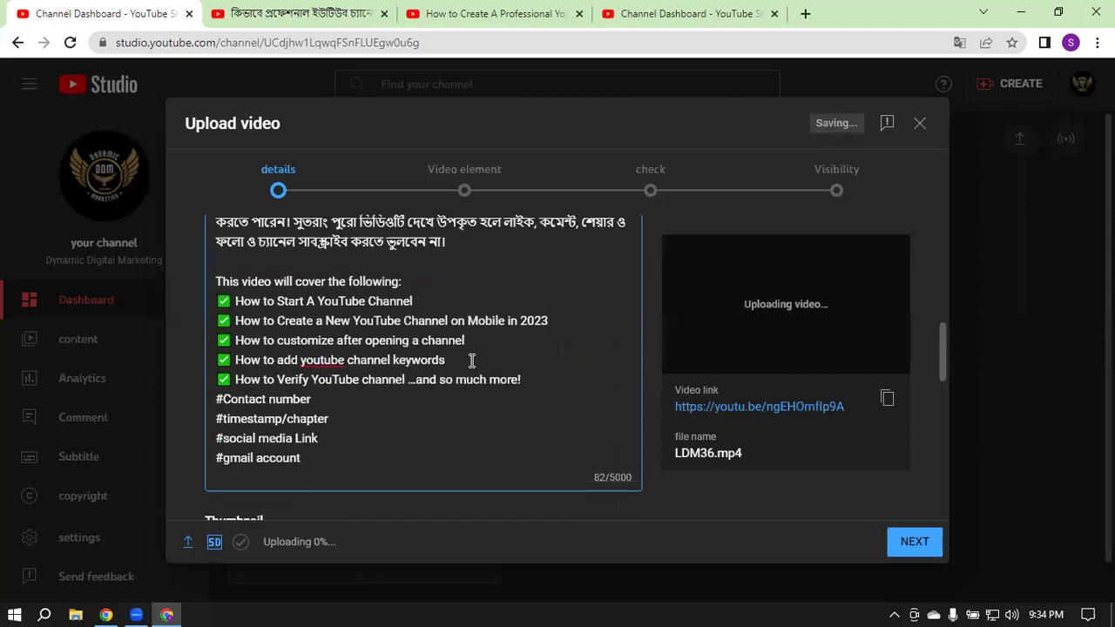
pyautogui.scroll(-1, 323, 274)
pyautogui.scroll(1, 275, 274)
pyautogui.click(539, 376)
pyautogui.press('Return')
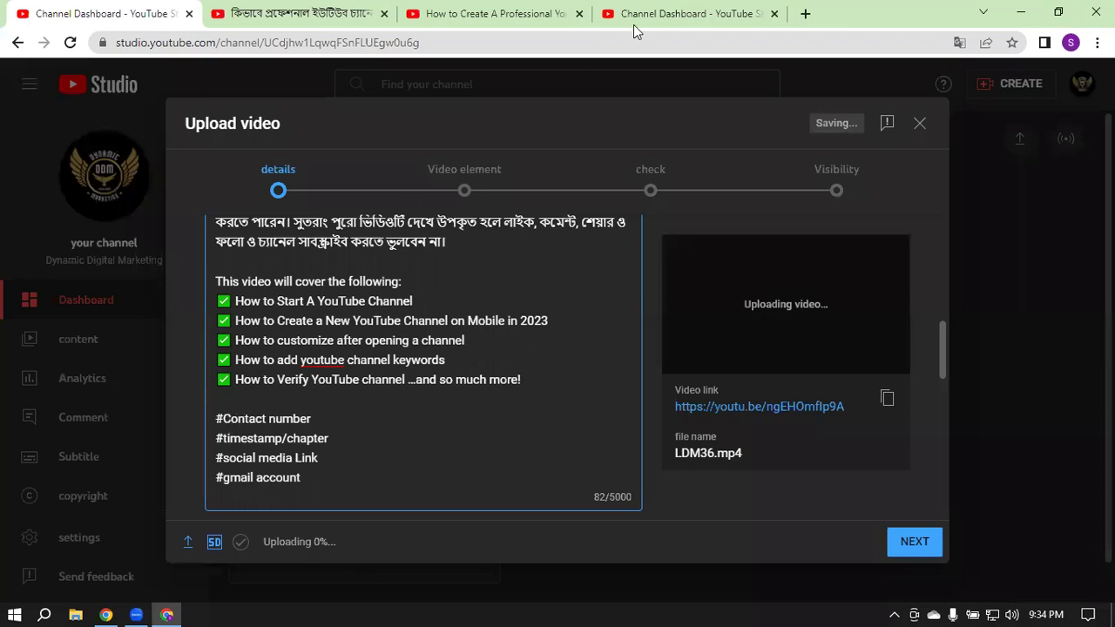
# Step: Examine the social media links in the AFR Technology video's description and compare them with the upload's "#social media Link" placeholder
pyautogui.click(313, 11)
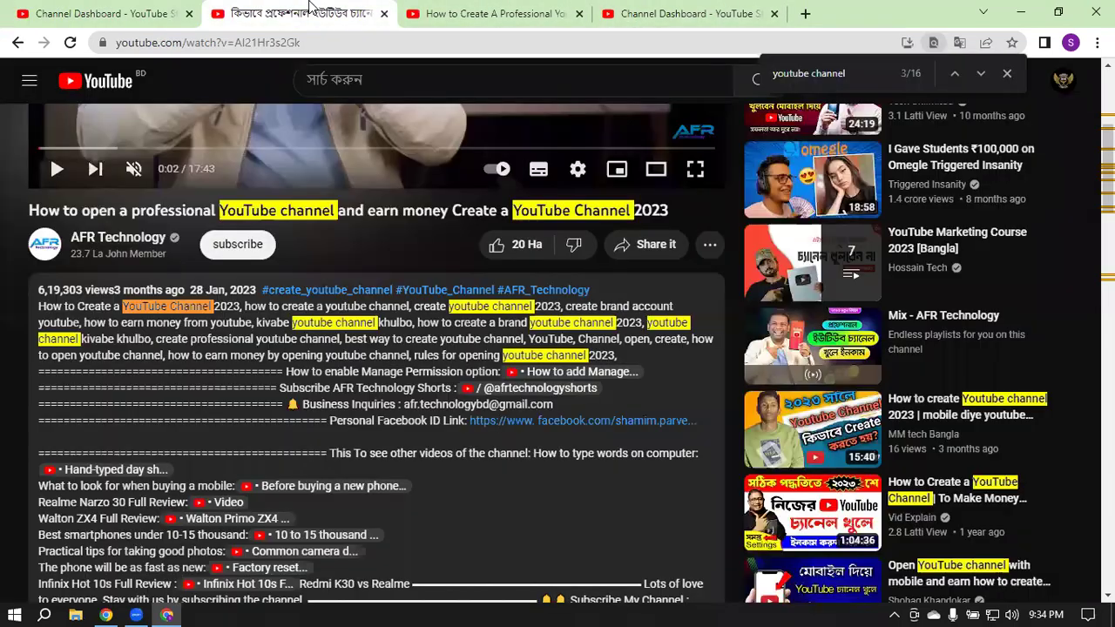
pyautogui.scroll(-3, 526, 336)
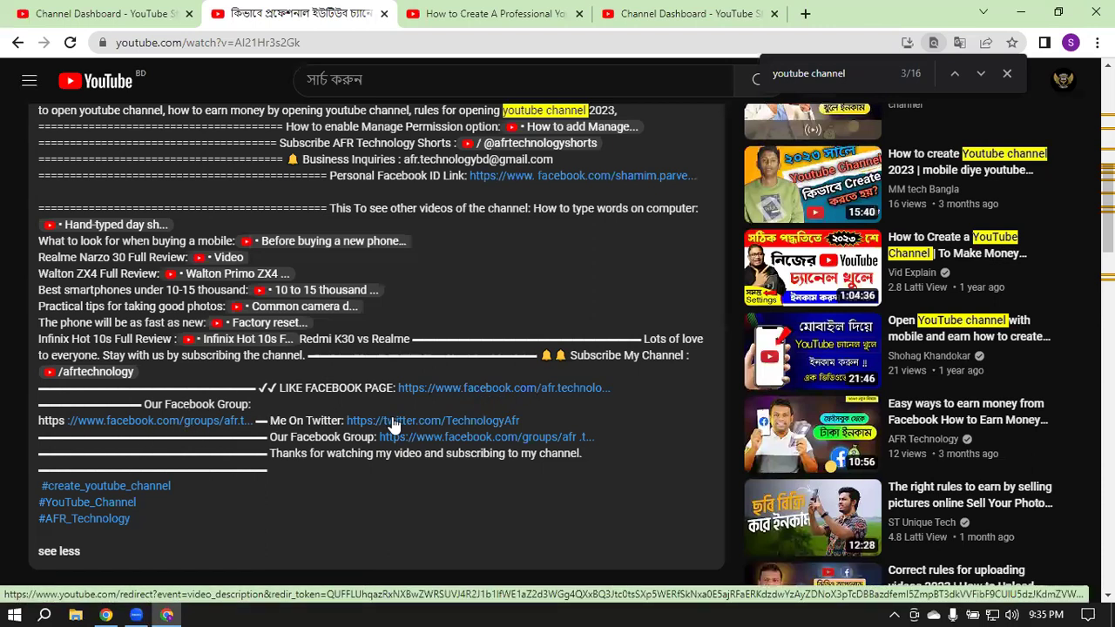
pyautogui.click(79, 13)
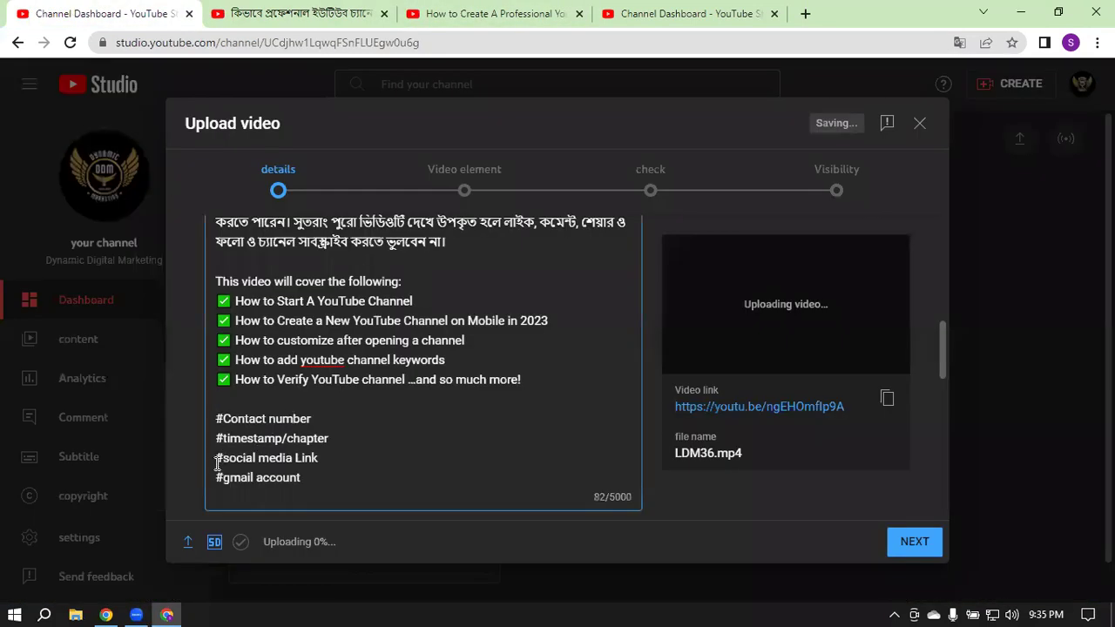
pyautogui.moveTo(320, 460); pyautogui.dragTo(224, 463)
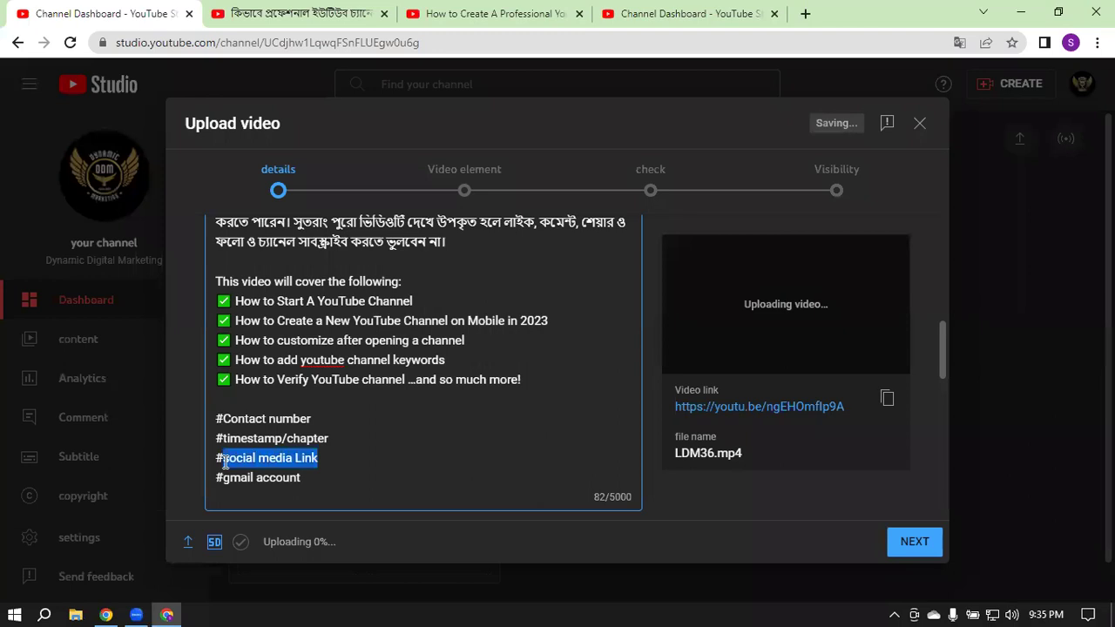
pyautogui.click(296, 13)
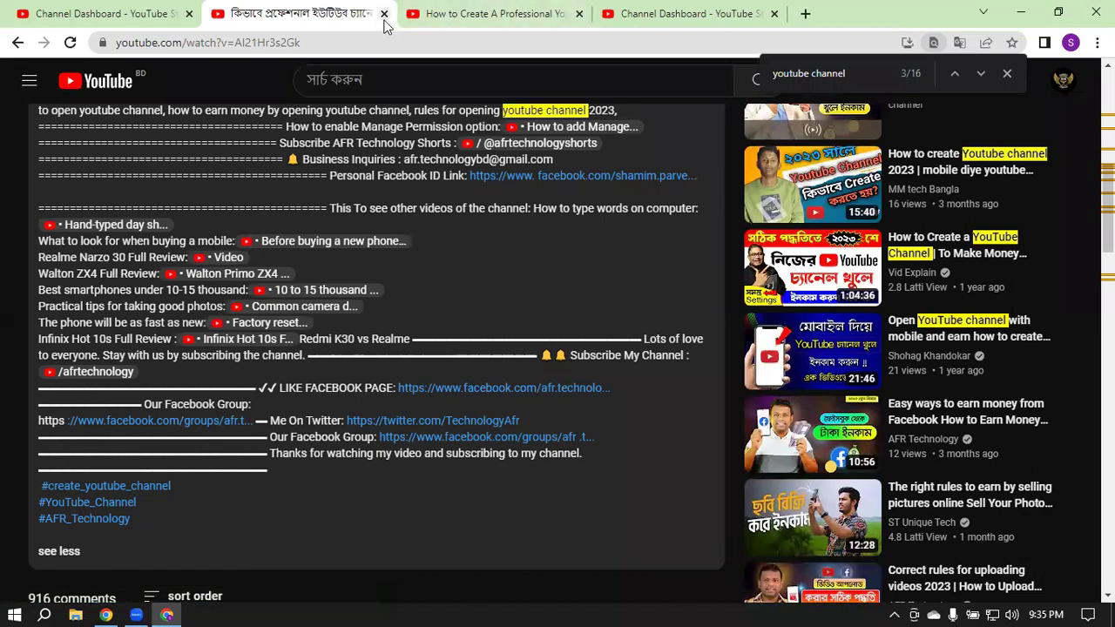
pyautogui.click(118, 11)
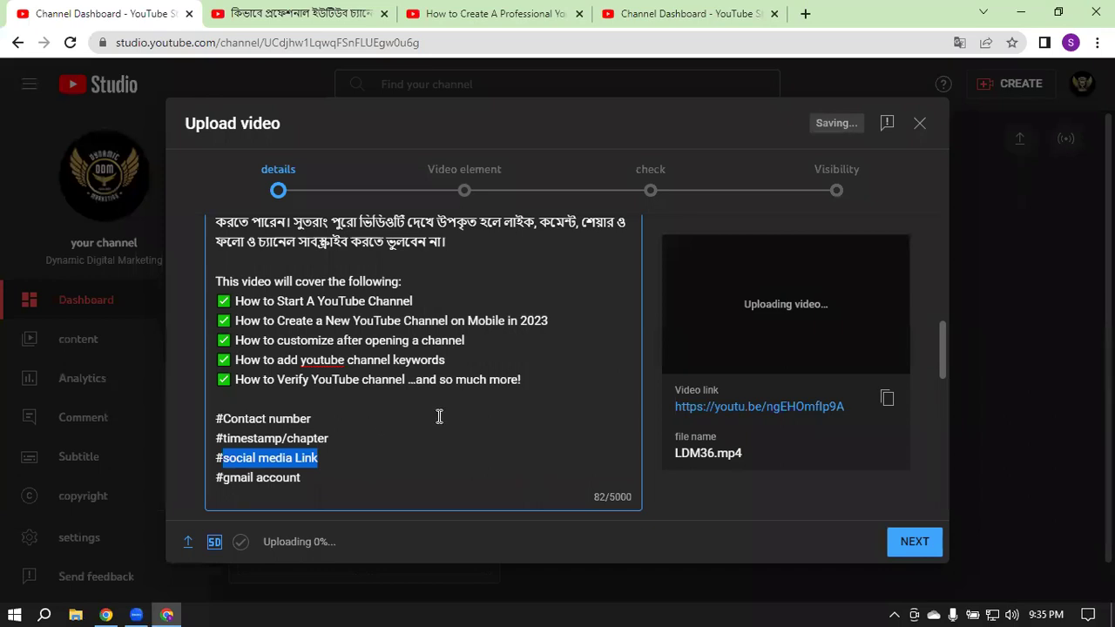
pyautogui.click(355, 456)
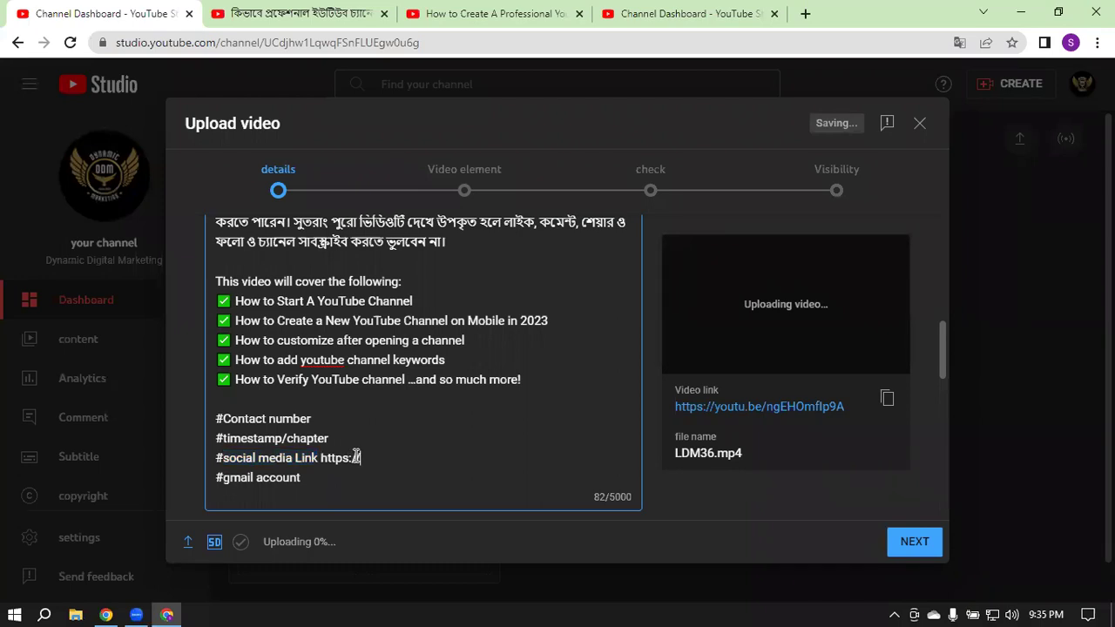
pyautogui.write('/www')
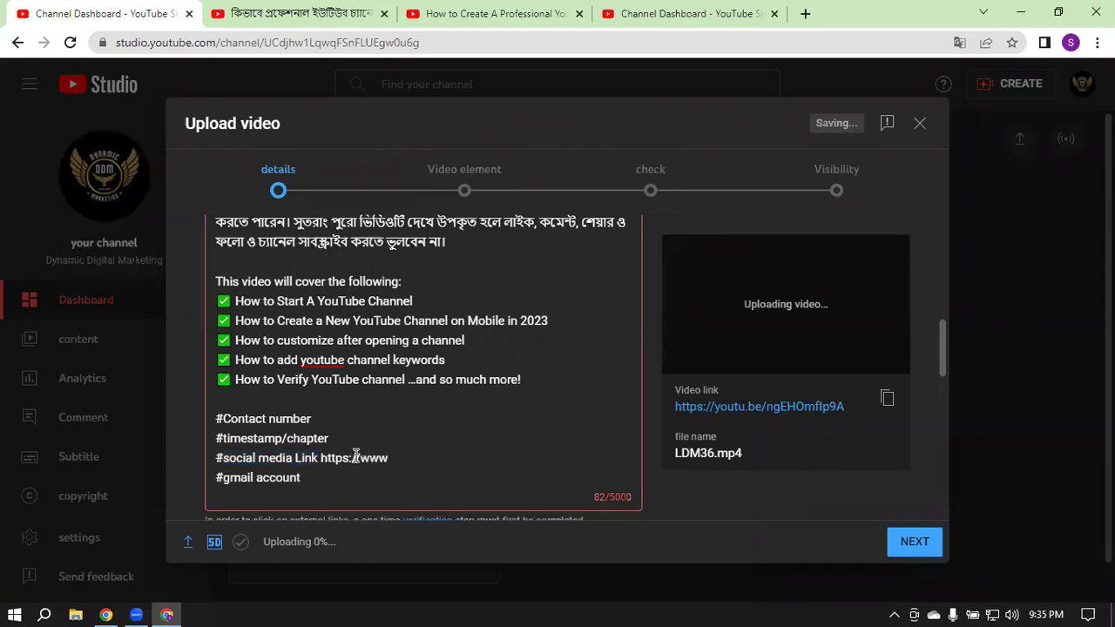
pyautogui.write('.facebook.com')
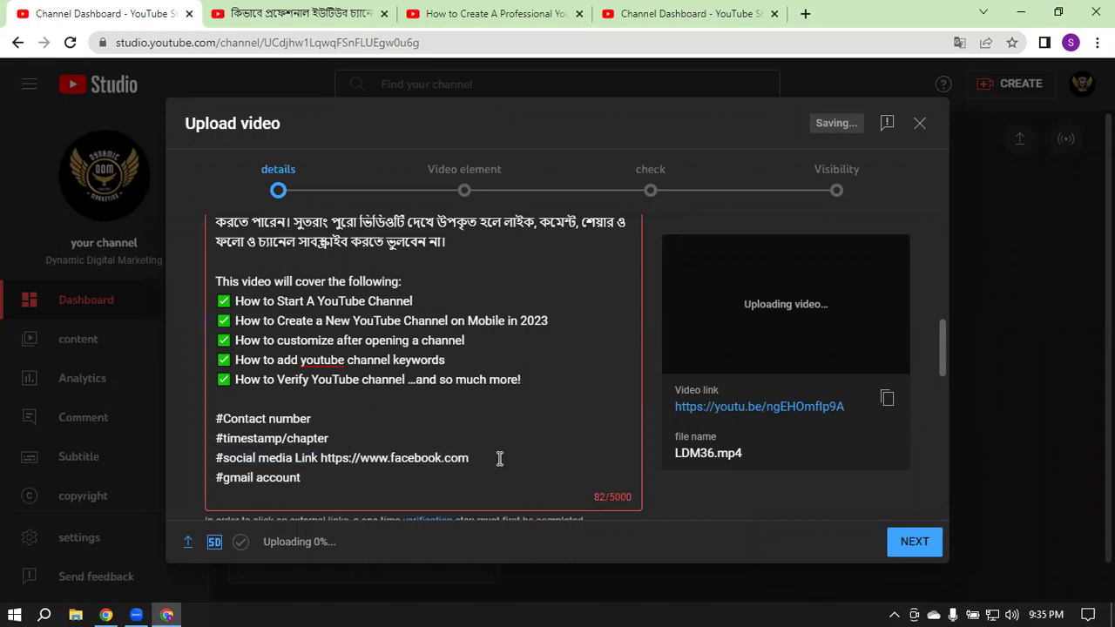
pyautogui.click(549, 10)
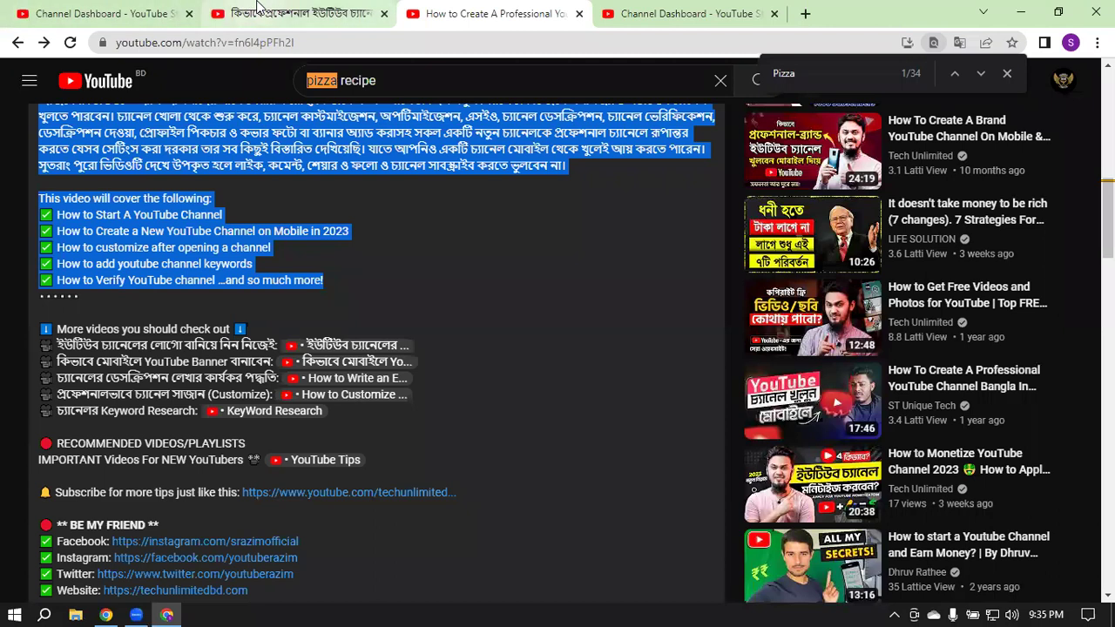
pyautogui.click(127, 13)
pyautogui.click(533, 461)
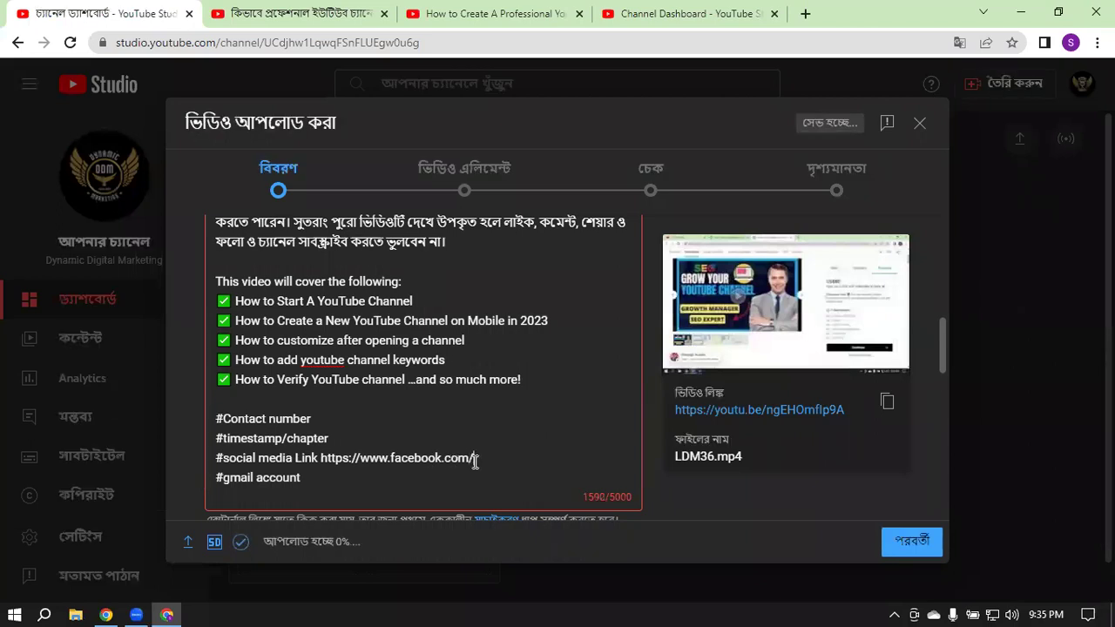
pyautogui.moveTo(320, 457); pyautogui.dragTo(499, 457)
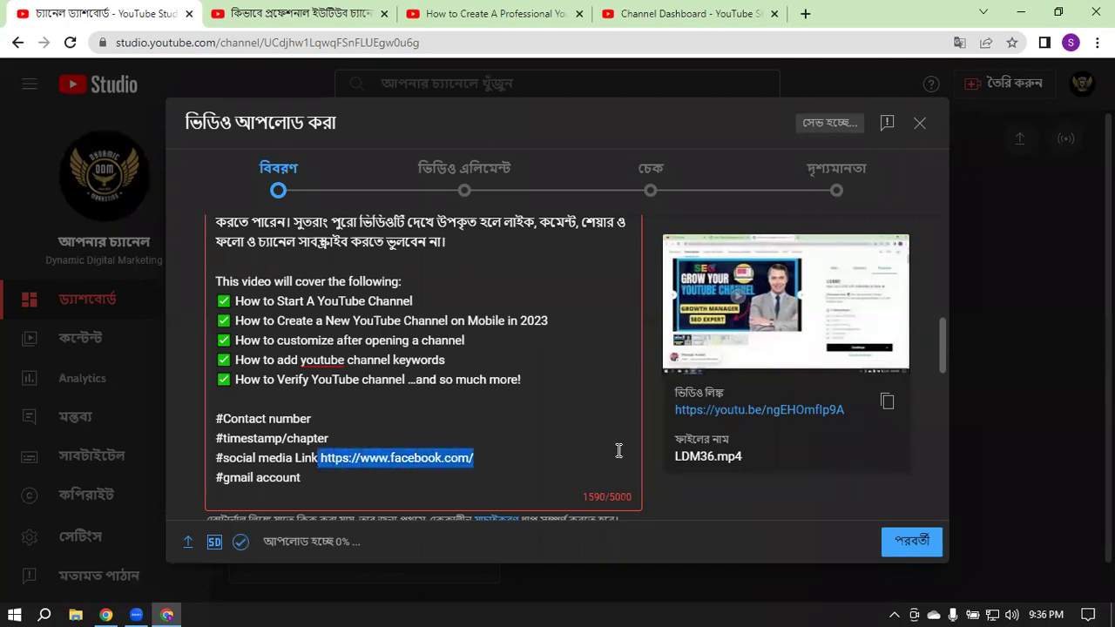
pyautogui.press('BackSpace')
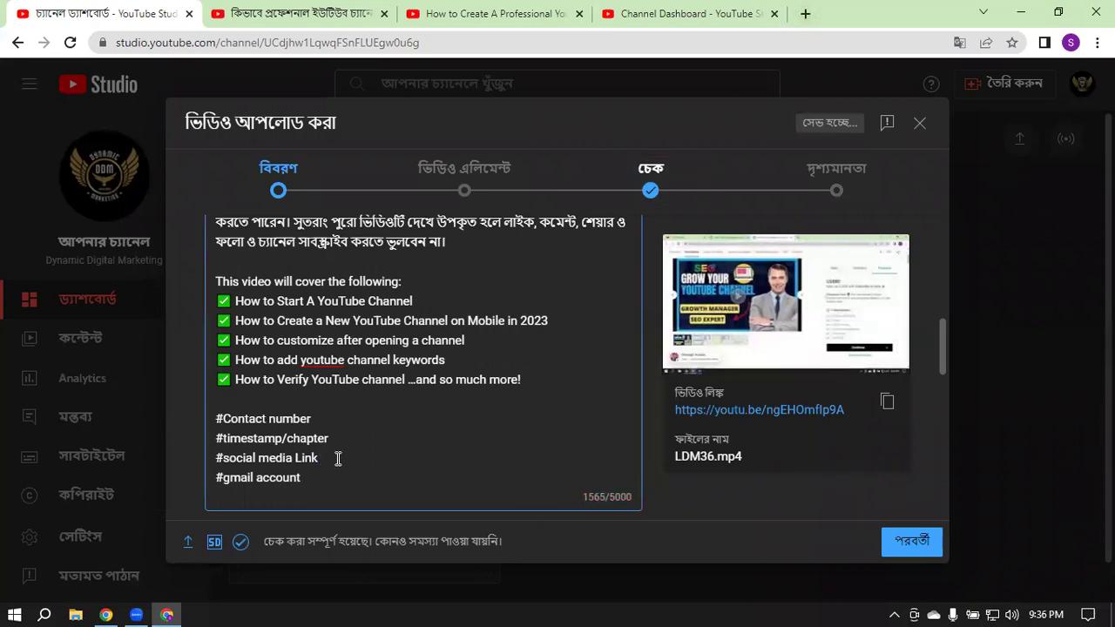
# Step: Insert a blank line above "#gmail account" and add a colon after that label
pyautogui.press('Return')
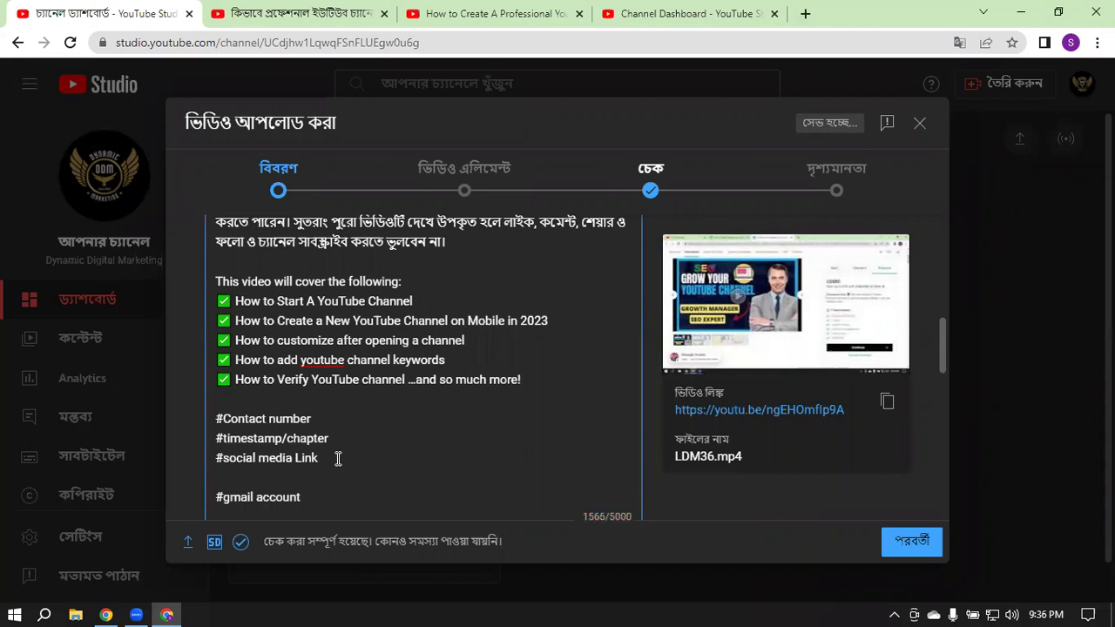
pyautogui.click(324, 494)
# Step: Copy the signed-in Google account's e-mail address from a new tab and paste it after "#gmail account:" in the upload description
pyautogui.click(1071, 43)
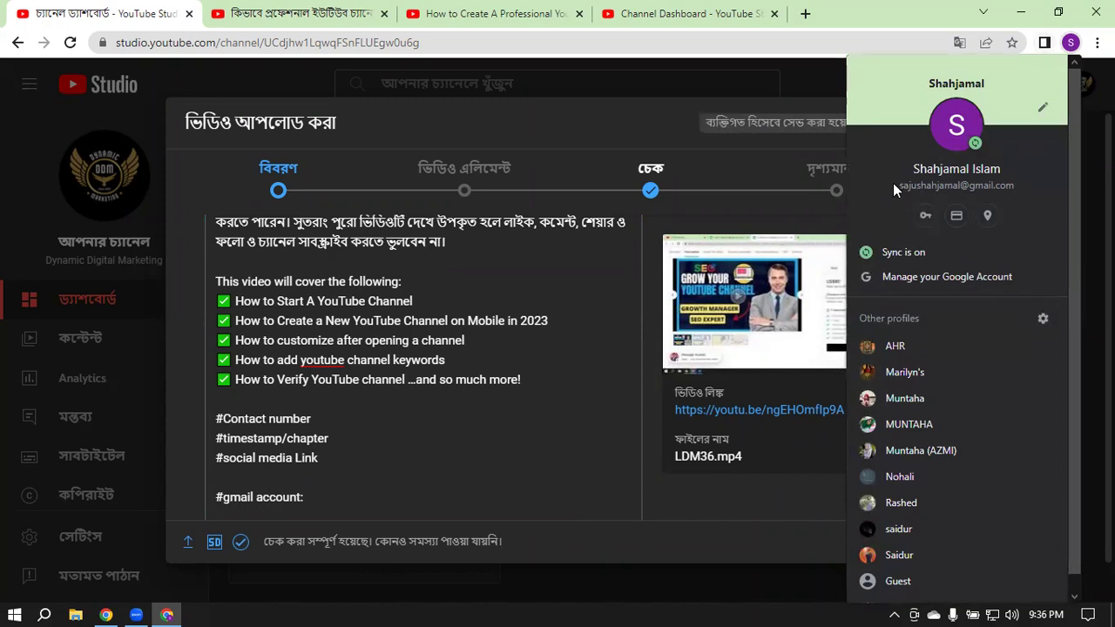
pyautogui.click(823, 20)
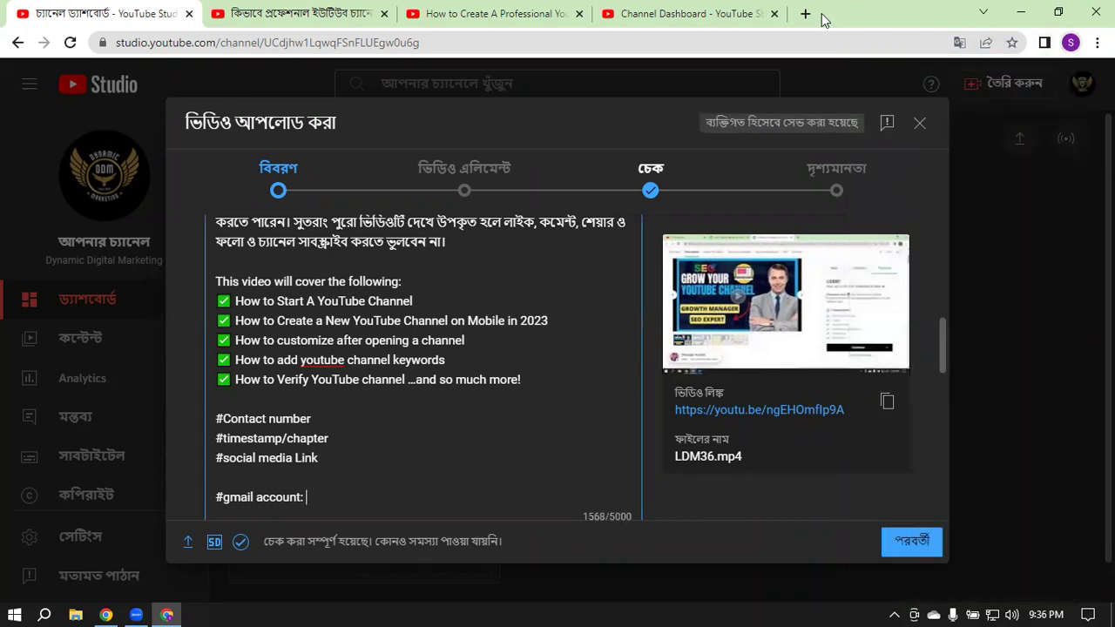
pyautogui.click(805, 13)
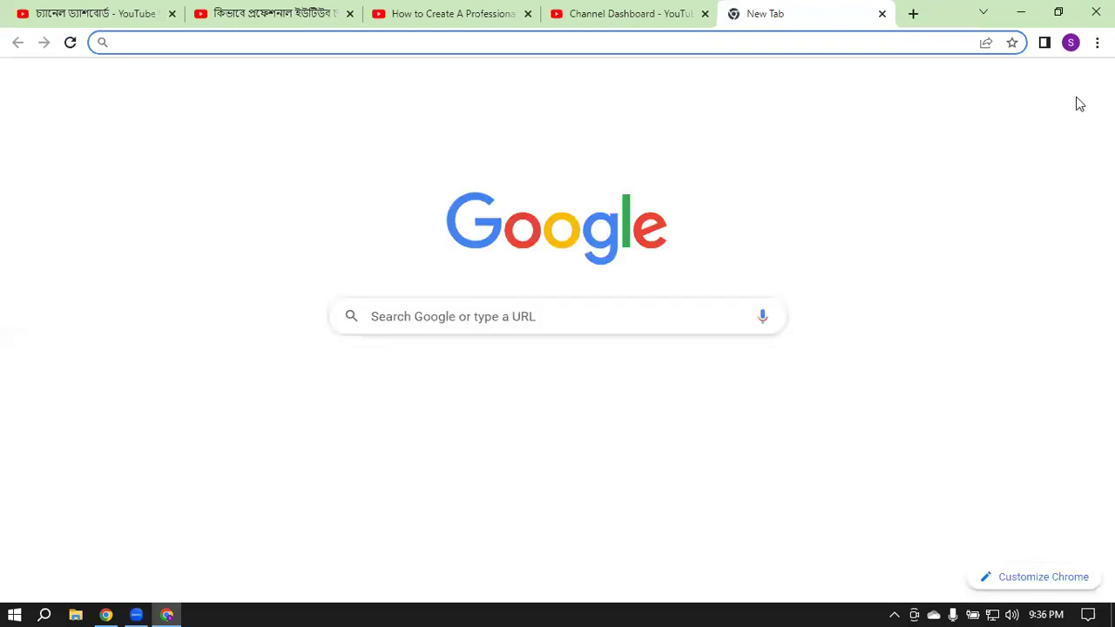
pyautogui.click(1084, 87)
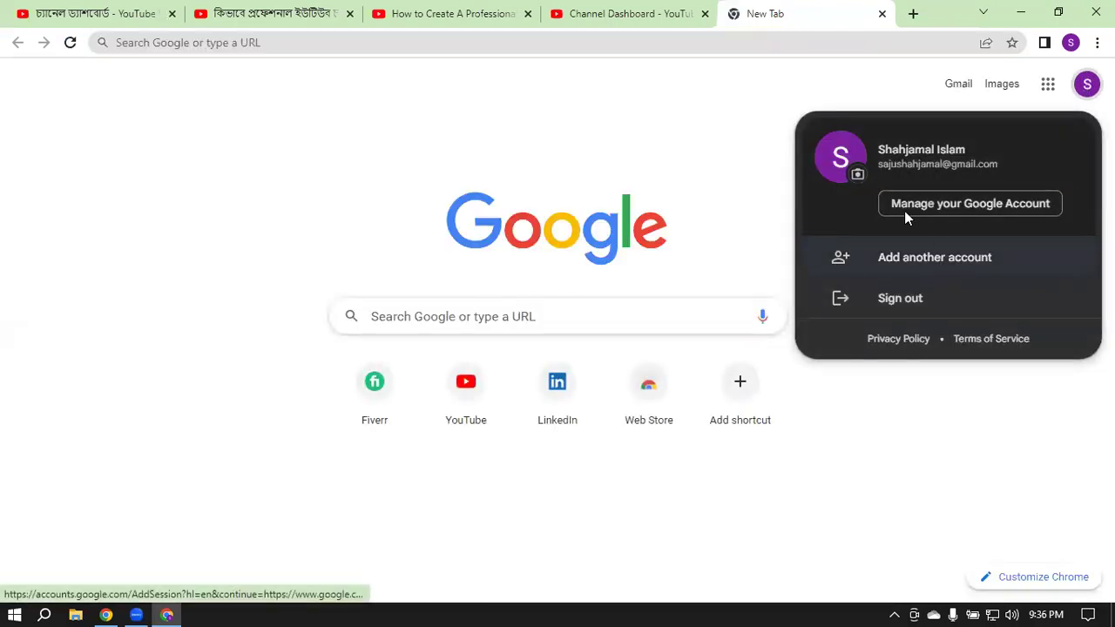
pyautogui.moveTo(882, 166); pyautogui.dragTo(952, 165)
pyautogui.click(853, 172)
pyautogui.moveTo(854, 171); pyautogui.dragTo(1000, 166)
pyautogui.click(999, 168)
pyautogui.tripleClick(999, 165)
pyautogui.hotkey('ctrl', 'c')
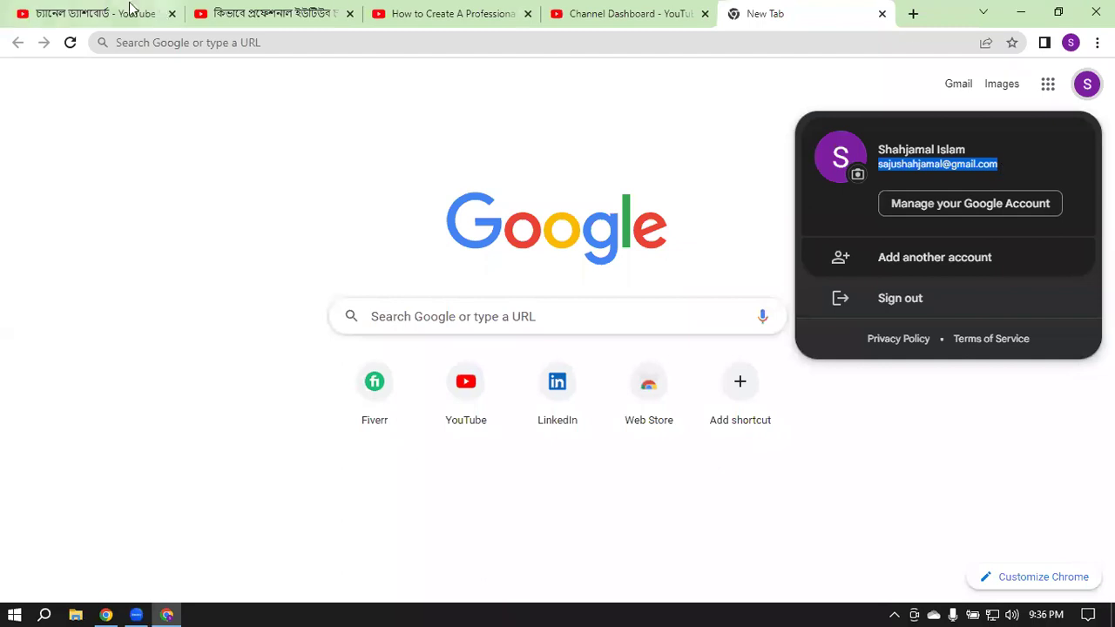
pyautogui.click(104, 13)
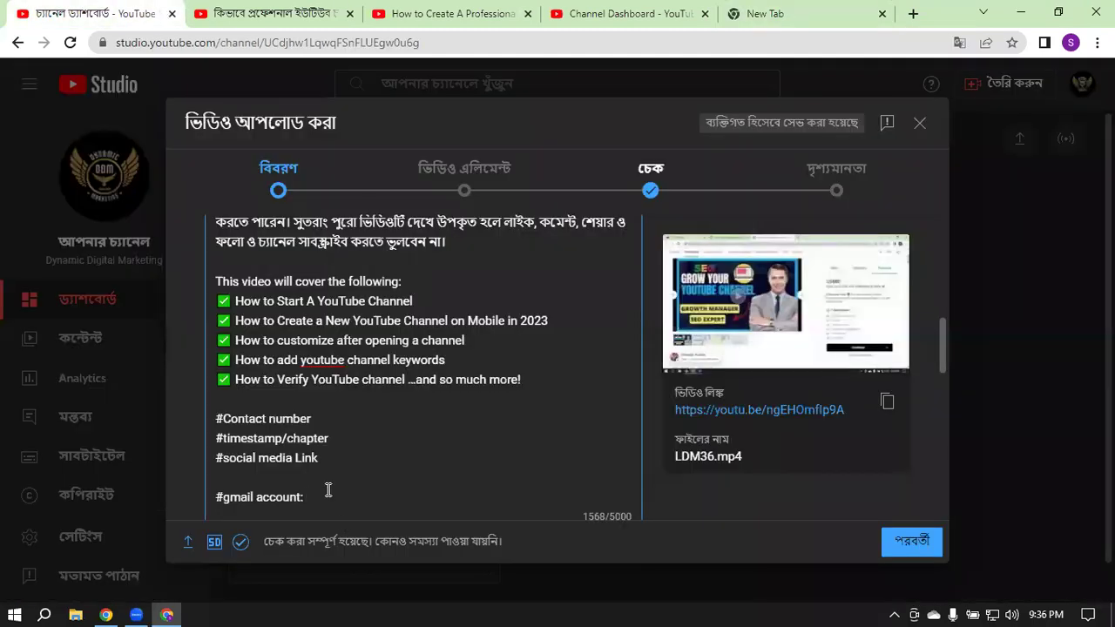
pyautogui.hotkey('ctrl', 'v')
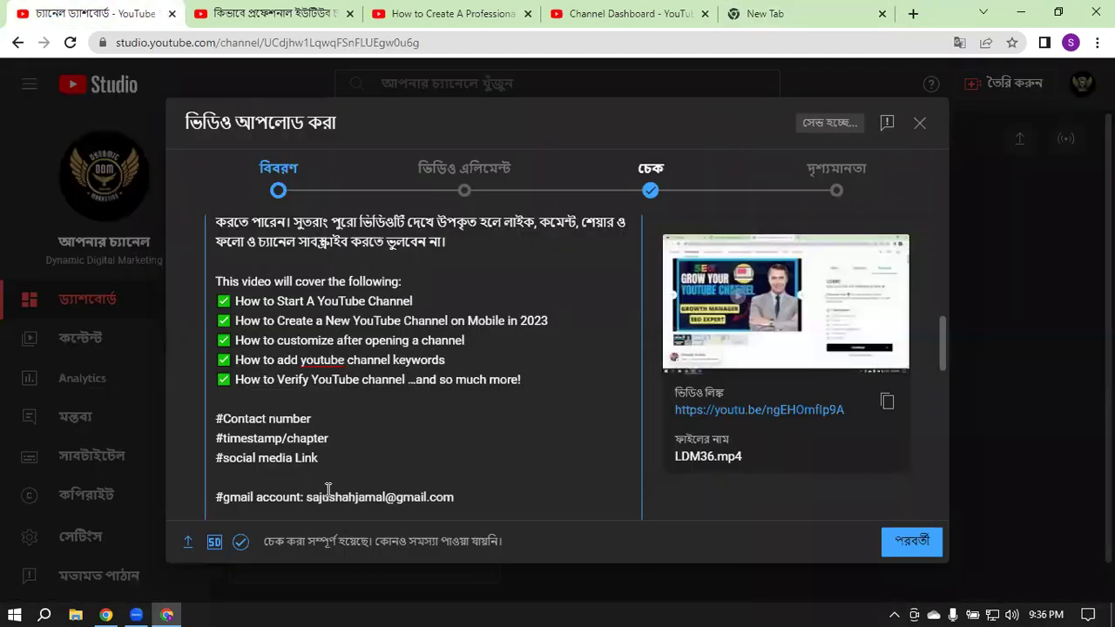
# Step: Add a colon and a sample phone number after the "#Contact number" label in the description
pyautogui.scroll(-2, 327, 489)
pyautogui.click(331, 296)
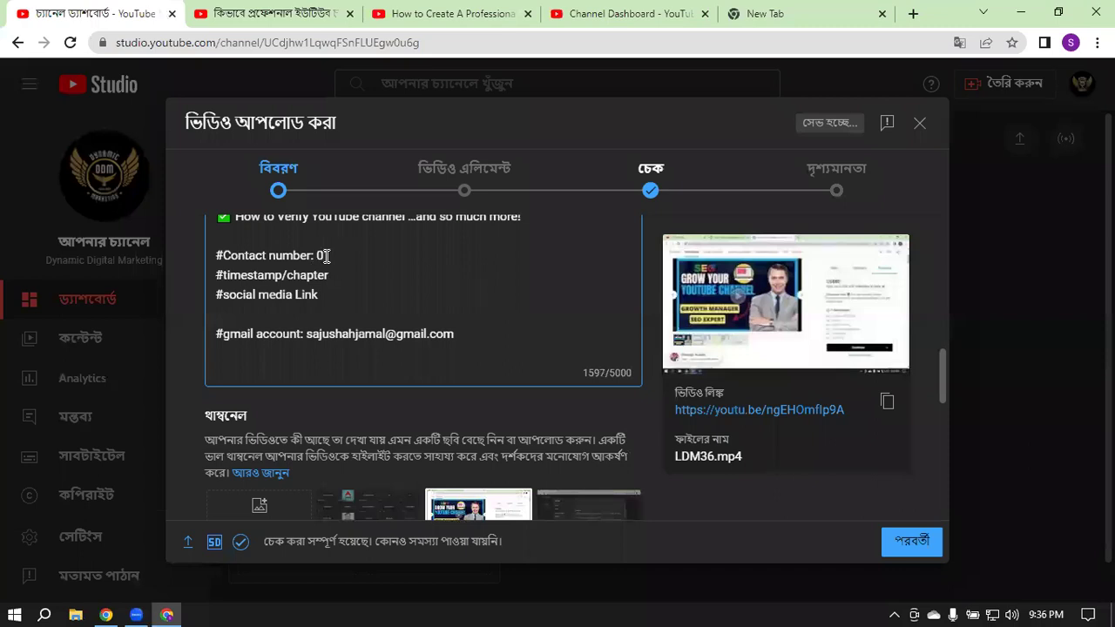
pyautogui.write('00100100')
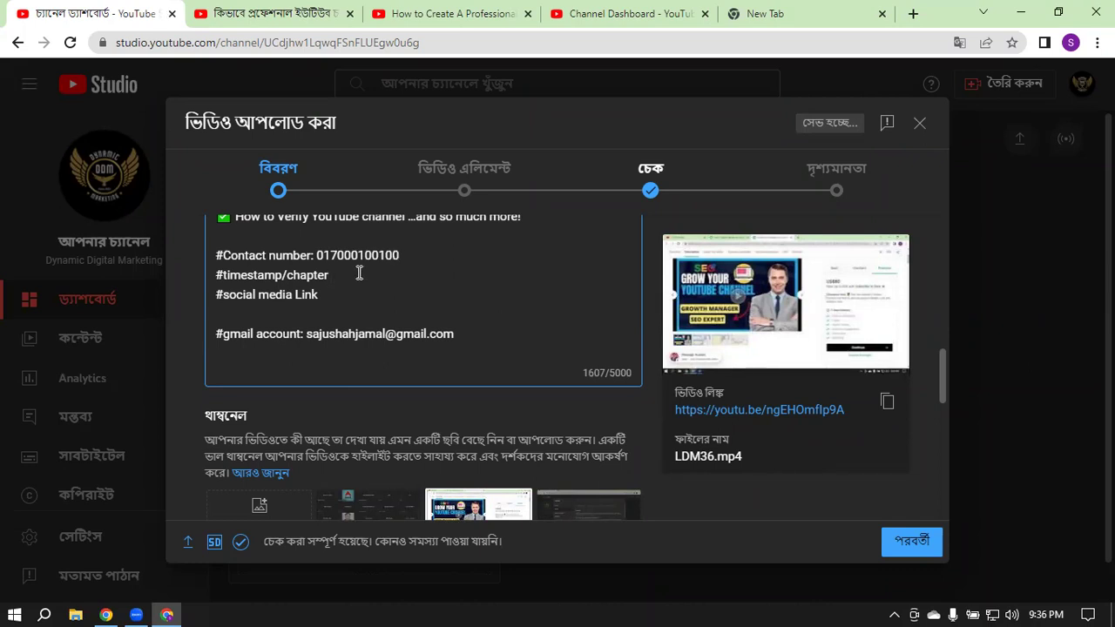
# Step: Insert a blank line below "#timestamp/chapter" and delete one surplus digit from the contact number
pyautogui.click(359, 273)
pyautogui.press('Return')
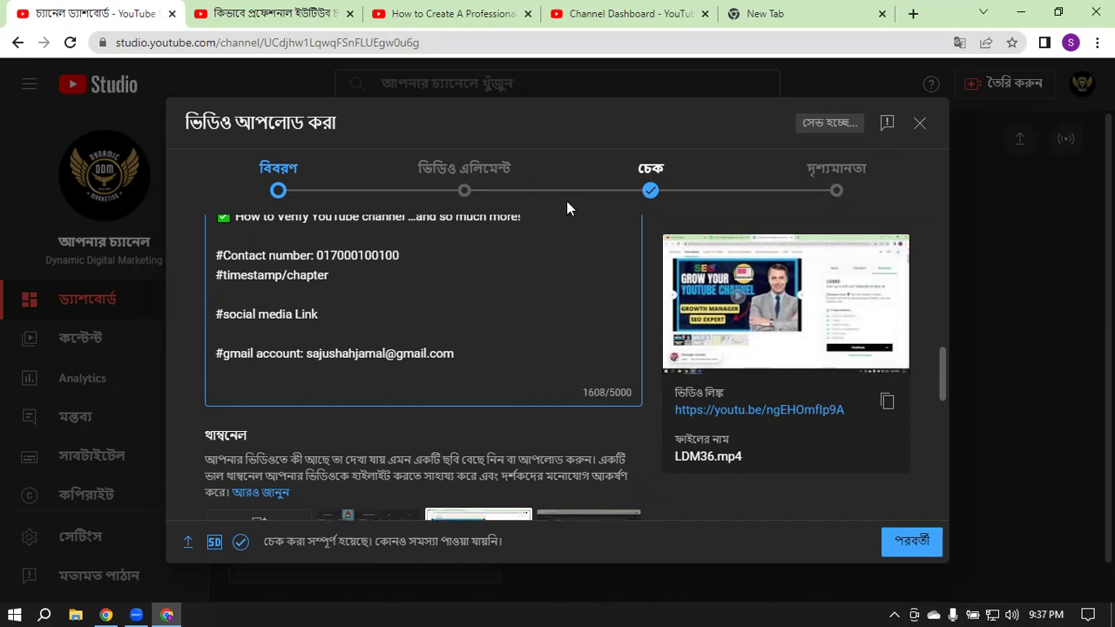
pyautogui.click(352, 256)
pyautogui.press('BackSpace')
pyautogui.click(444, 536)
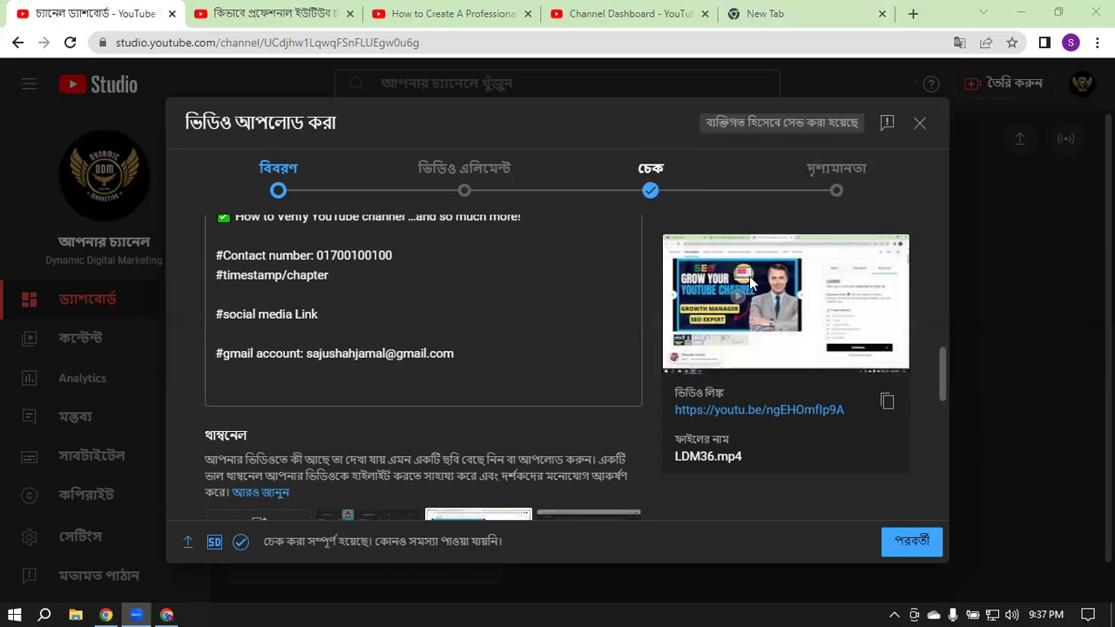
# Step: Return to the "How to Create A Professional YouTube Channel On Mobile in 2023" video and examine its title and description for timestamps
pyautogui.scroll(5, 549, 228)
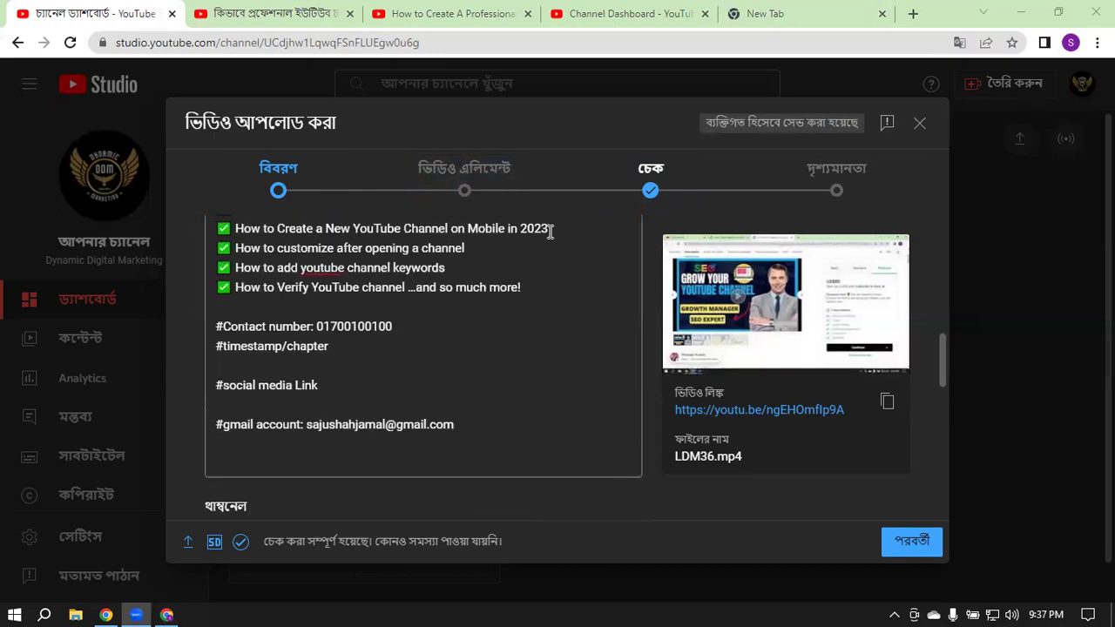
pyautogui.click(466, 12)
pyautogui.scroll(8, 512, 351)
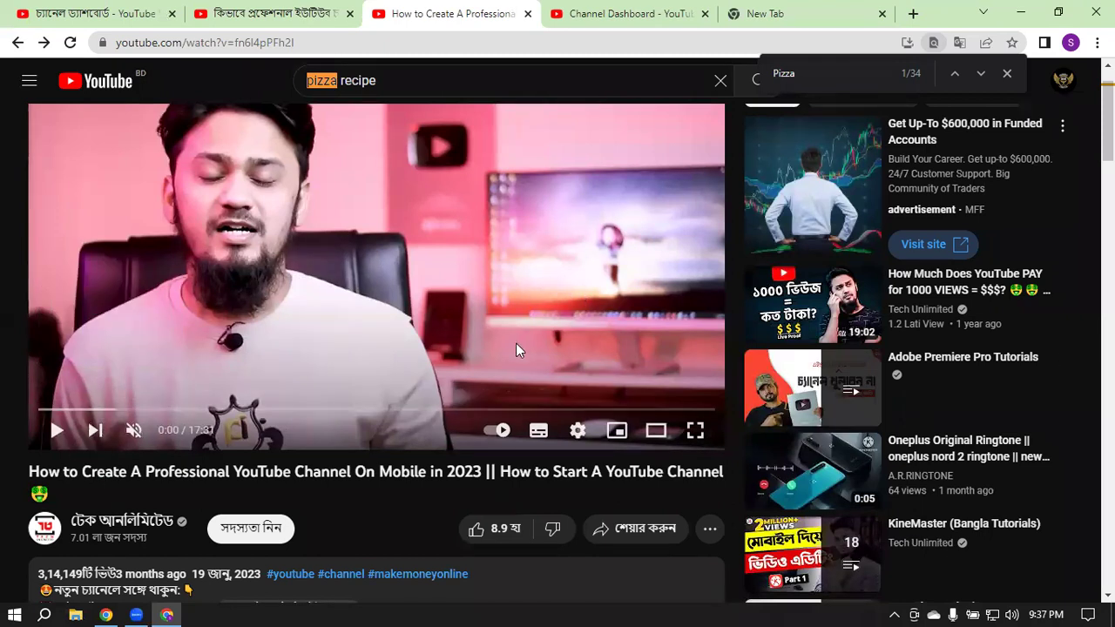
pyautogui.scroll(-2, 377, 356)
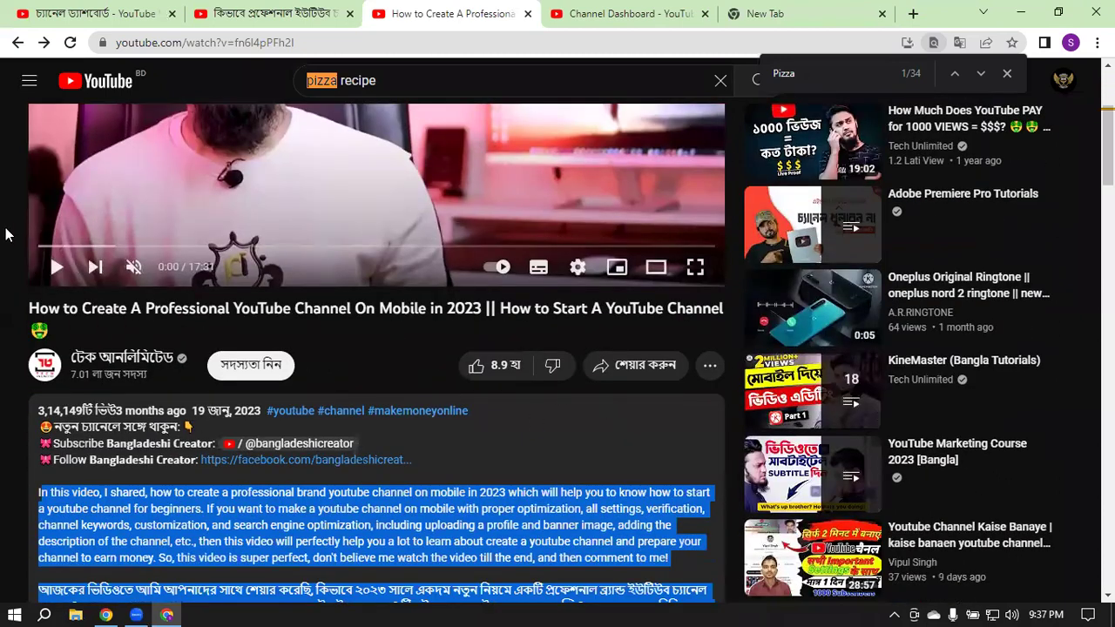
pyautogui.click(364, 373)
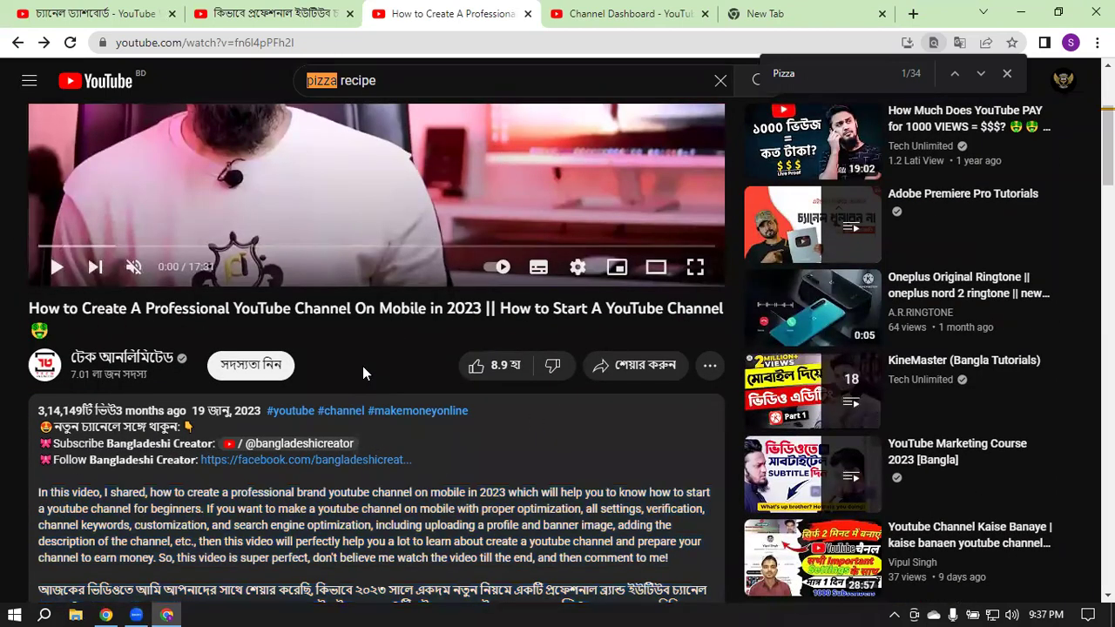
pyautogui.scroll(-2, 364, 373)
pyautogui.scroll(1, 389, 376)
pyautogui.scroll(2, 389, 376)
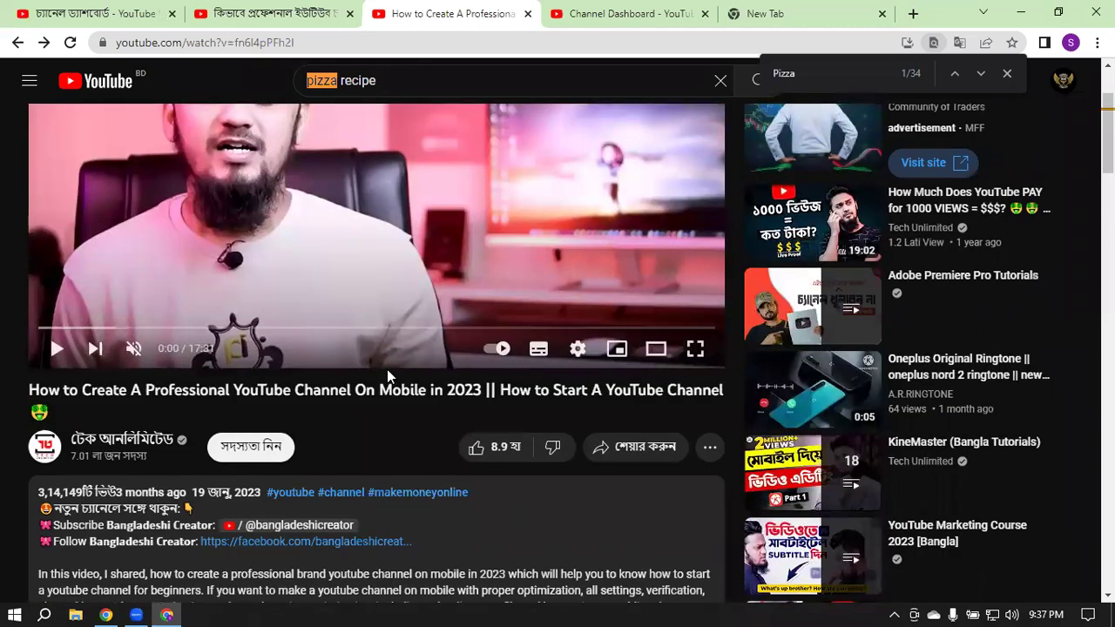
# Step: Close the page's find bar and highlight the total duration shown on the reference video's player
pyautogui.click(1008, 74)
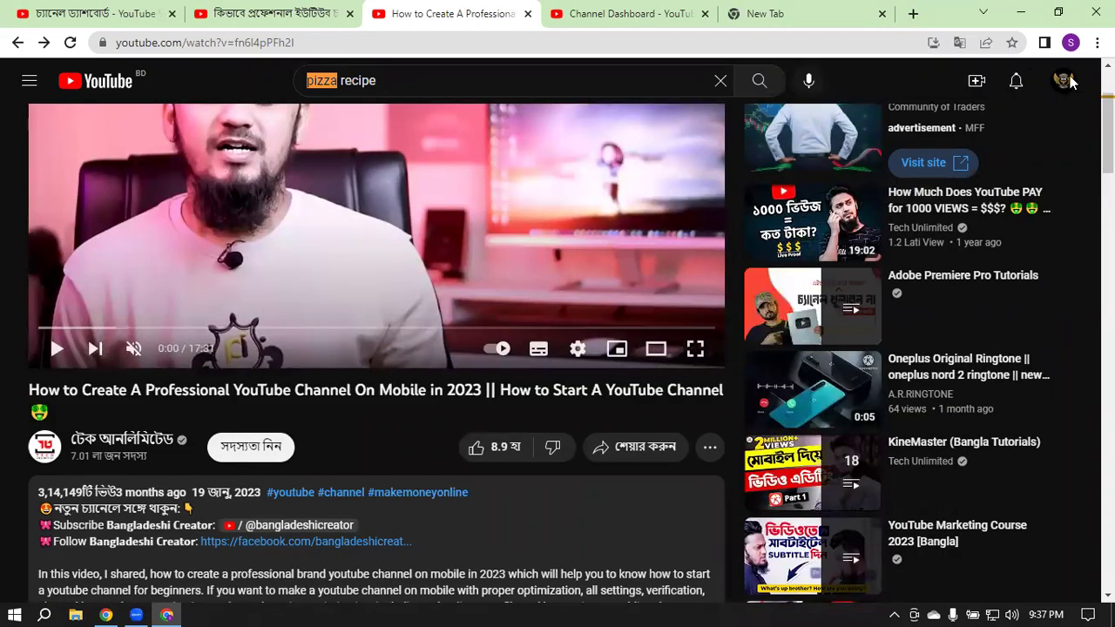
pyautogui.scroll(2, 357, 315)
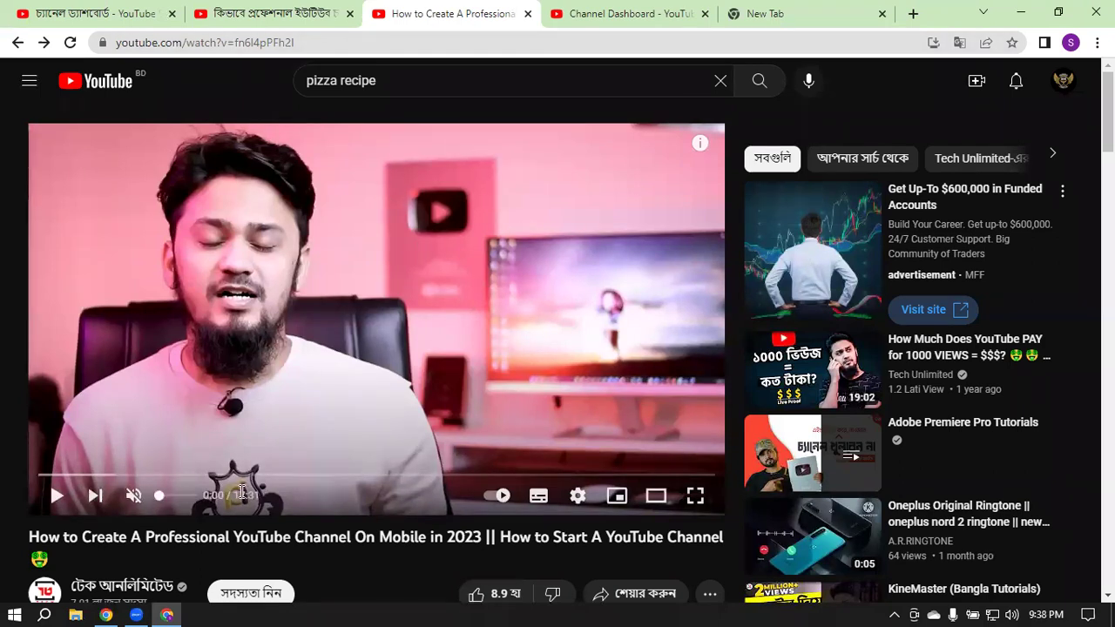
pyautogui.moveTo(240, 495); pyautogui.dragTo(279, 501)
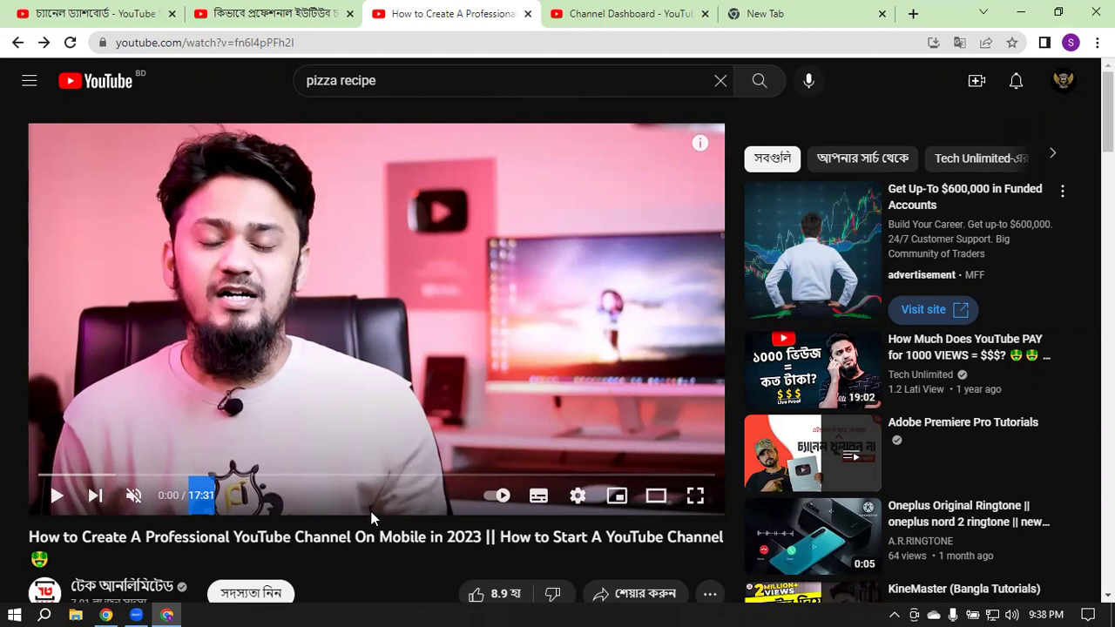
# Step: Search YouTube for "digital marketing" and browse the results for videos that use chapters
pyautogui.click(721, 80)
pyautogui.write('digital ')
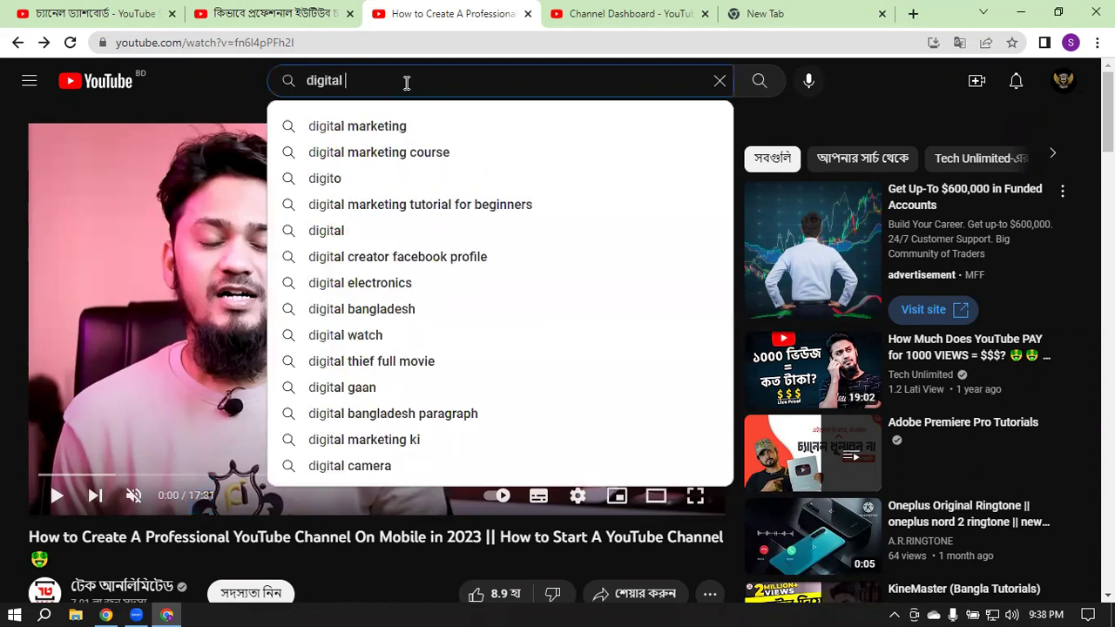
pyautogui.write('marketin')
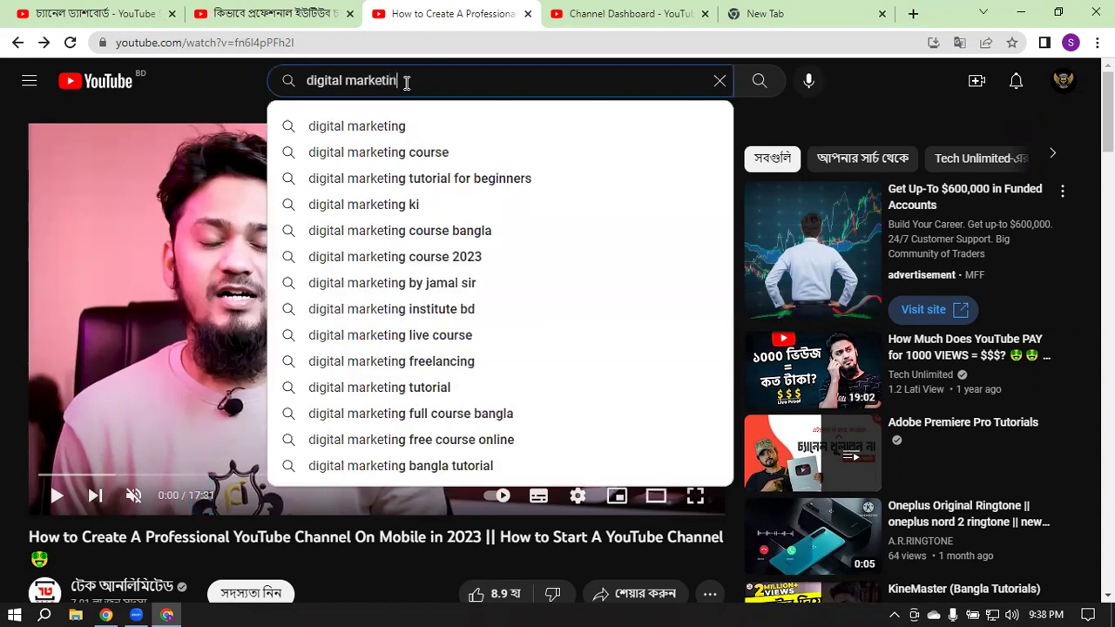
pyautogui.write('g')
pyautogui.press('Return')
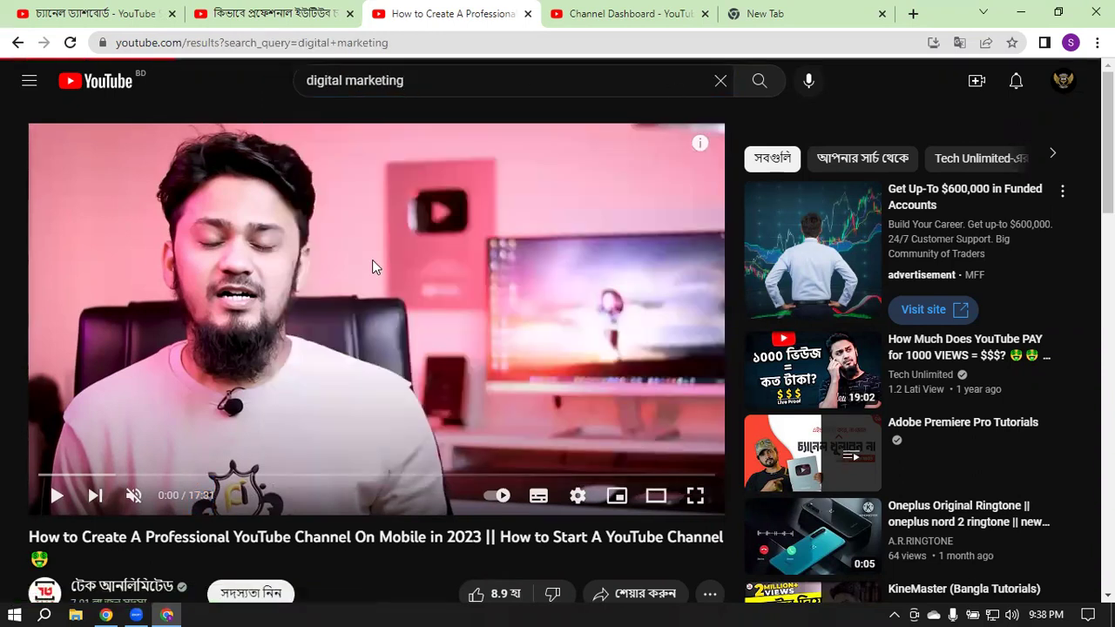
pyautogui.scroll(-4, 671, 307)
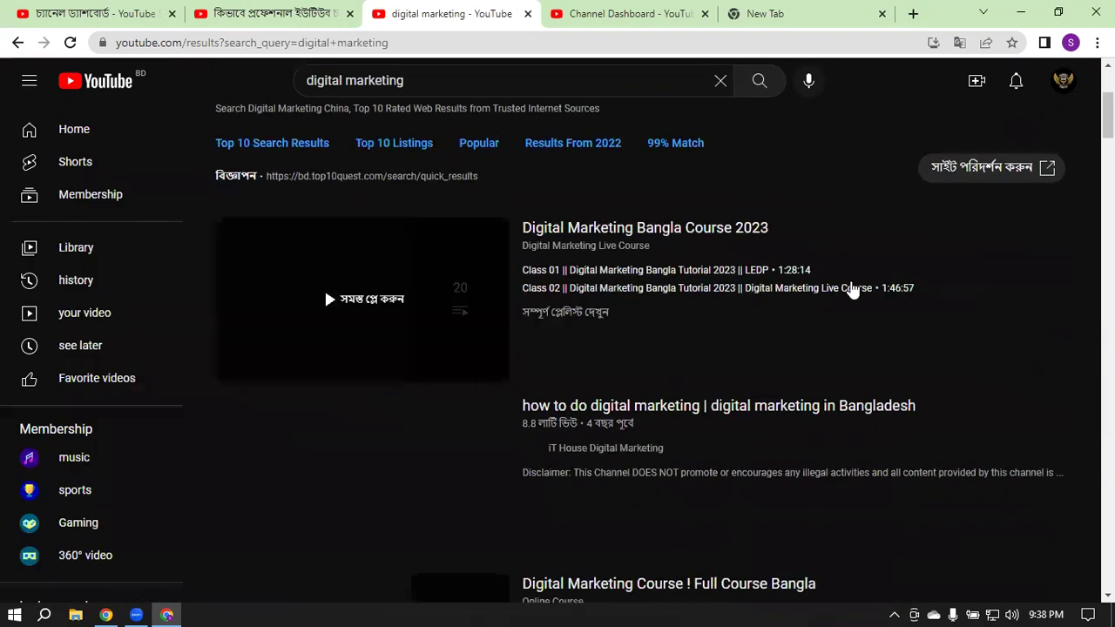
pyautogui.scroll(-6, 828, 263)
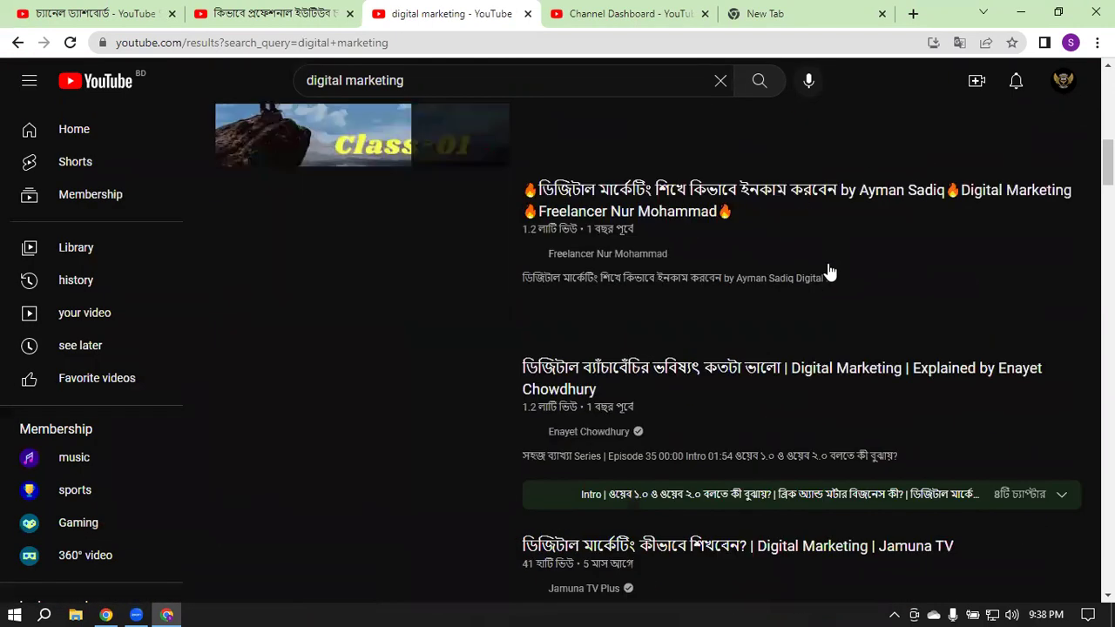
pyautogui.scroll(-2, 859, 262)
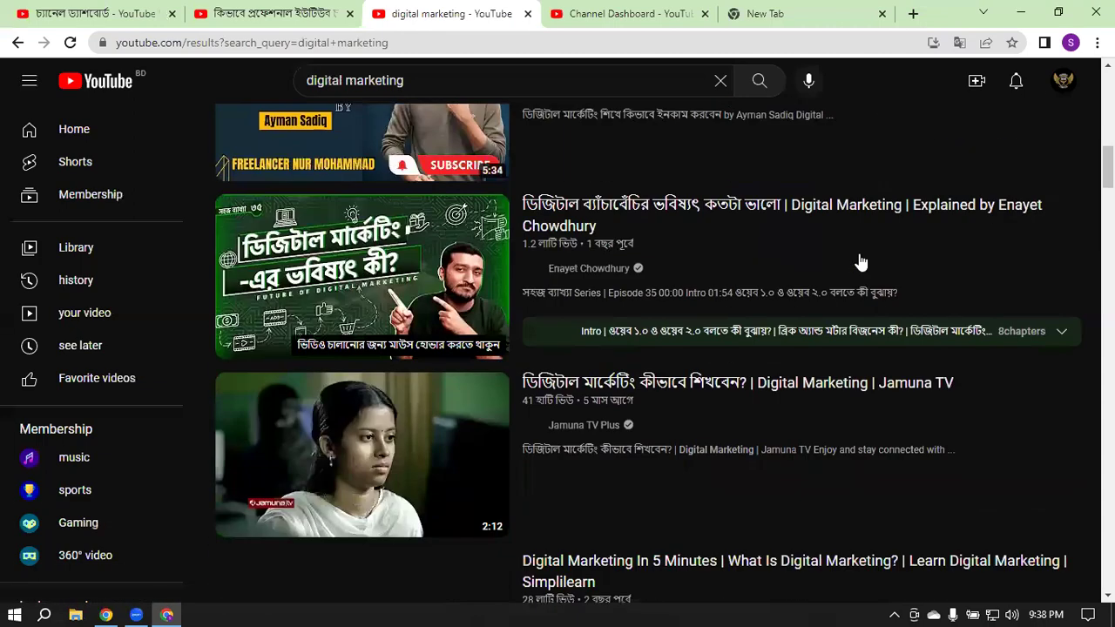
pyautogui.scroll(-6, 860, 262)
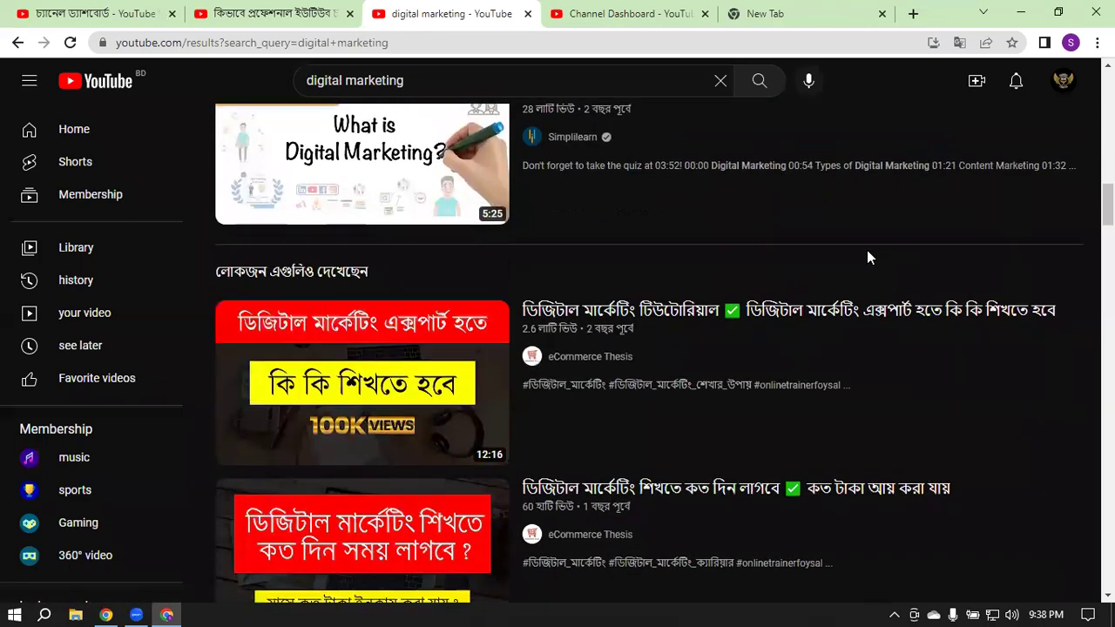
pyautogui.scroll(-4, 867, 250)
pyautogui.scroll(-7, 867, 251)
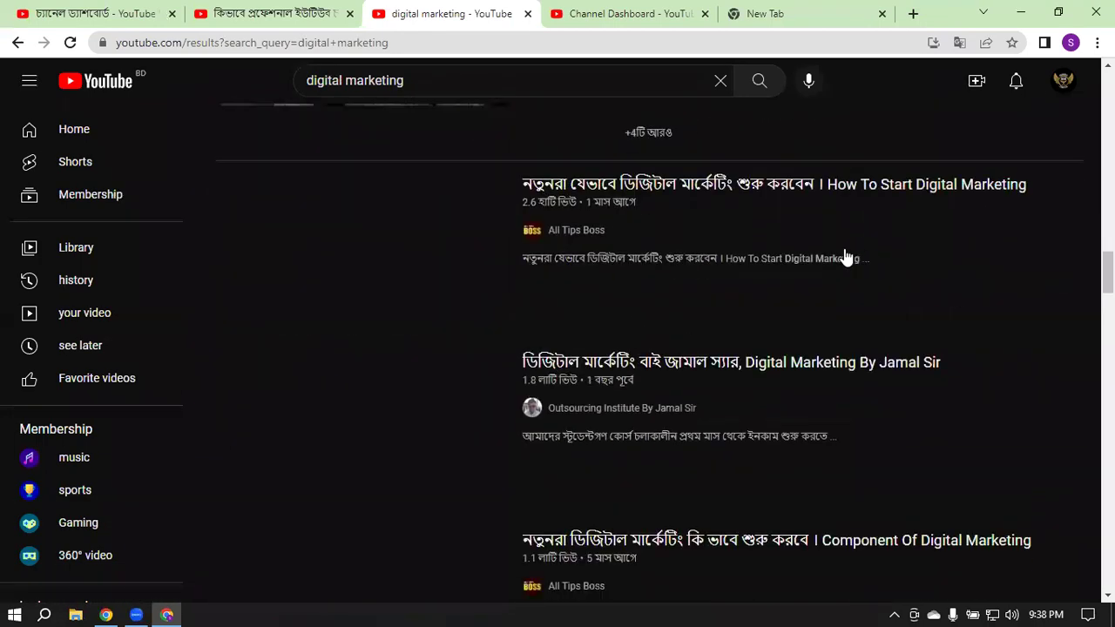
# Step: Search YouTube for the suggested term "joyita banerjee" and look through the listed videos
pyautogui.tripleClick(473, 78)
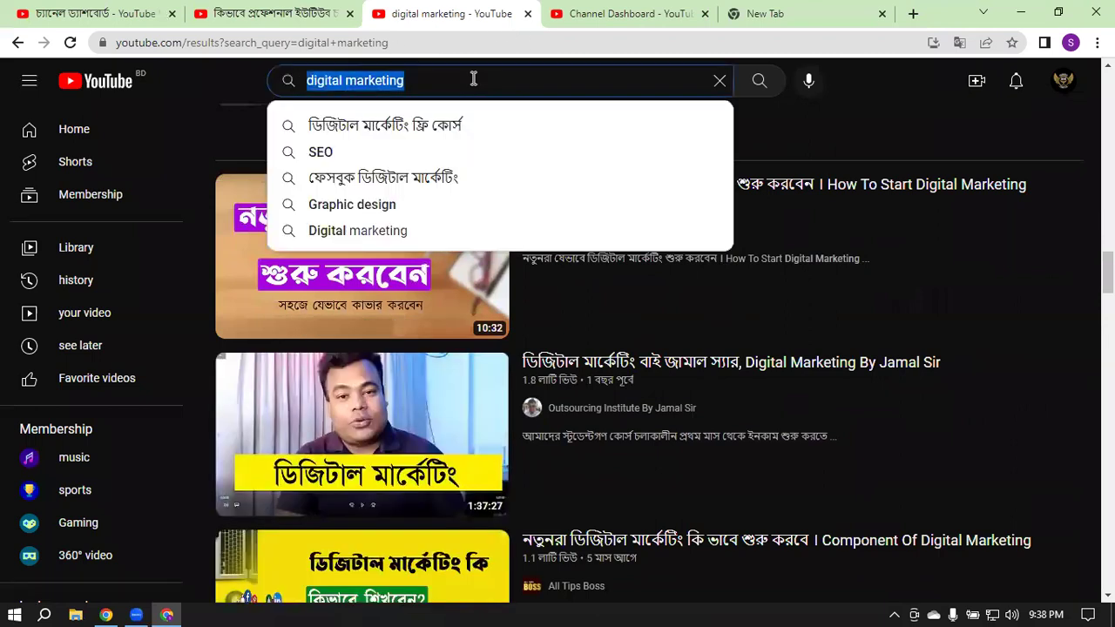
pyautogui.write('joita')
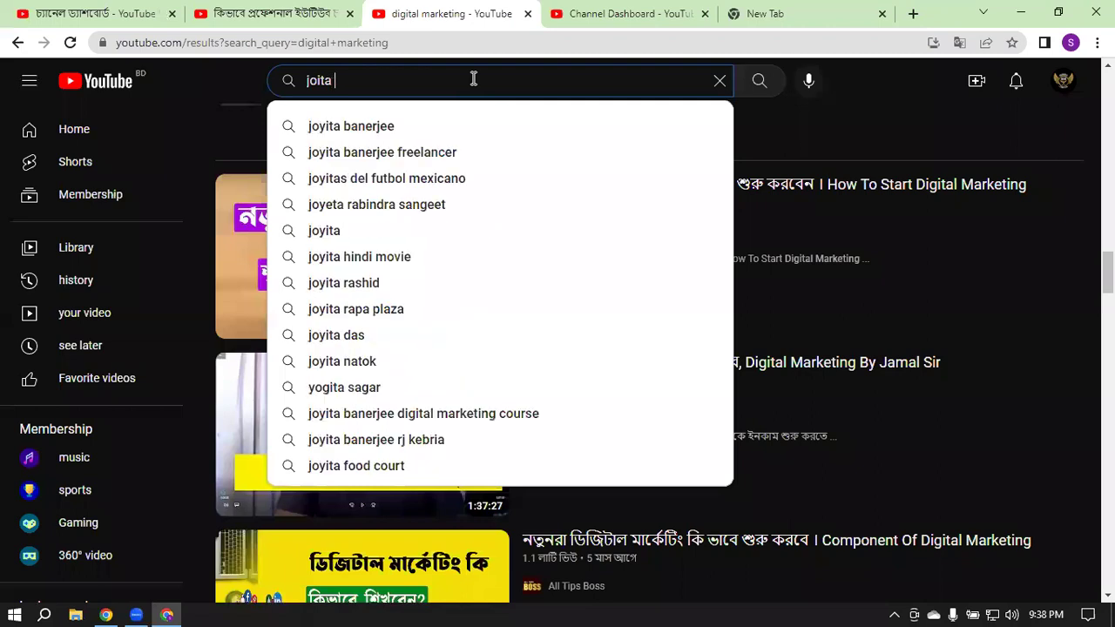
pyautogui.click(398, 125)
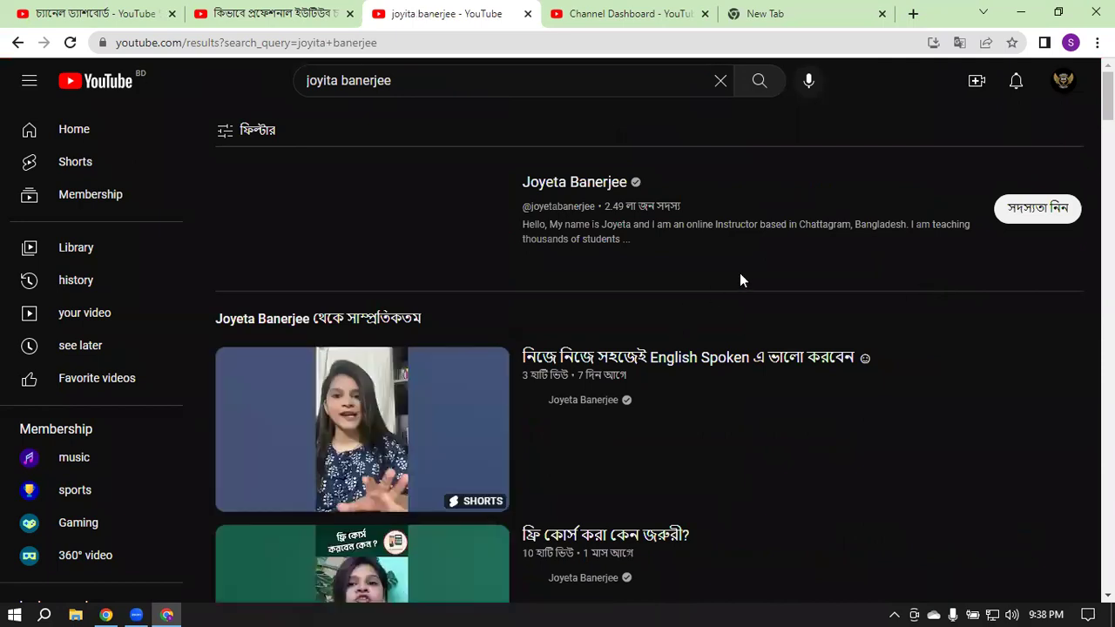
pyautogui.scroll(-4, 740, 272)
pyautogui.scroll(-4, 858, 264)
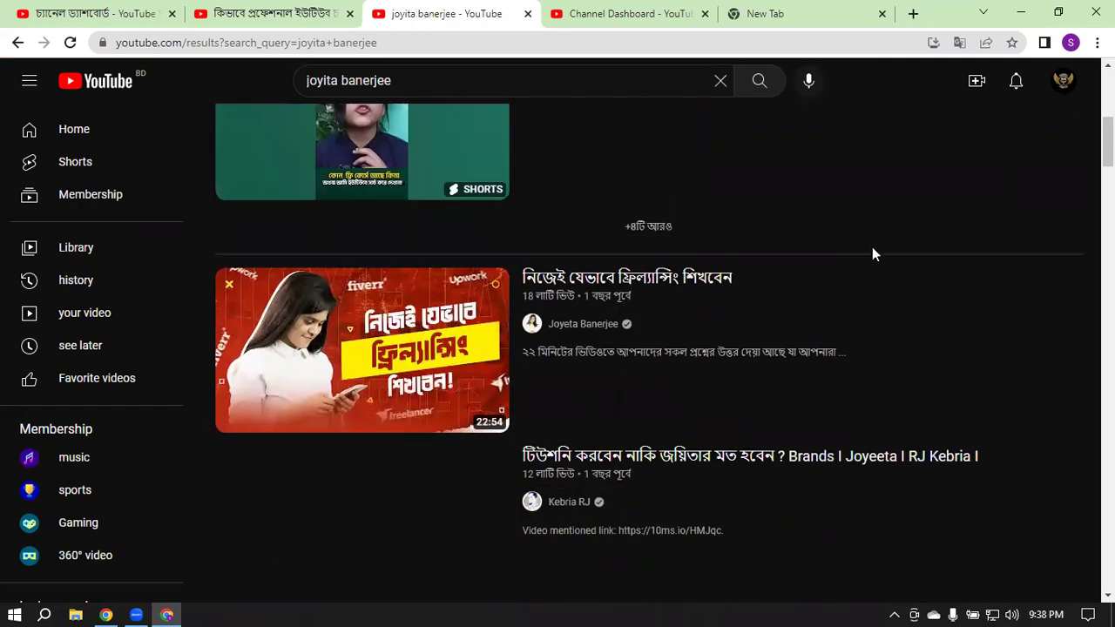
pyautogui.scroll(-1, 779, 236)
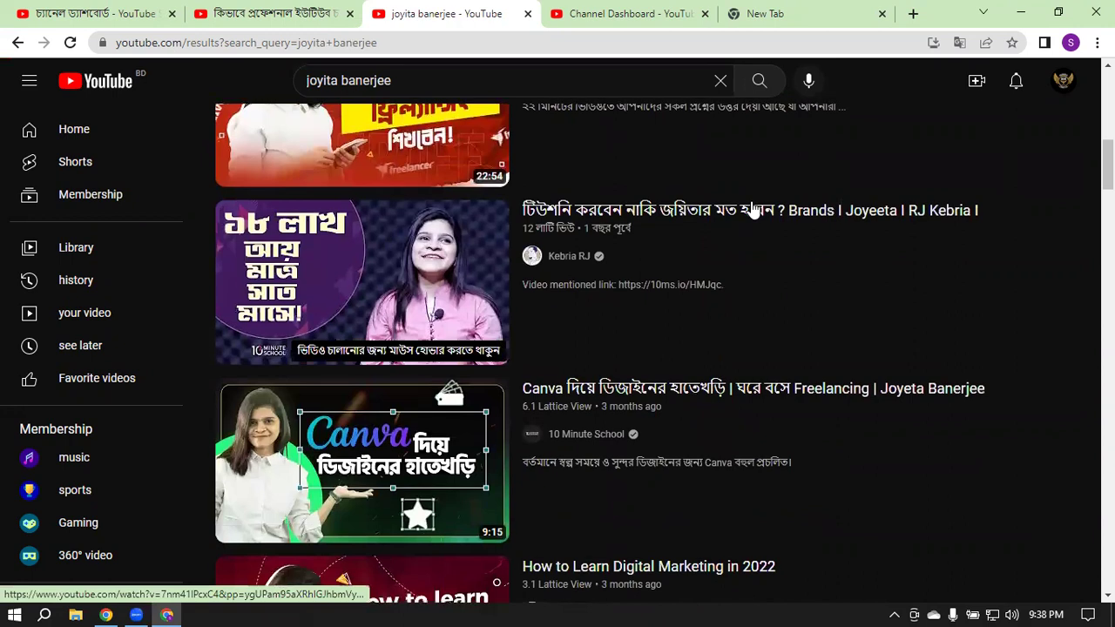
pyautogui.scroll(-2, 756, 209)
pyautogui.scroll(3, 341, 273)
# Step: Open the channel's freelancing video and the RJ Kebria "Brands" interview in separate new tabs and view each one
pyautogui.rightClick(340, 218)
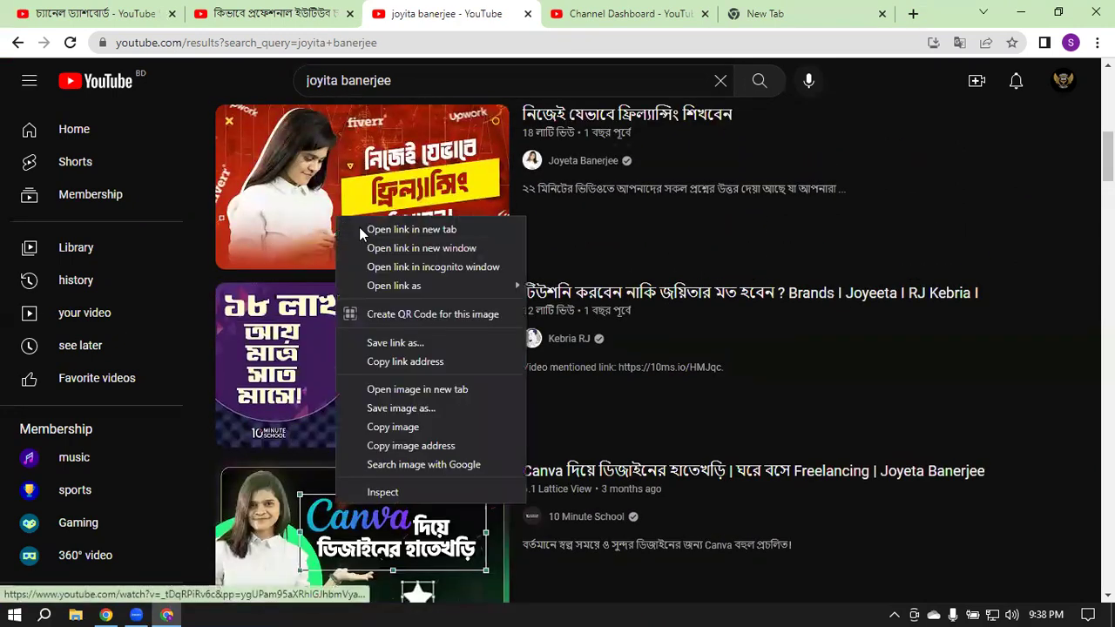
pyautogui.click(360, 229)
pyautogui.rightClick(370, 358)
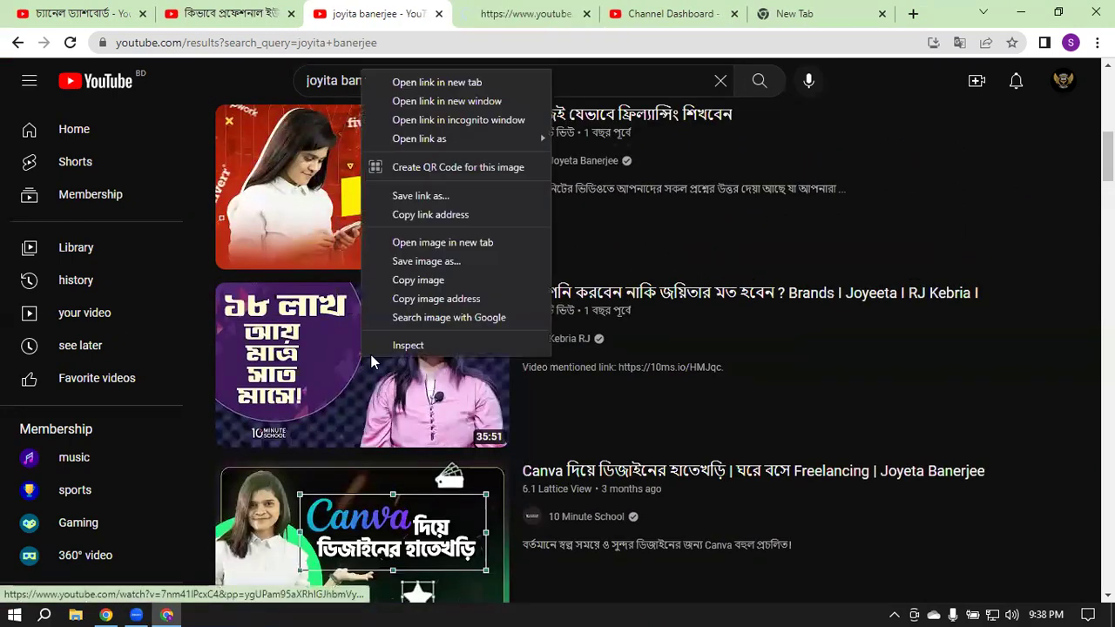
pyautogui.click(473, 82)
pyautogui.scroll(-4, 772, 318)
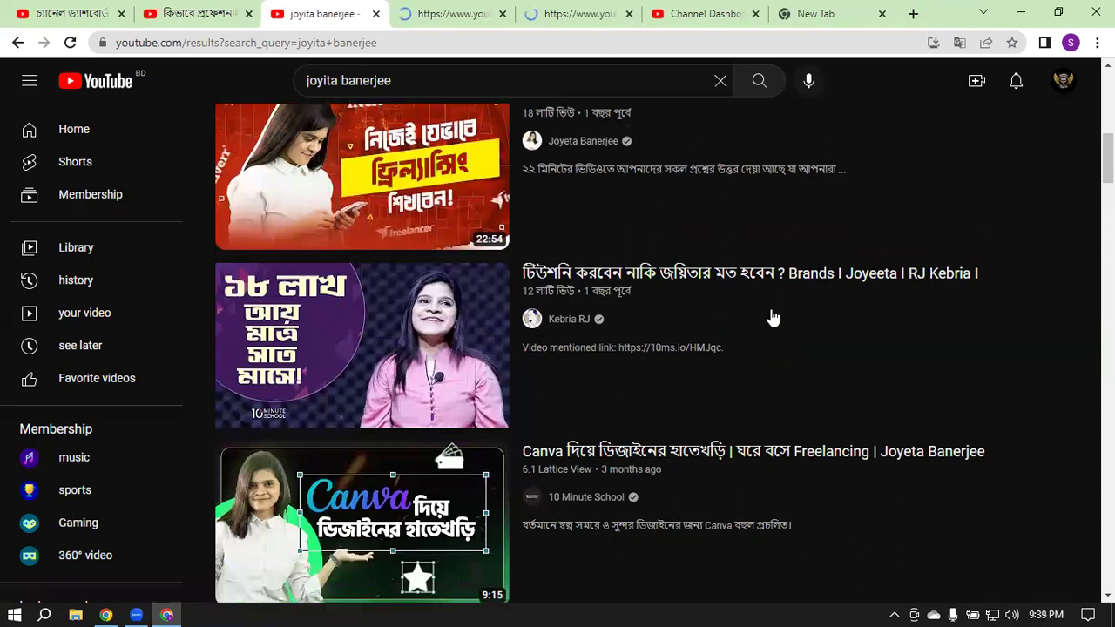
pyautogui.scroll(-5, 784, 321)
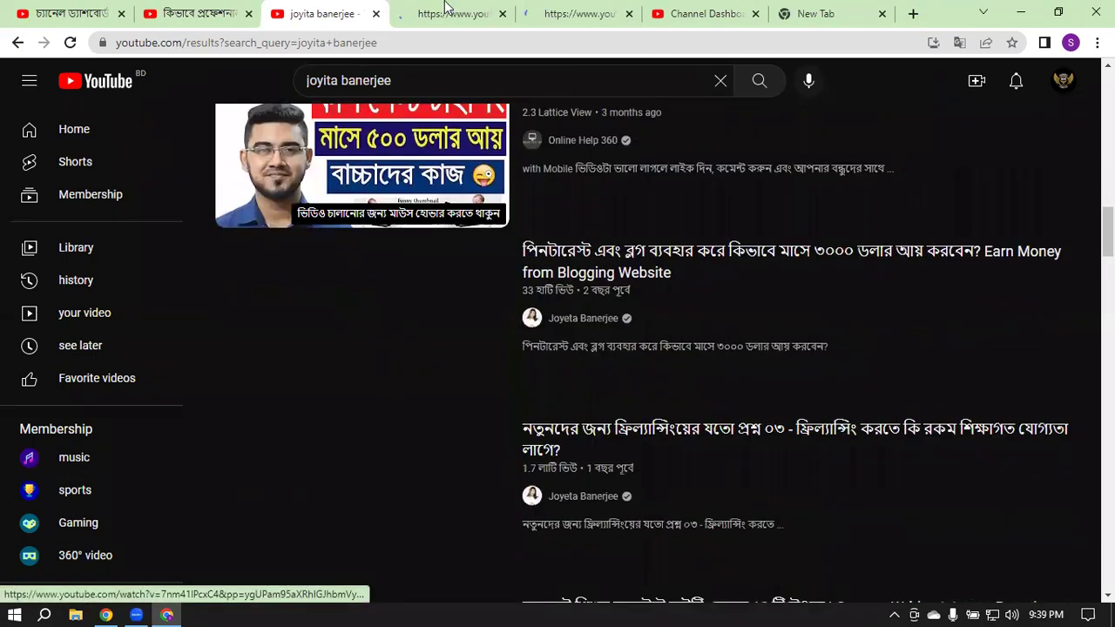
pyautogui.hotkey('ctrl', 'Tab')
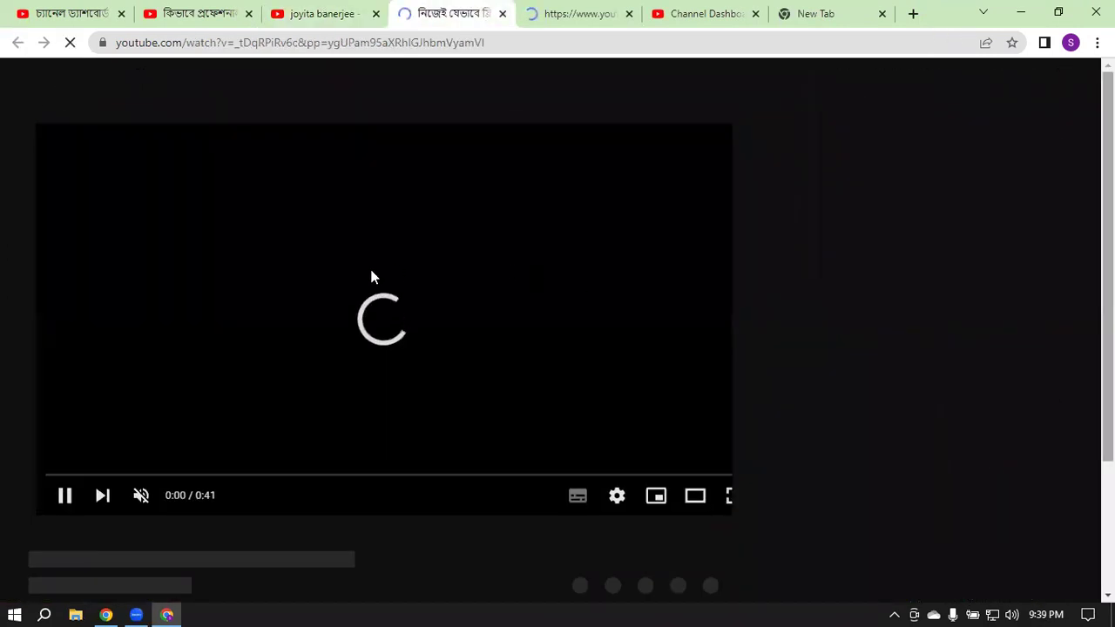
pyautogui.click(575, 11)
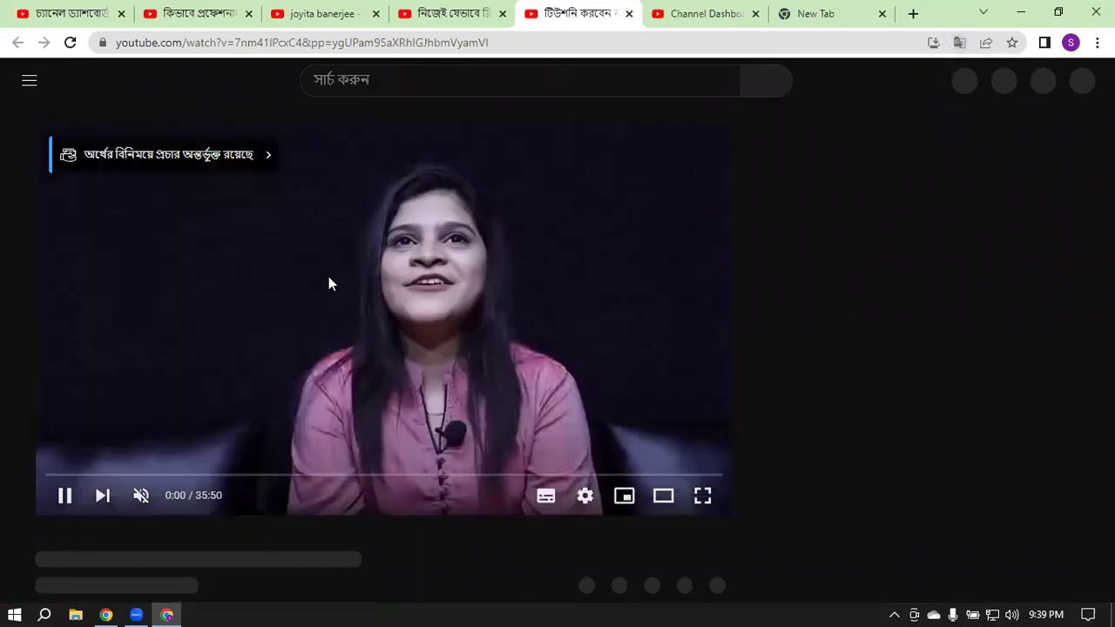
# Step: Examine the descriptions of the two open freelancing-related videos, expanding the second one to show its website and social media links
pyautogui.click(334, 274)
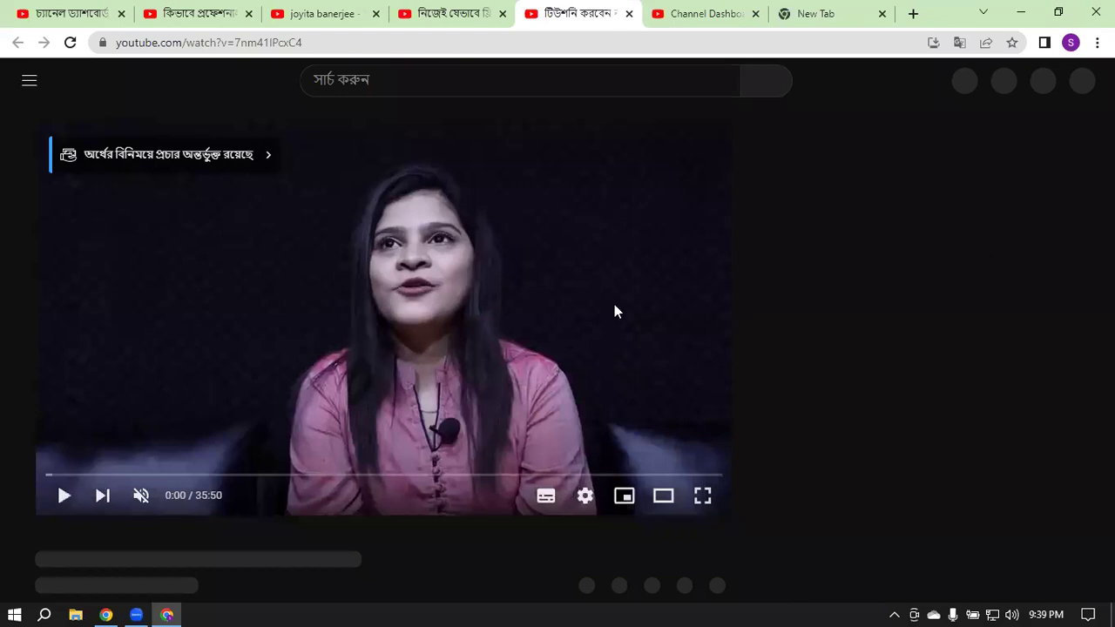
pyautogui.scroll(-3, 479, 329)
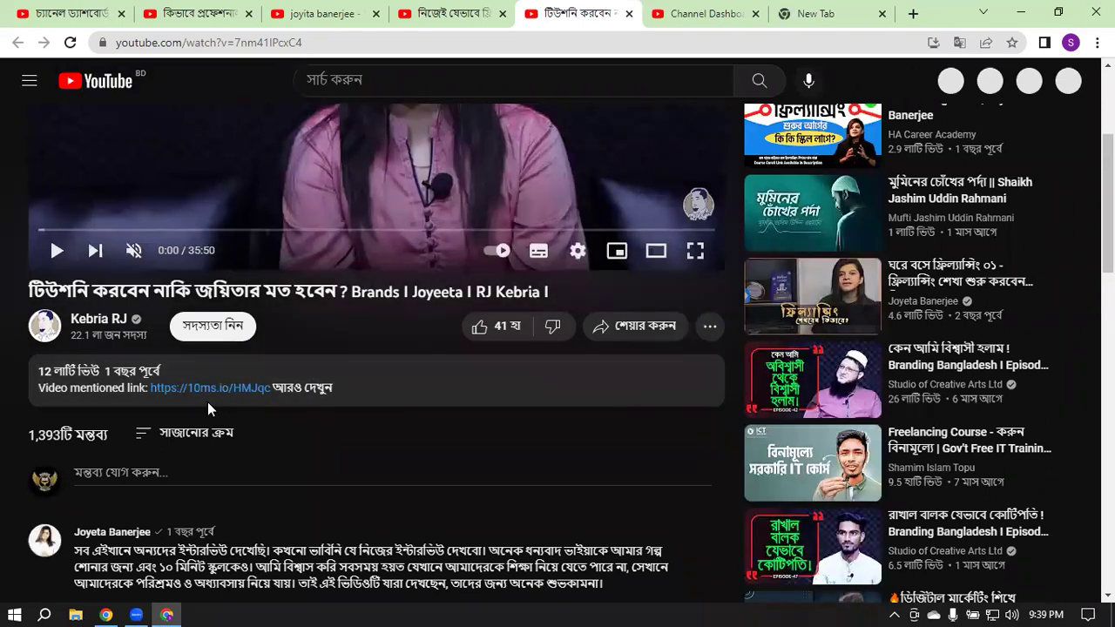
pyautogui.click(470, 13)
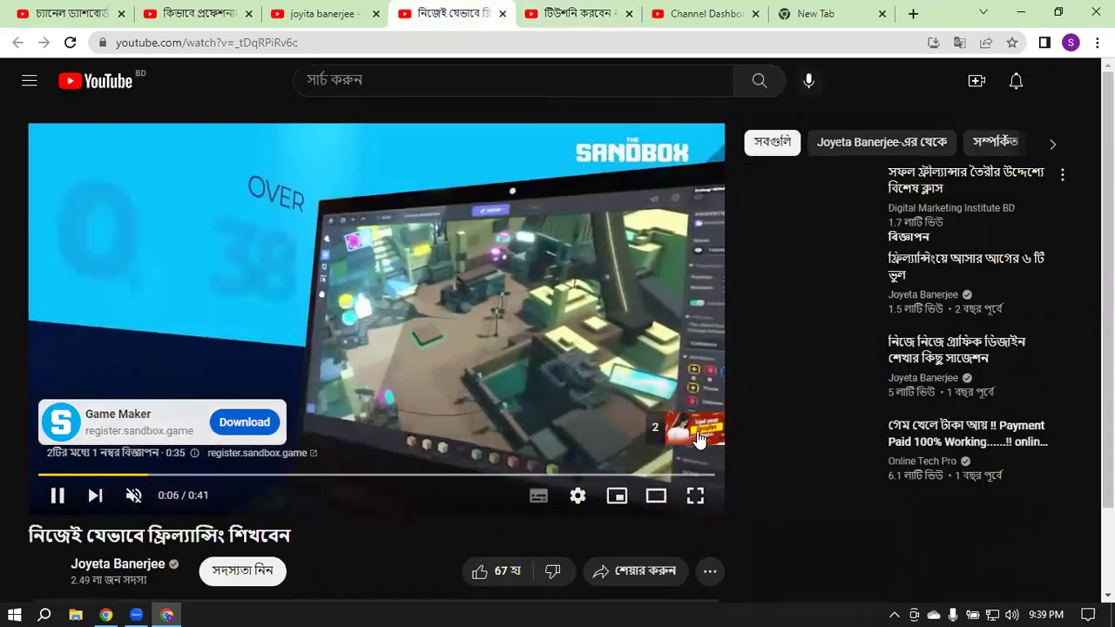
pyautogui.click(680, 429)
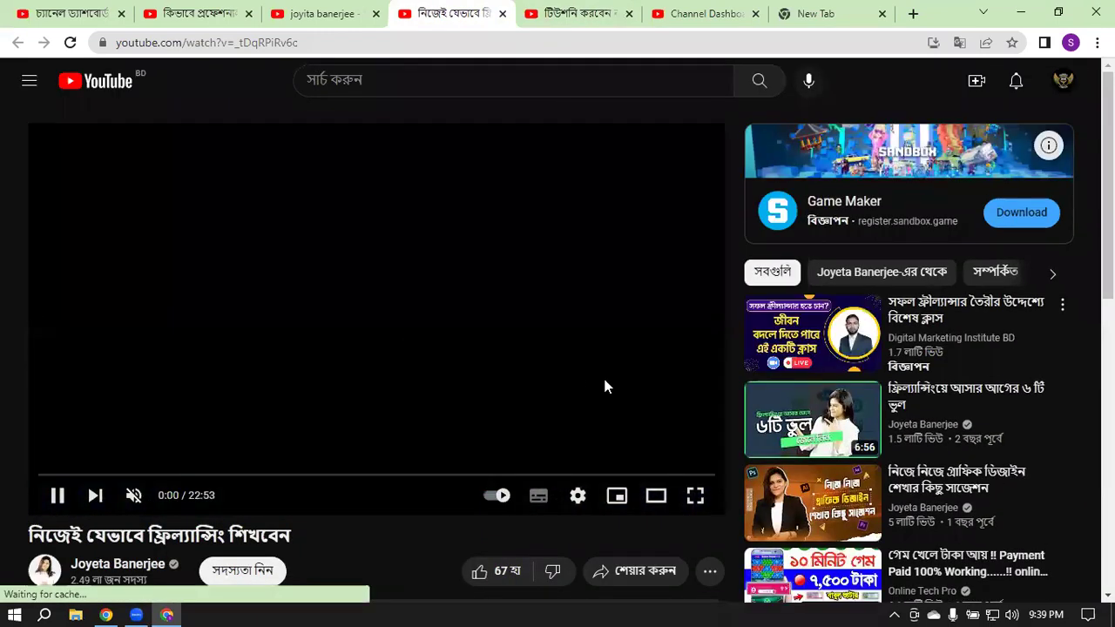
pyautogui.scroll(-1, 339, 297)
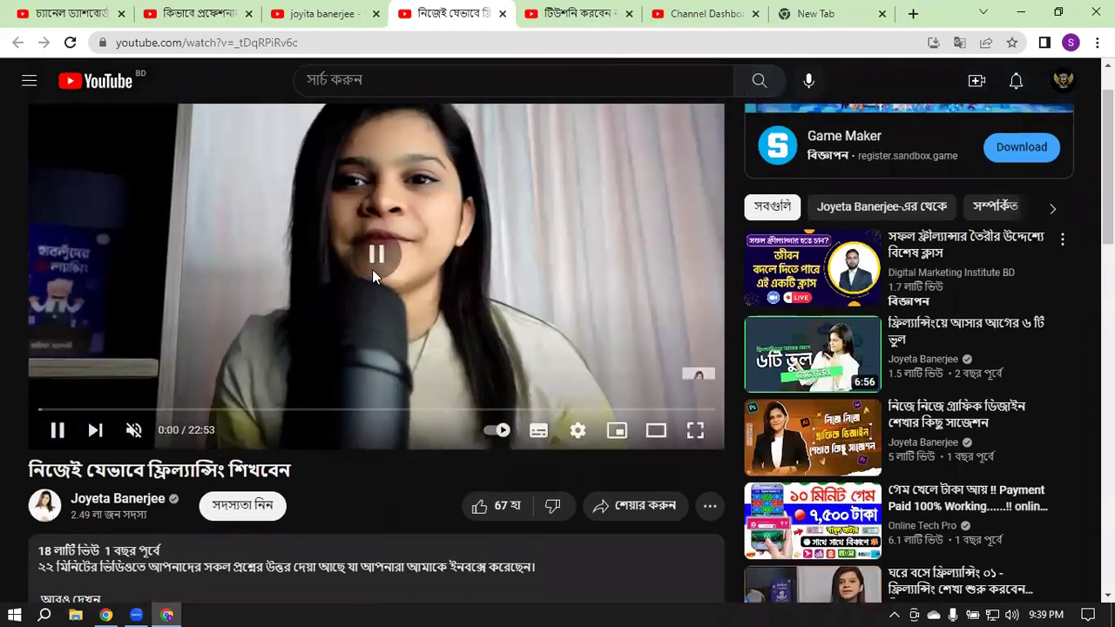
pyautogui.click(375, 267)
pyautogui.scroll(-3, 379, 265)
pyautogui.click(62, 359)
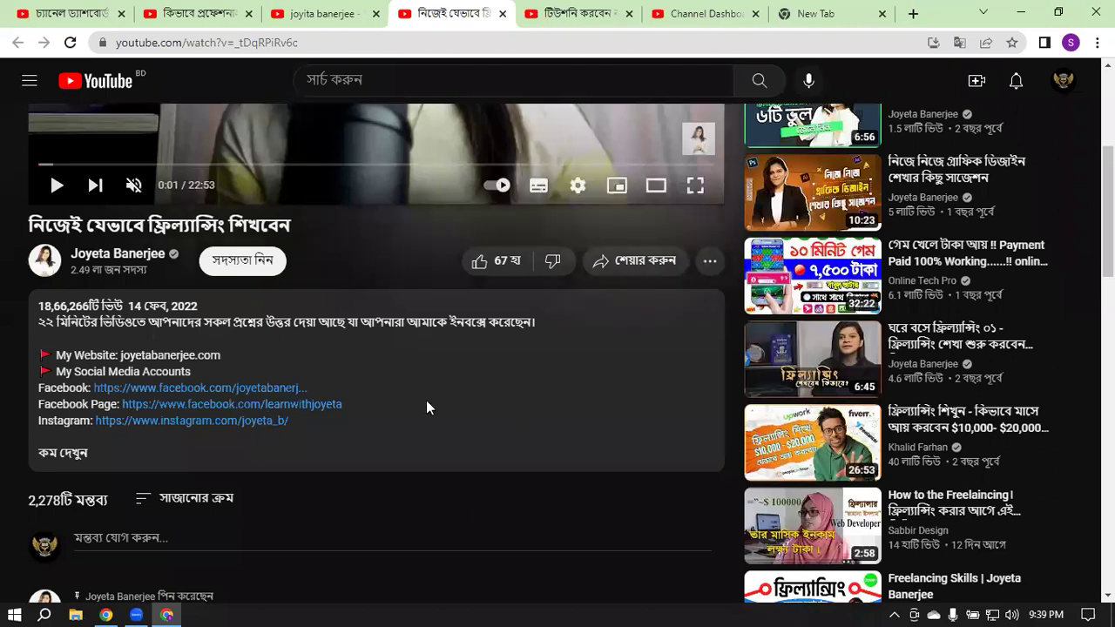
pyautogui.scroll(2, 426, 400)
# Step: Return to the video upload details in YouTube Studio and correct "youtube" to "YouTube" in the description's "How to add youtube channel keywords" line
pyautogui.click(63, 11)
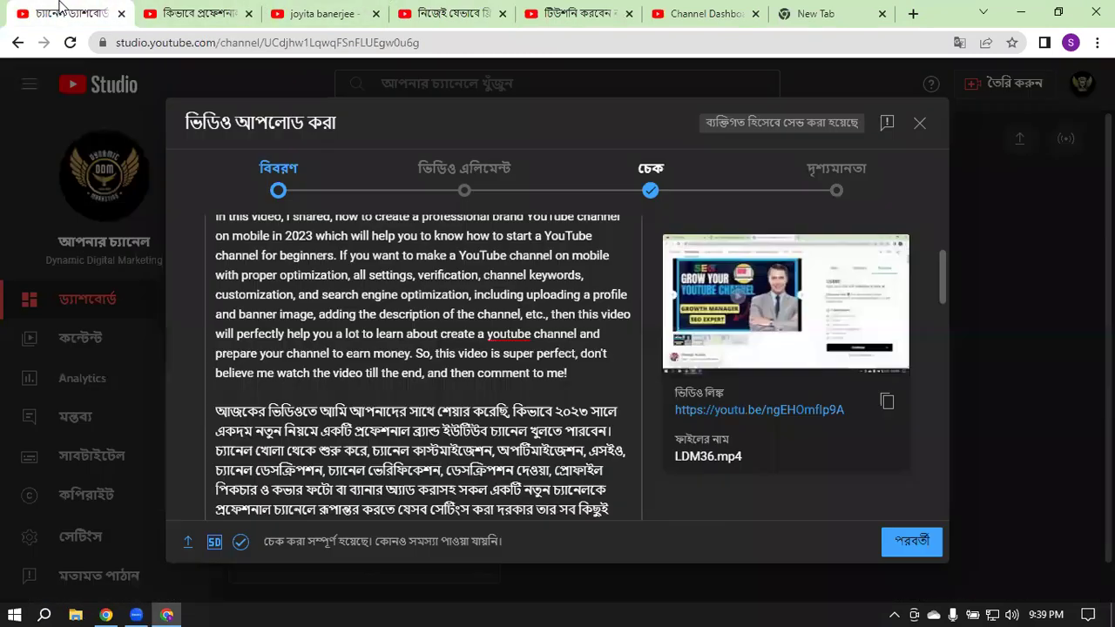
pyautogui.scroll(-1, 434, 373)
pyautogui.scroll(-3, 433, 371)
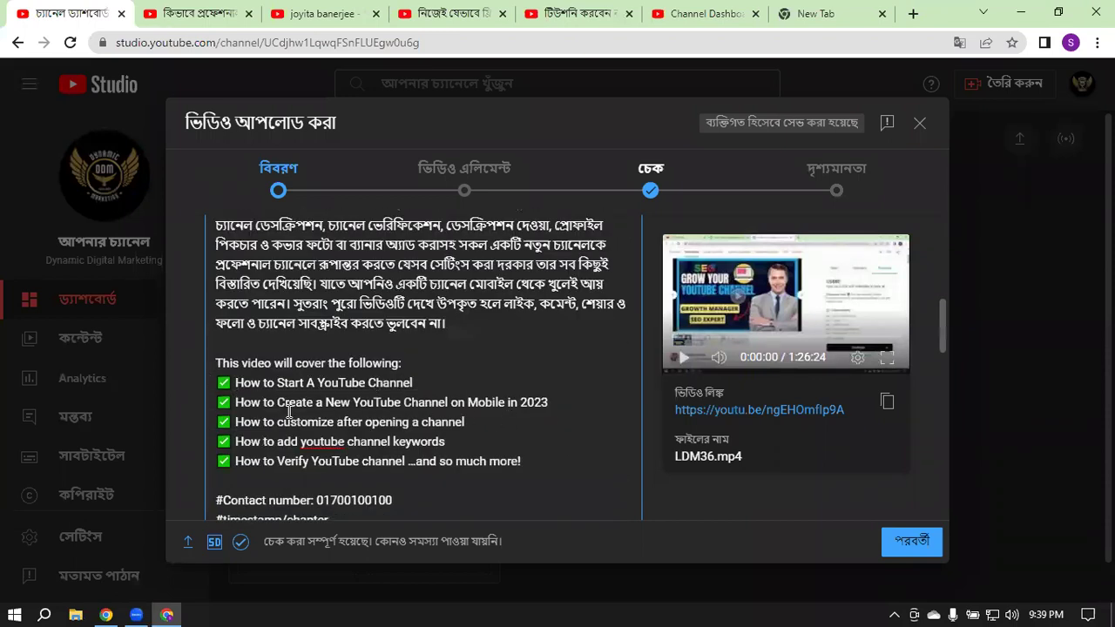
pyautogui.rightClick(320, 442)
pyautogui.click(416, 236)
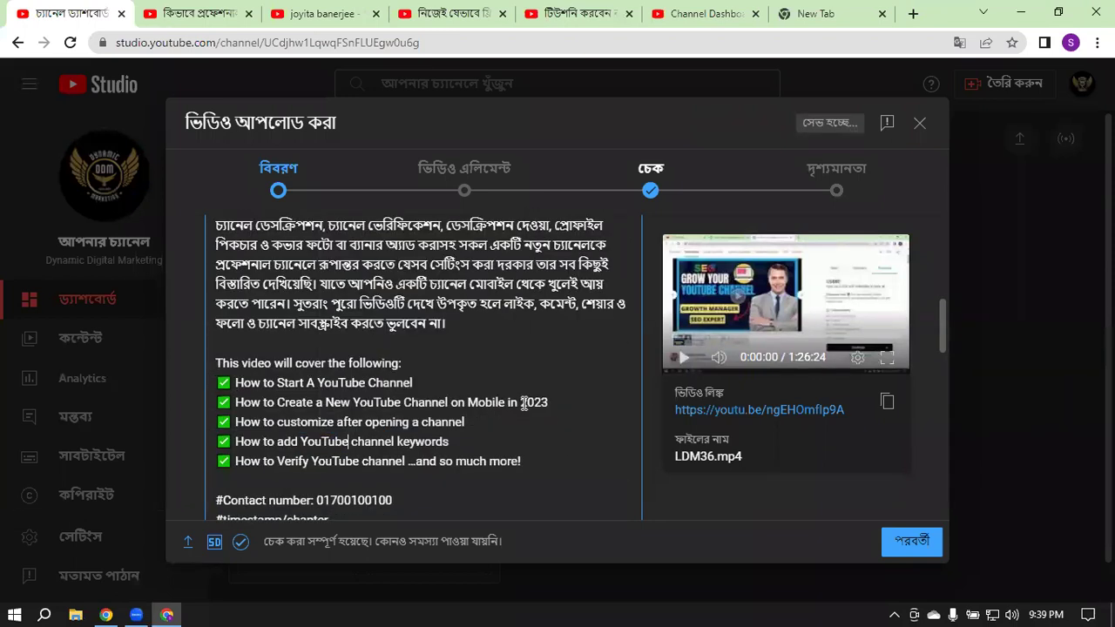
# Step: Add the first chapter line "00:00:00 Video Start" under #timestamp/chapter in the description
pyautogui.scroll(-3, 366, 366)
pyautogui.click(270, 375)
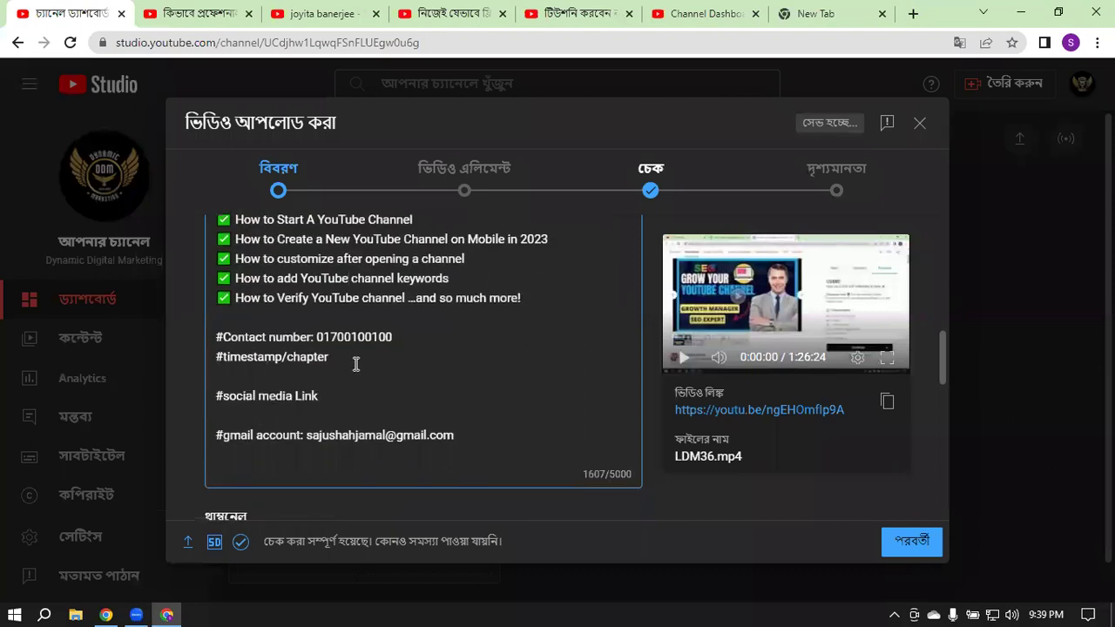
pyautogui.write('00:00:00 Video Start')
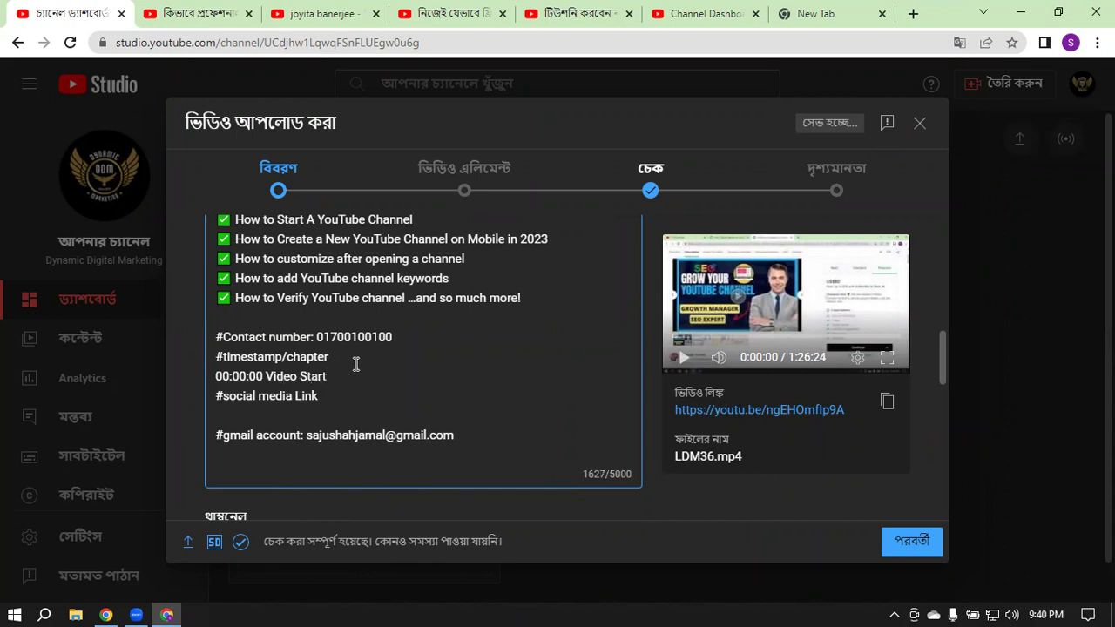
# Step: Add the timestamp 00:05:00 on a new line below the Video Start chapter
pyautogui.press('Return')
pyautogui.write('00:')
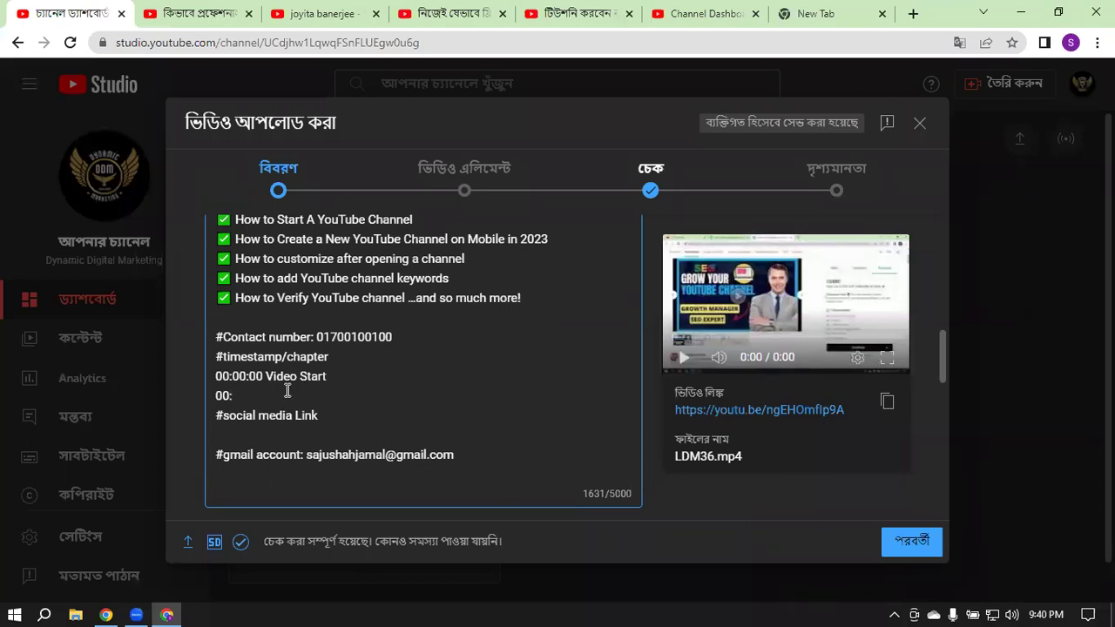
pyautogui.write('05:')
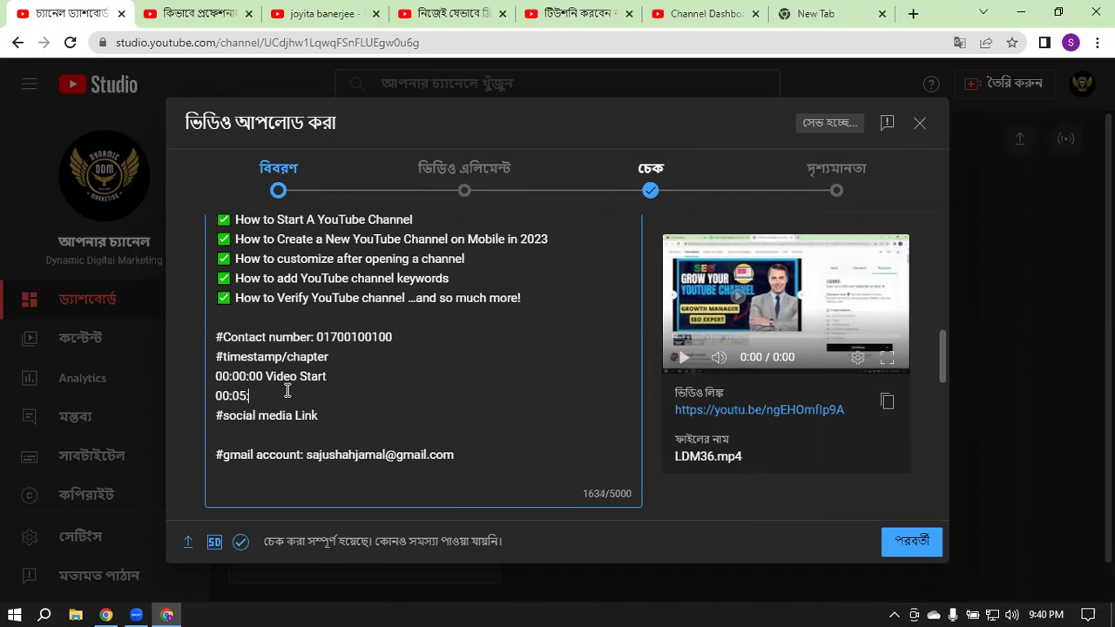
pyautogui.write('00')
pyautogui.keyDown('shift'); pyautogui.click(296, 375); pyautogui.keyUp('shift')
pyautogui.hotkey('ctrl', 'c')
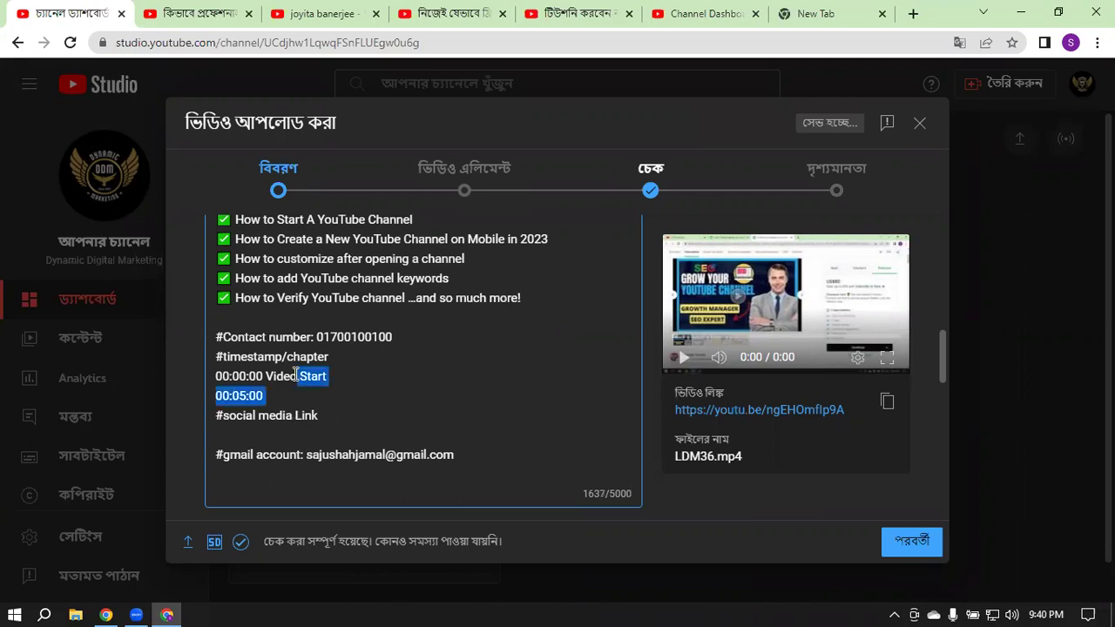
pyautogui.press('BackSpace')
pyautogui.write('Hou')
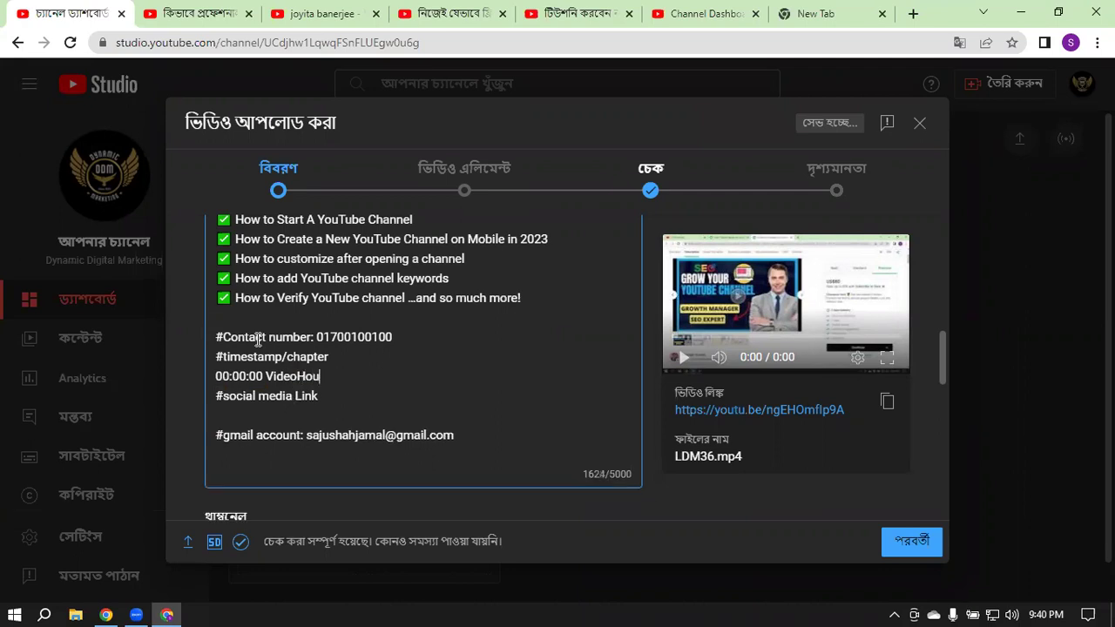
pyautogui.press('BackSpace')
pyautogui.press('BackSpace')
pyautogui.press('BackSpace')
pyautogui.press('BackSpace')
pyautogui.write('oHo')
pyautogui.press('BackSpace')
pyautogui.press('BackSpace')
pyautogui.hotkey('ctrl', 'v')
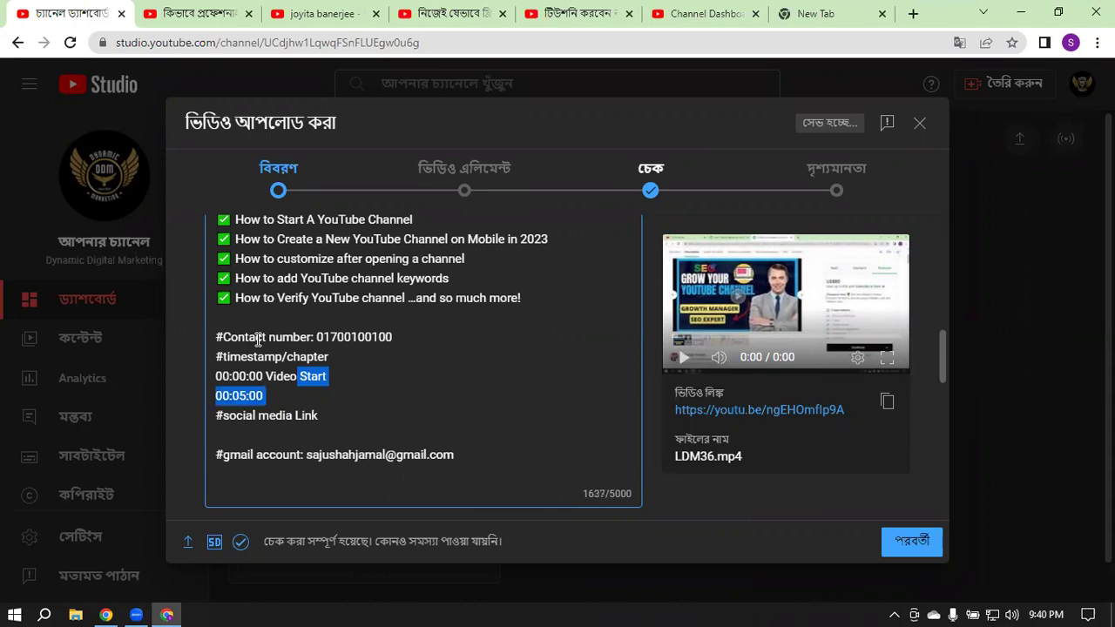
# Step: Title the 00:05:00 chapter "How to create a YouTube Chanel Intro" and add a new line below it
pyautogui.click(293, 399)
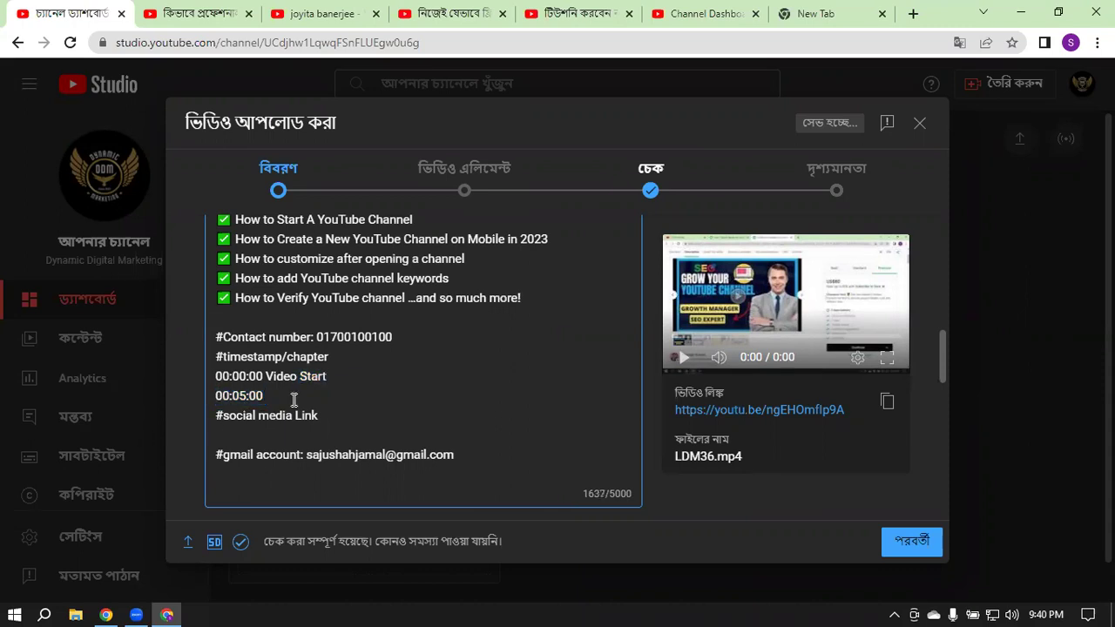
pyautogui.write('How to create a Yout')
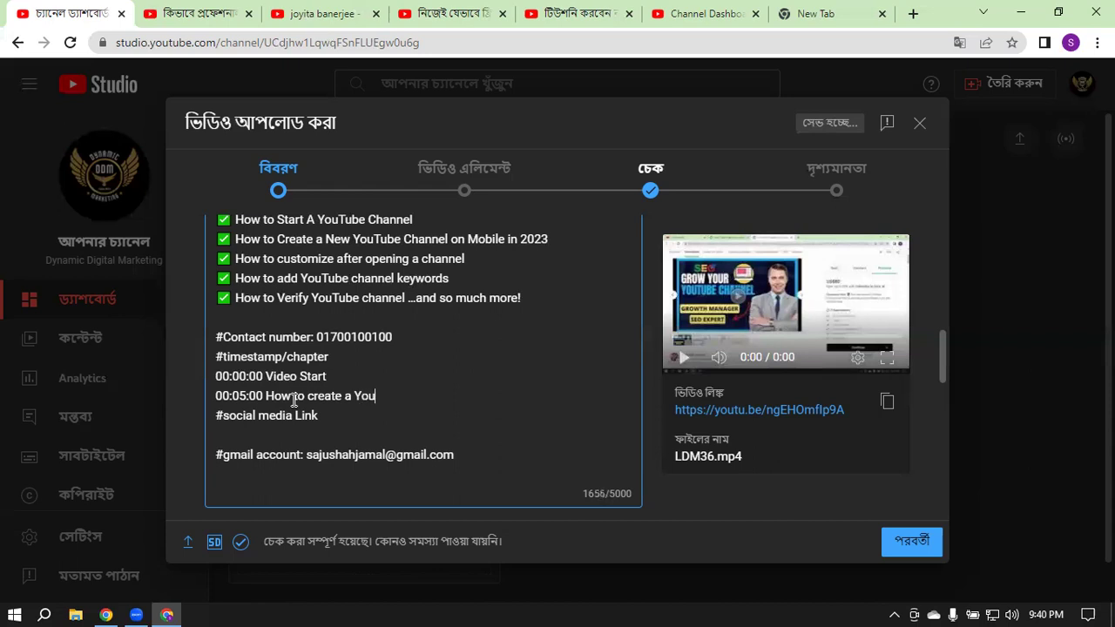
pyautogui.press('BackSpace')
pyautogui.write('Tube')
pyautogui.press('BackSpace')
pyautogui.press('BackSpace')
pyautogui.press('BackSpace')
pyautogui.press('BackSpace')
pyautogui.write('ube Channe')
pyautogui.press('BackSpace')
pyautogui.press('BackSpace')
pyautogui.write('el')
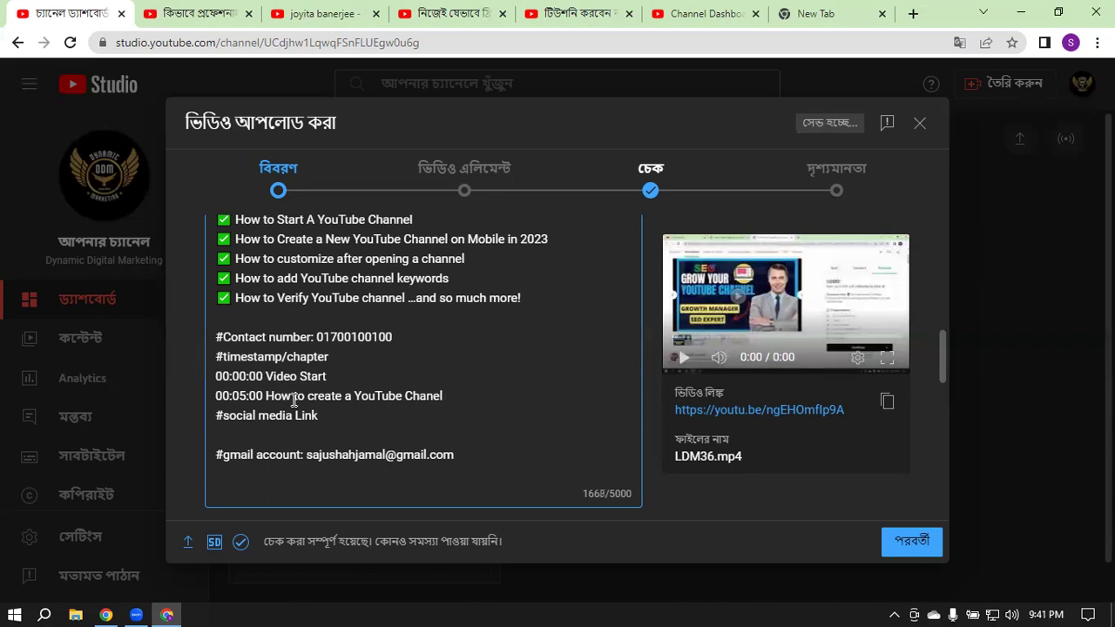
pyautogui.write(' Intro')
pyautogui.press('Return')
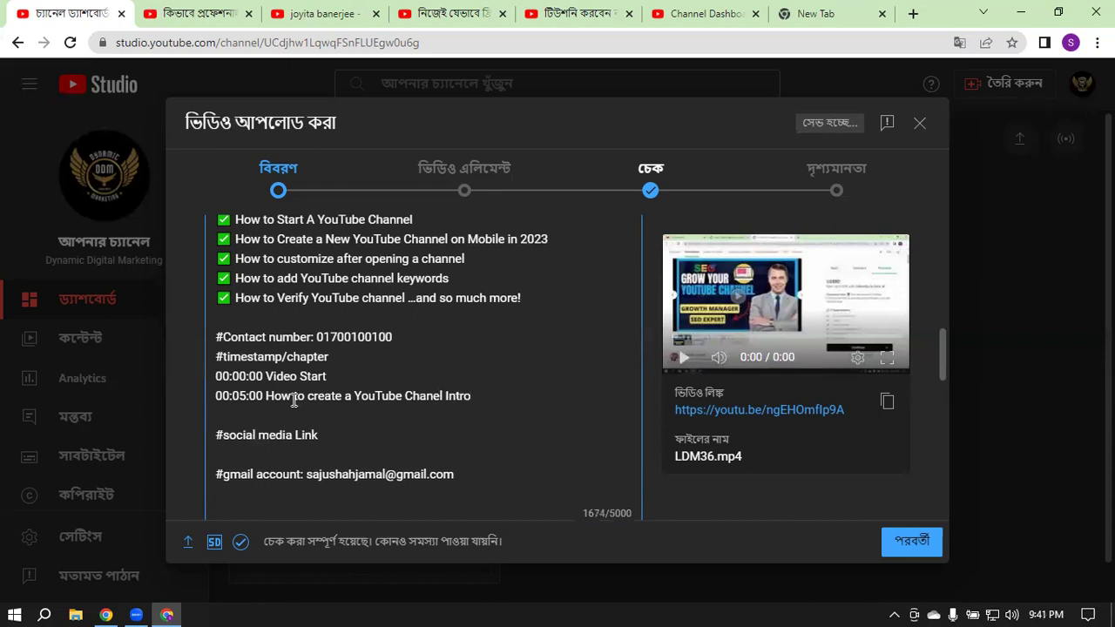
# Step: Add the chapter "00:15:00 Tips about YouTube Setting", correcting the spelling of YouTube with the suggested word
pyautogui.write('00:15:00 Tips ')
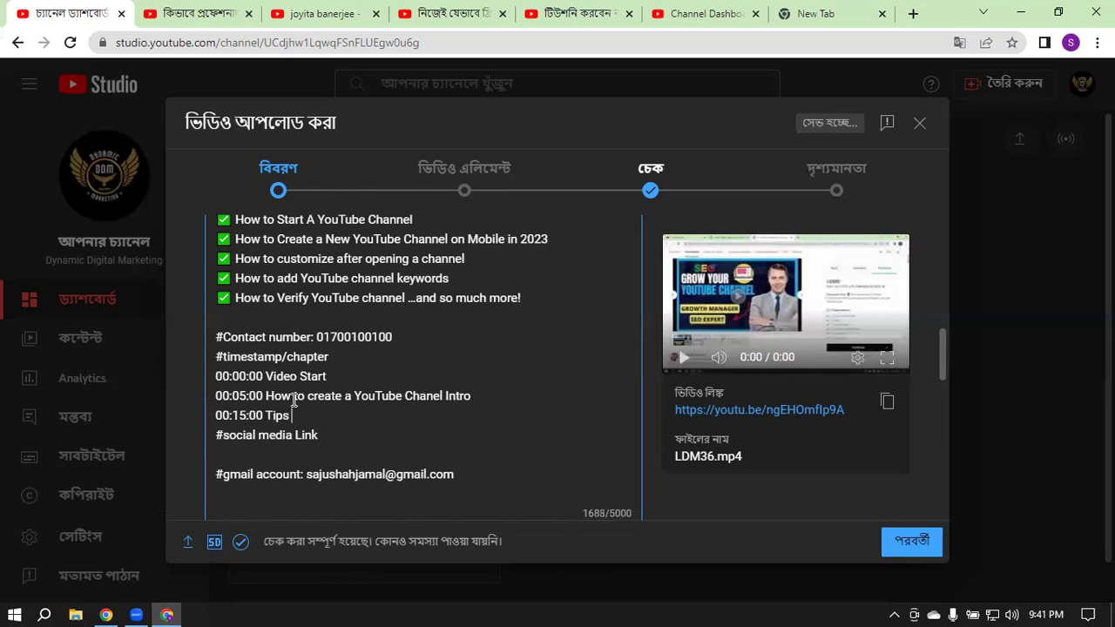
pyautogui.write('about Youtube ')
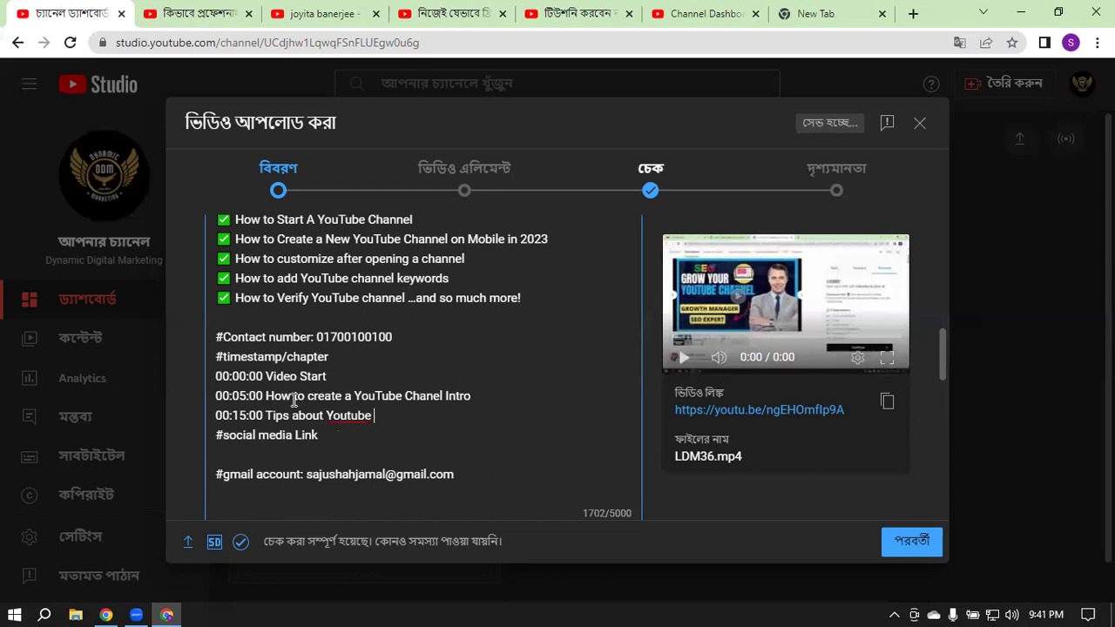
pyautogui.write('Setting')
pyautogui.rightClick(354, 420)
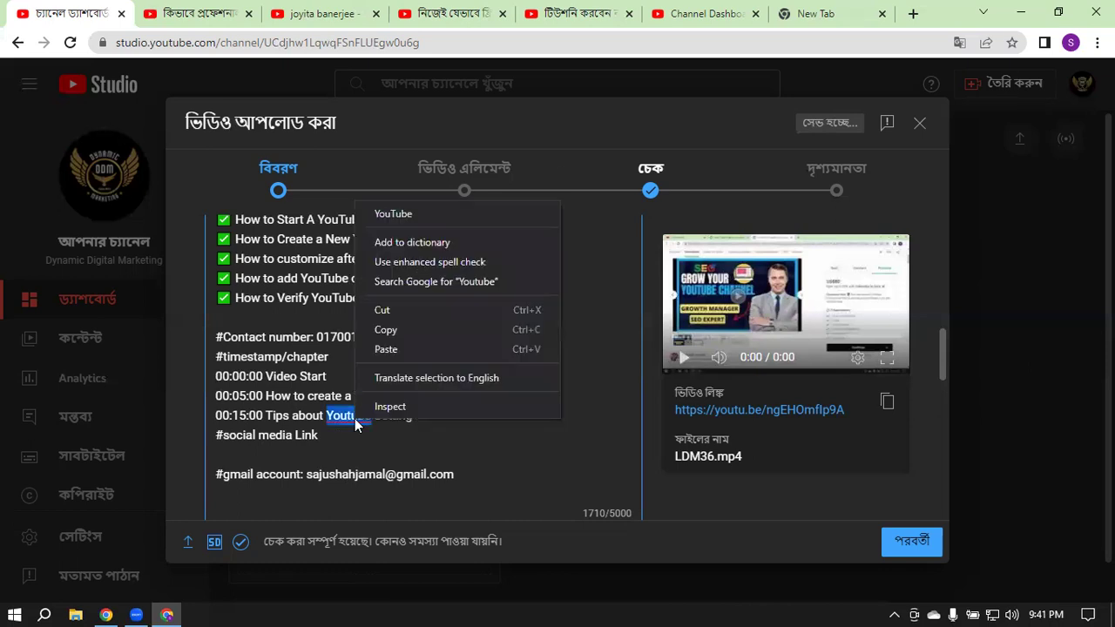
pyautogui.click(392, 215)
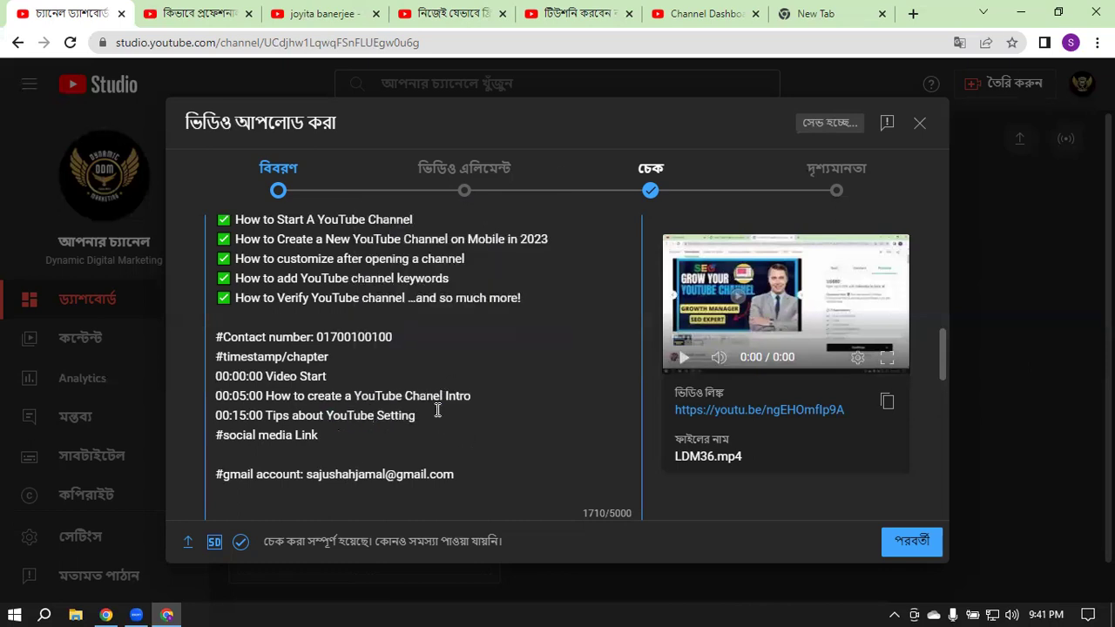
# Step: Add the chapter "20:00 Upload defaults" on a new line, correcting the misspelled "defults" with the suggested word
pyautogui.press('Return')
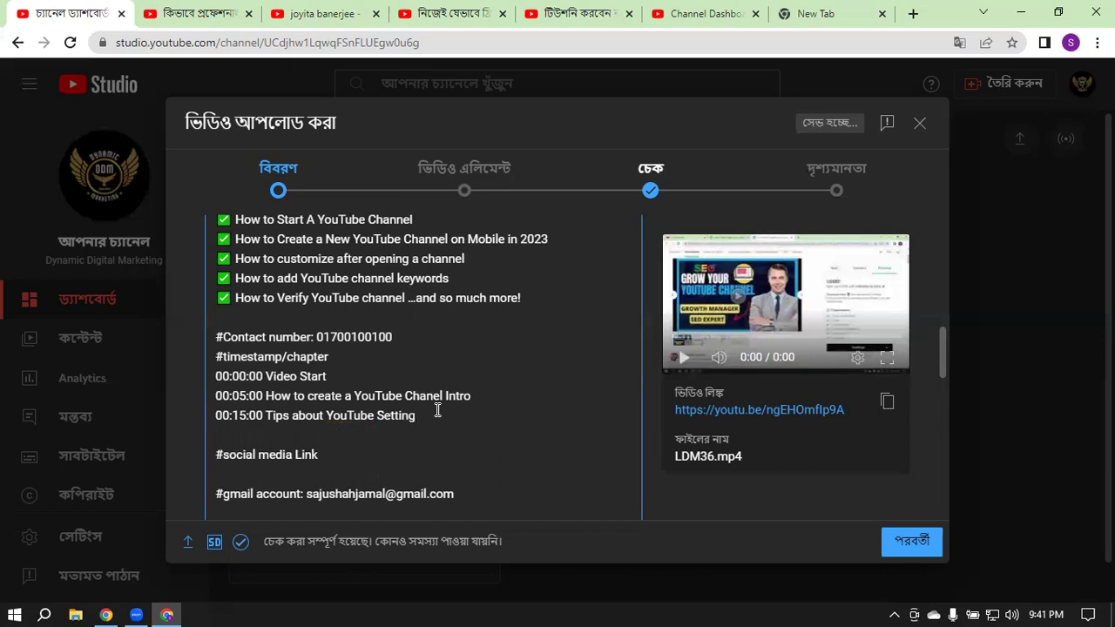
pyautogui.write('20')
pyautogui.press('BackSpace')
pyautogui.press('BackSpace')
pyautogui.write('20:00')
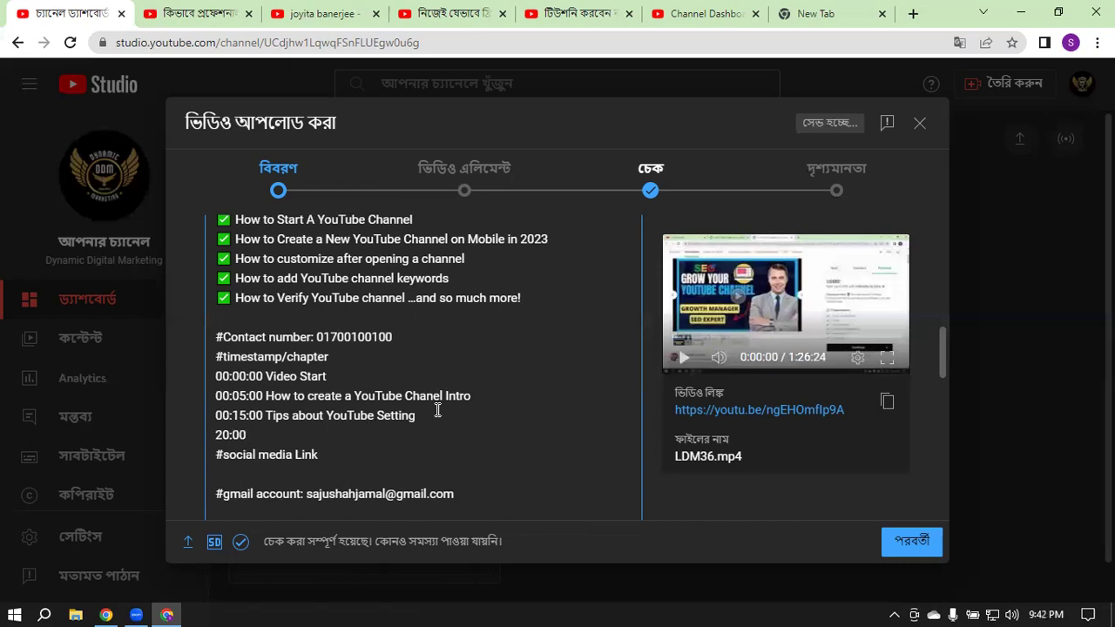
pyautogui.write(' Upload defults')
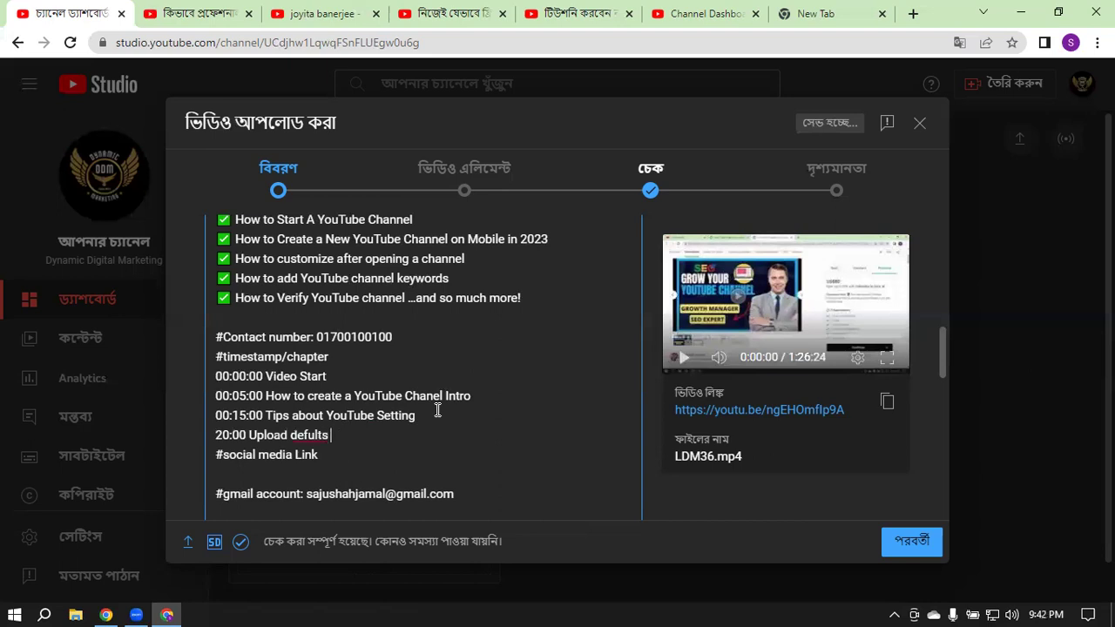
pyautogui.rightClick(315, 444)
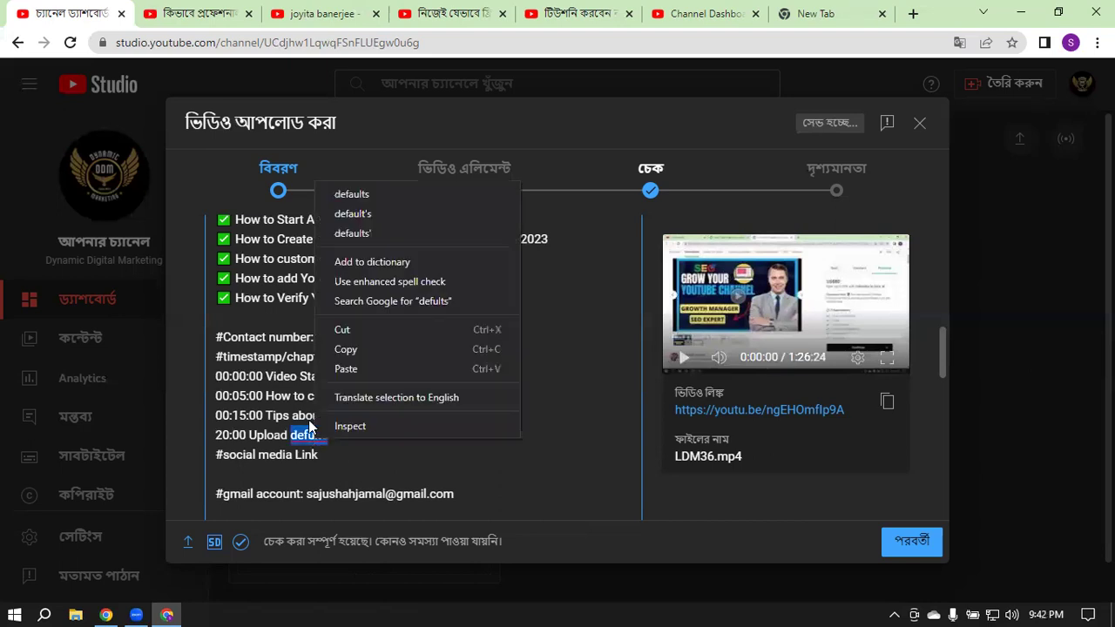
pyautogui.click(369, 195)
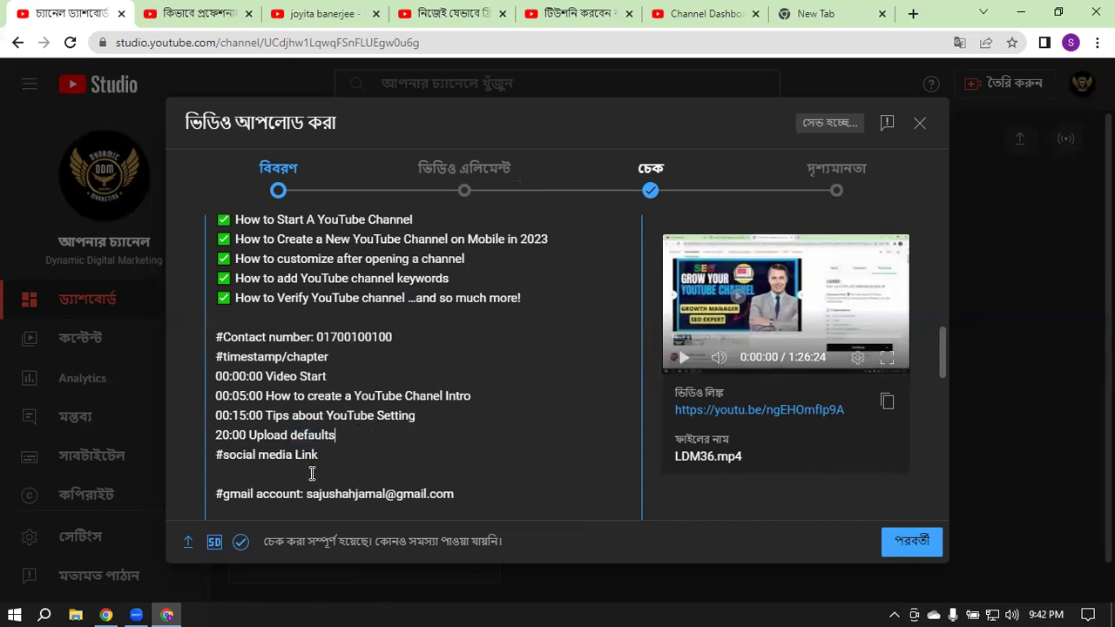
pyautogui.click(214, 435)
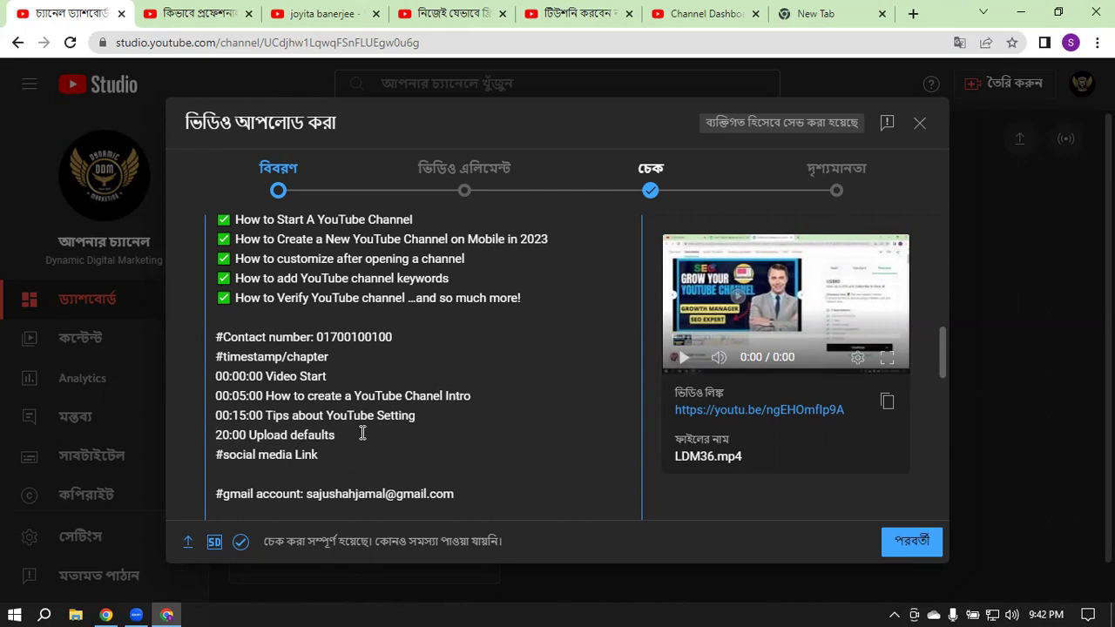
# Step: Add the chapter line "35: YouTube Keyword" below the Upload defaults chapter
pyautogui.click(354, 433)
pyautogui.press('Return')
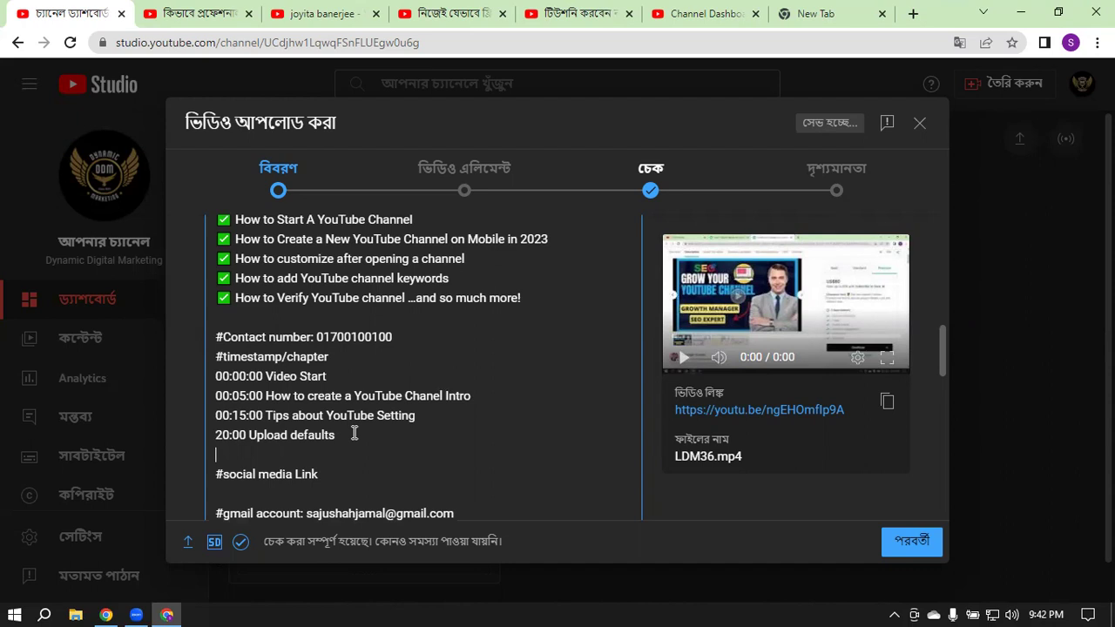
pyautogui.write('35:')
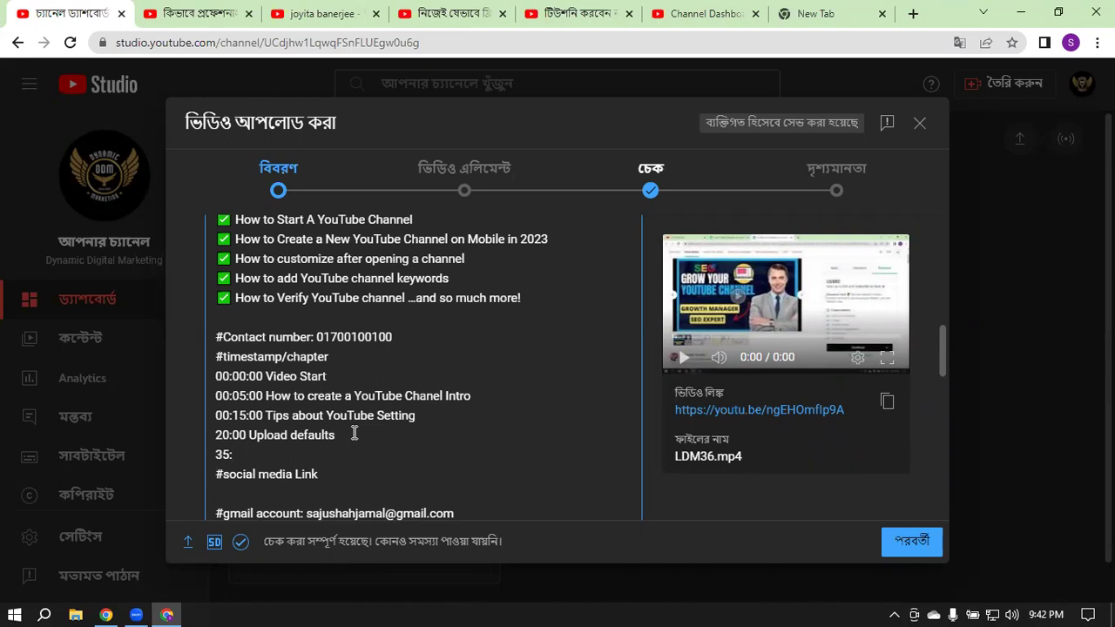
pyautogui.write('Y')
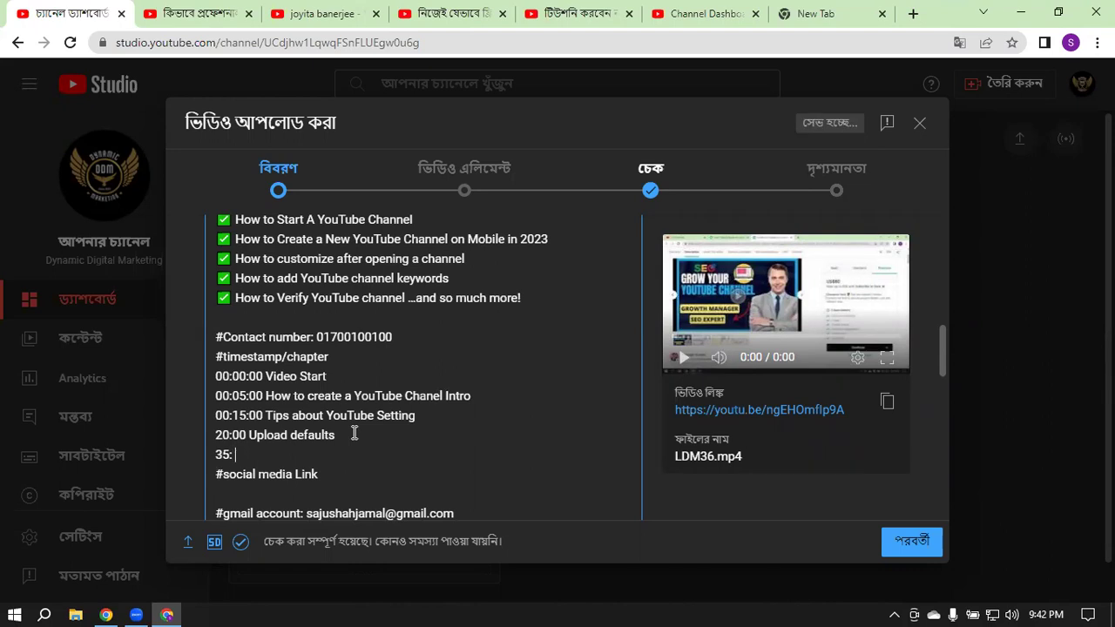
pyautogui.write('ouTube K')
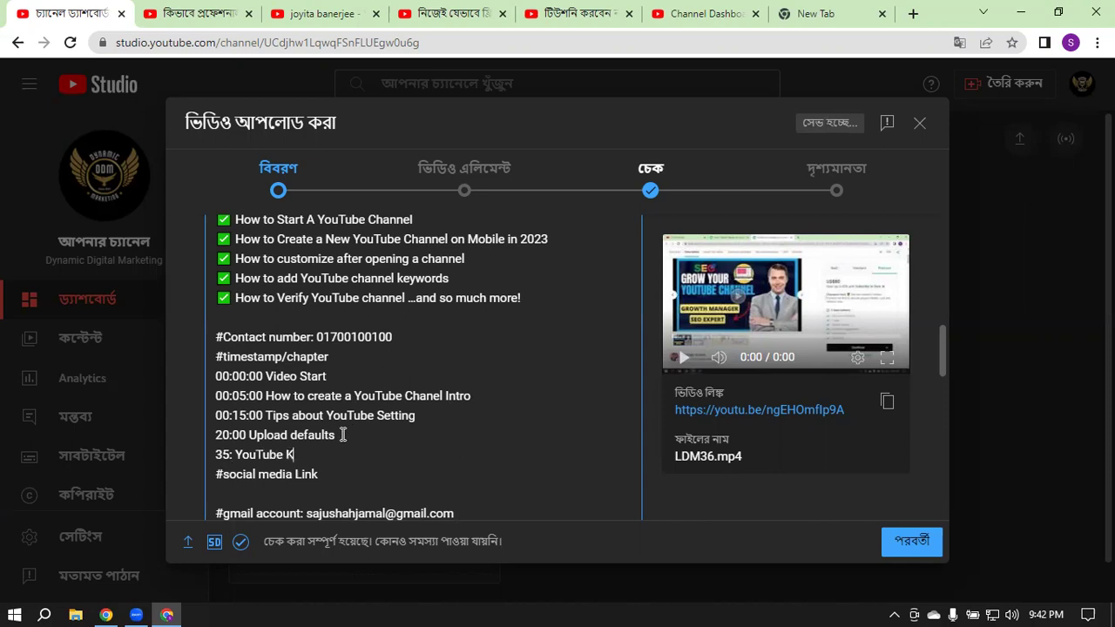
pyautogui.write('eyword')
# Step: Add the chapter "40:00 Monetization" on a new line, correcting the misspelled "Monitization" with the suggested word
pyautogui.press('Return')
pyautogui.write('4')
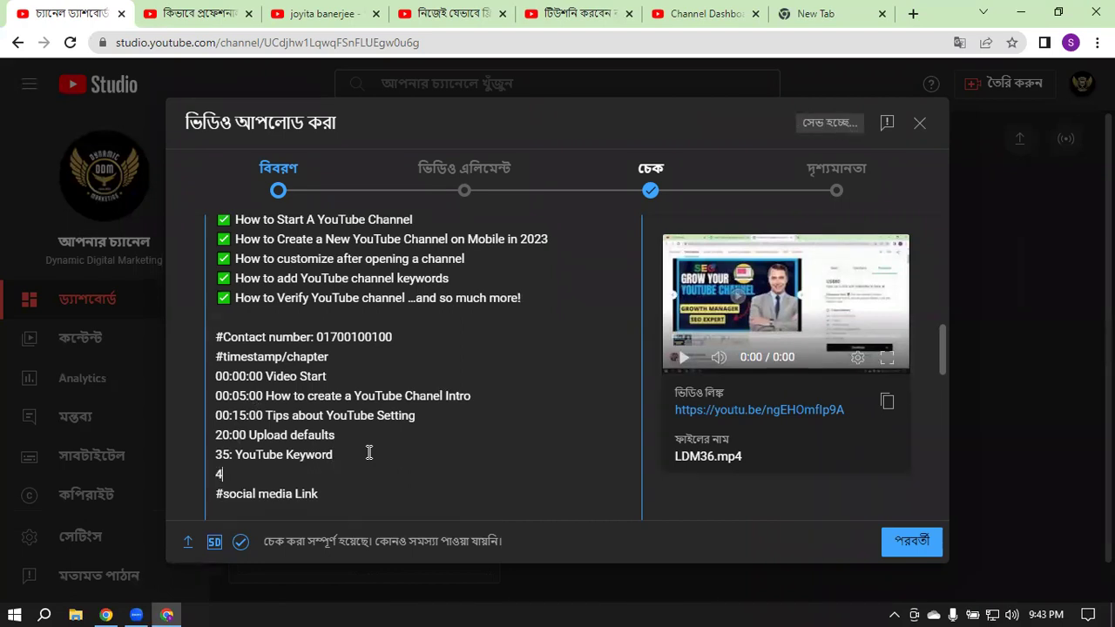
pyautogui.write('0:00 Monitization')
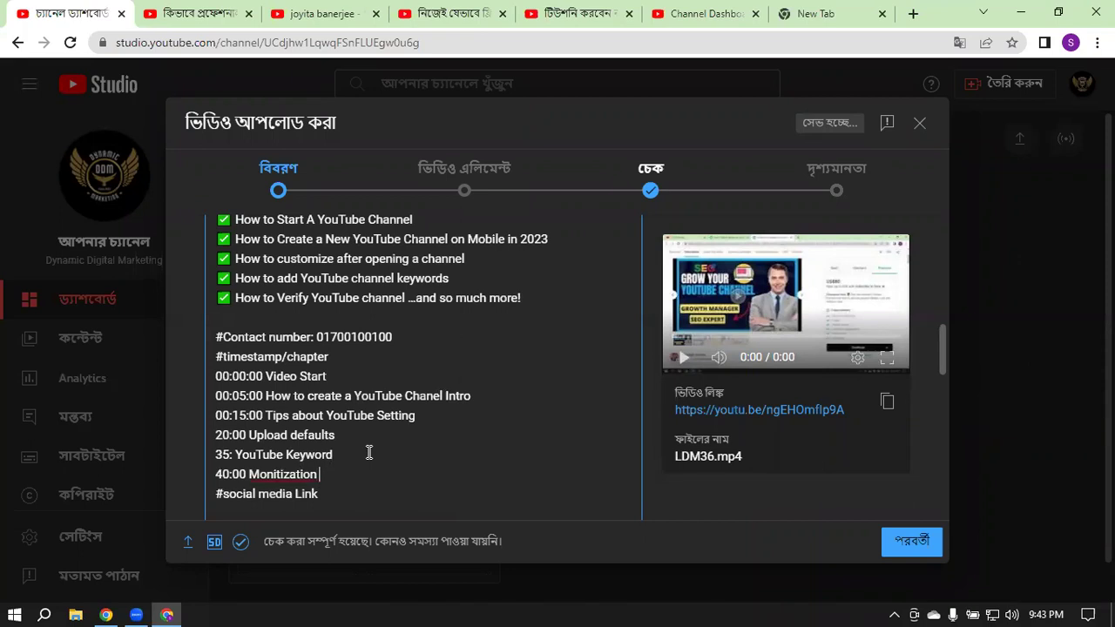
pyautogui.rightClick(265, 484)
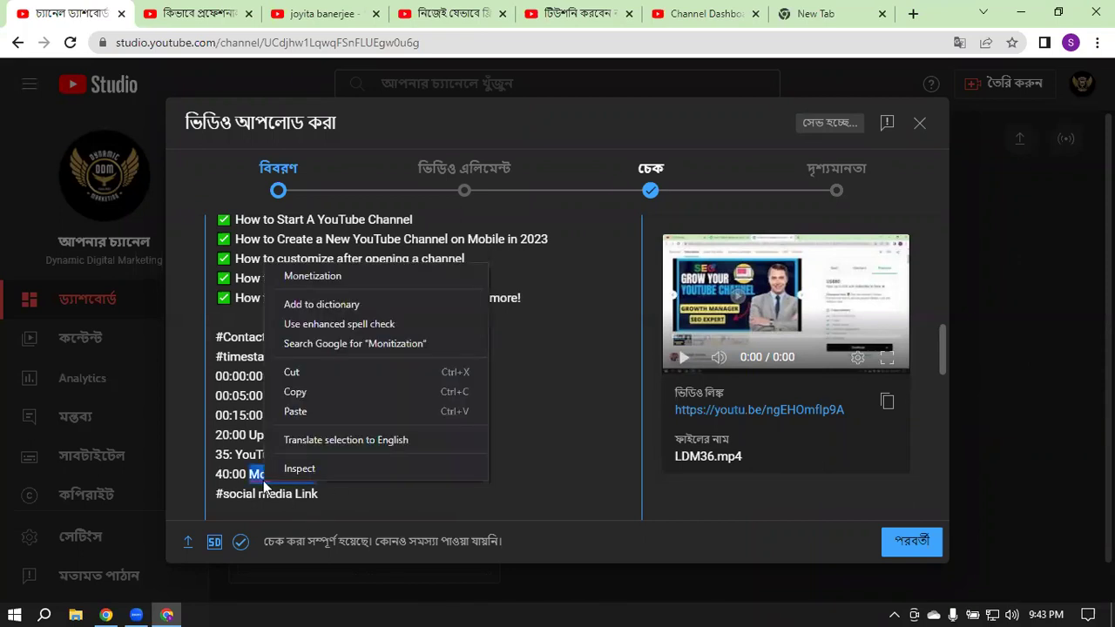
pyautogui.click(326, 274)
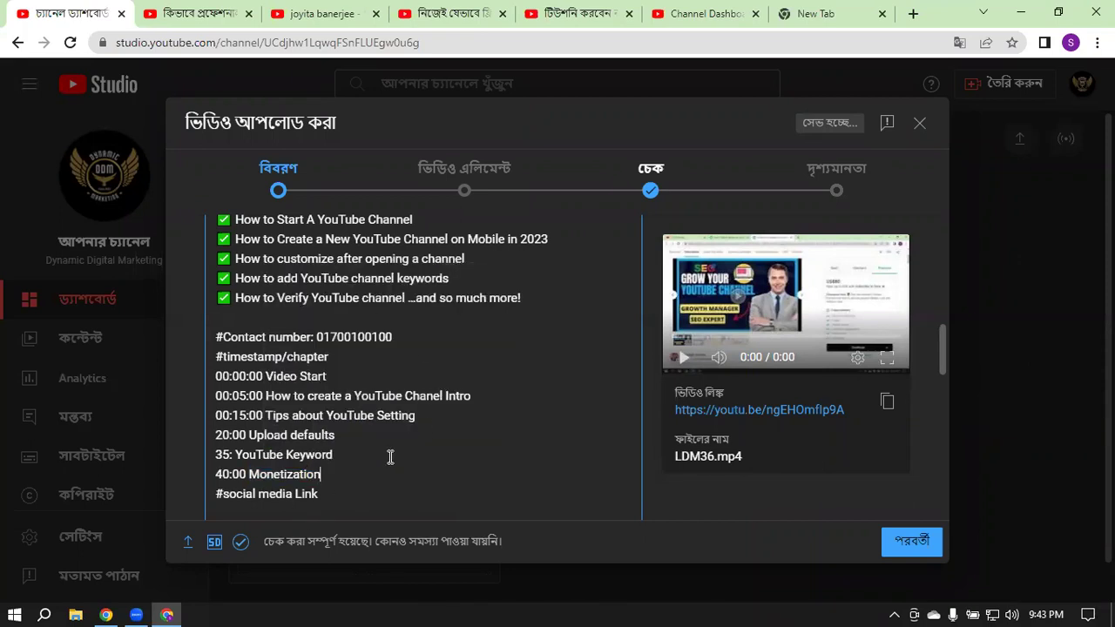
# Step: Add the closing chapter "45:00 End" on a new line below the Monetization chapter
pyautogui.press('Return')
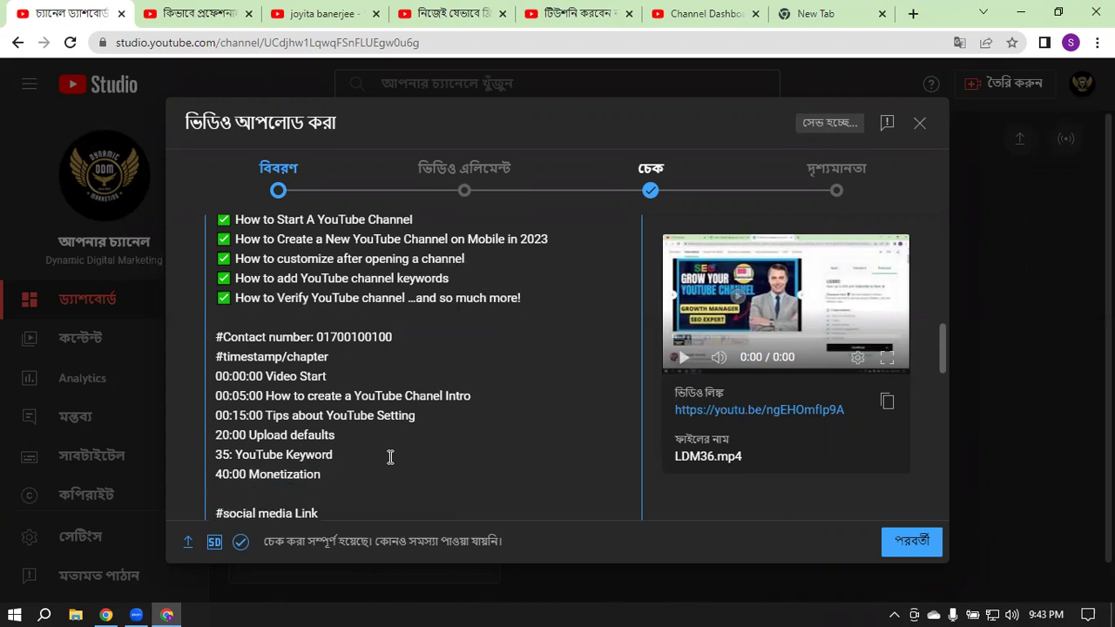
pyautogui.write('45:00 End')
pyautogui.scroll(-2, 401, 427)
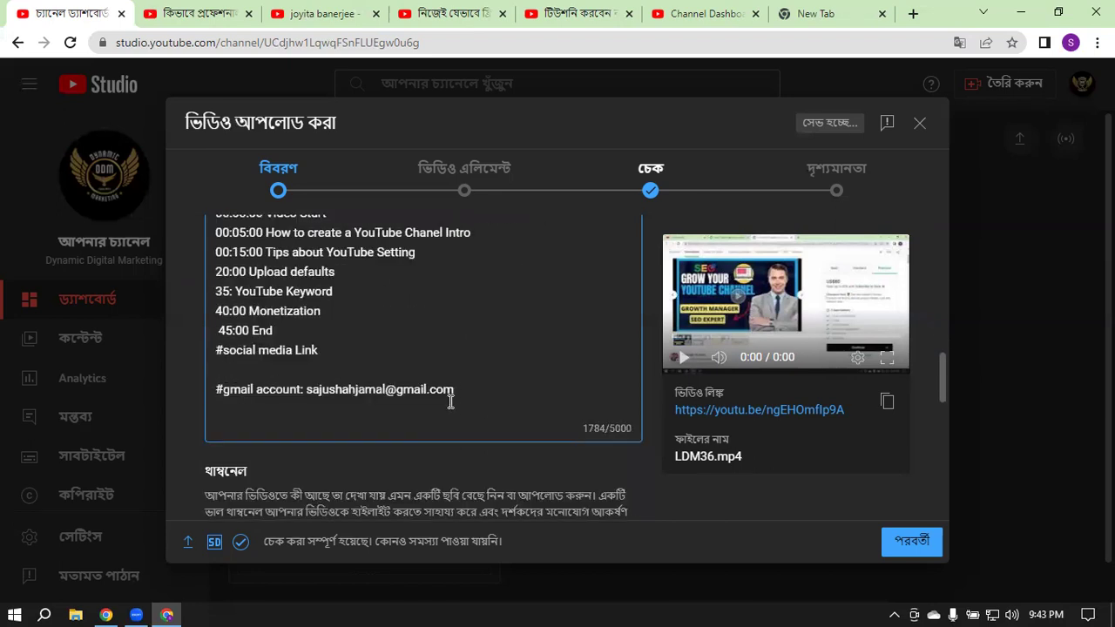
pyautogui.scroll(-3, 427, 320)
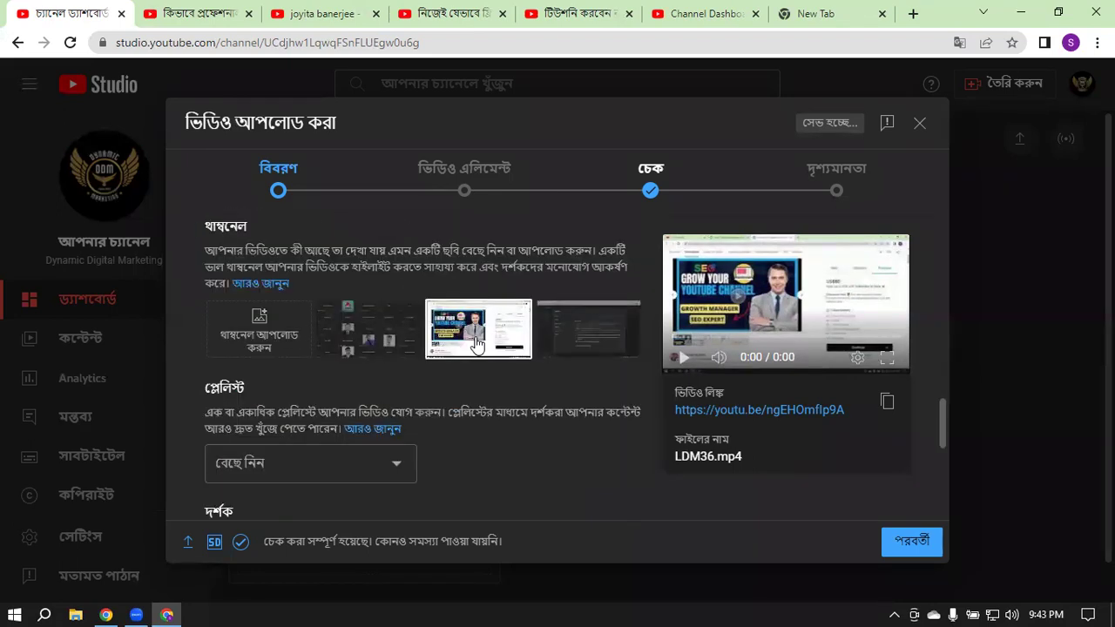
# Step: Try to change how the Bangla page is translated through the browser's translation options
pyautogui.click(959, 43)
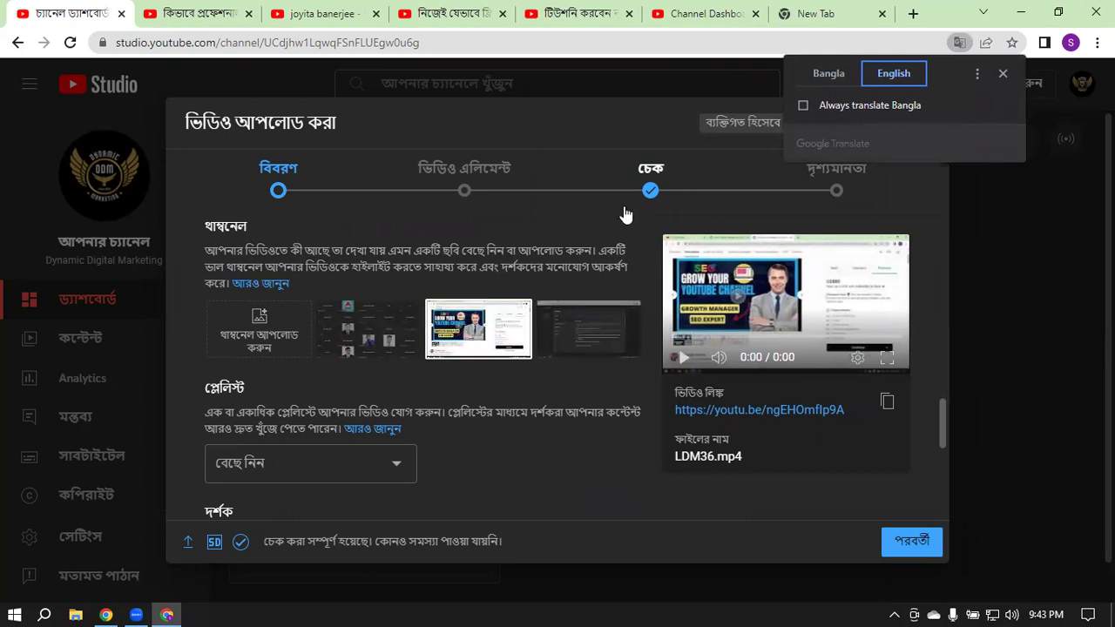
pyautogui.click(980, 74)
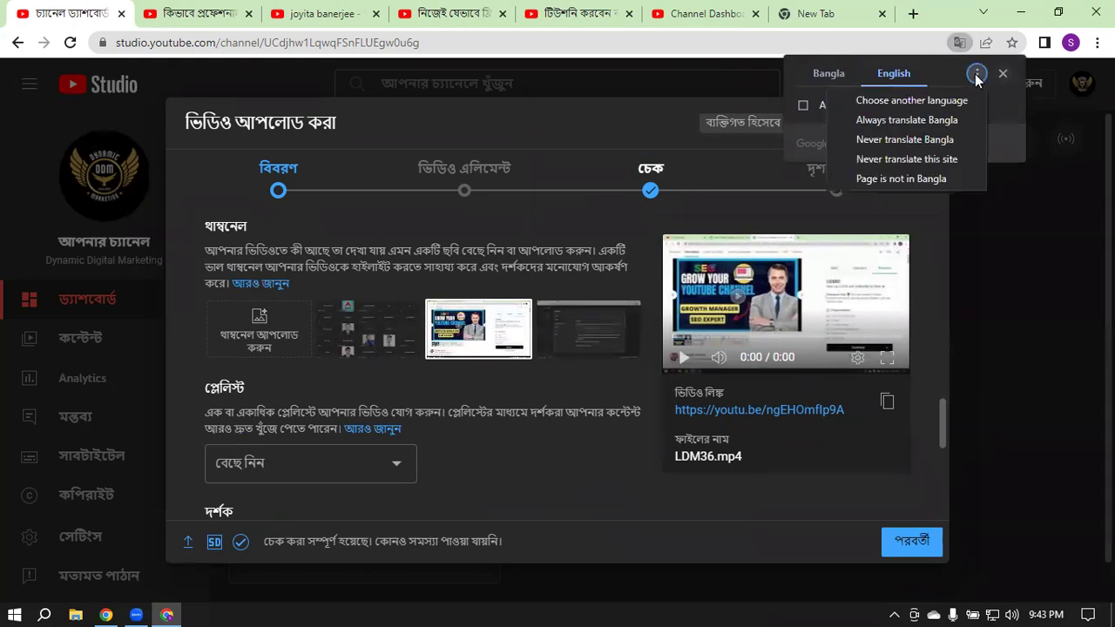
pyautogui.click(895, 144)
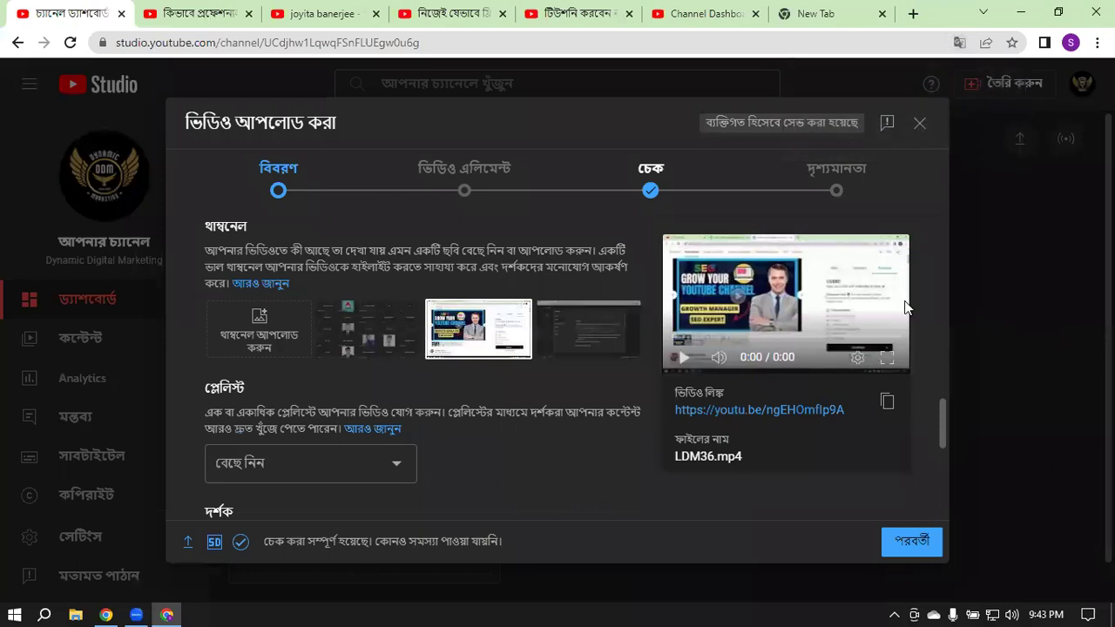
# Step: Copy the entire video description and reload the Bangla Studio page, discarding the open upload form
pyautogui.scroll(5, 372, 377)
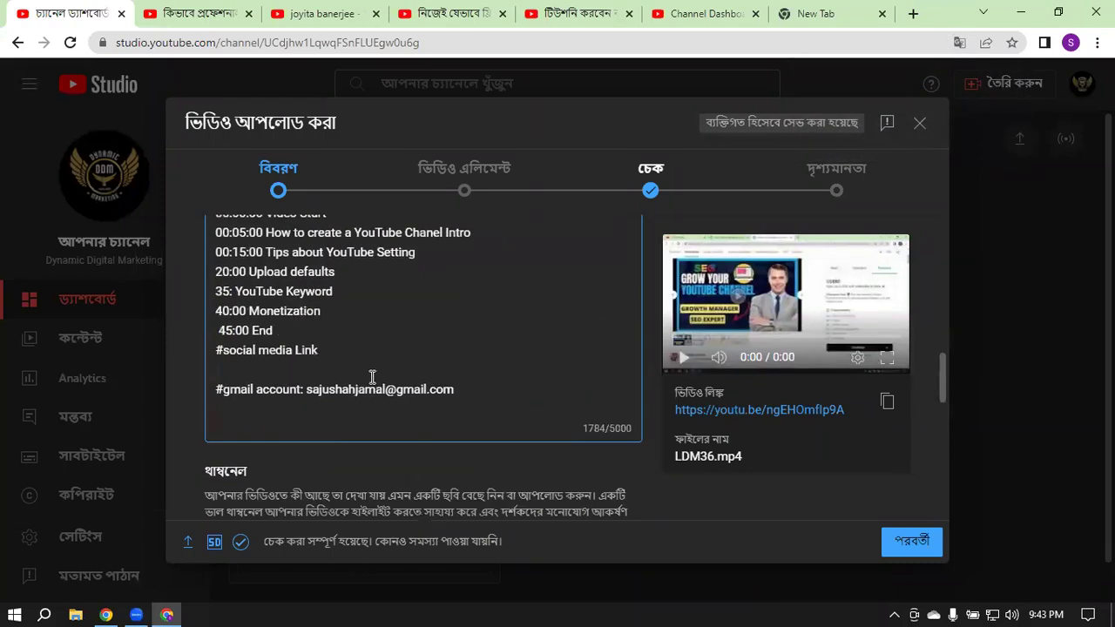
pyautogui.hotkey('ctrl', 'a')
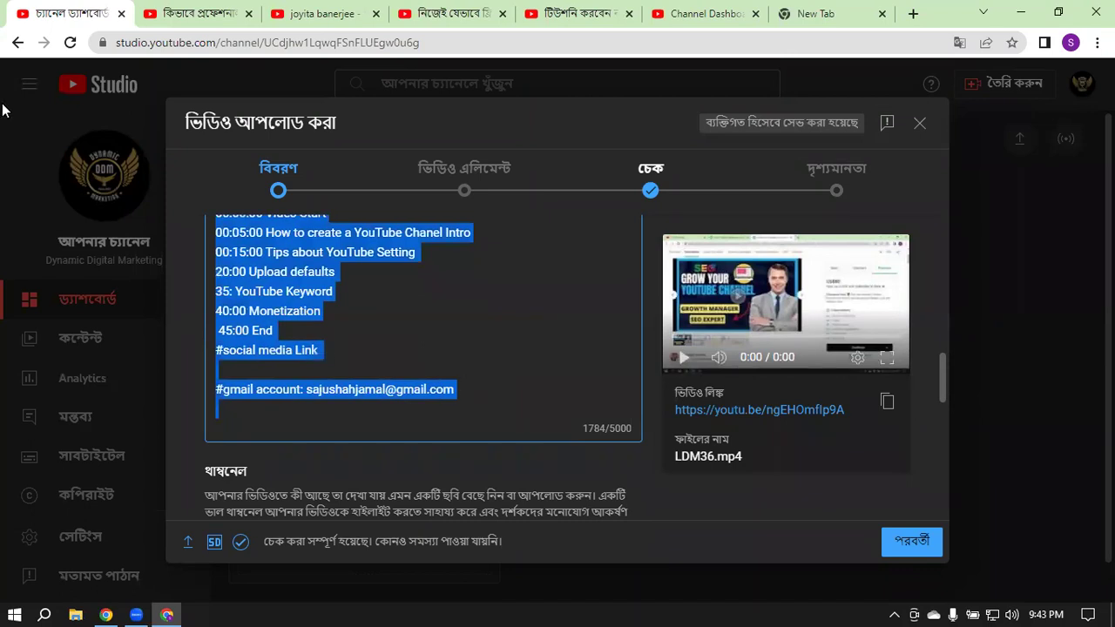
pyautogui.press('F5')
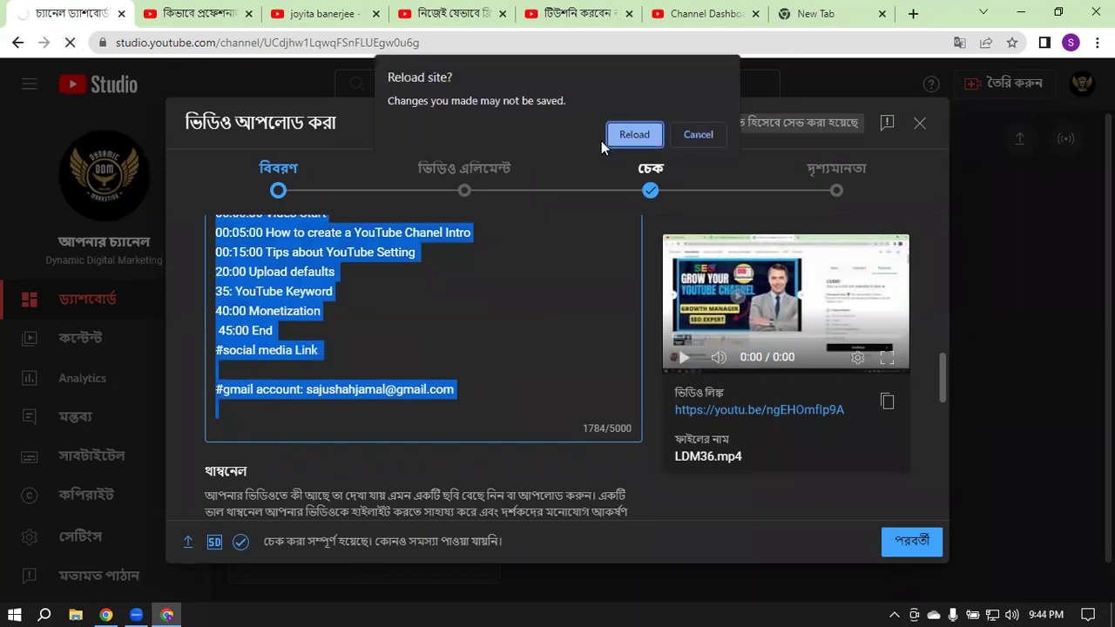
pyautogui.click(615, 137)
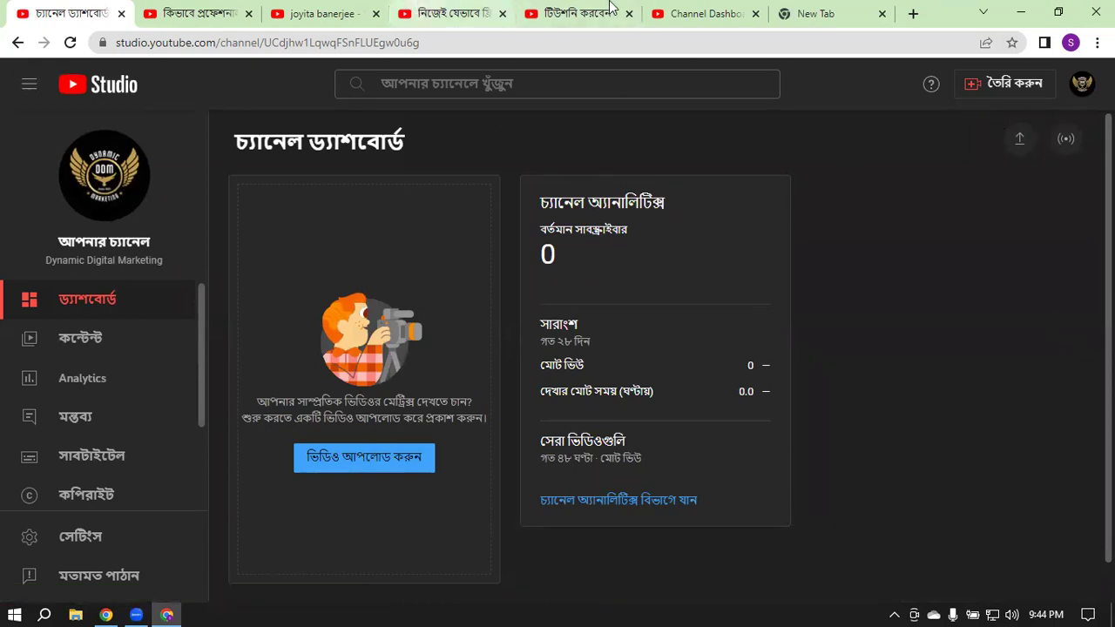
# Step: Switch to the English Channel Dashboard and upload the video file LDM36.mp4
pyautogui.click(684, 13)
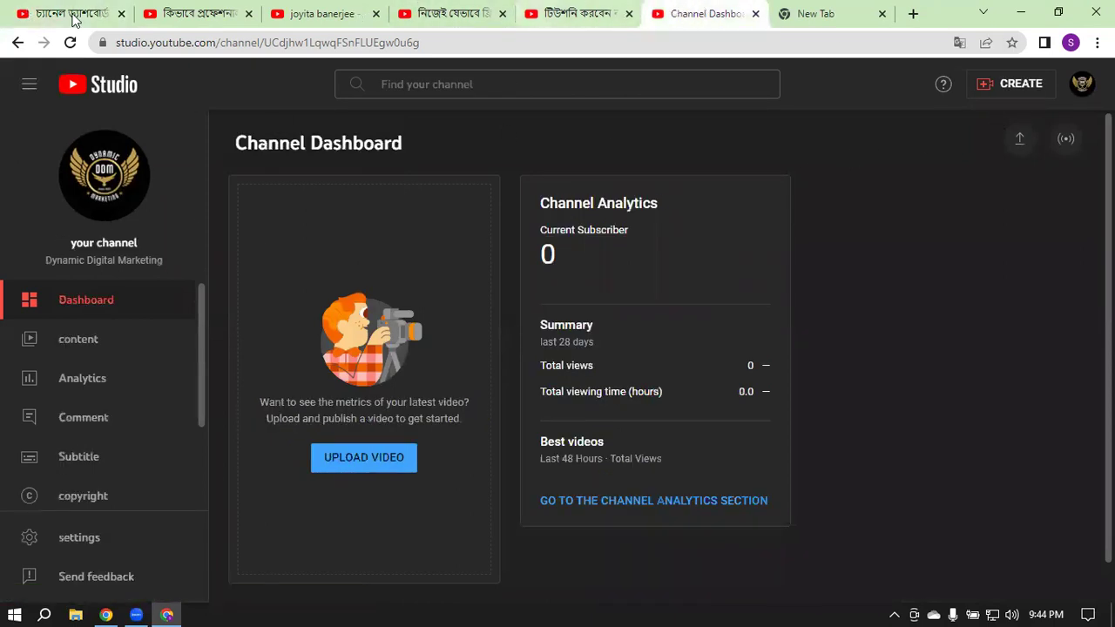
pyautogui.click(1010, 84)
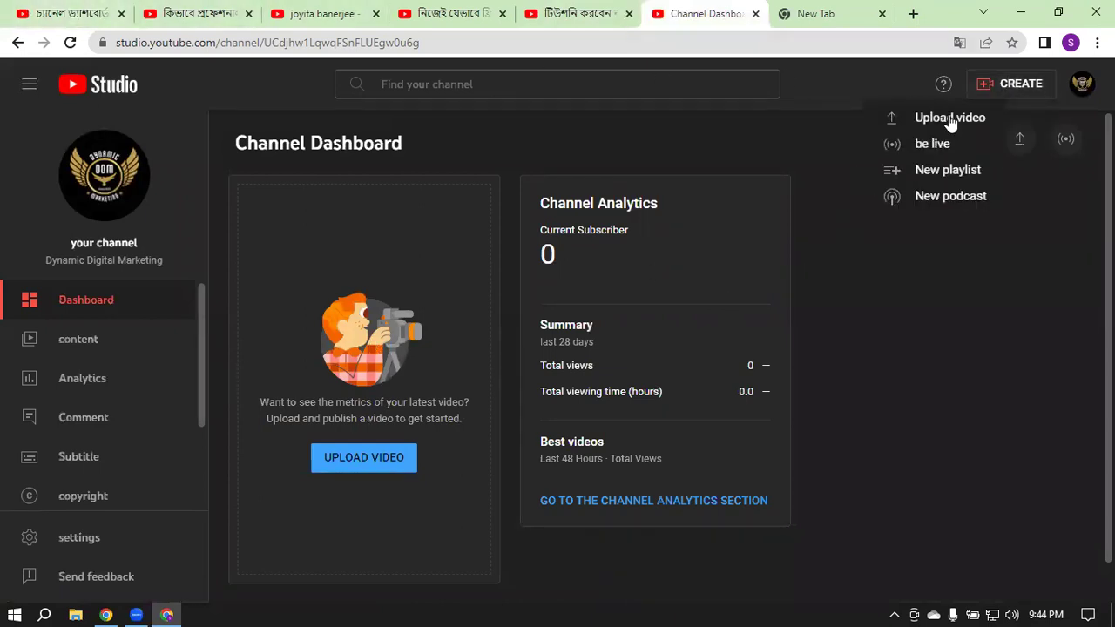
pyautogui.click(951, 118)
pyautogui.click(539, 422)
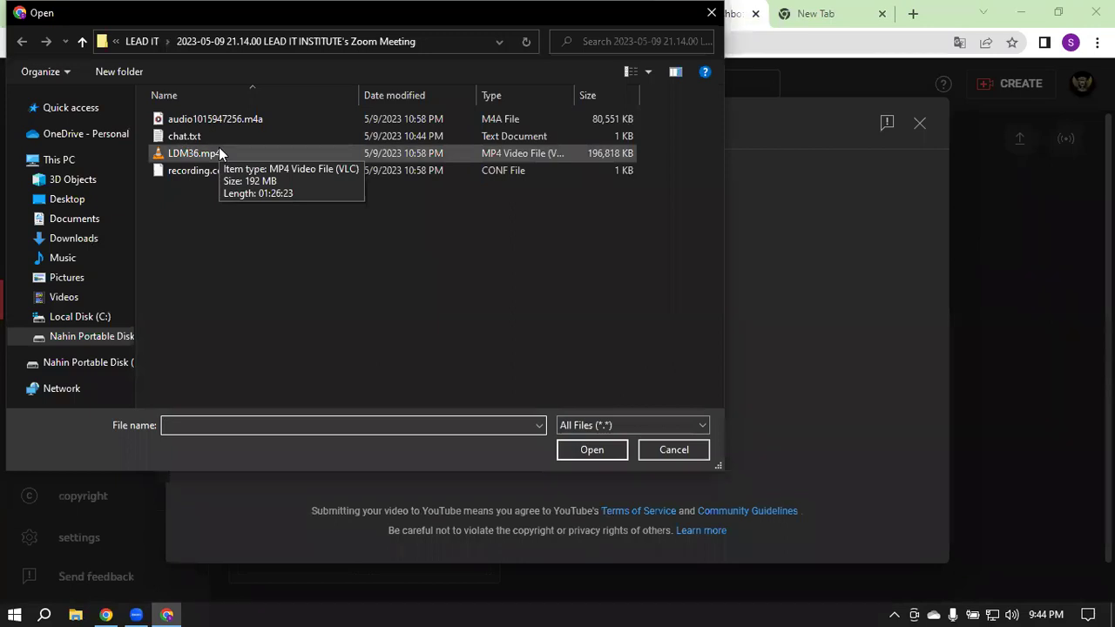
pyautogui.click(219, 152)
pyautogui.click(598, 449)
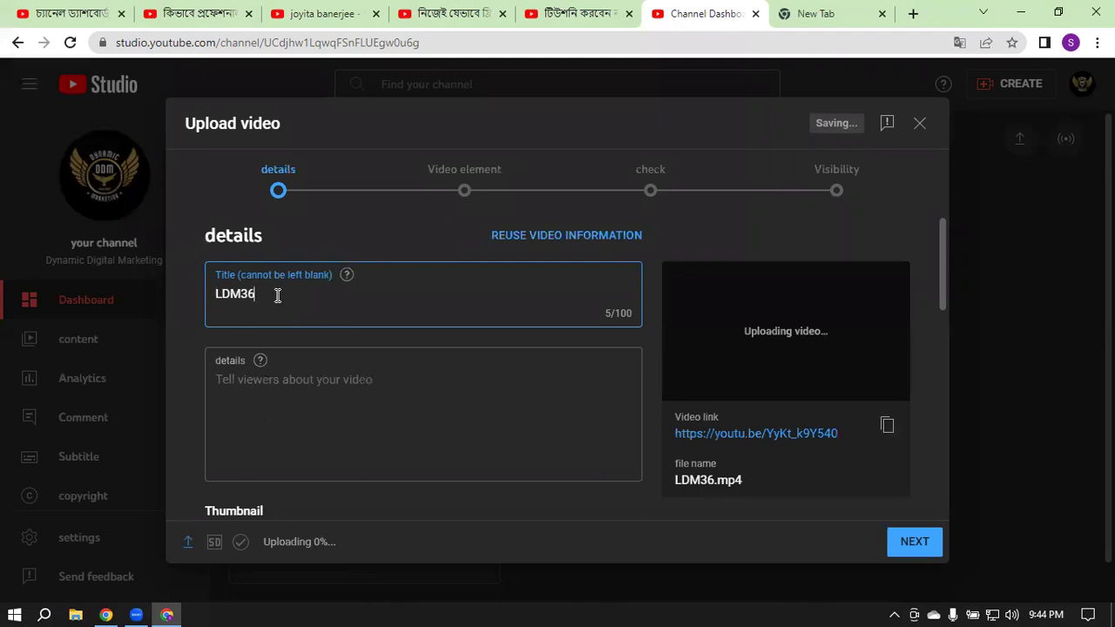
# Step: Replace the default video title with "YouTube Chanel Create ||"
pyautogui.doubleClick(277, 296)
pyautogui.press('BackSpace')
pyautogui.write('YouTube Chan')
pyautogui.write('el Create')
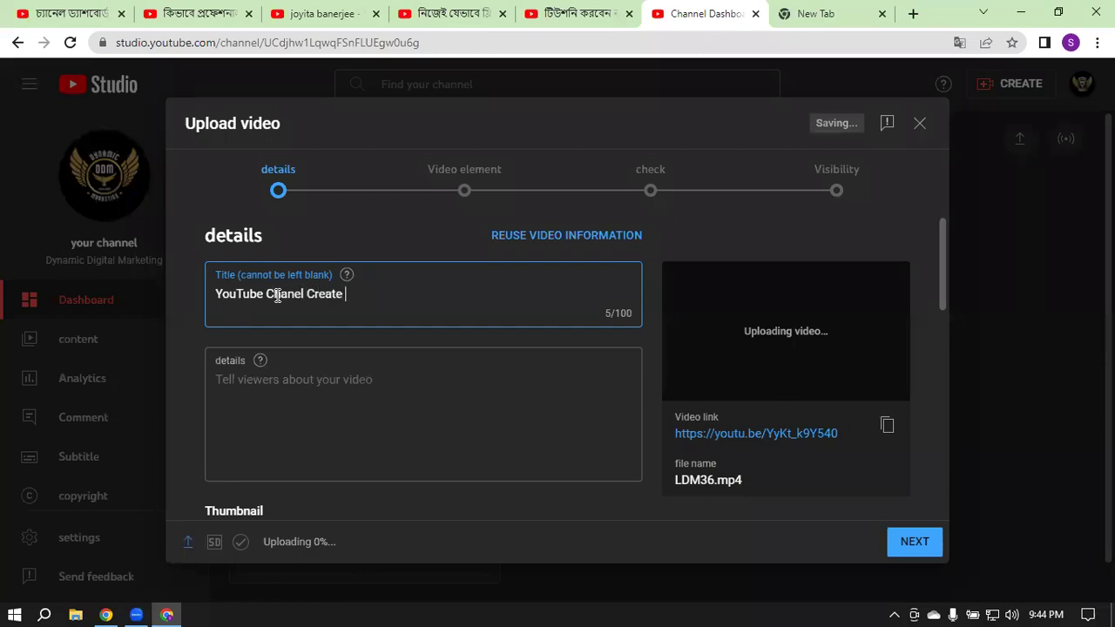
pyautogui.write(' ||')
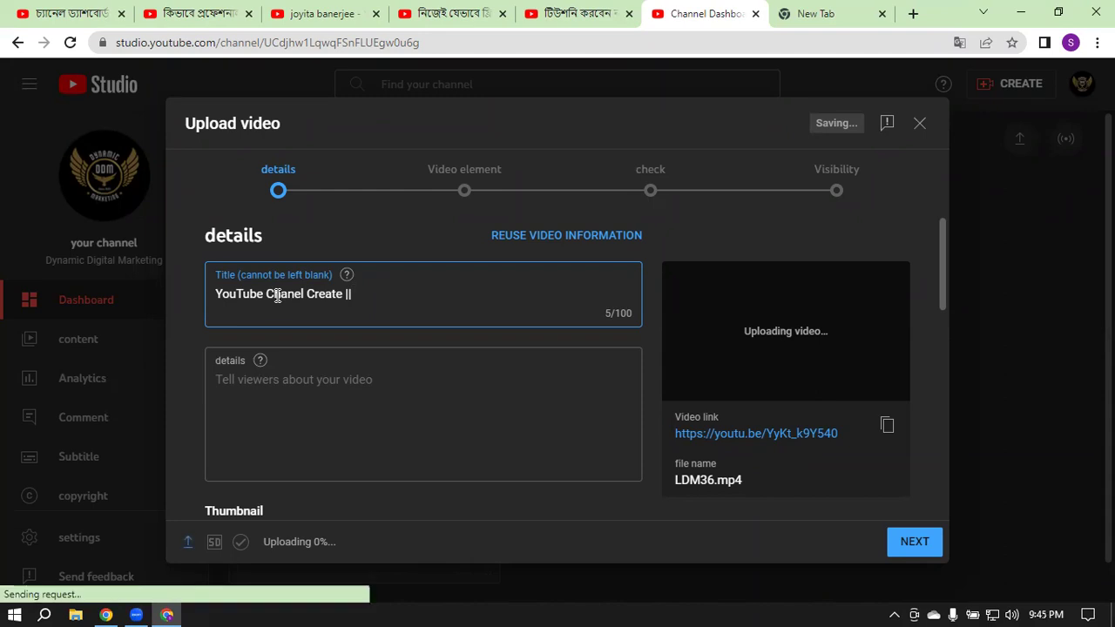
# Step: Append "YouTube channel" to the video title, correcting the misspelled "chanel" with the suggested word
pyautogui.write(' Yout')
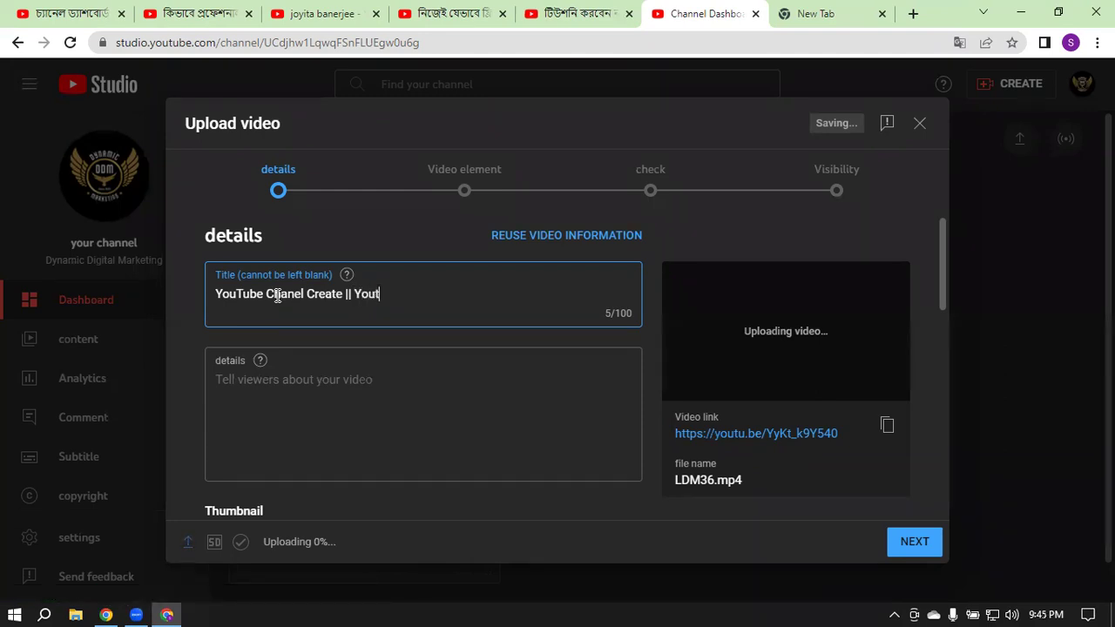
pyautogui.press('BackSpace')
pyautogui.write('Tube chanel')
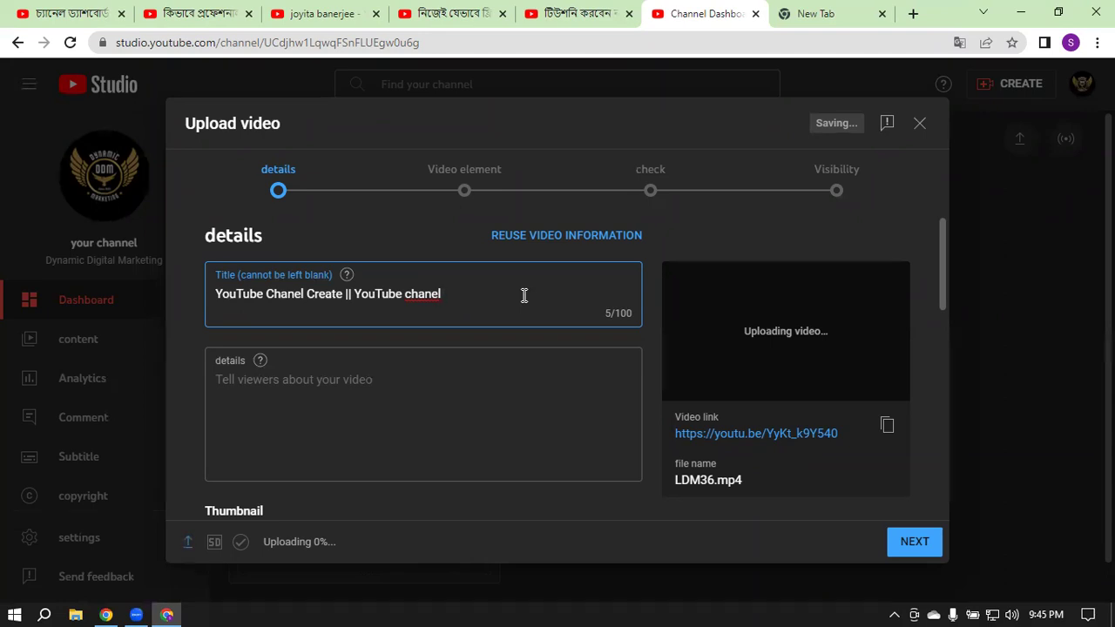
pyautogui.rightClick(431, 295)
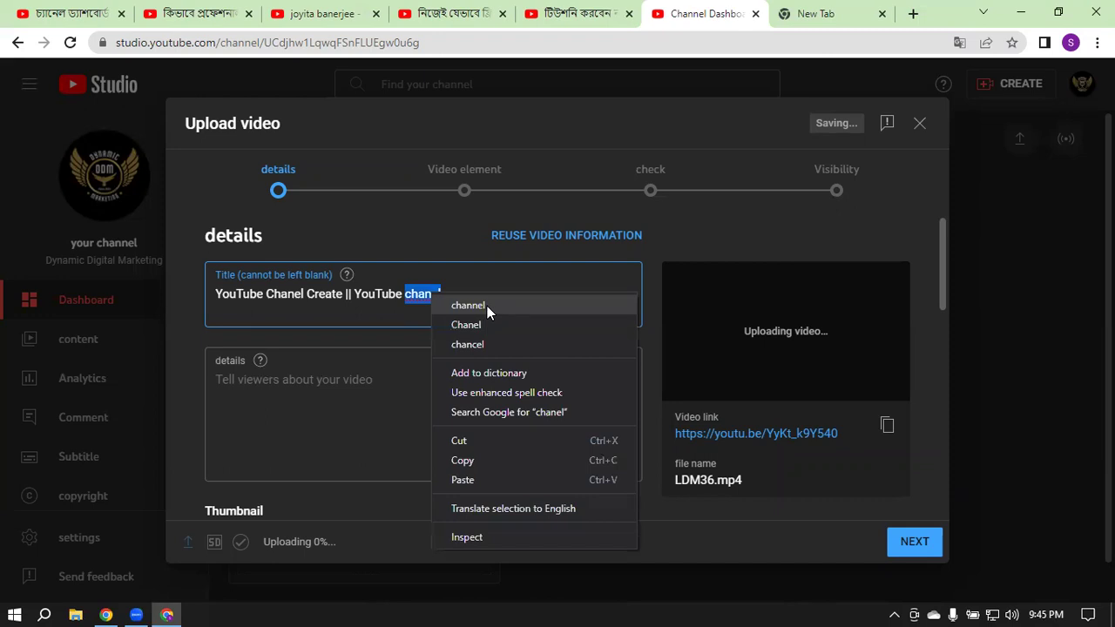
pyautogui.click(487, 306)
# Step: Complete the title with "create new way || 2023 ||", adding a space before each separator
pyautogui.write('create ')
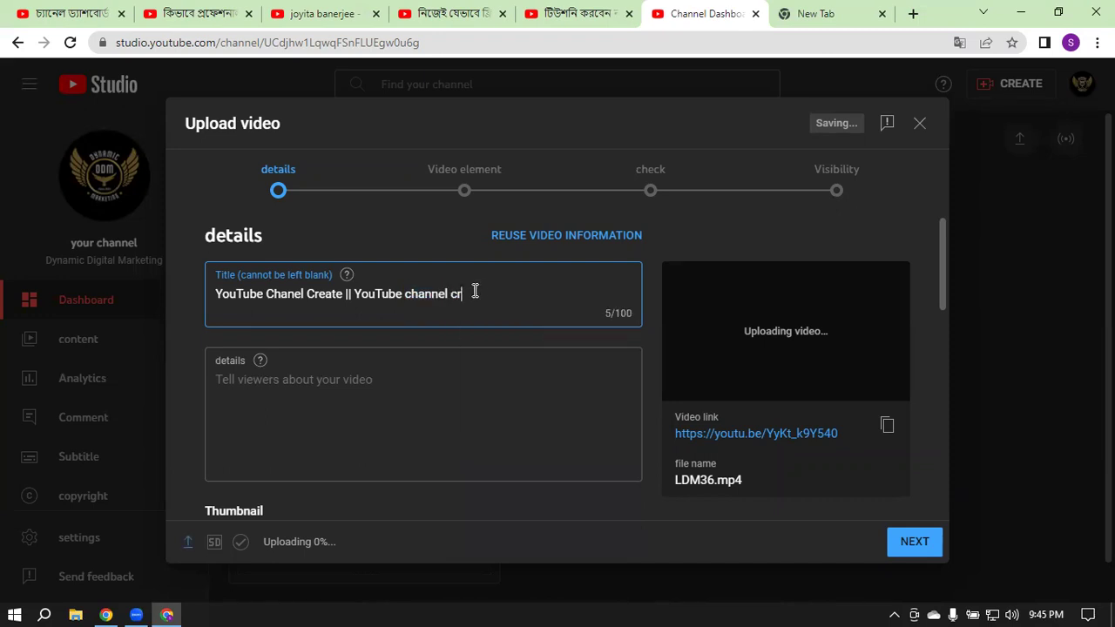
pyautogui.write('new way')
pyautogui.write('|')
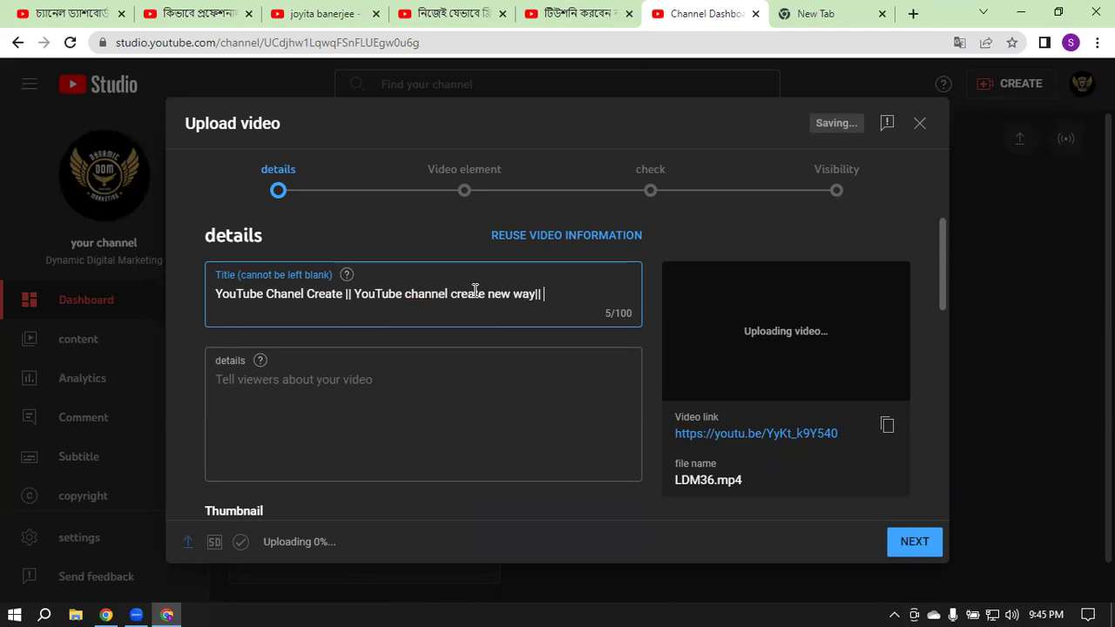
pyautogui.write('| 2023||')
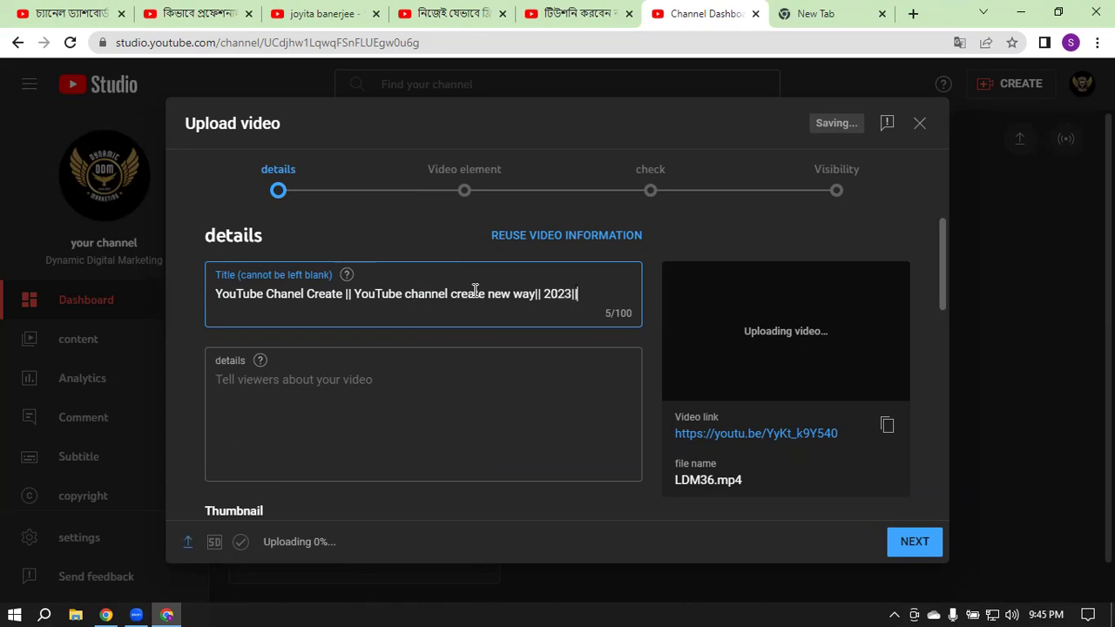
pyautogui.click(572, 294)
pyautogui.click(535, 293)
# Step: Paste the copied description into the new upload's details field
pyautogui.click(354, 379)
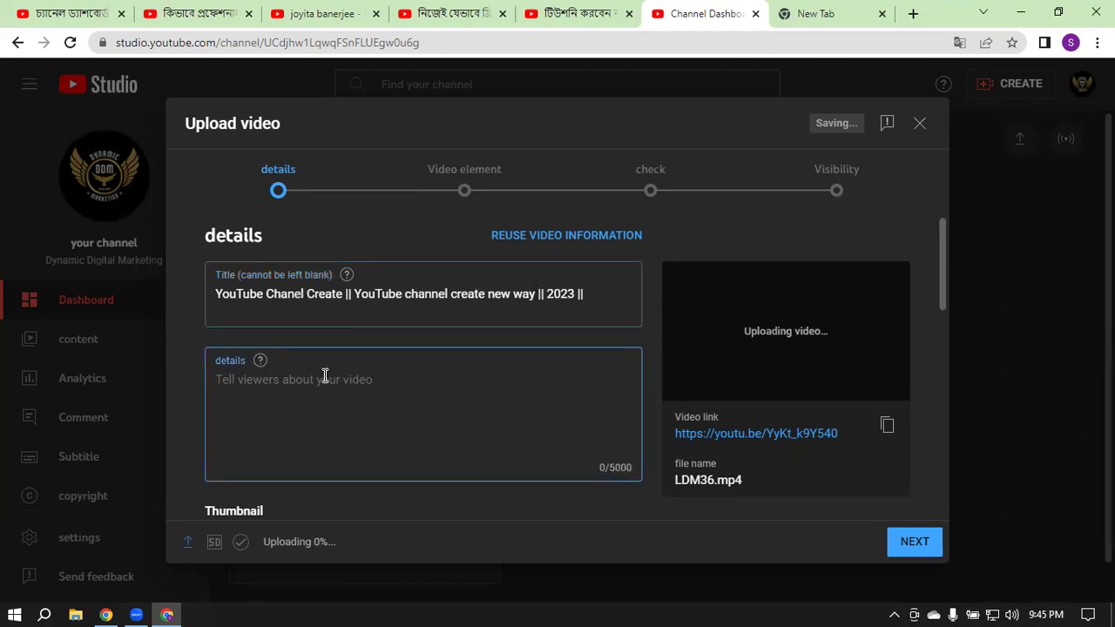
pyautogui.hotkey('ctrl', 'v')
pyautogui.scroll(-10, 520, 402)
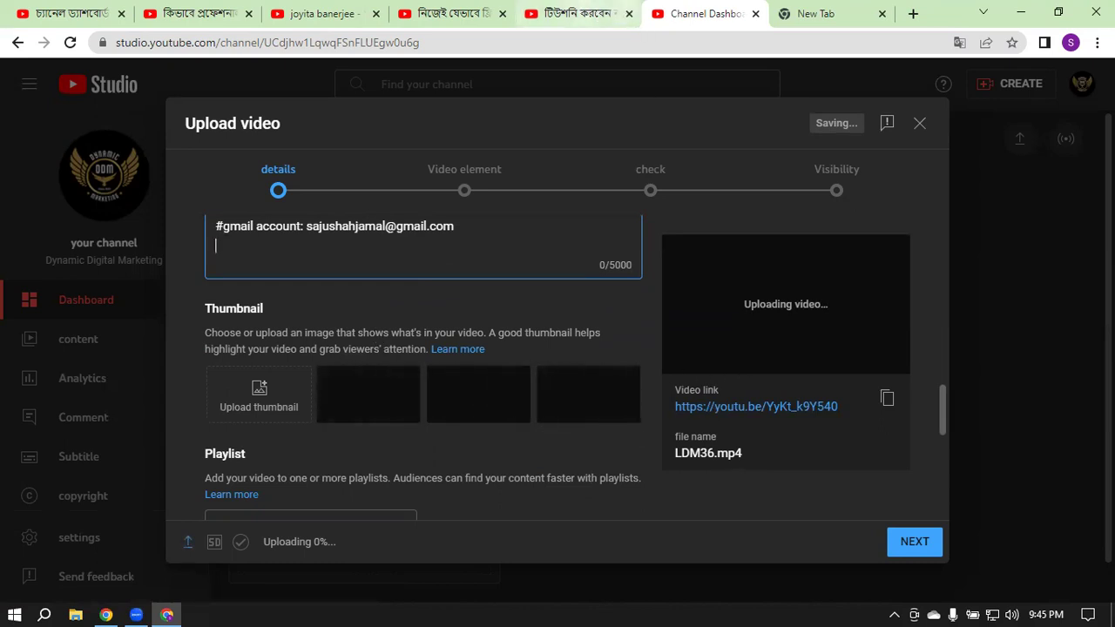
# Step: Switch to the open RJ Kebria video page and examine its comments and the thumbnails of the suggested videos
pyautogui.click(575, 13)
pyautogui.scroll(3, 976, 261)
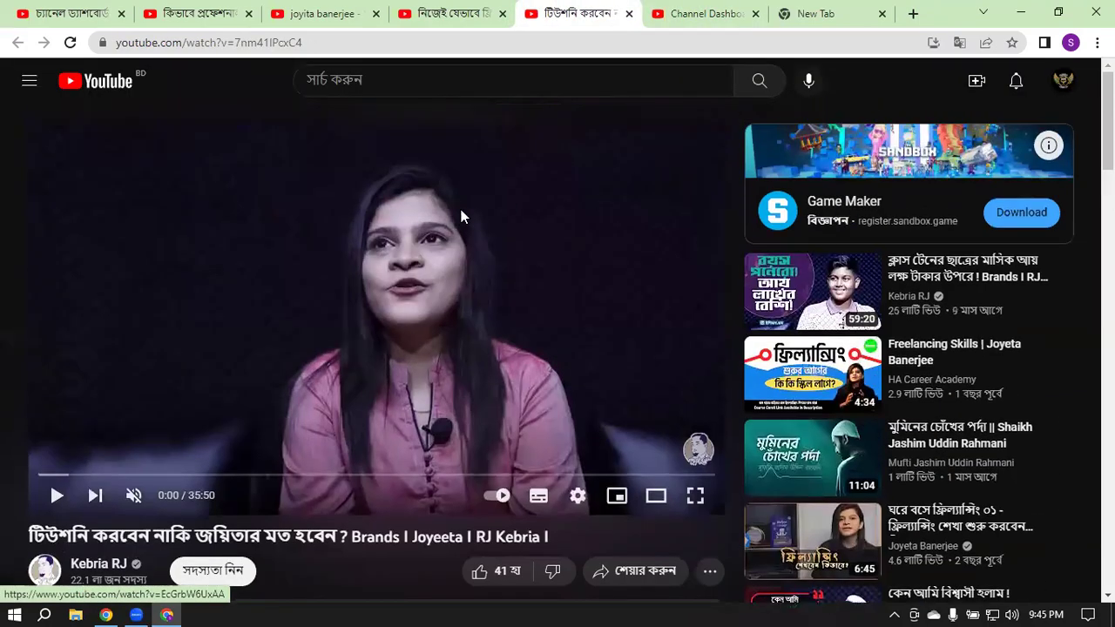
pyautogui.scroll(-4, 738, 277)
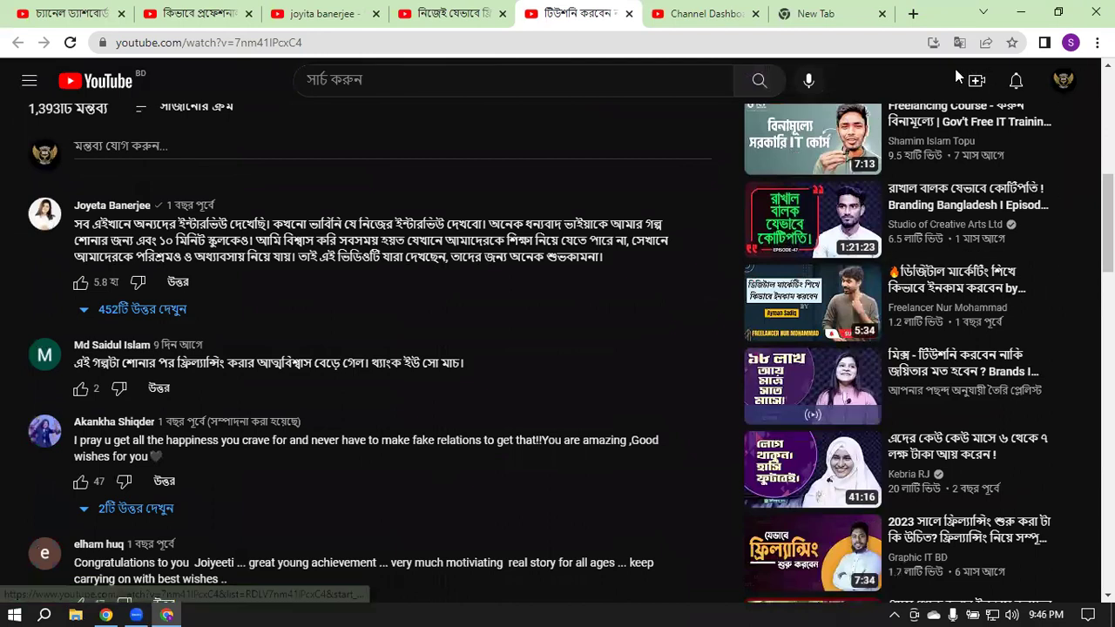
pyautogui.scroll(-3, 1037, 207)
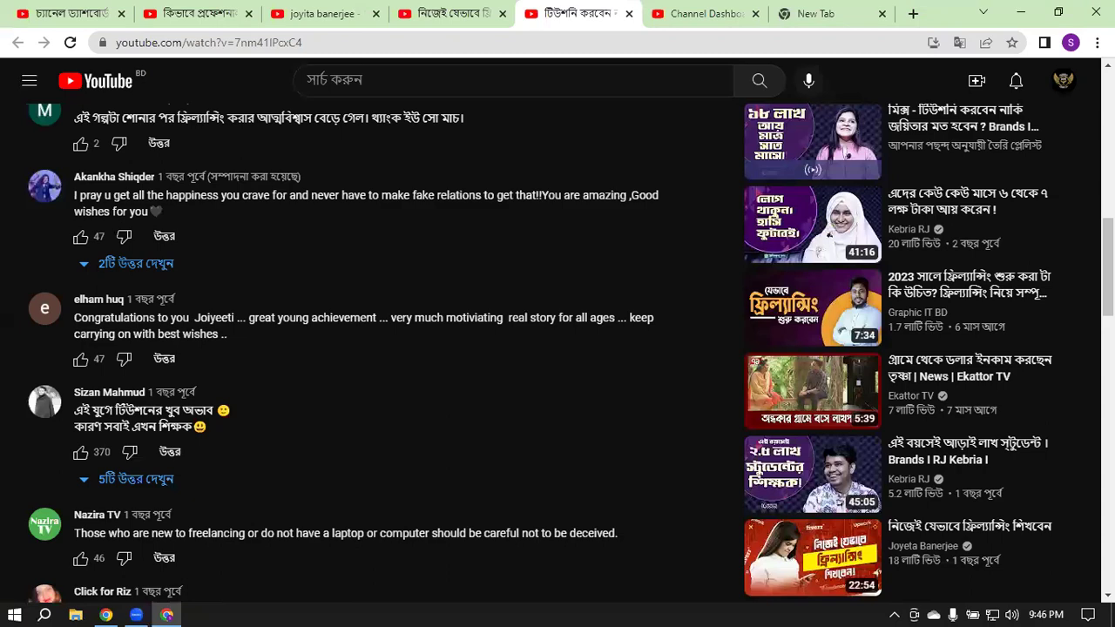
pyautogui.scroll(-6, 1077, 229)
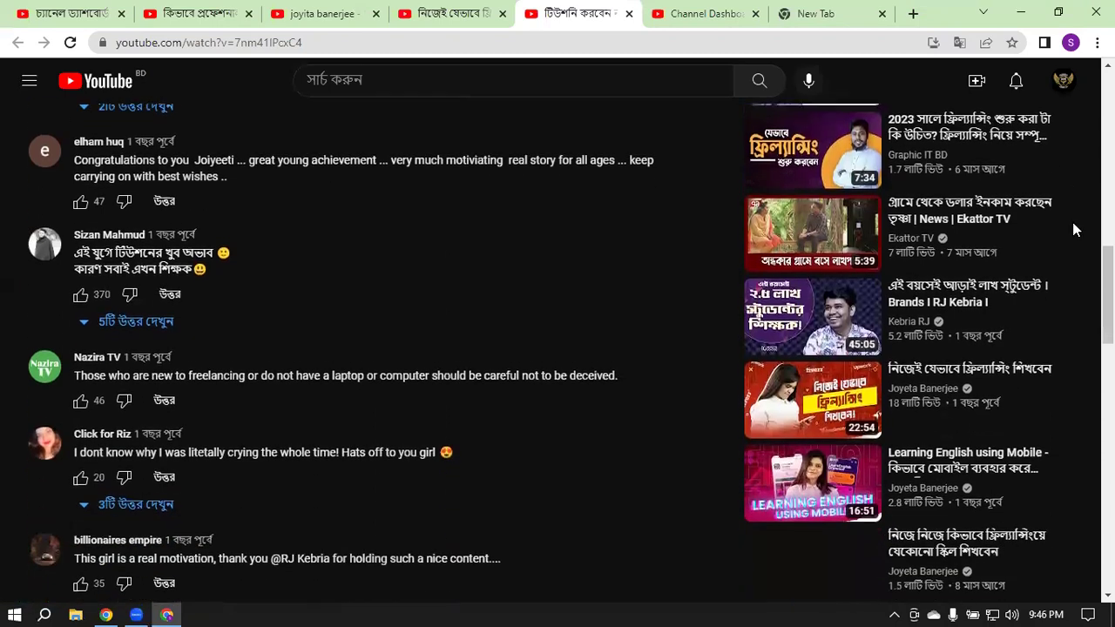
pyautogui.scroll(-5, 1078, 229)
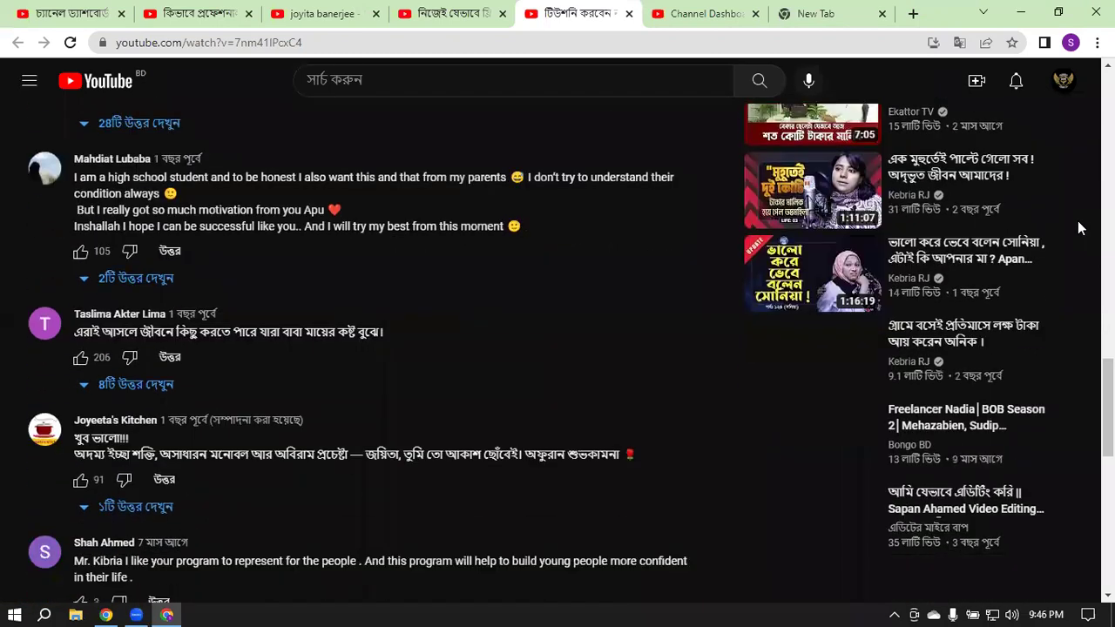
pyautogui.scroll(-1, 1078, 229)
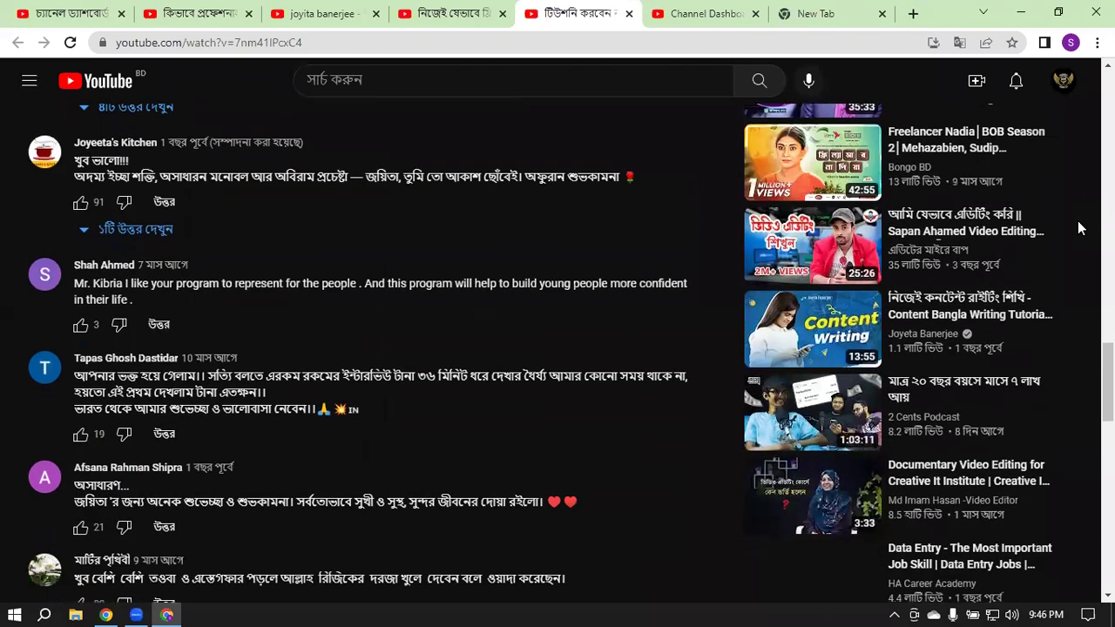
pyautogui.scroll(-3, 1049, 380)
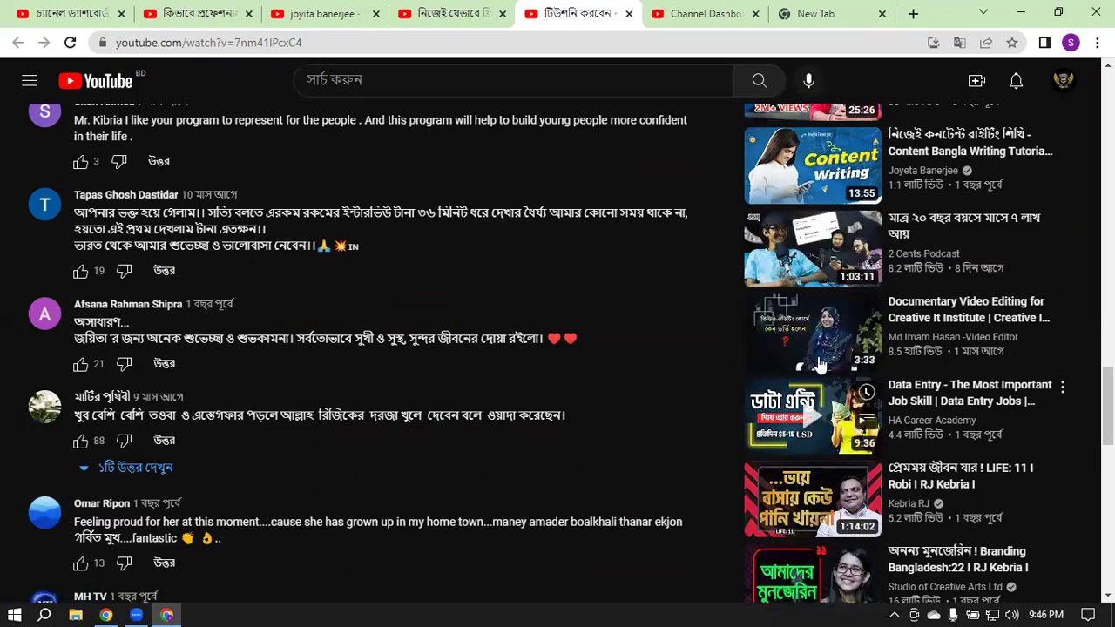
# Step: Return to the English channel dashboard and upload dynamic digital marketing.jpg from Downloads as the video's thumbnail
pyautogui.click(39, 7)
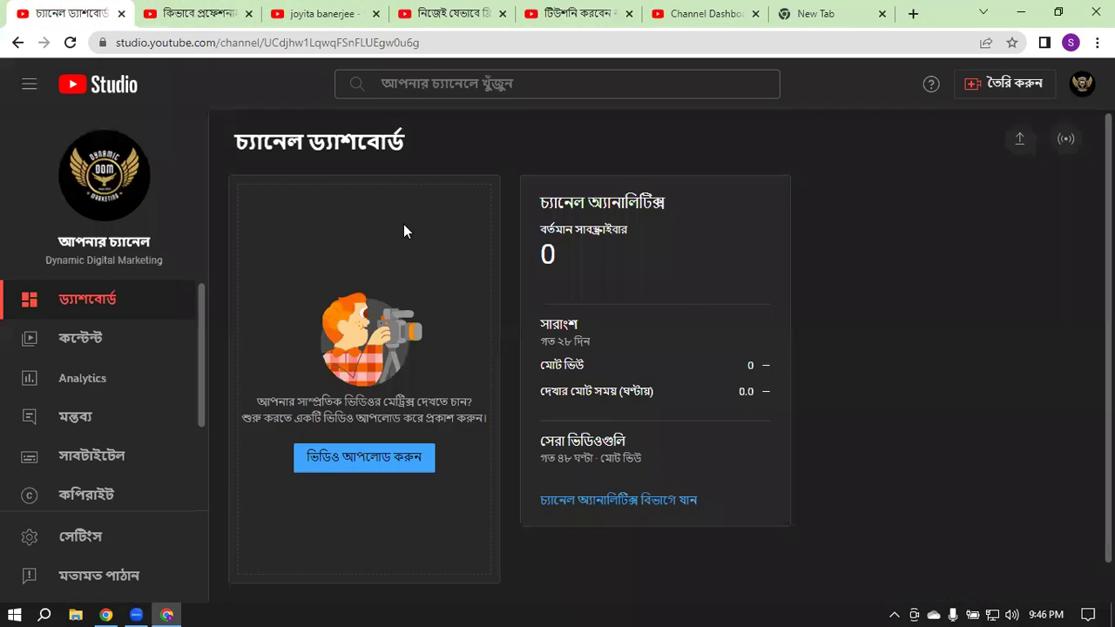
pyautogui.click(579, 13)
pyautogui.click(702, 13)
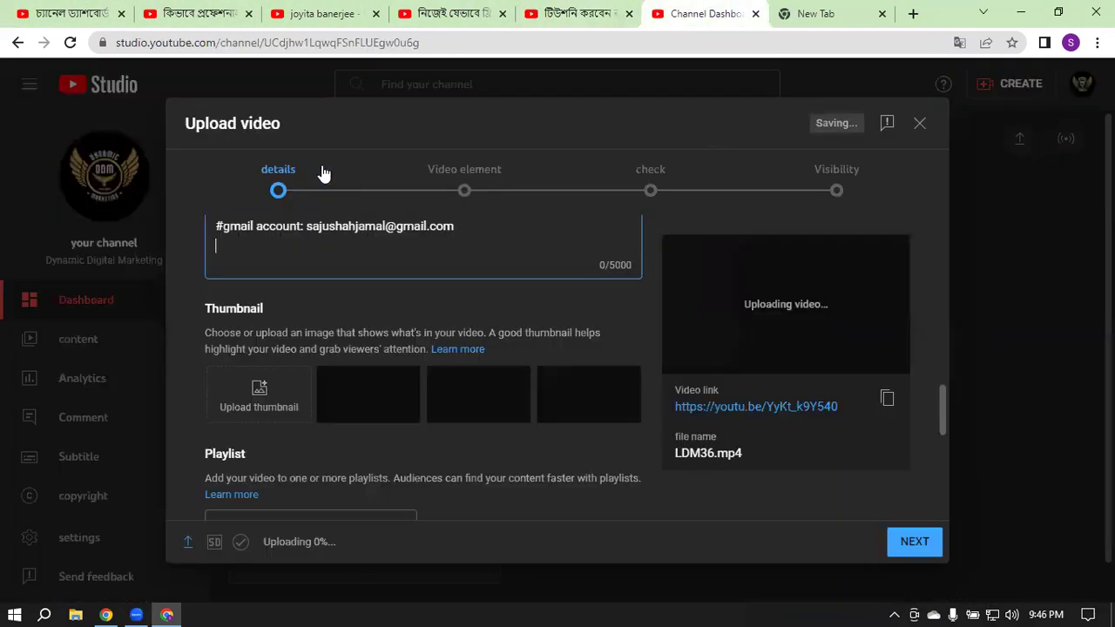
pyautogui.click(253, 406)
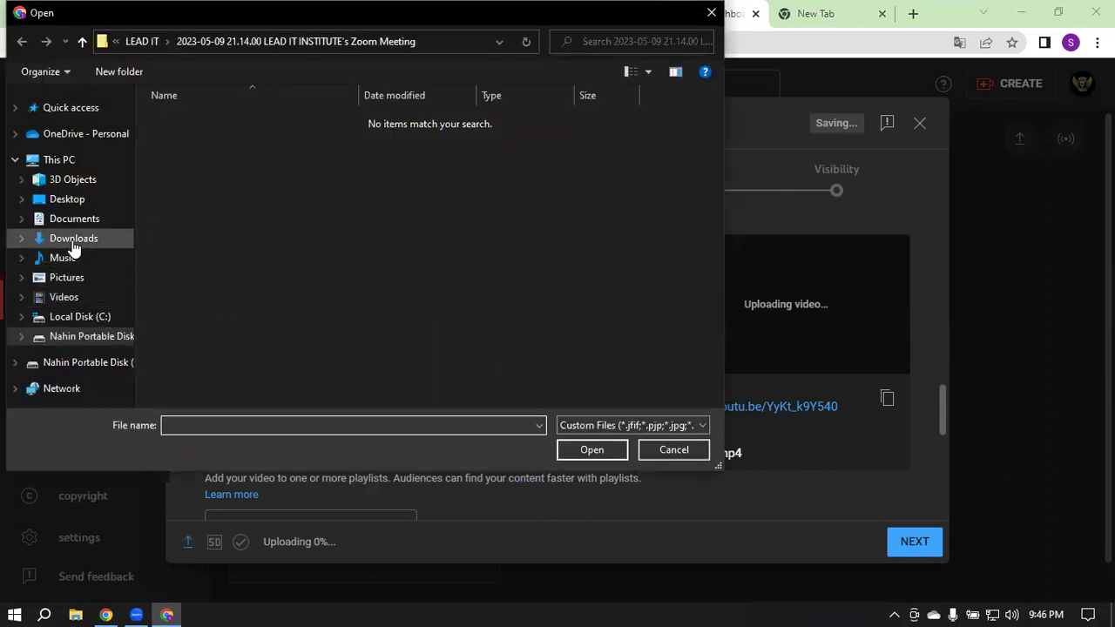
pyautogui.click(96, 239)
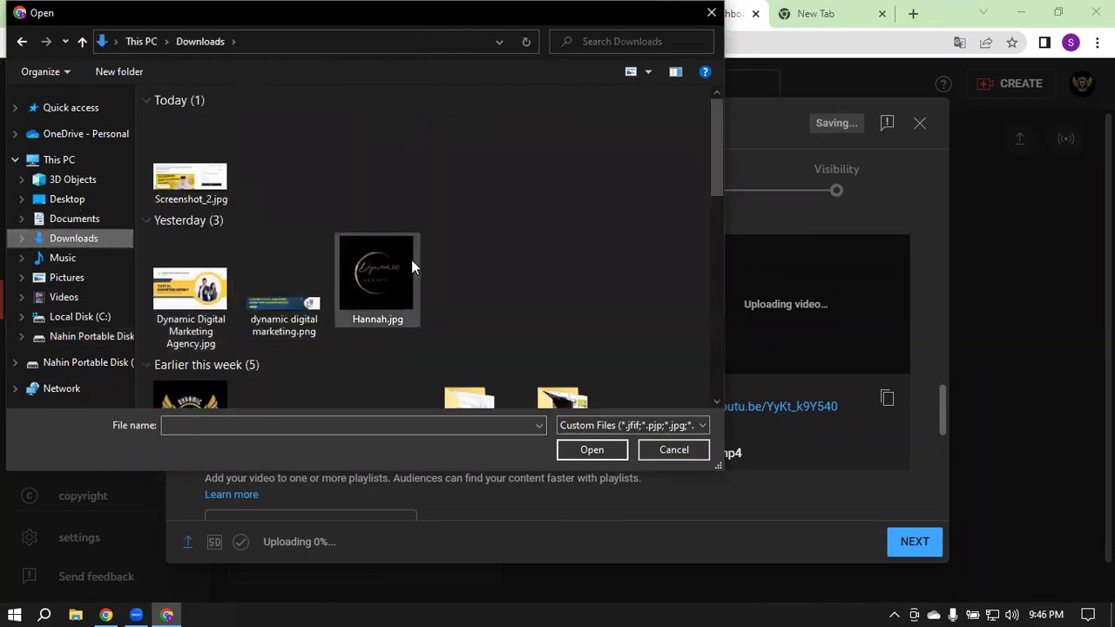
pyautogui.scroll(-5, 405, 260)
pyautogui.scroll(-4, 358, 259)
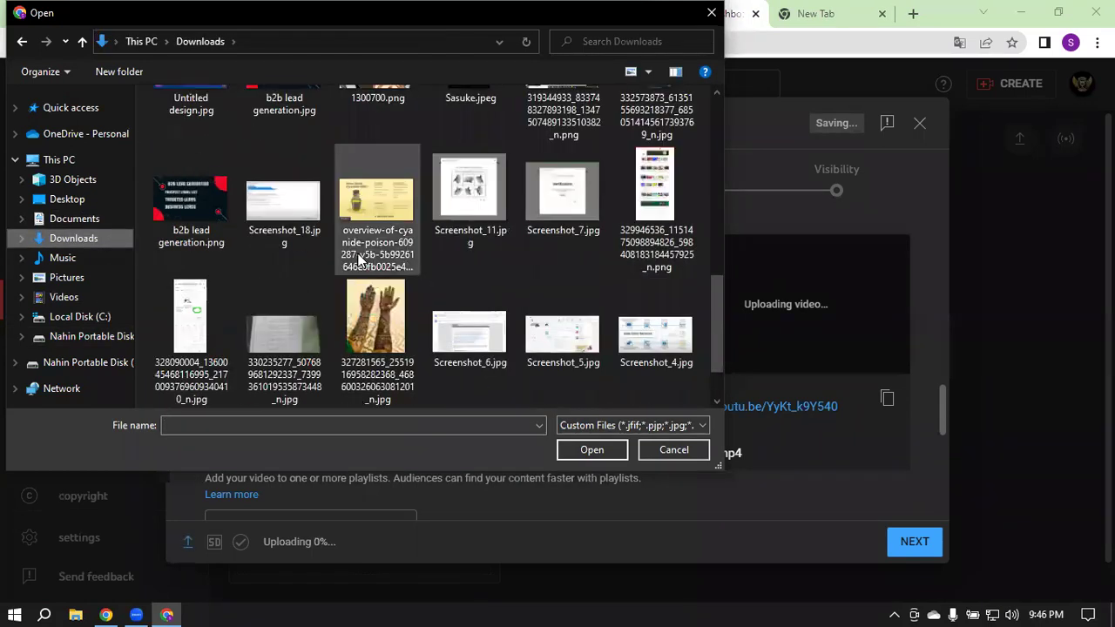
pyautogui.scroll(10, 358, 259)
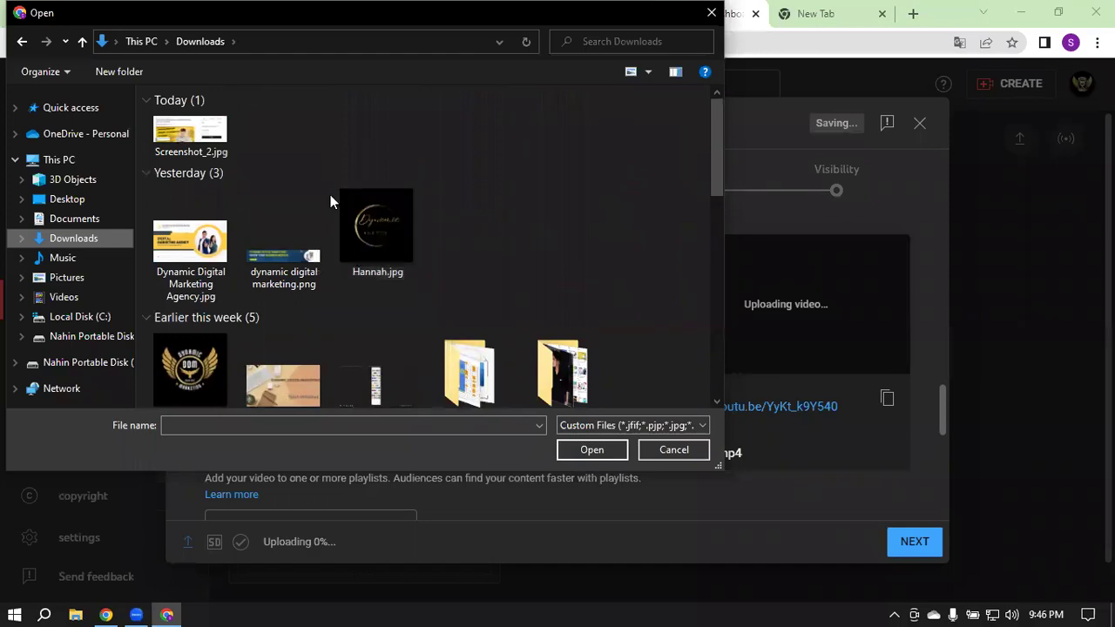
pyautogui.click(288, 382)
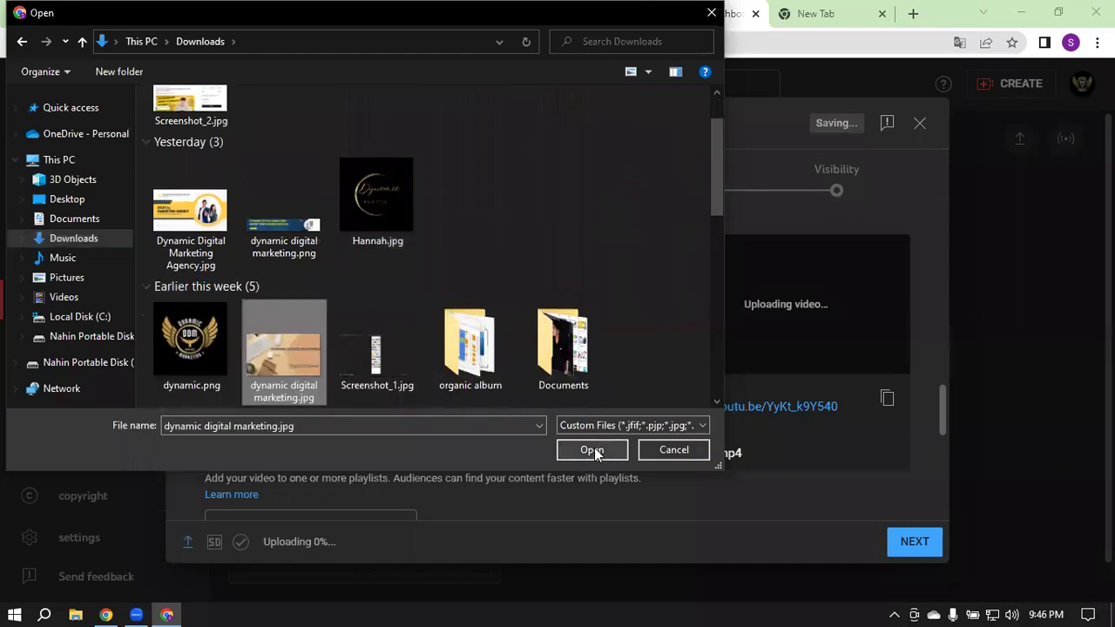
pyautogui.click(592, 450)
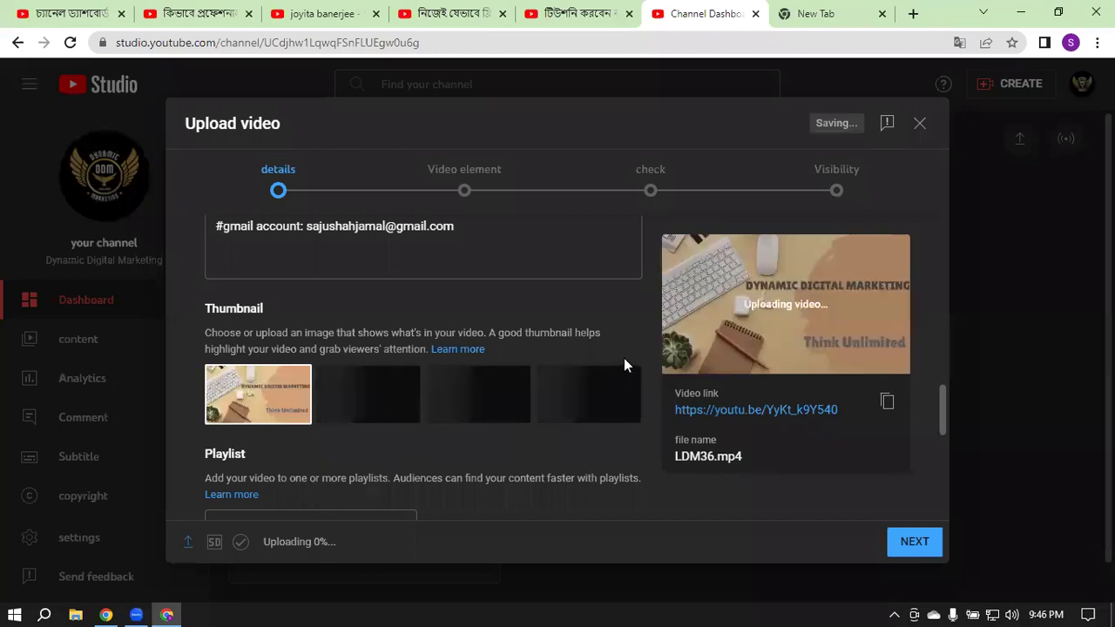
# Step: Create a public playlist titled "YouTube Channel Create" for the video
pyautogui.scroll(-2, 594, 310)
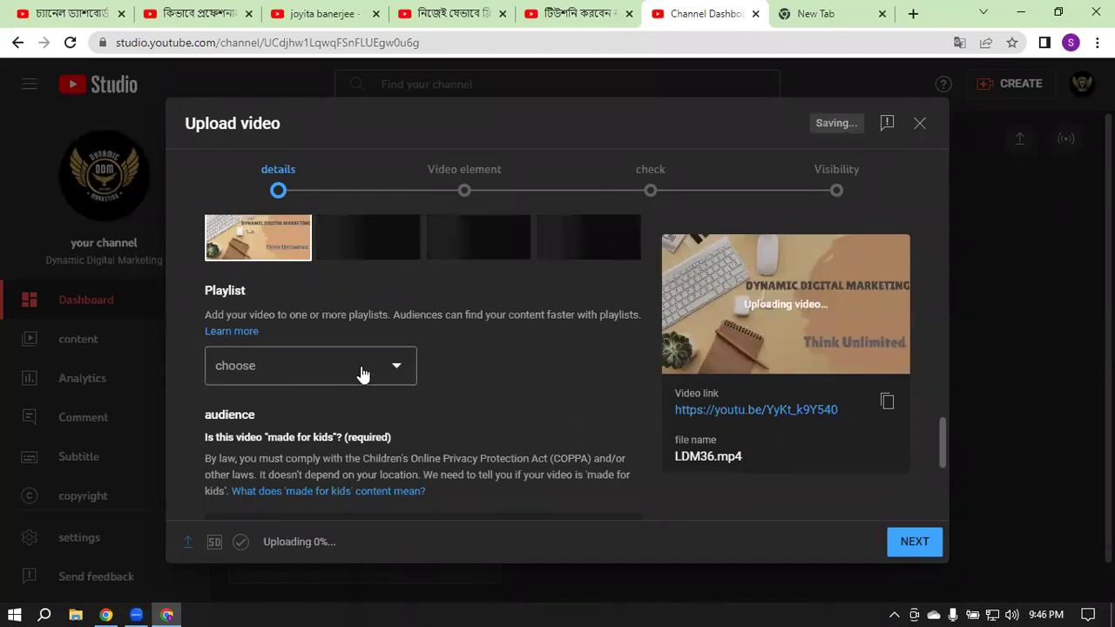
pyautogui.click(398, 371)
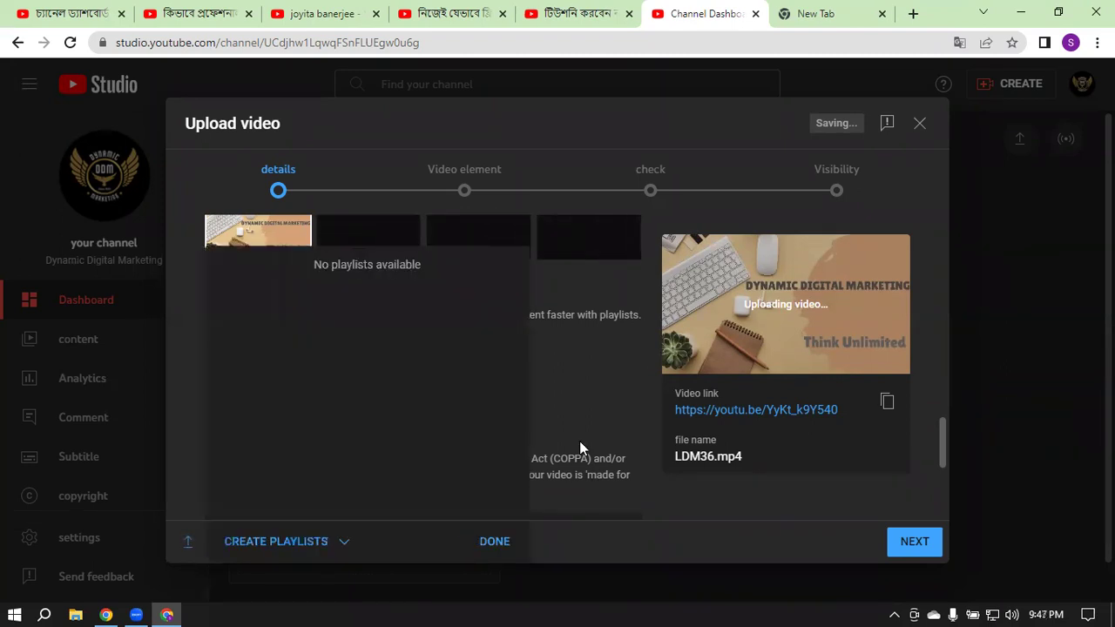
pyautogui.click(274, 542)
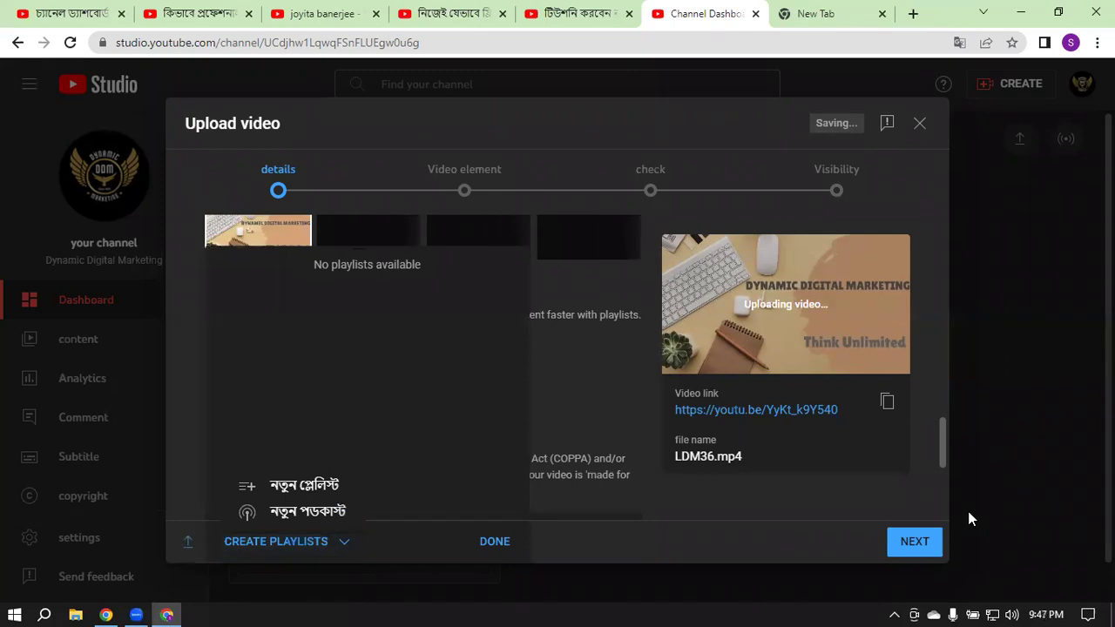
pyautogui.click(293, 491)
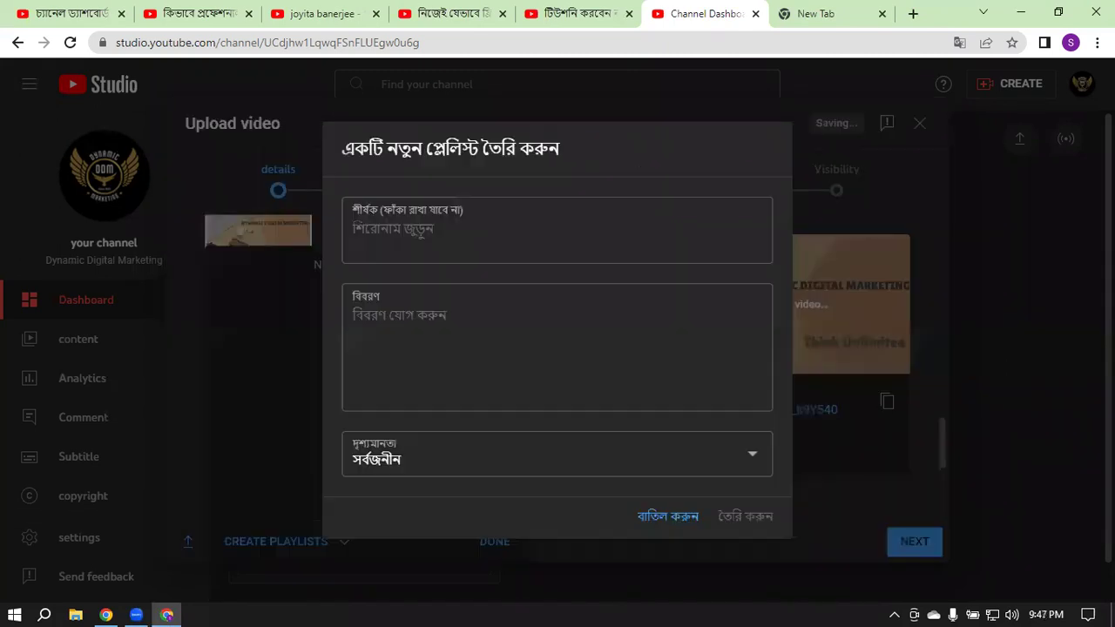
pyautogui.click(430, 234)
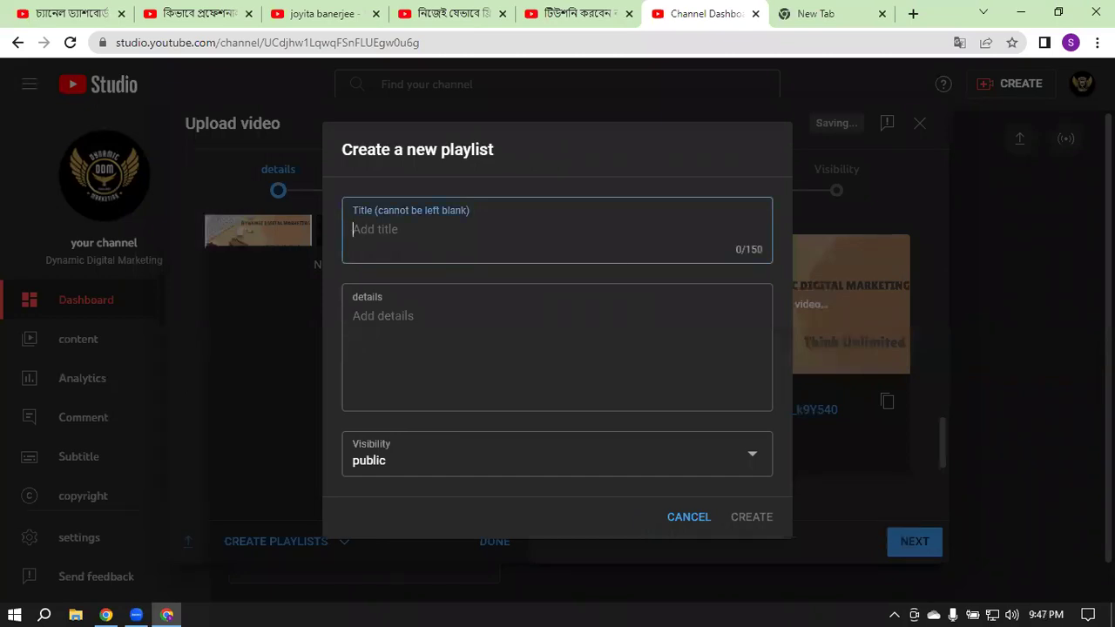
pyautogui.write('YouTube')
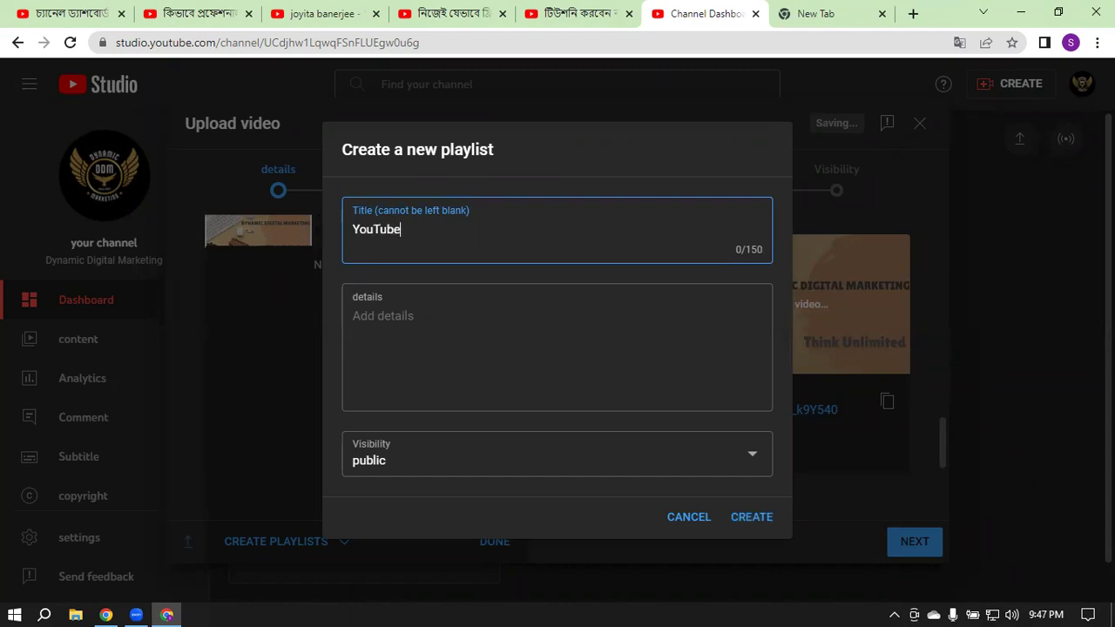
pyautogui.write(' Channel Create')
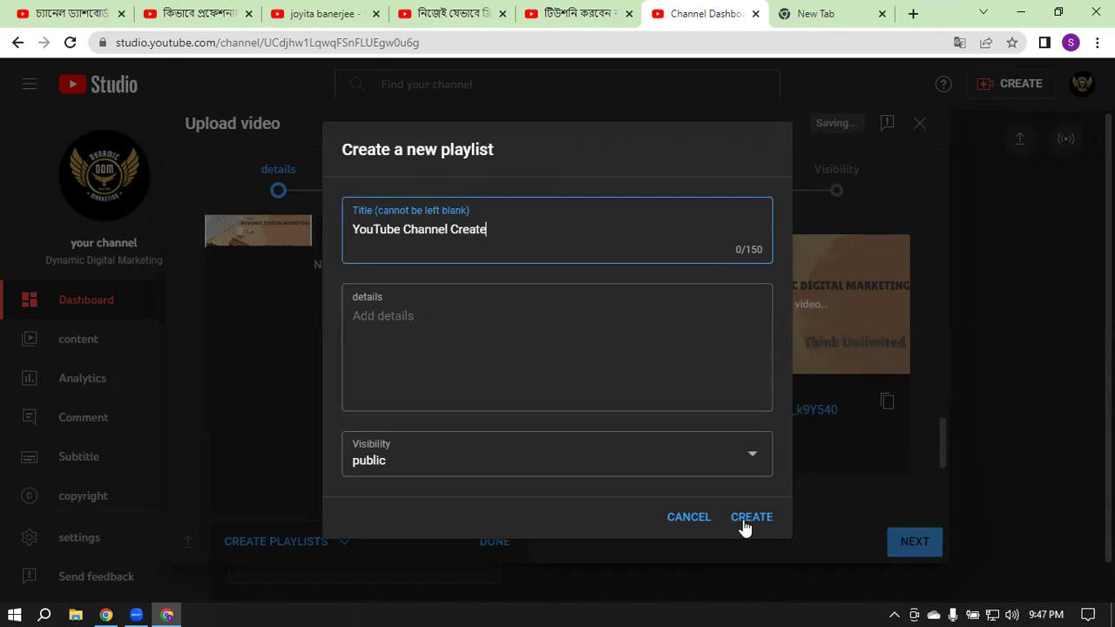
pyautogui.click(772, 521)
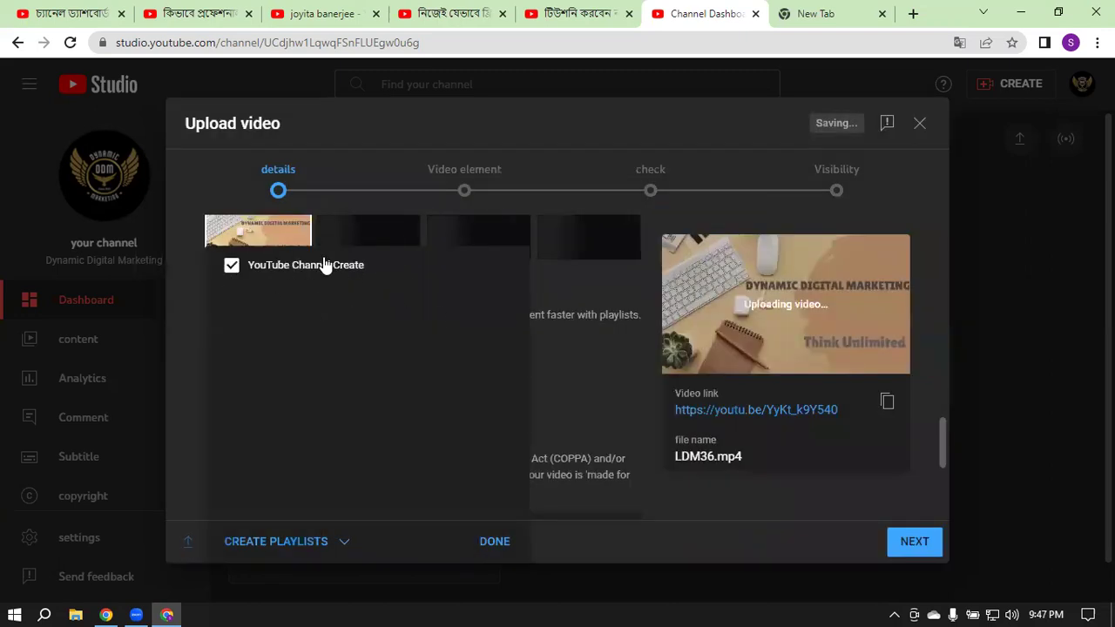
pyautogui.click(494, 542)
# Step: Reopen the video's playlist selection and choose the "YouTube Channel Create" playlist
pyautogui.click(323, 371)
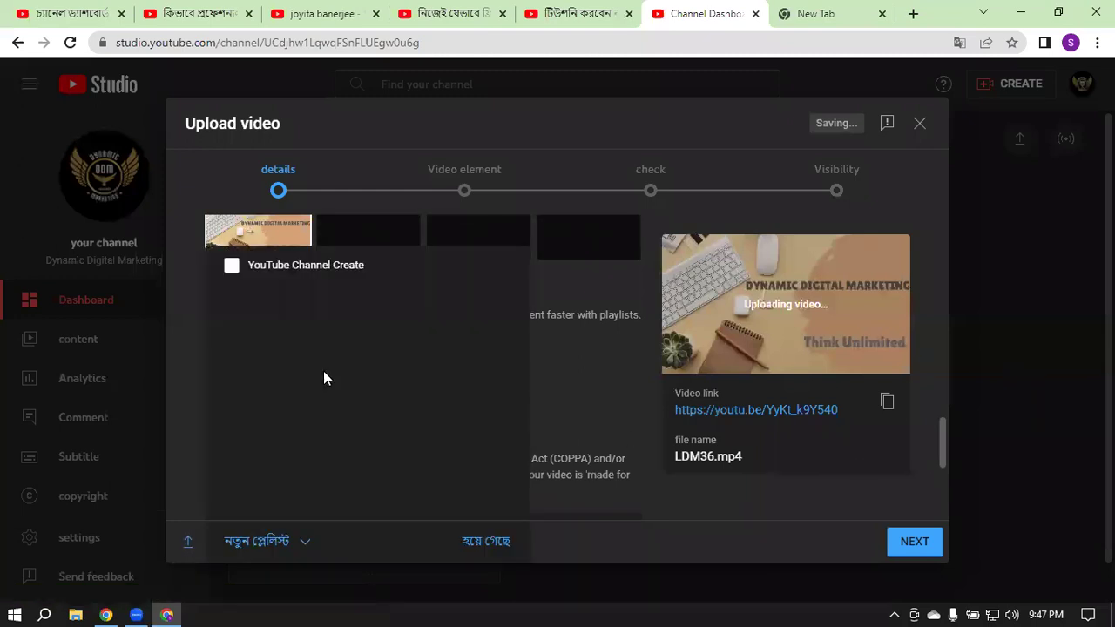
pyautogui.click(257, 265)
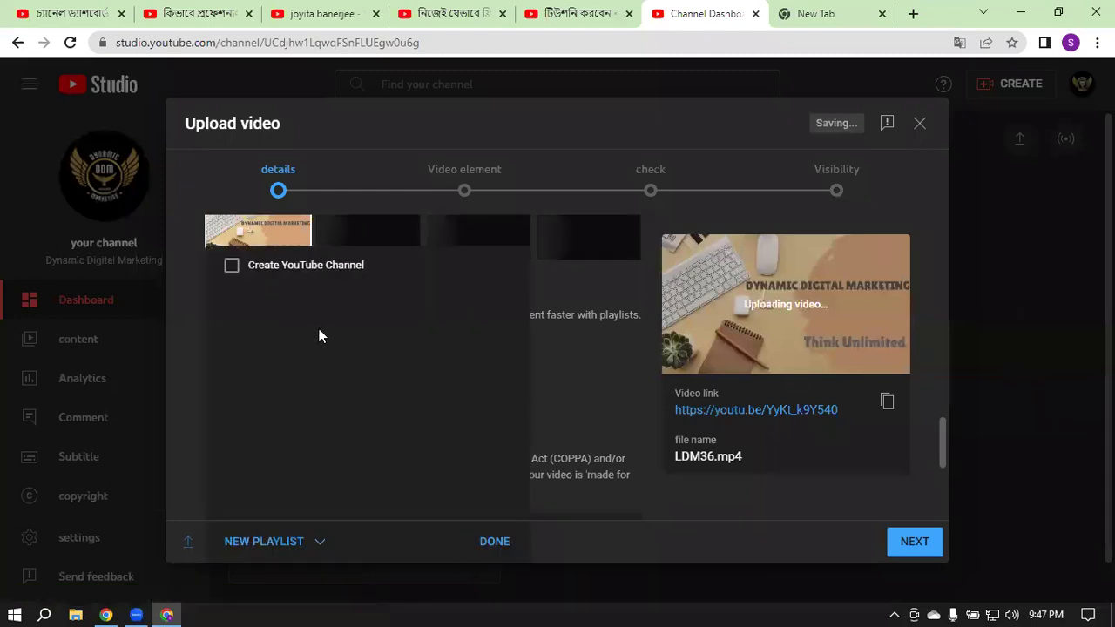
pyautogui.click(302, 268)
pyautogui.click(494, 542)
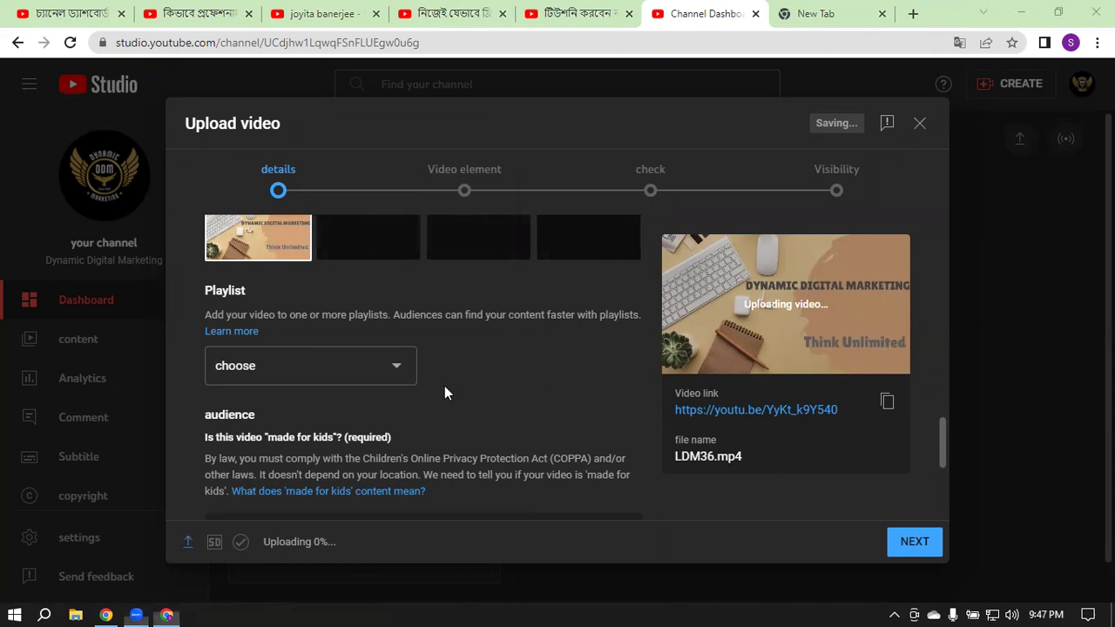
# Step: Mark the video as not made for kids and expand the advanced age restriction options
pyautogui.scroll(-2, 480, 282)
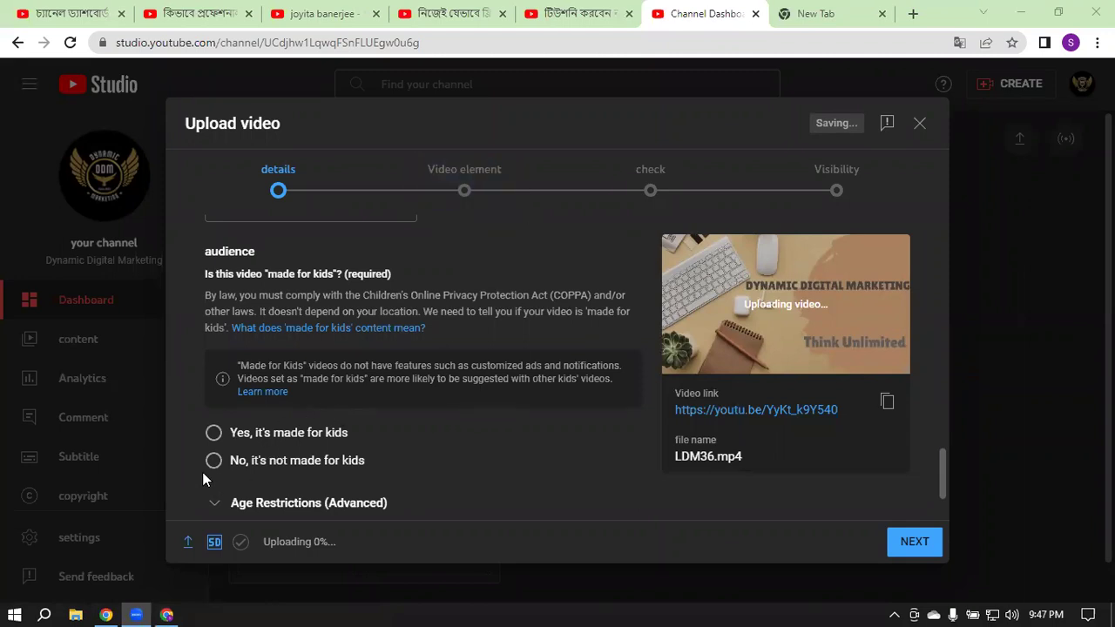
pyautogui.scroll(-1, 539, 410)
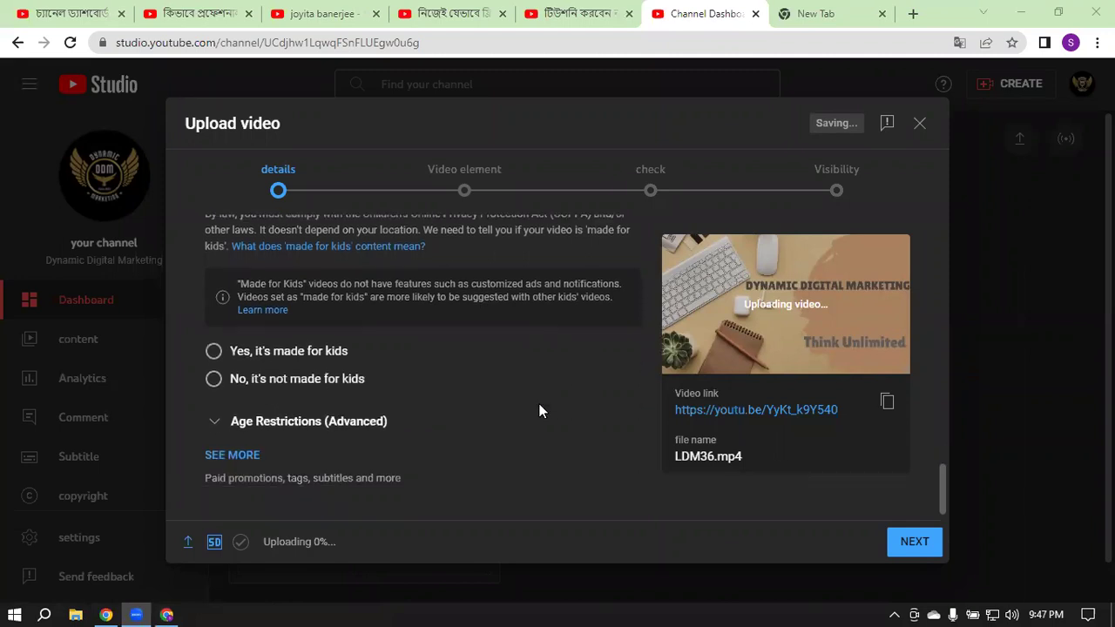
pyautogui.click(212, 382)
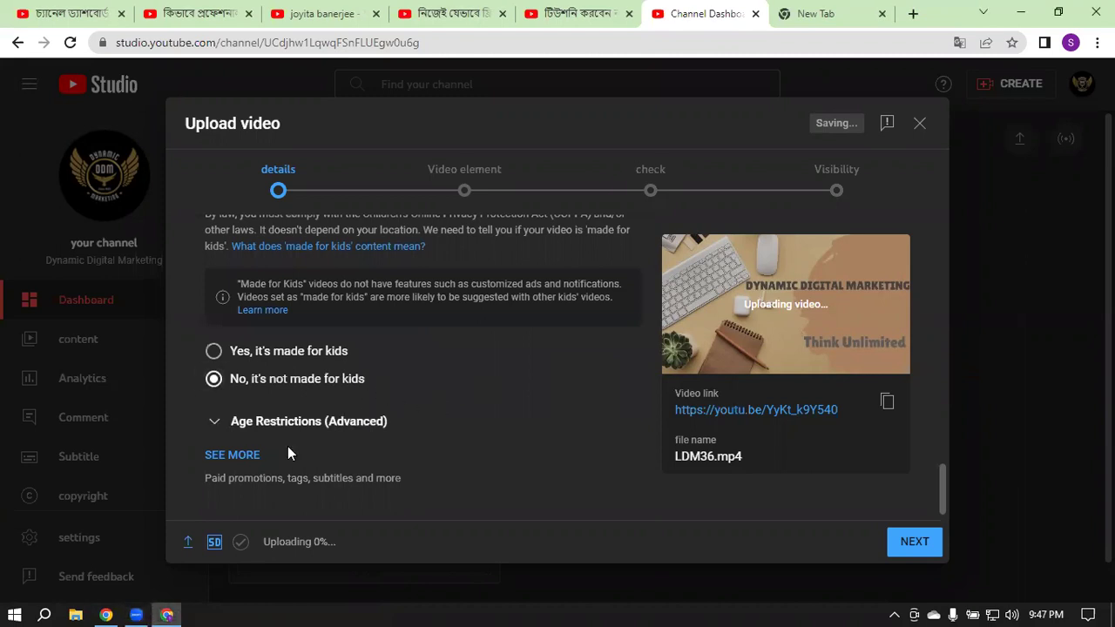
pyautogui.click(216, 422)
pyautogui.scroll(-1, 488, 423)
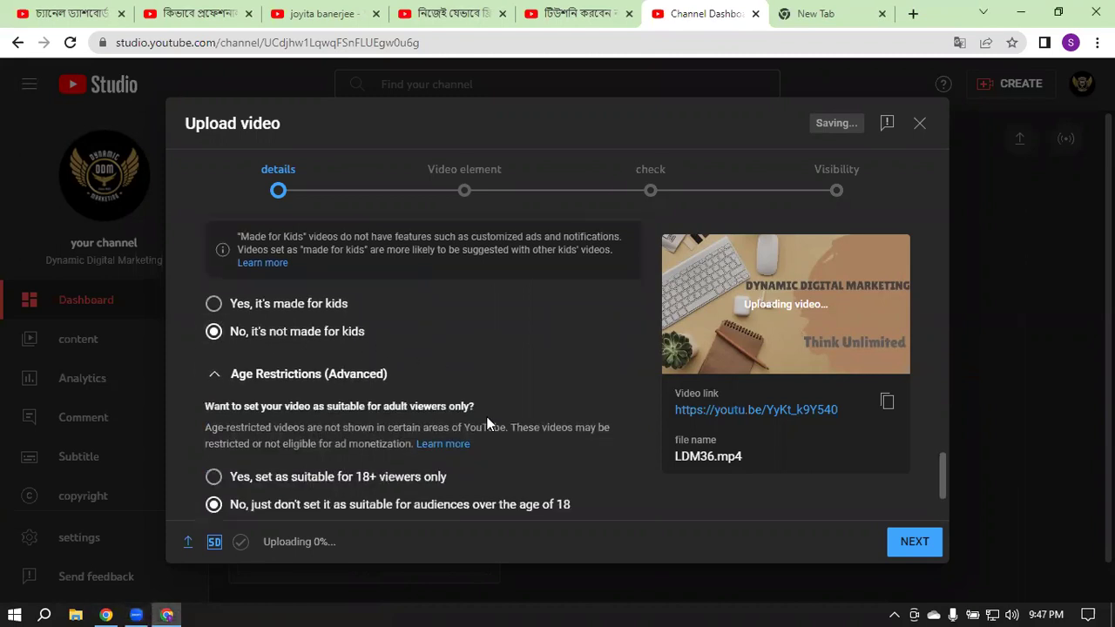
pyautogui.scroll(-2, 488, 425)
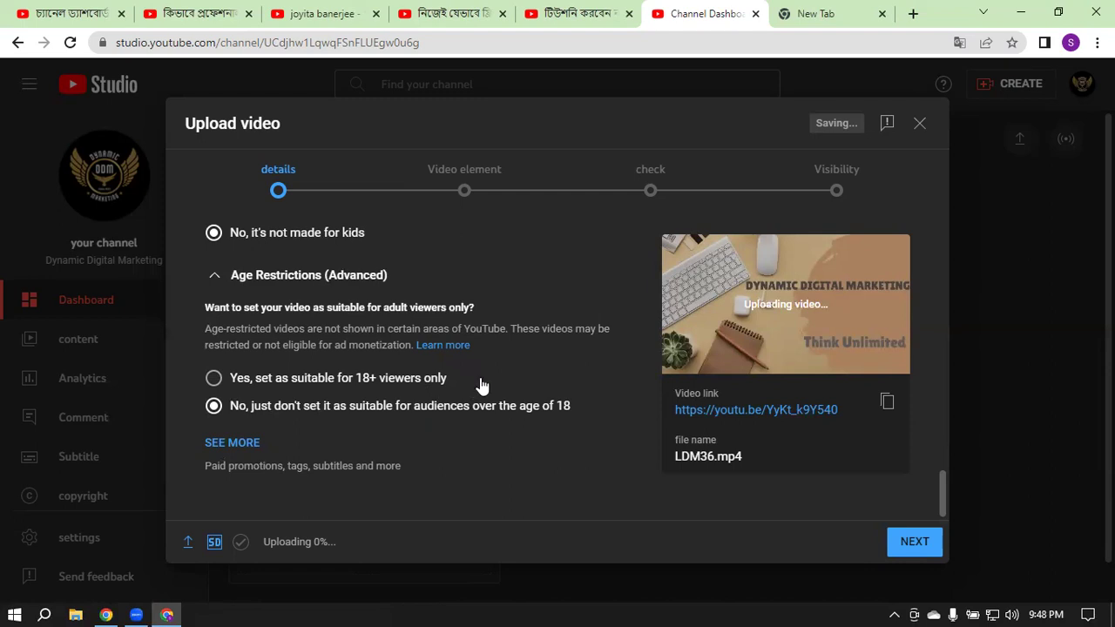
# Step: Expand the additional video details and add the tag "youtube channel create"
pyautogui.click(220, 447)
pyautogui.scroll(-2, 416, 426)
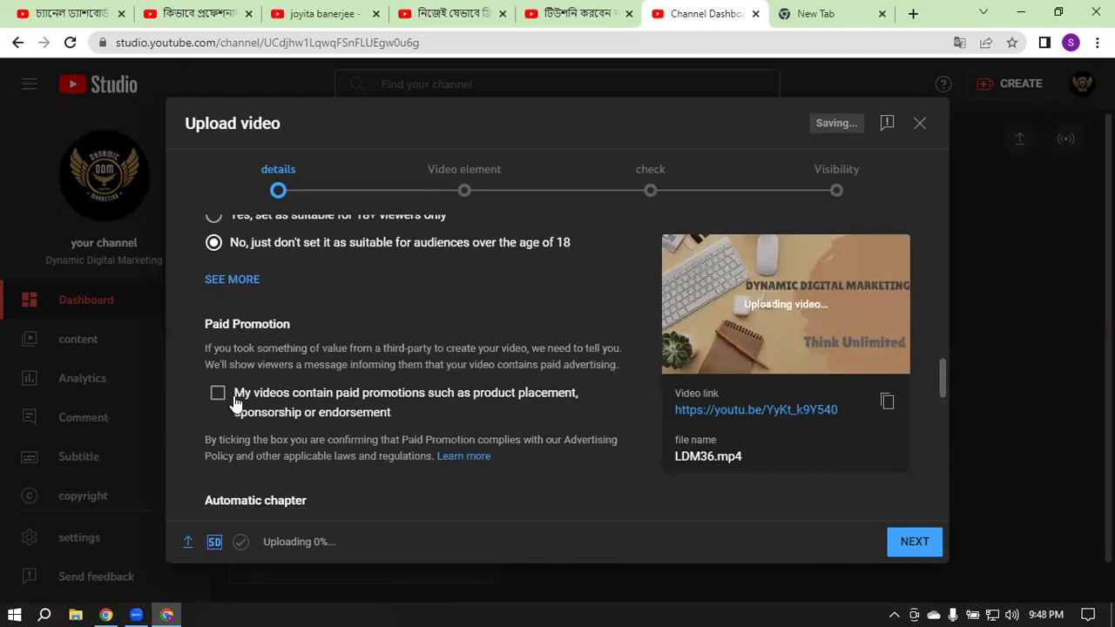
pyautogui.scroll(-2, 503, 347)
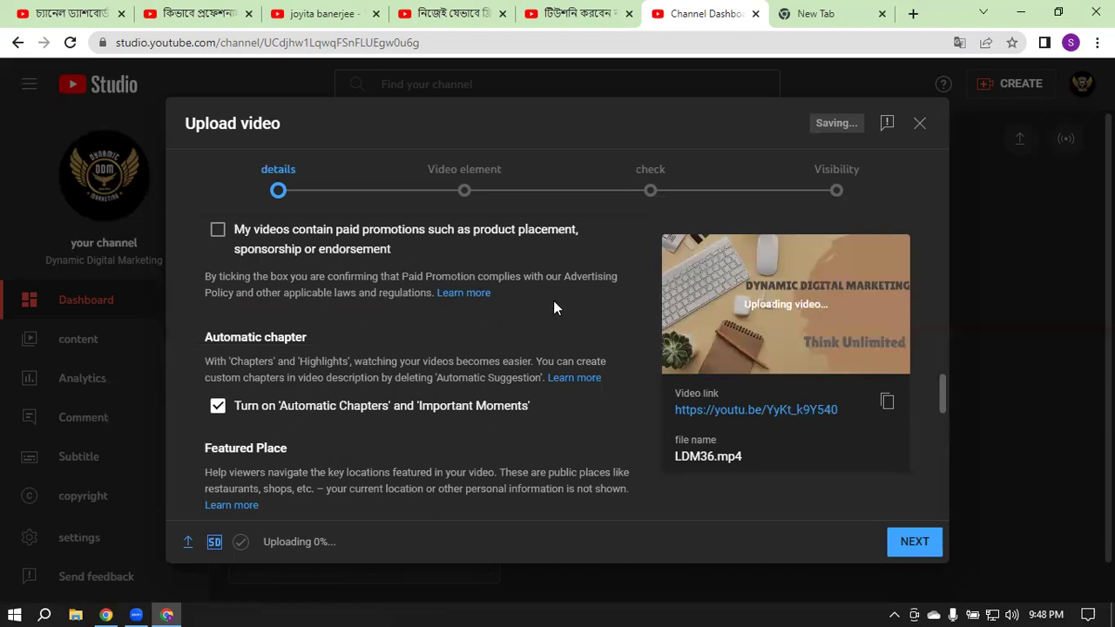
pyautogui.scroll(-2, 555, 307)
pyautogui.scroll(-1, 495, 316)
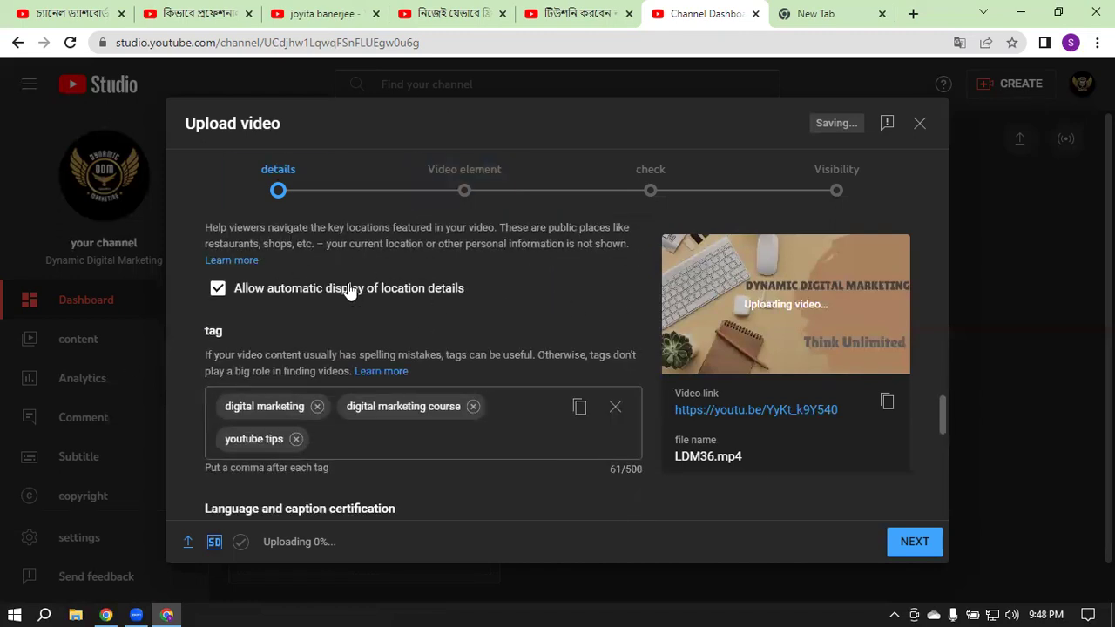
pyautogui.click(339, 435)
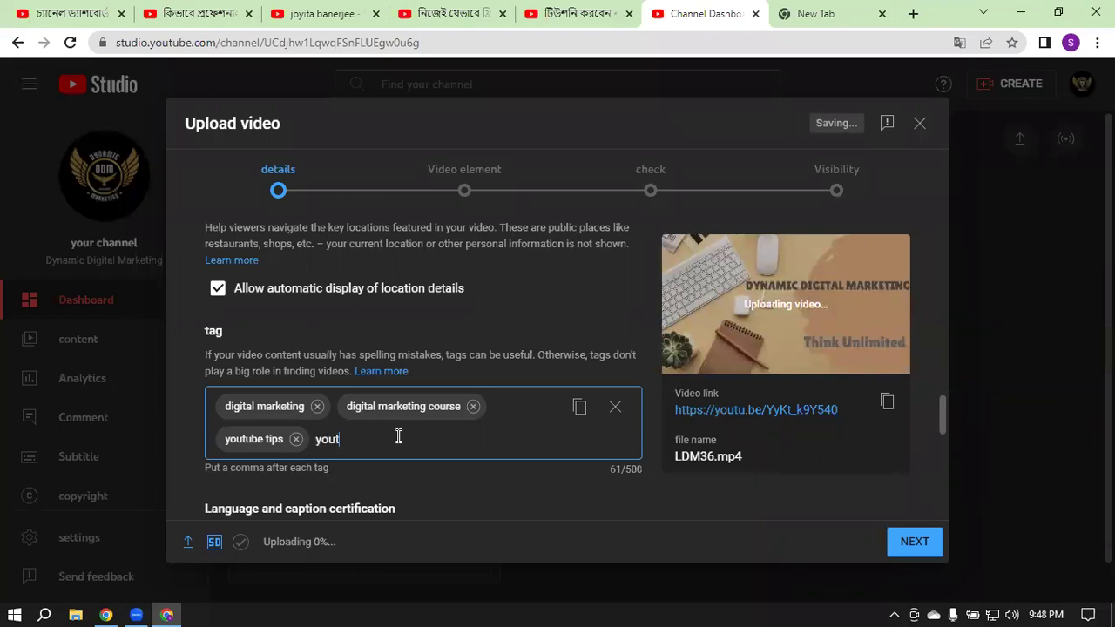
pyautogui.write('be channel create,')
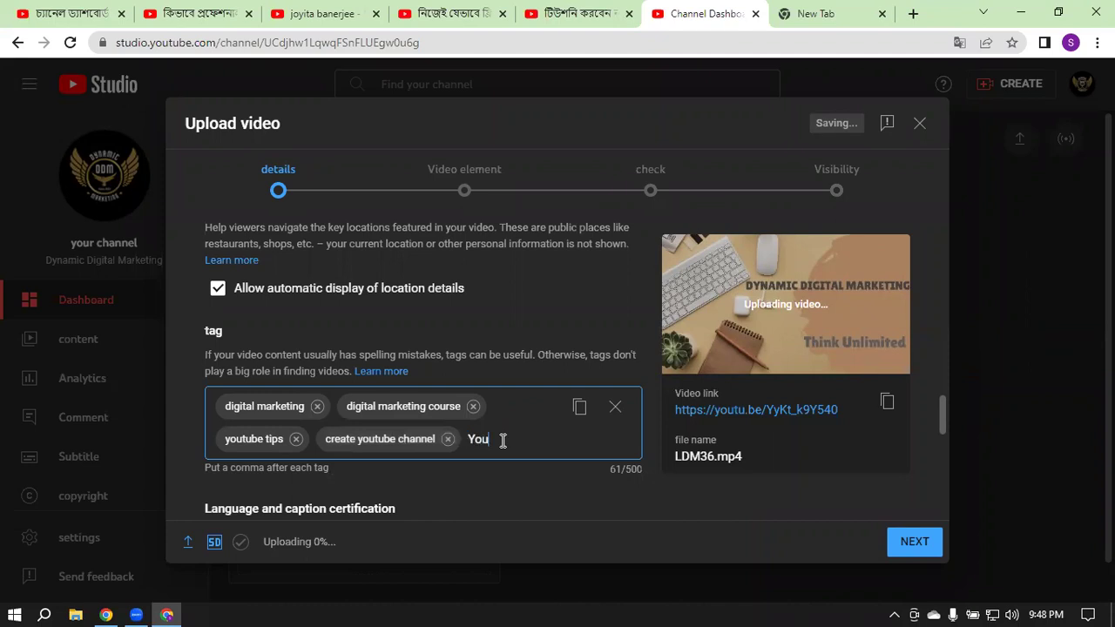
pyautogui.write('ube channel')
pyautogui.write(' create')
pyautogui.press('Return')
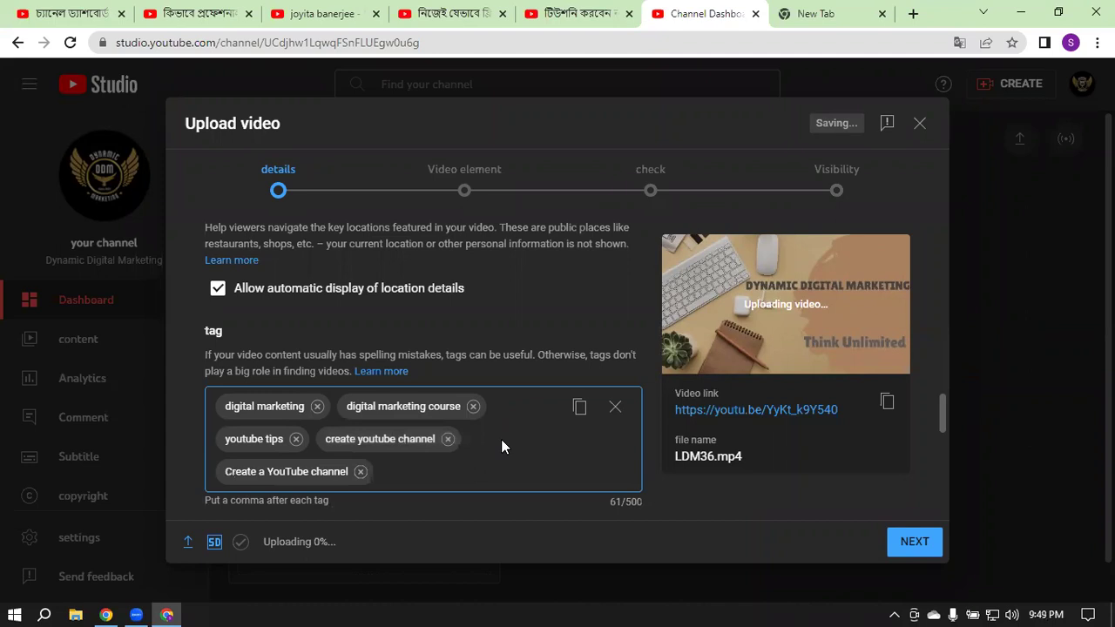
pyautogui.click(359, 472)
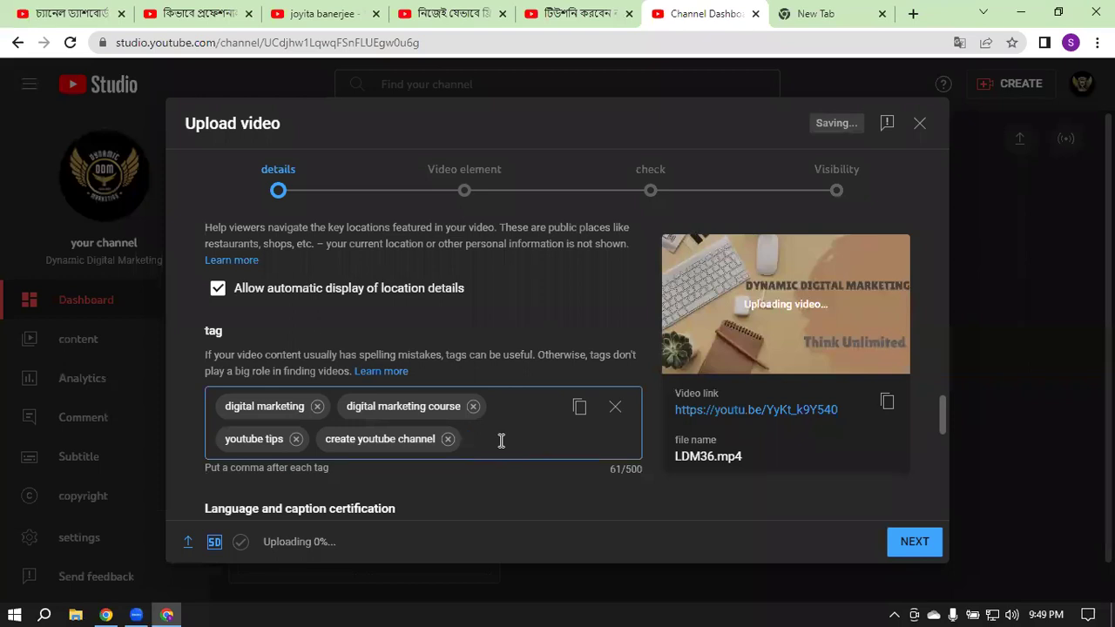
# Step: Add "YouTube Channel" to the video's tags
pyautogui.write('Y')
pyautogui.write('ouTube Channel')
pyautogui.press('Return')
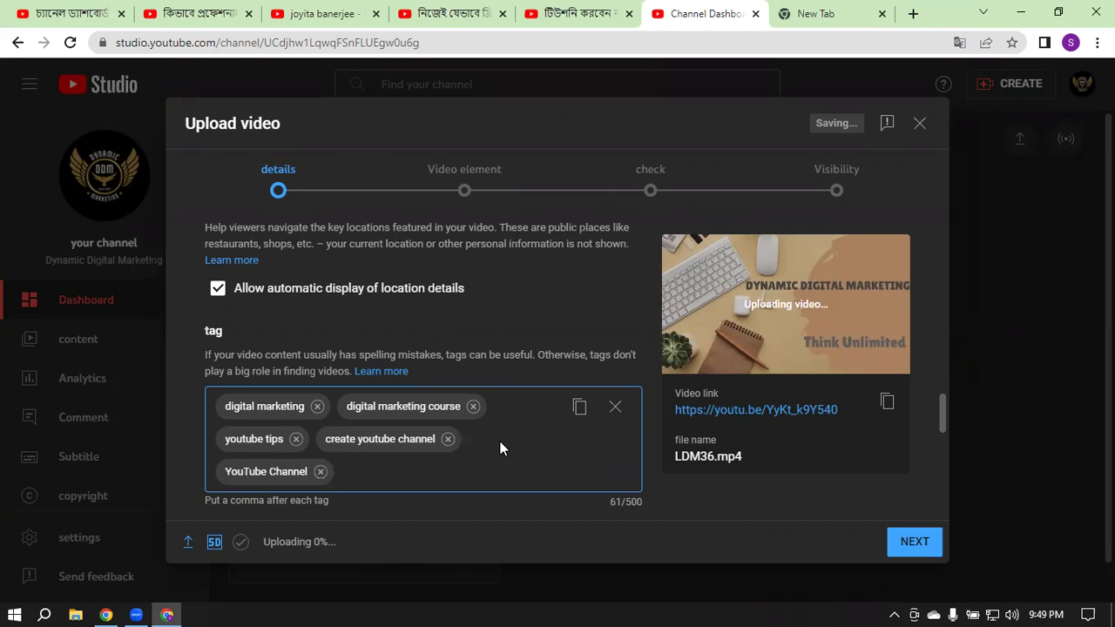
# Step: Add "YouTube Course" to the video's tags, removing the incomplete "You" tag
pyautogui.write('Yo')
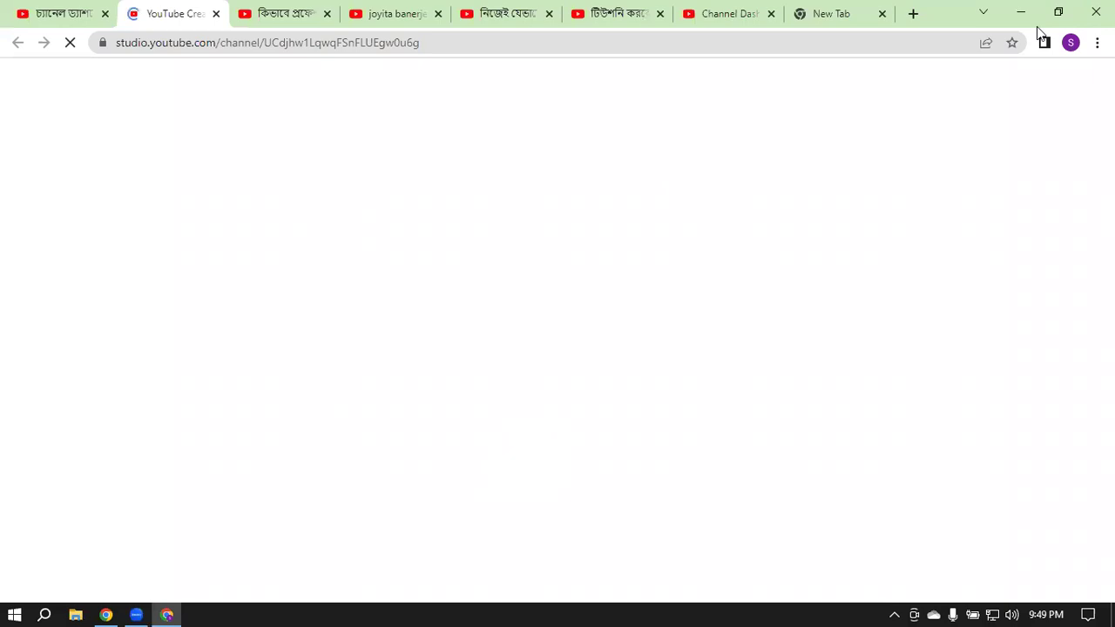
pyautogui.click(741, 13)
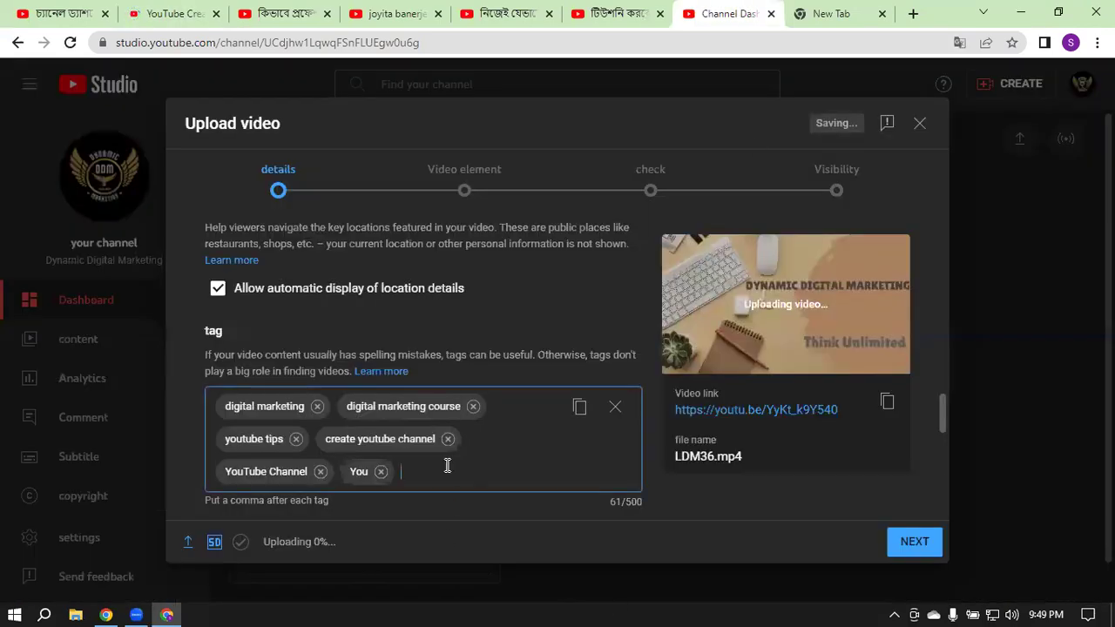
pyautogui.click(381, 471)
pyautogui.write('YouTube Course')
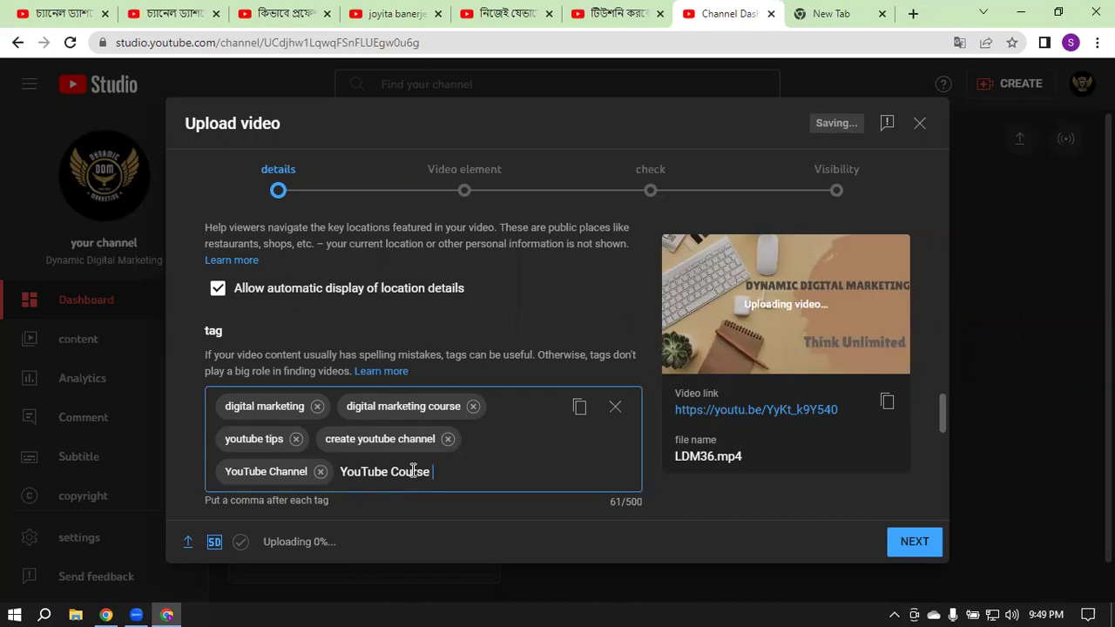
pyautogui.press('Return')
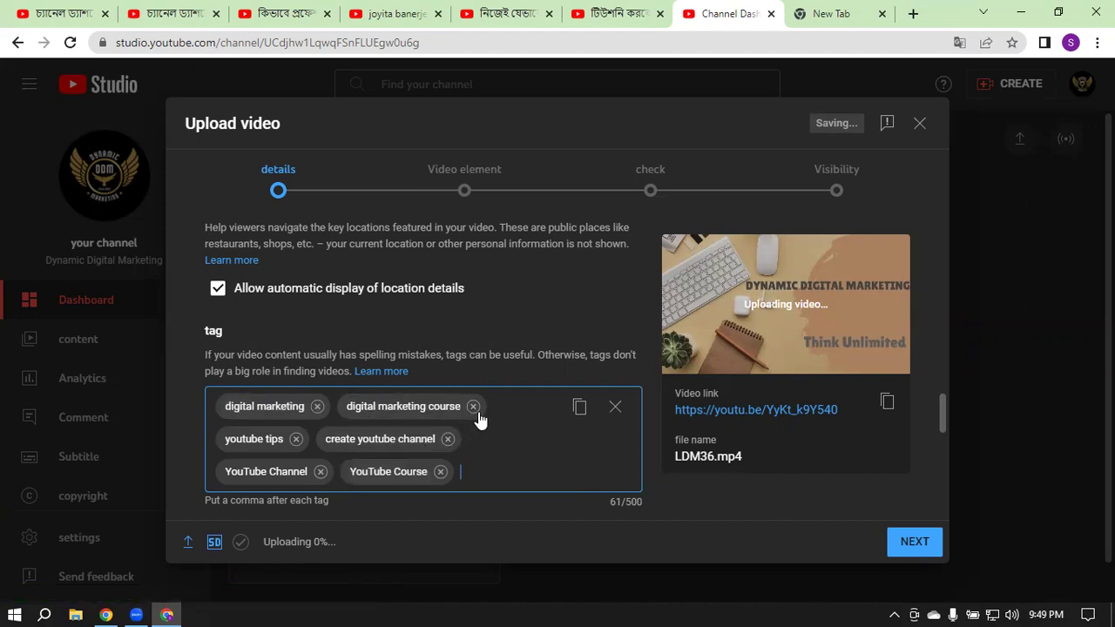
# Step: Look through the caption certification options and close the list without changing the selection
pyautogui.scroll(-1, 453, 431)
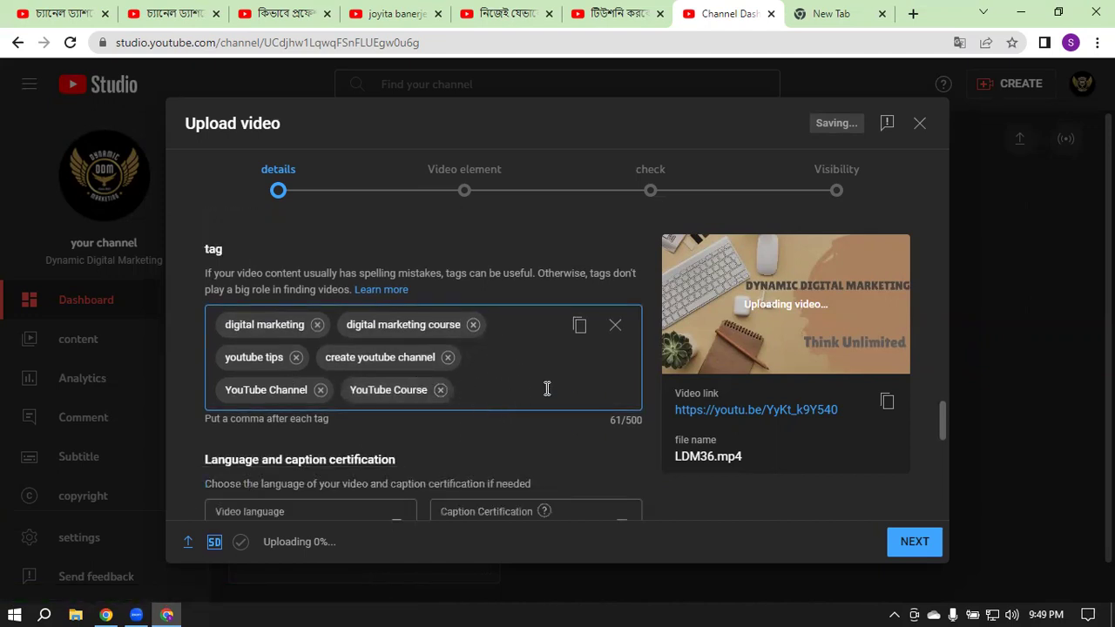
pyautogui.scroll(-1, 523, 409)
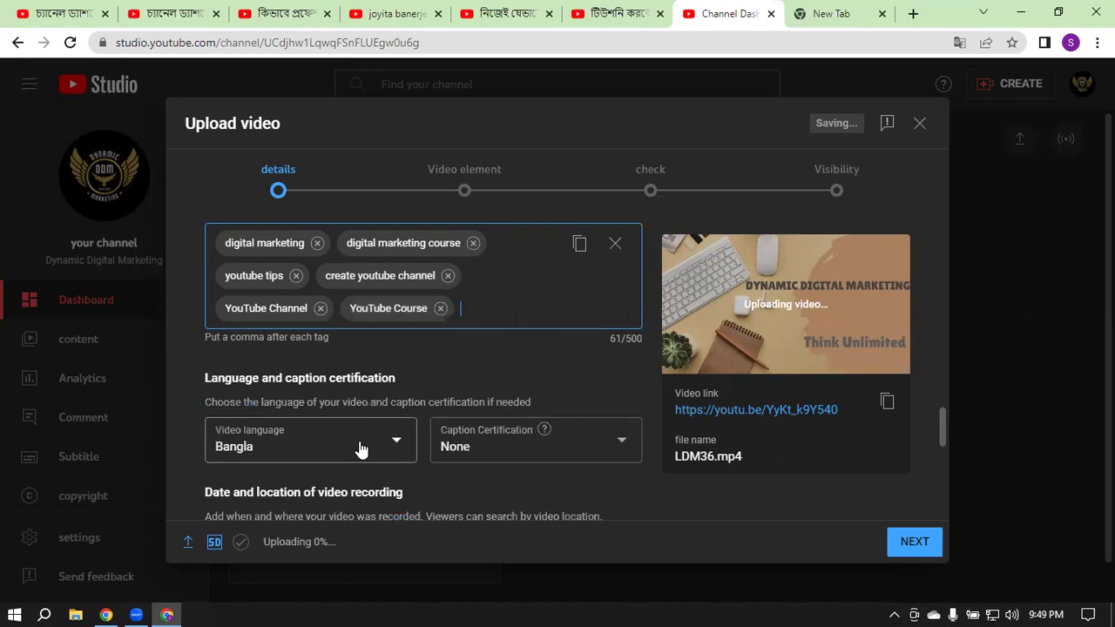
pyautogui.click(507, 438)
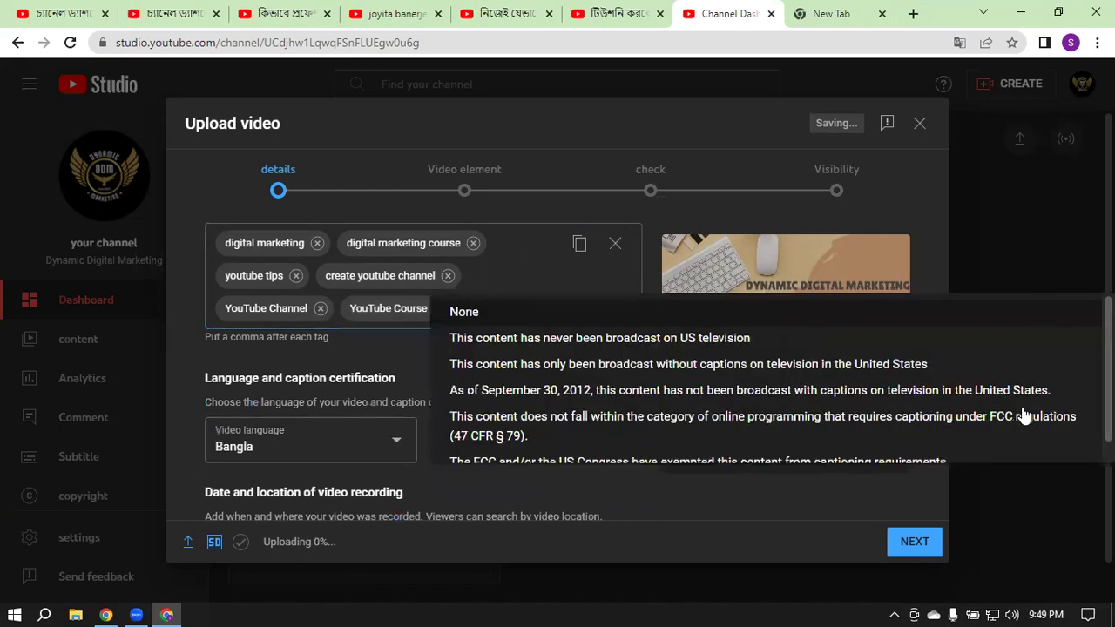
pyautogui.scroll(-1, 523, 388)
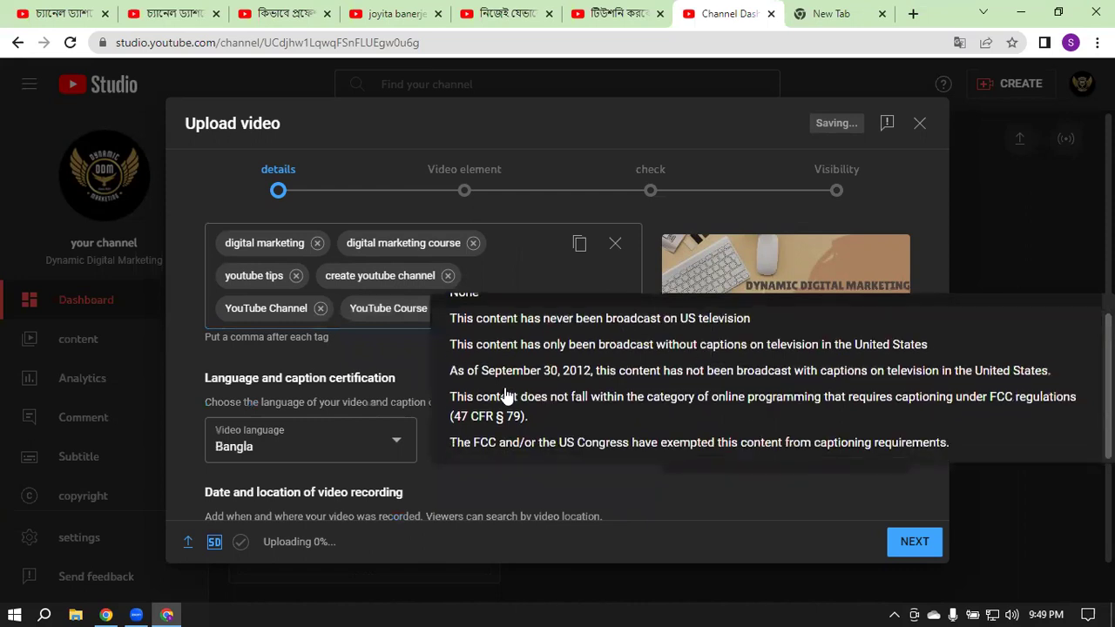
pyautogui.click(1051, 253)
# Step: Set the video's recording date to 9 May 2023 and its video location to Dhaka
pyautogui.scroll(-1, 585, 381)
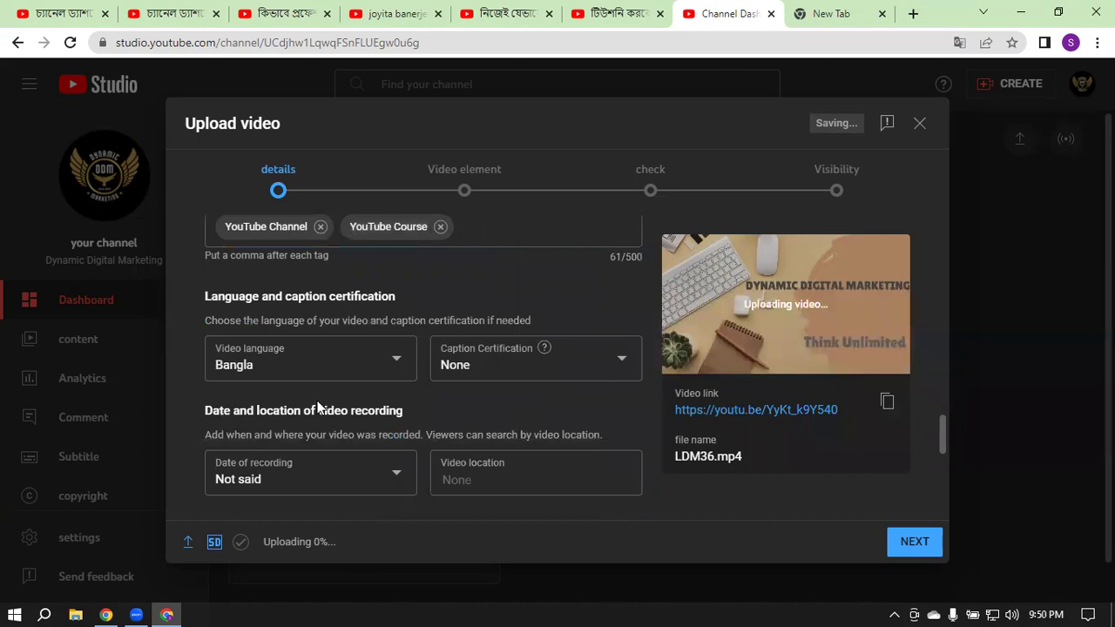
pyautogui.click(270, 479)
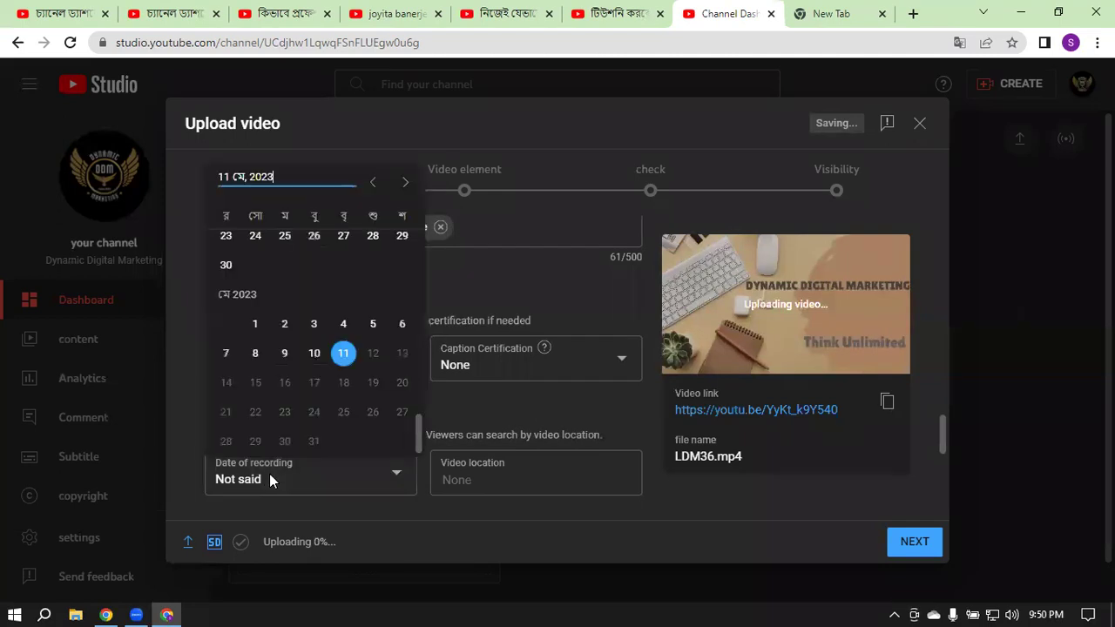
pyautogui.click(286, 358)
pyautogui.click(480, 473)
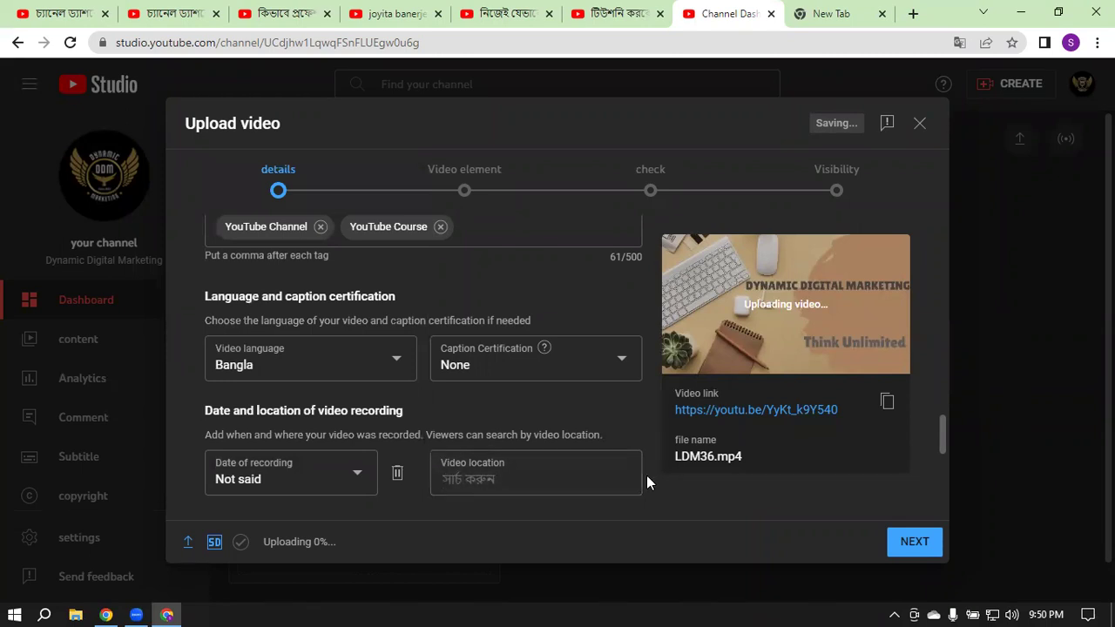
pyautogui.write('Dha')
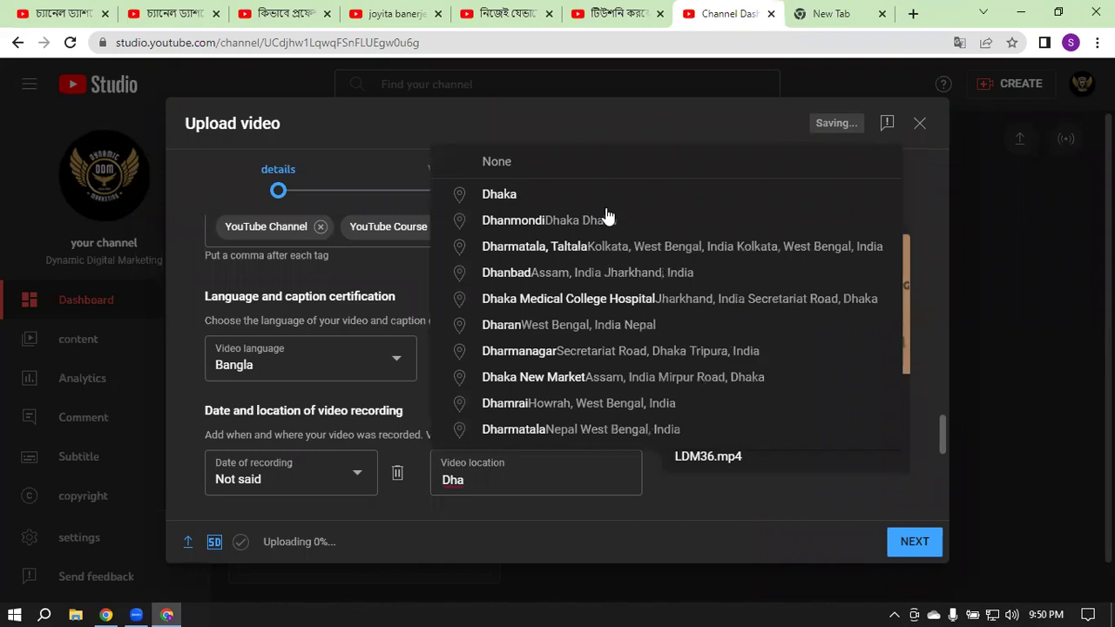
pyautogui.click(512, 197)
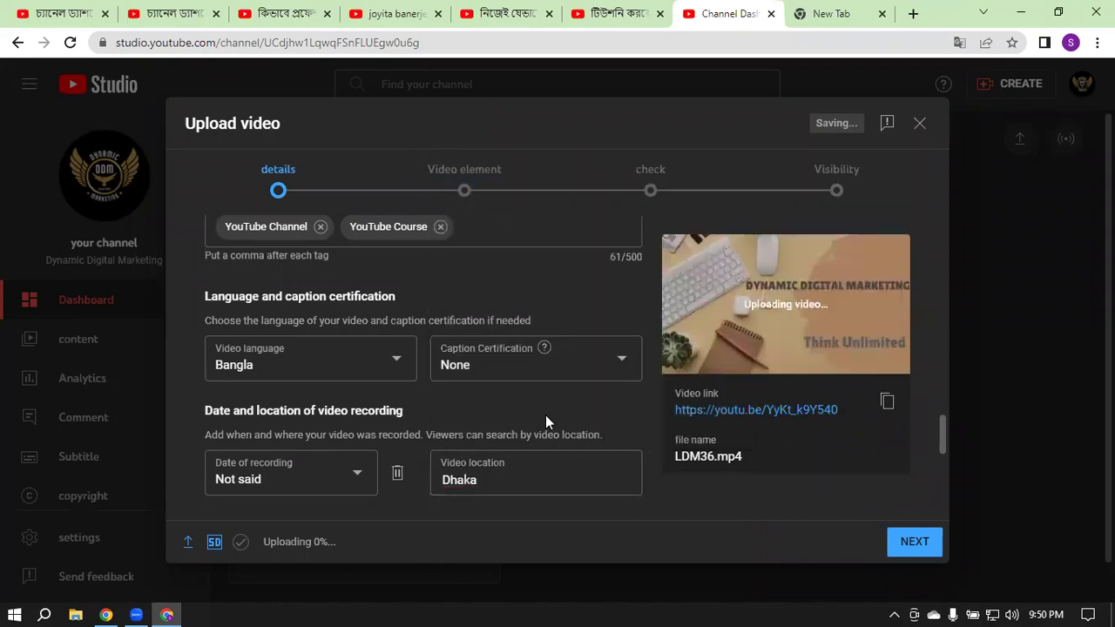
# Step: Review the license, embedding, Shorts sampling, category and comment settings, including the comment sorting options
pyautogui.scroll(-1, 546, 419)
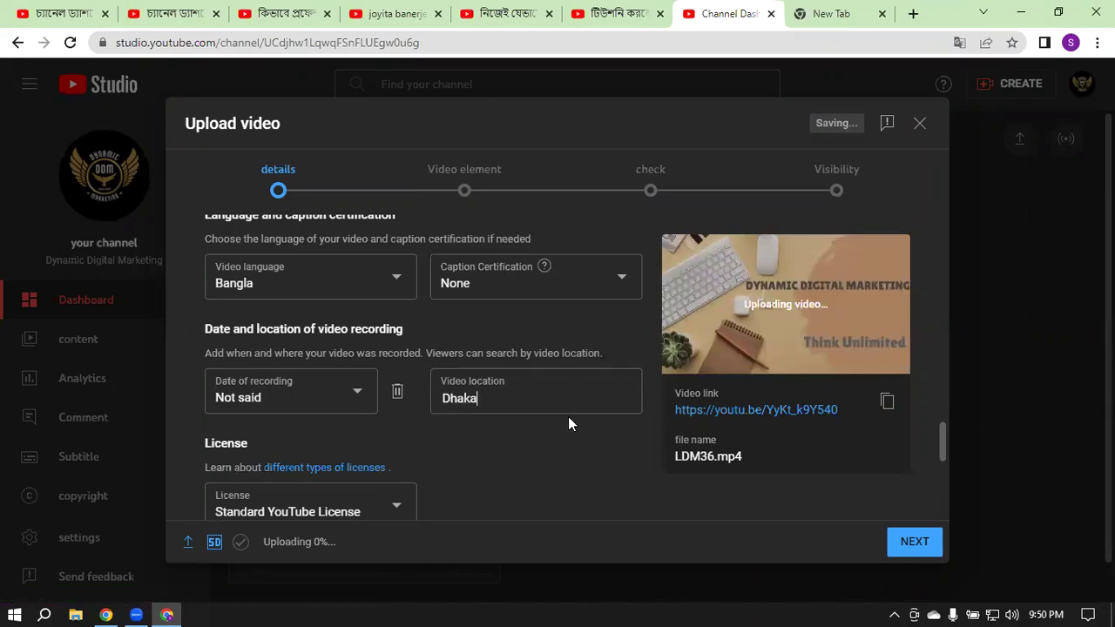
pyautogui.scroll(-2, 503, 480)
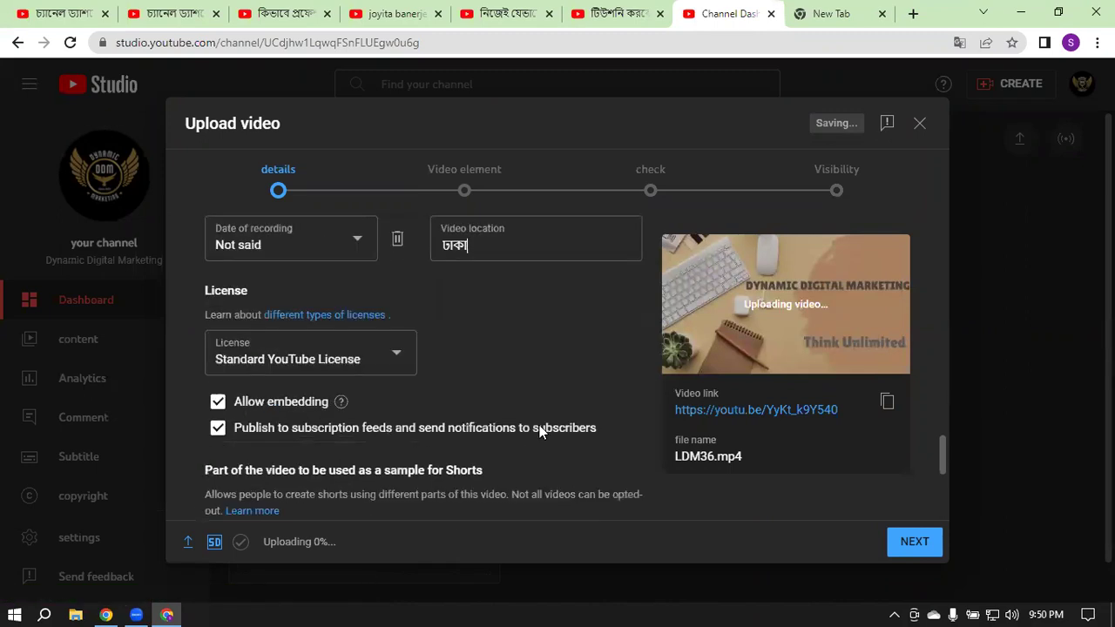
pyautogui.scroll(-3, 523, 392)
pyautogui.scroll(3, 518, 349)
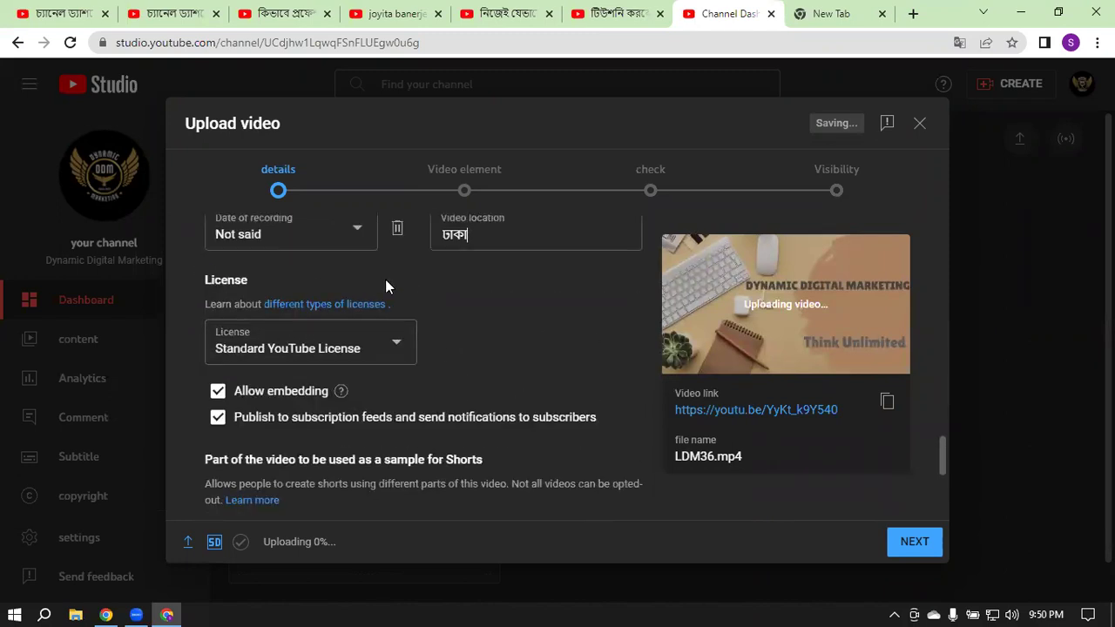
pyautogui.scroll(-4, 562, 323)
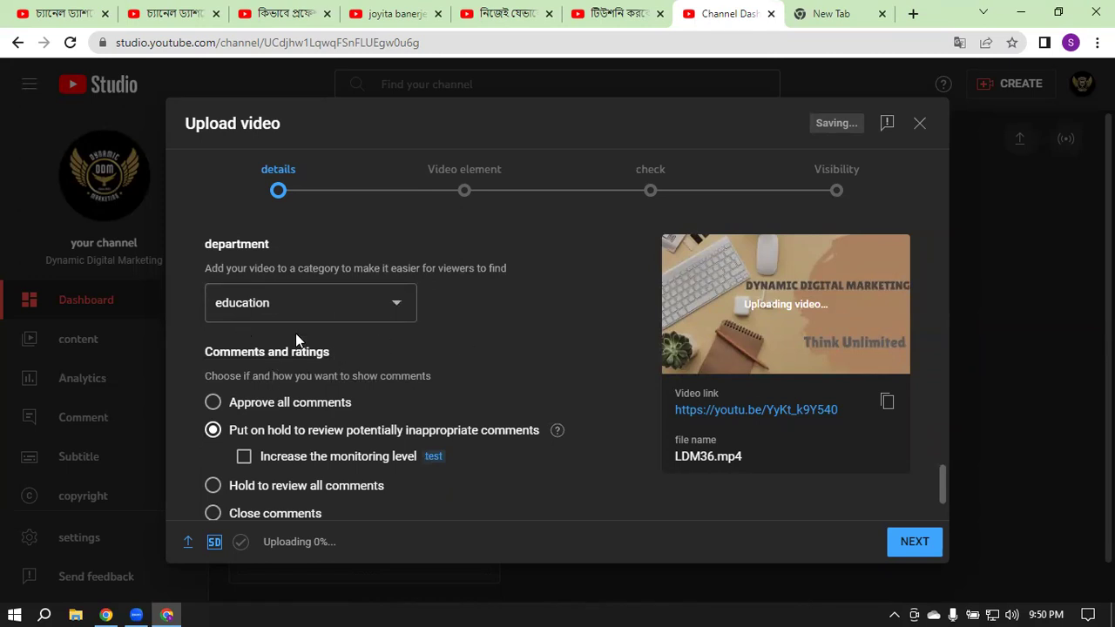
pyautogui.scroll(-1, 454, 353)
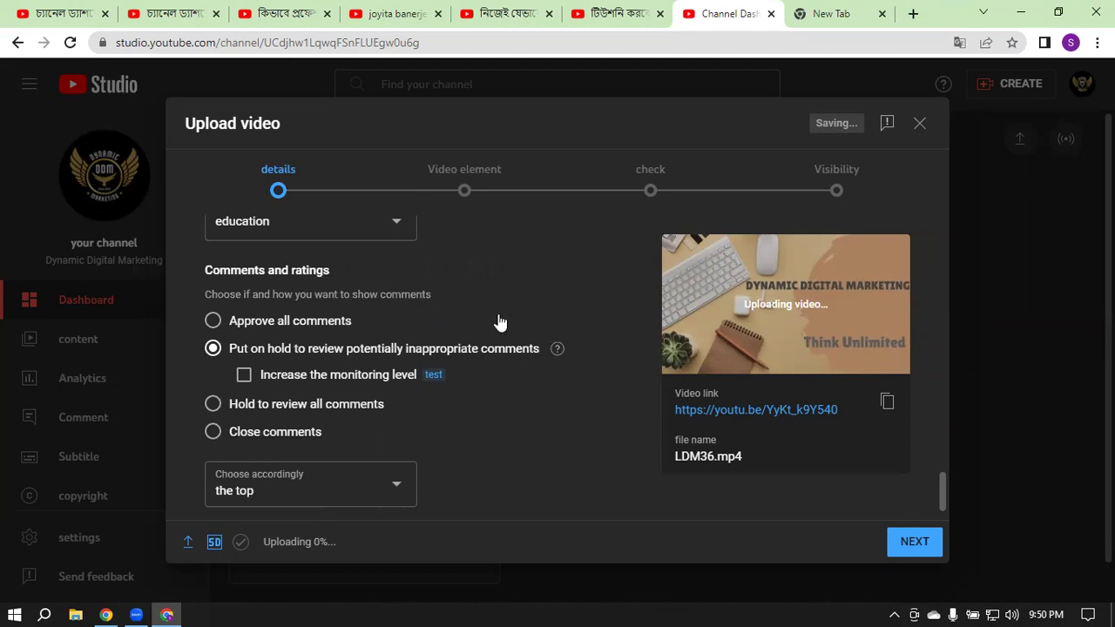
pyautogui.scroll(-1, 455, 484)
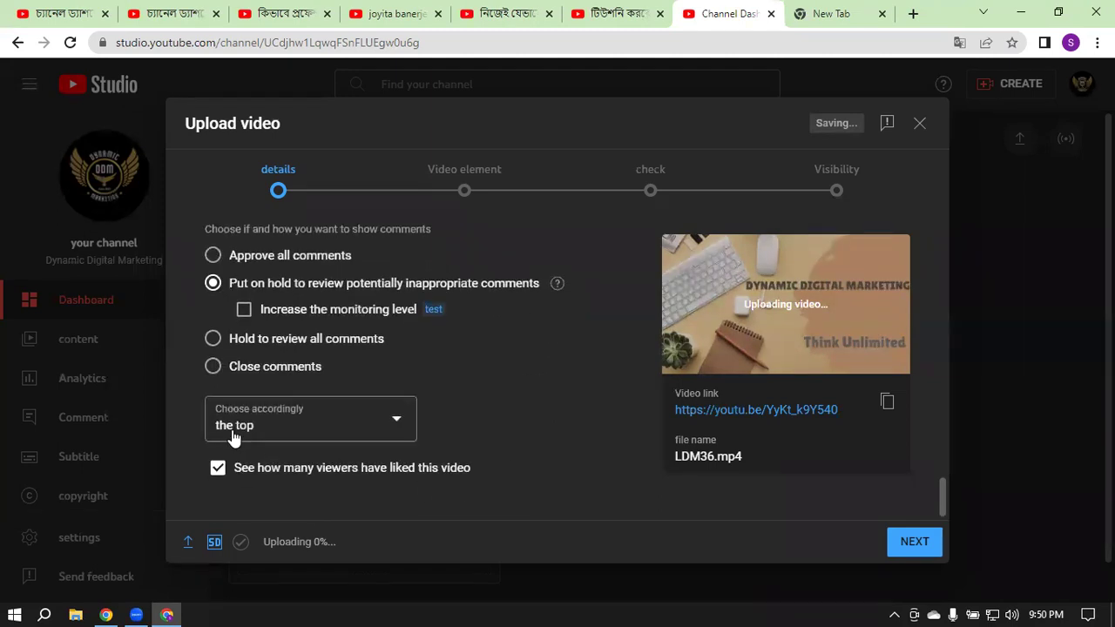
pyautogui.click(348, 433)
pyautogui.click(542, 424)
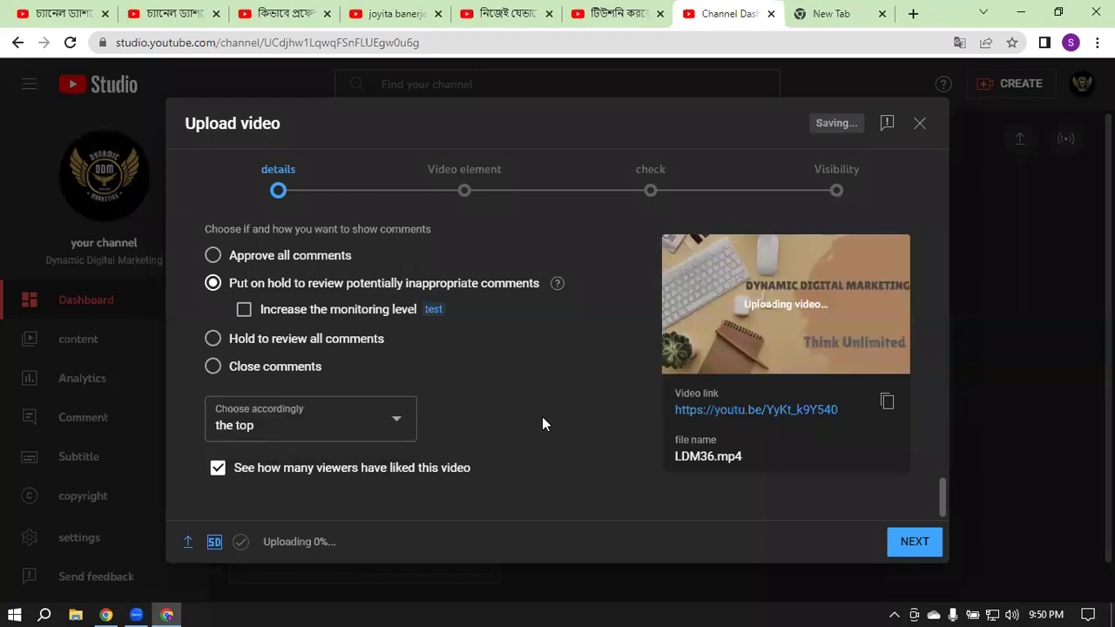
# Step: Proceed to the video elements stage and view the subtitle methods, closing the subtitle editor without adding captions
pyautogui.click(905, 544)
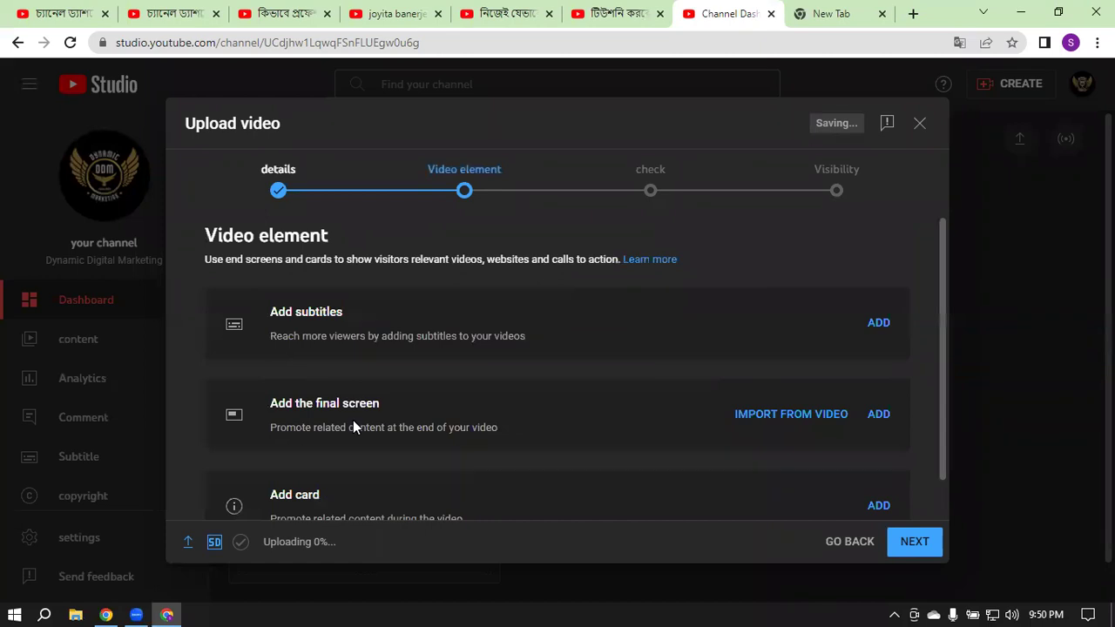
pyautogui.scroll(-1, 426, 361)
pyautogui.scroll(1, 468, 344)
pyautogui.click(878, 324)
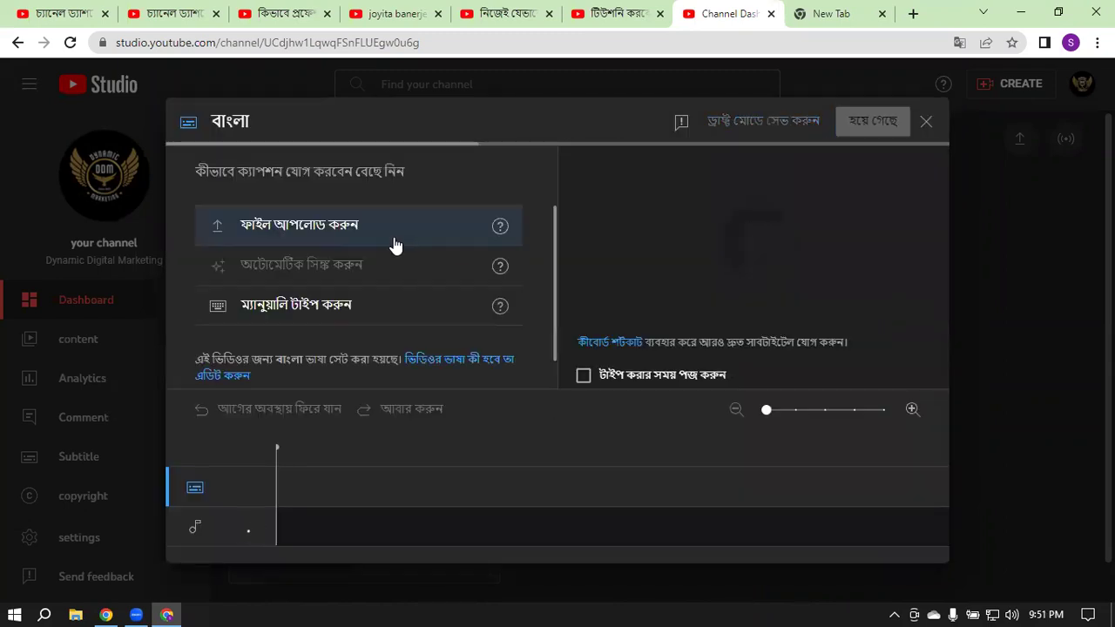
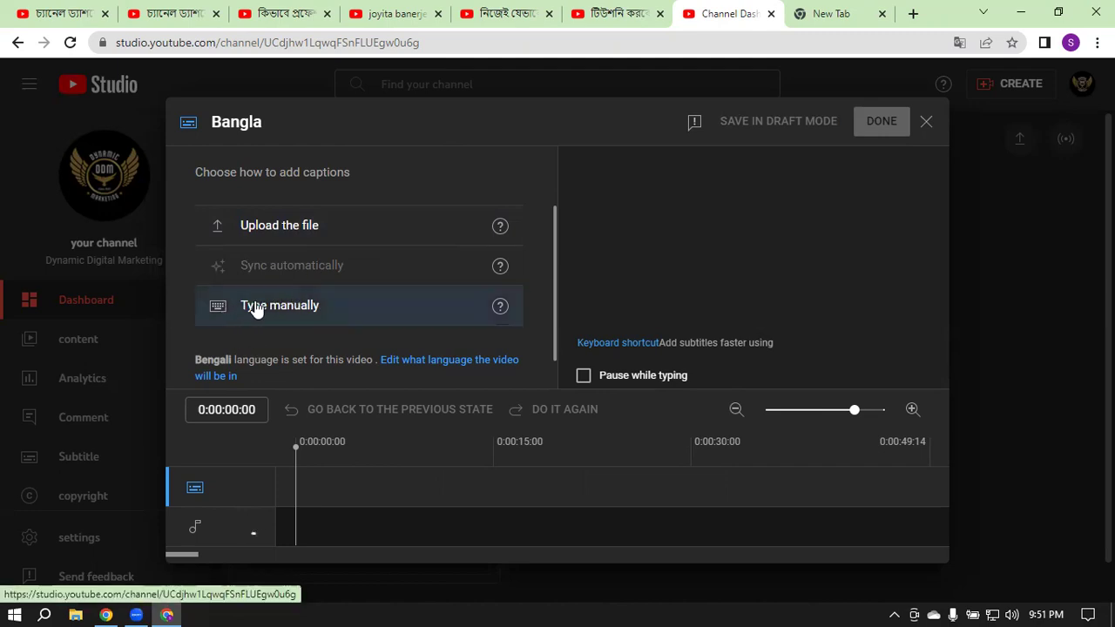
pyautogui.click(926, 122)
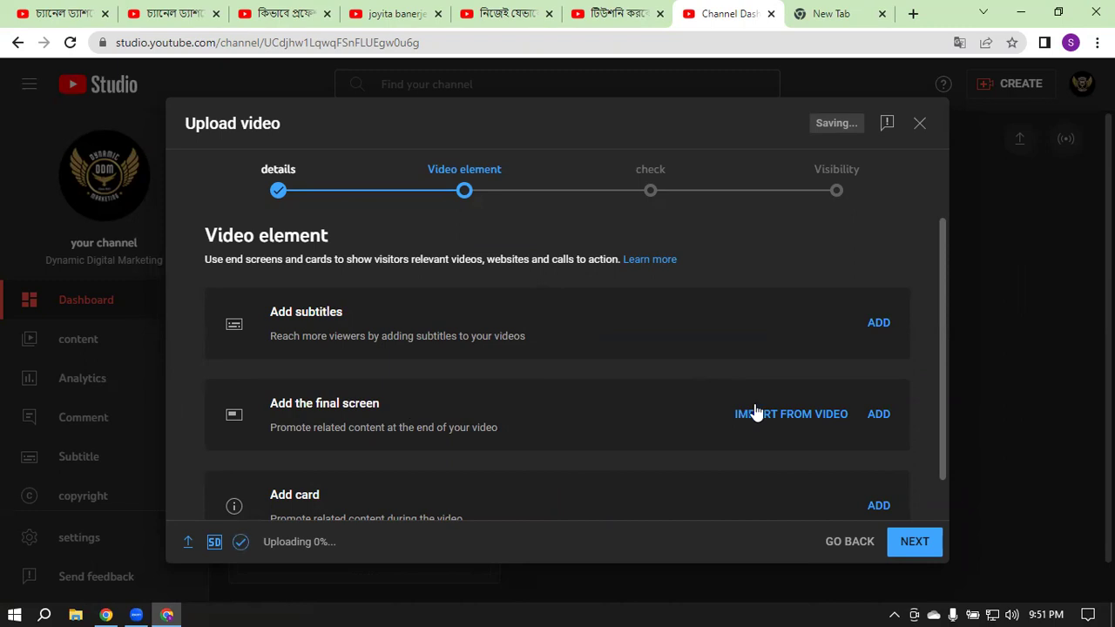
# Step: Open the end screen editor and apply the first template with one video and one subscription
pyautogui.click(879, 416)
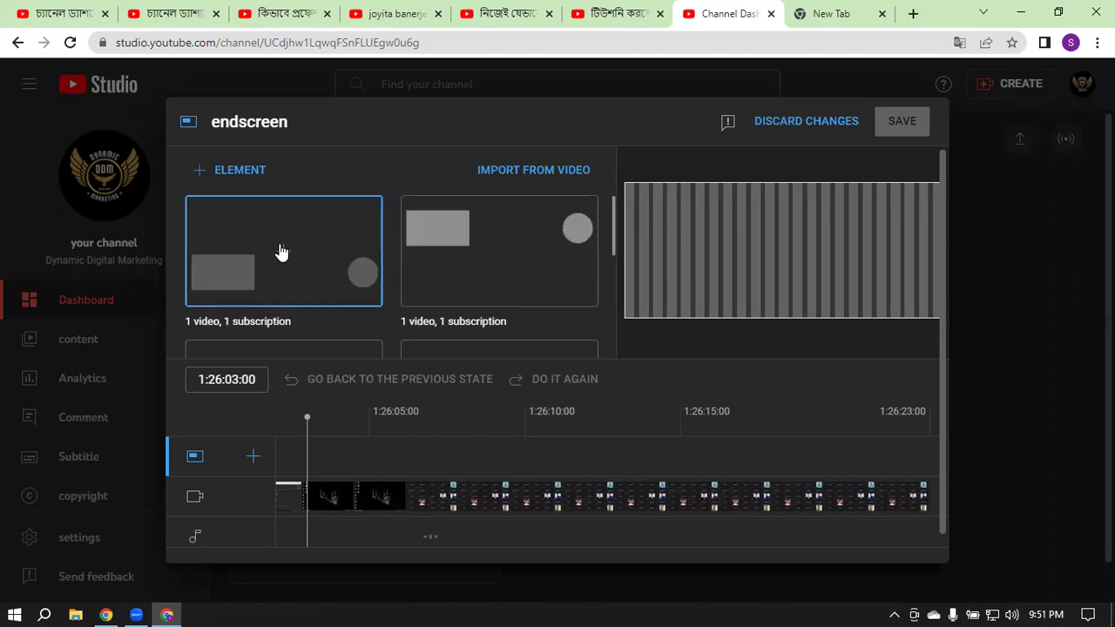
pyautogui.click(235, 172)
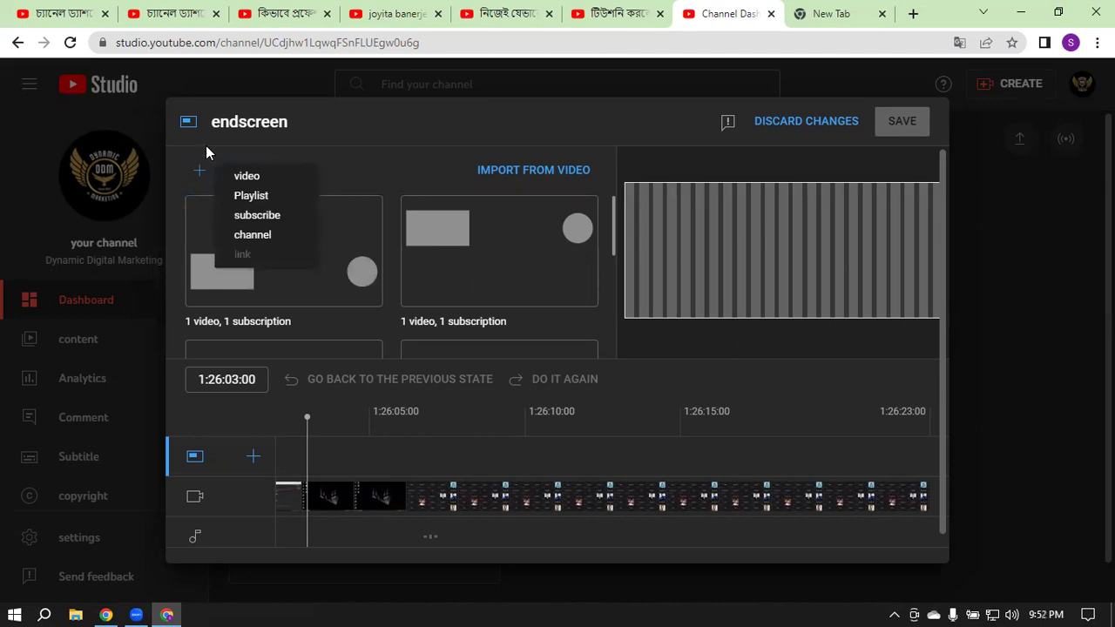
pyautogui.click(352, 248)
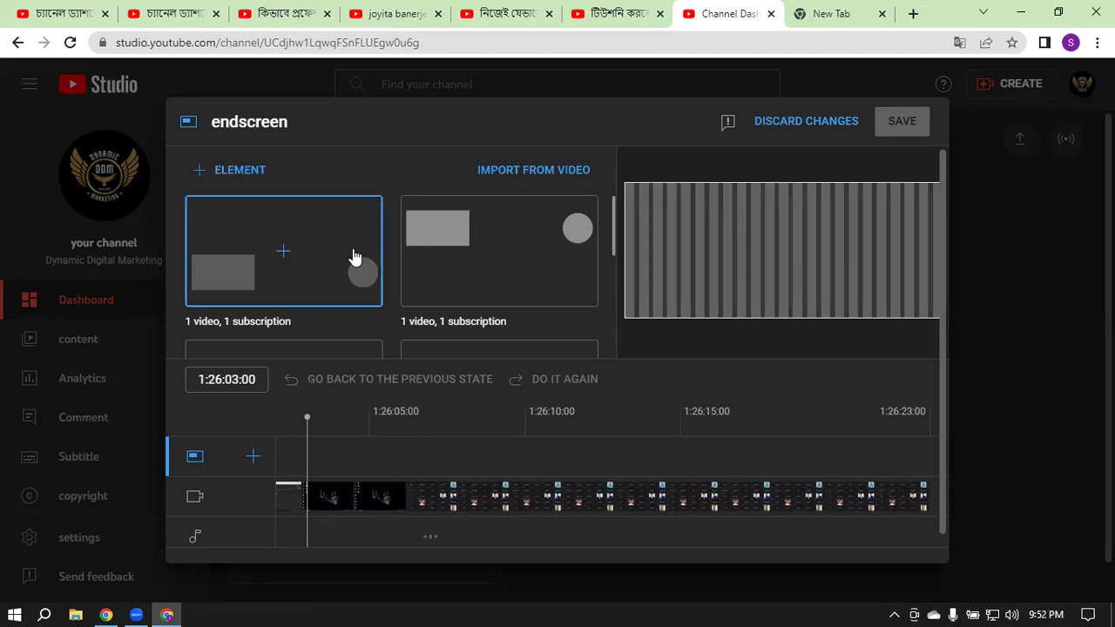
pyautogui.click(282, 247)
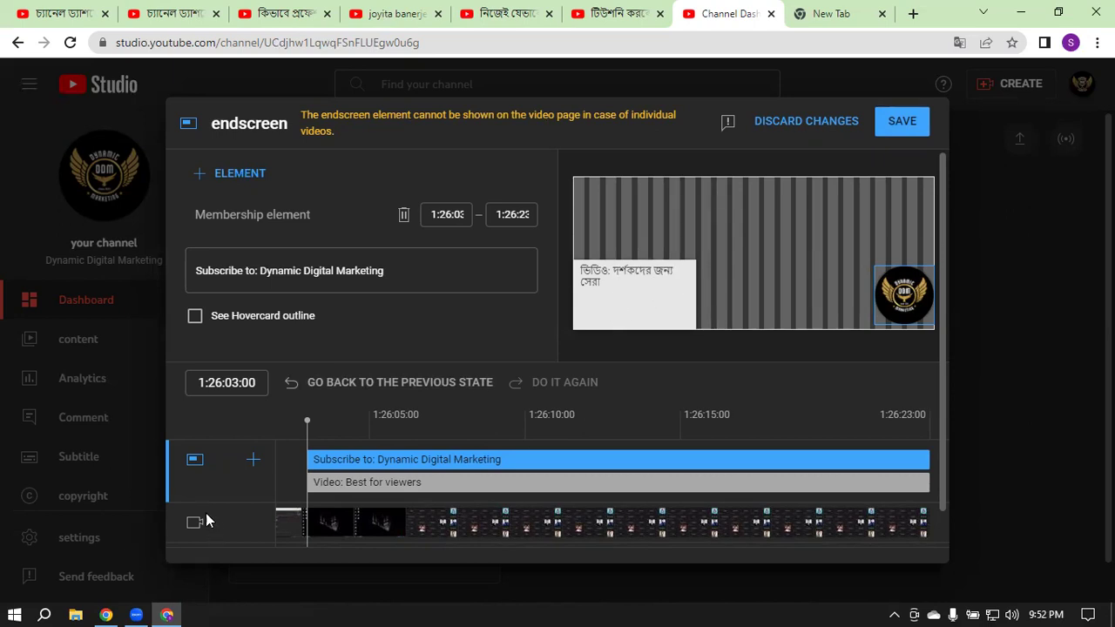
# Step: Add a latest-upload video element to the end screen, view the specific video choices, and discard all end screen changes
pyautogui.click(203, 172)
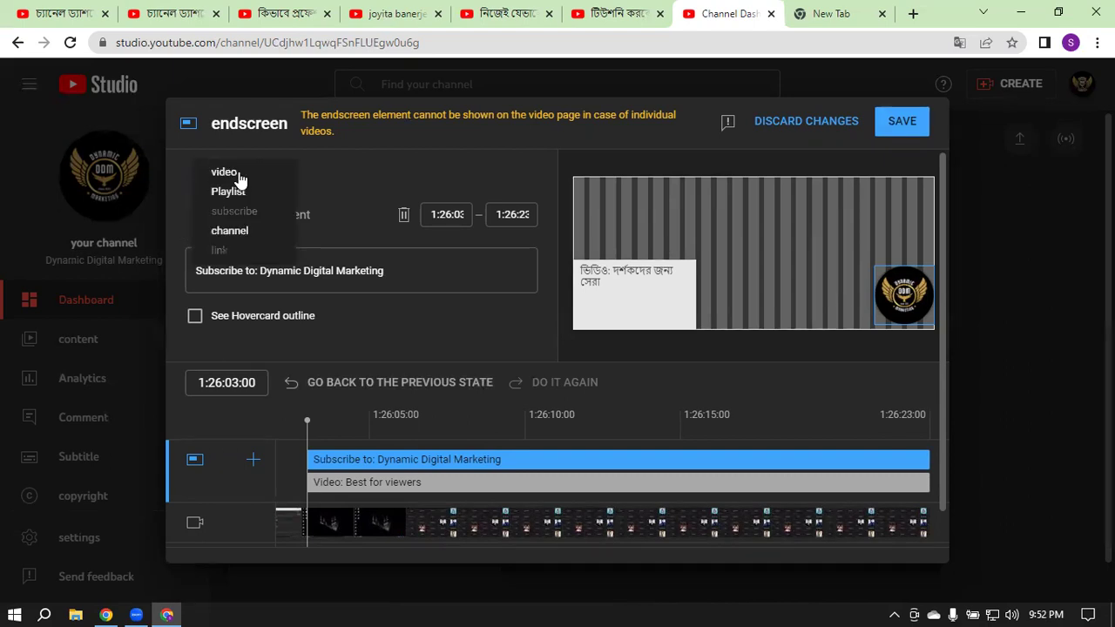
pyautogui.click(240, 177)
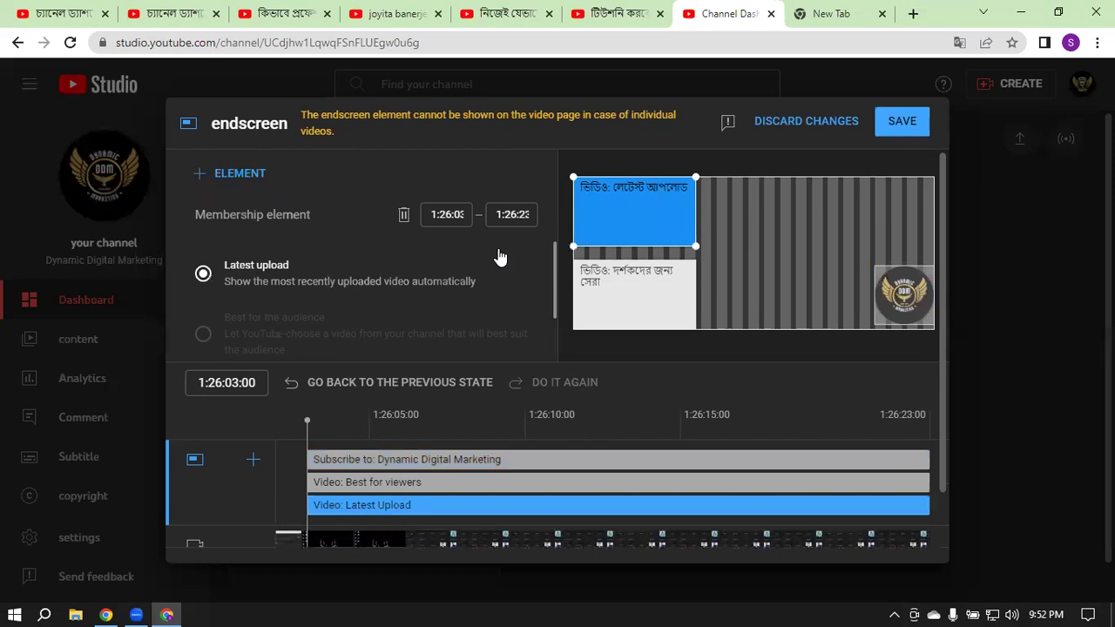
pyautogui.click(256, 464)
pyautogui.click(294, 462)
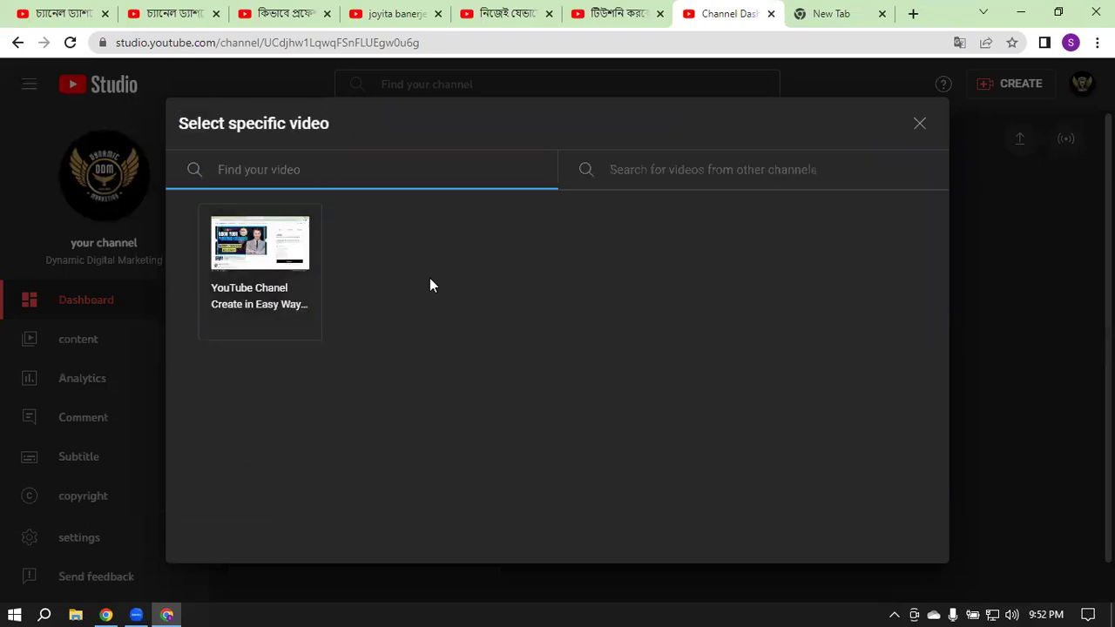
pyautogui.click(919, 125)
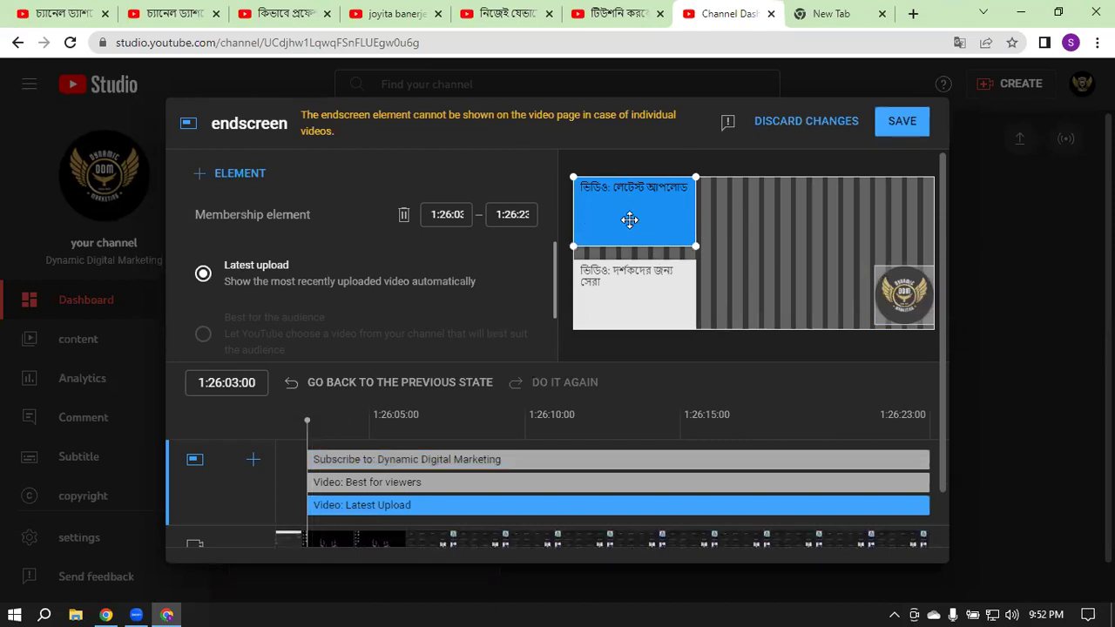
pyautogui.click(612, 287)
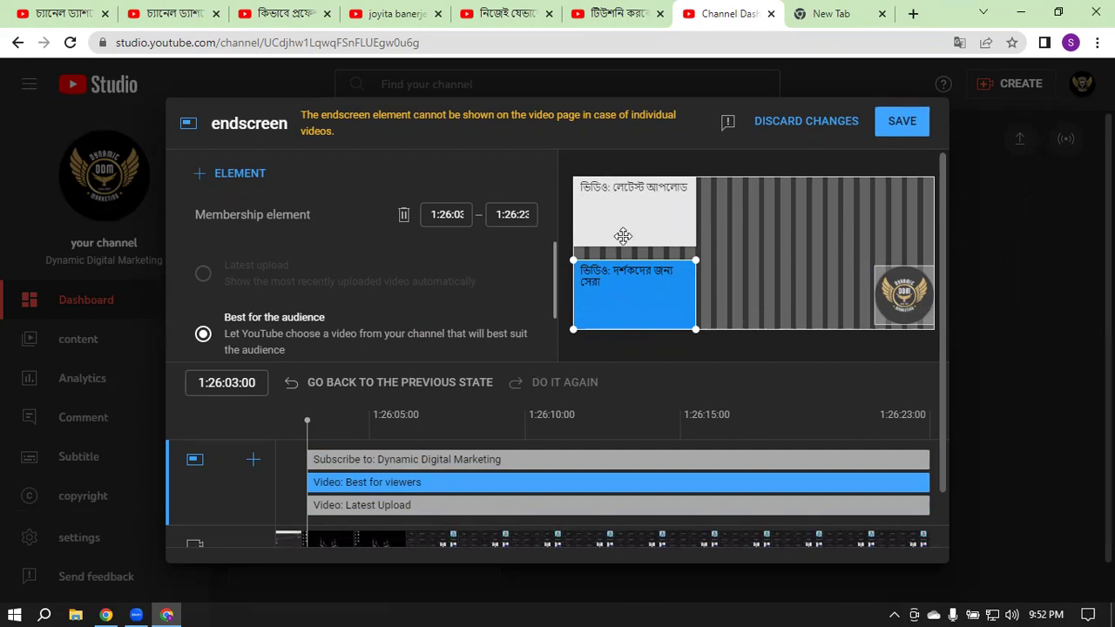
pyautogui.click(823, 122)
# Step: Try a video card for "YouTube Chanel Create in Easy Way", delete it, reposition the timeline playhead, and discard the card changes
pyautogui.scroll(-1, 766, 397)
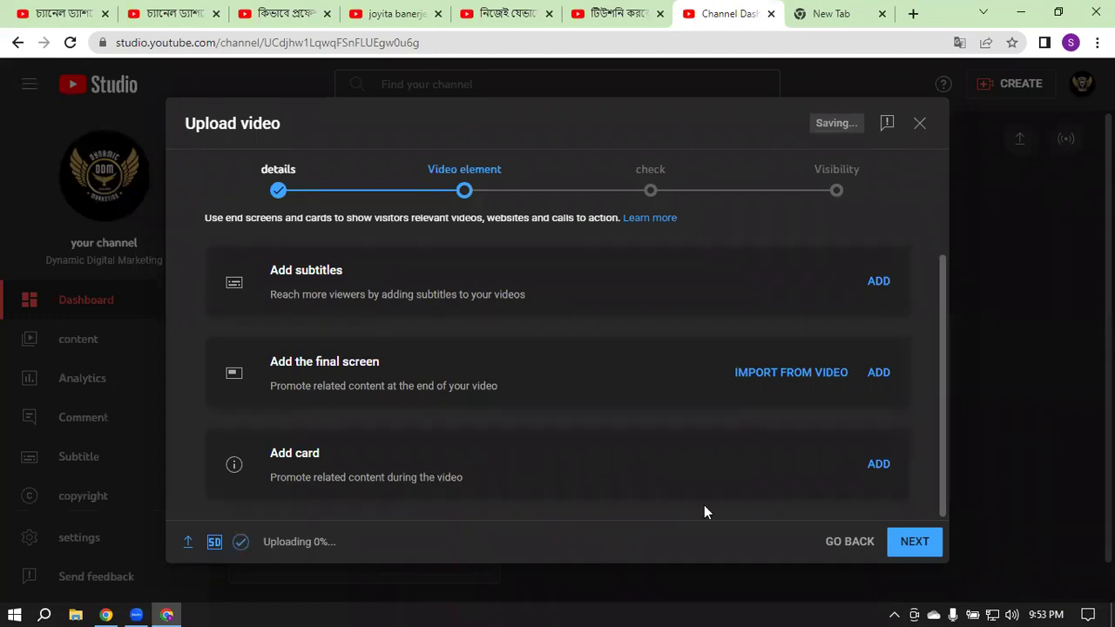
pyautogui.click(881, 464)
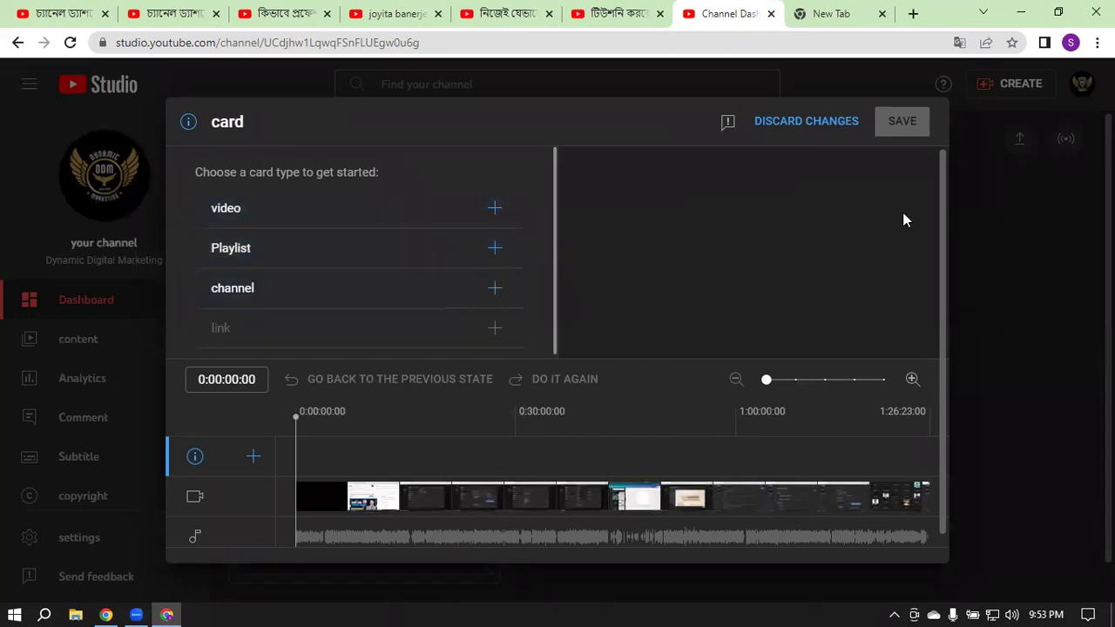
pyautogui.click(494, 211)
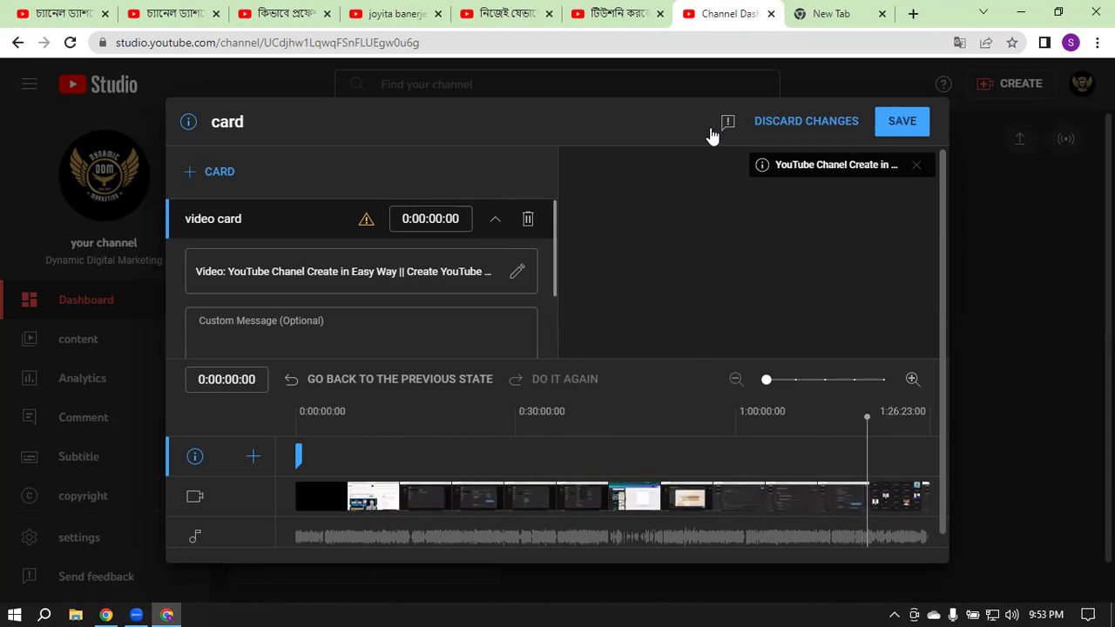
pyautogui.click(528, 221)
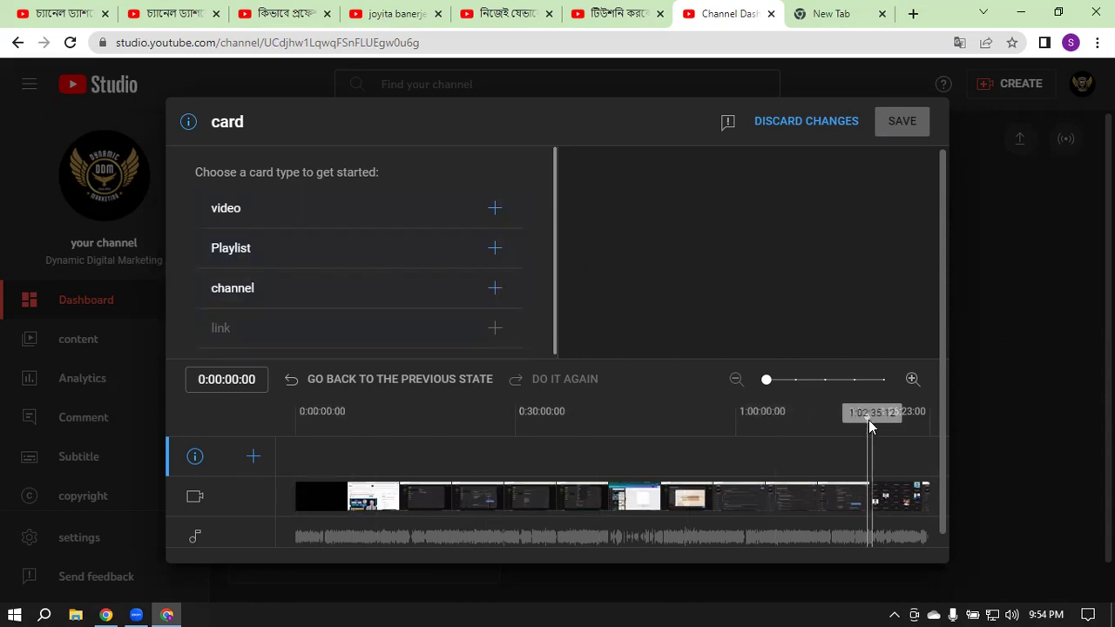
pyautogui.moveTo(868, 420); pyautogui.dragTo(783, 461)
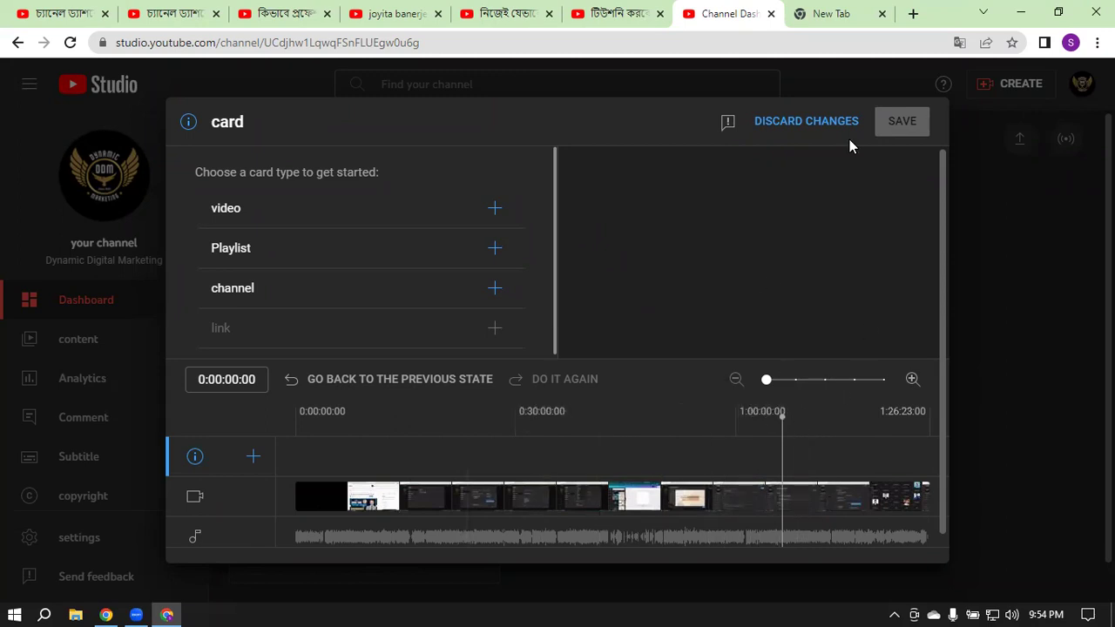
pyautogui.click(780, 122)
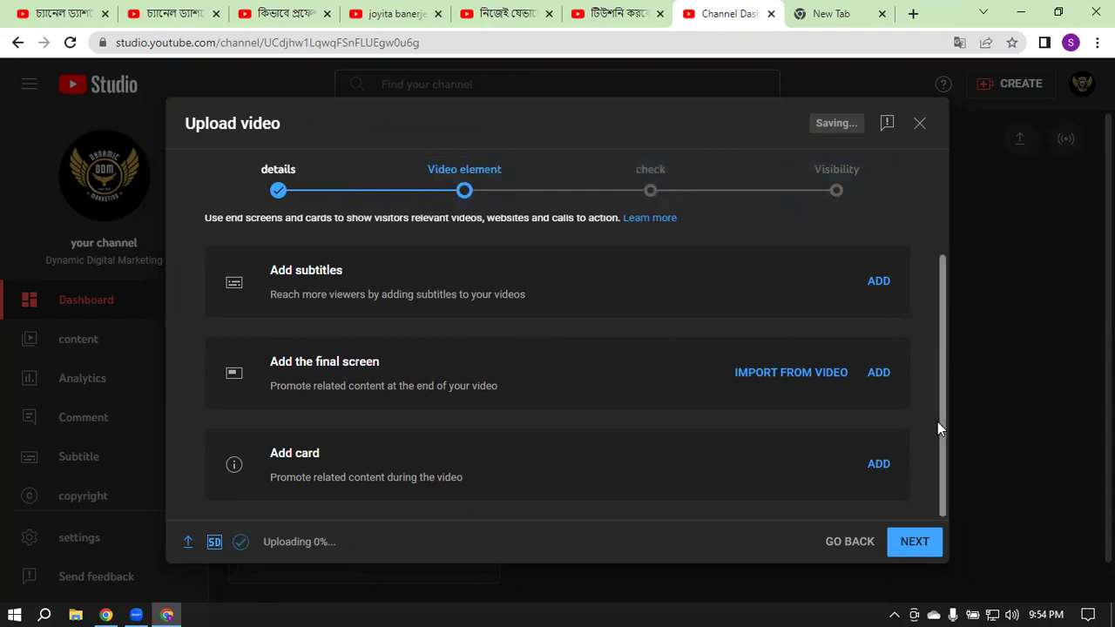
# Step: Proceed through the checks stage to the visibility stage and set the video to public
pyautogui.click(914, 539)
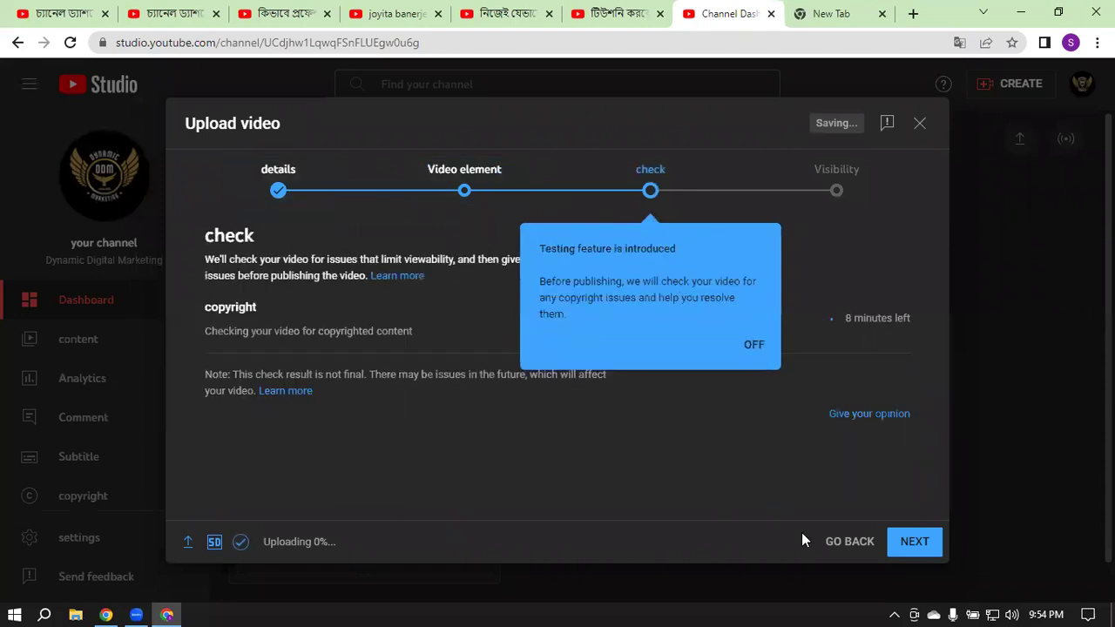
pyautogui.click(914, 541)
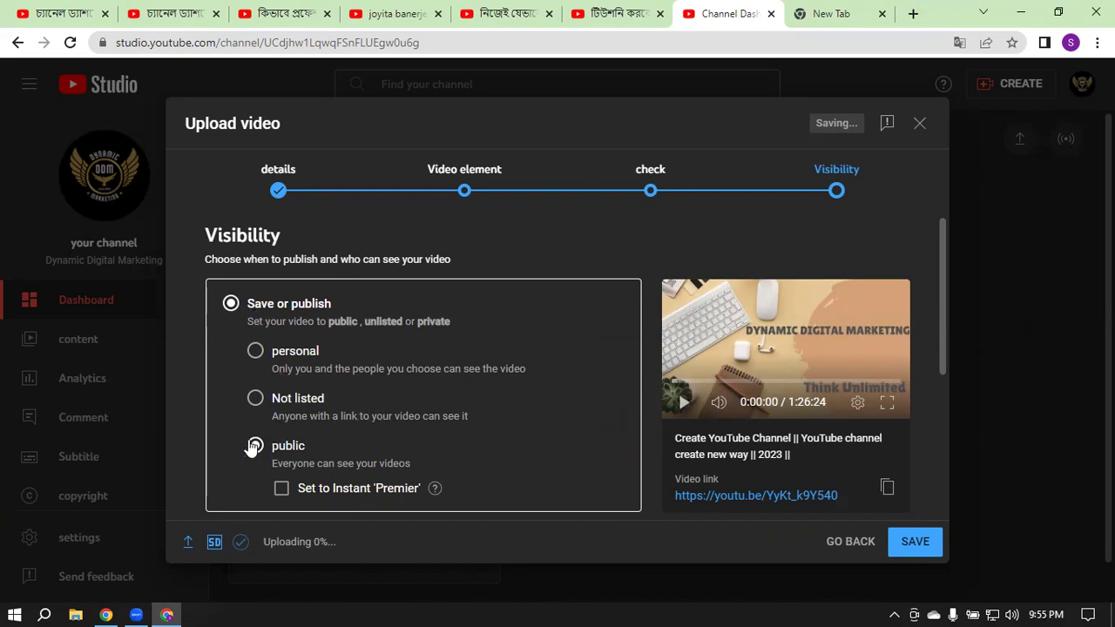
# Step: Try the Schedule option to view its date and time settings, and switch back to Save or publish
pyautogui.scroll(-2, 415, 382)
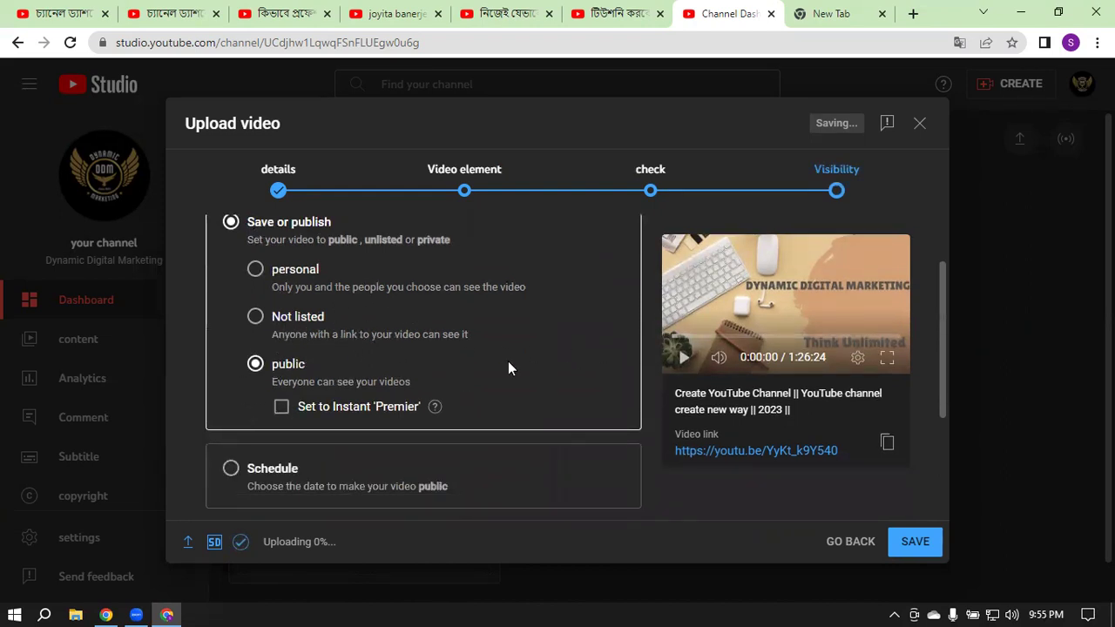
pyautogui.scroll(-2, 508, 369)
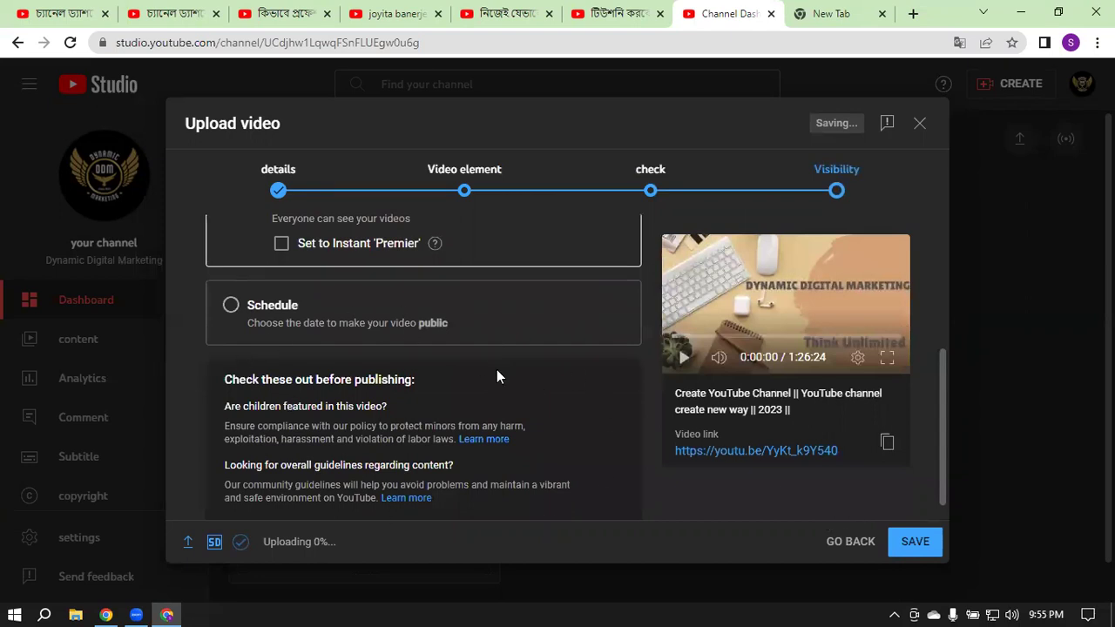
pyautogui.click(231, 305)
pyautogui.scroll(2, 389, 351)
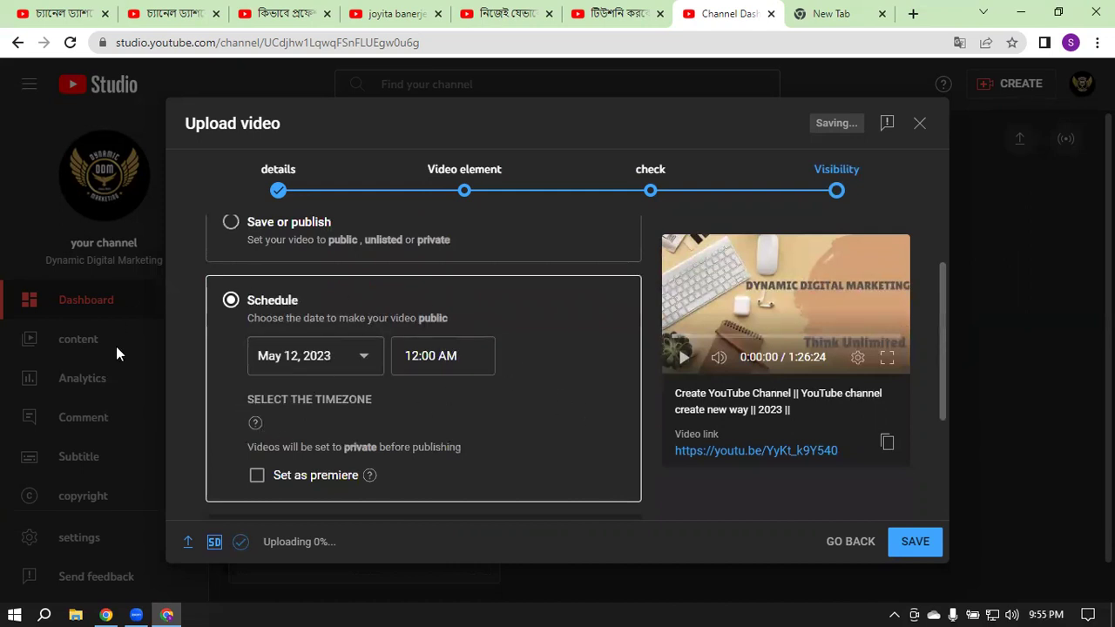
pyautogui.scroll(1, 521, 307)
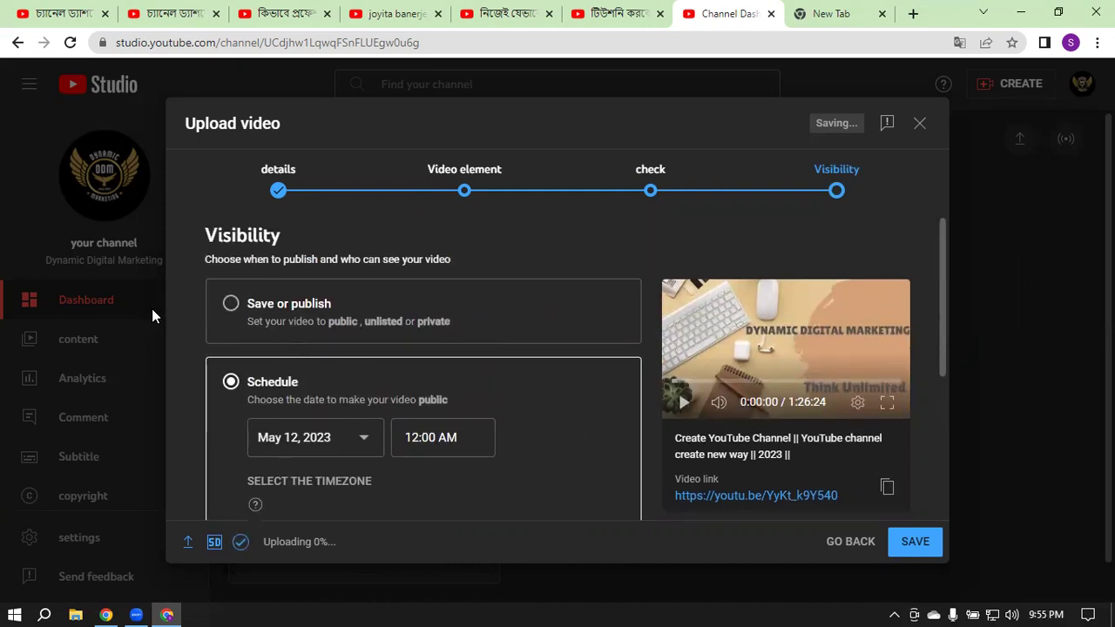
pyautogui.click(231, 303)
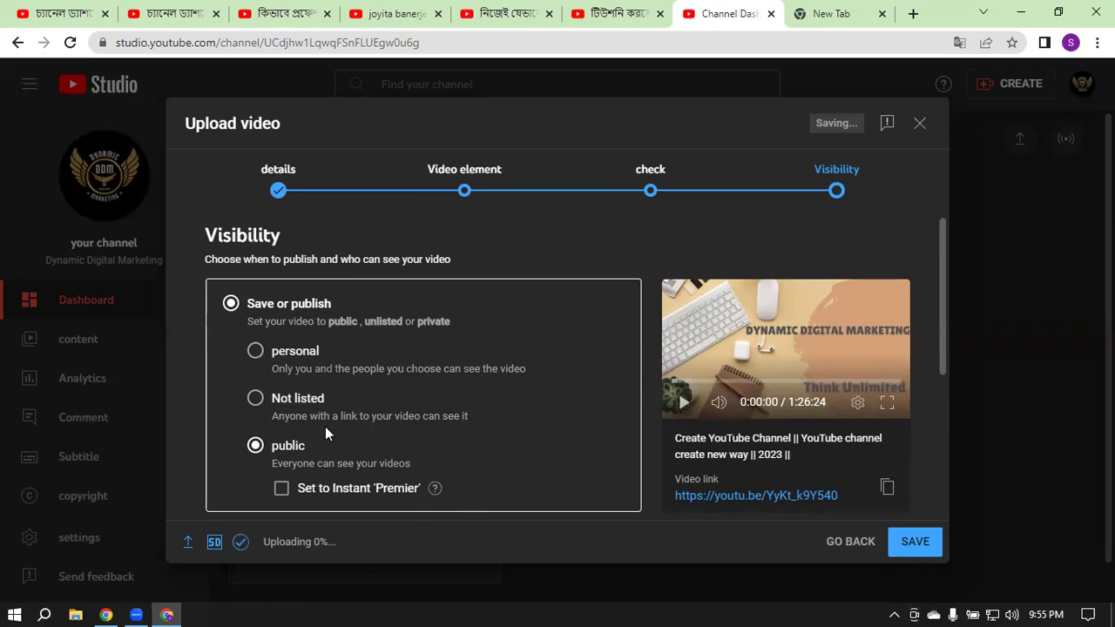
# Step: Recheck the description and thumbnail in the details stage, return to visibility, and publish the video as public, closing the share dialog
pyautogui.click(266, 167)
pyautogui.scroll(-15, 694, 399)
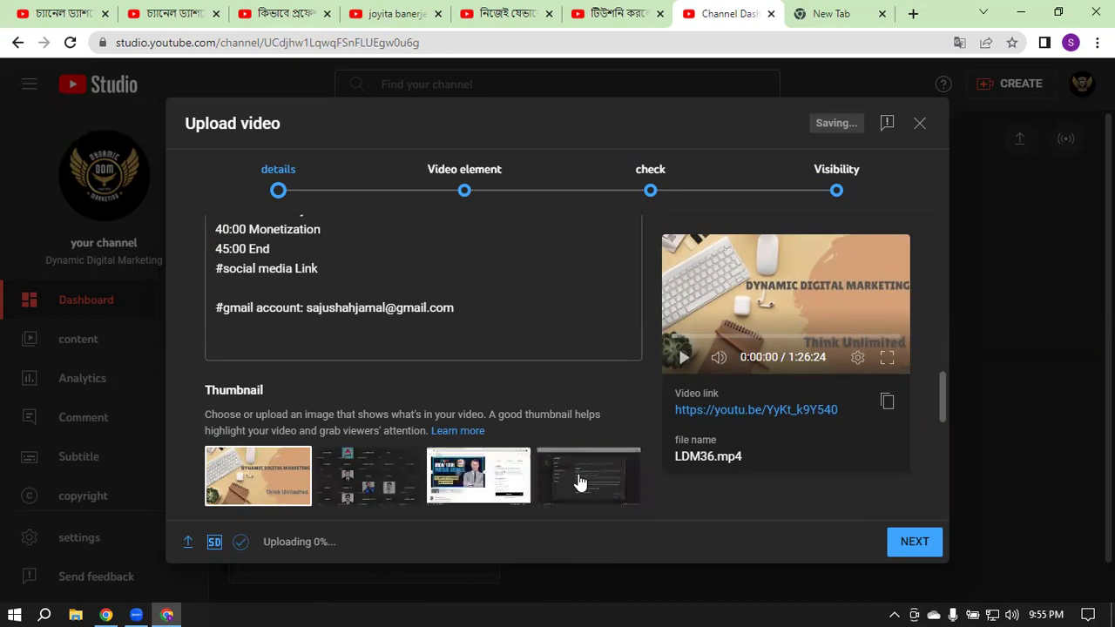
pyautogui.click(836, 190)
pyautogui.scroll(-2, 457, 389)
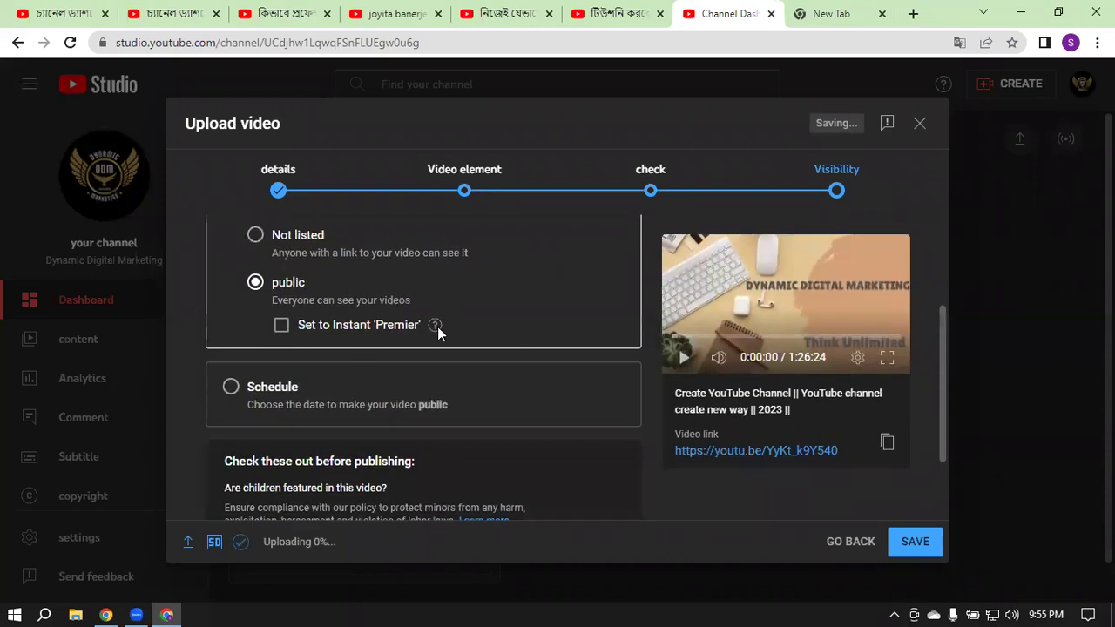
pyautogui.scroll(-1, 552, 340)
pyautogui.scroll(3, 523, 368)
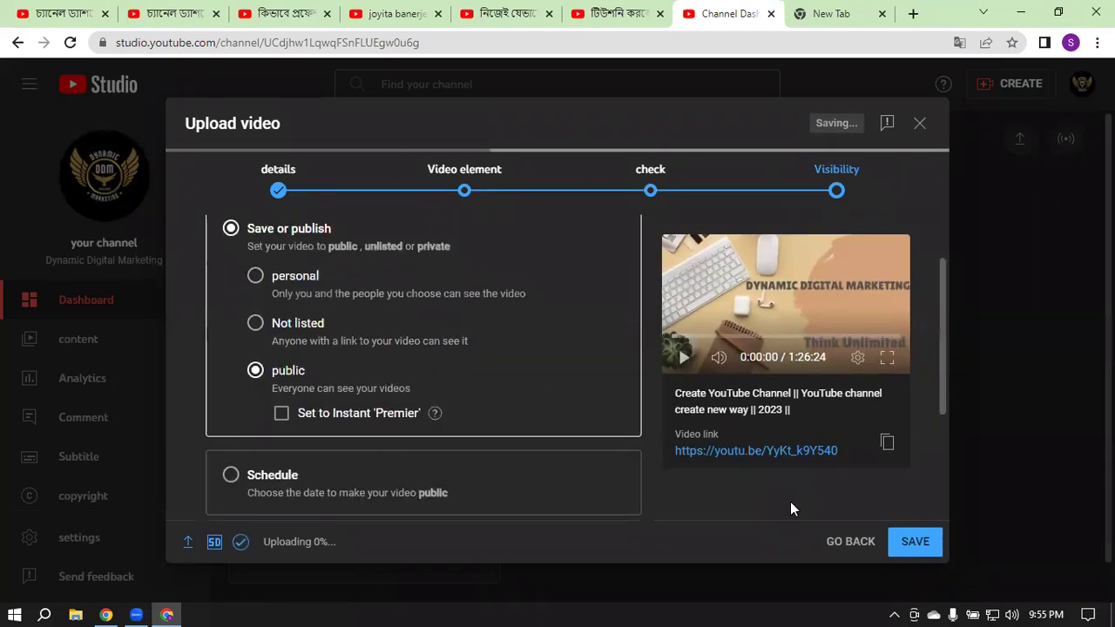
pyautogui.click(917, 542)
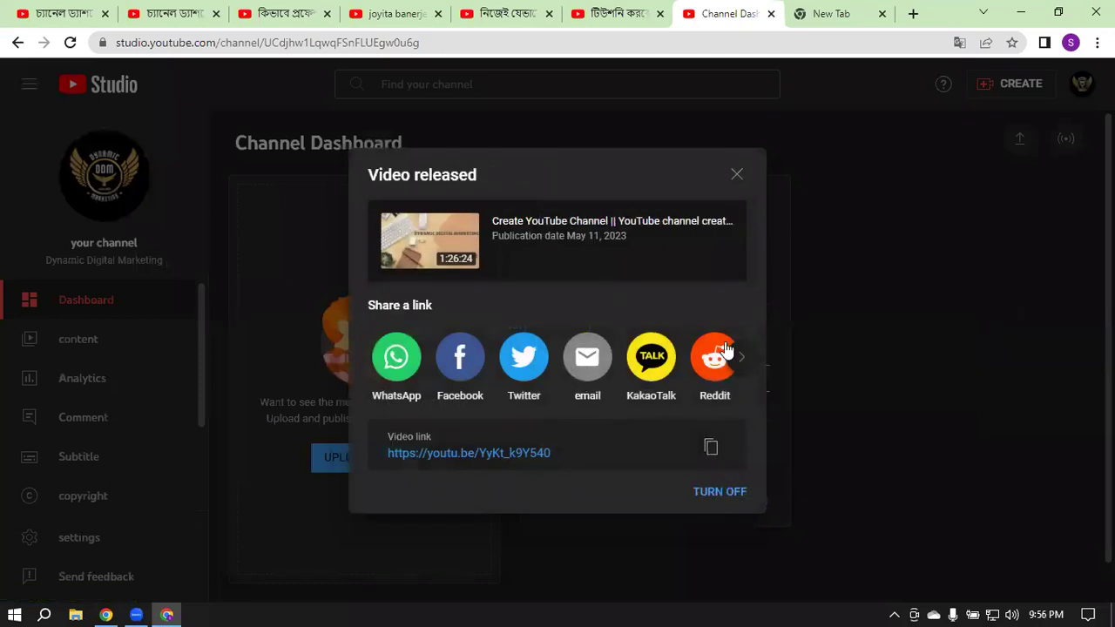
pyautogui.click(741, 175)
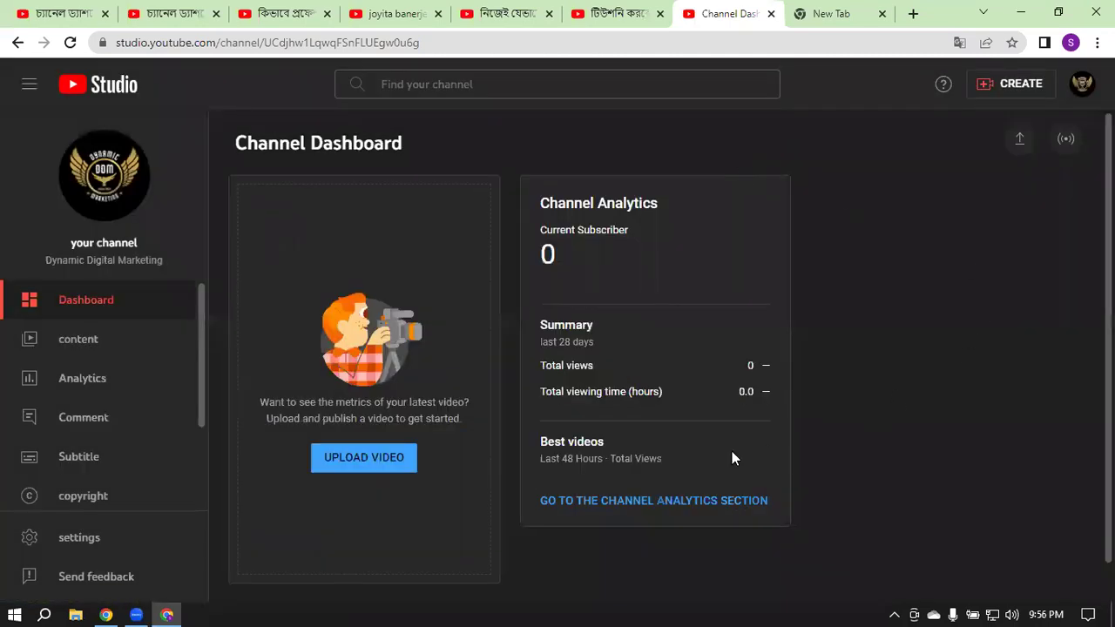
# Step: Open the channel content list and open the published video's details page in a new tab
pyautogui.click(81, 338)
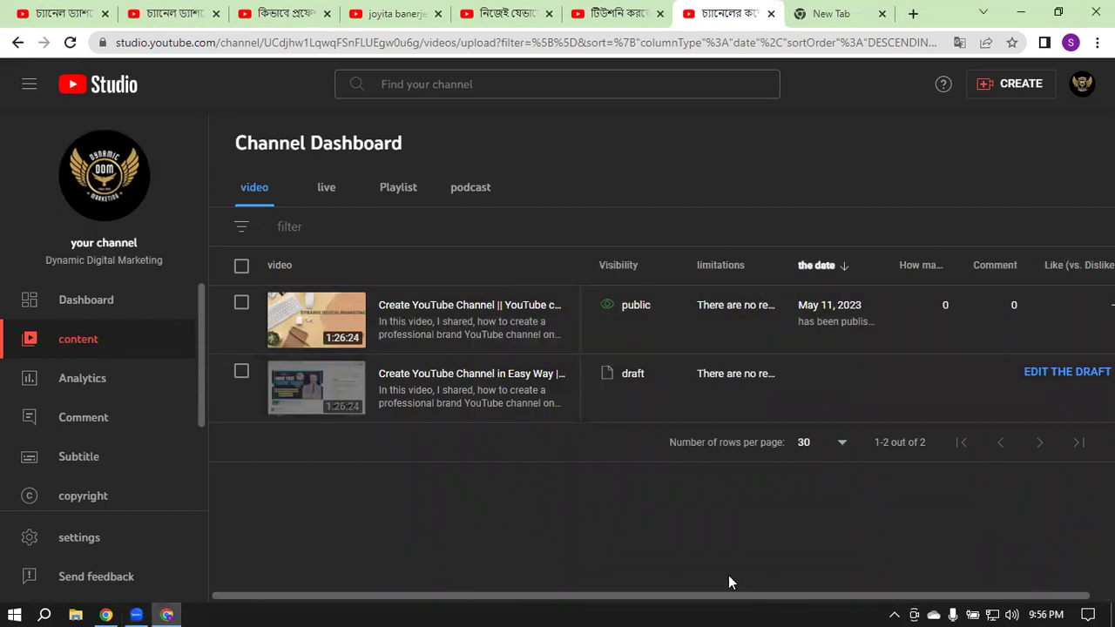
pyautogui.rightClick(403, 305)
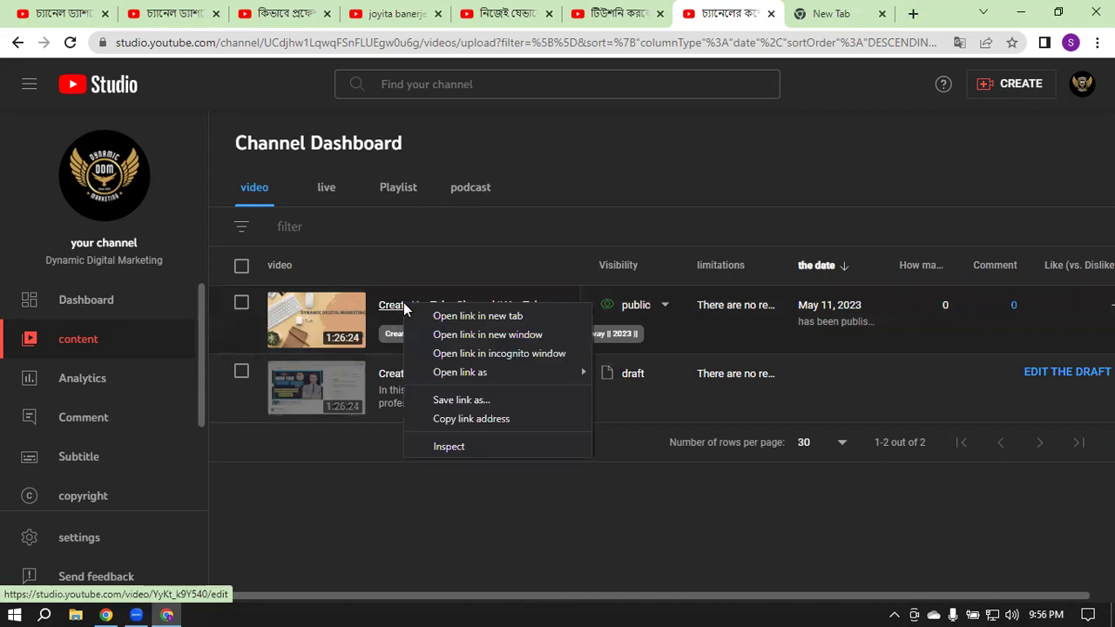
pyautogui.click(460, 319)
pyautogui.hotkey('ctrl', 'Tab')
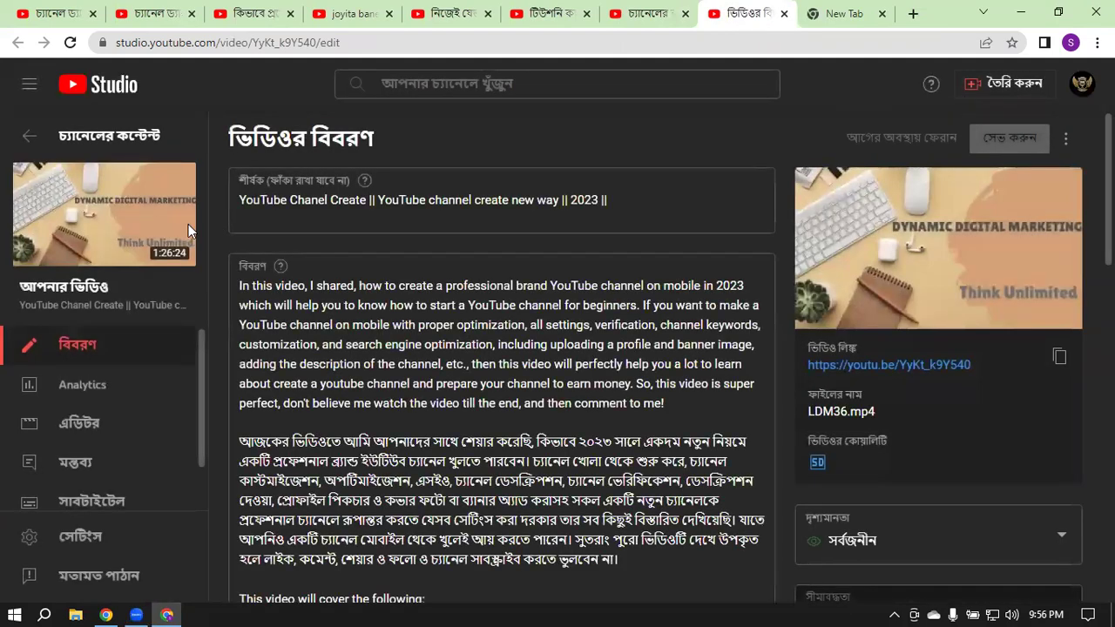
# Step: Copy the published video's link, load its watch page in the same tab, and pause playback
pyautogui.click(1059, 357)
pyautogui.click(842, 12)
pyautogui.click(740, 14)
pyautogui.click(520, 83)
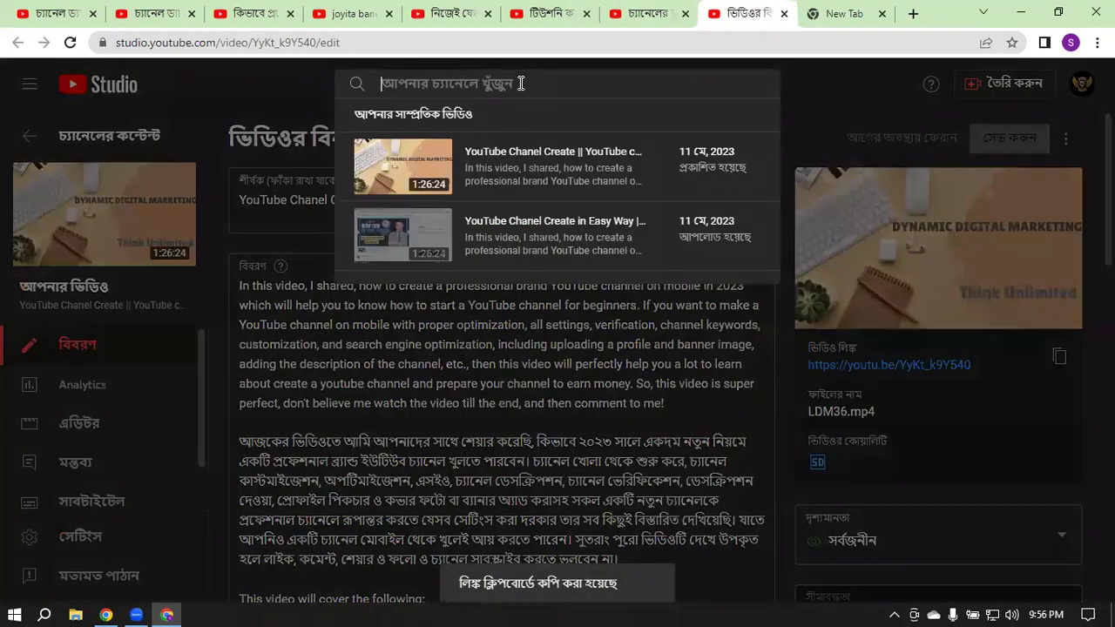
pyautogui.click(439, 46)
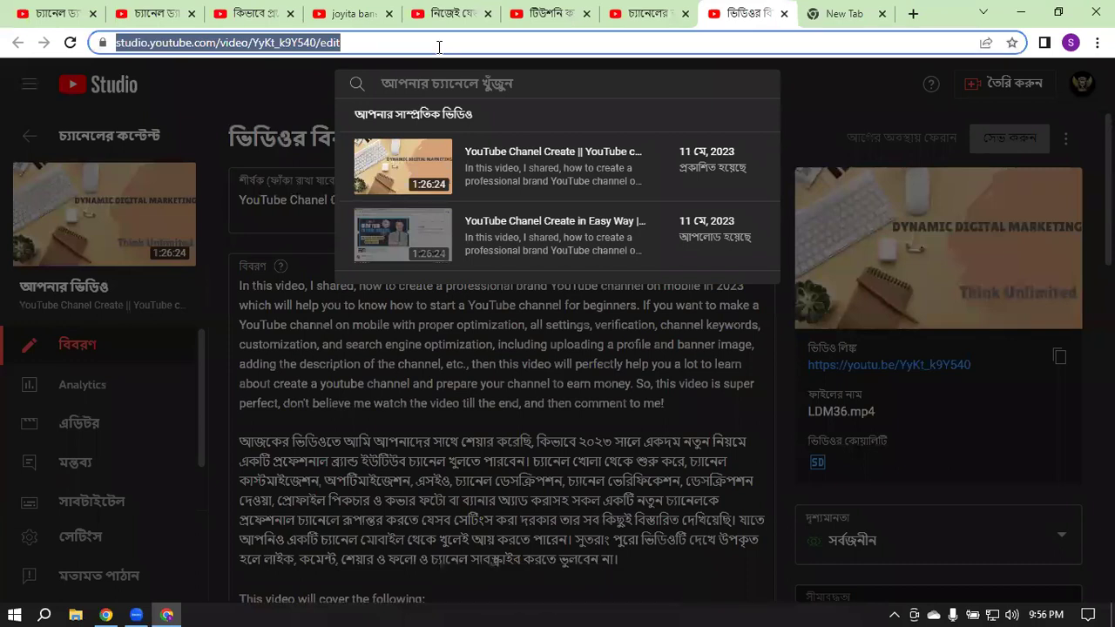
pyautogui.hotkey('ctrl', 'v')
pyautogui.press('Return')
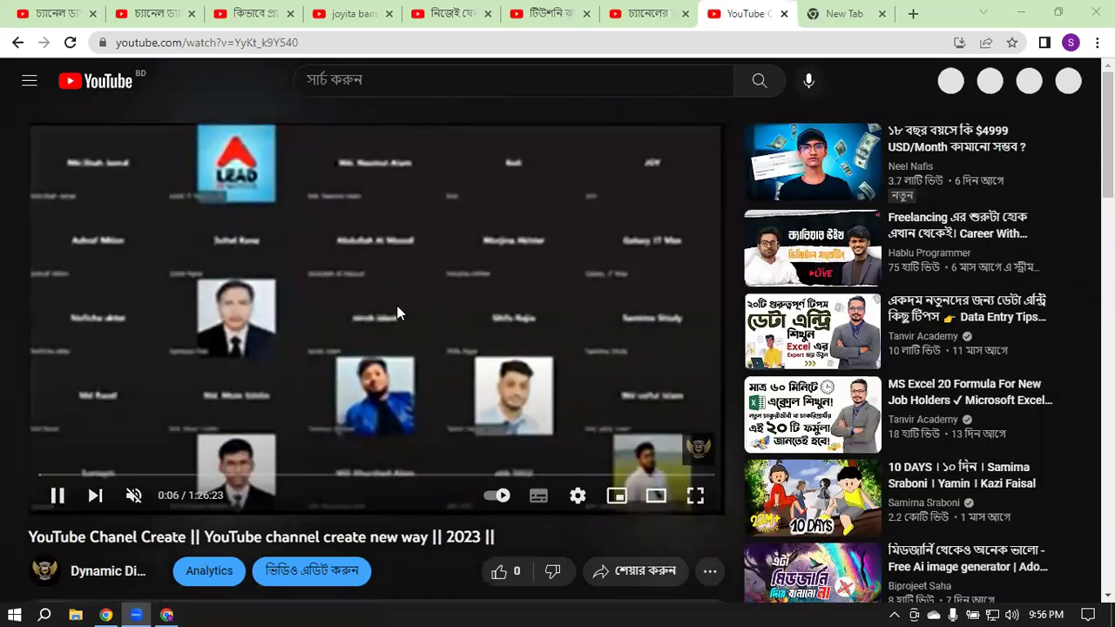
pyautogui.click(408, 277)
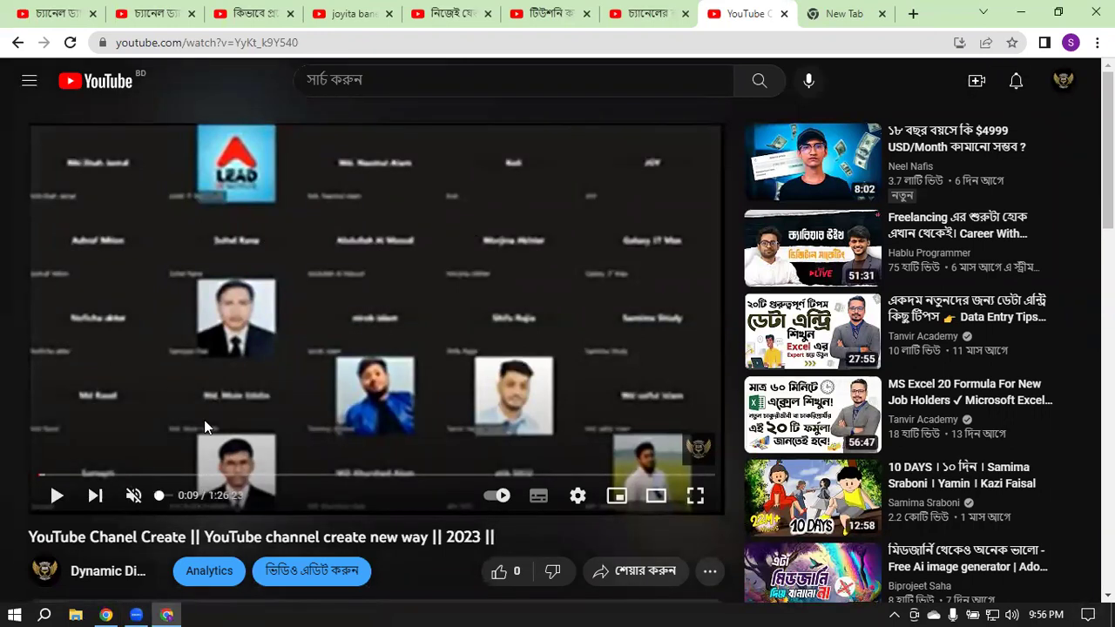
# Step: Expand the published video's description and examine the view count, publish date, location, covered topics and timestamps
pyautogui.scroll(-1, 505, 288)
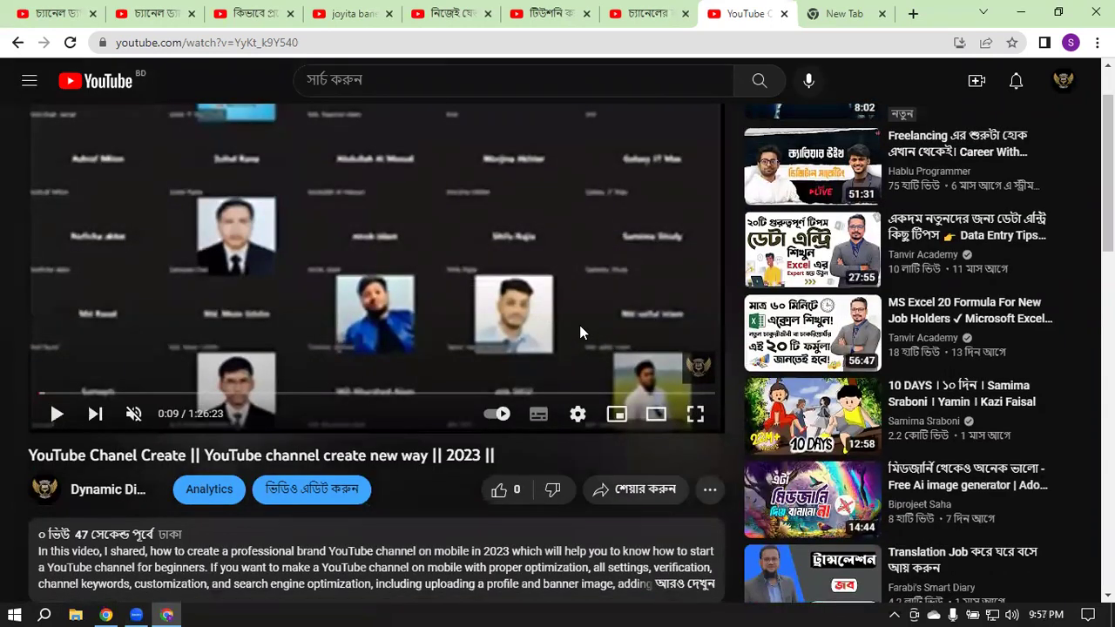
pyautogui.scroll(-1, 447, 533)
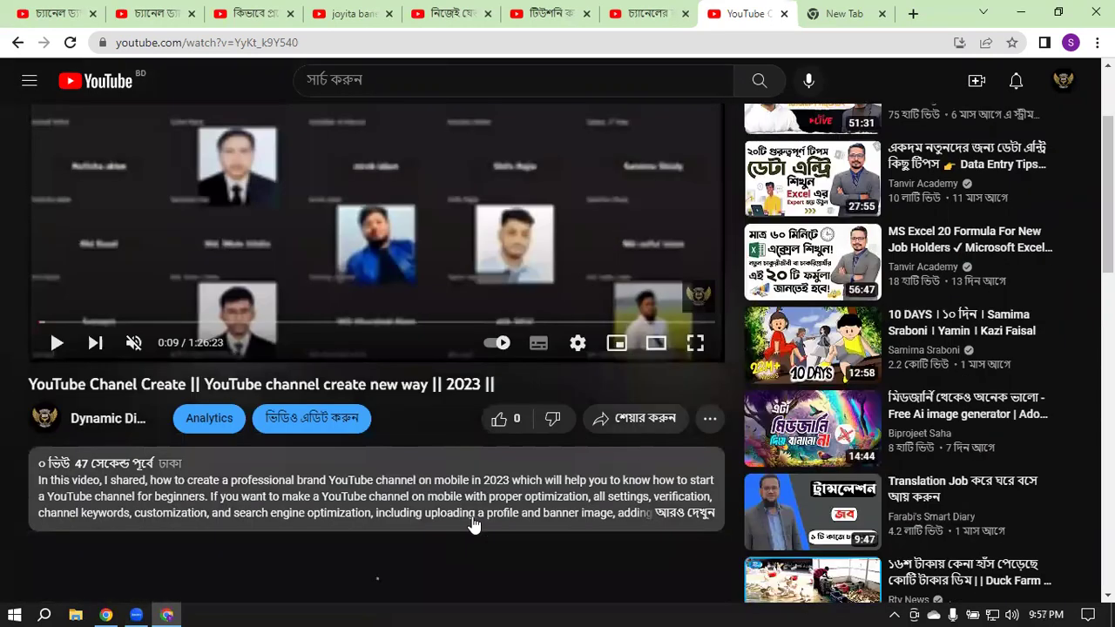
pyautogui.click(685, 502)
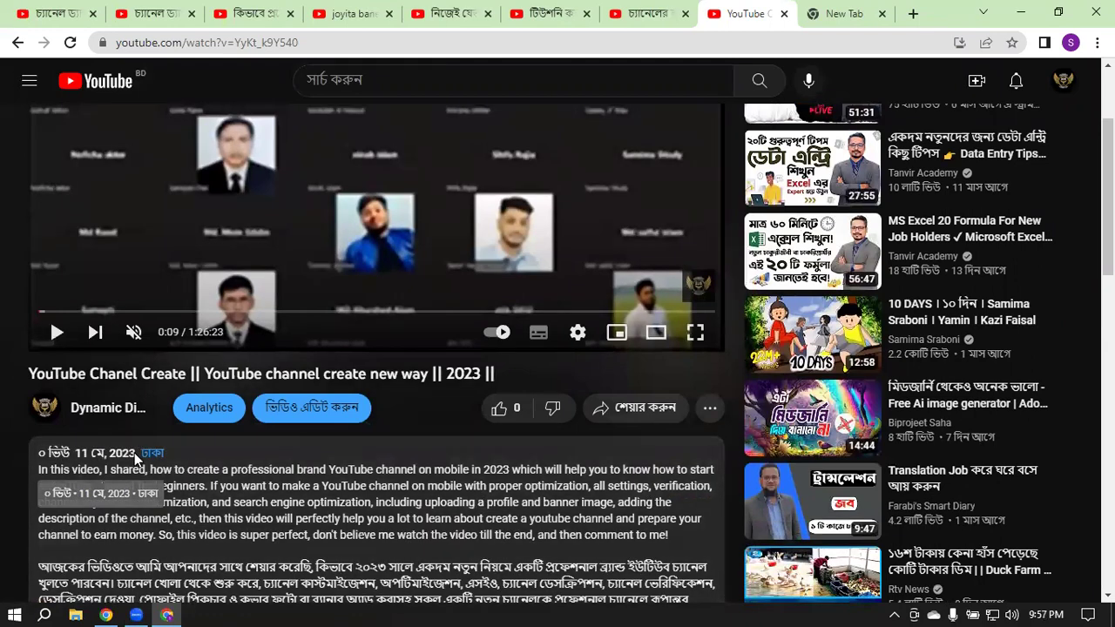
pyautogui.moveTo(134, 453); pyautogui.dragTo(81, 452)
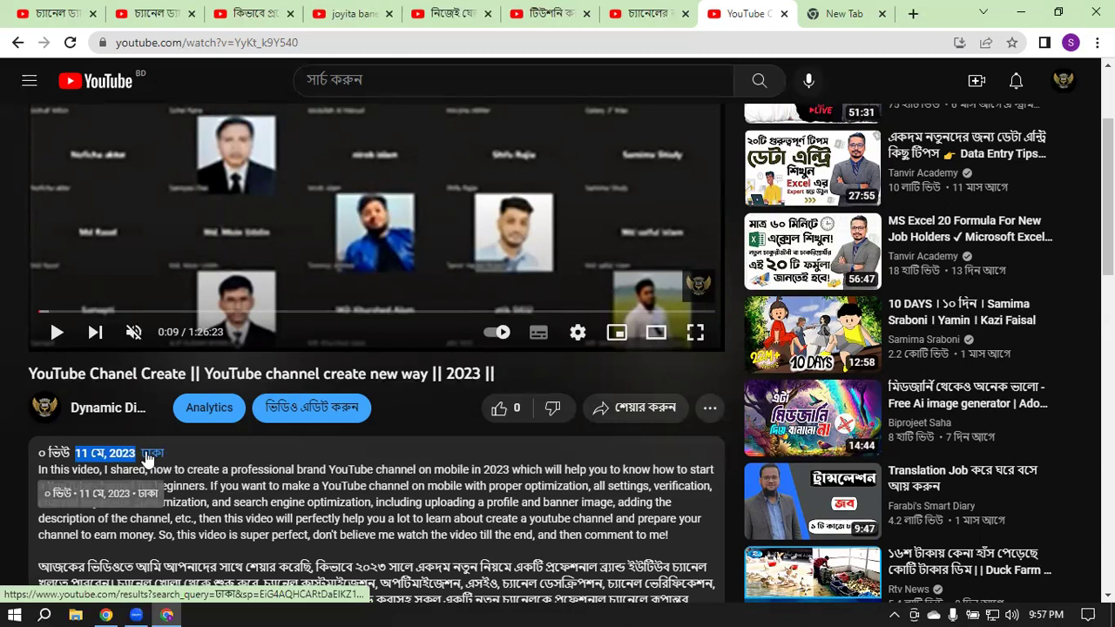
pyautogui.click(41, 453)
pyautogui.moveTo(41, 453); pyautogui.dragTo(33, 458)
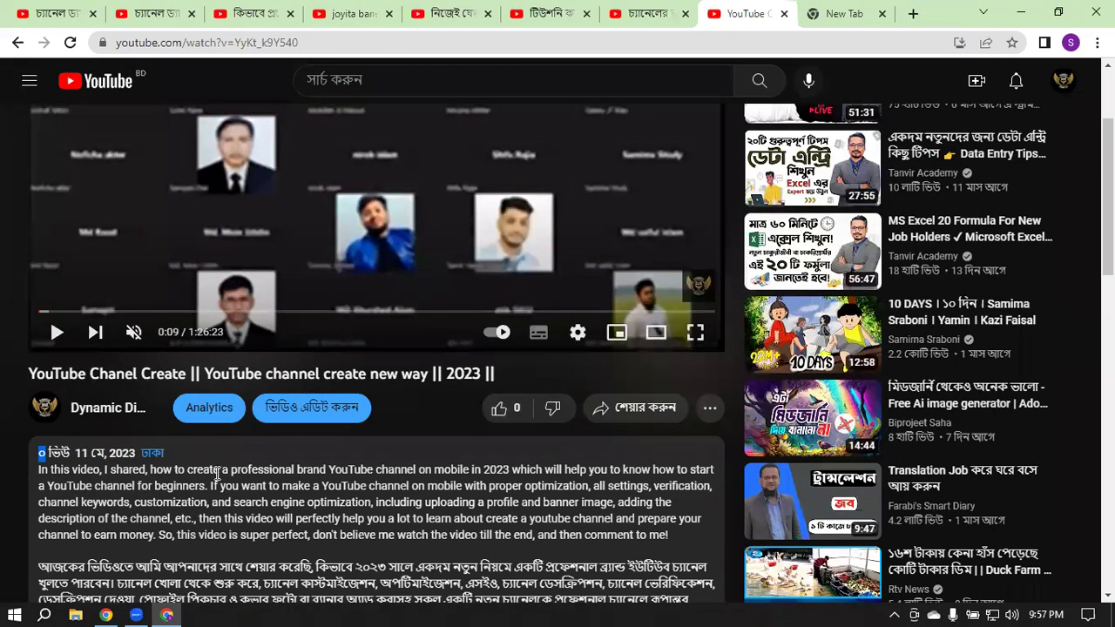
pyautogui.scroll(-5, 426, 389)
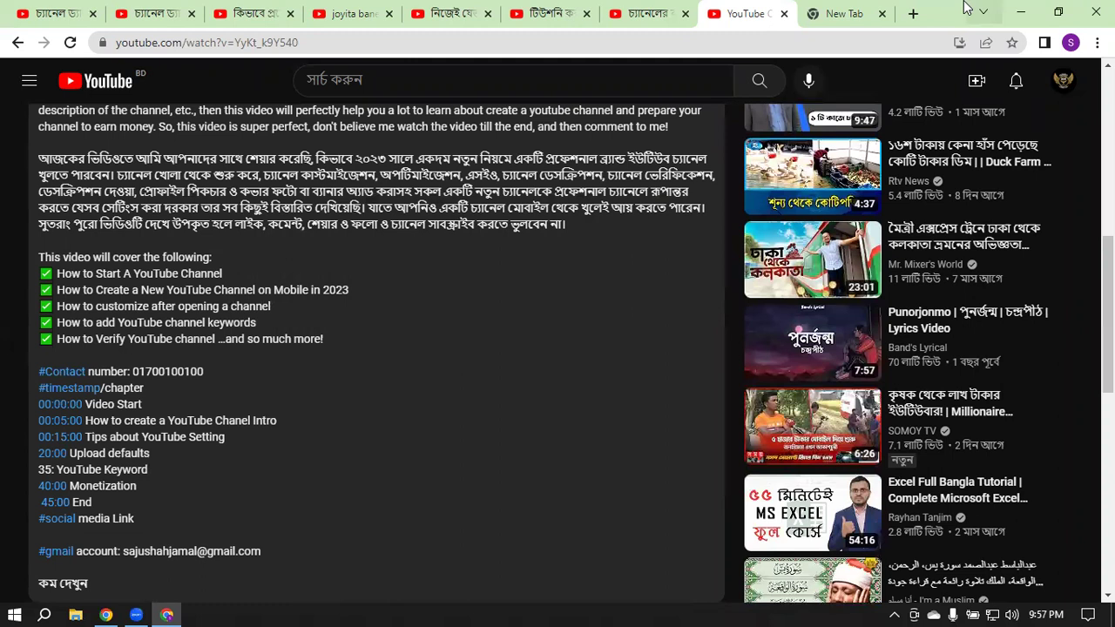
# Step: Compare the channel content list with the published video's timestamps and another open YouTube video, ending on the content list
pyautogui.click(679, 11)
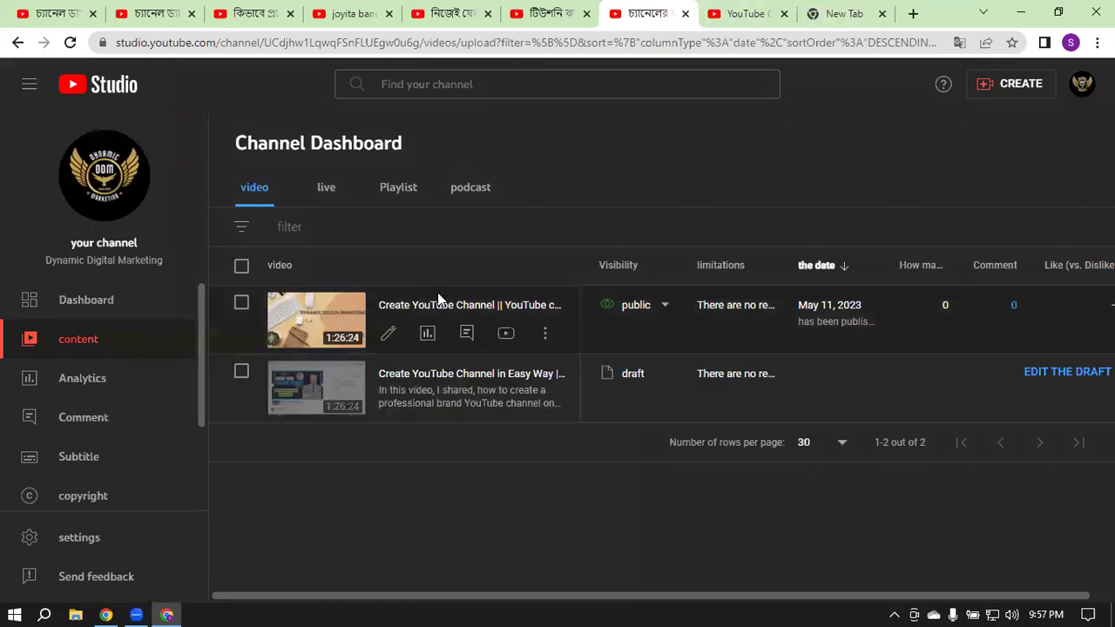
pyautogui.click(745, 13)
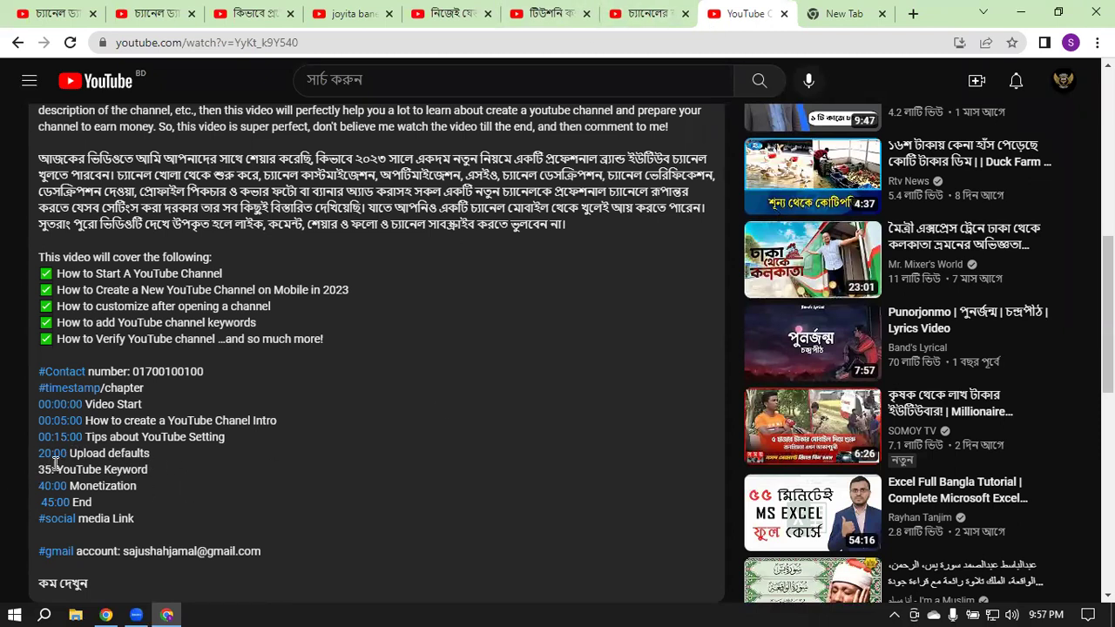
pyautogui.click(649, 13)
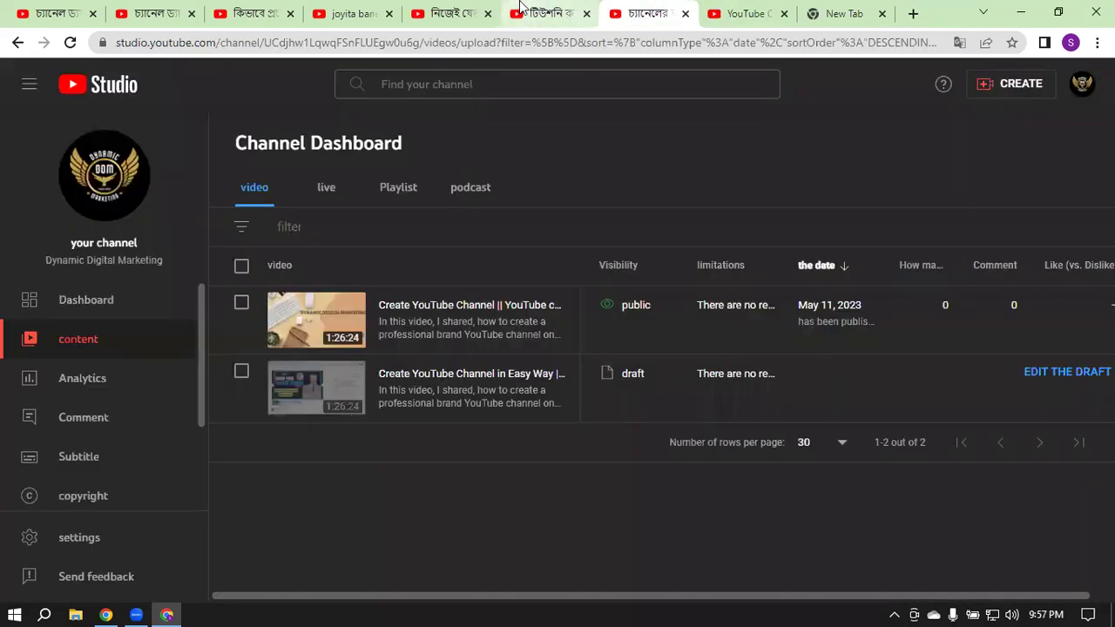
pyautogui.click(548, 14)
pyautogui.scroll(5, 458, 362)
pyautogui.scroll(-10, 450, 343)
pyautogui.click(649, 14)
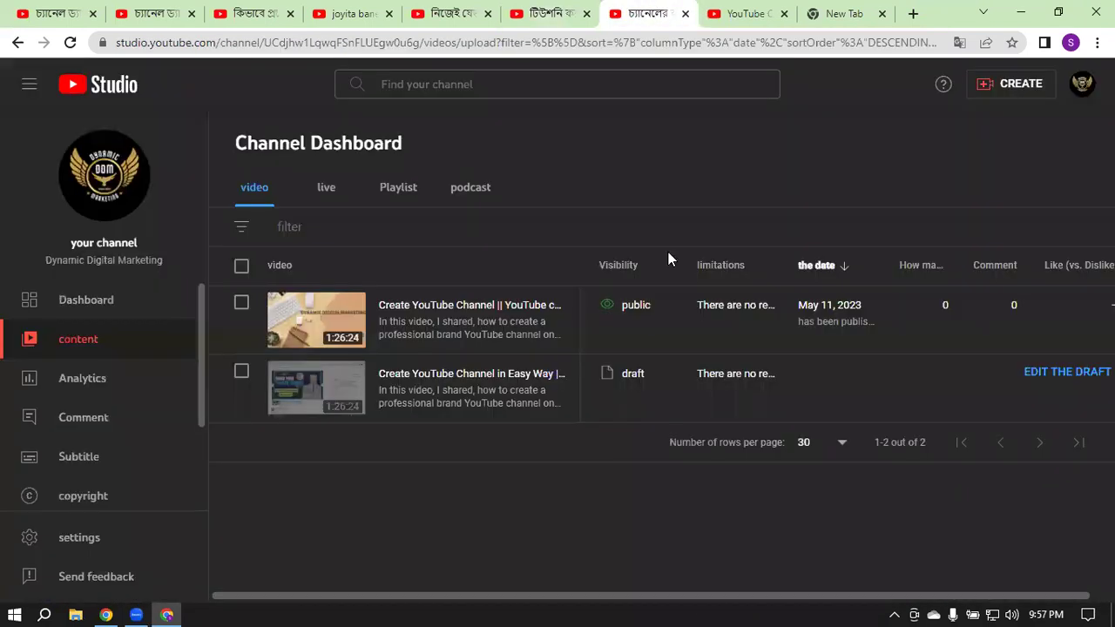
# Step: Open the published video's details and move the YouTube Keyword timestamp in the description onto its own line as 35:00
pyautogui.click(451, 306)
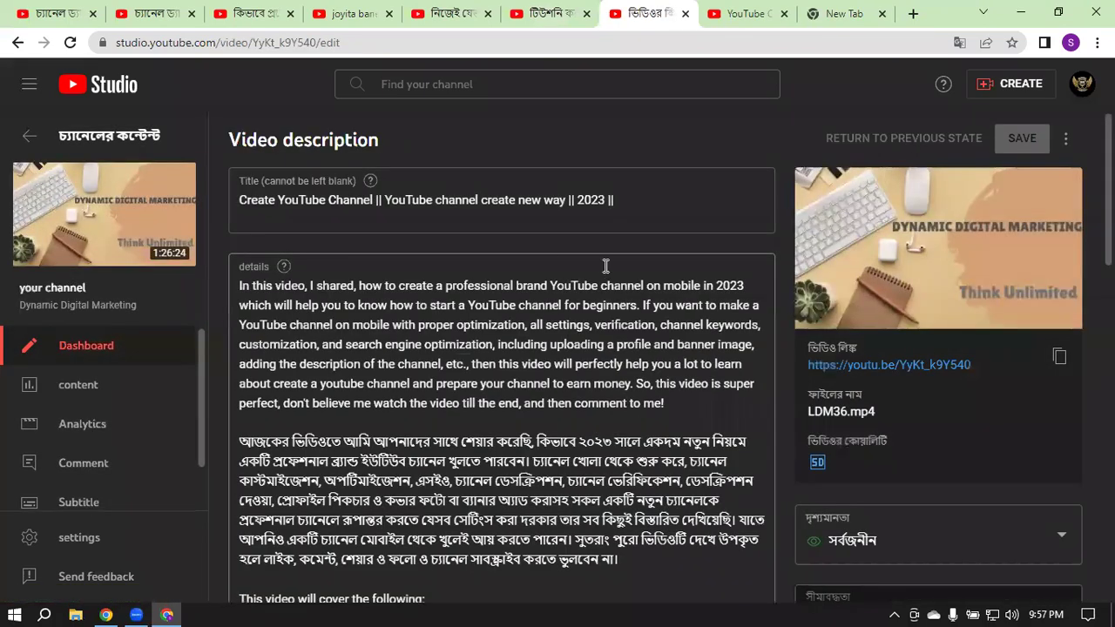
pyautogui.scroll(-1, 646, 356)
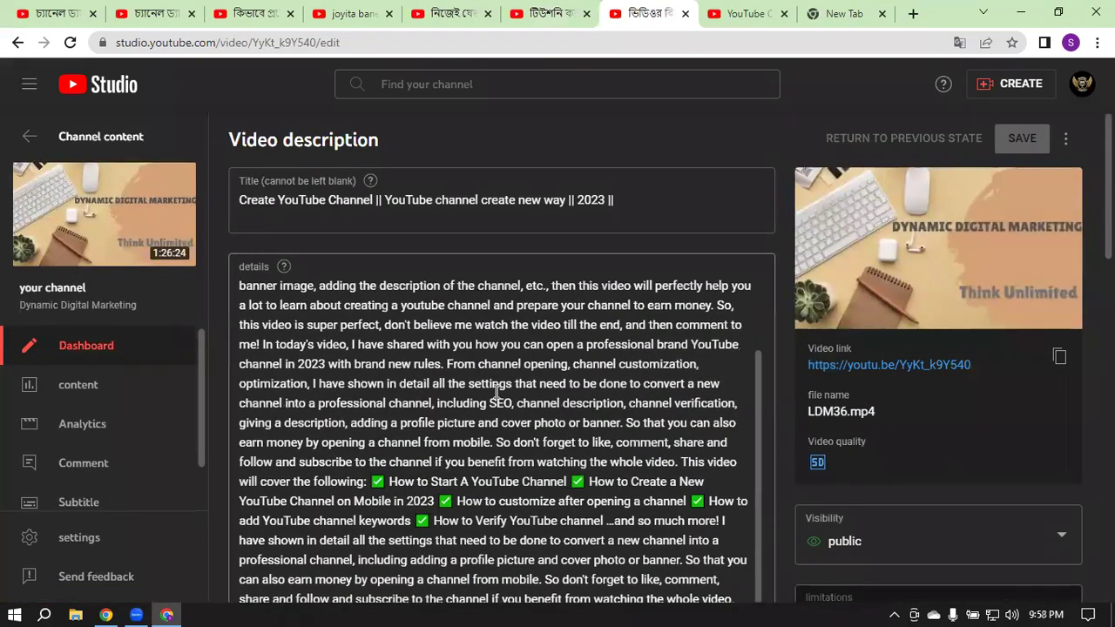
pyautogui.scroll(-8, 498, 392)
pyautogui.scroll(-3, 355, 340)
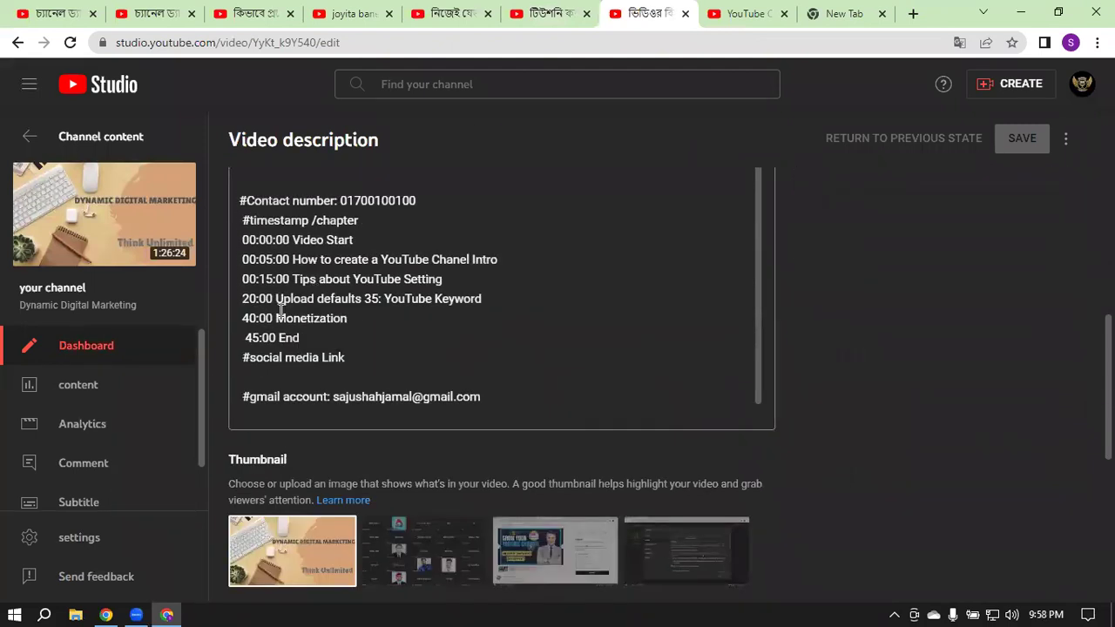
pyautogui.click(365, 299)
pyautogui.press('Return')
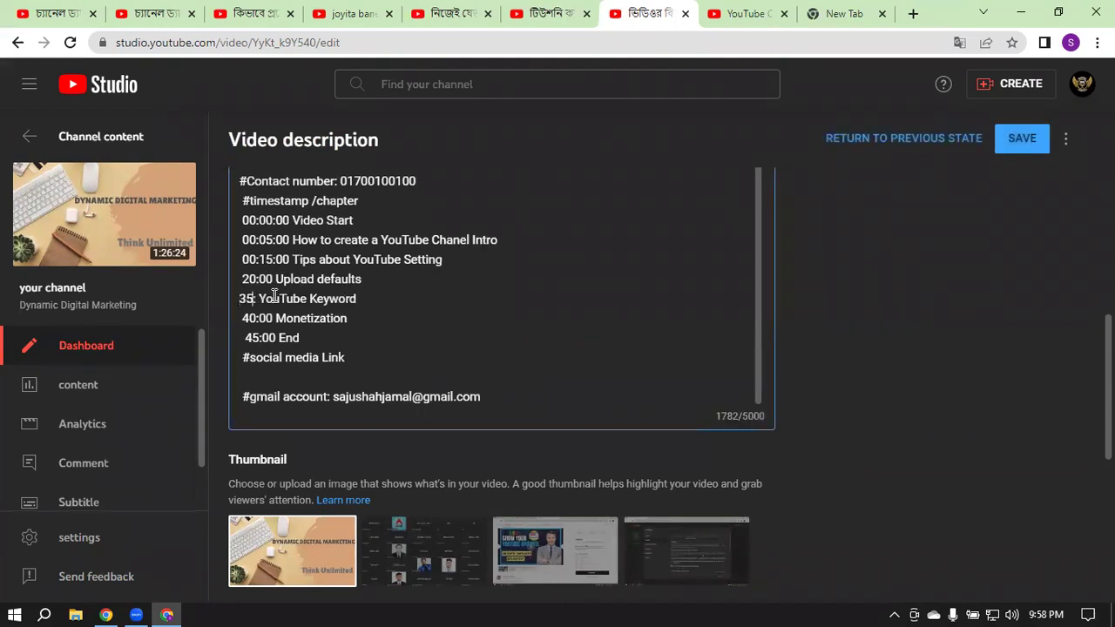
pyautogui.write('00')
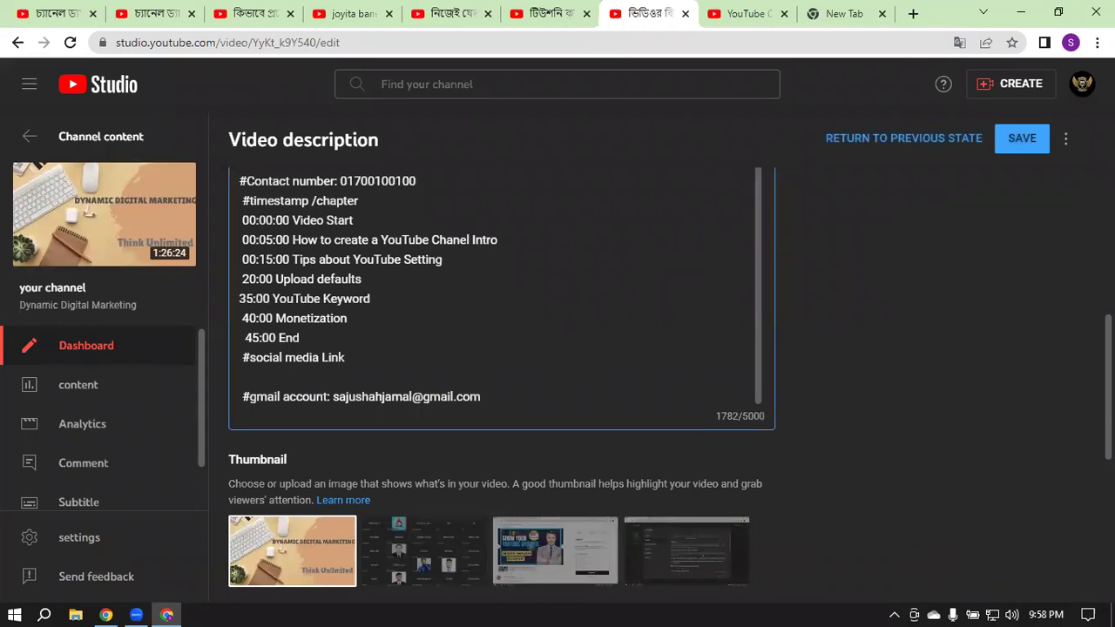
# Step: Open the end screen editor, discard its changes, and save the edited video description
pyautogui.scroll(3, 1024, 243)
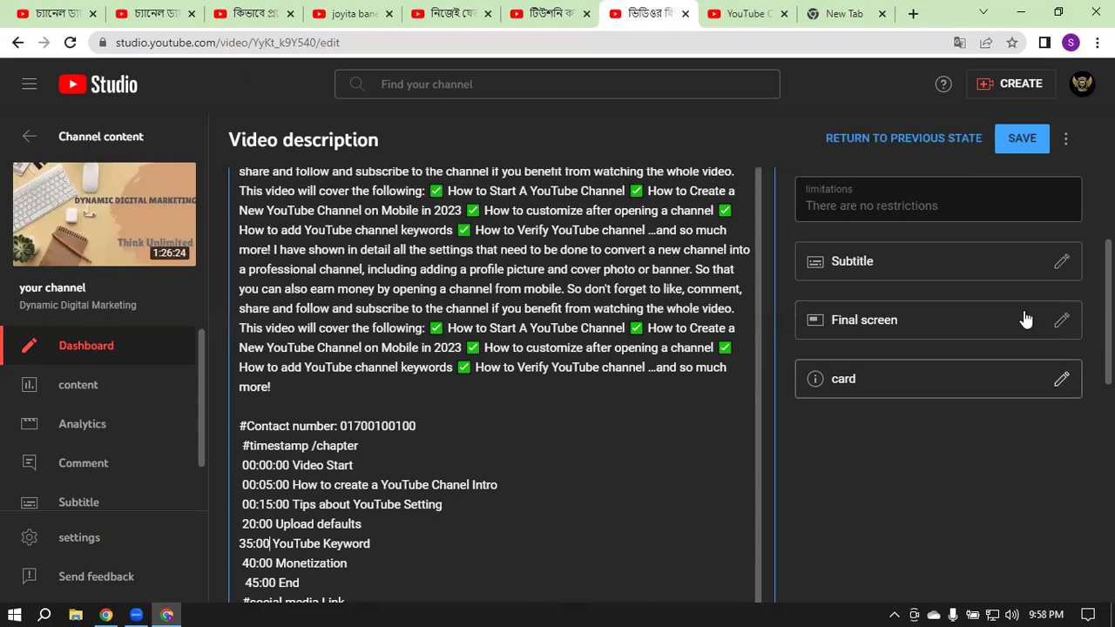
pyautogui.click(991, 322)
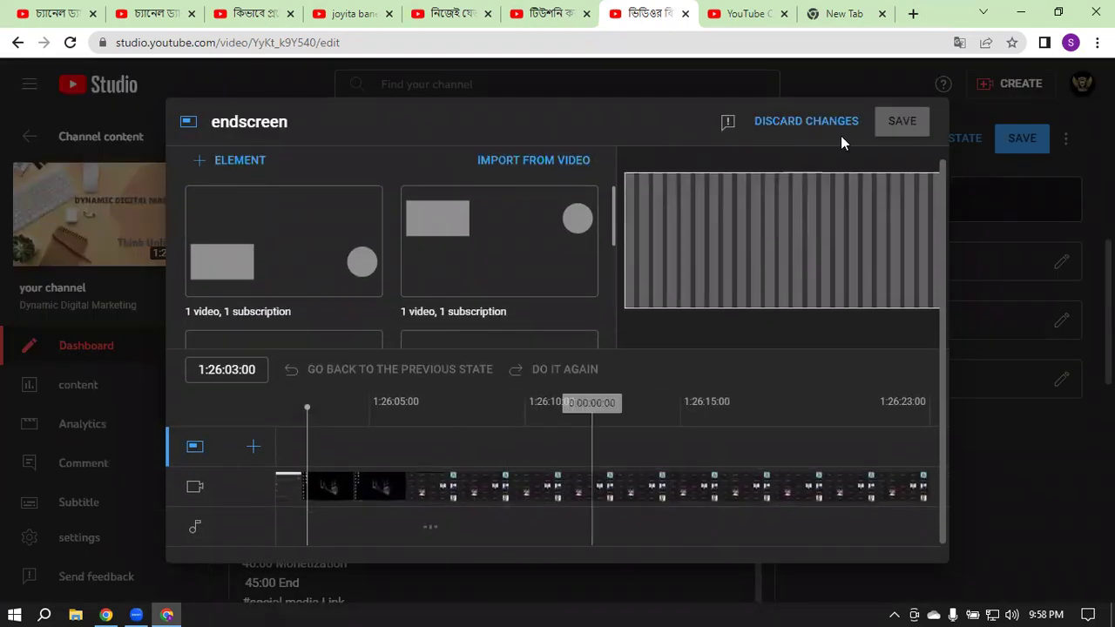
pyautogui.click(769, 122)
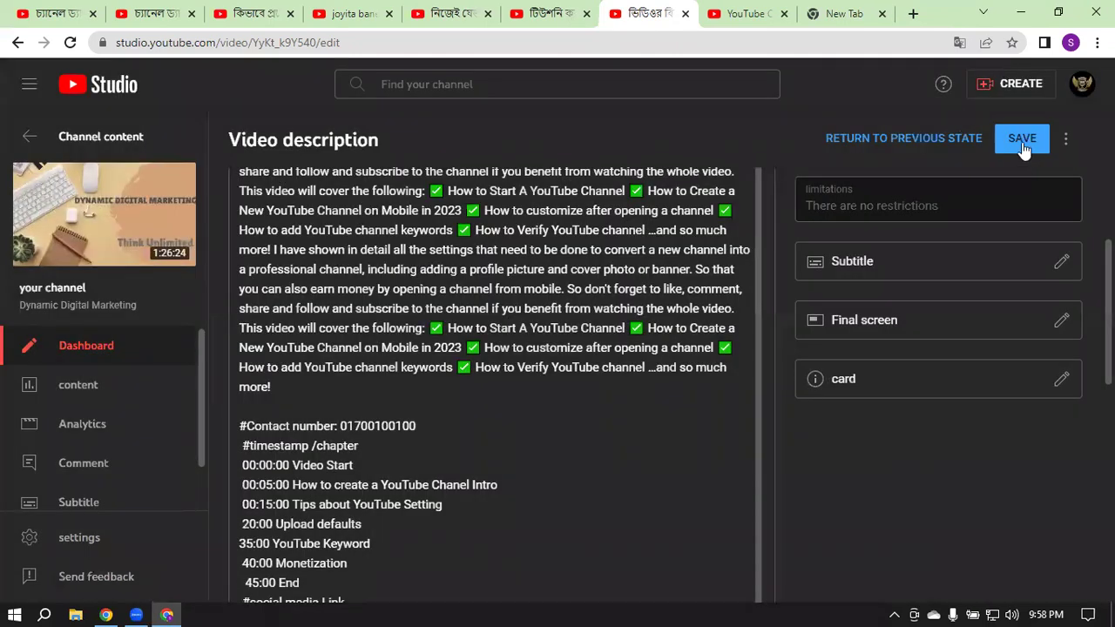
pyautogui.click(1023, 141)
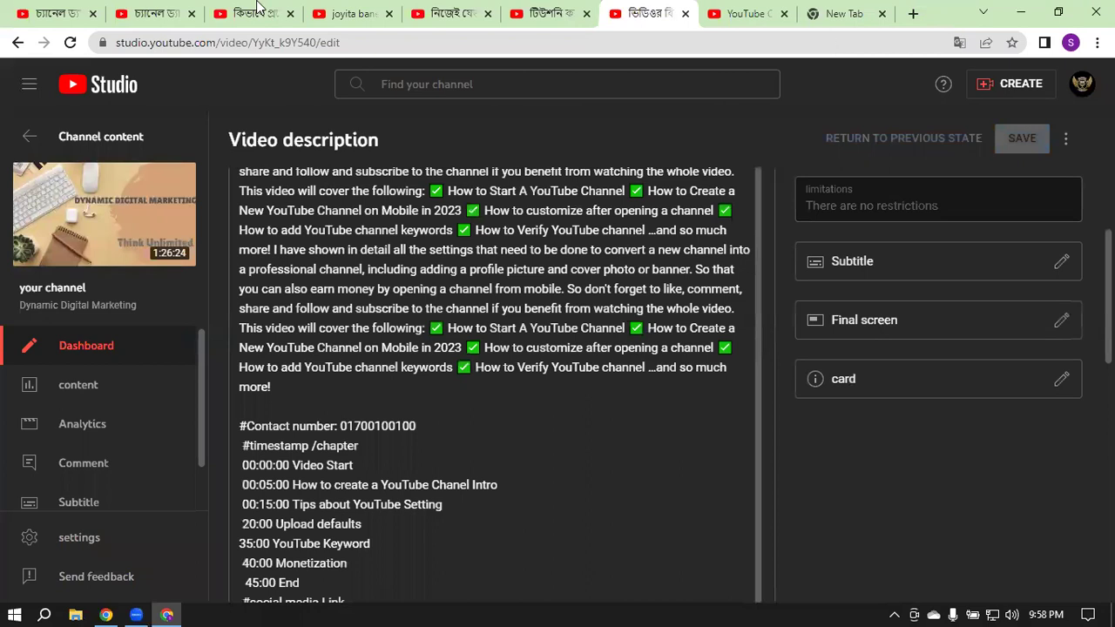
# Step: Reload the published video's watch page, pause playback, and expand the description to check the timestamp list
pyautogui.click(710, 11)
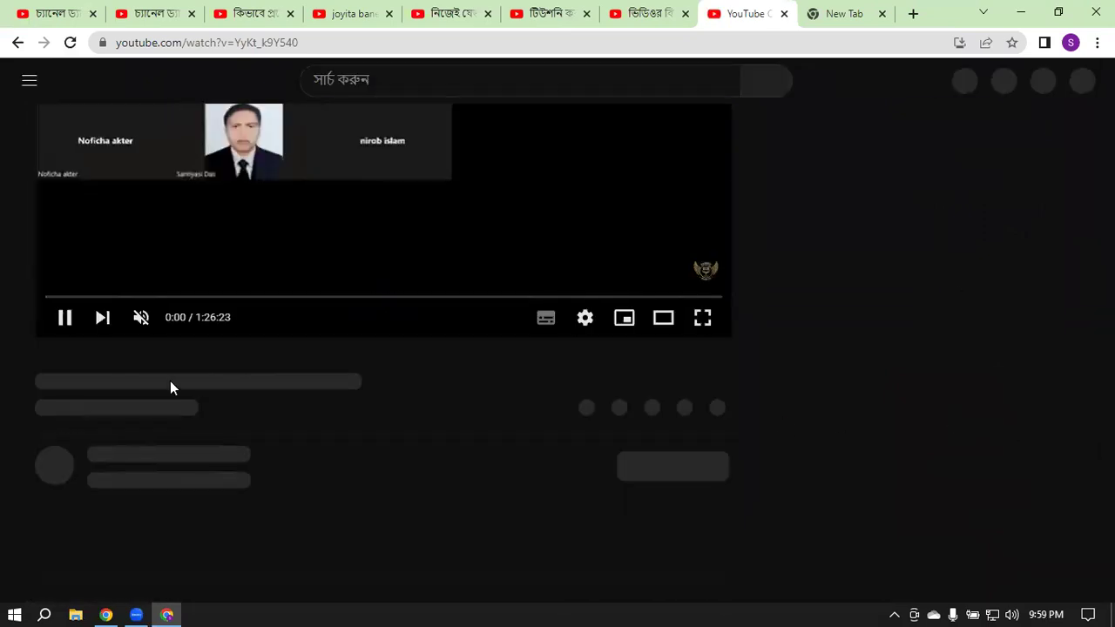
pyautogui.click(64, 317)
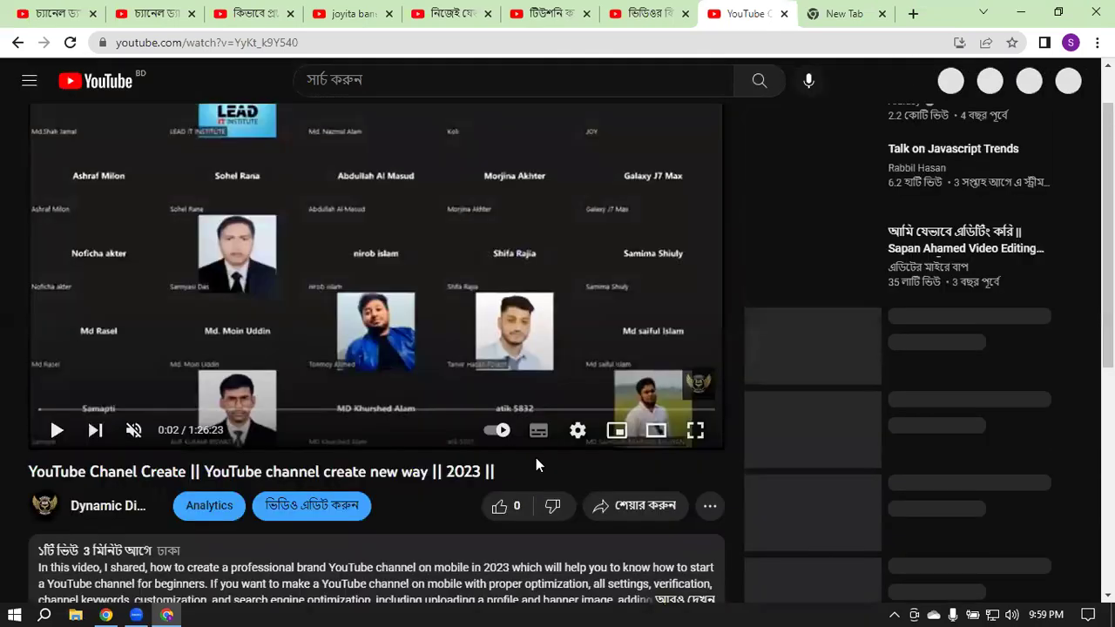
pyautogui.scroll(-2, 536, 466)
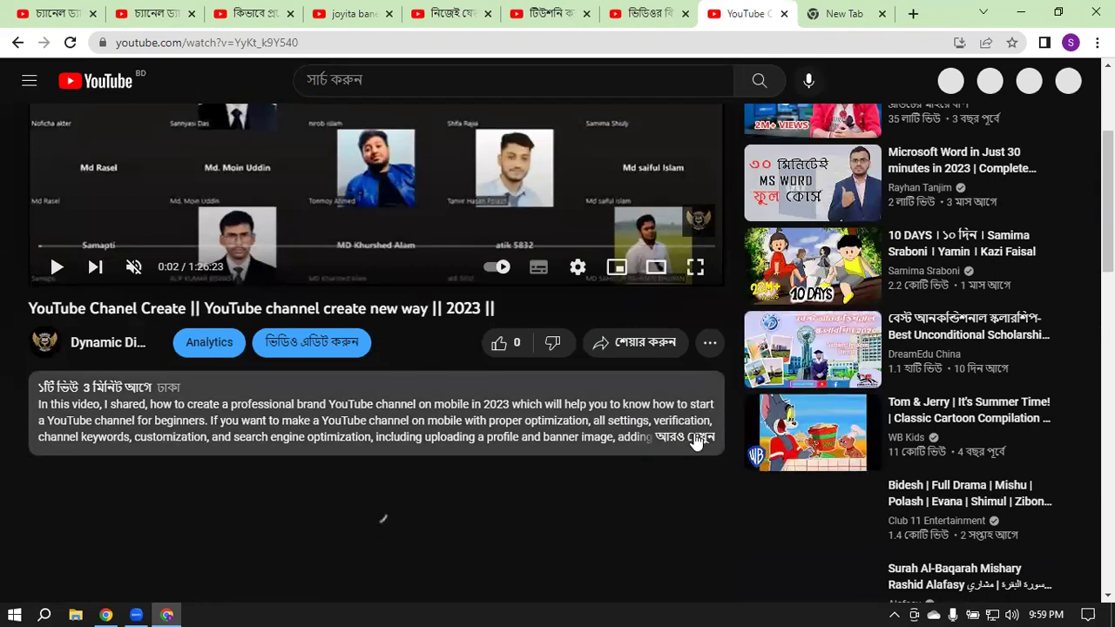
pyautogui.click(258, 448)
pyautogui.scroll(-2, 503, 445)
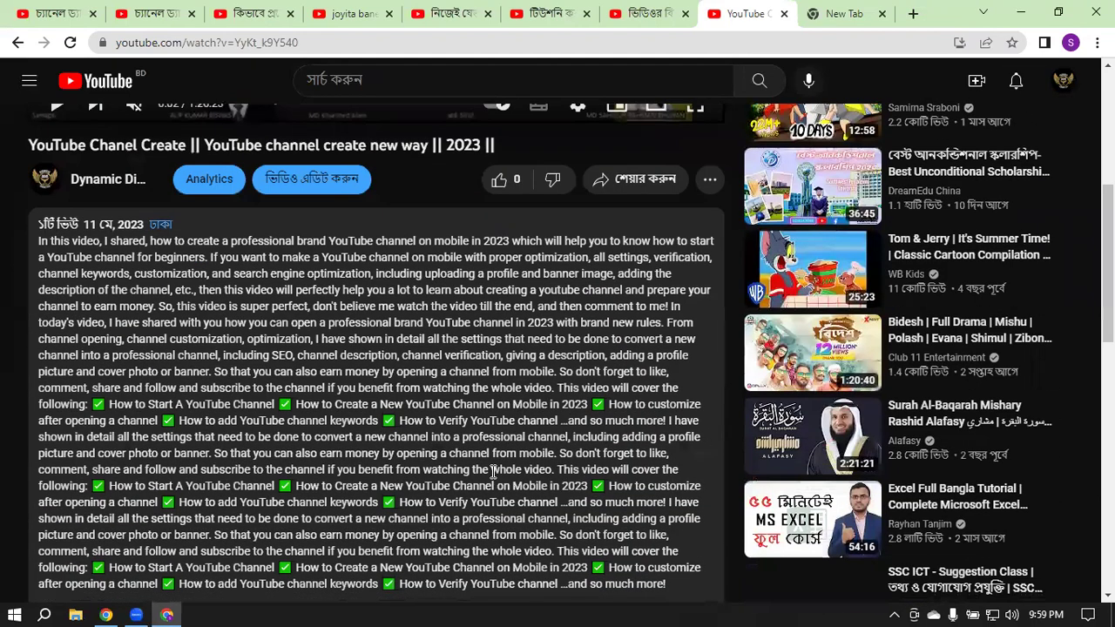
pyautogui.scroll(-4, 493, 471)
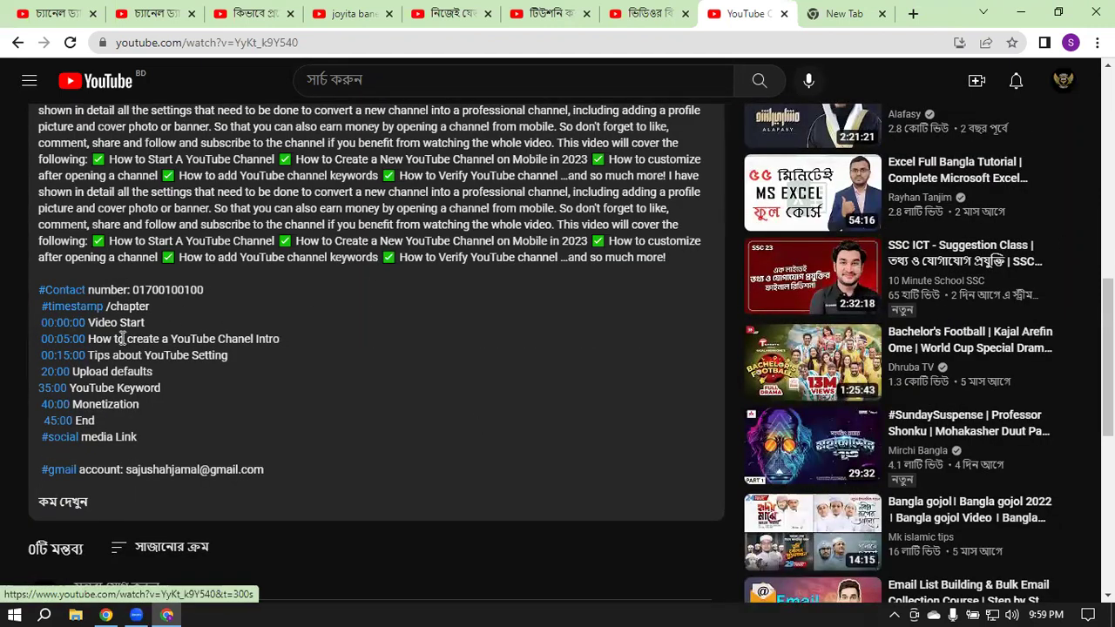
# Step: Test the 00:05:00 and 00:15:00 timestamp links in the description, pausing playback after each jump
pyautogui.click(63, 345)
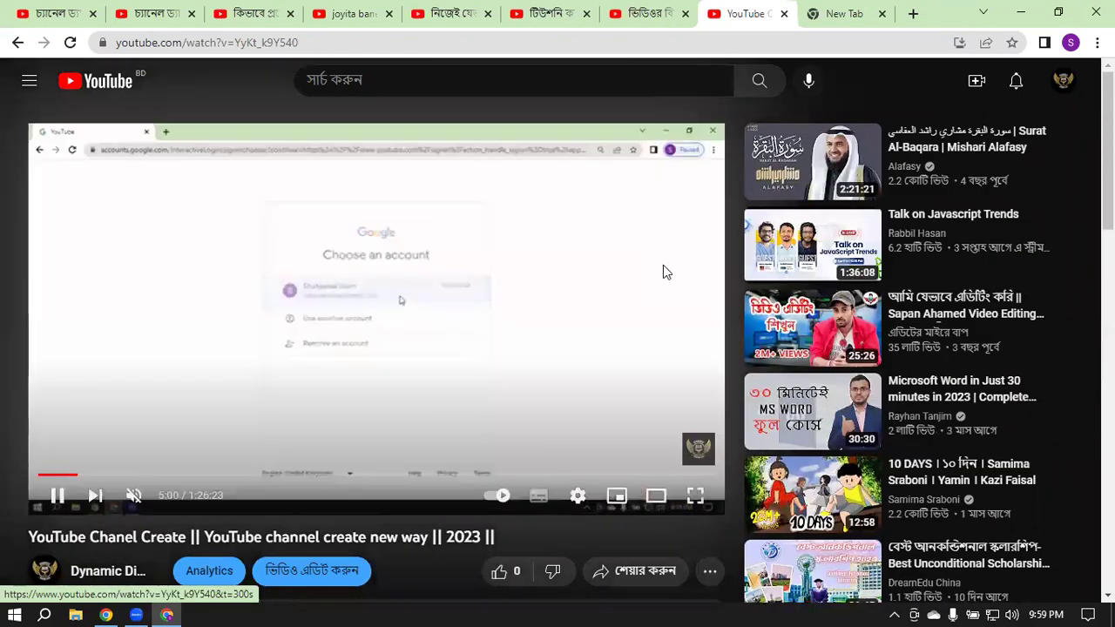
pyautogui.click(585, 292)
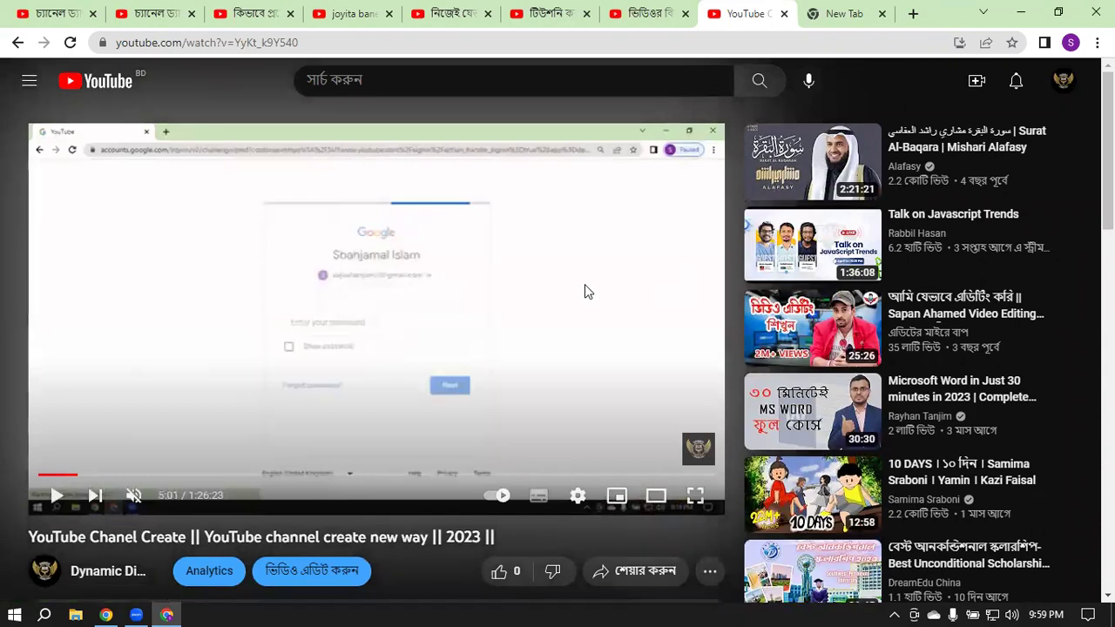
pyautogui.scroll(-10, 585, 286)
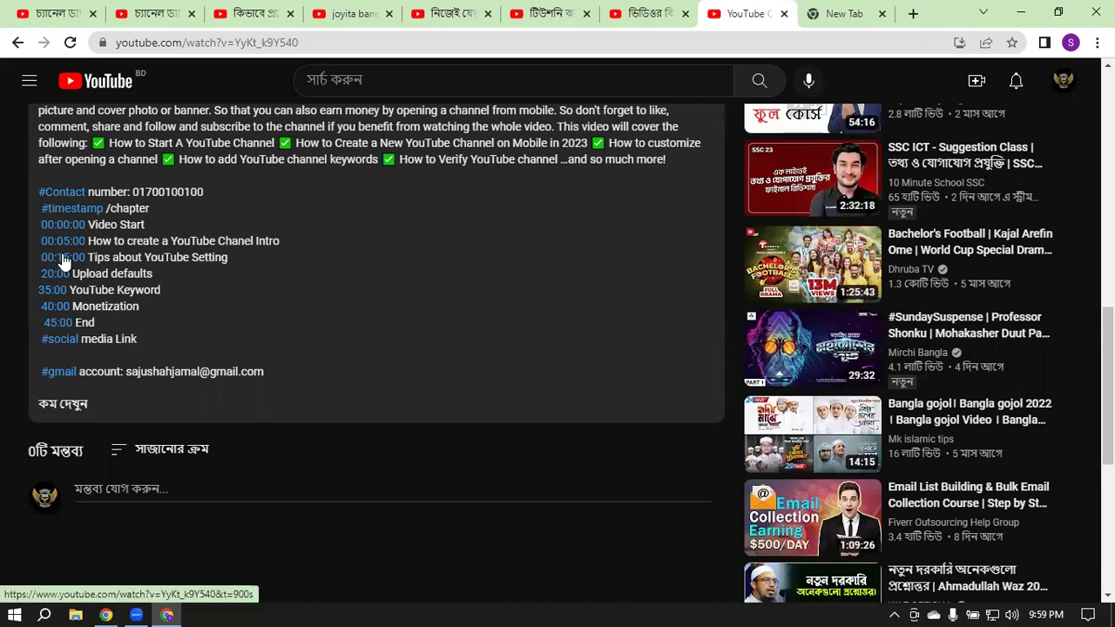
pyautogui.click(63, 261)
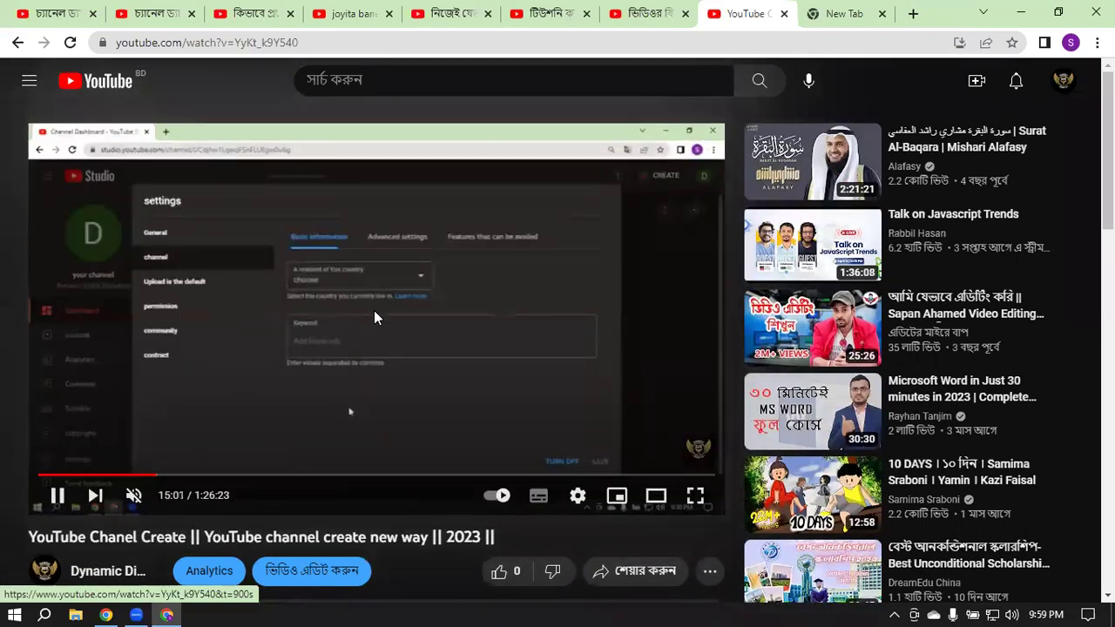
pyautogui.click(373, 311)
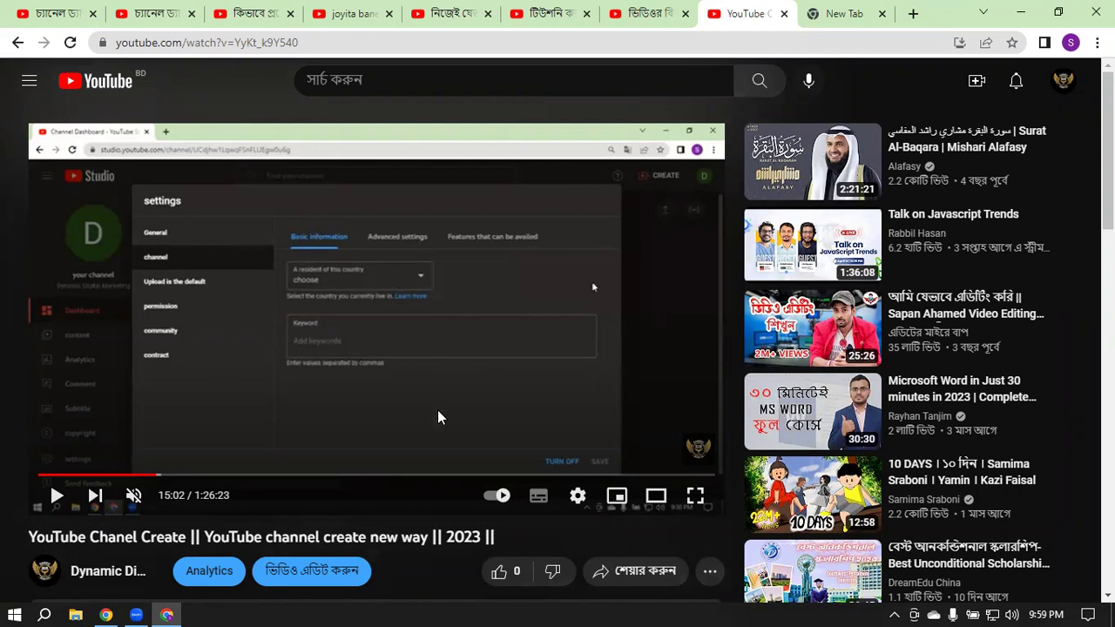
# Step: Test the 40:00 Monetization timestamp link in the description and pause playback
pyautogui.scroll(-8, 498, 296)
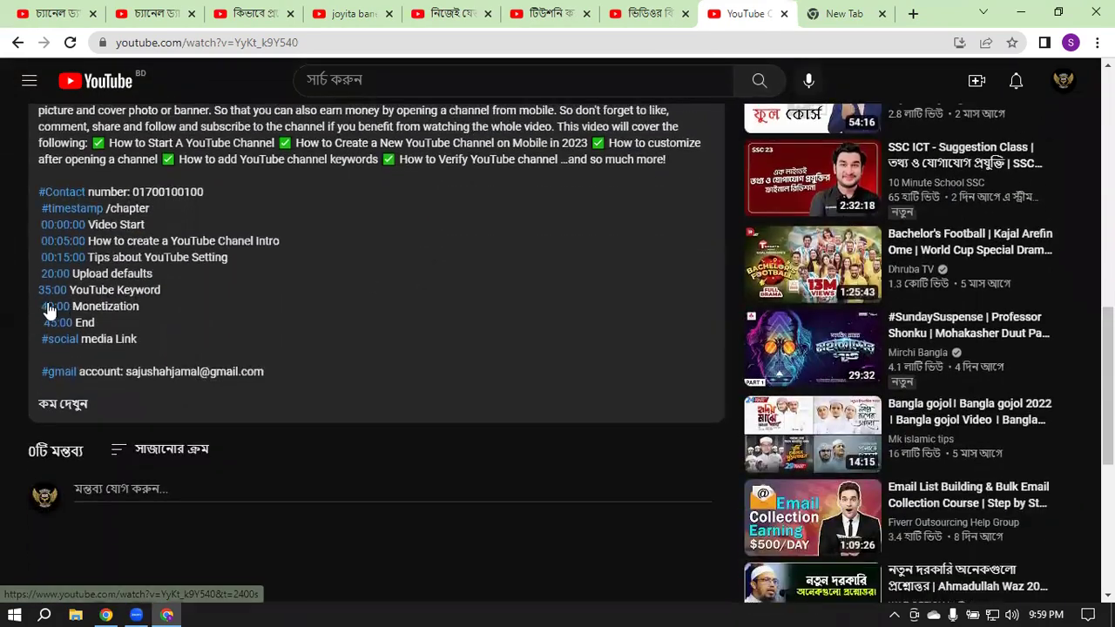
pyautogui.click(54, 307)
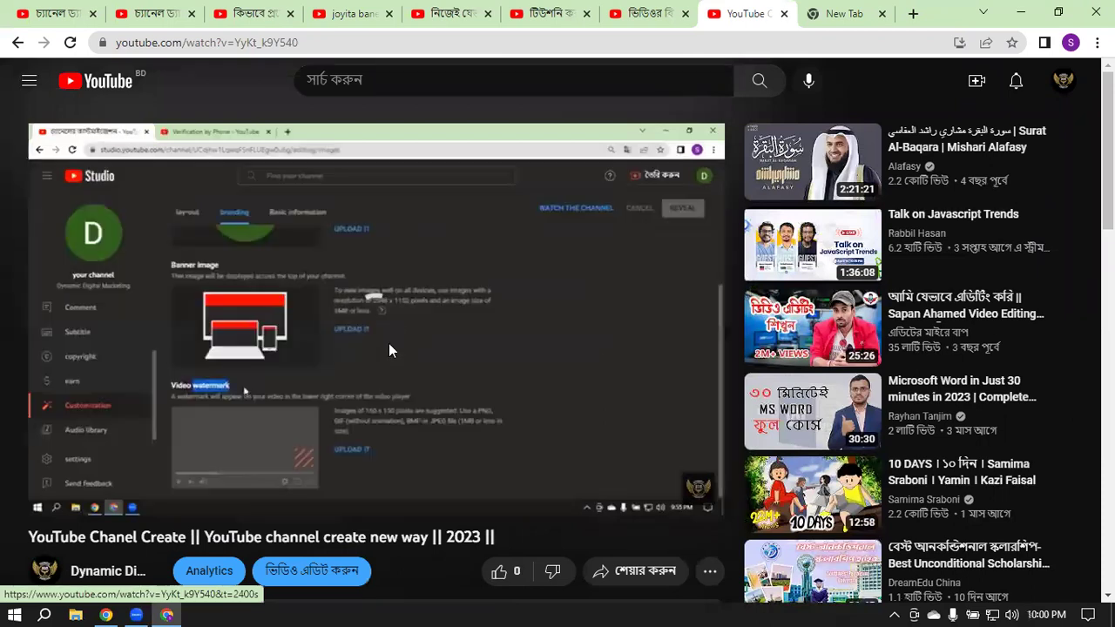
pyautogui.click(259, 305)
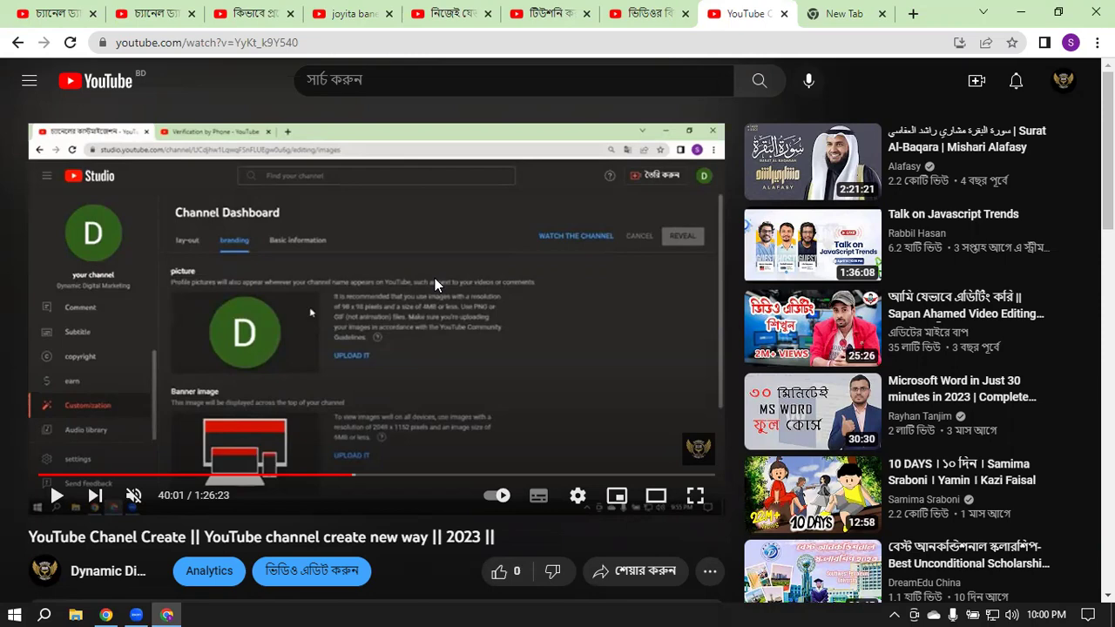
# Step: Examine the watch page's player, title and full description, including the covered topics and timestamp list
pyautogui.scroll(-15, 435, 278)
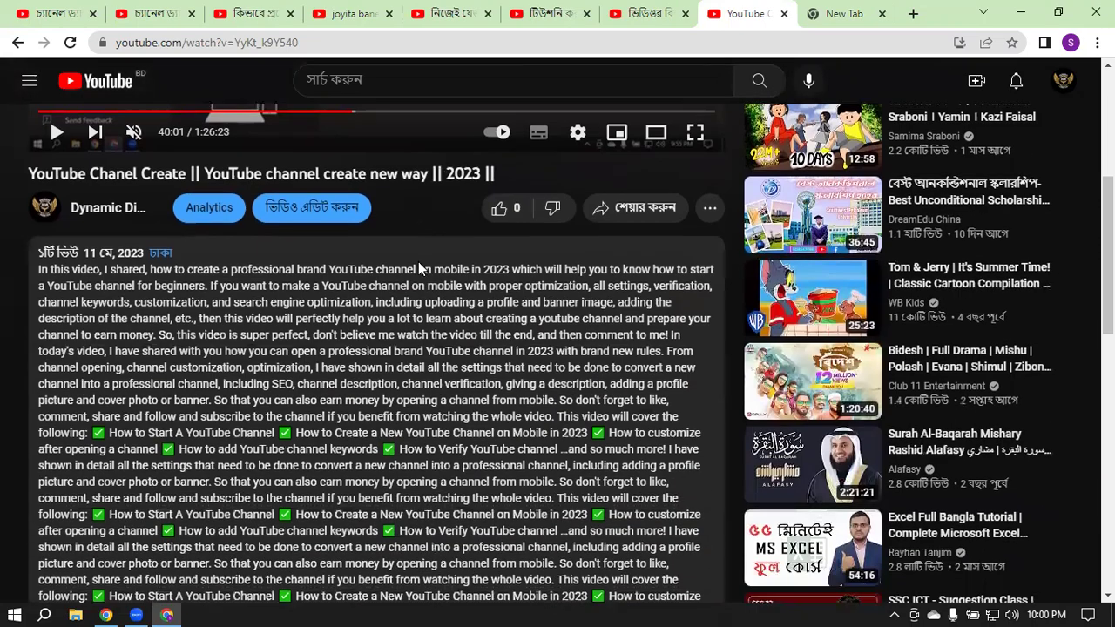
pyautogui.scroll(1, 98, 228)
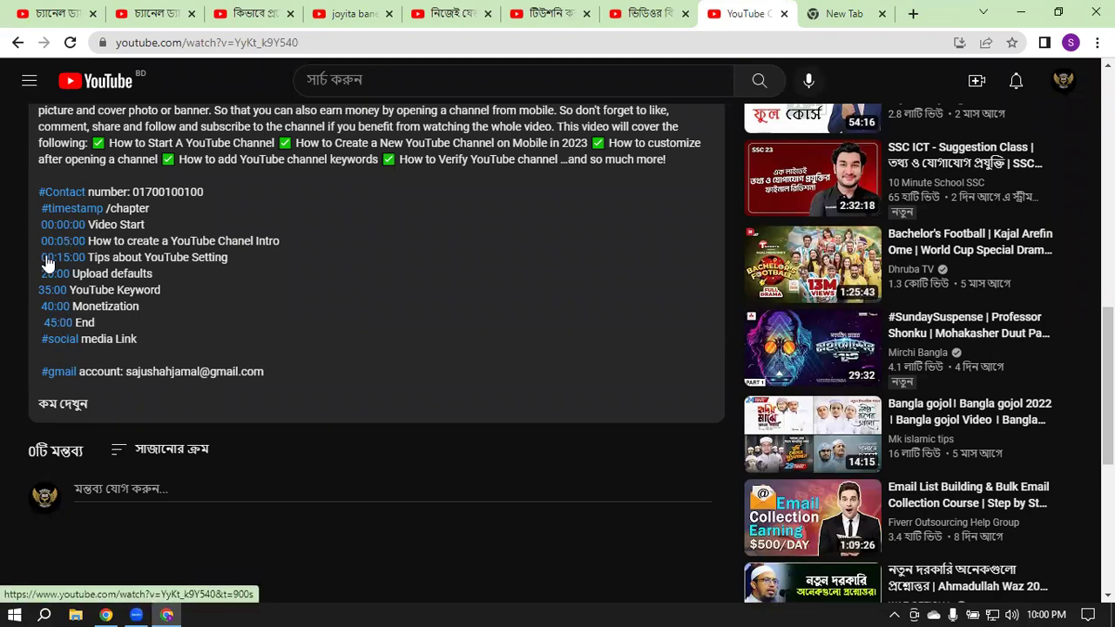
pyautogui.scroll(10, 188, 284)
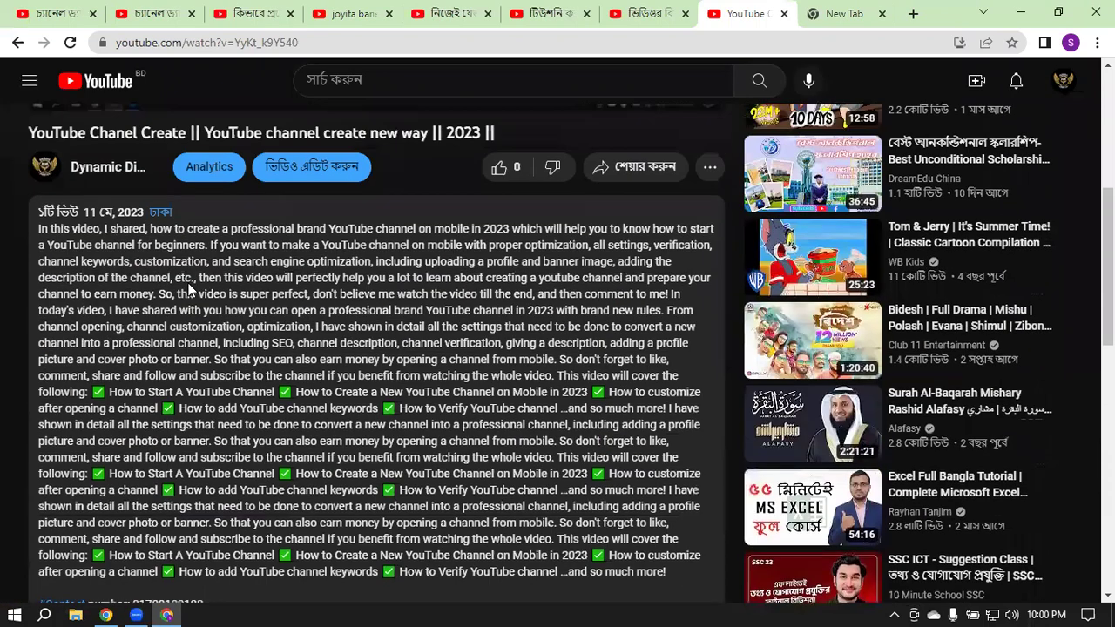
pyautogui.scroll(4, 470, 326)
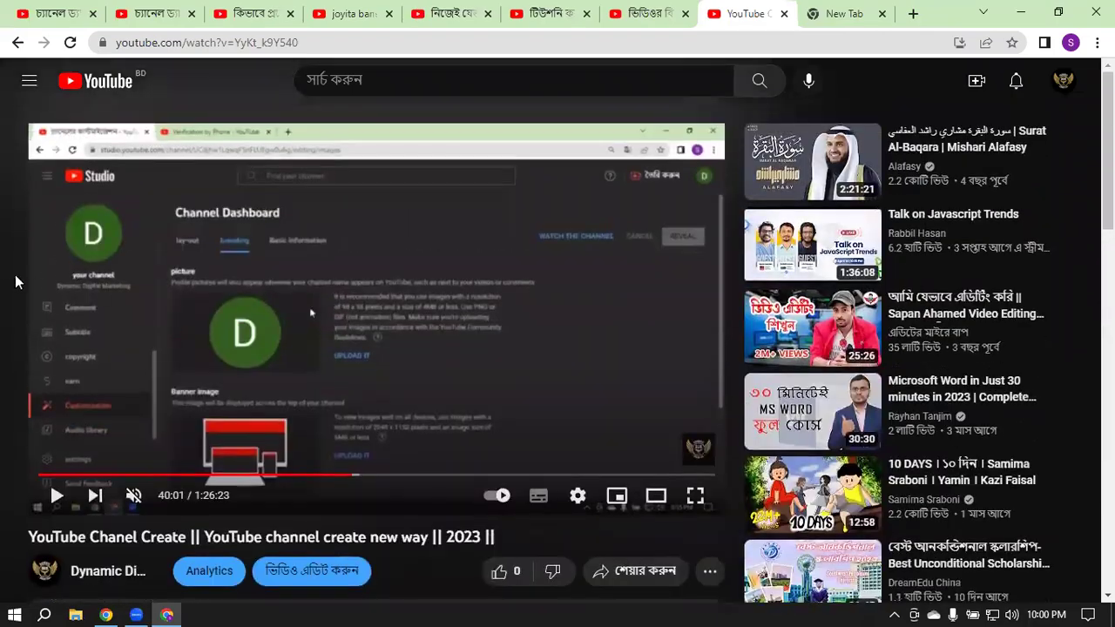
pyautogui.scroll(-4, 433, 237)
pyautogui.scroll(-3, 430, 237)
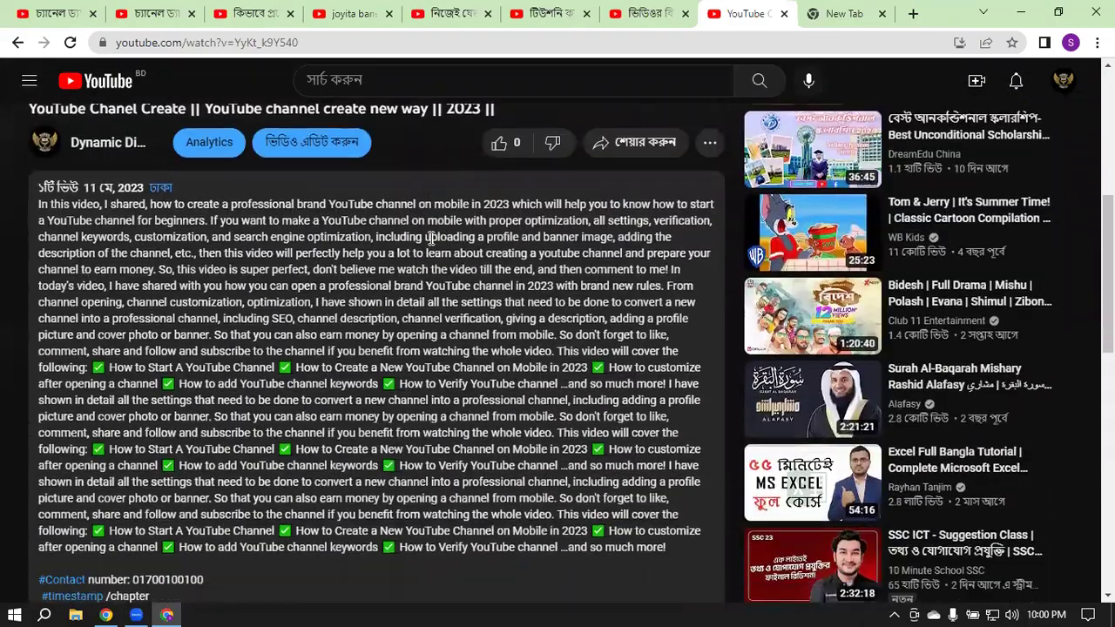
pyautogui.scroll(1, 368, 248)
pyautogui.scroll(3, 55, 181)
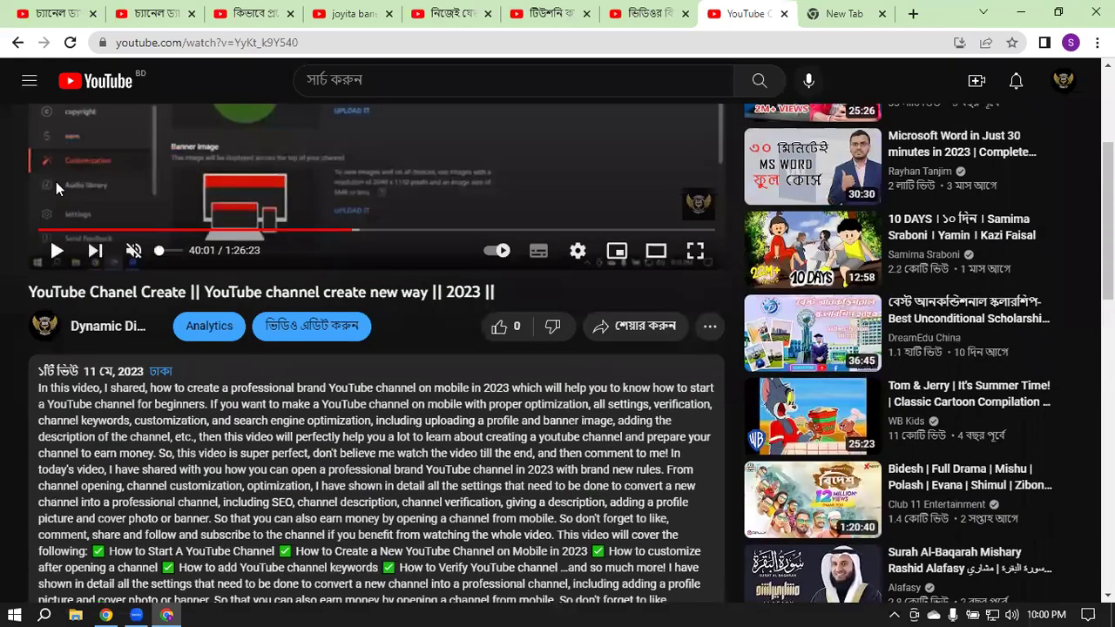
pyautogui.scroll(-2, 124, 247)
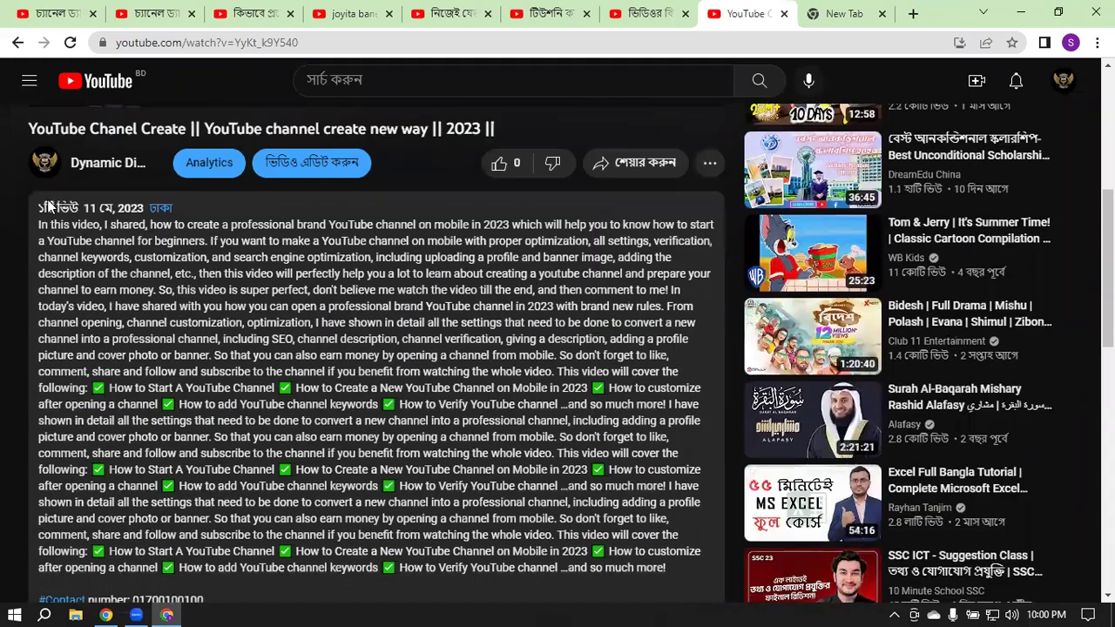
pyautogui.scroll(3, 194, 284)
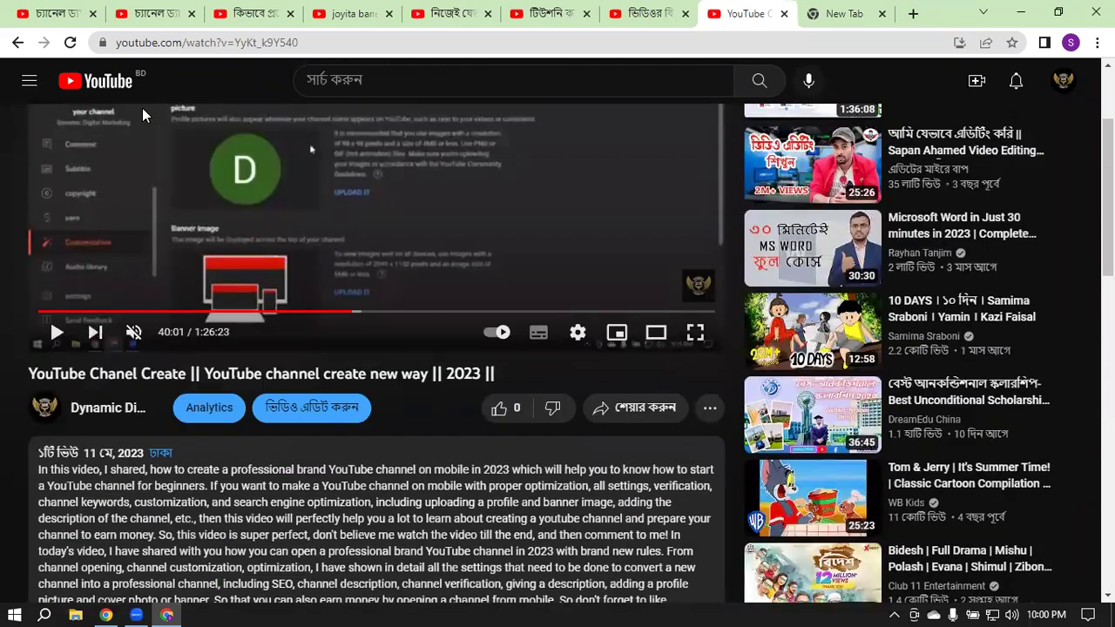
pyautogui.scroll(2, 310, 164)
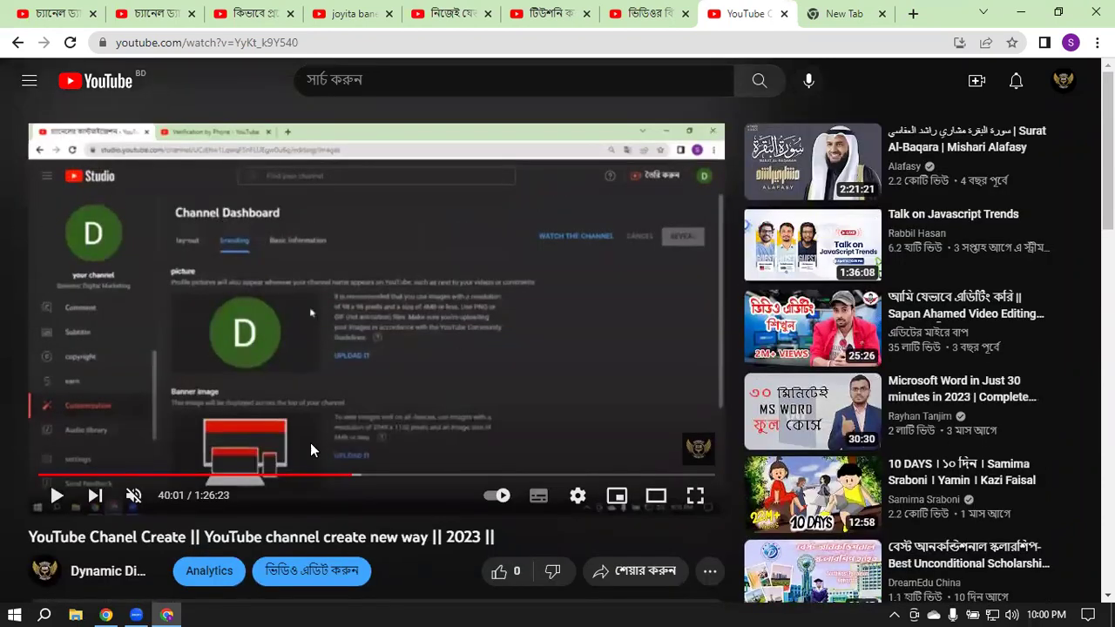
# Step: Highlight the contact e-mail address at the end of the video description and clear the selection
pyautogui.scroll(-6, 178, 338)
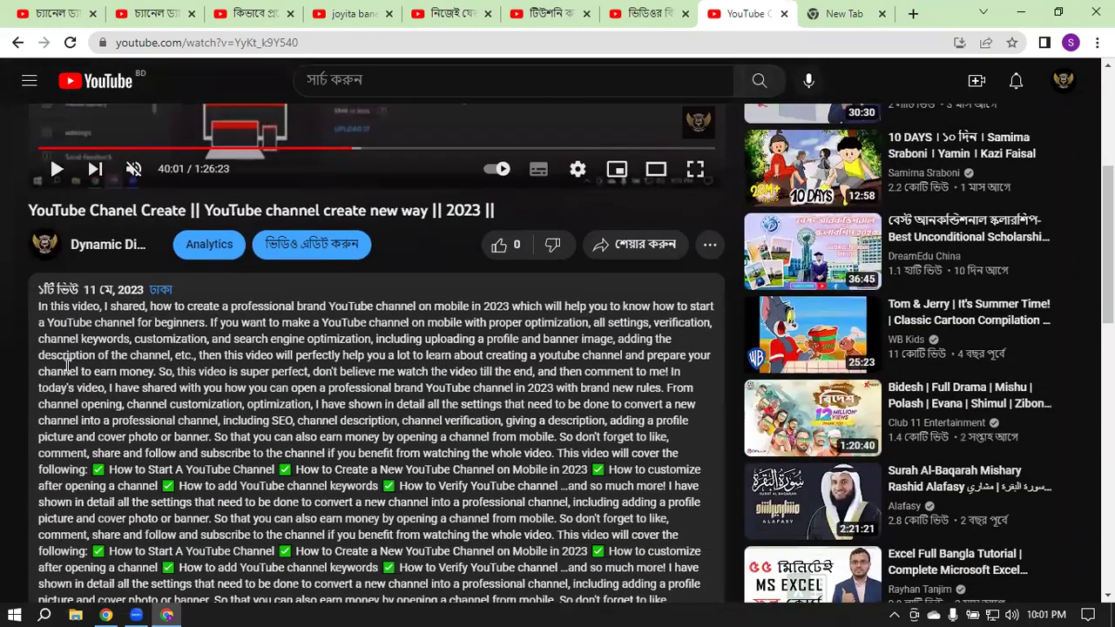
pyautogui.scroll(-3, 321, 353)
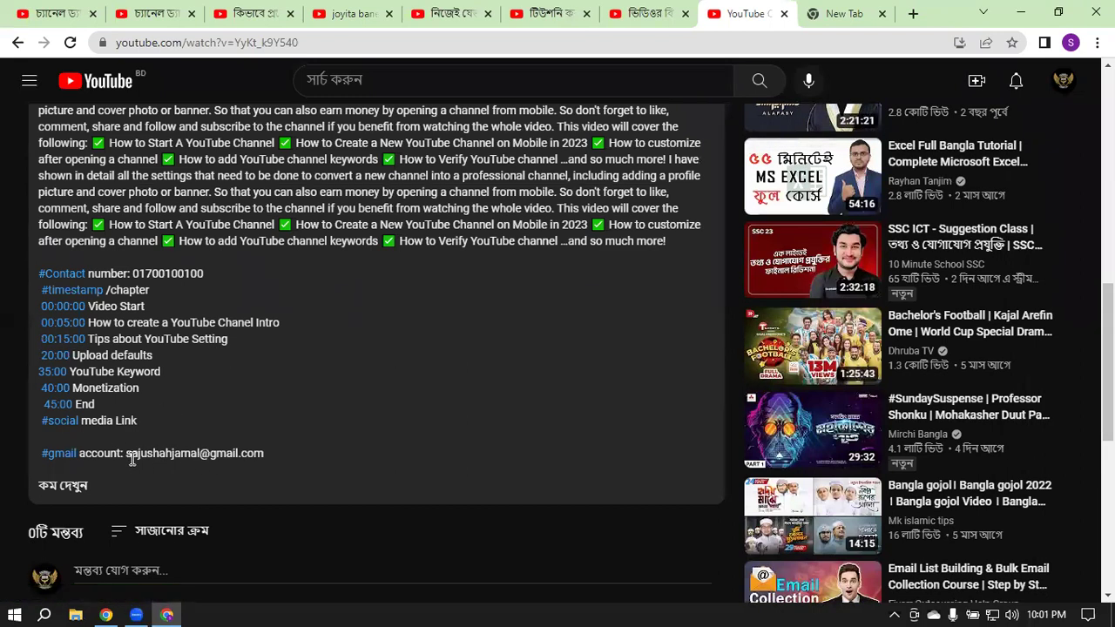
pyautogui.moveTo(128, 451); pyautogui.dragTo(274, 452)
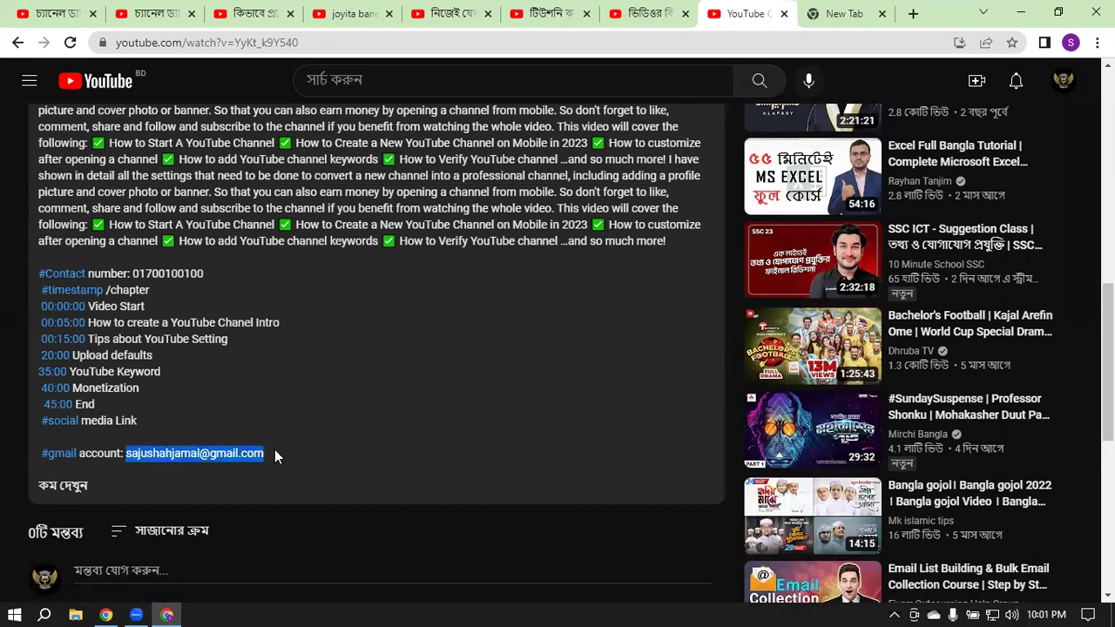
pyautogui.click(152, 433)
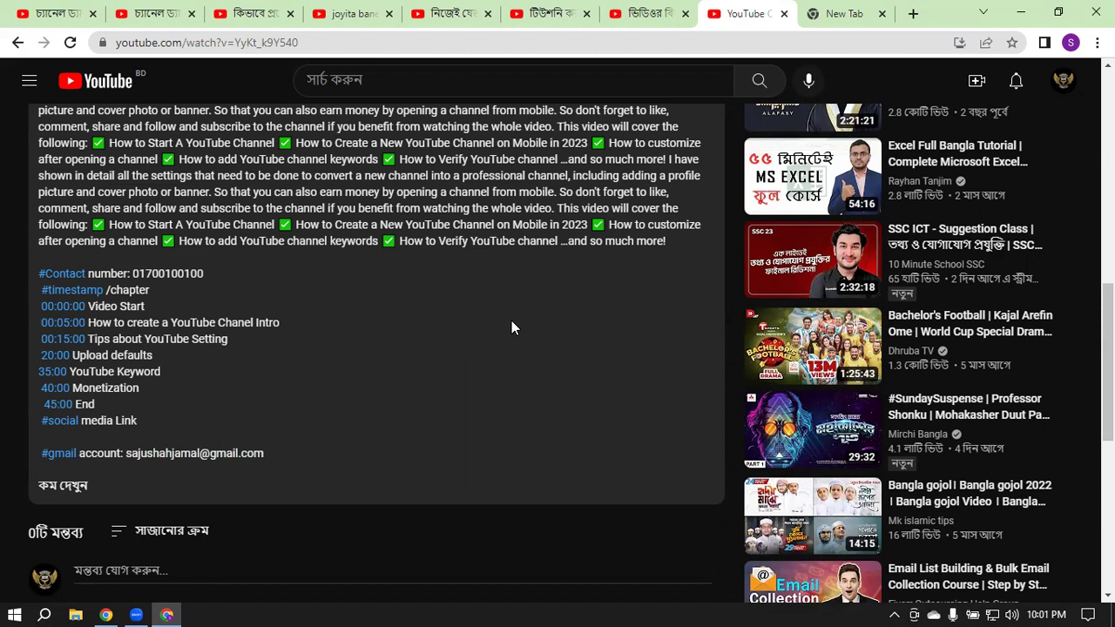
# Step: Reload the published video's watch page and pause its playback
pyautogui.scroll(3, 511, 321)
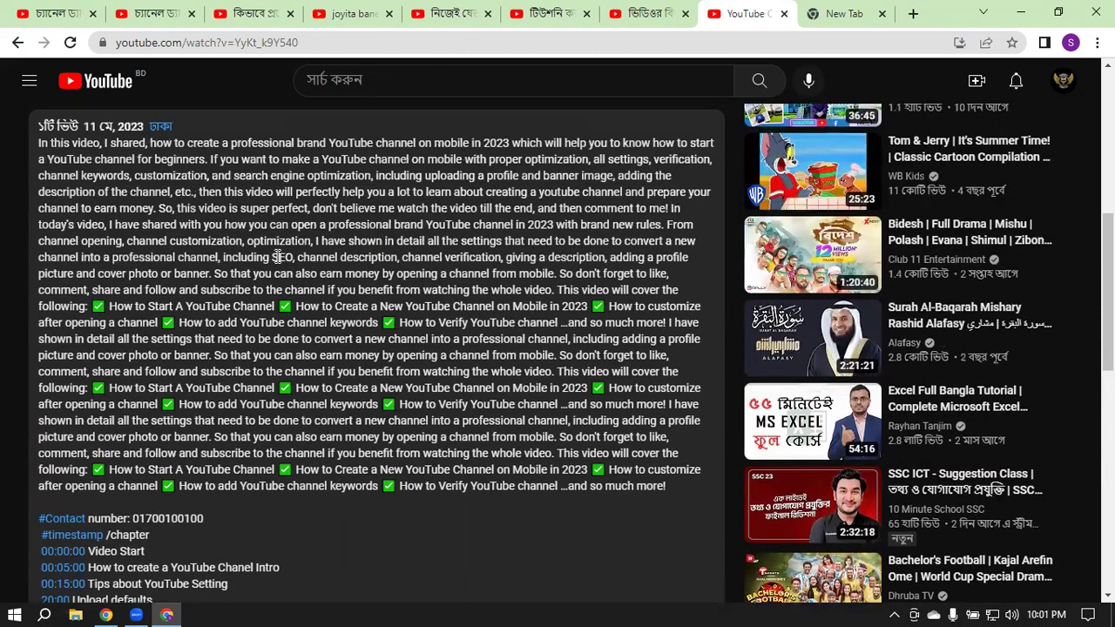
pyautogui.click(70, 41)
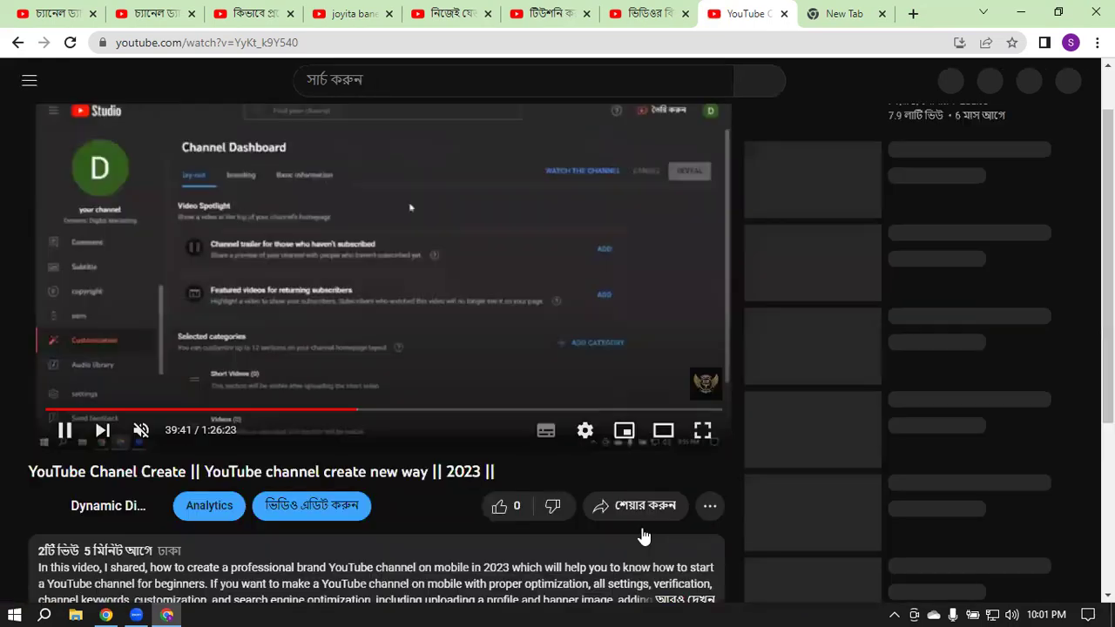
pyautogui.click(478, 254)
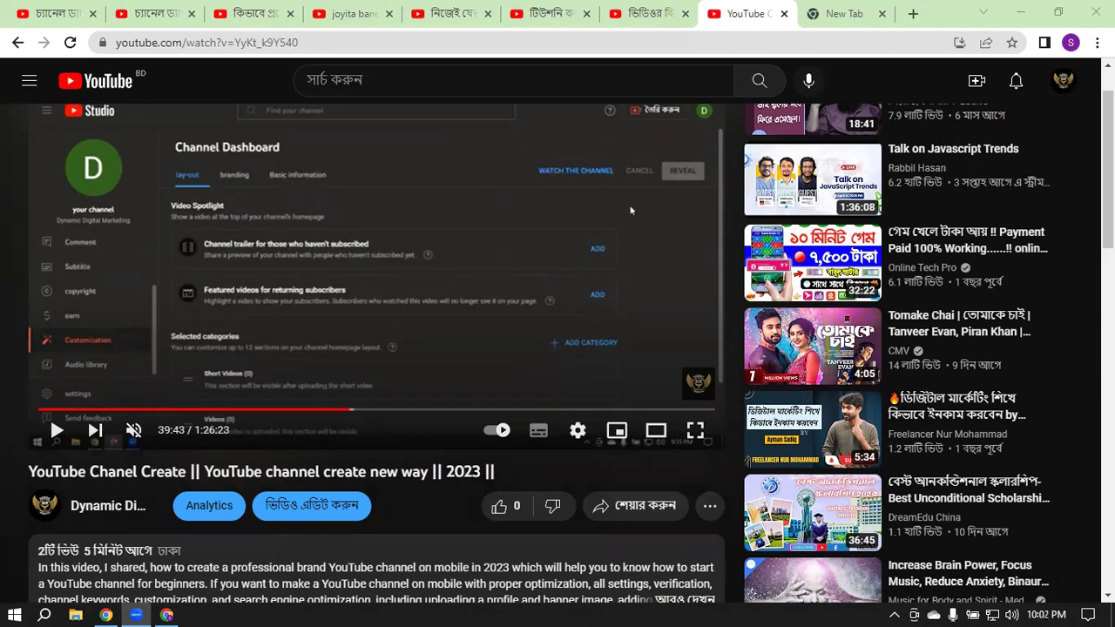
# Step: Open the channel analytics overview in YouTube Studio and examine the 28-day metrics, realtime card and latest content card
pyautogui.click(52, 13)
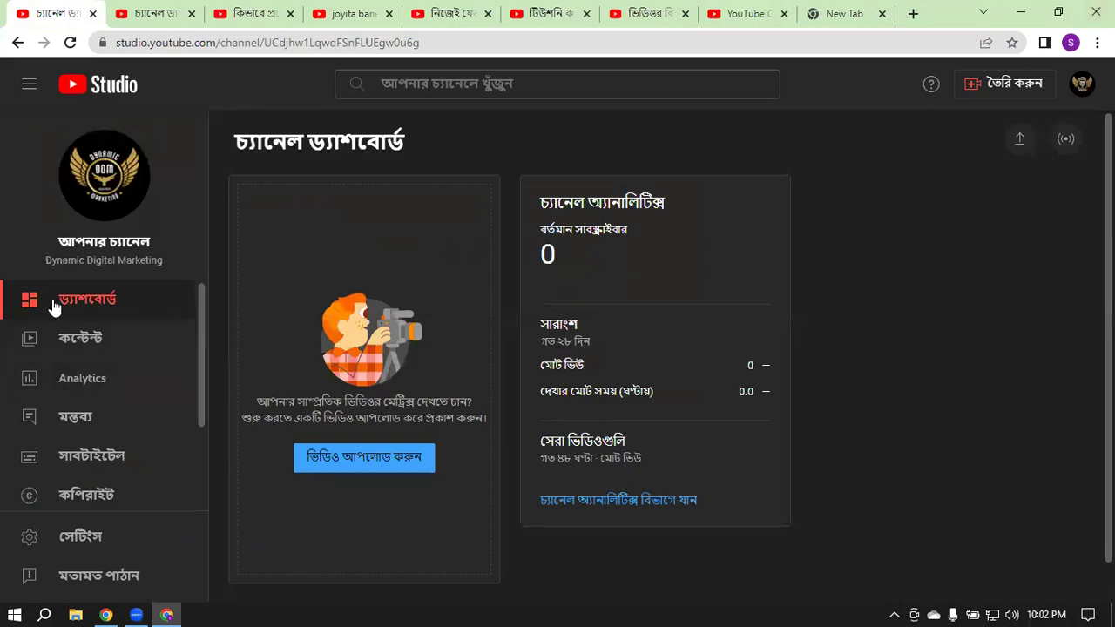
pyautogui.click(77, 389)
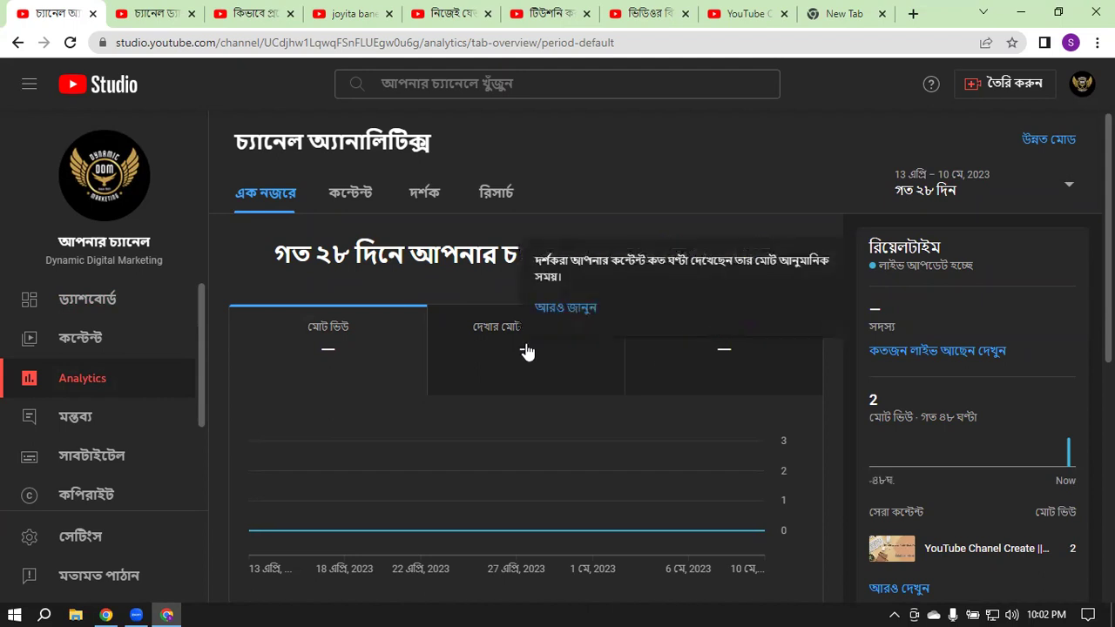
pyautogui.scroll(-1, 723, 417)
pyautogui.scroll(-5, 723, 416)
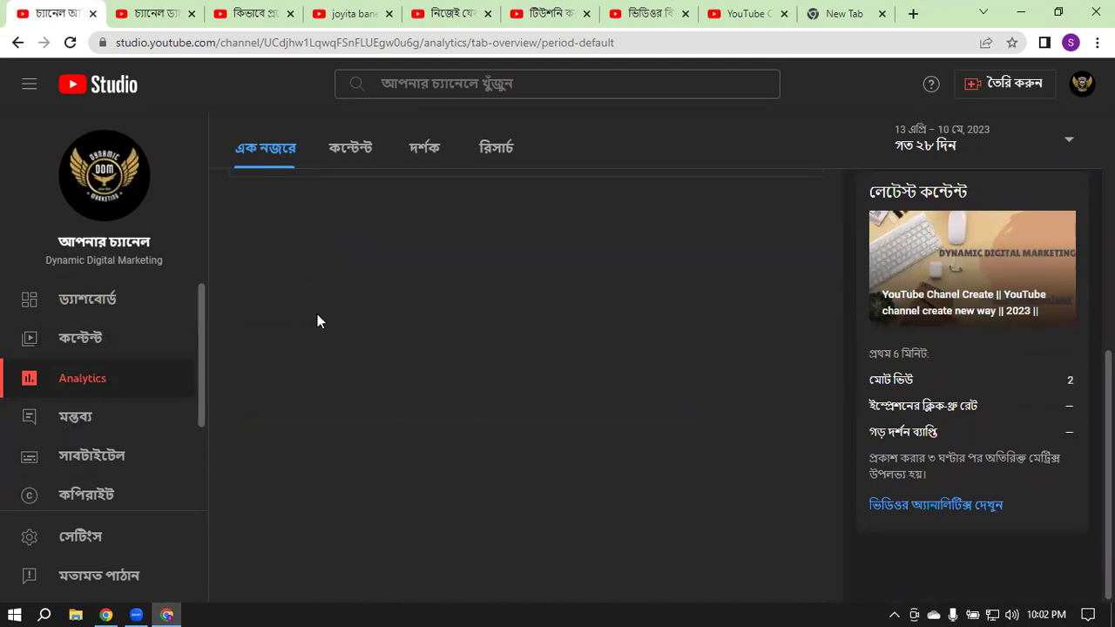
pyautogui.scroll(6, 240, 392)
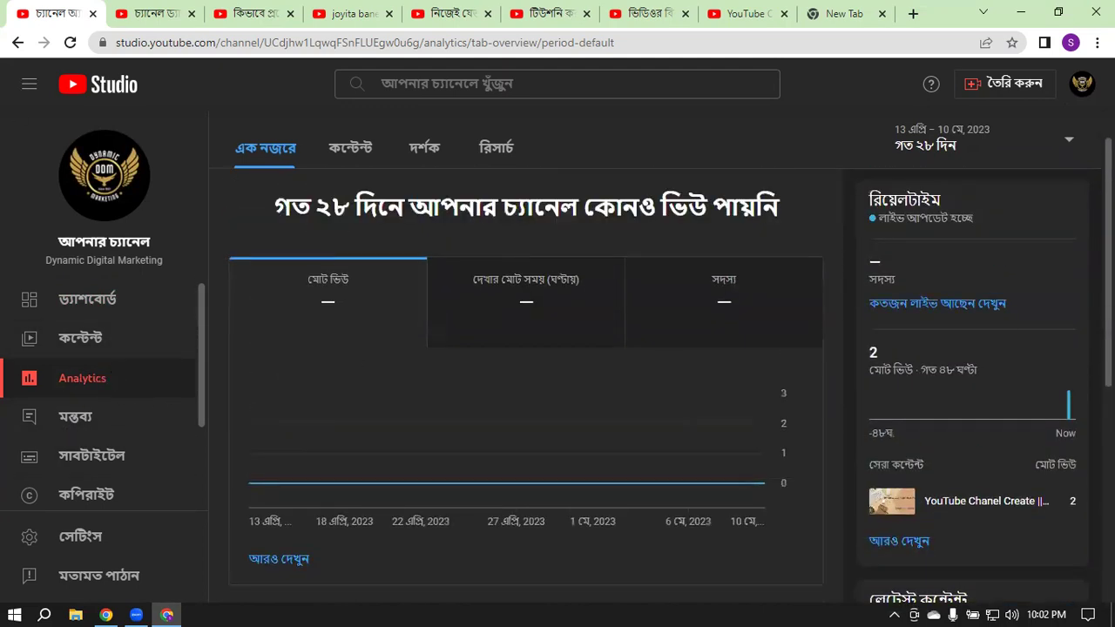
# Step: Switch to the other Chrome window and close its three Facebook tabs and the Canva tab
pyautogui.click(1020, 12)
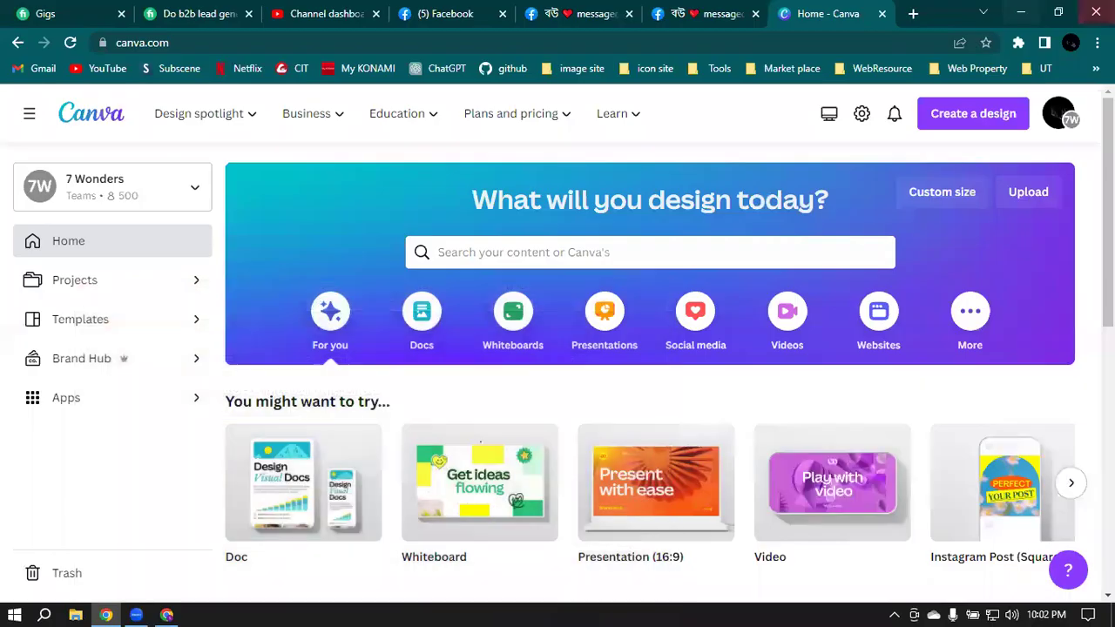
pyautogui.click(501, 13)
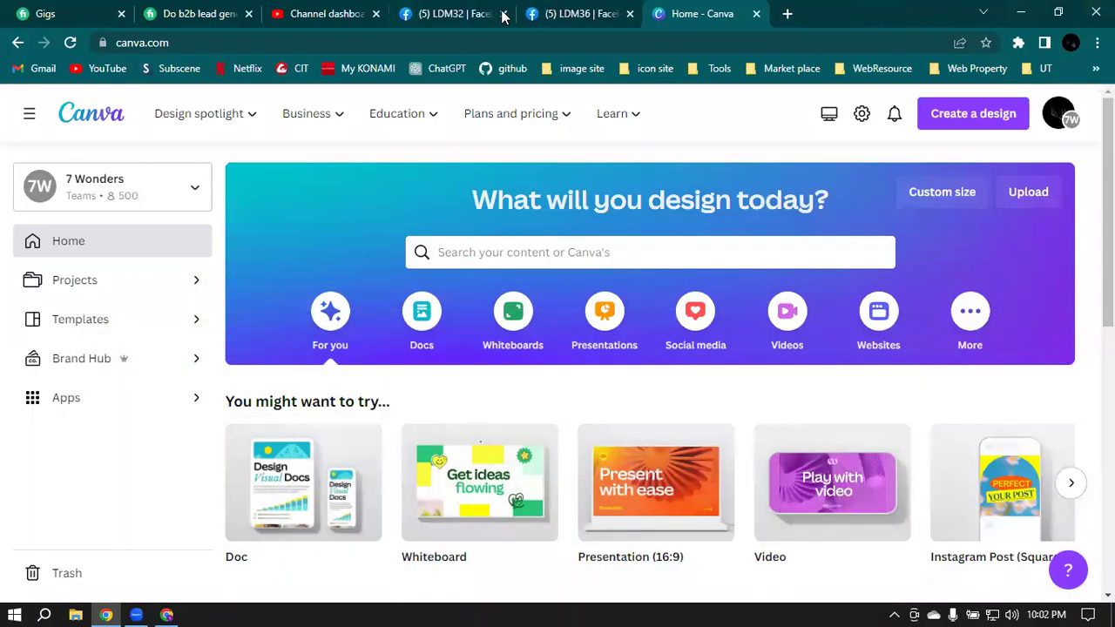
pyautogui.click(502, 13)
pyautogui.click(503, 13)
pyautogui.click(503, 14)
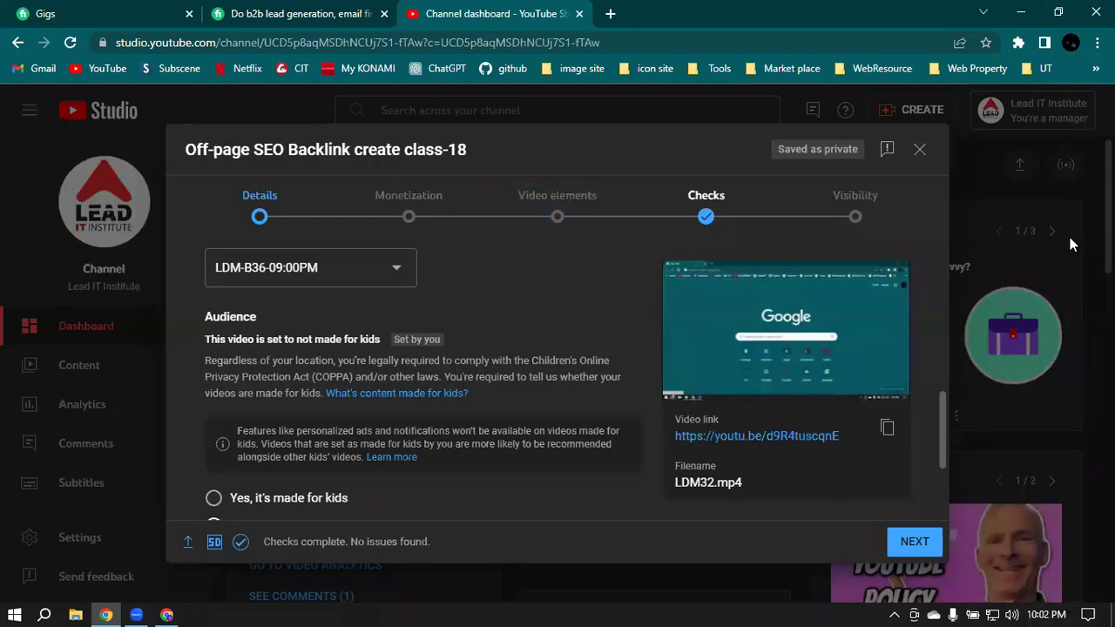
# Step: Upload 32.jpg from the Pictures folder as the thumbnail of the "Off-page SEO Backlink create class-18" video
pyautogui.scroll(1, 673, 325)
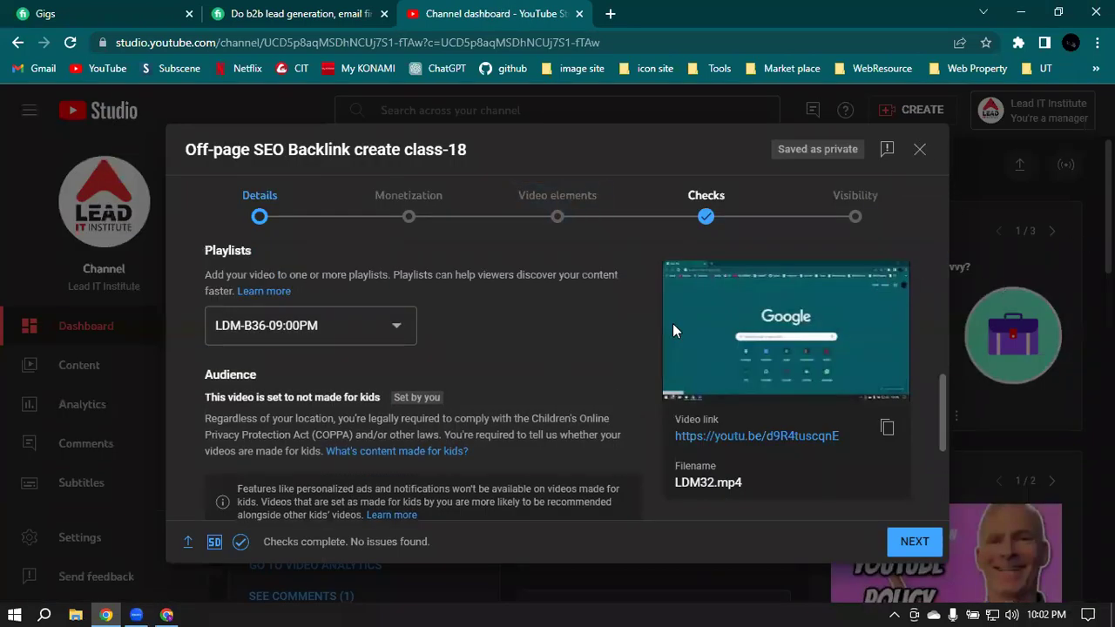
pyautogui.scroll(5, 674, 325)
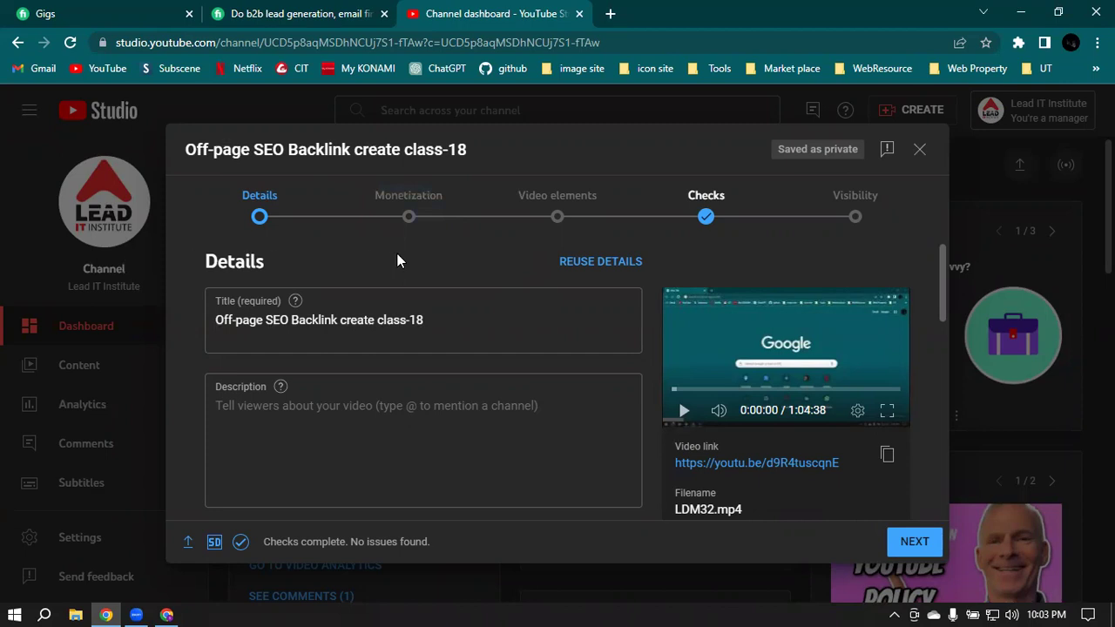
pyautogui.scroll(-2, 397, 261)
pyautogui.scroll(1, 392, 270)
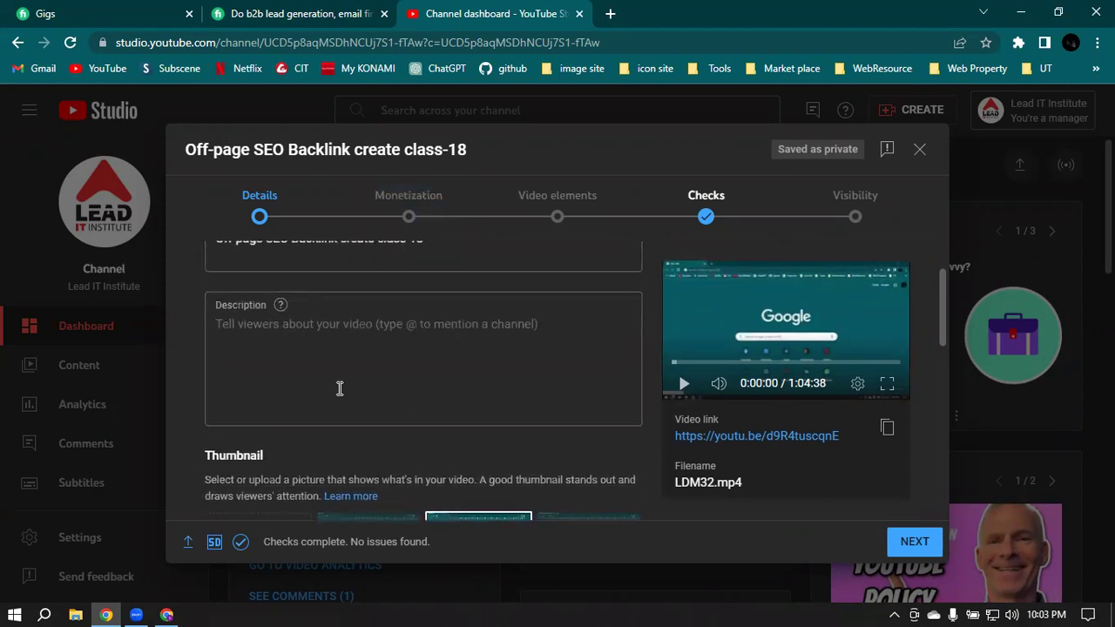
pyautogui.scroll(-2, 340, 388)
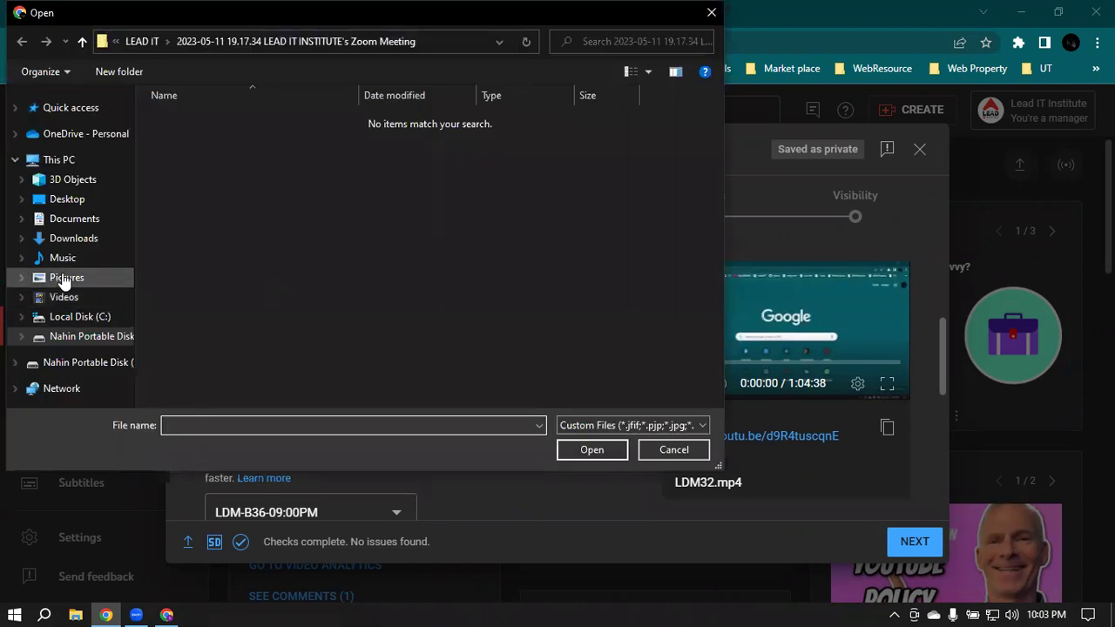
pyautogui.click(64, 279)
pyautogui.click(386, 250)
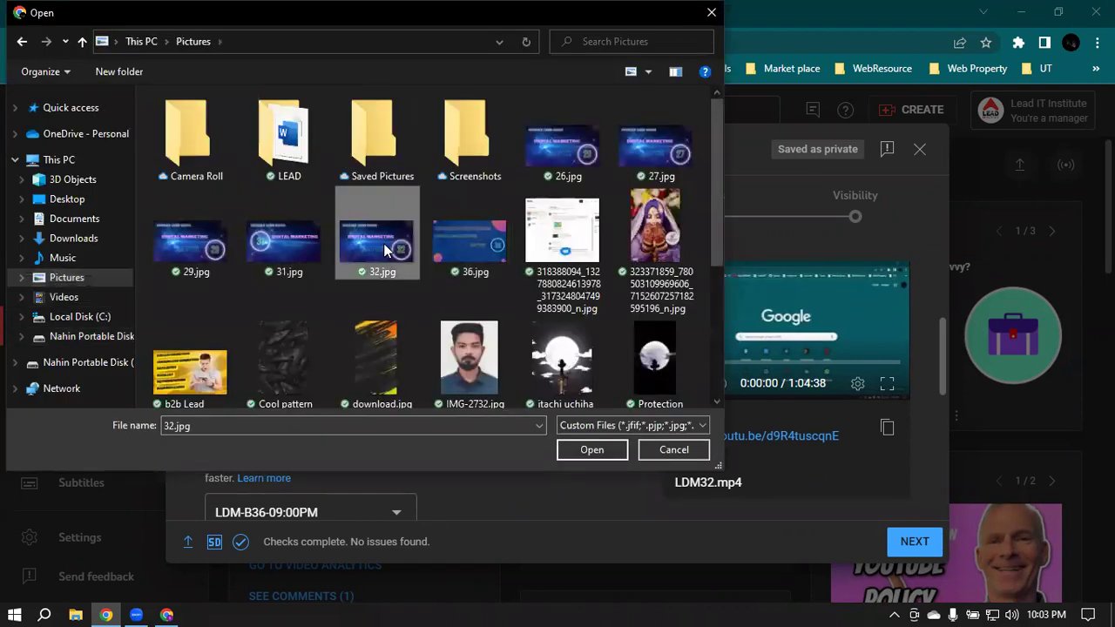
pyautogui.click(592, 453)
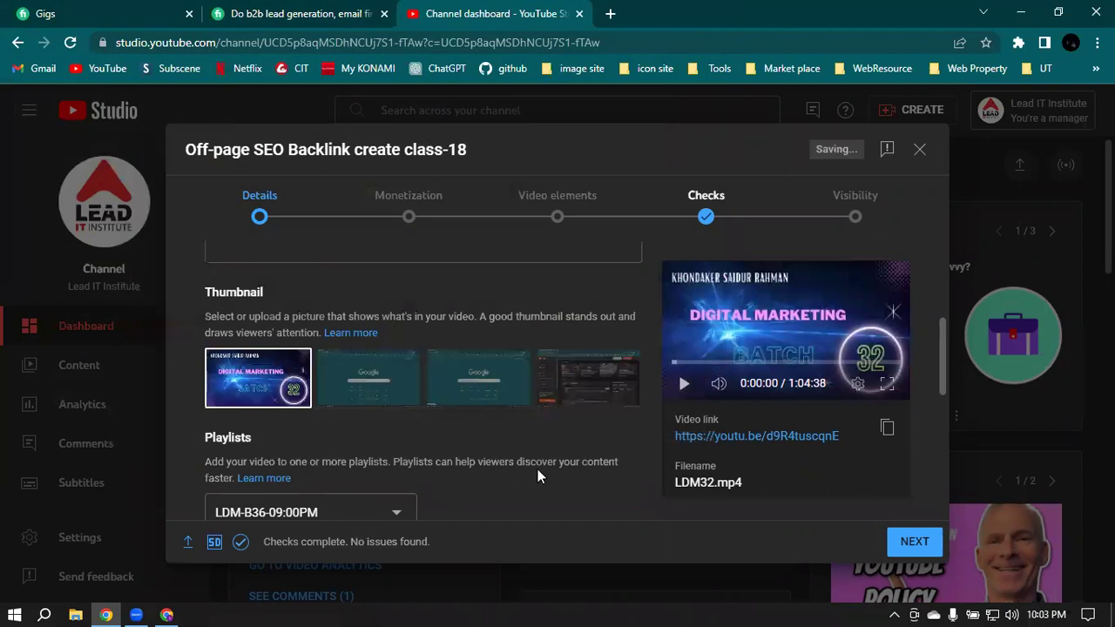
# Step: Change the video's playlist selection from LDM-B36-09:00PM to LDM-B32-07:00PM
pyautogui.scroll(-2, 537, 469)
pyautogui.scroll(-1, 778, 454)
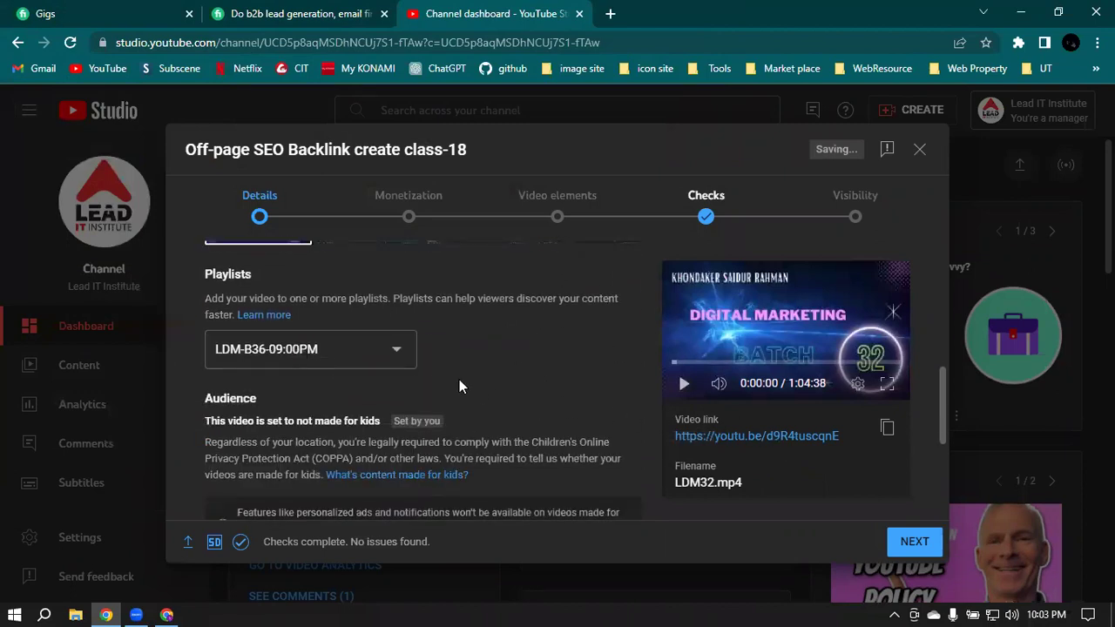
pyautogui.click(363, 349)
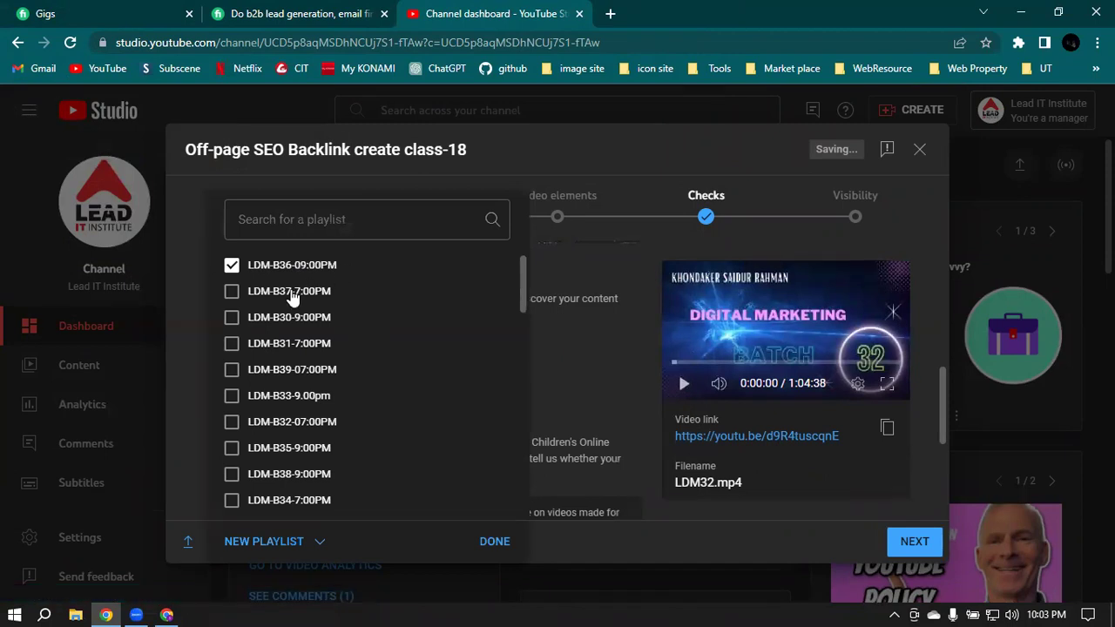
pyautogui.click(232, 423)
pyautogui.click(233, 266)
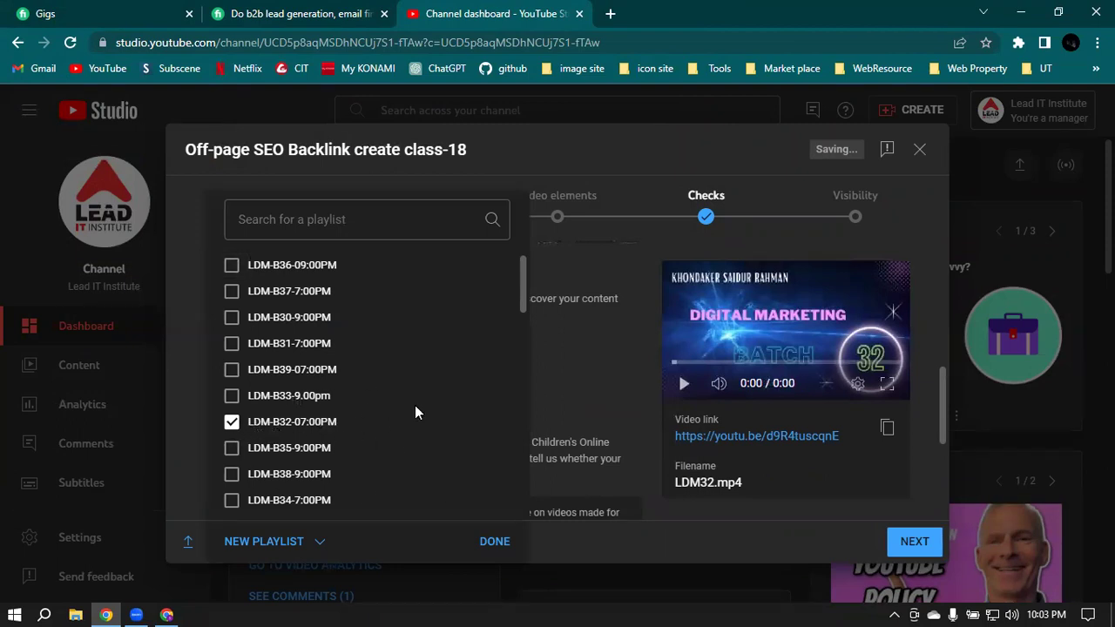
pyautogui.scroll(-2, 427, 382)
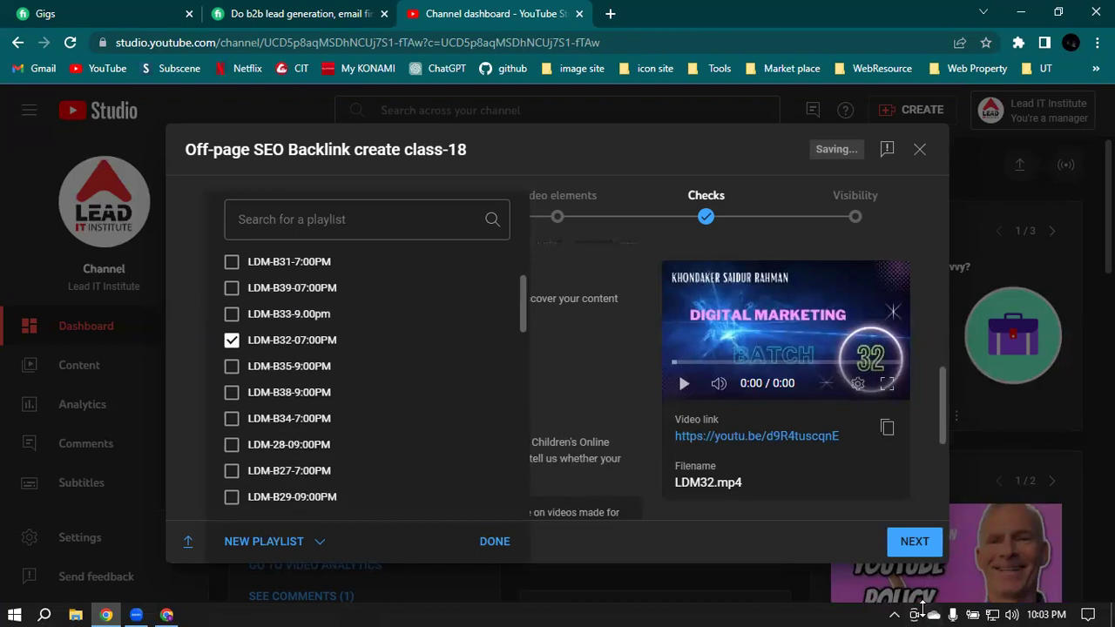
pyautogui.scroll(2, 353, 334)
pyautogui.scroll(-3, 350, 333)
pyautogui.scroll(3, 366, 338)
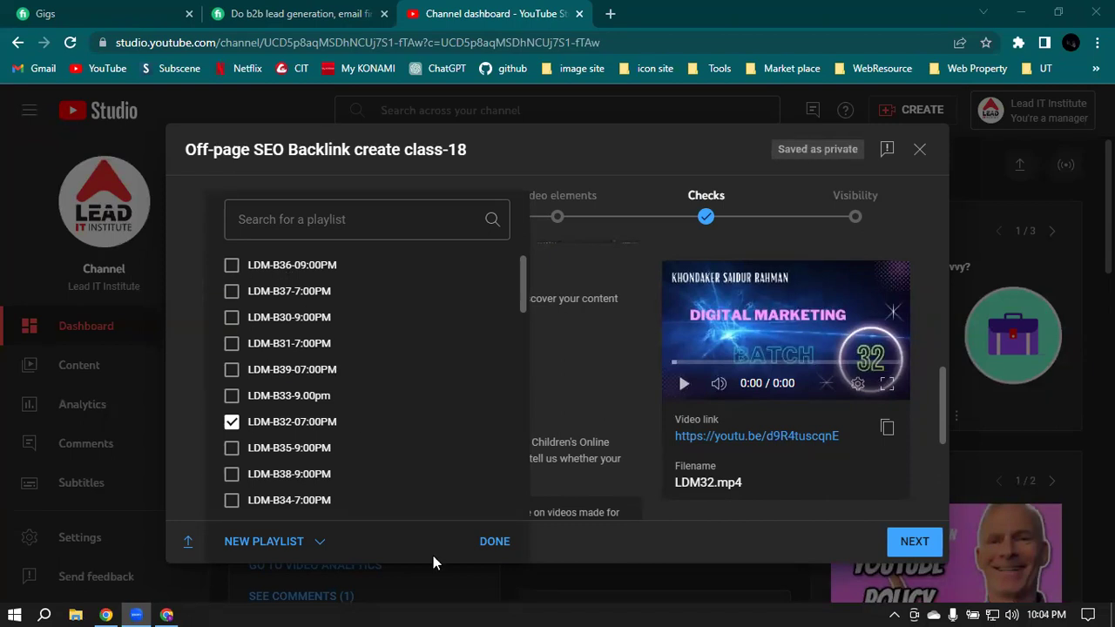
pyautogui.click(494, 541)
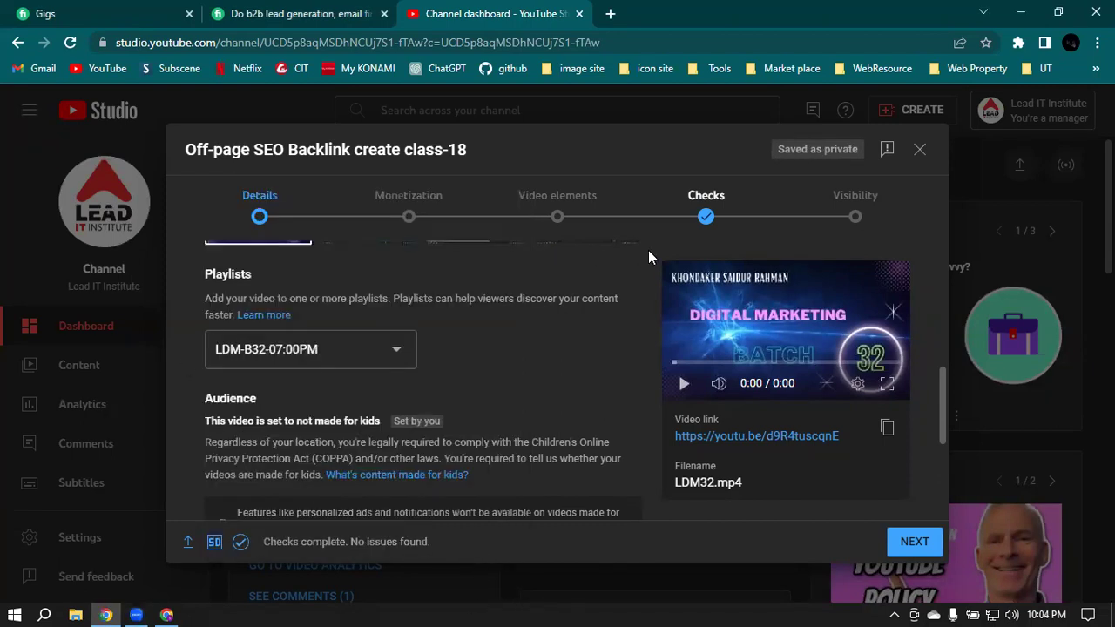
# Step: Turn monetization on for the video, keep all ad types and locations enabled, and continue to Ad suitability
pyautogui.click(914, 542)
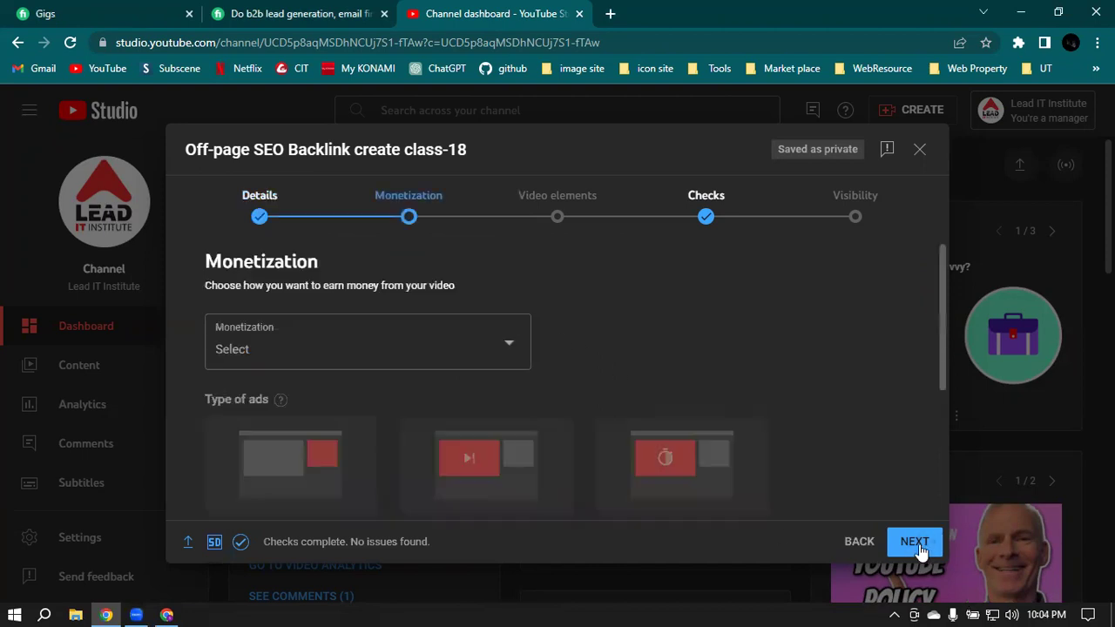
pyautogui.click(255, 340)
pyautogui.click(232, 339)
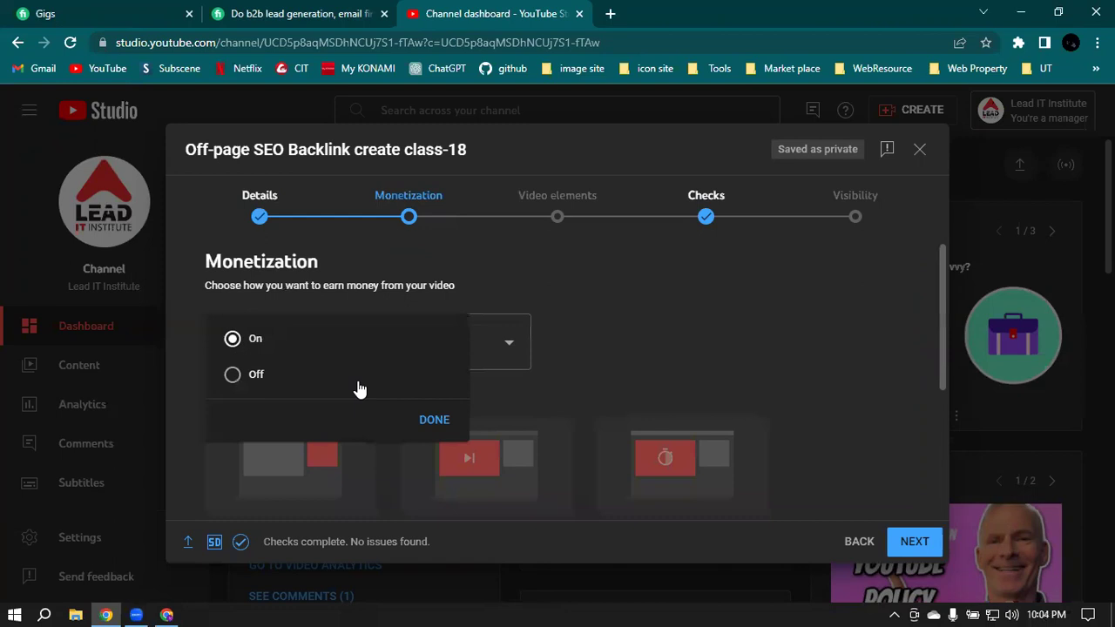
pyautogui.click(433, 425)
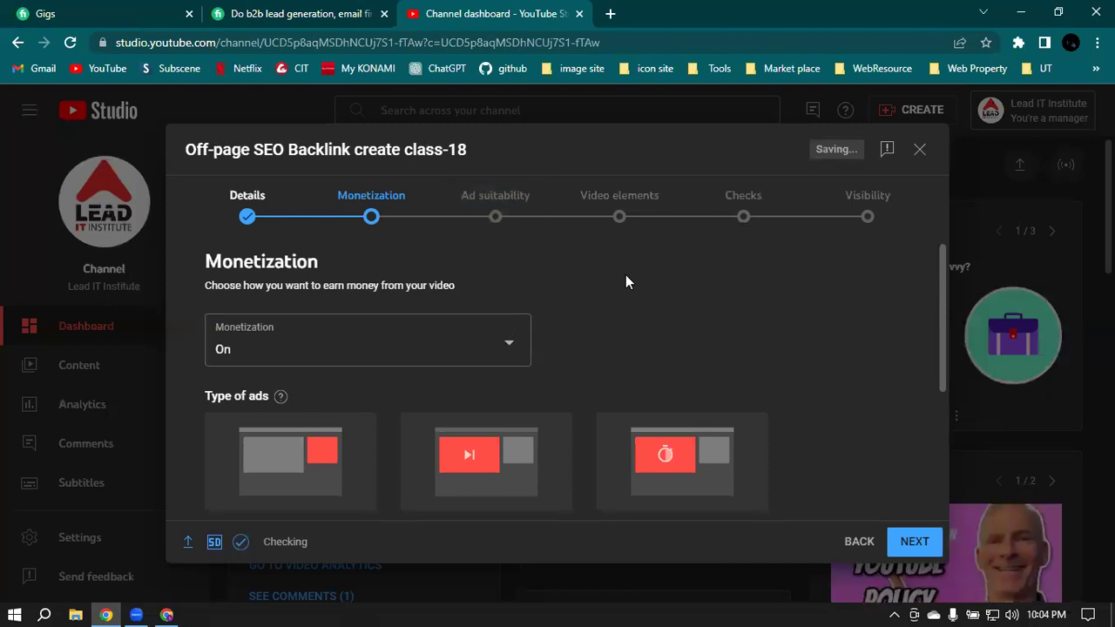
pyautogui.scroll(-3, 636, 306)
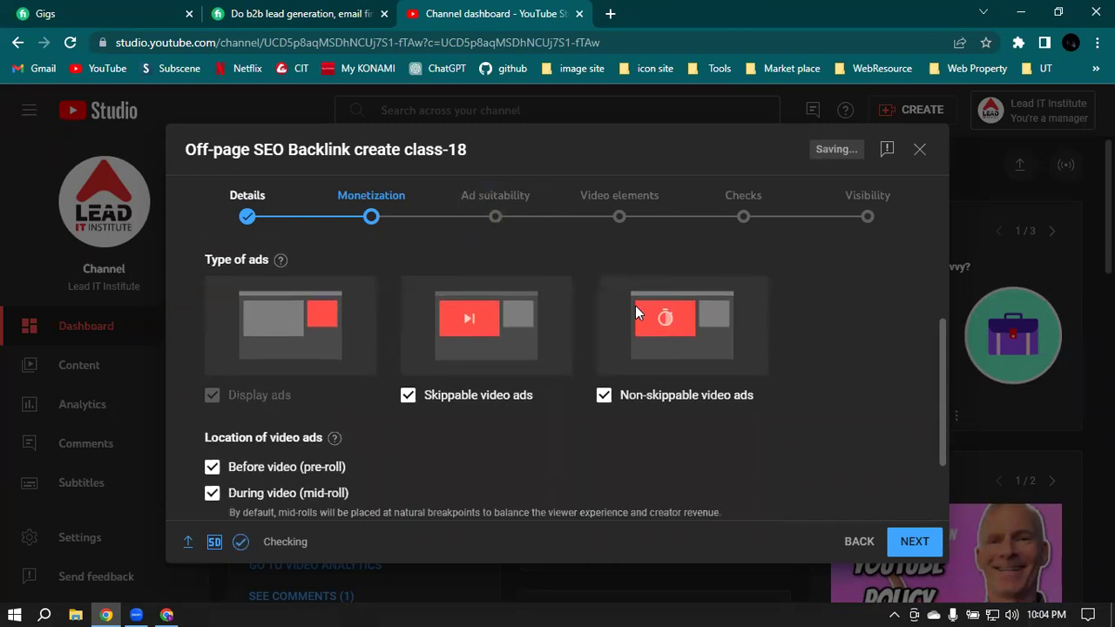
pyautogui.click(914, 542)
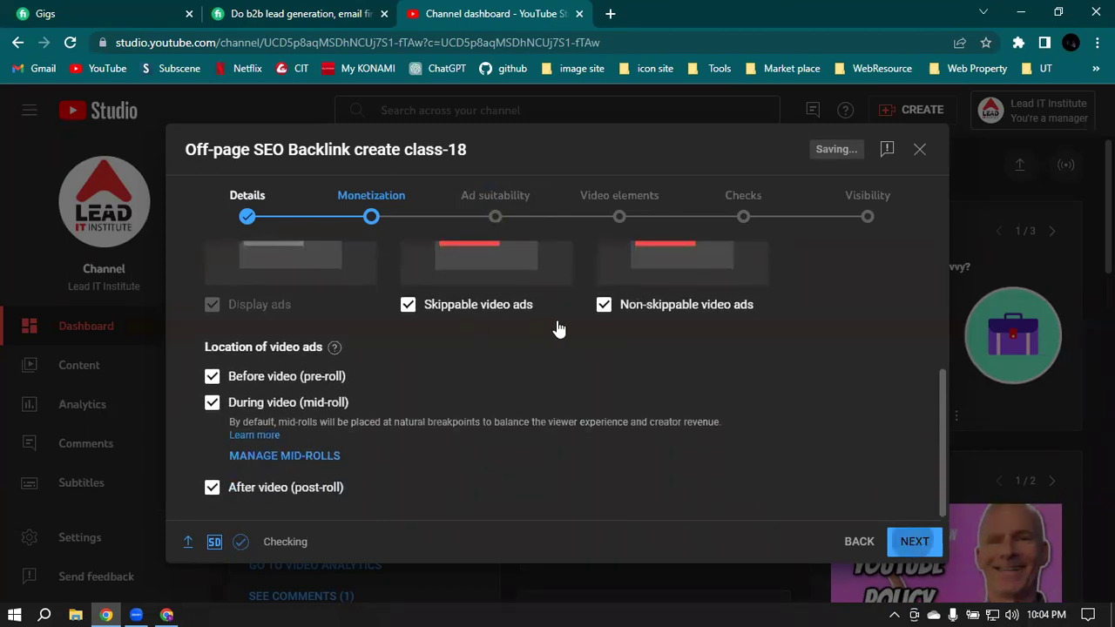
# Step: Examine the Ad suitability content categories from Inappropriate language through Controversial issues and the None of the above option
pyautogui.scroll(-12, 519, 319)
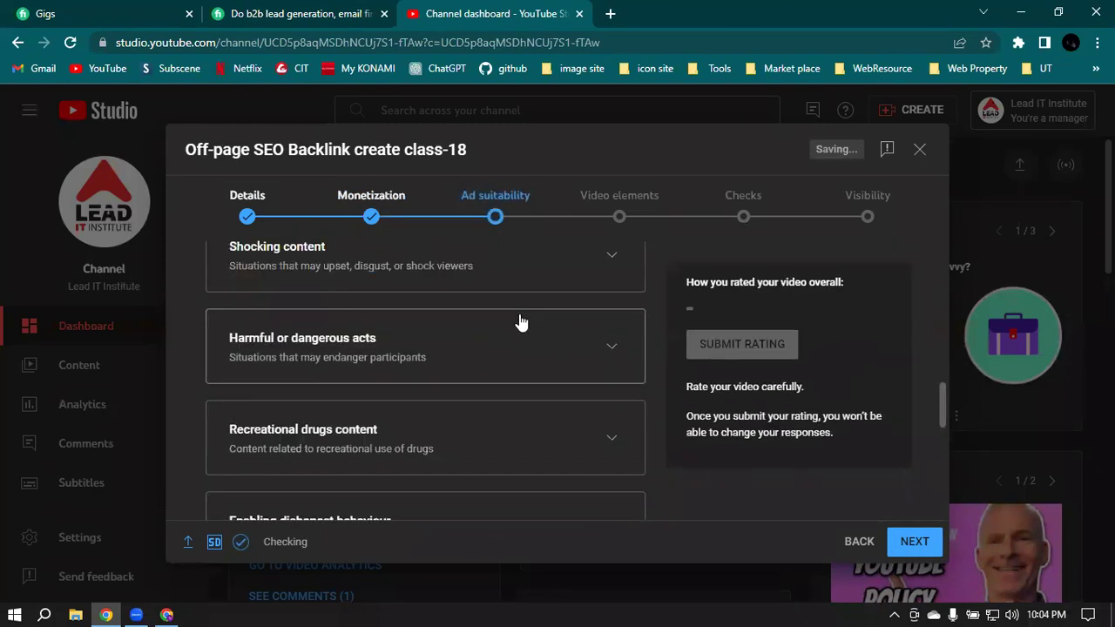
pyautogui.scroll(12, 372, 335)
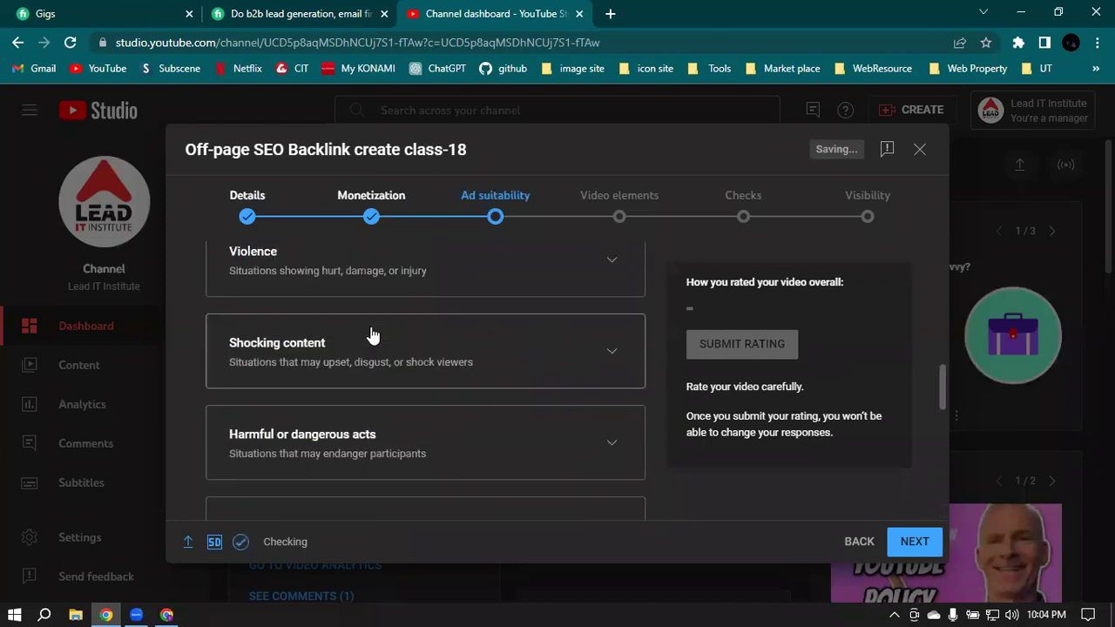
pyautogui.scroll(-3, 209, 323)
pyautogui.scroll(1, 319, 319)
pyautogui.scroll(-2, 312, 370)
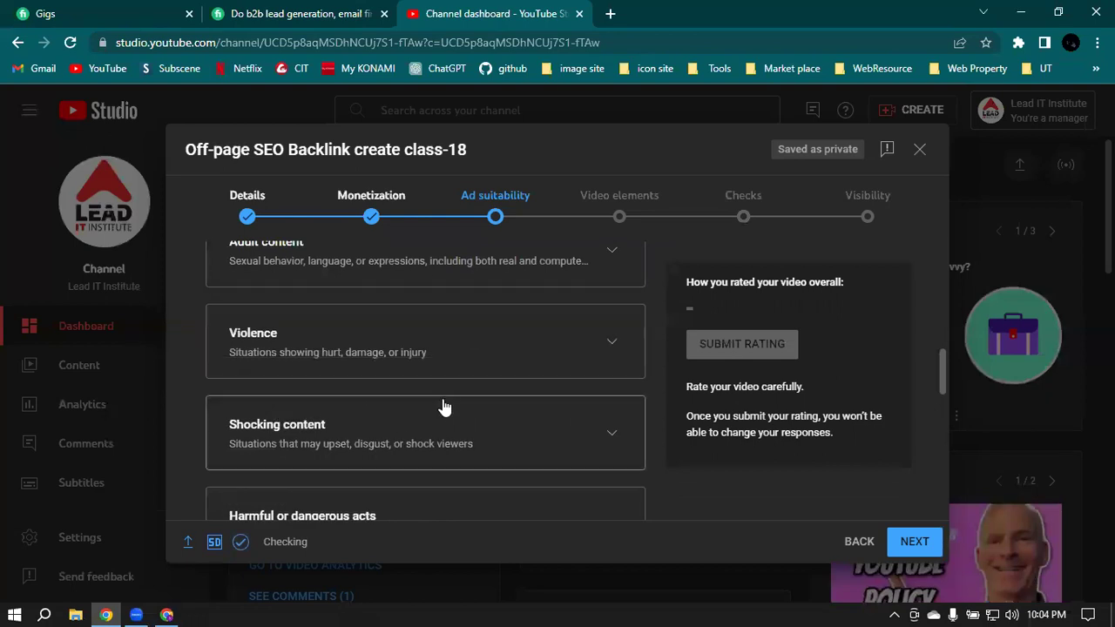
pyautogui.scroll(-2, 442, 406)
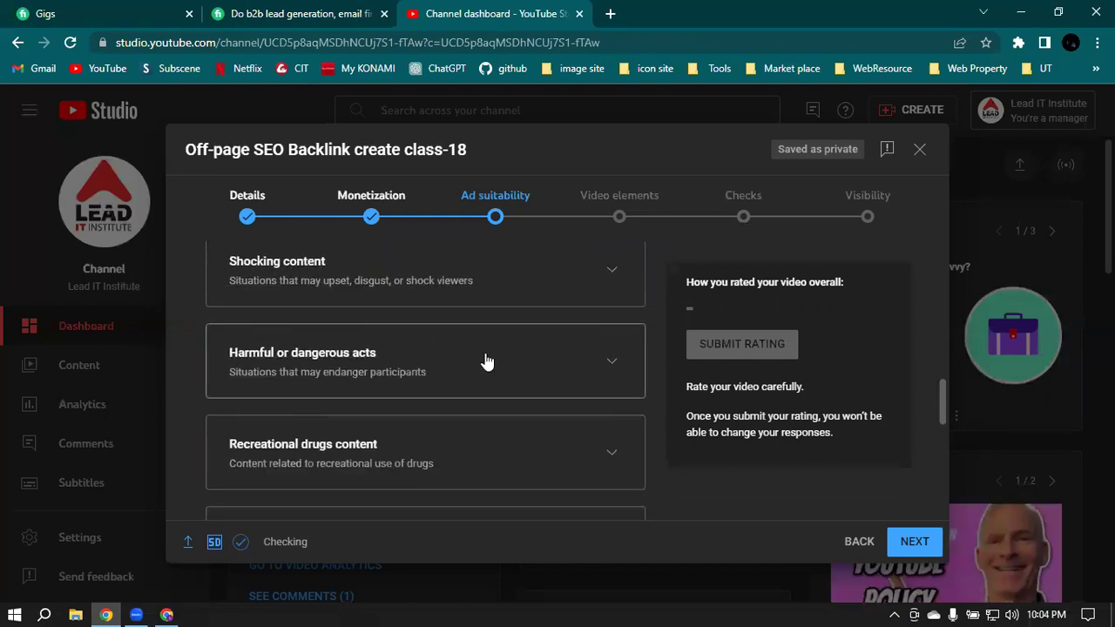
pyautogui.scroll(-1, 485, 361)
pyautogui.scroll(-4, 470, 339)
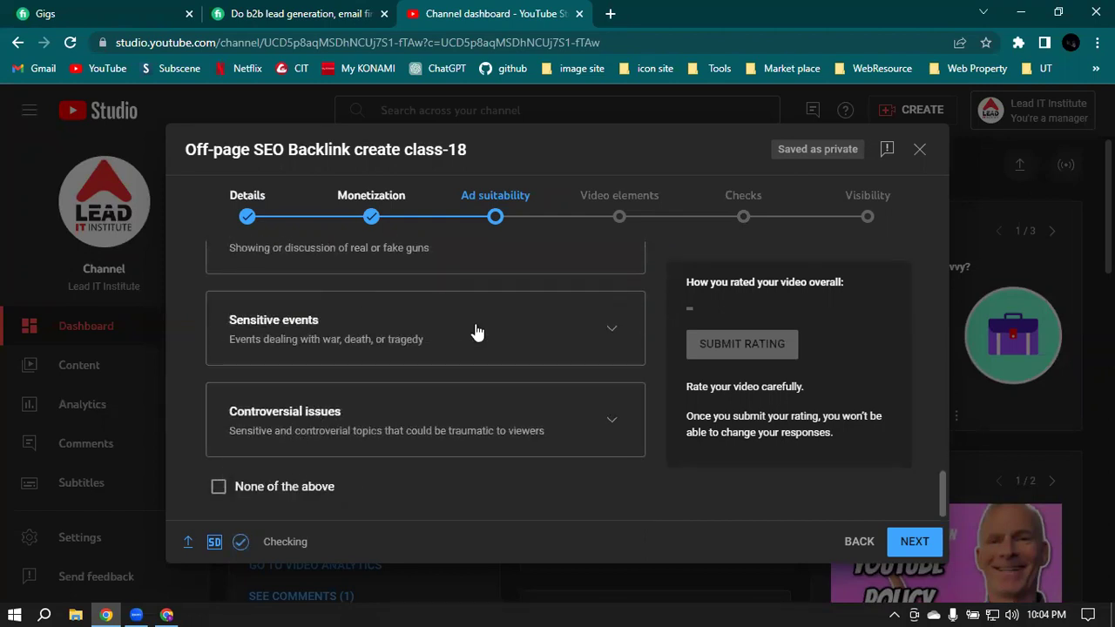
pyautogui.scroll(2, 346, 323)
pyautogui.scroll(6, 441, 301)
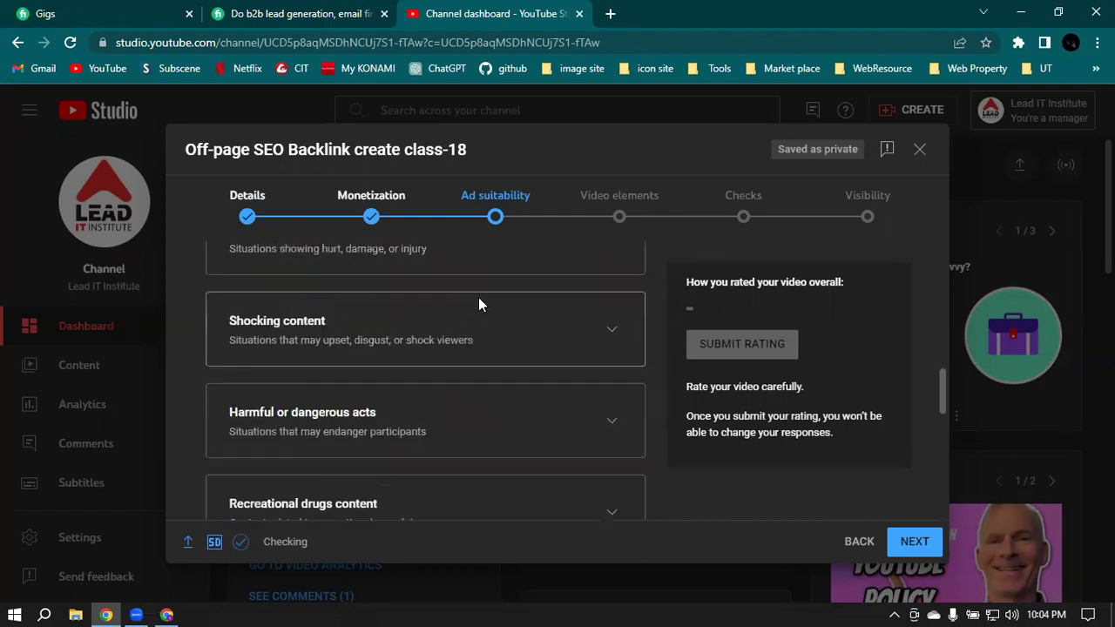
pyautogui.scroll(2, 505, 349)
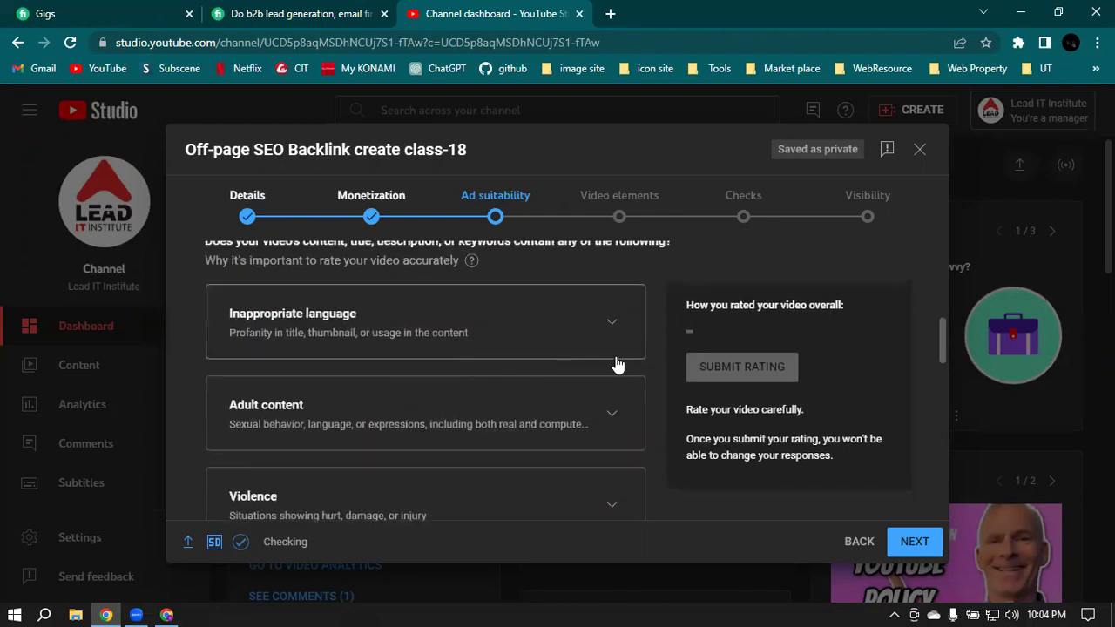
pyautogui.scroll(-5, 618, 366)
pyautogui.scroll(-2, 644, 367)
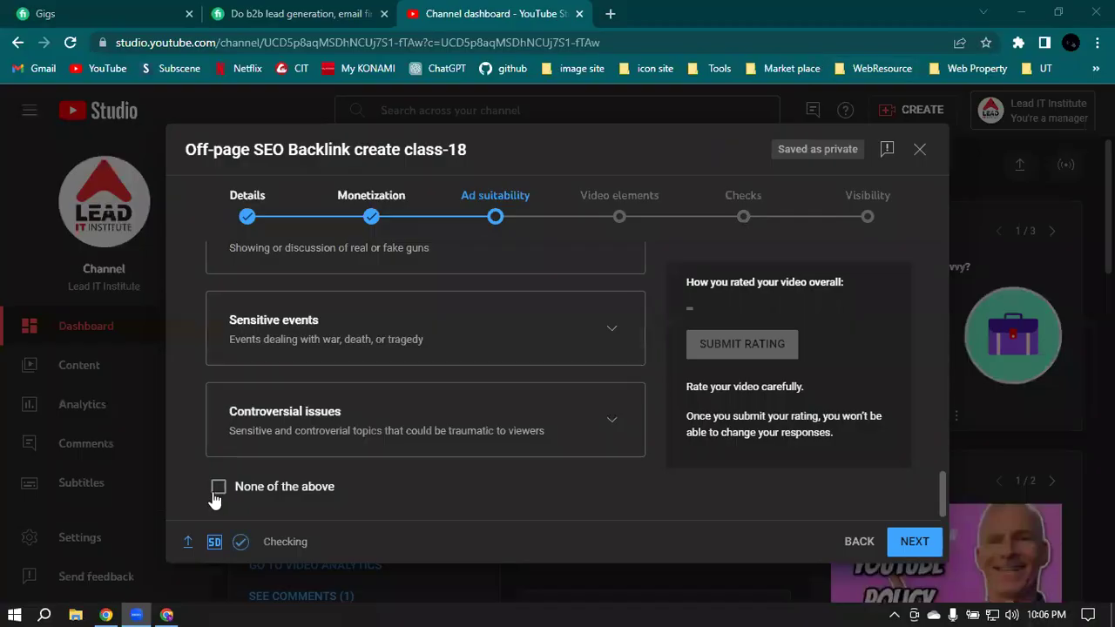
# Step: Rate the video's ad suitability as None of the above and submit the rating
pyautogui.scroll(5, 426, 366)
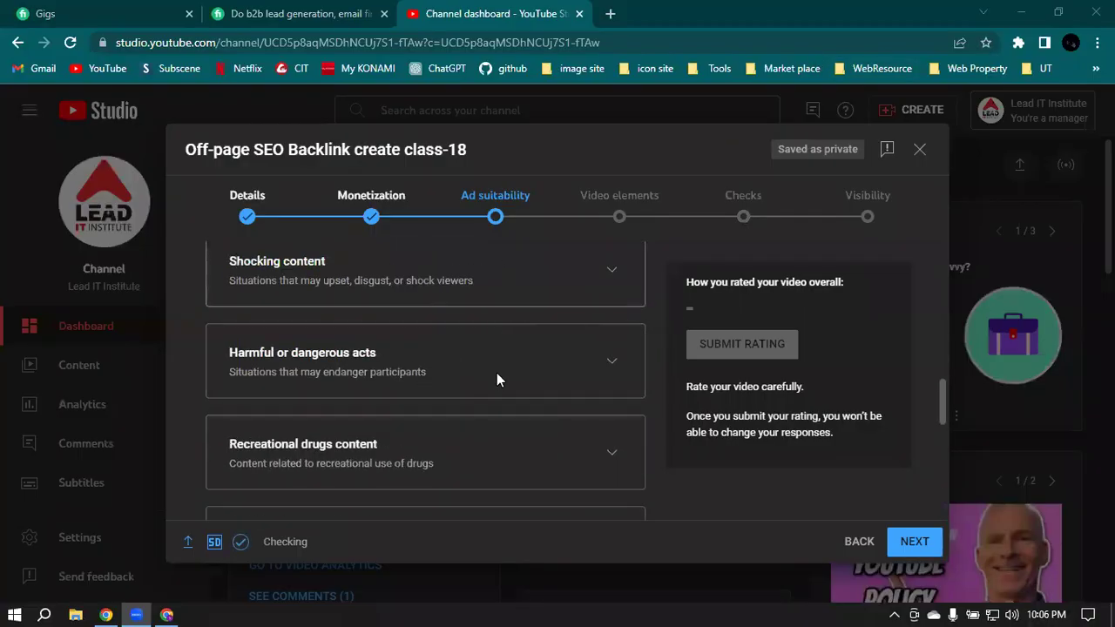
pyautogui.scroll(-4, 470, 410)
pyautogui.scroll(-1, 316, 433)
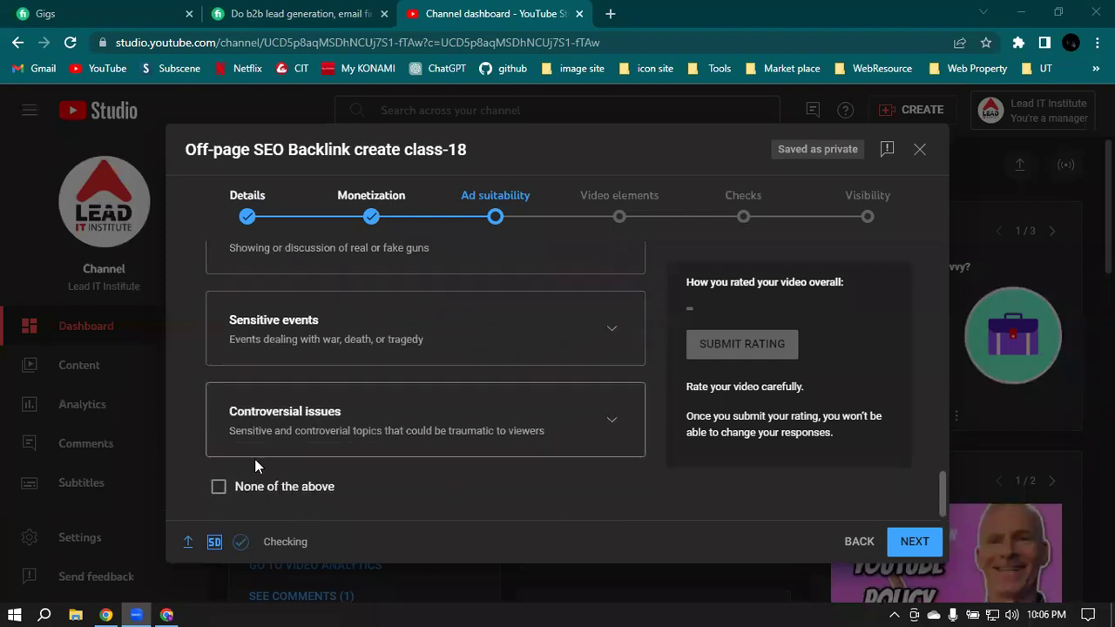
pyautogui.click(219, 488)
pyautogui.scroll(4, 758, 445)
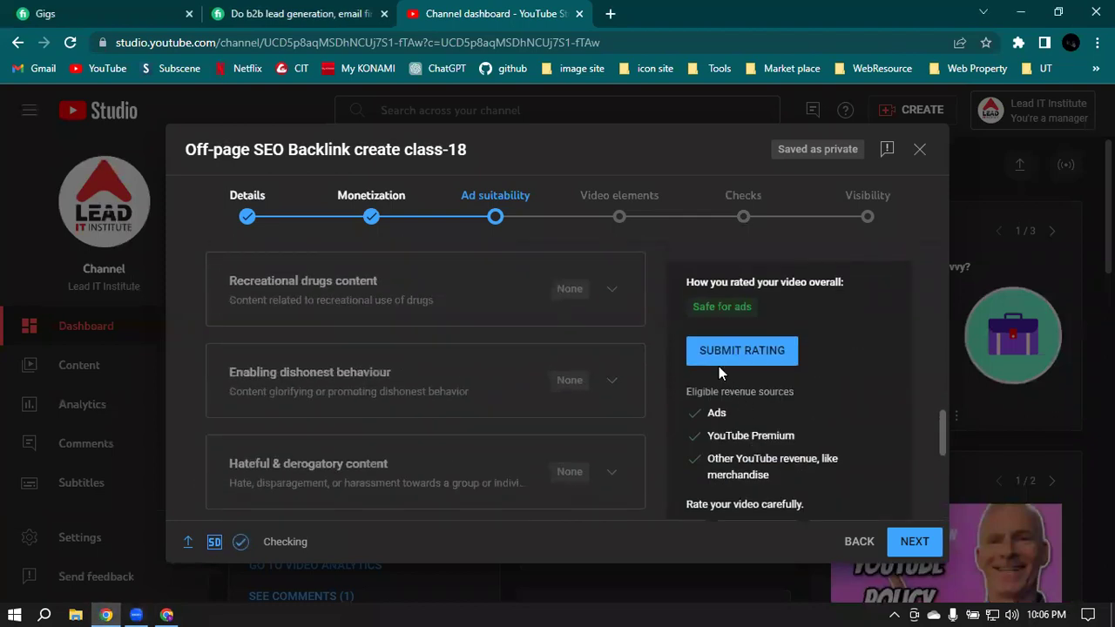
pyautogui.click(732, 353)
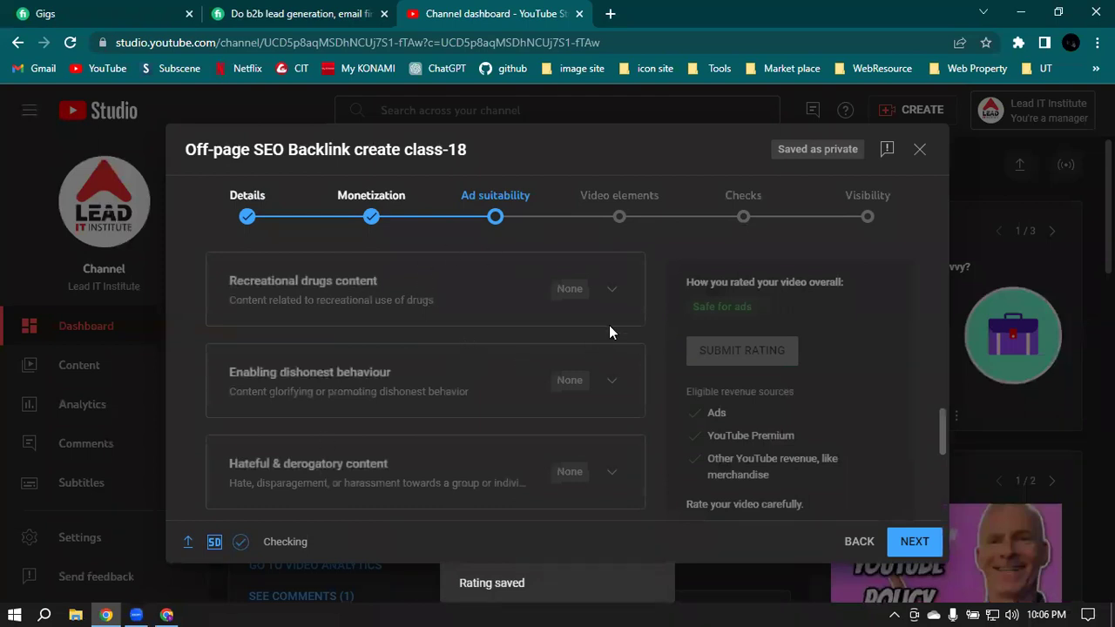
pyautogui.scroll(-1, 887, 521)
# Step: Skip the video elements and checks, set the video's visibility to Public, publish it, and close the confirmation
pyautogui.click(914, 542)
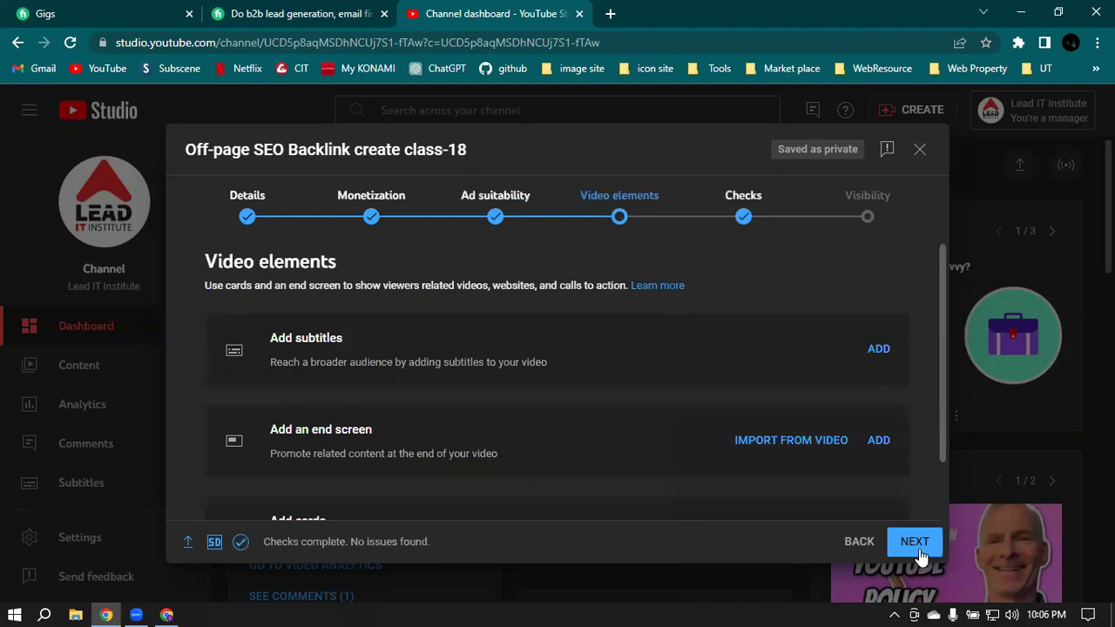
pyautogui.click(922, 554)
pyautogui.scroll(-1, 892, 505)
pyautogui.click(915, 542)
pyautogui.scroll(-2, 244, 343)
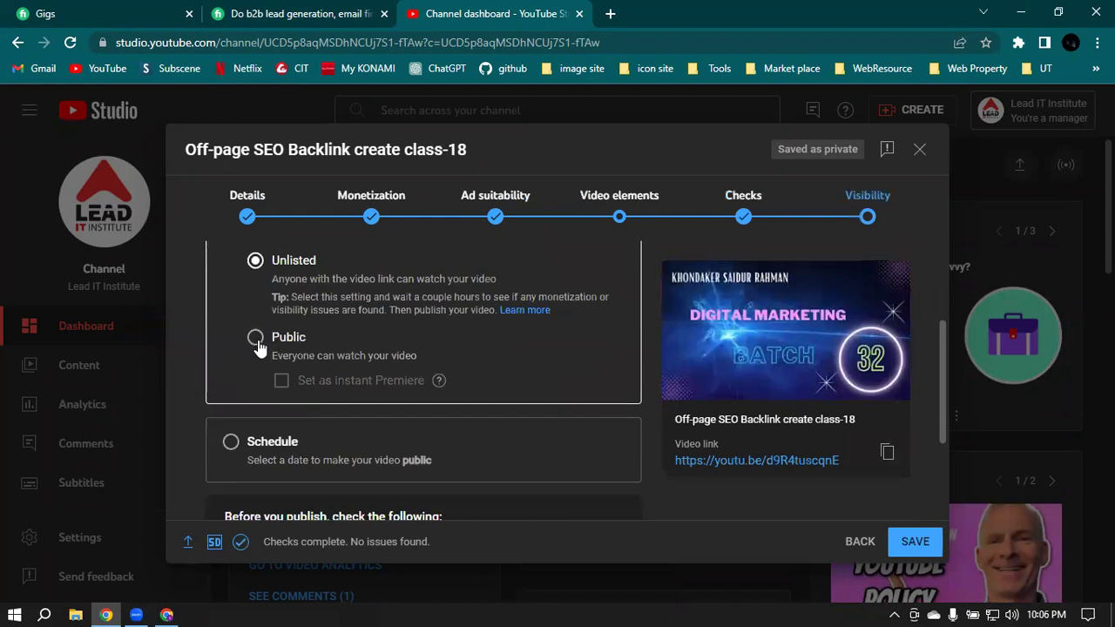
pyautogui.click(255, 339)
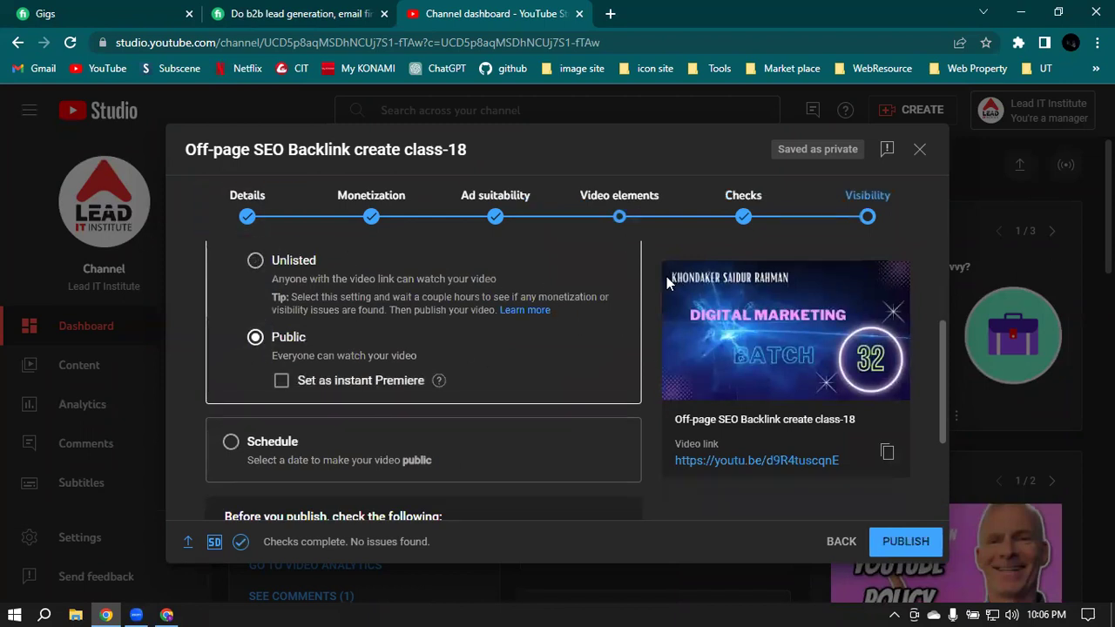
pyautogui.click(913, 541)
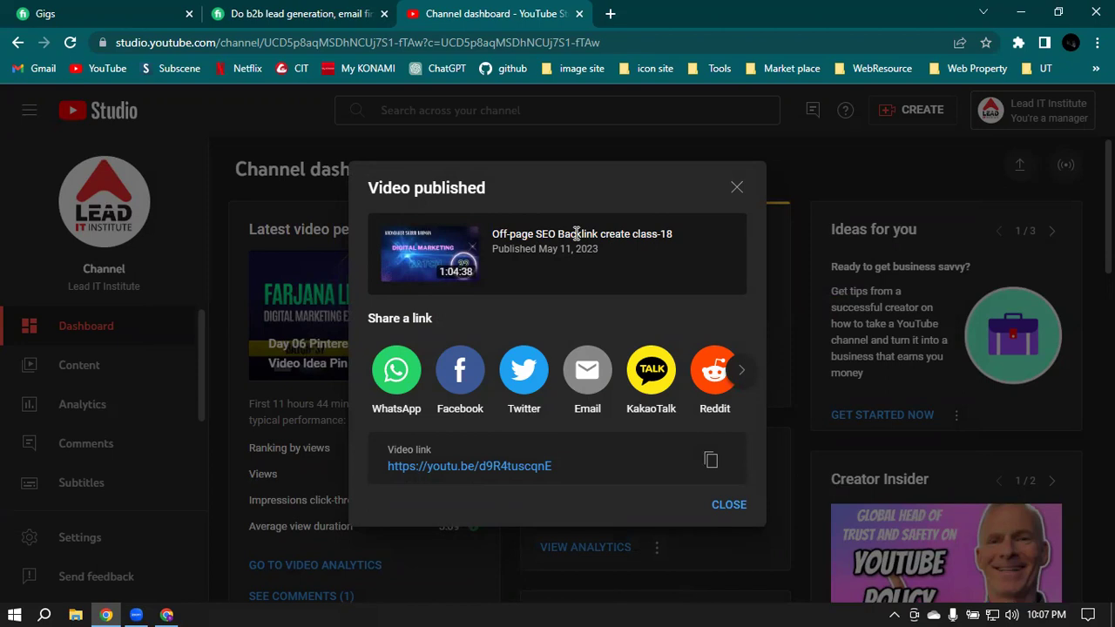
pyautogui.click(734, 506)
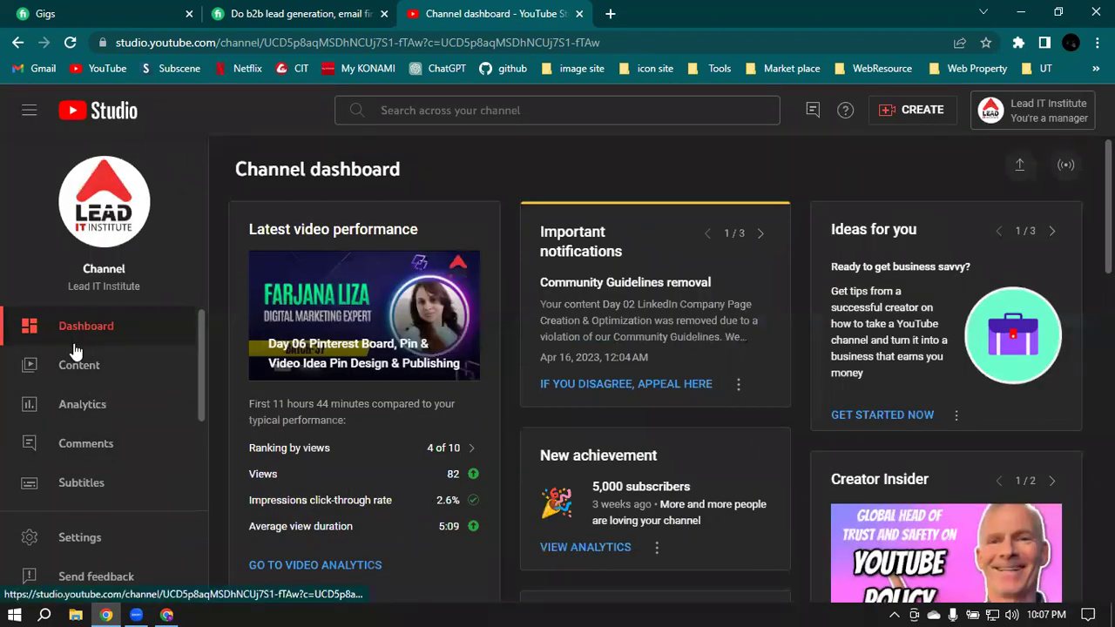
# Step: Open the channel analytics overview and examine the views summary and the top content for the last 28 days
pyautogui.click(78, 406)
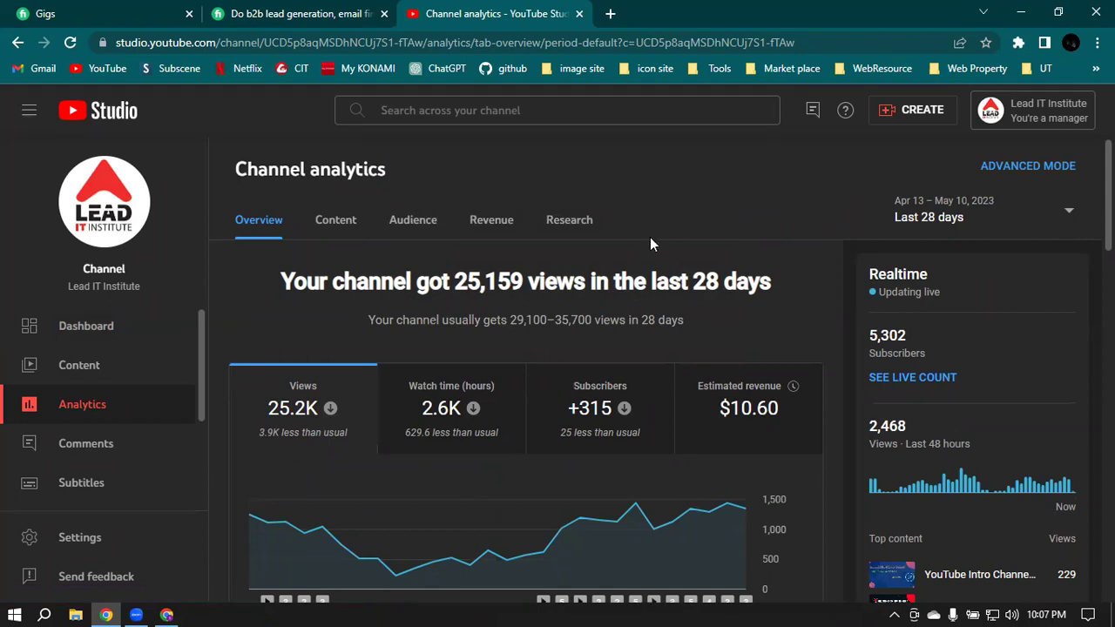
pyautogui.scroll(-1, 650, 245)
pyautogui.moveTo(624, 351)
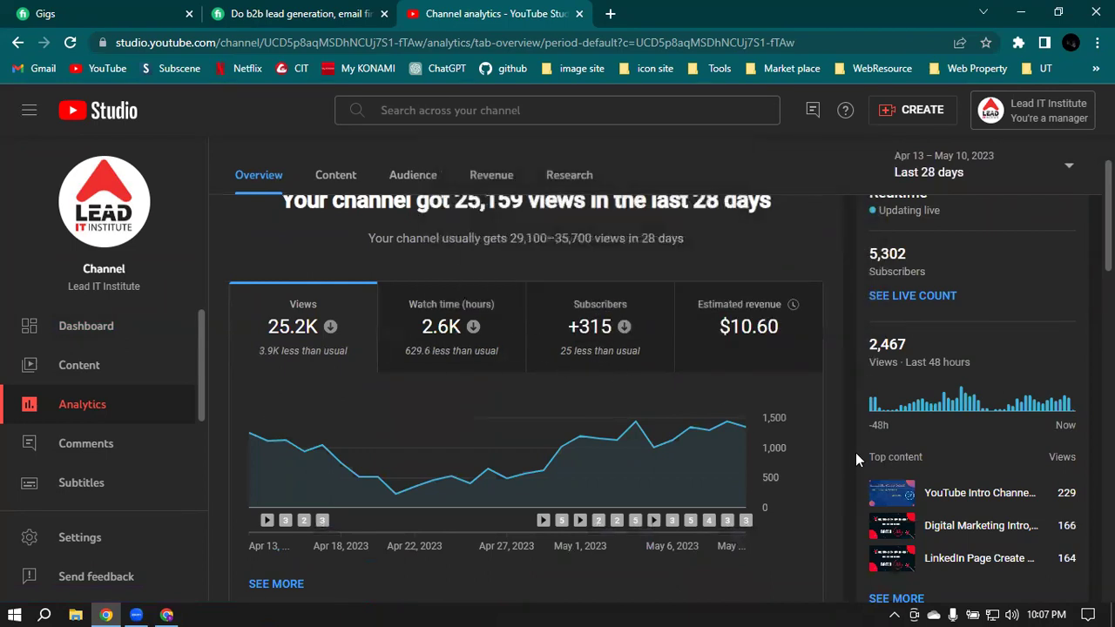
pyautogui.scroll(-8, 846, 452)
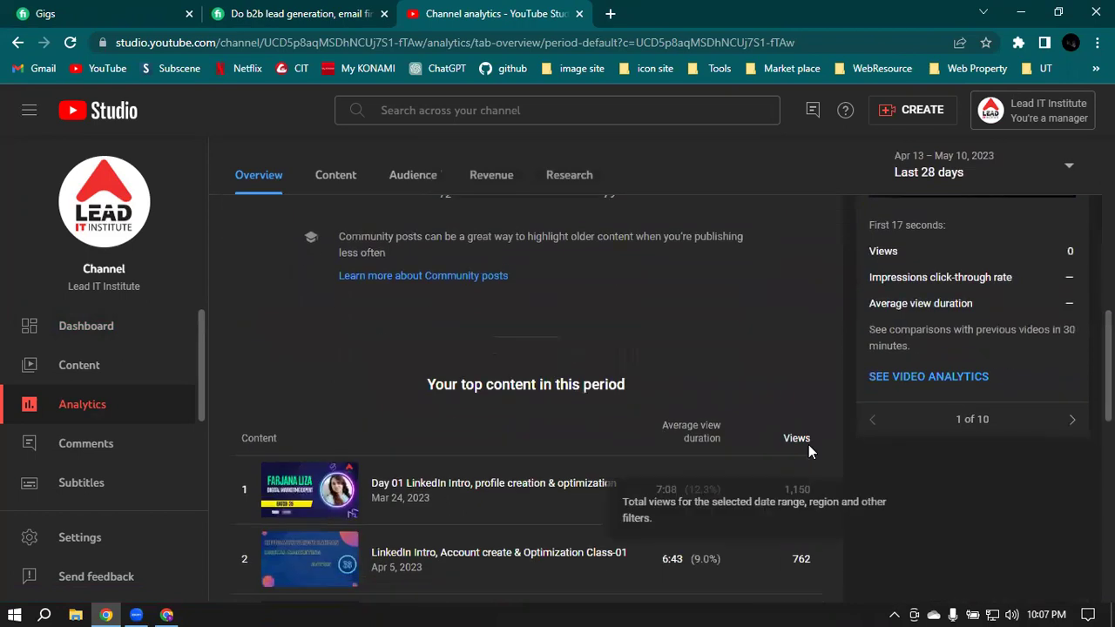
pyautogui.scroll(-2, 808, 444)
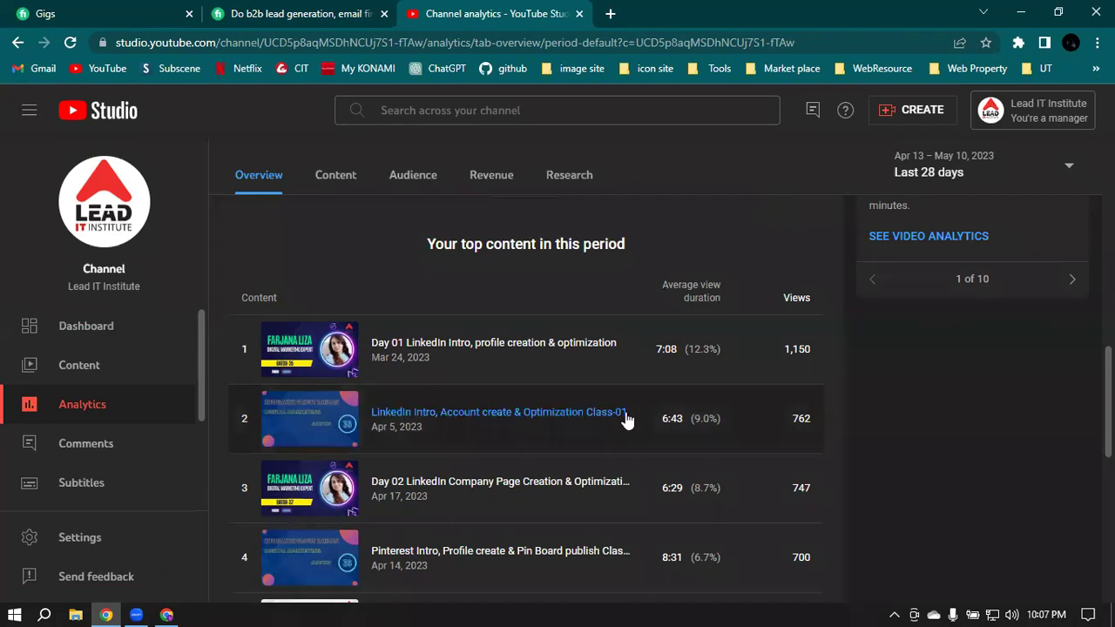
pyautogui.scroll(-4, 567, 435)
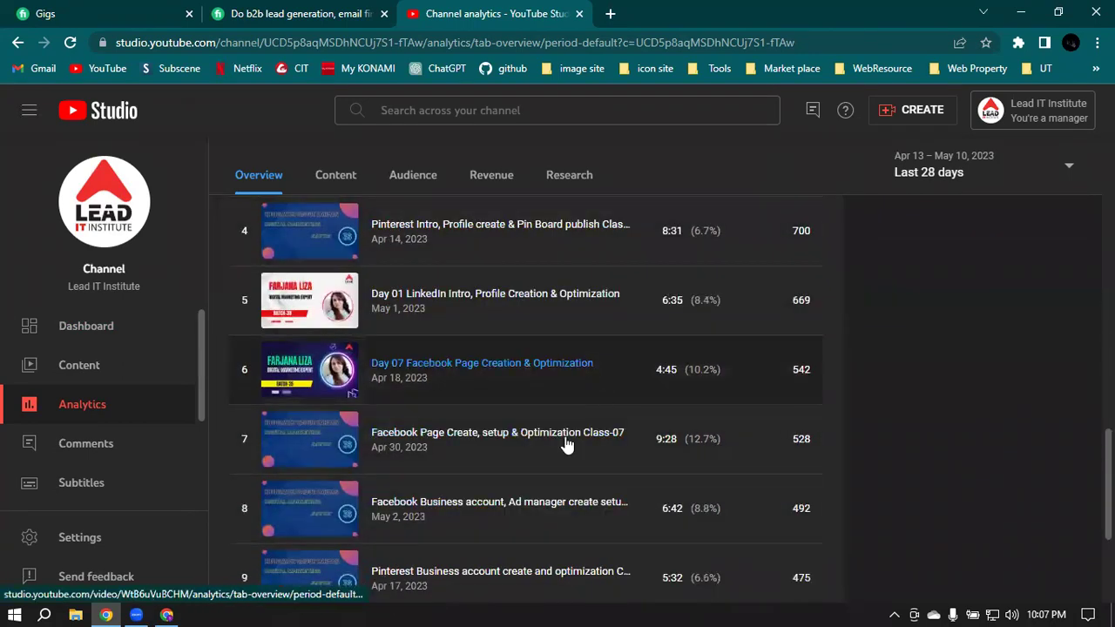
pyautogui.scroll(4, 523, 383)
pyautogui.scroll(2, 490, 274)
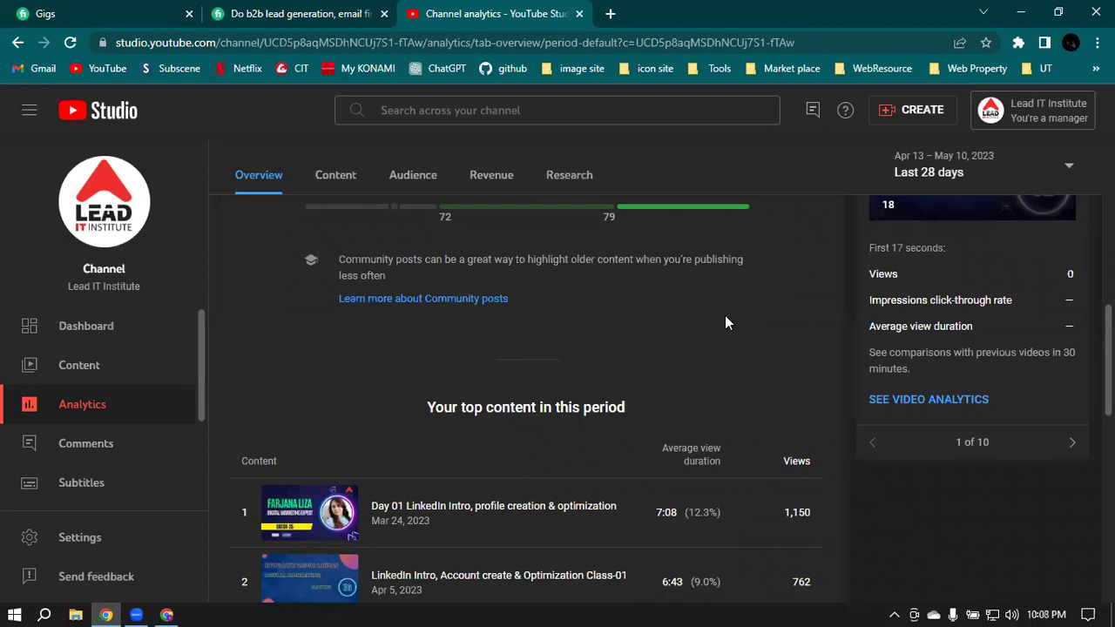
pyautogui.scroll(5, 744, 352)
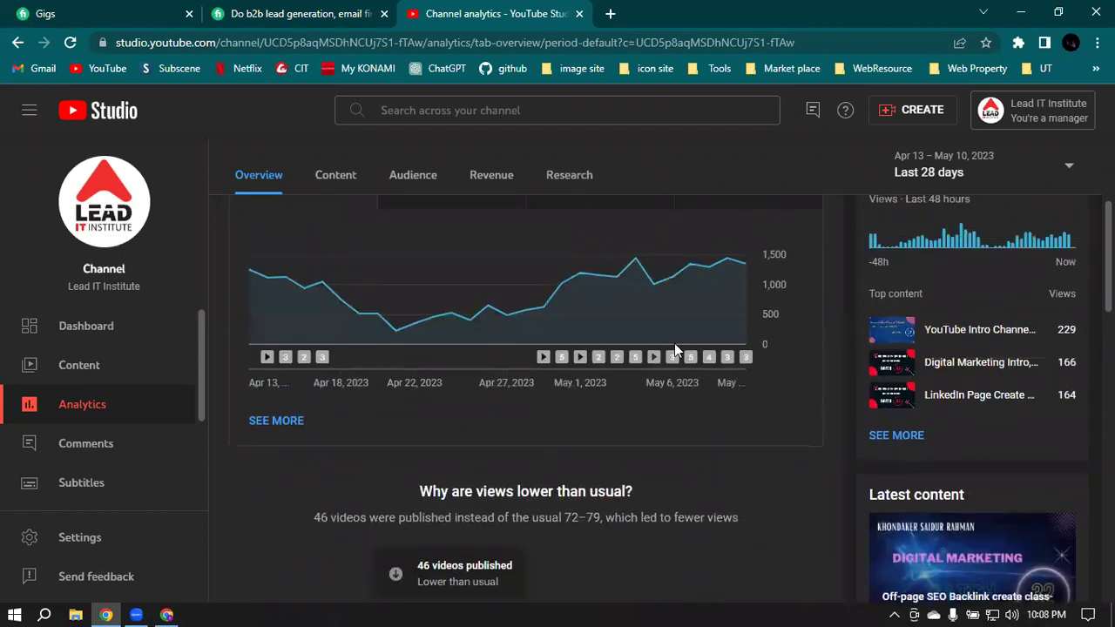
pyautogui.scroll(3, 555, 333)
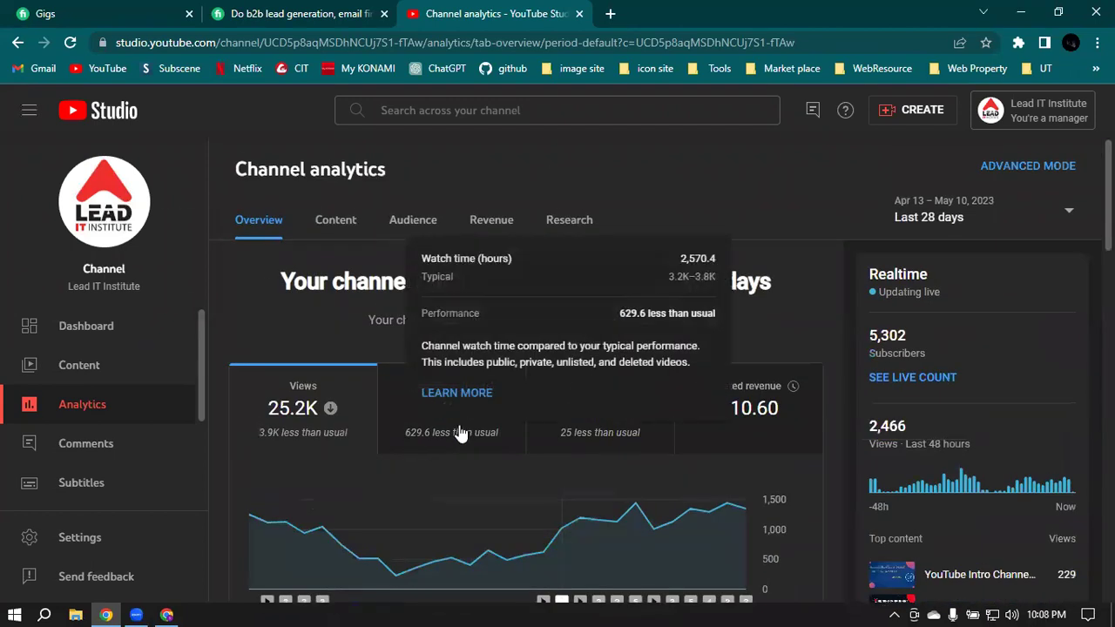
# Step: View the watch time, subscribers and estimated revenue charts for the last 28 days in the analytics overview
pyautogui.click(459, 431)
pyautogui.click(610, 432)
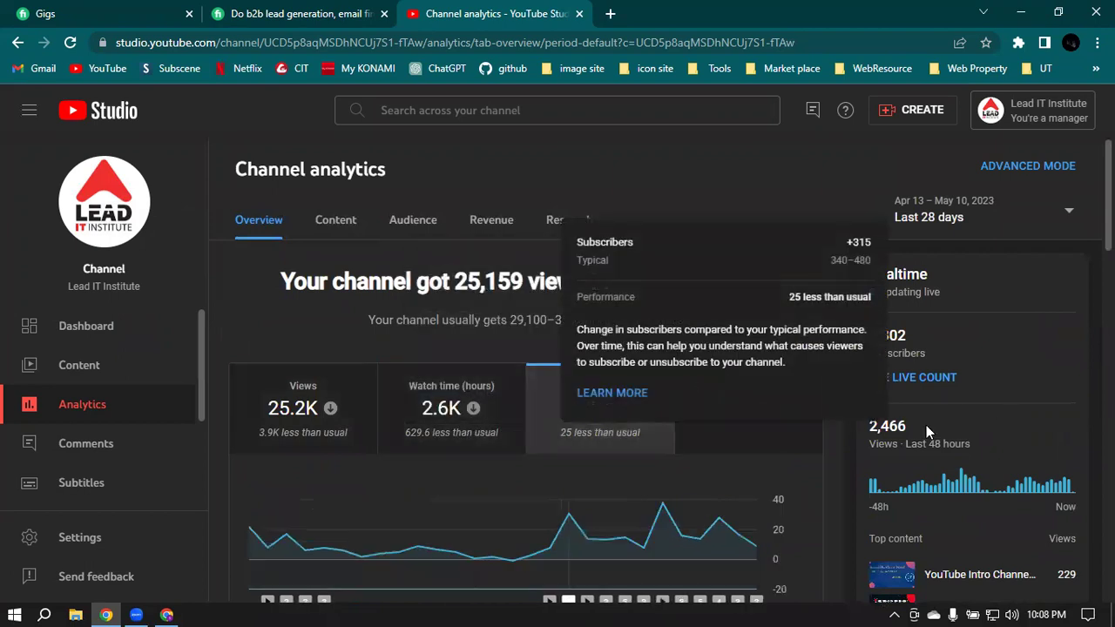
pyautogui.click(758, 424)
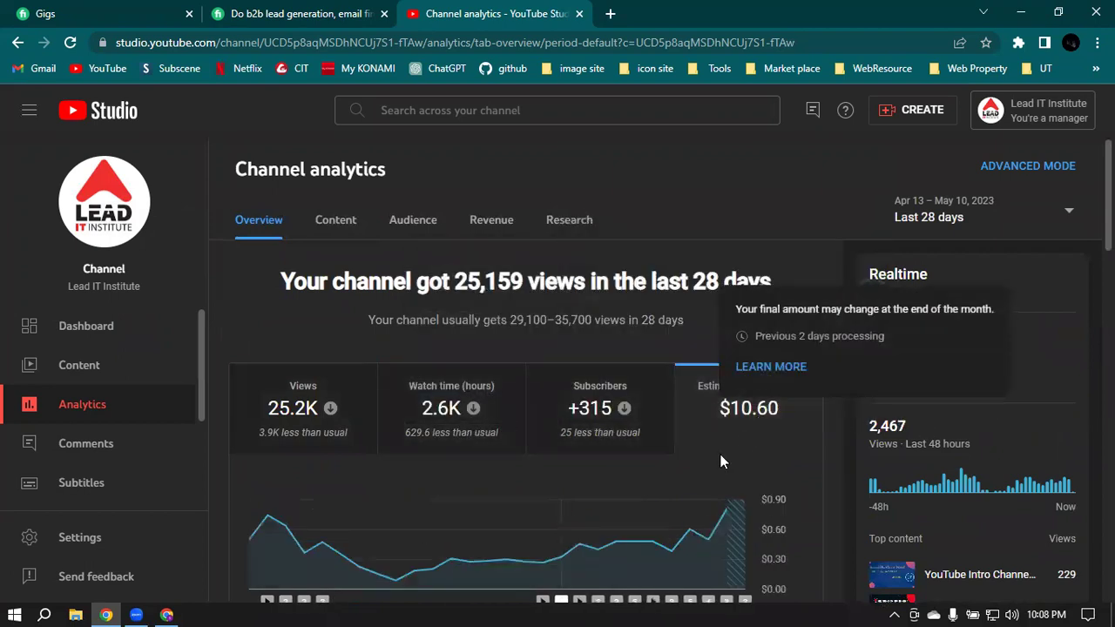
pyautogui.moveTo(717, 416)
pyautogui.scroll(-1, 643, 416)
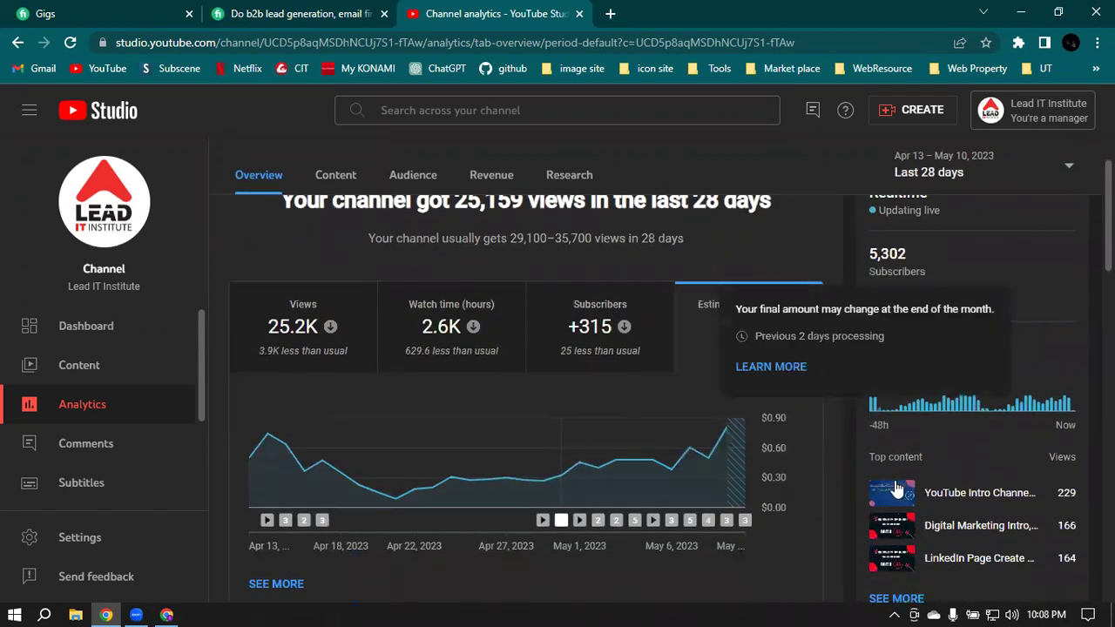
pyautogui.scroll(-3, 857, 475)
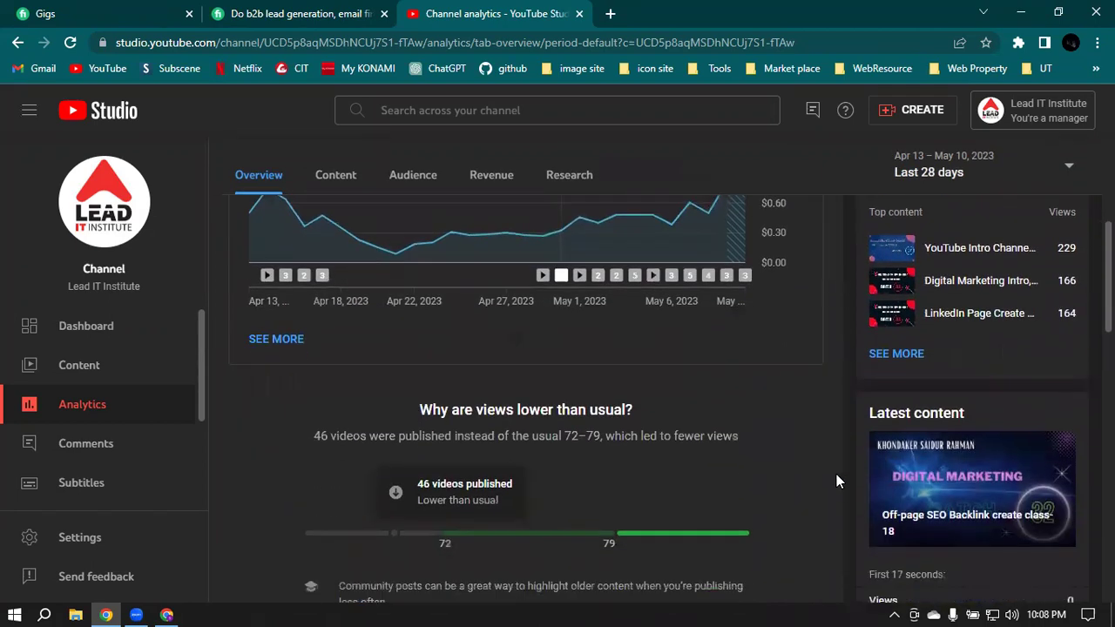
# Step: Open the detailed estimated revenue report by content and examine each video's views, watch time, subscribers, revenue and impressions
pyautogui.click(270, 342)
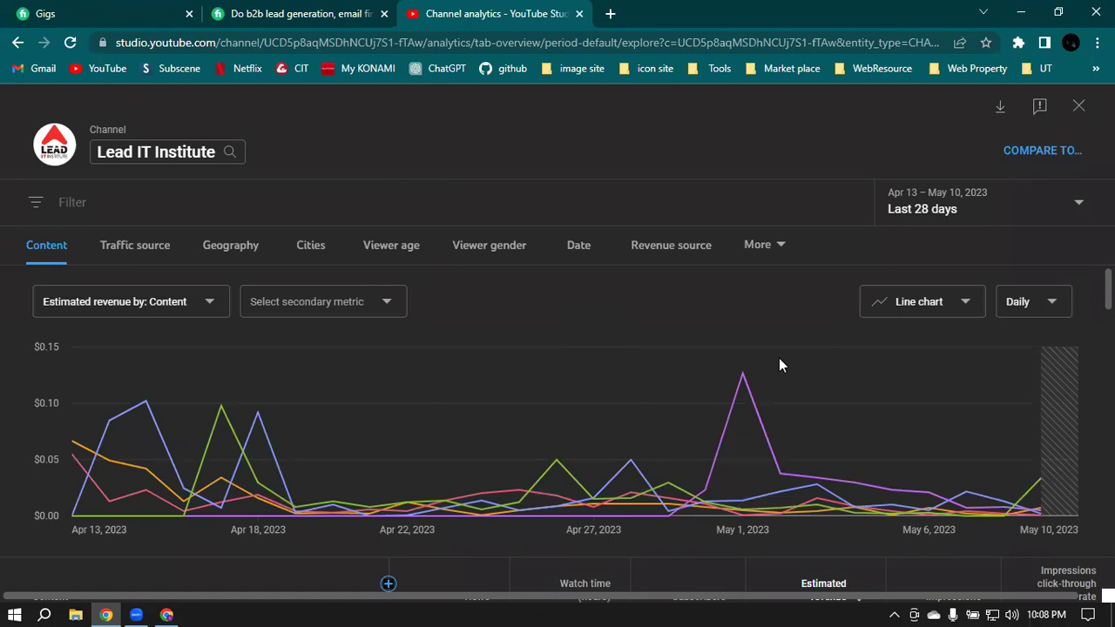
pyautogui.moveTo(753, 359)
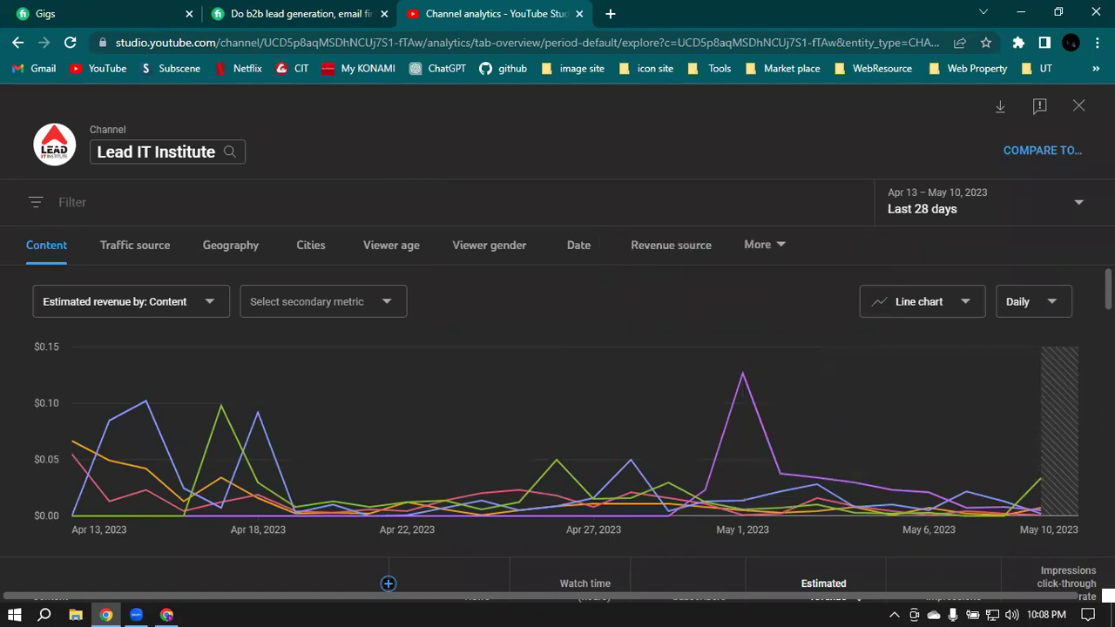
pyautogui.scroll(-1, 557, 431)
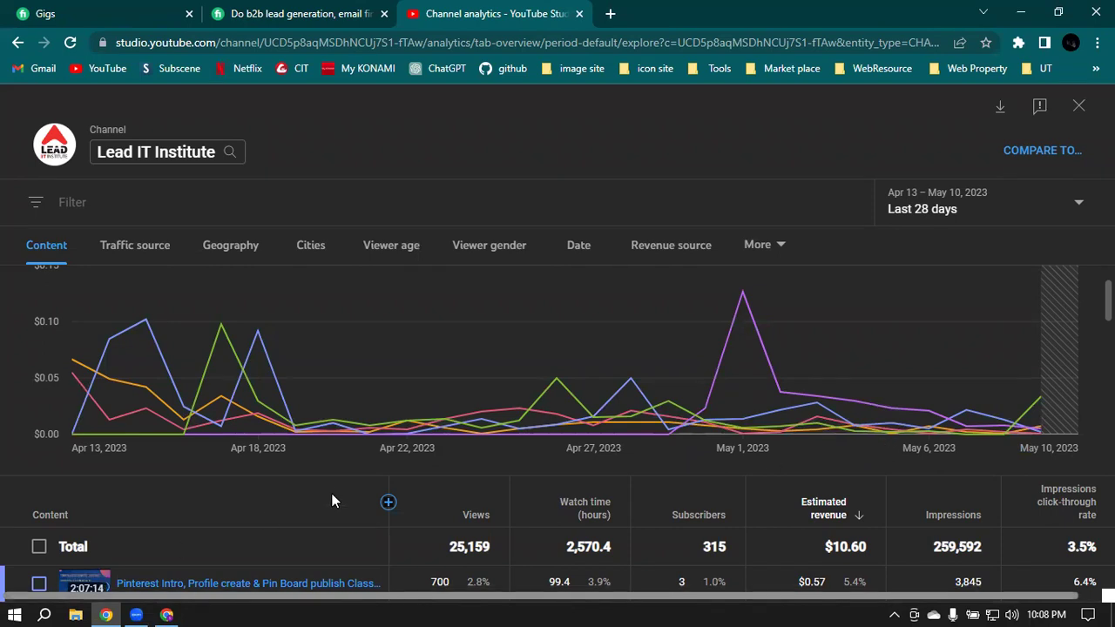
pyautogui.scroll(-1, 340, 484)
pyautogui.scroll(-1, 346, 474)
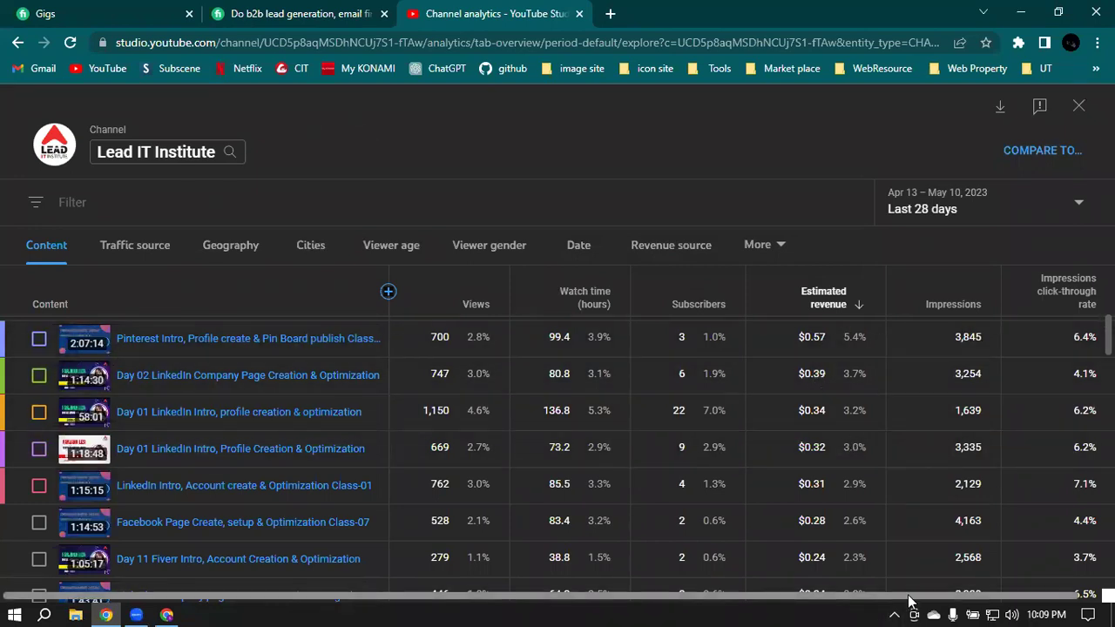
pyautogui.moveTo(912, 597); pyautogui.dragTo(1008, 598)
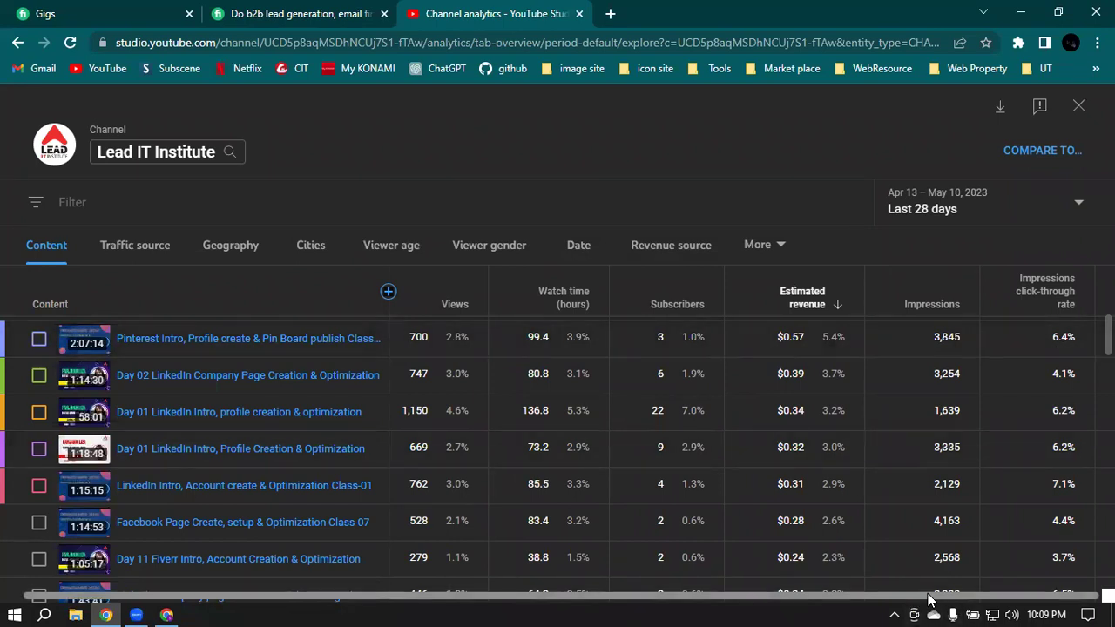
pyautogui.moveTo(922, 599); pyautogui.dragTo(906, 599)
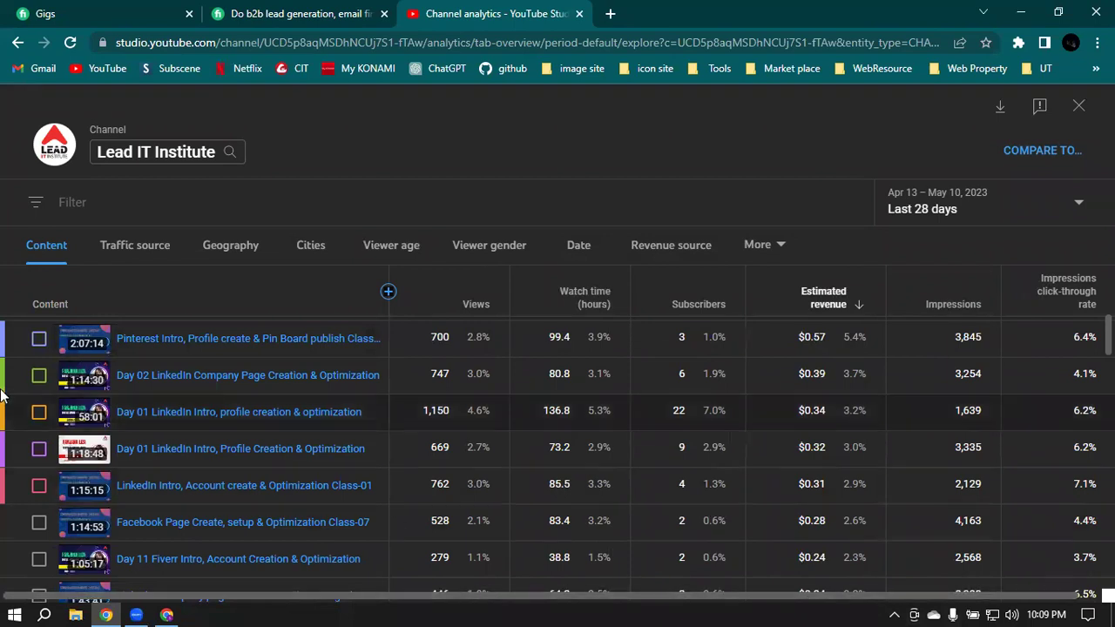
pyautogui.scroll(-2, 316, 357)
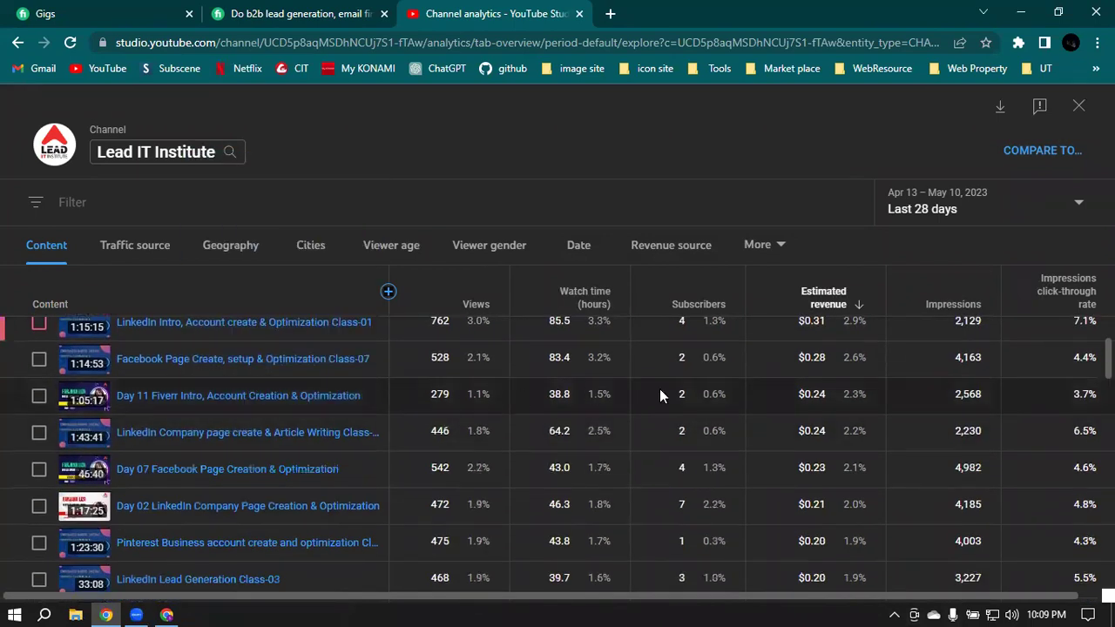
pyautogui.scroll(5, 630, 397)
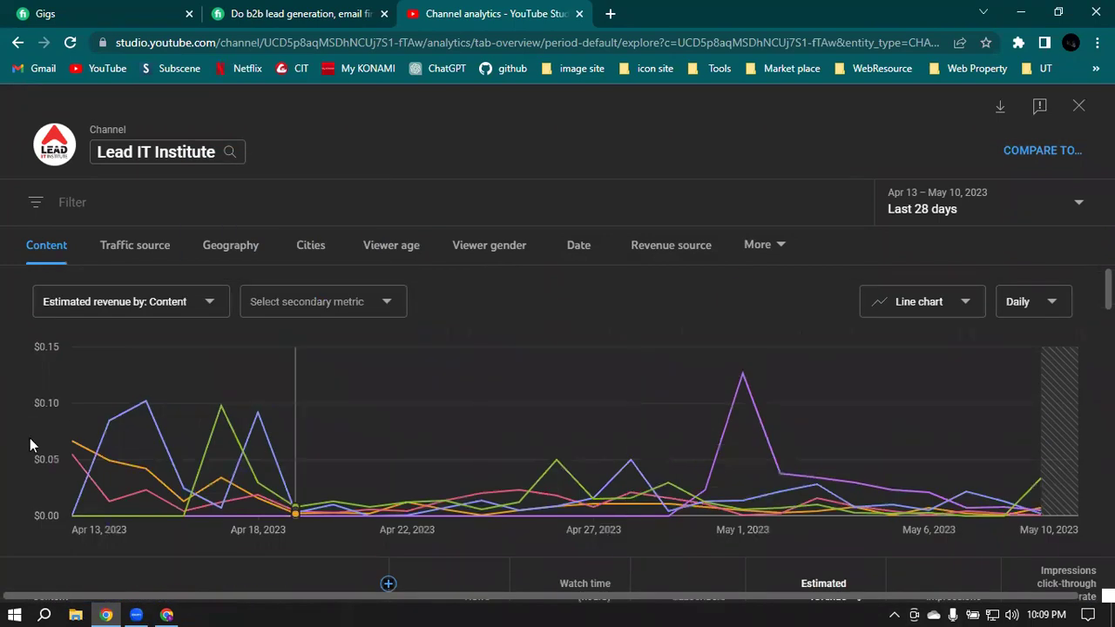
# Step: Switch the detailed report to Traffic source and examine the views and watch time from External through YouTube advertising
pyautogui.click(129, 251)
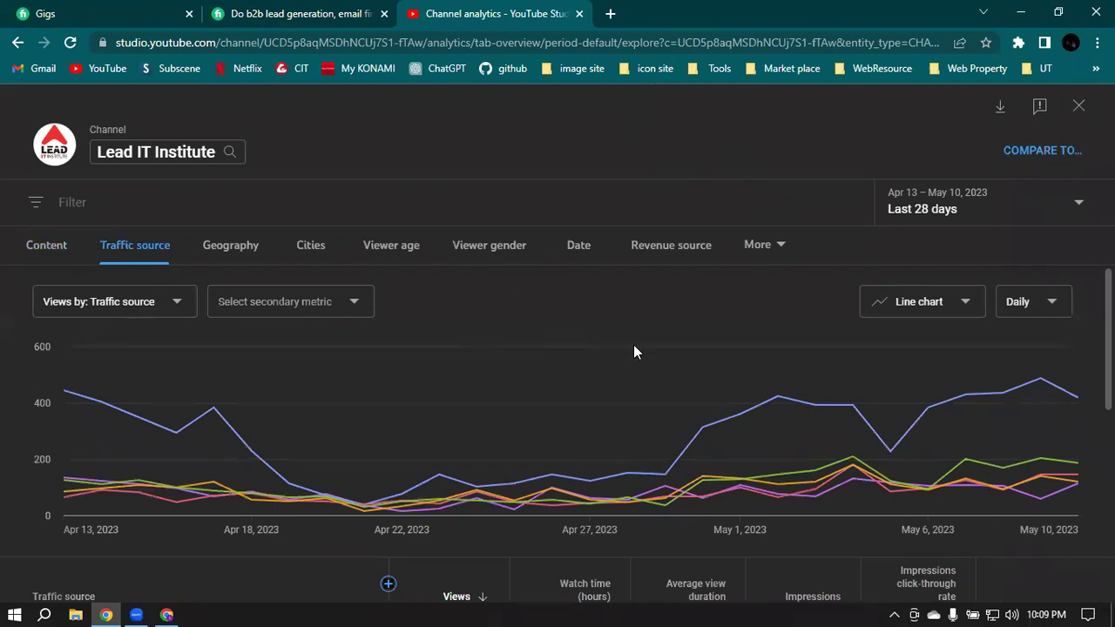
pyautogui.scroll(-3, 633, 351)
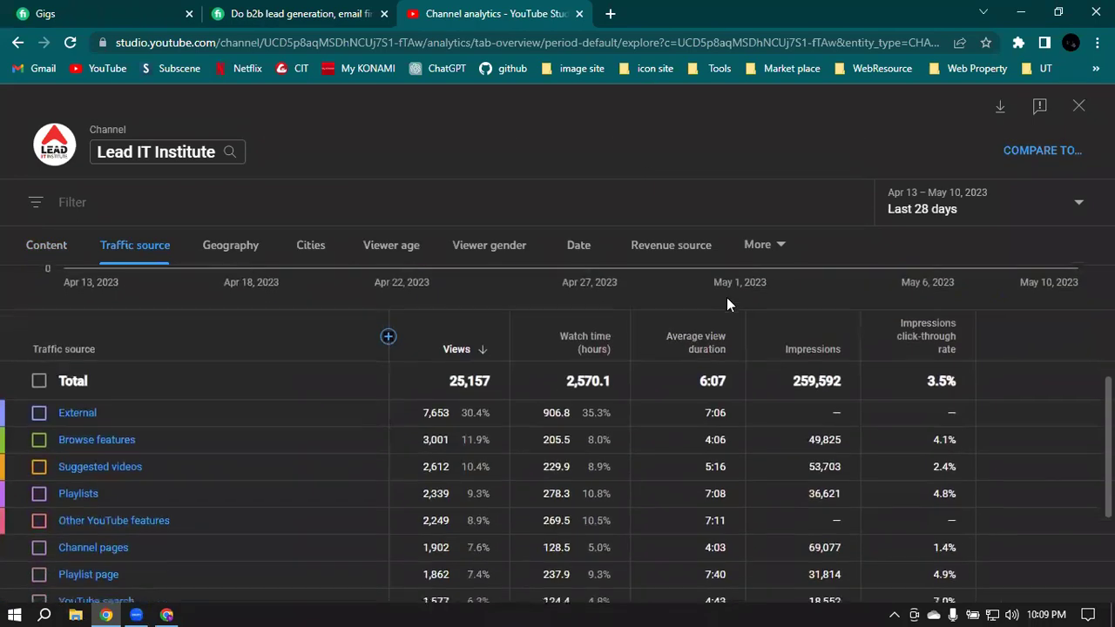
pyautogui.scroll(-3, 697, 309)
pyautogui.scroll(-1, 223, 364)
pyautogui.scroll(2, 270, 391)
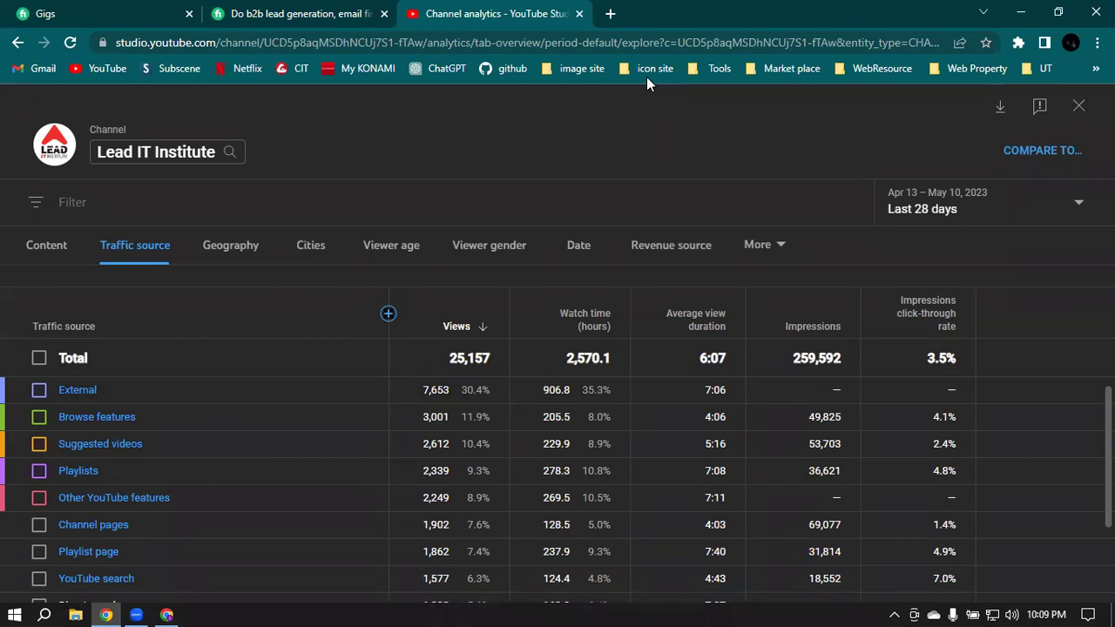
pyautogui.hotkey('alt', 'Tab')
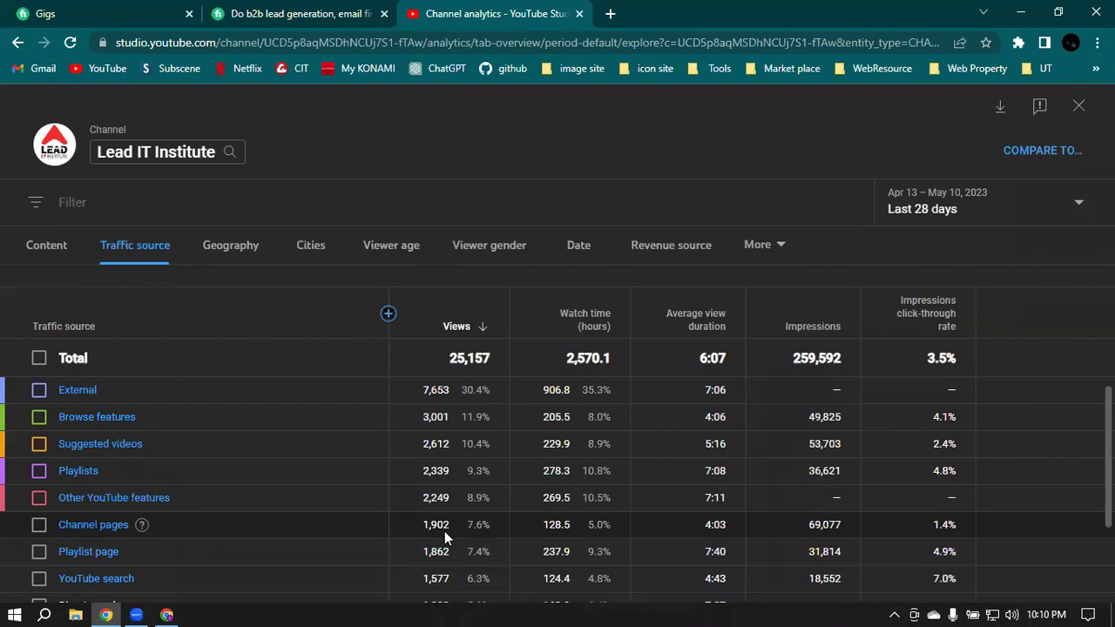
pyautogui.scroll(-3, 435, 465)
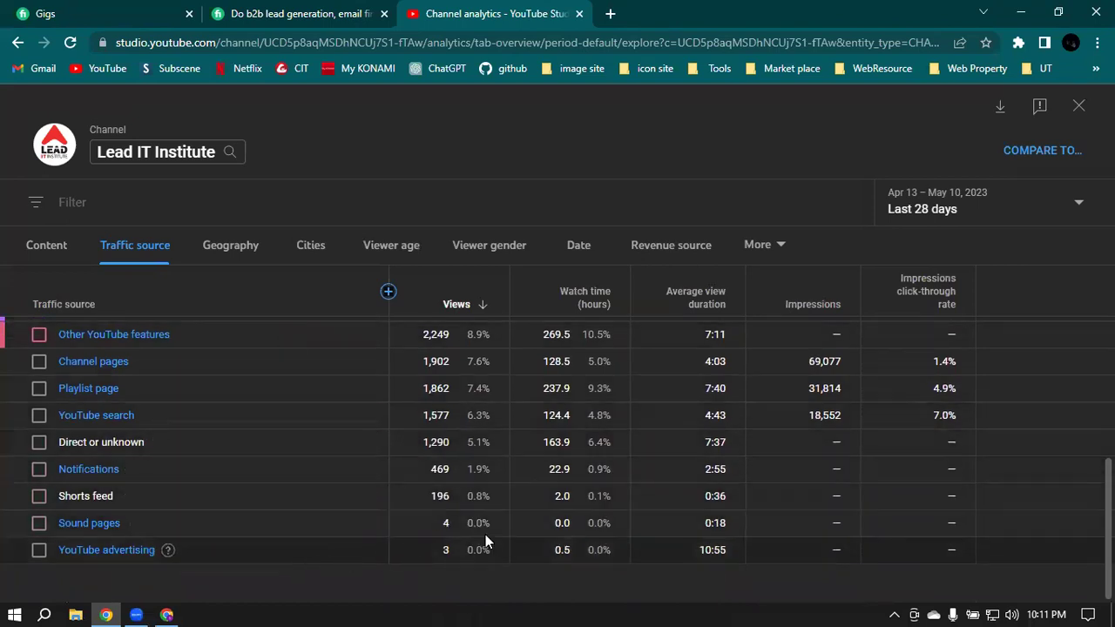
pyautogui.scroll(5, 459, 493)
pyautogui.scroll(-1, 504, 575)
pyautogui.scroll(-2, 505, 575)
# Step: Switch the detailed report to Geography and examine views and watch time by country, and check the Cities breakdown
pyautogui.click(211, 242)
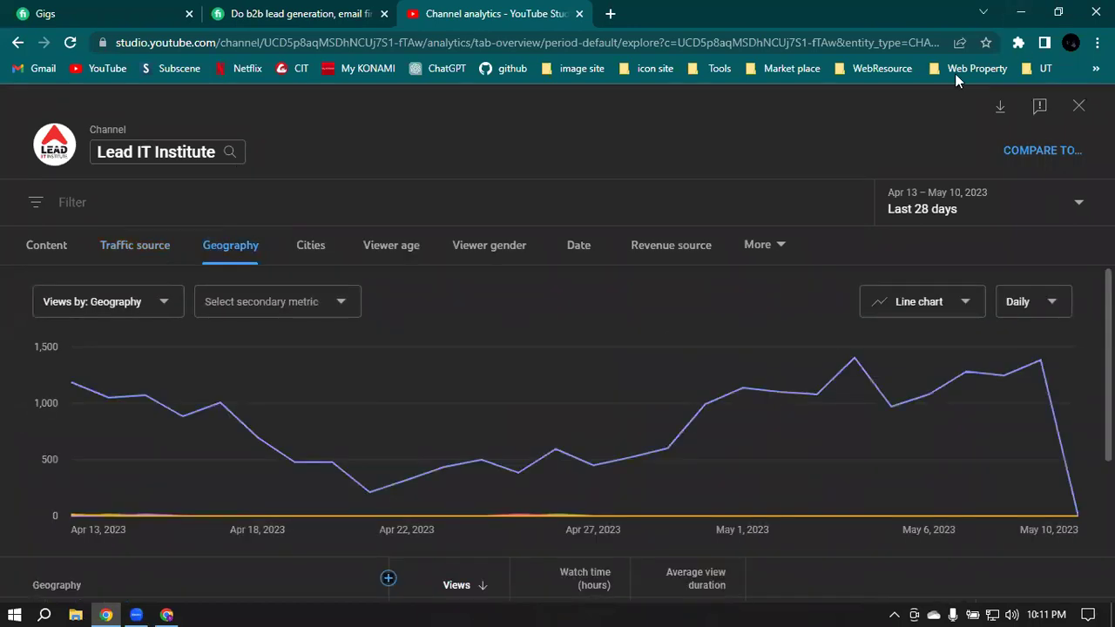
pyautogui.scroll(-1, 697, 279)
pyautogui.scroll(-1, 720, 291)
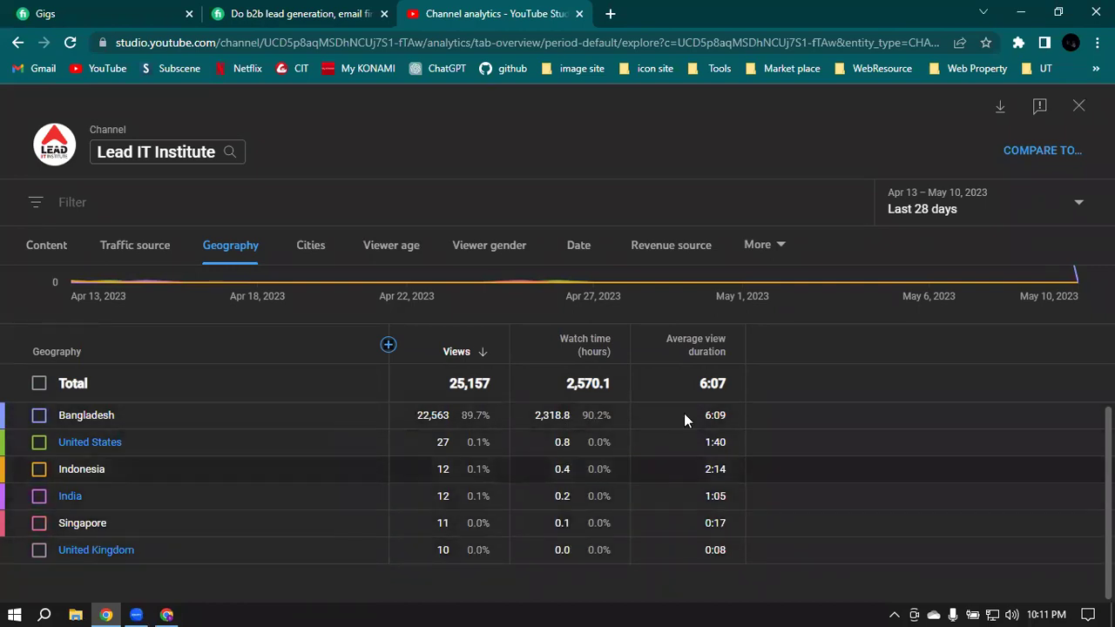
pyautogui.click(310, 248)
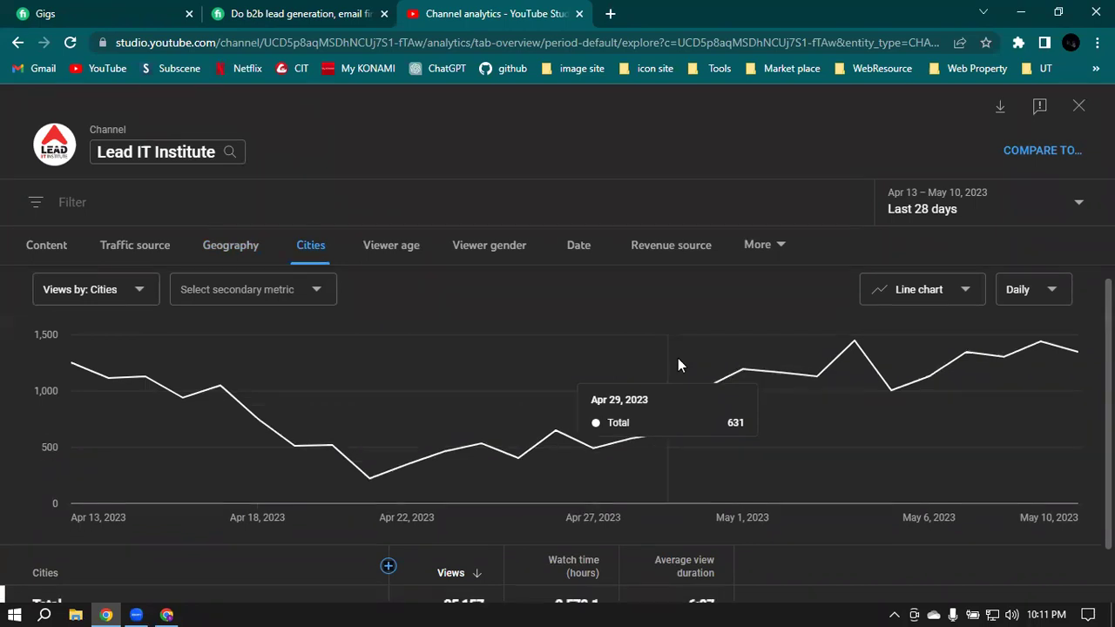
pyautogui.scroll(-1, 677, 358)
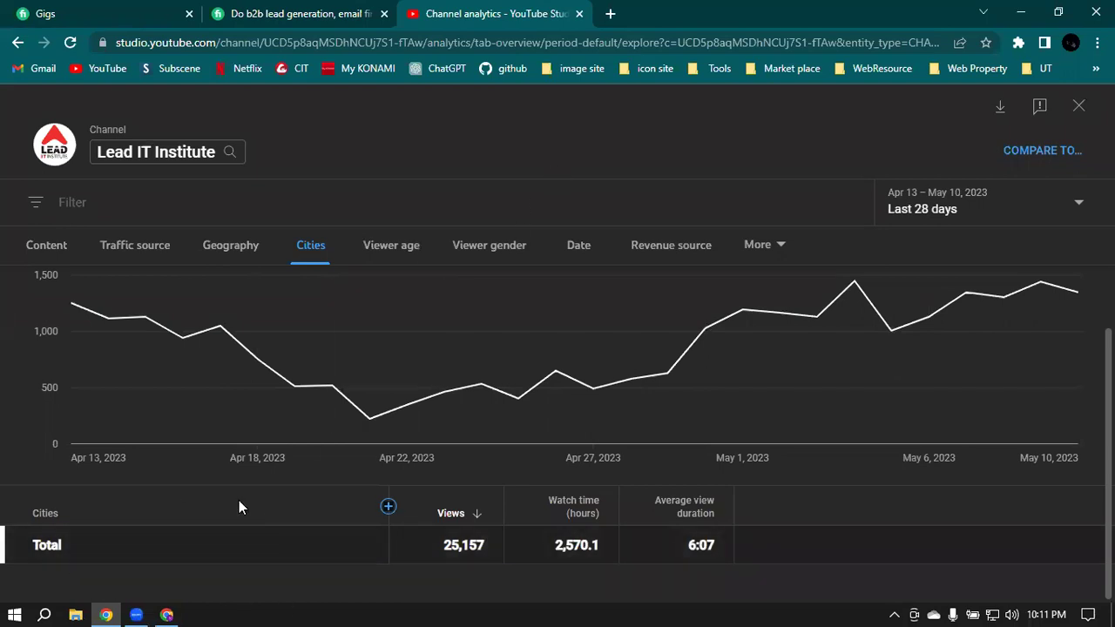
# Step: Break the report down by Viewer age and examine the chart and the table of views and watch time per age group
pyautogui.click(399, 252)
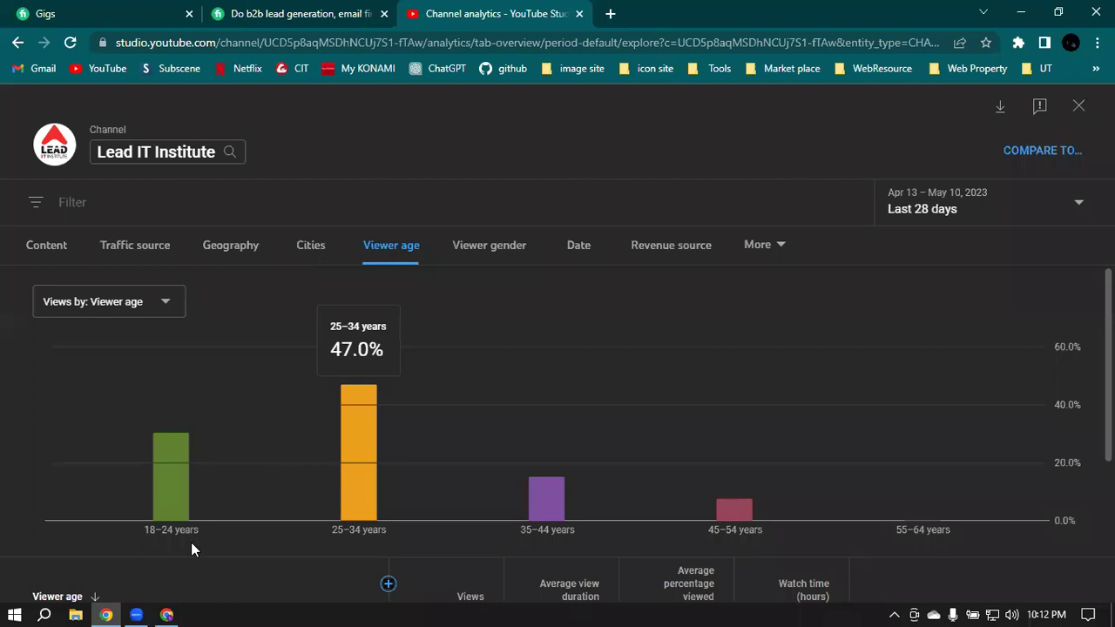
pyautogui.moveTo(165, 521)
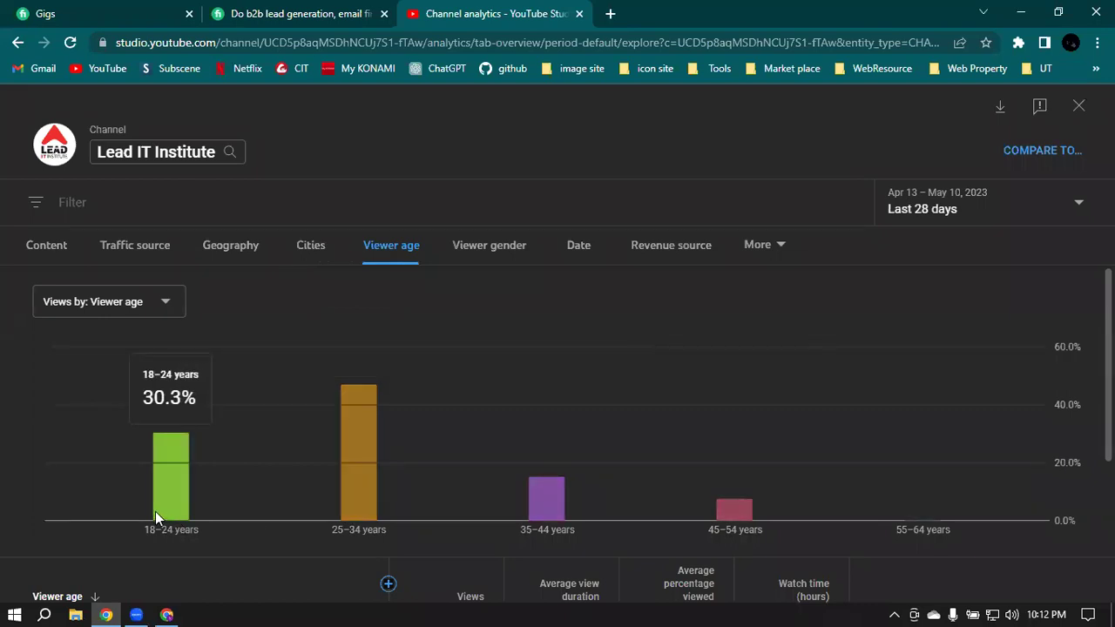
pyautogui.scroll(-2, 155, 511)
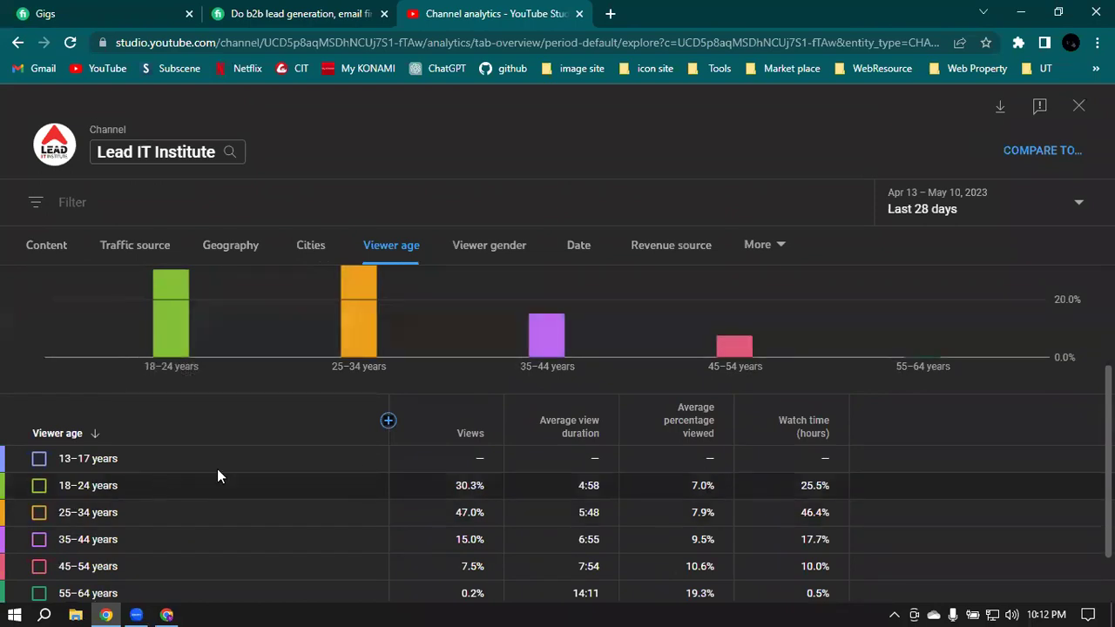
pyautogui.scroll(2, 419, 368)
# Step: Break the report down by Viewer gender and compare male and female shares of views, view duration and watch time
pyautogui.click(492, 254)
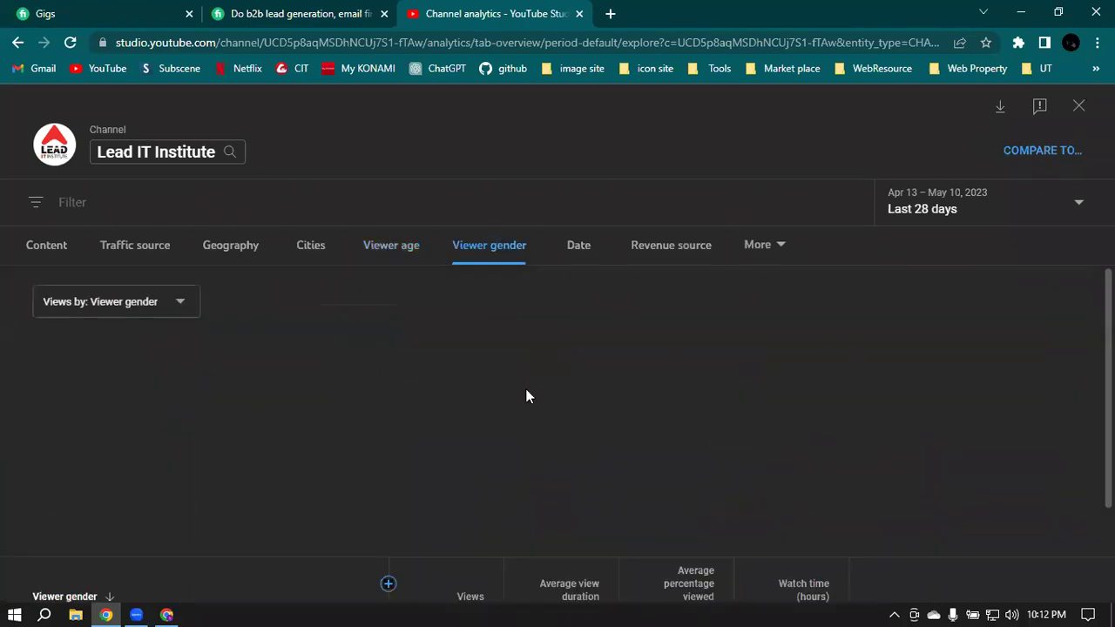
pyautogui.moveTo(336, 495)
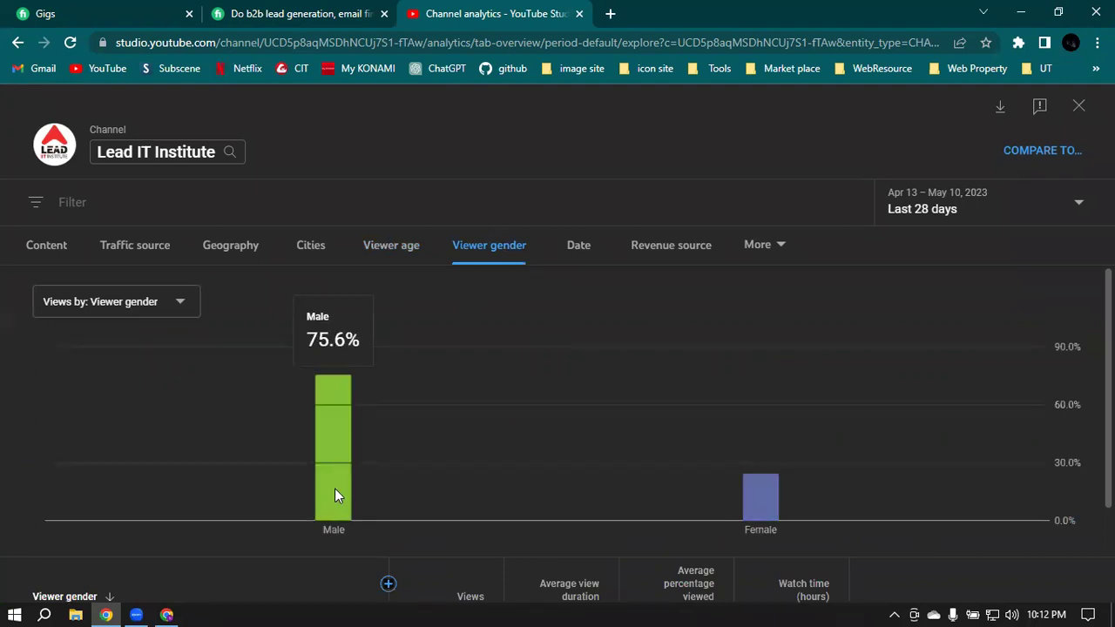
pyautogui.moveTo(754, 495)
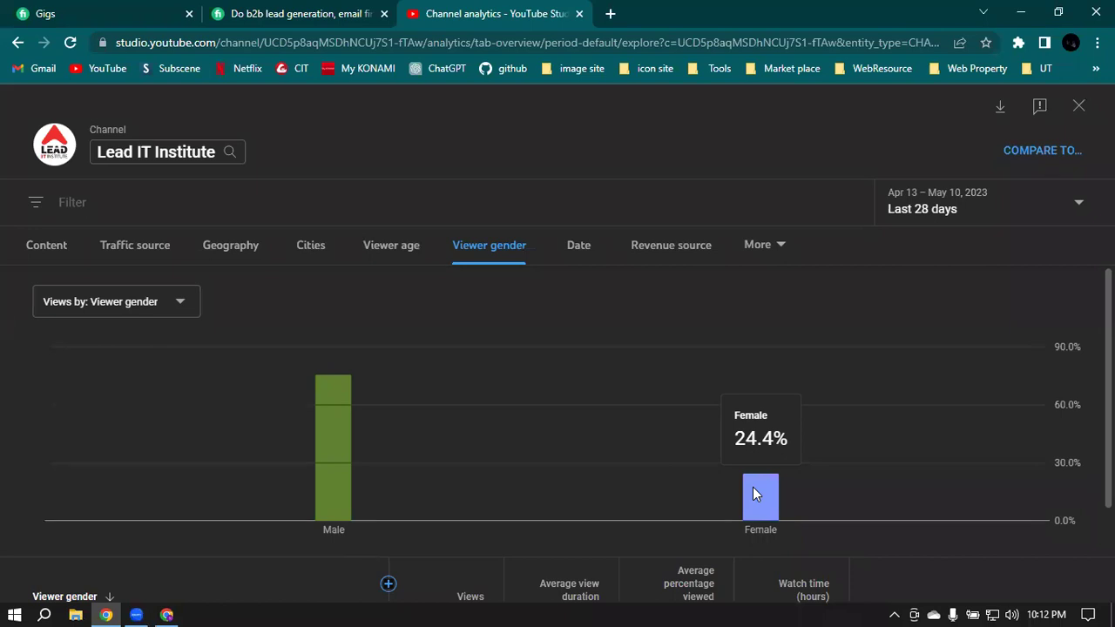
pyautogui.scroll(-2, 753, 487)
pyautogui.scroll(2, 732, 418)
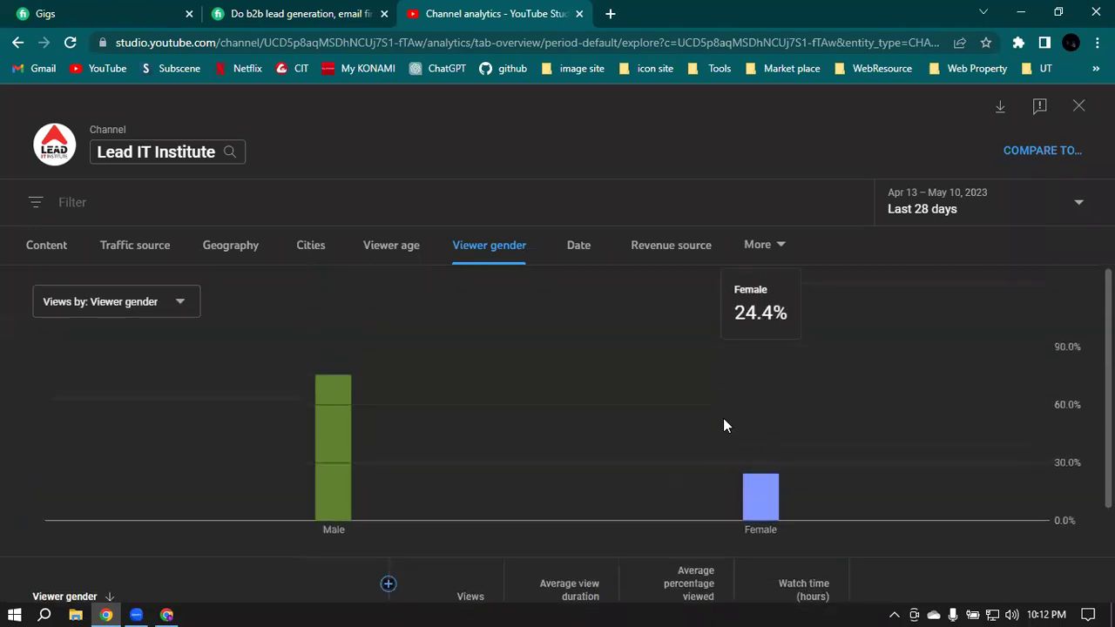
pyautogui.scroll(-2, 372, 472)
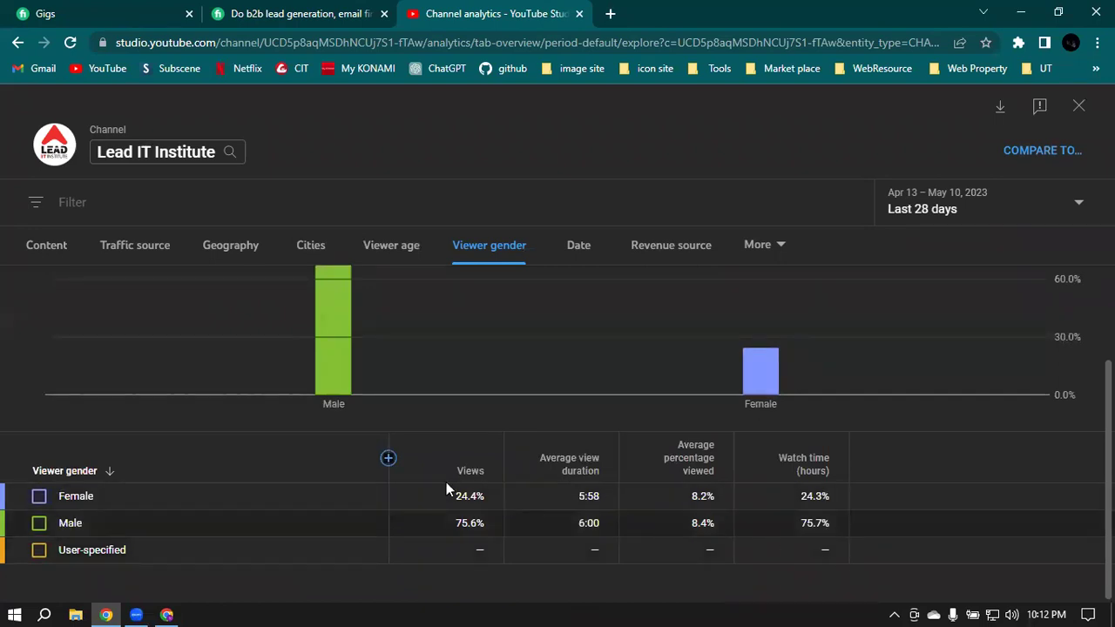
pyautogui.moveTo(544, 294)
pyautogui.scroll(2, 544, 294)
pyautogui.moveTo(755, 451)
pyautogui.moveTo(436, 453)
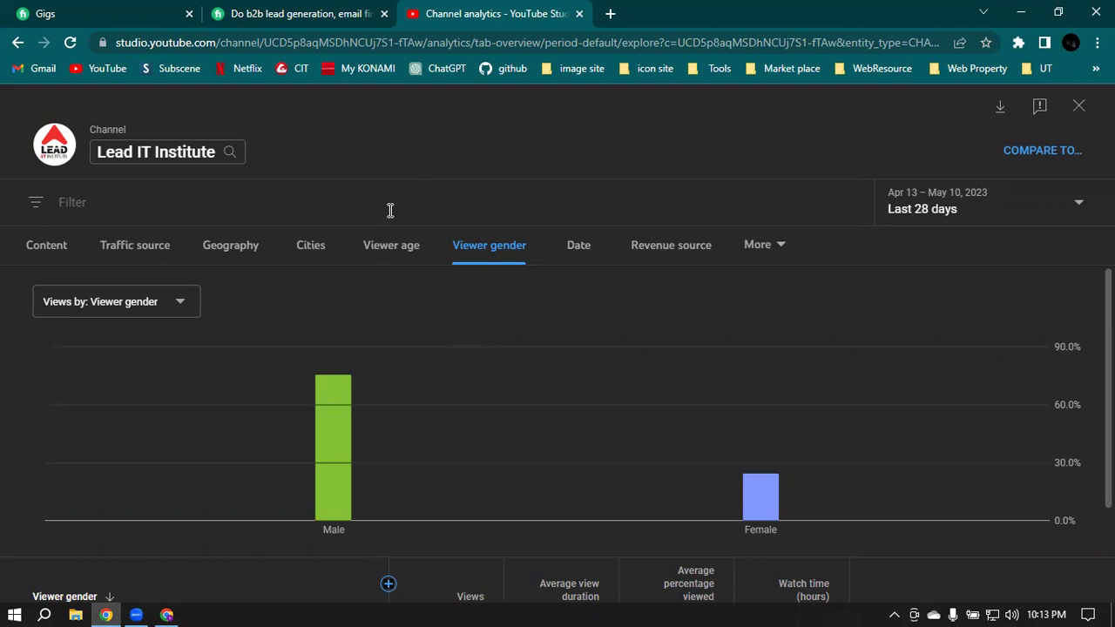
# Step: Break the report down by Device type and compare views and watch time for mobile phone, computer, TV and tablet
pyautogui.click(757, 250)
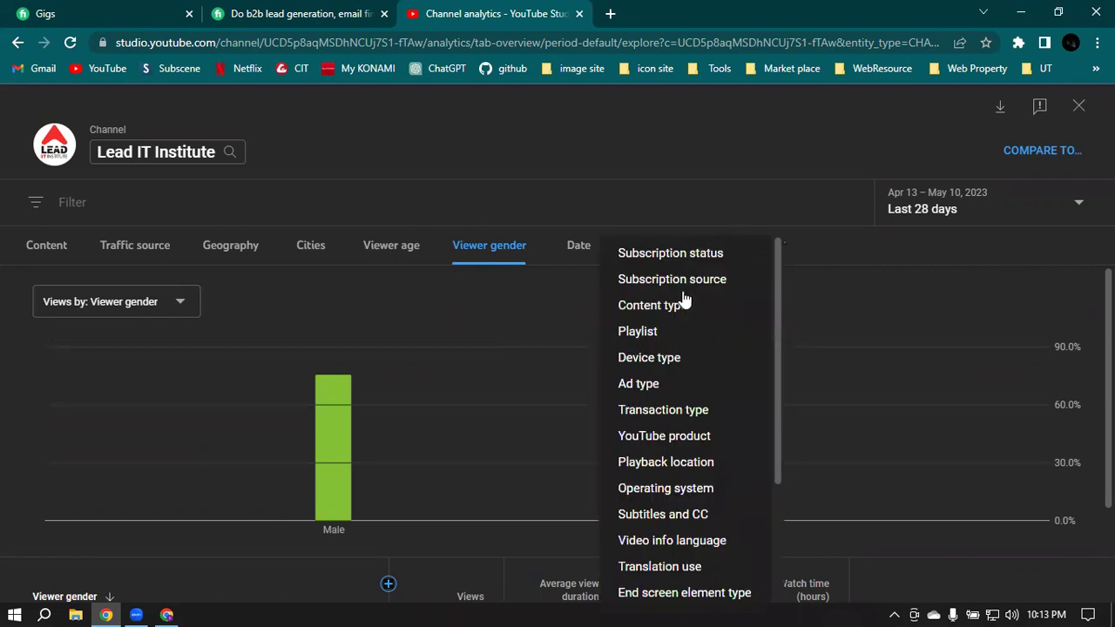
pyautogui.click(687, 356)
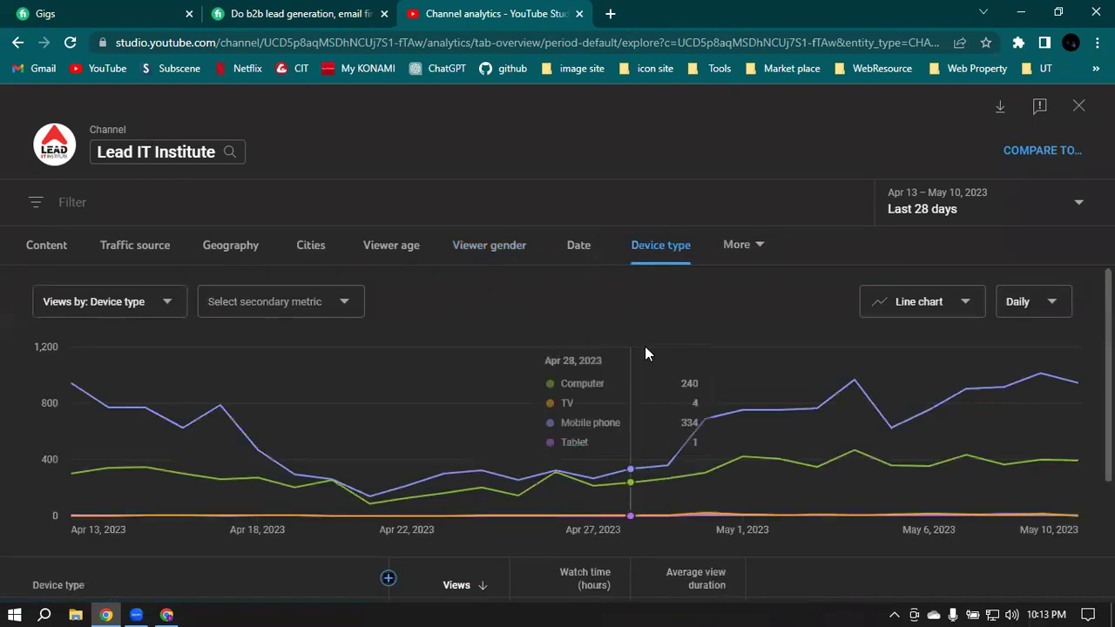
pyautogui.scroll(-2, 645, 353)
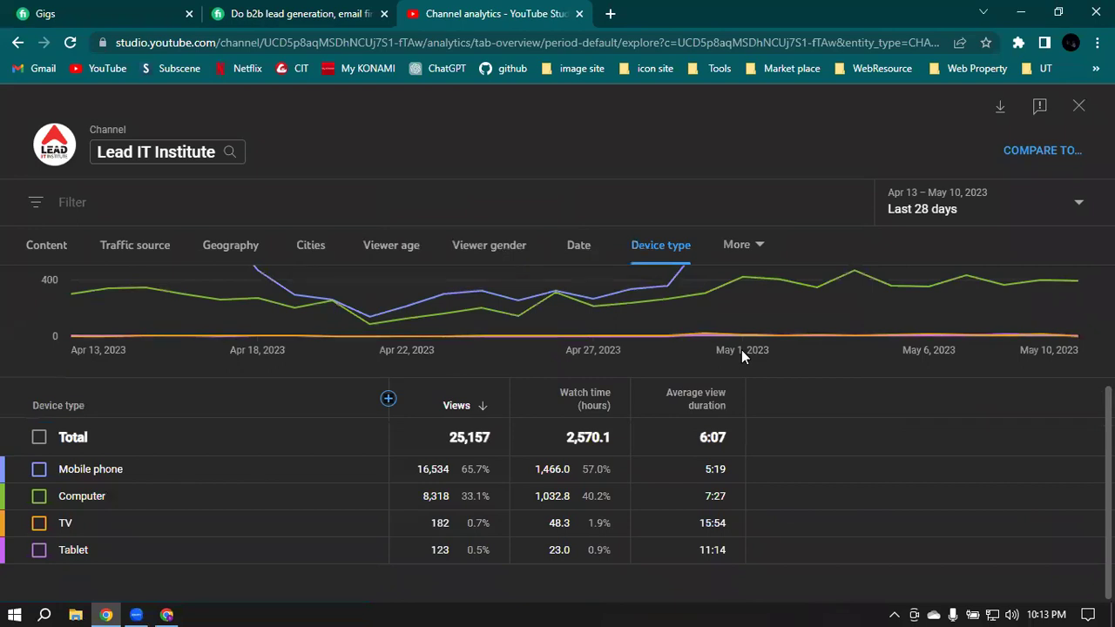
pyautogui.moveTo(740, 308)
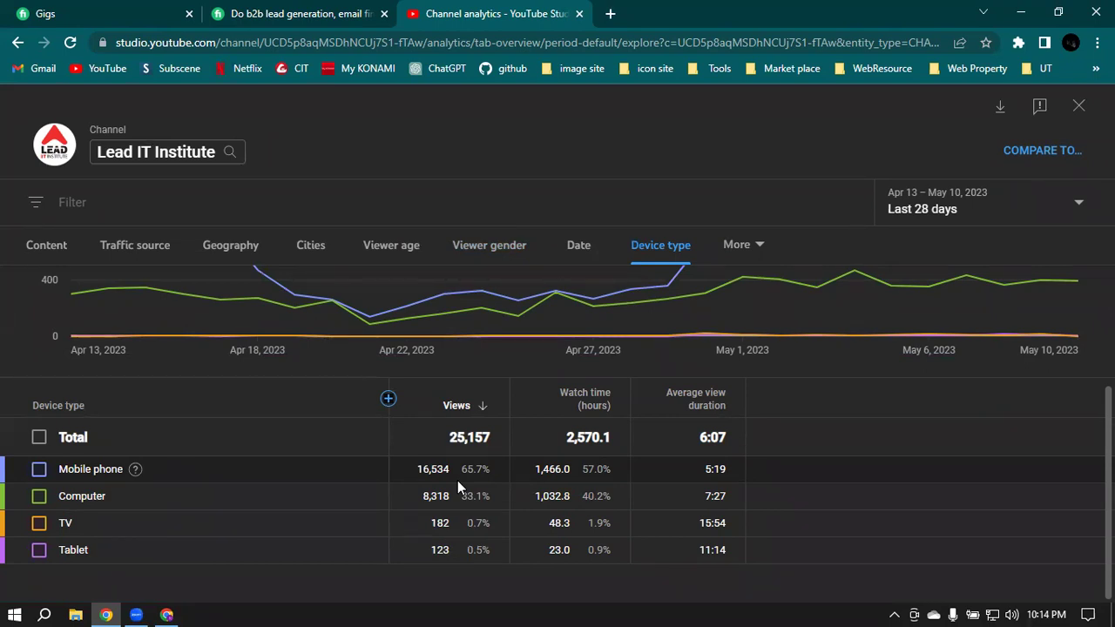
pyautogui.moveTo(466, 466); pyautogui.dragTo(420, 497)
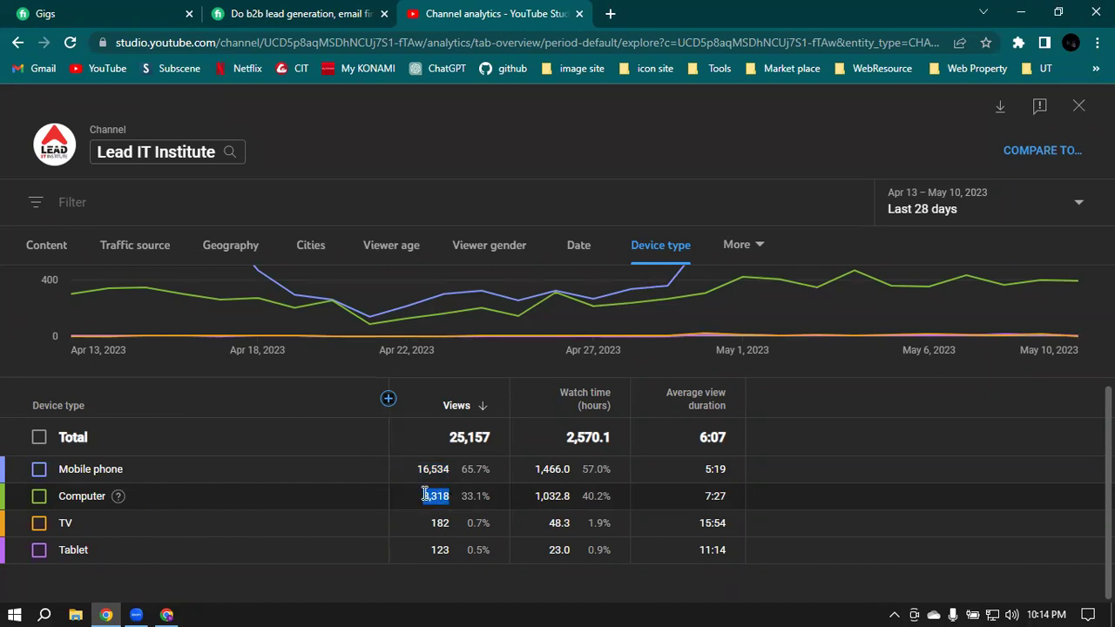
pyautogui.click(443, 524)
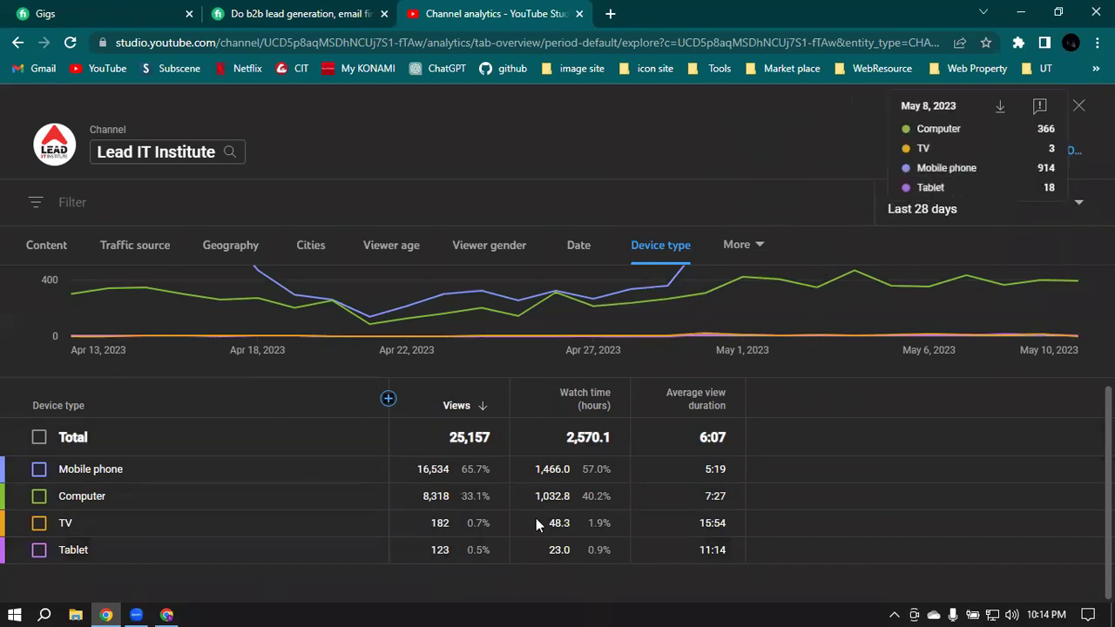
pyautogui.scroll(2, 620, 424)
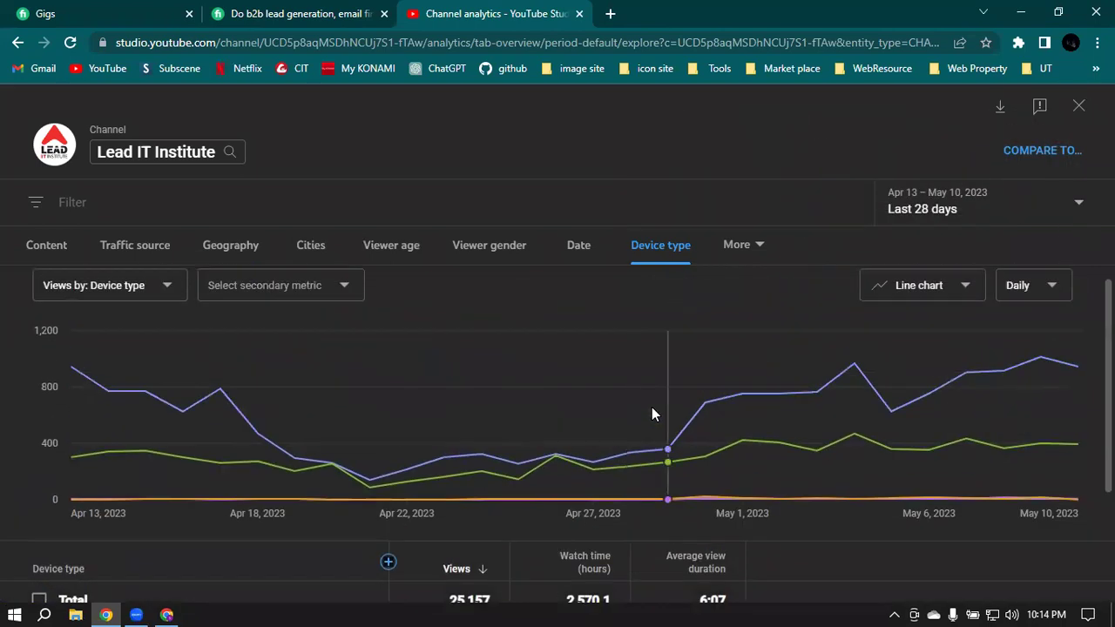
pyautogui.scroll(-2, 713, 405)
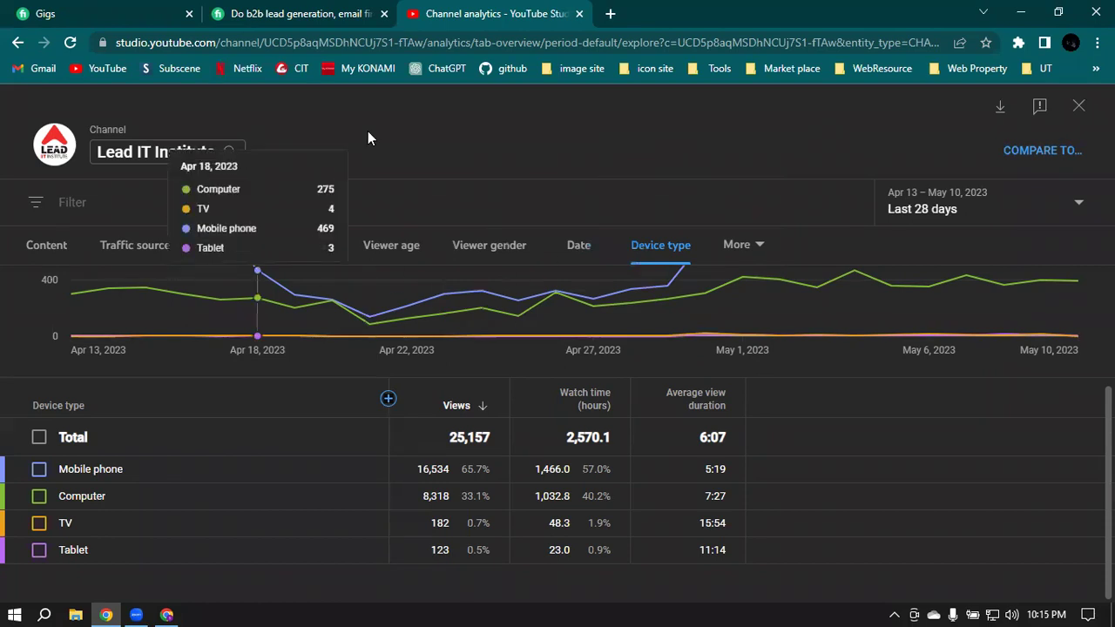
# Step: Close the detailed report and examine the views headline and the Subscribers chart with its typical-performance details in the channel overview
pyautogui.click(1080, 106)
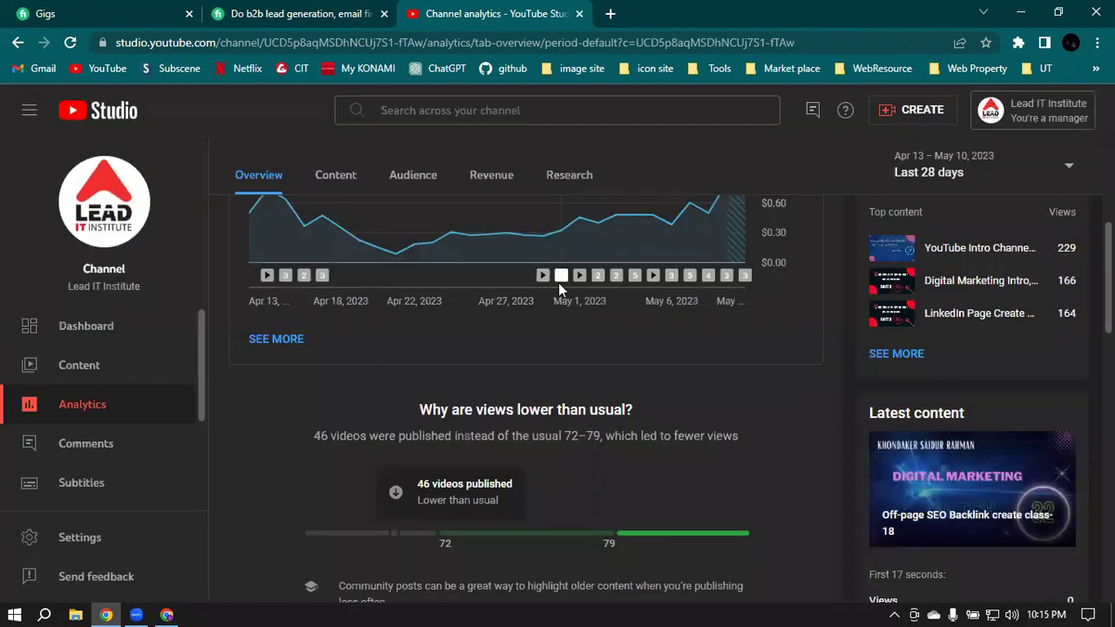
pyautogui.scroll(3, 559, 275)
pyautogui.scroll(1, 579, 333)
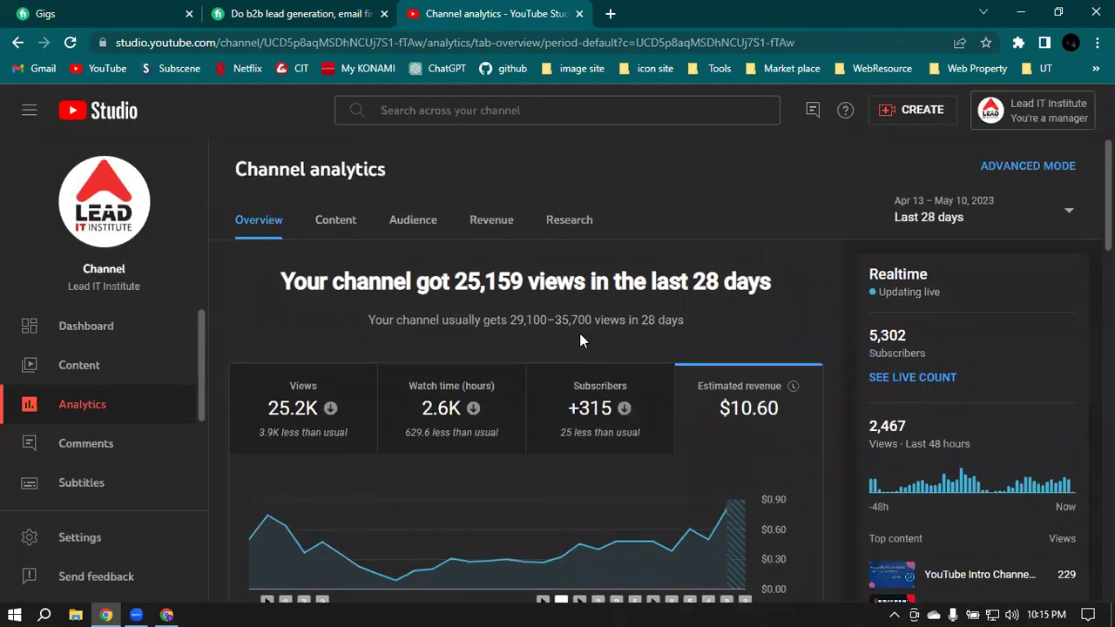
pyautogui.moveTo(455, 282); pyautogui.dragTo(737, 296)
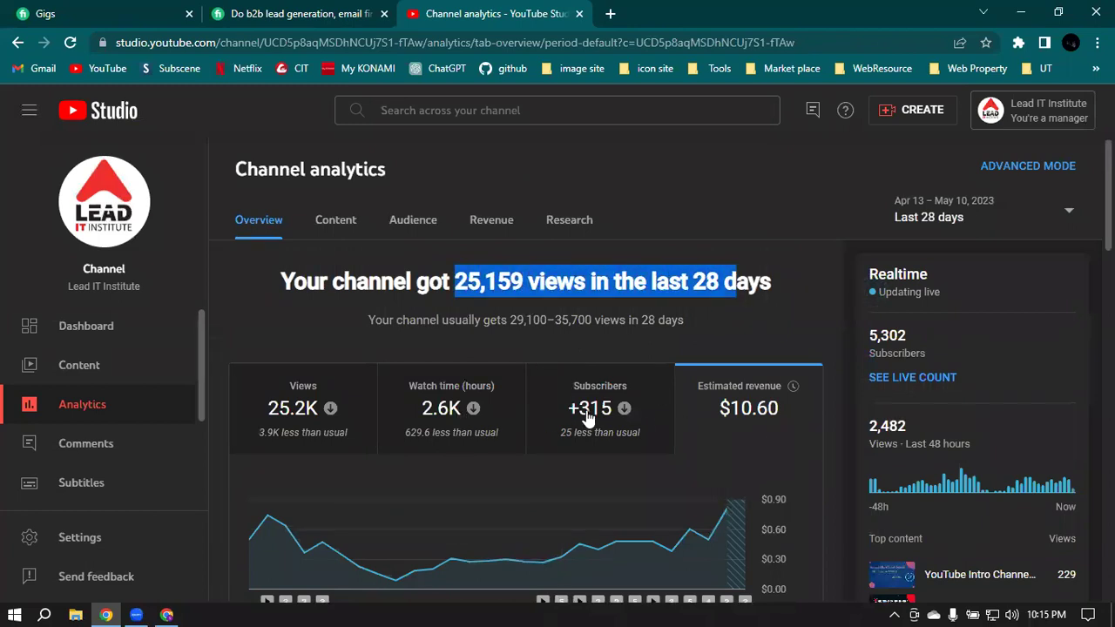
pyautogui.click(667, 431)
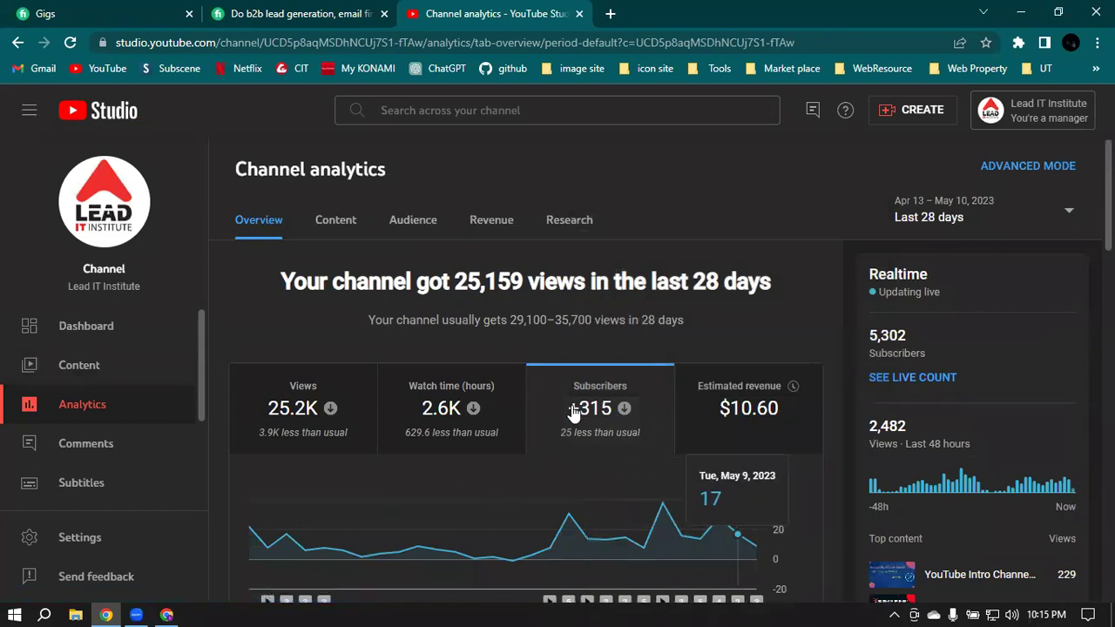
pyautogui.moveTo(578, 417)
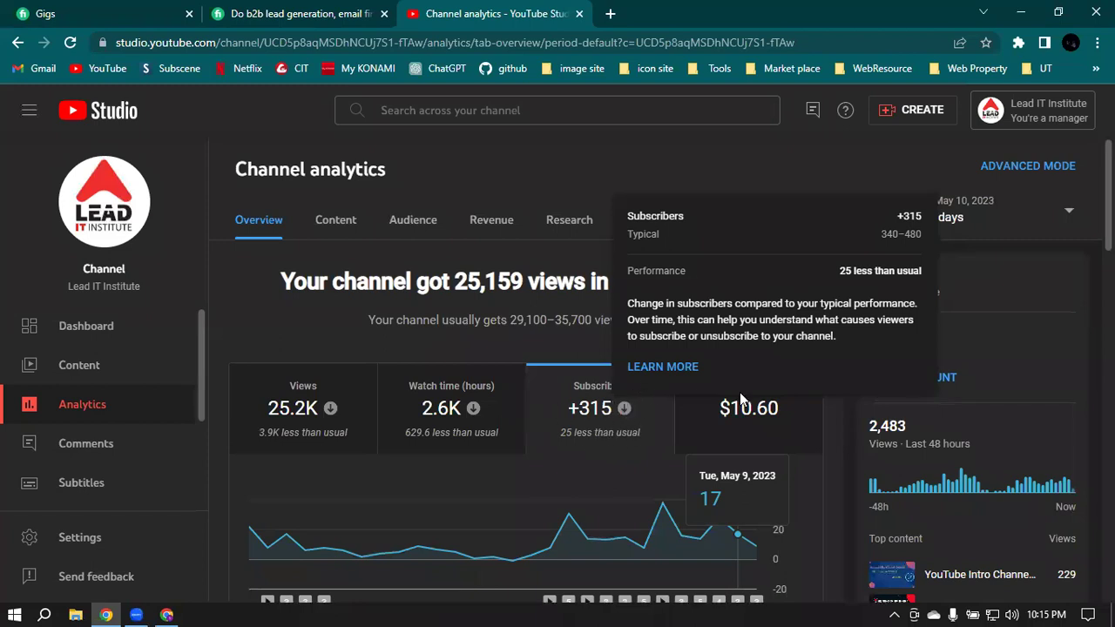
# Step: Examine the overview's explanation of the view count and the list of top content for the last 28 days
pyautogui.scroll(-8, 748, 493)
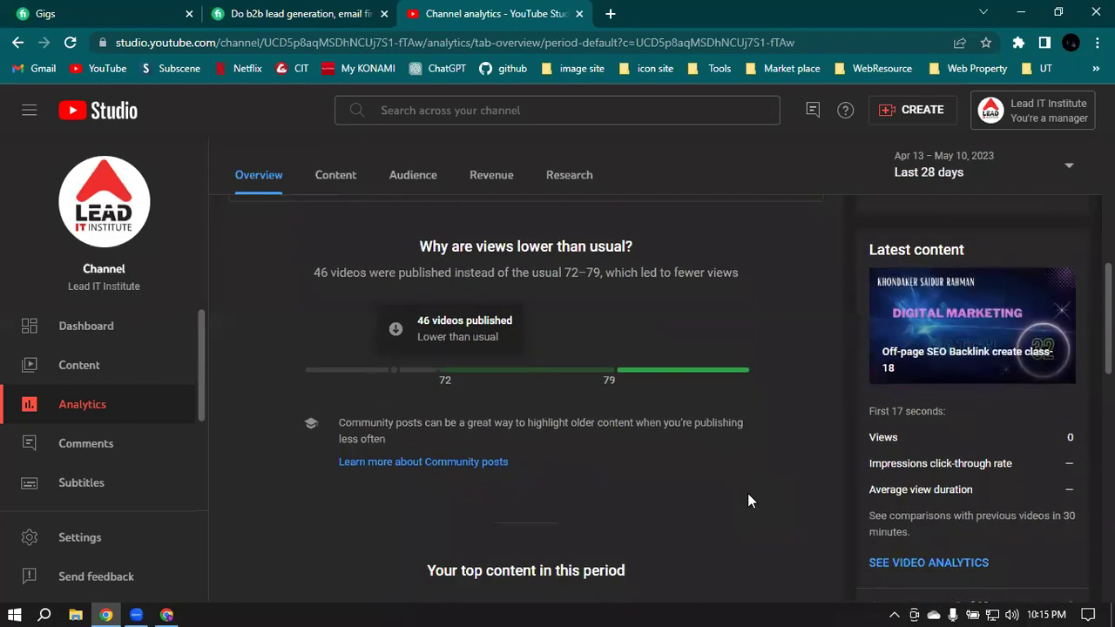
pyautogui.scroll(-8, 748, 494)
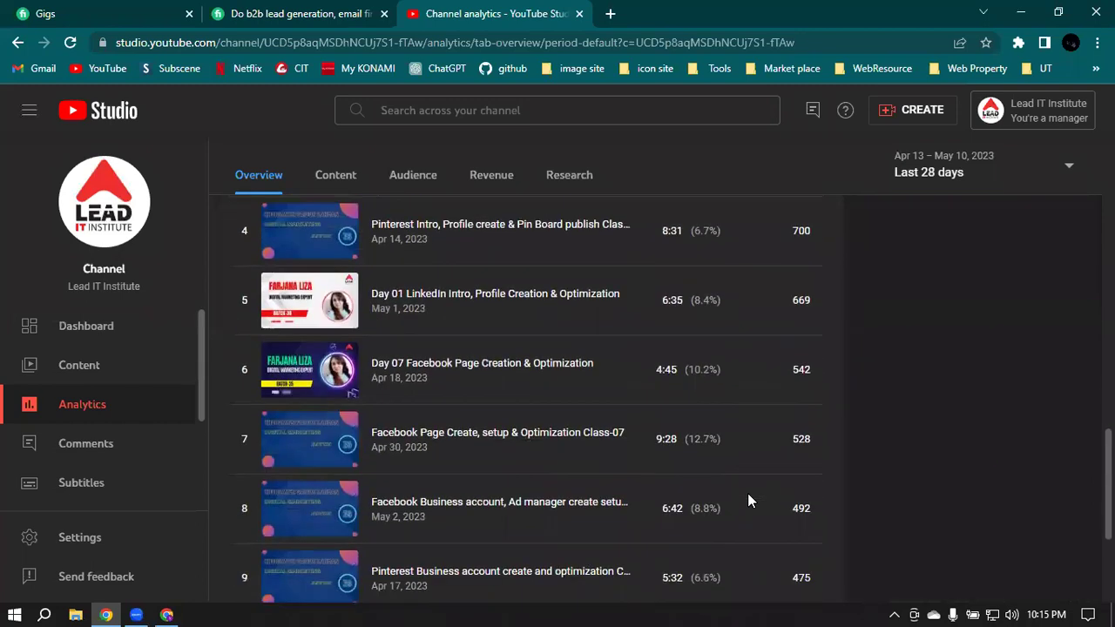
pyautogui.scroll(-1, 748, 500)
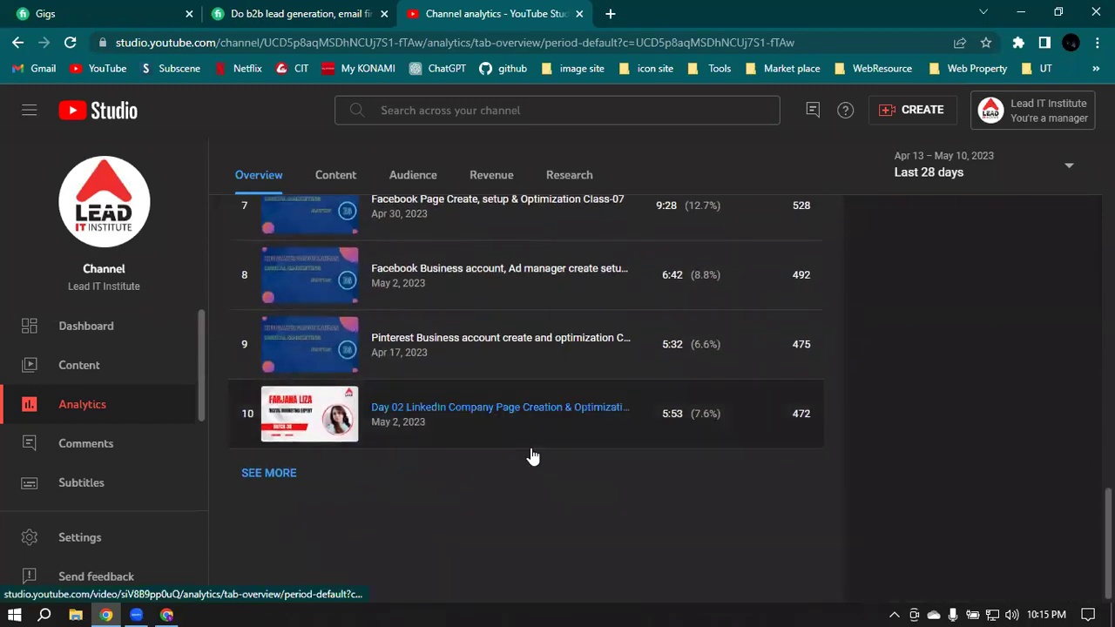
pyautogui.scroll(3, 531, 455)
pyautogui.scroll(1, 532, 455)
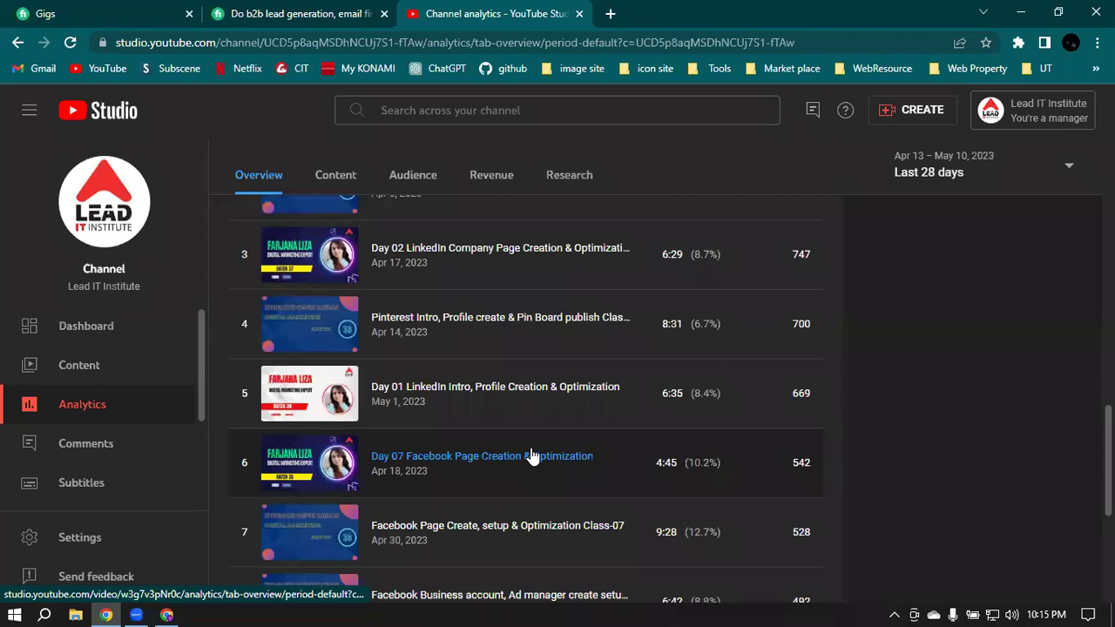
pyautogui.scroll(5, 531, 455)
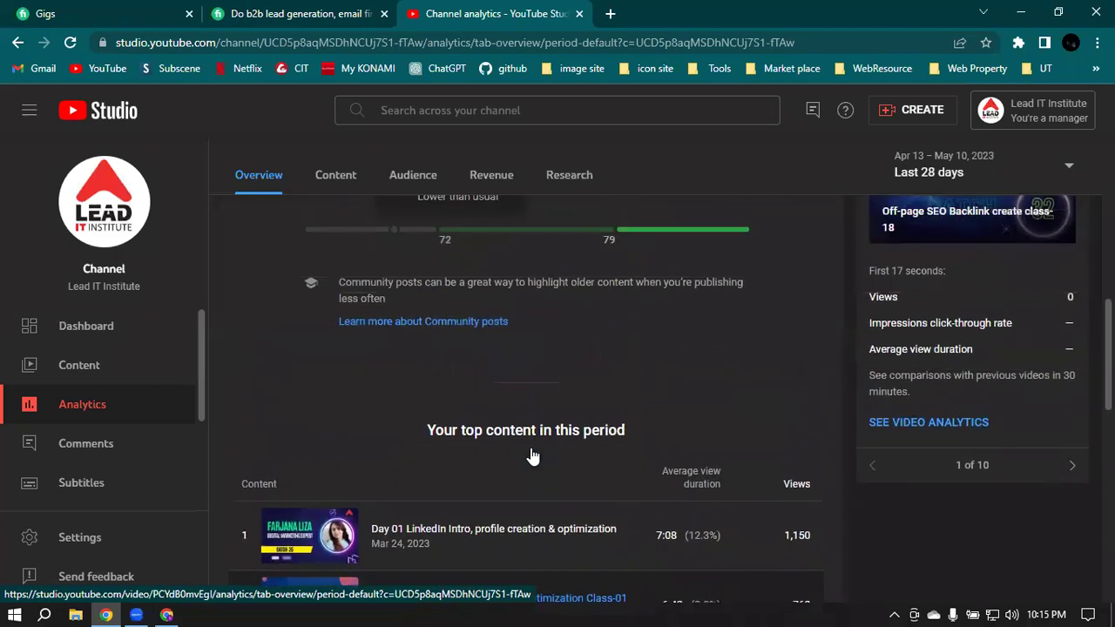
pyautogui.scroll(3, 534, 455)
pyautogui.scroll(5, 540, 340)
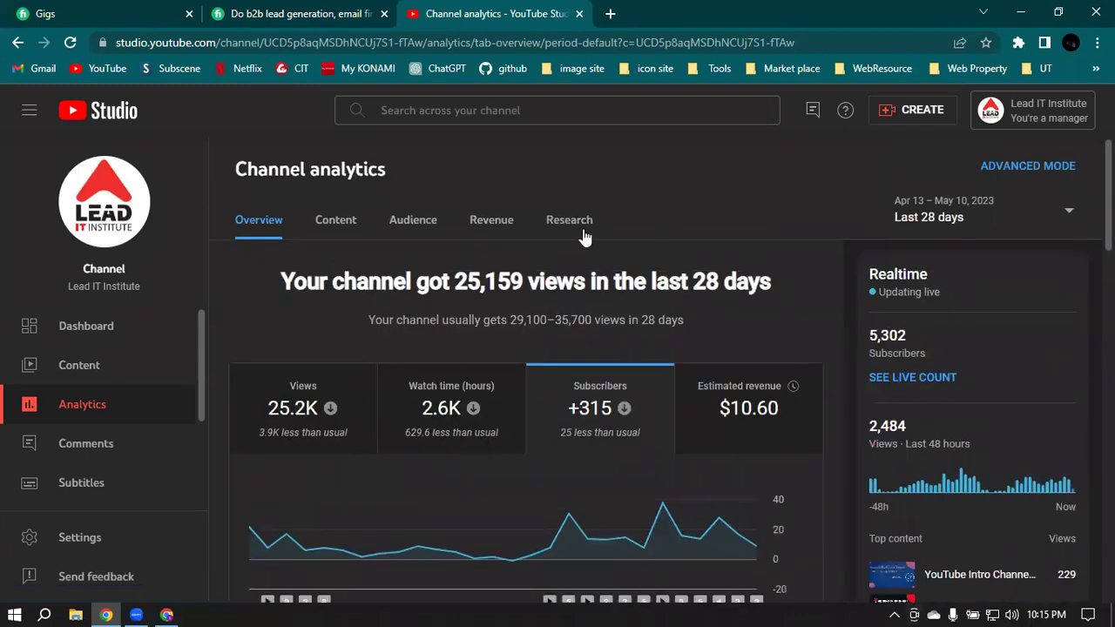
# Step: View the channel's Content analytics, and examine returning and new viewers and the videos growing the audience in the Audience analytics
pyautogui.click(337, 224)
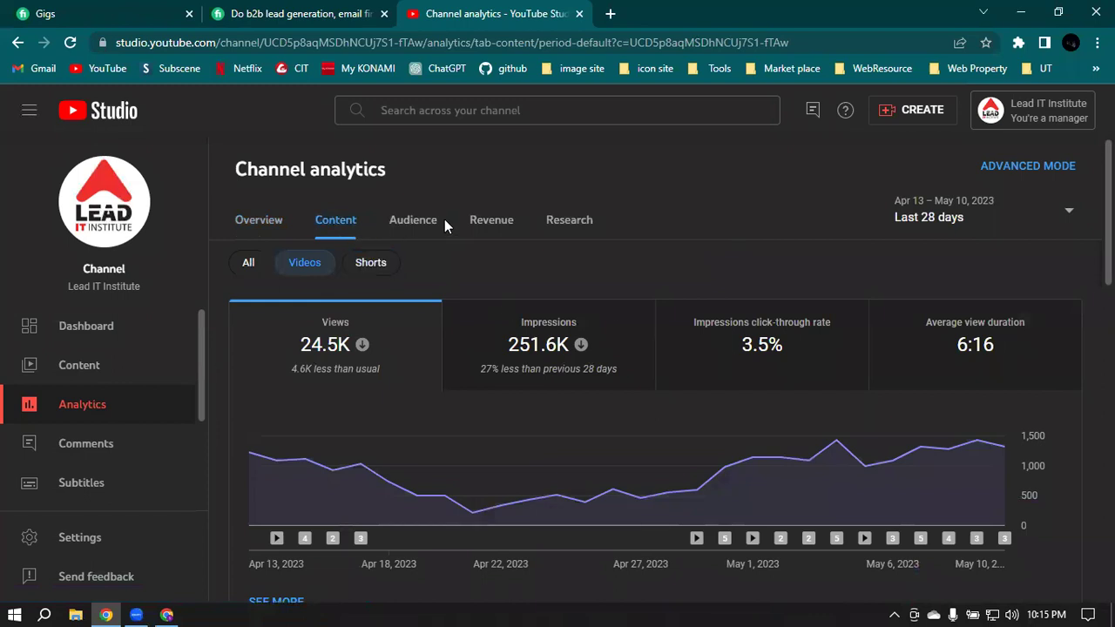
pyautogui.click(414, 230)
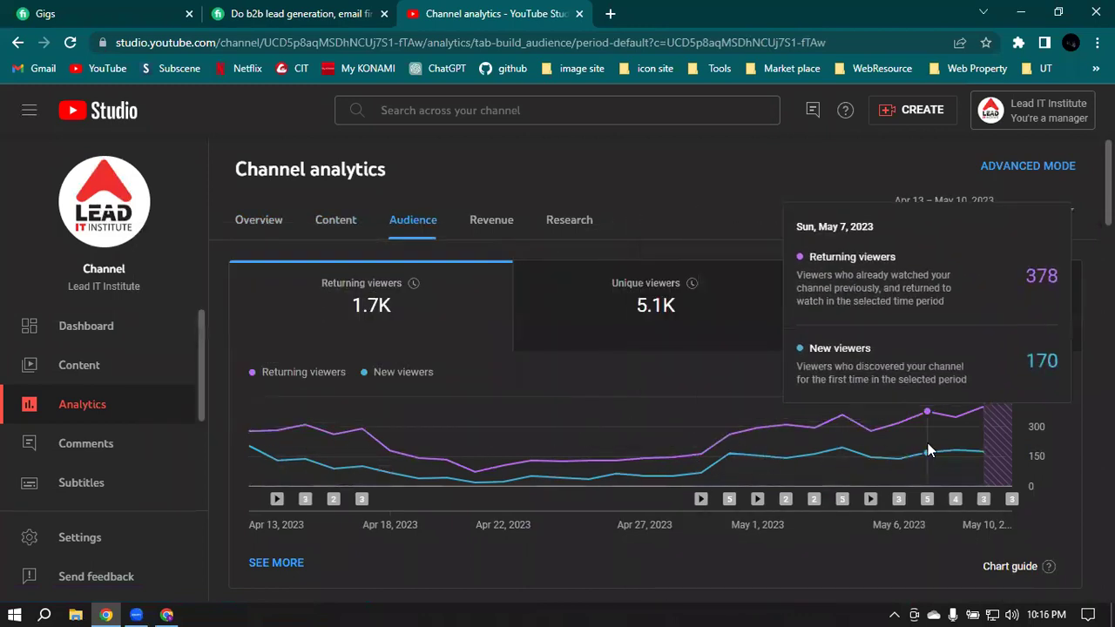
pyautogui.scroll(-4, 928, 450)
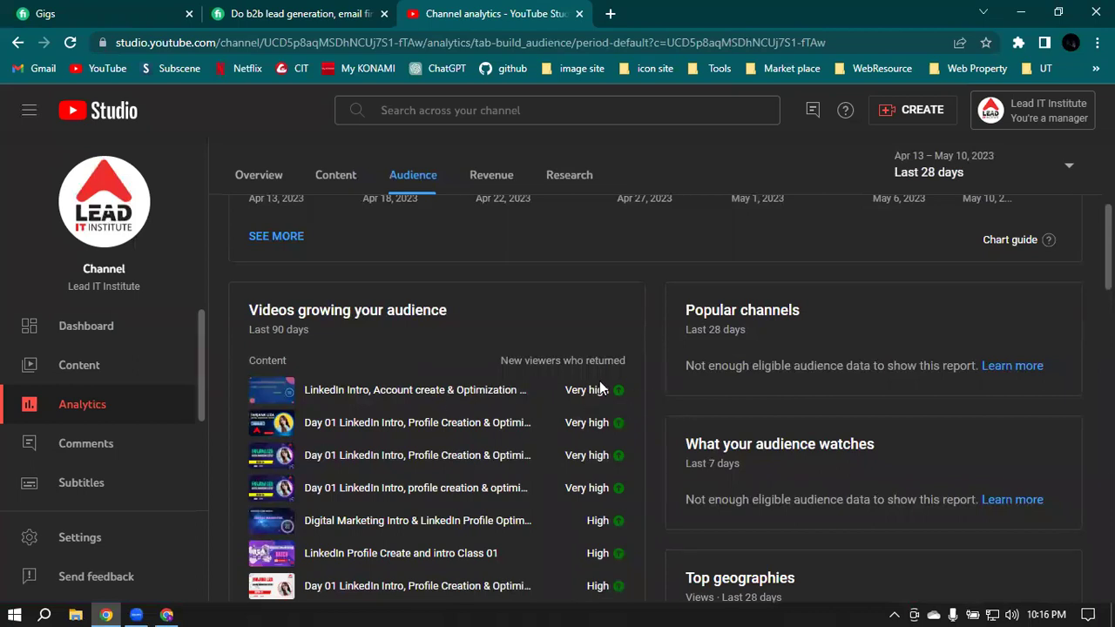
# Step: Open the detailed report for the videos growing the audience, compare its top and bottom performing videos, and close it
pyautogui.scroll(-2, 605, 396)
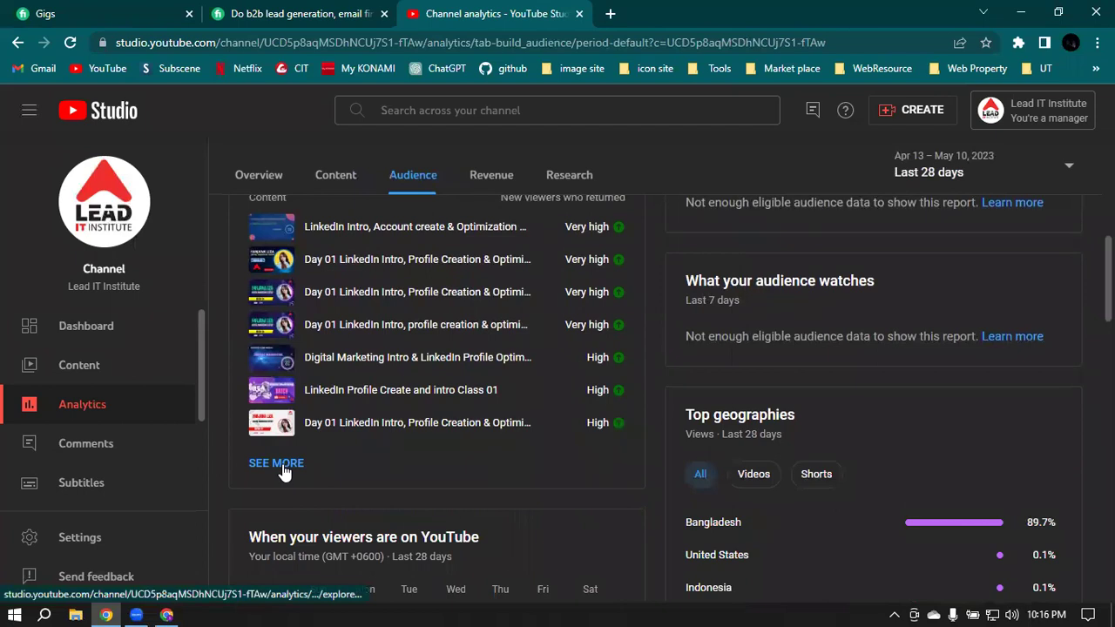
pyautogui.click(283, 469)
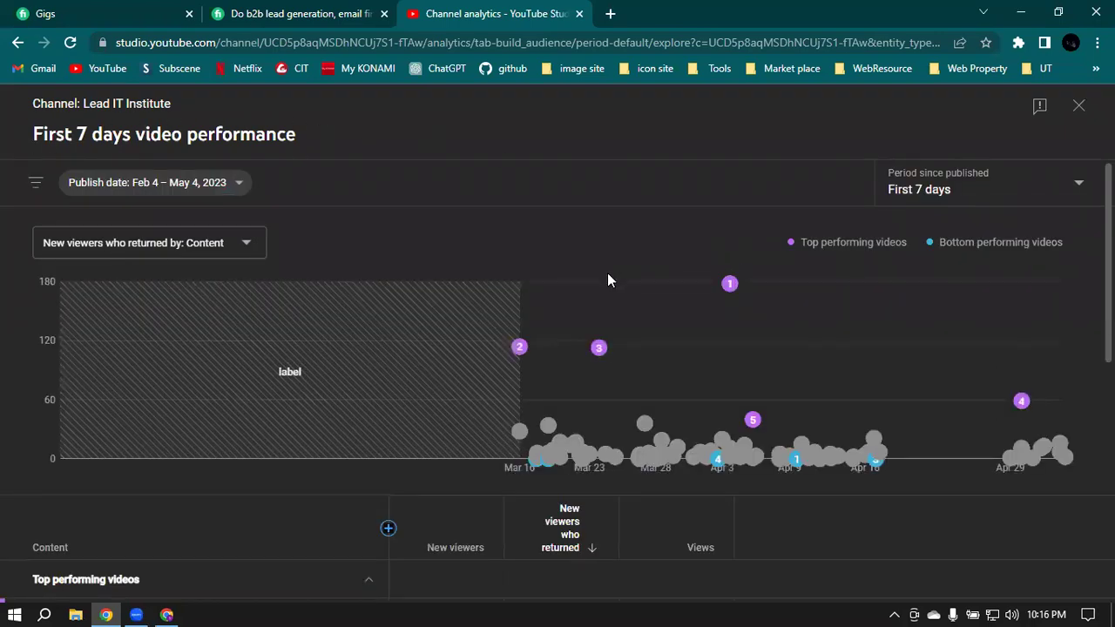
pyautogui.scroll(-3, 630, 490)
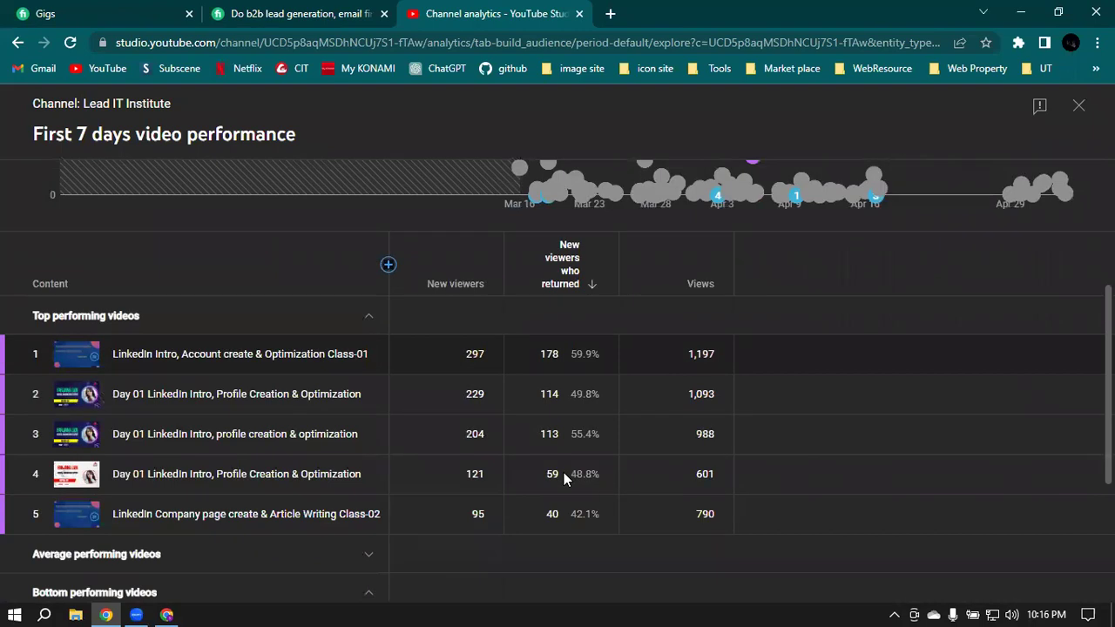
pyautogui.scroll(-3, 306, 344)
pyautogui.scroll(2, 317, 361)
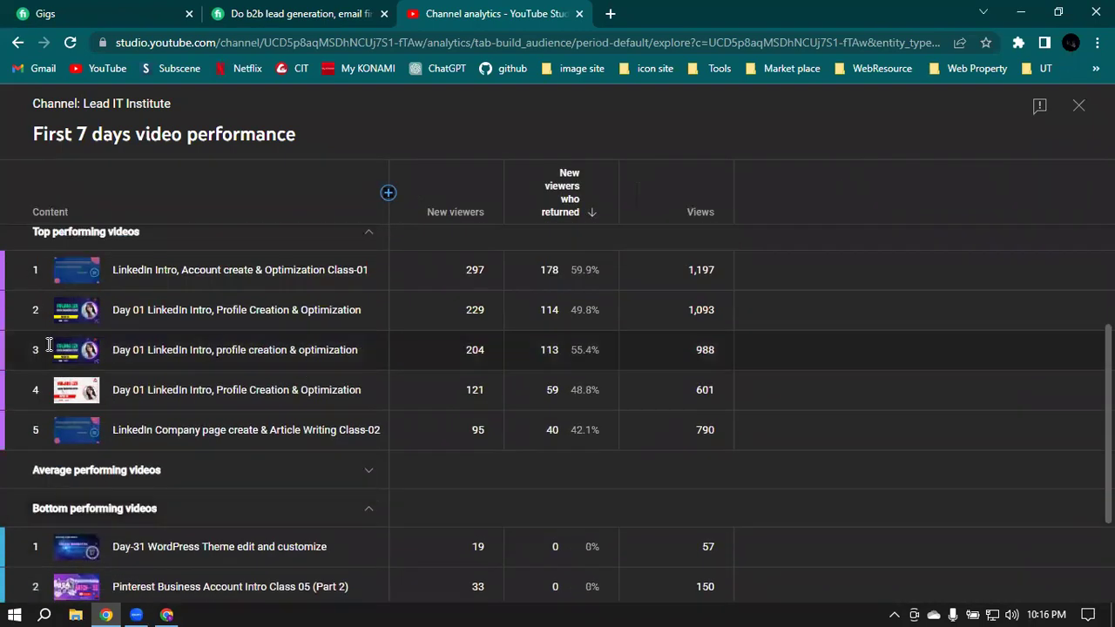
pyautogui.scroll(2, 436, 343)
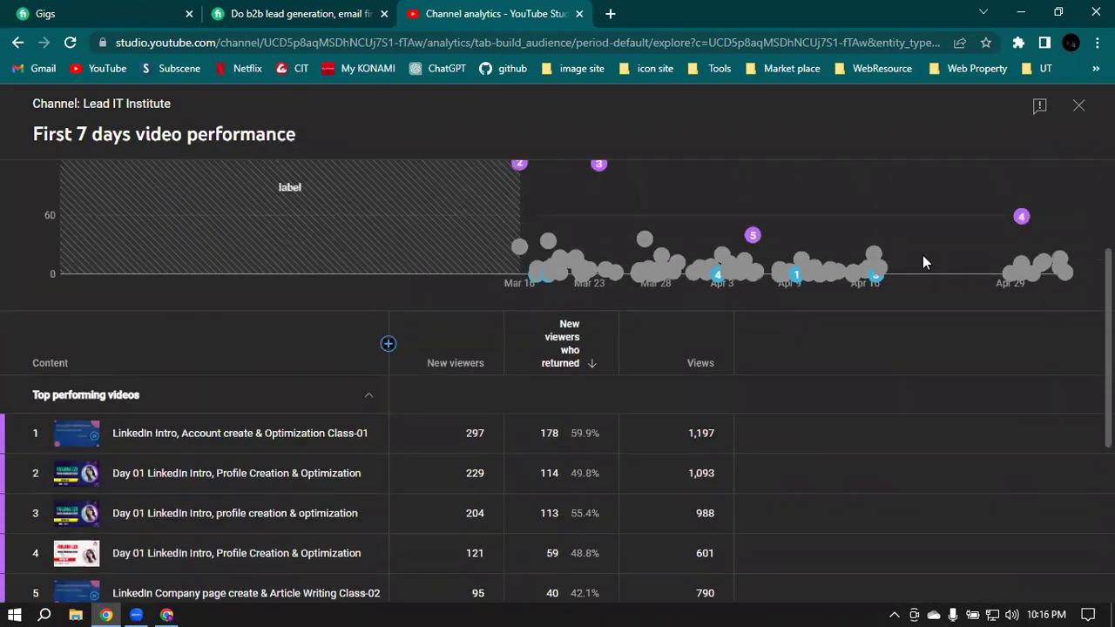
pyautogui.click(1078, 106)
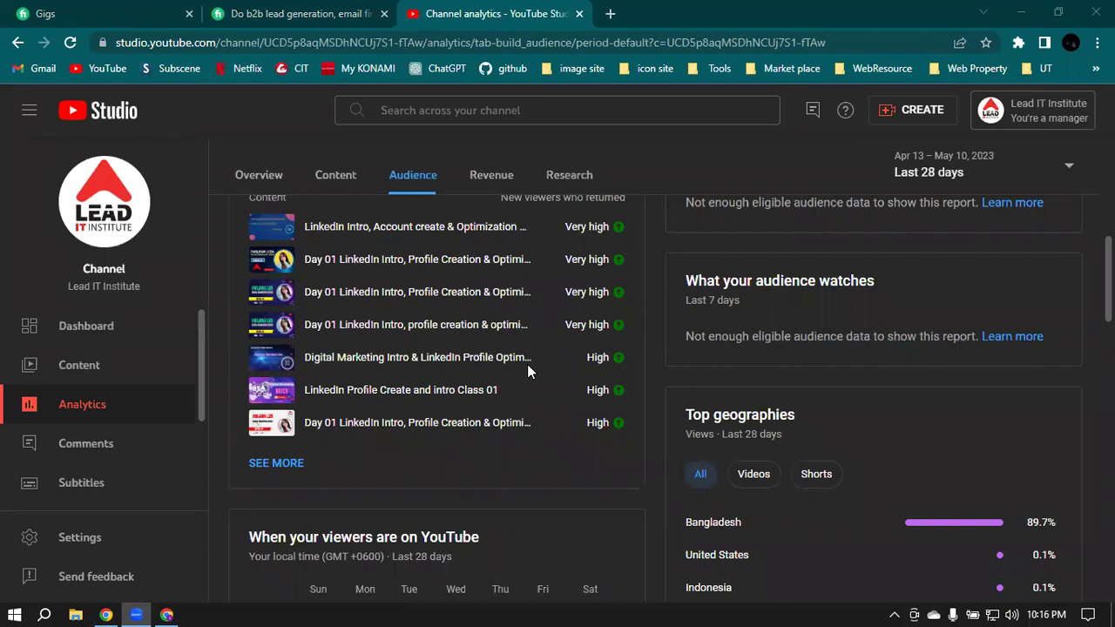
# Step: View the channel's comments and read through the published ones that have not been responded to
pyautogui.click(70, 446)
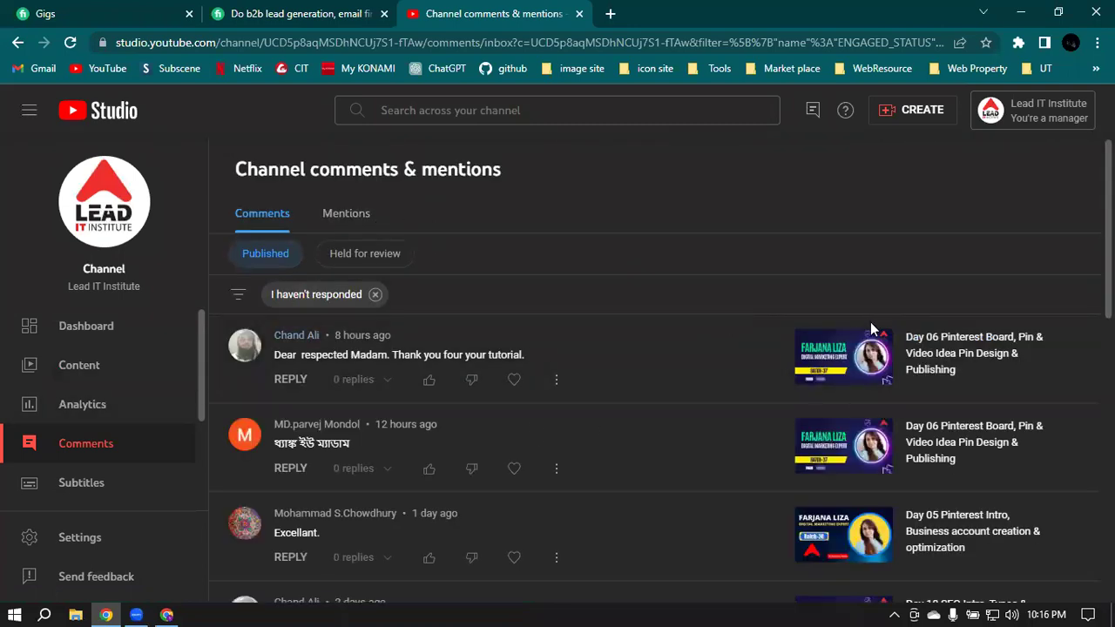
pyautogui.scroll(-2, 868, 327)
pyautogui.scroll(-7, 867, 330)
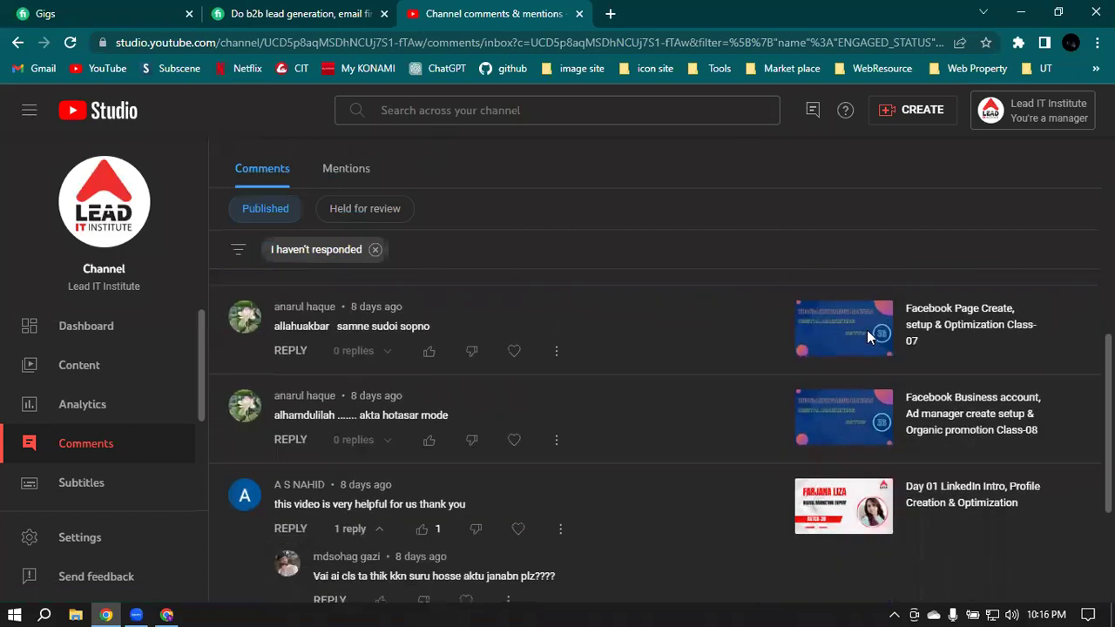
pyautogui.scroll(-3, 867, 336)
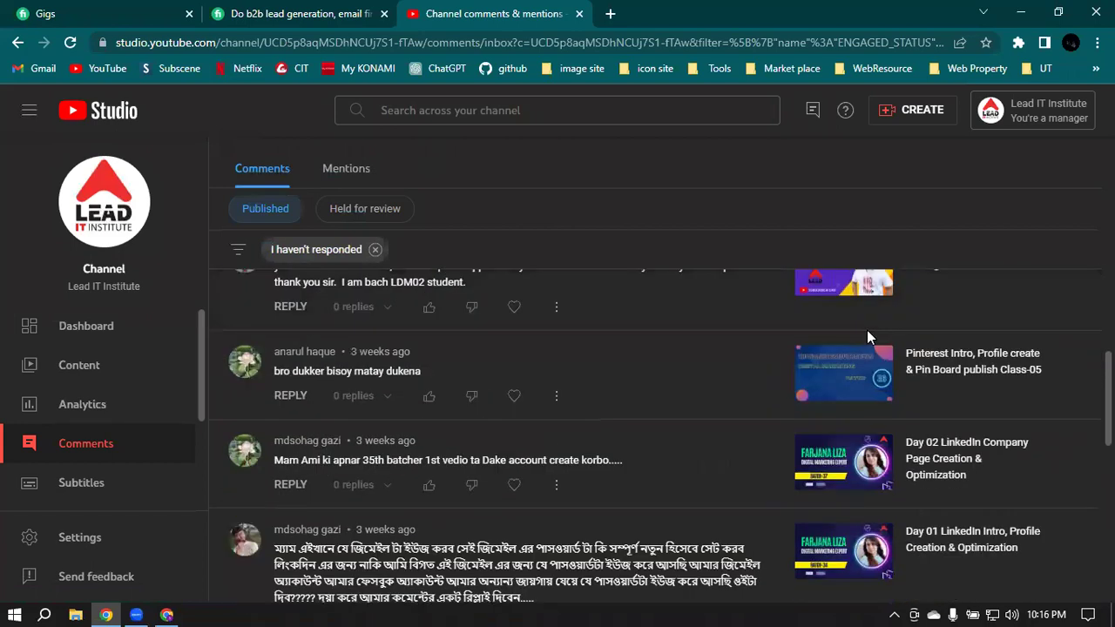
pyautogui.scroll(-5, 866, 337)
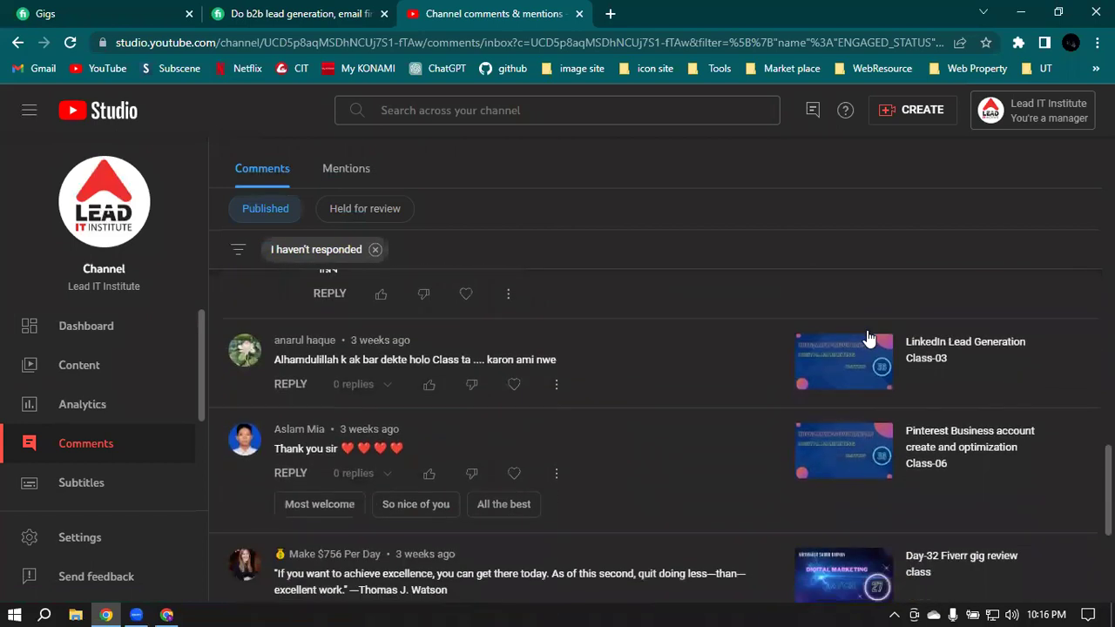
pyautogui.scroll(-5, 867, 336)
pyautogui.scroll(-8, 867, 338)
pyautogui.scroll(-10, 867, 347)
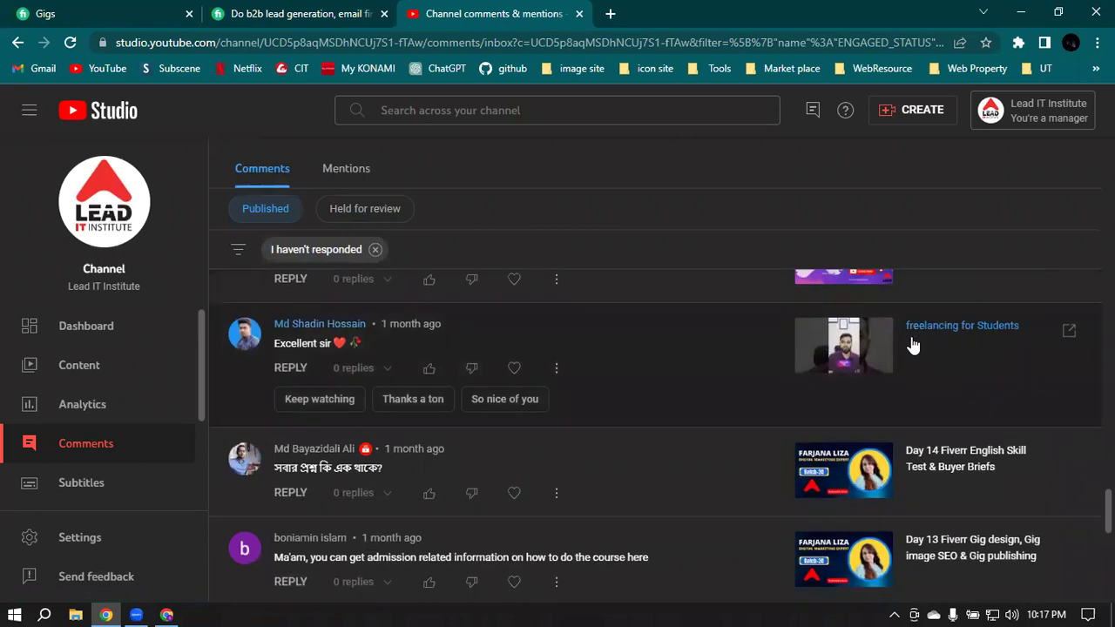
pyautogui.scroll(-3, 906, 352)
pyautogui.scroll(4, 759, 410)
pyautogui.scroll(8, 759, 410)
pyautogui.scroll(6, 759, 410)
pyautogui.scroll(4, 759, 411)
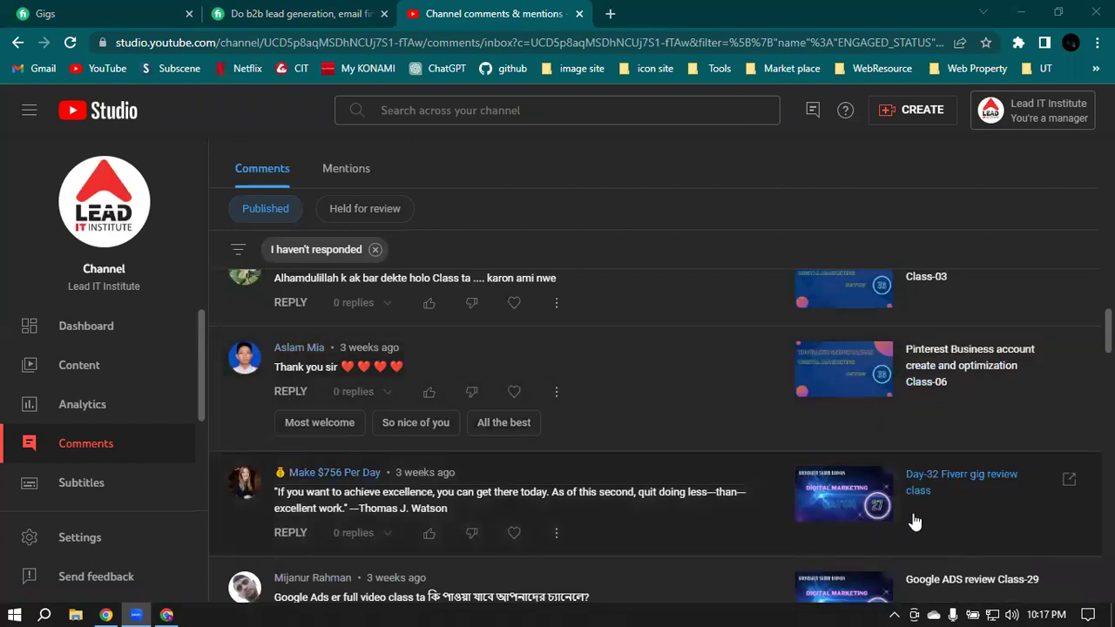
pyautogui.scroll(10, 786, 492)
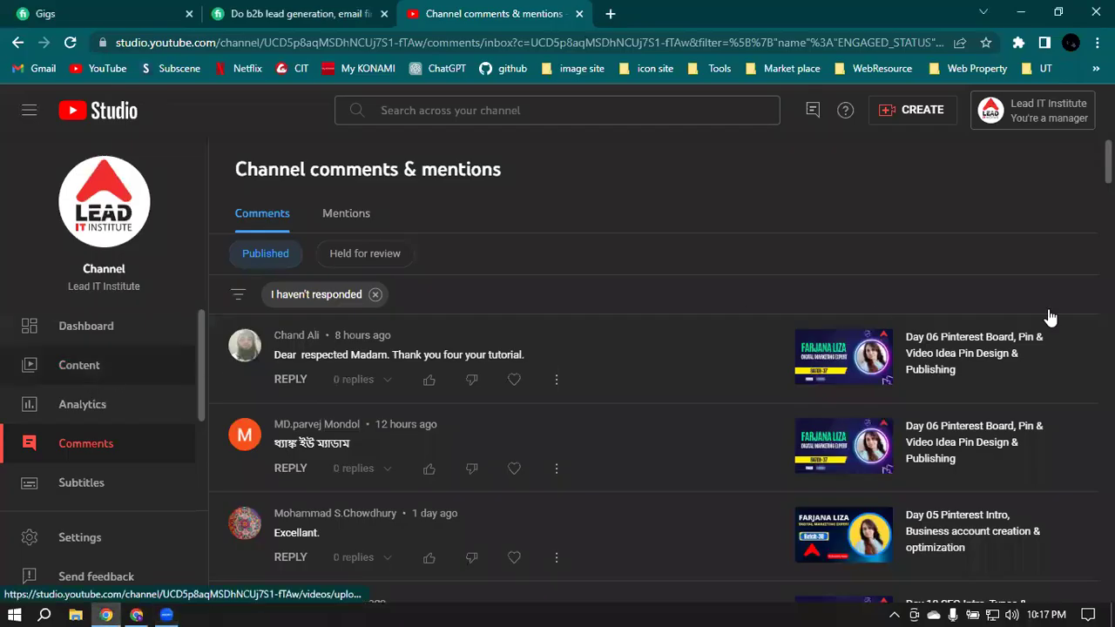
# Step: View the channel content and check the monetization status and visibility options of the "Off-page SEO Backlink create class-18" video without changing them
pyautogui.click(79, 365)
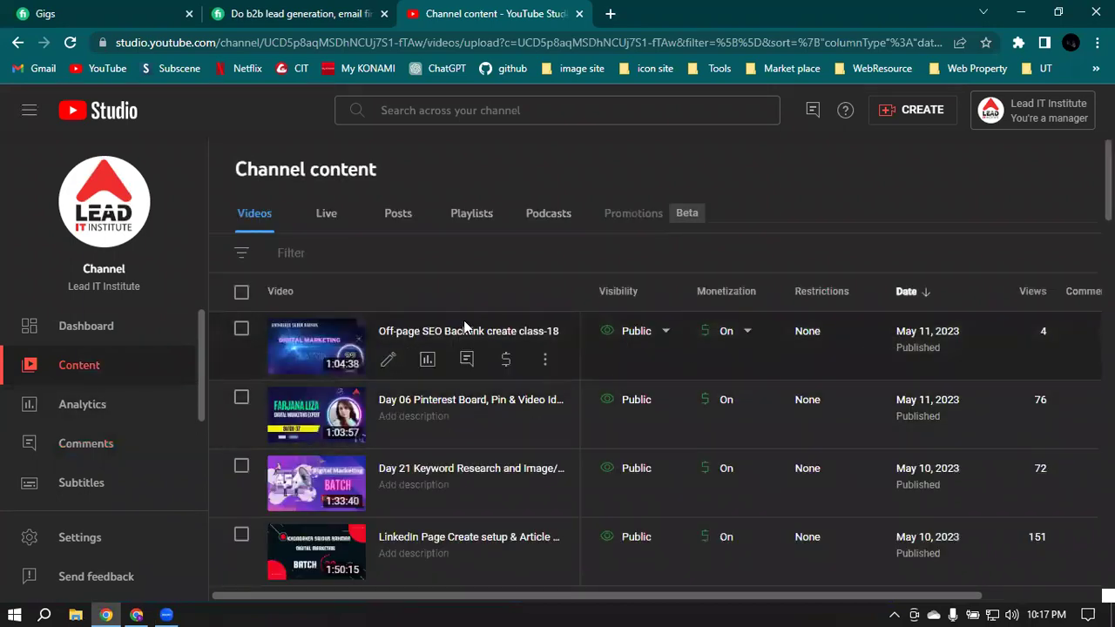
pyautogui.moveTo(737, 344)
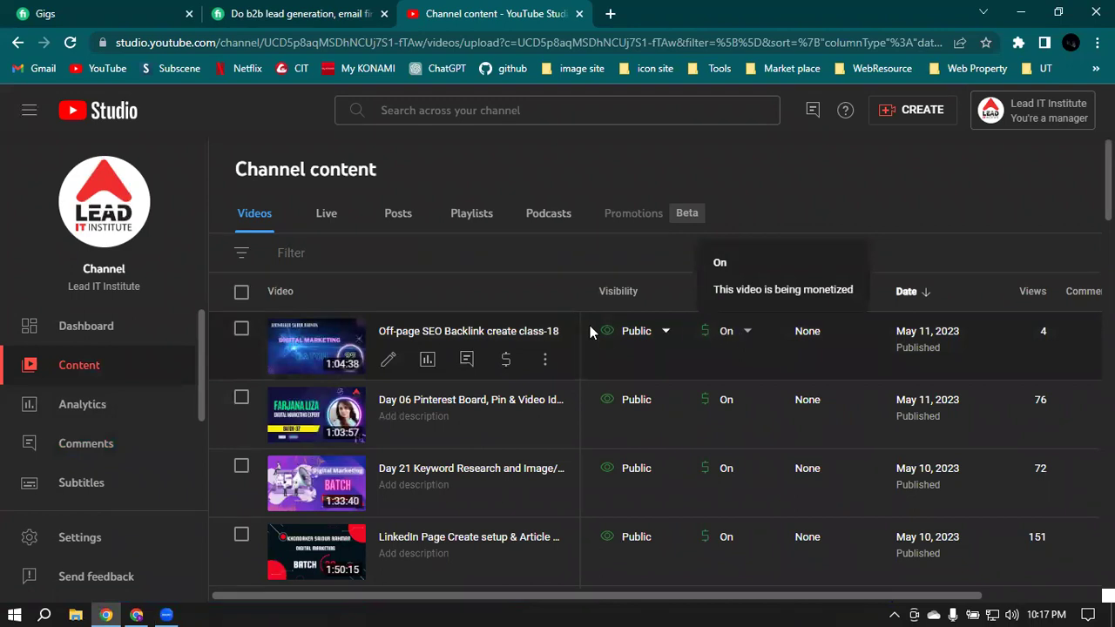
pyautogui.moveTo(647, 342)
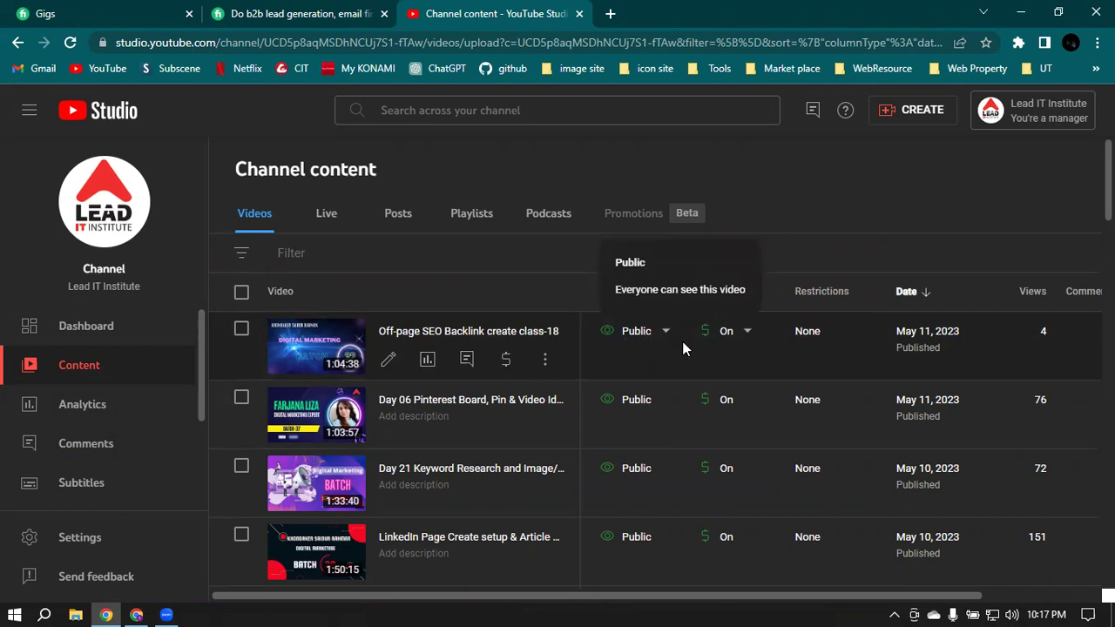
pyautogui.click(649, 339)
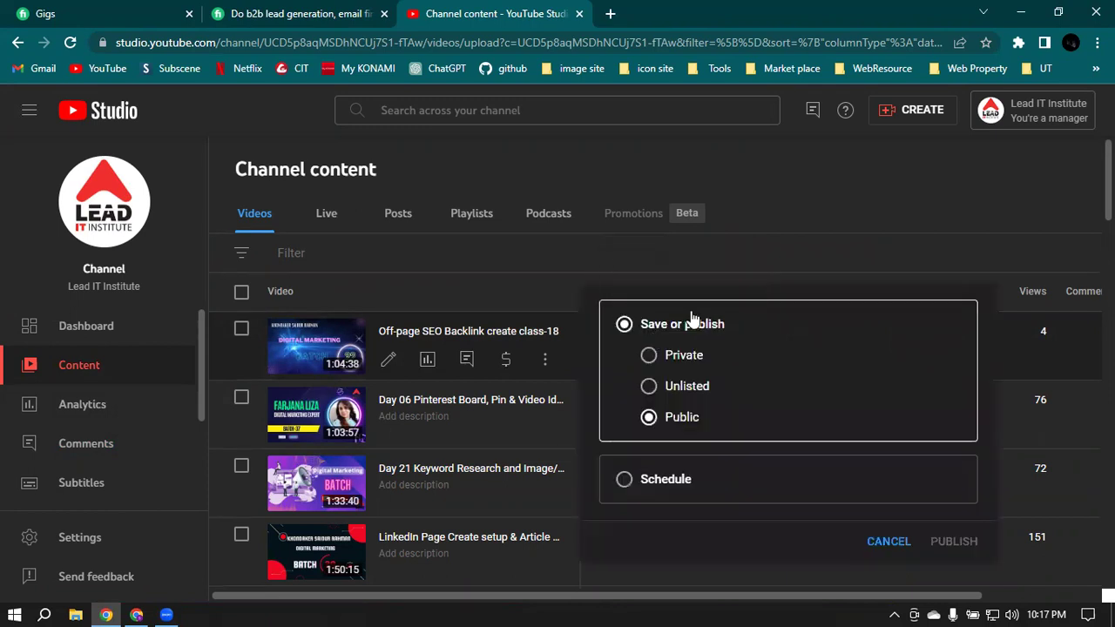
pyautogui.click(847, 221)
# Step: Browse to the second page of channel videos and examine the visibility, monetization and restrictions of the Apr 15, 2023 "Day 02 LinkedIn Company Page" video
pyautogui.scroll(-2, 536, 287)
pyautogui.scroll(-10, 540, 296)
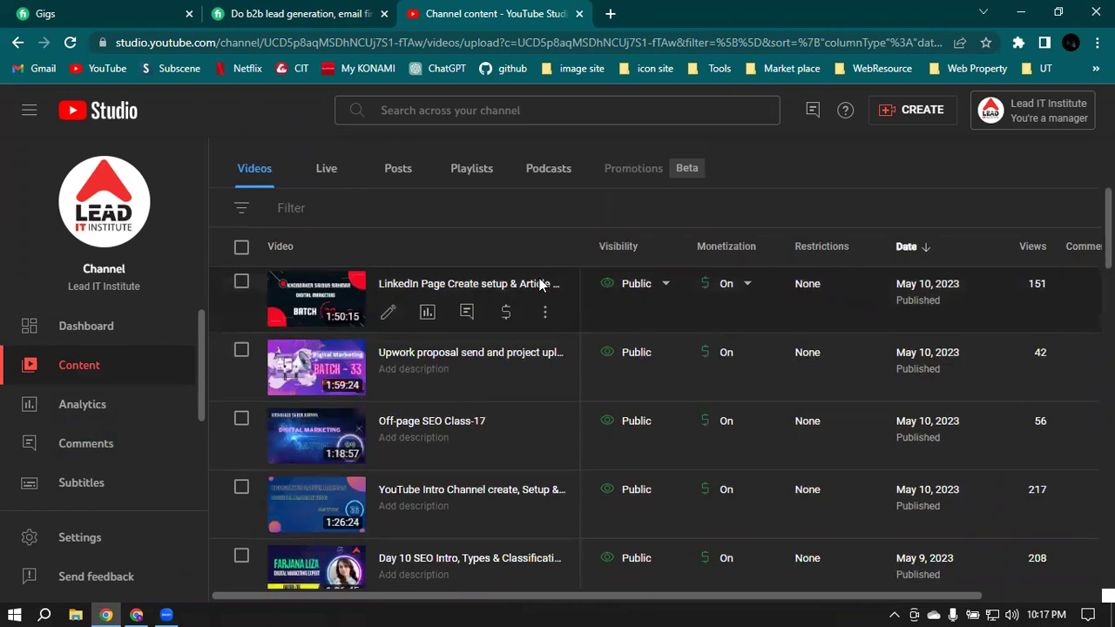
pyautogui.scroll(-6, 533, 307)
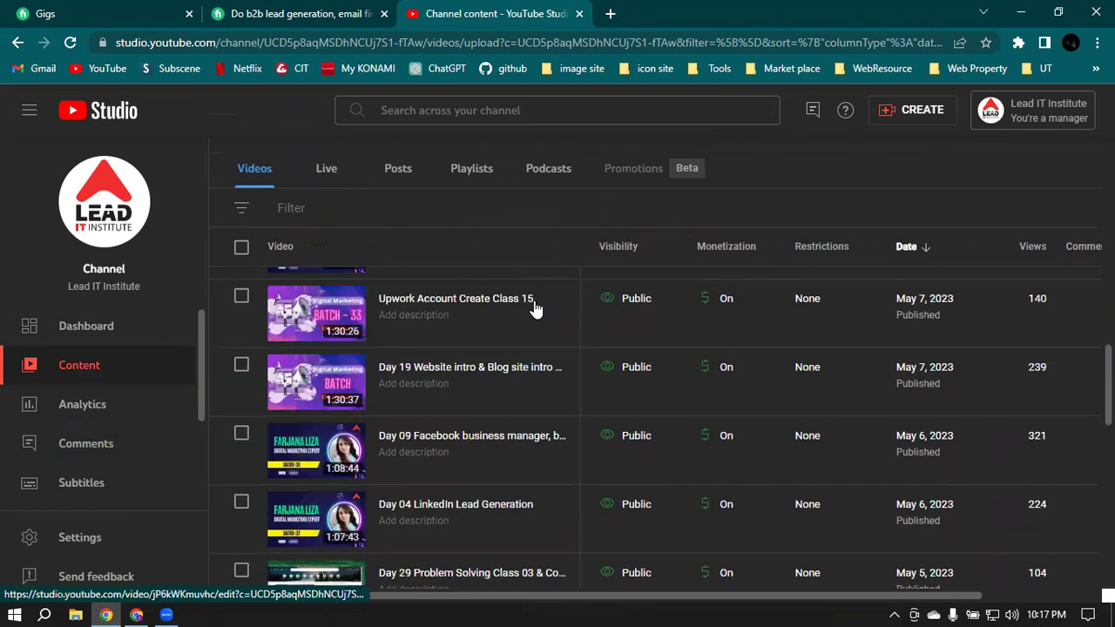
pyautogui.scroll(-6, 518, 357)
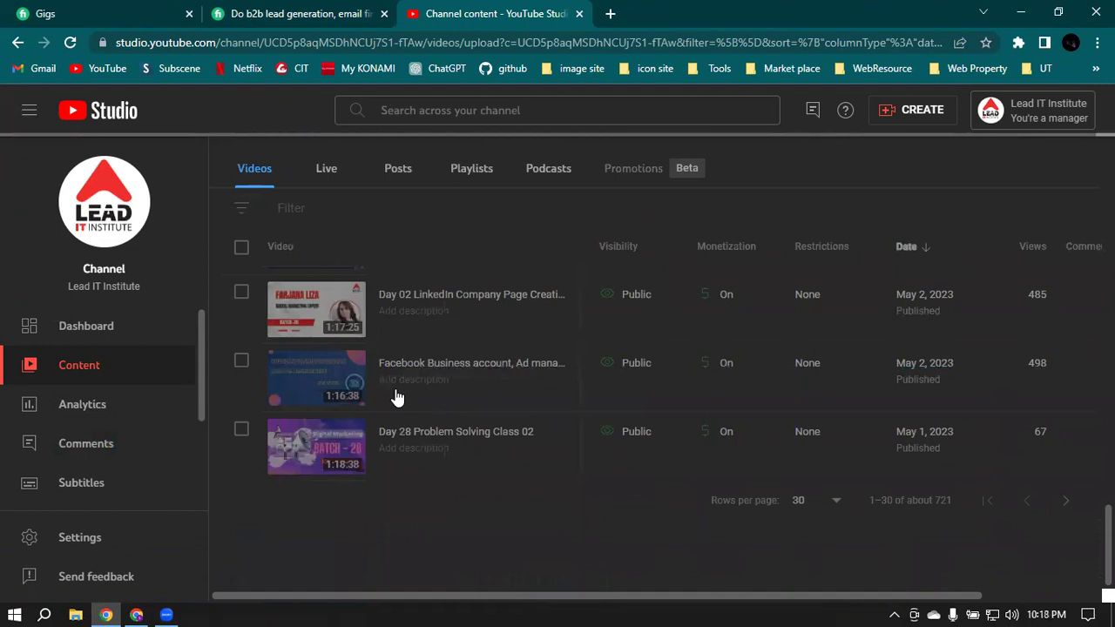
pyautogui.scroll(-3, 507, 367)
pyautogui.scroll(-6, 508, 368)
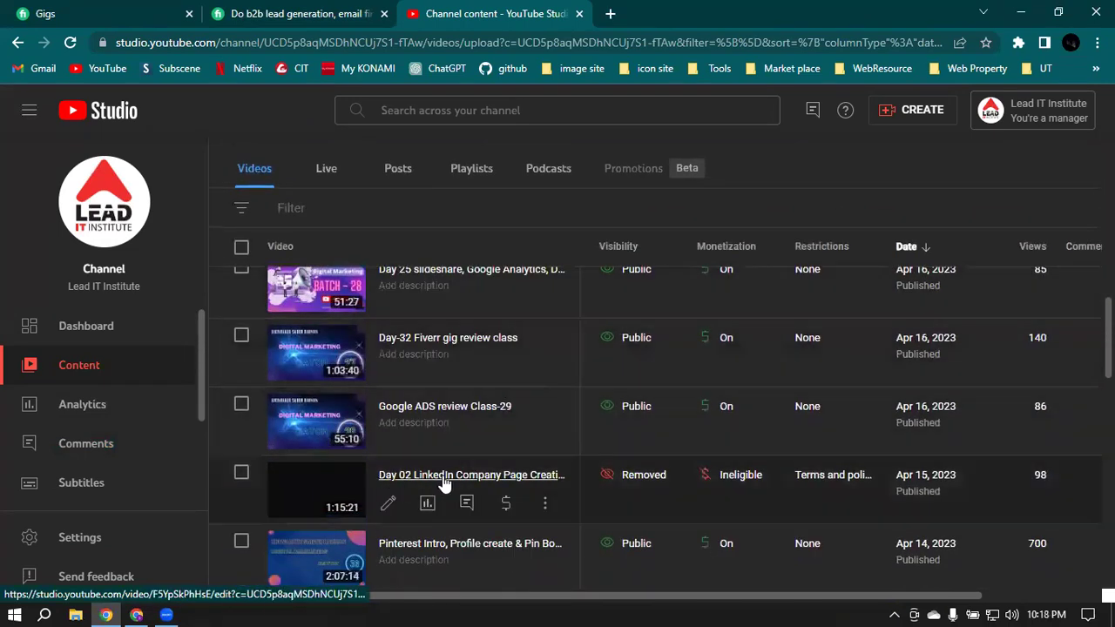
pyautogui.moveTo(646, 489)
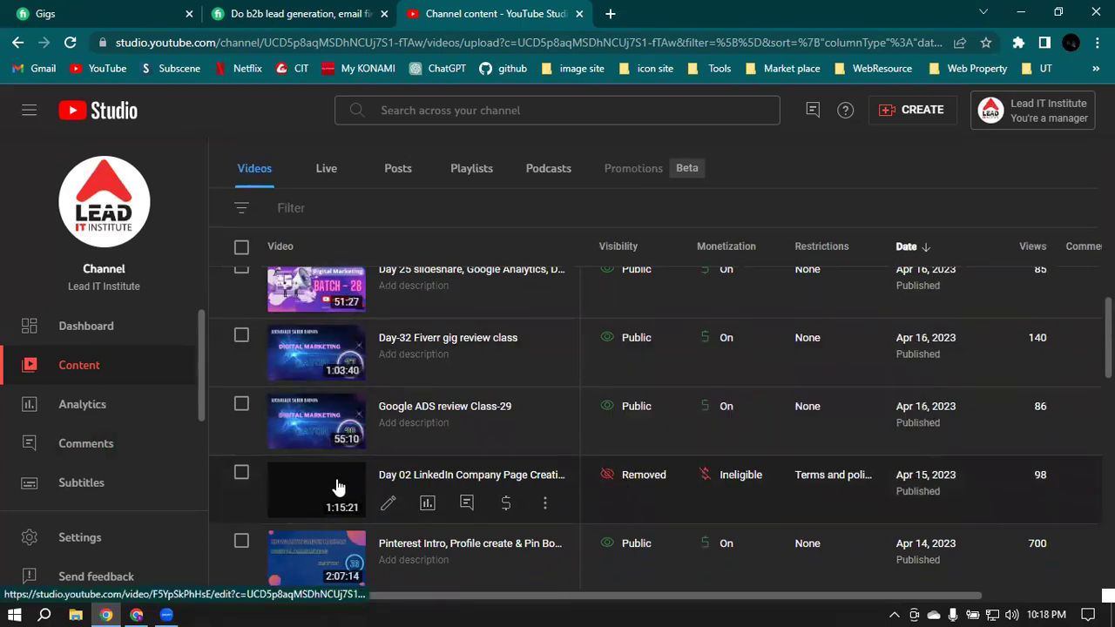
pyautogui.moveTo(842, 482)
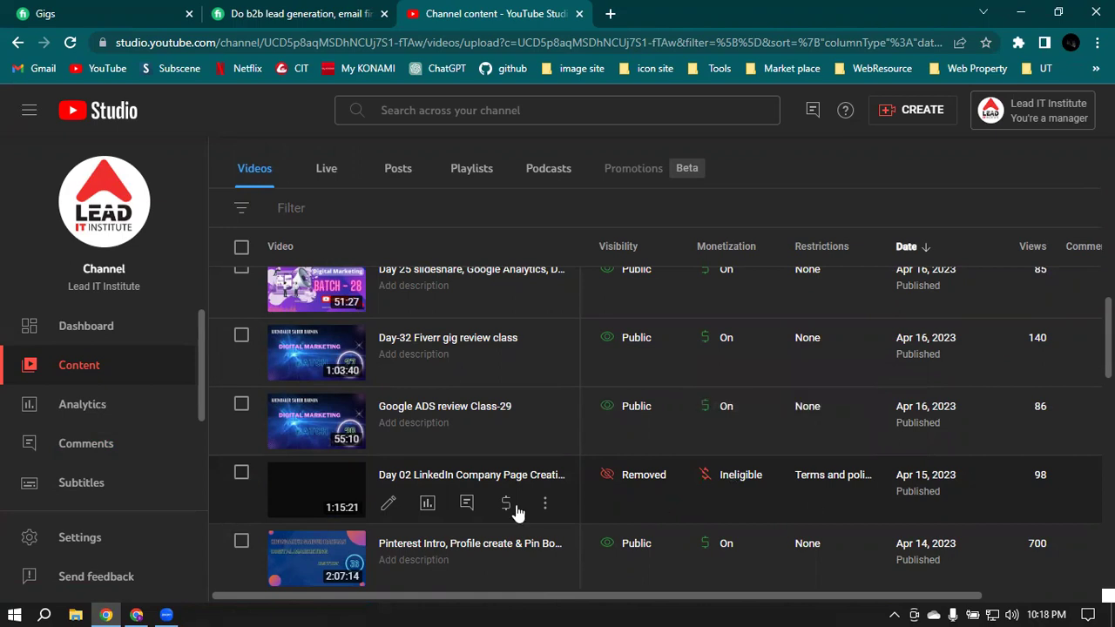
# Step: Open the details of the Apr 15, 2023 "Day 02 LinkedIn Company Page" video, examine its settings and restrictions, and return to the content list
pyautogui.click(464, 476)
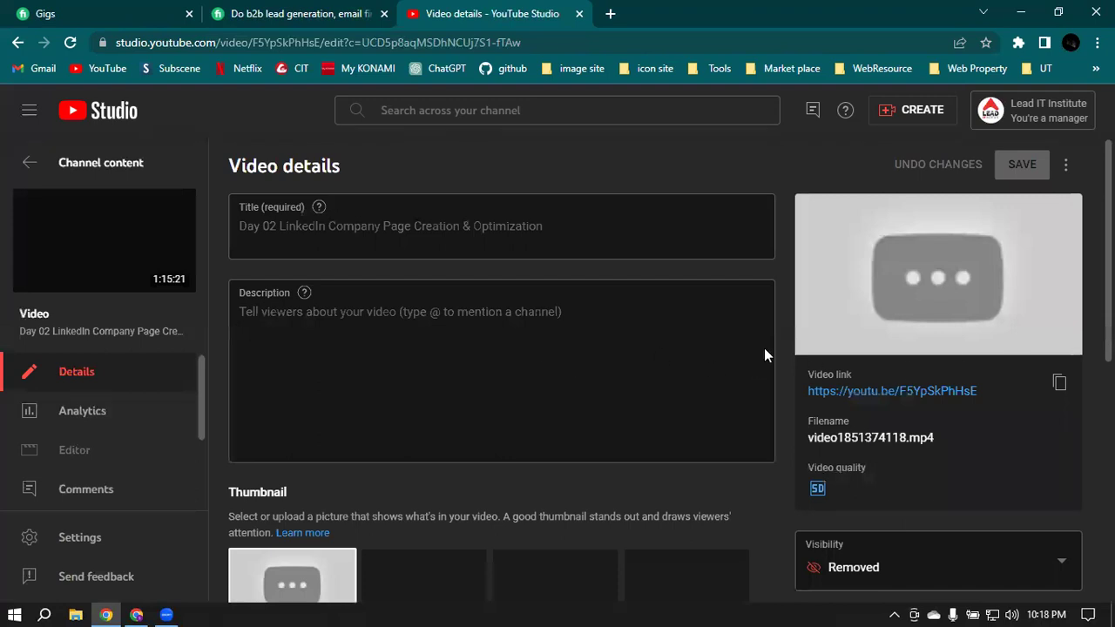
pyautogui.scroll(-5, 697, 357)
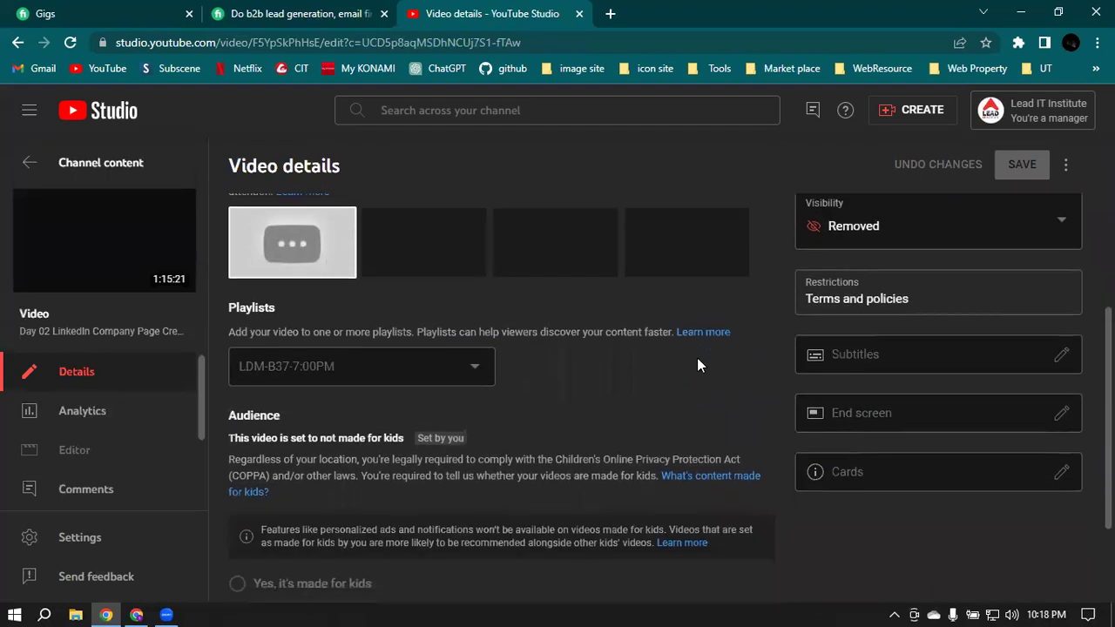
pyautogui.scroll(-1, 699, 357)
pyautogui.scroll(4, 936, 357)
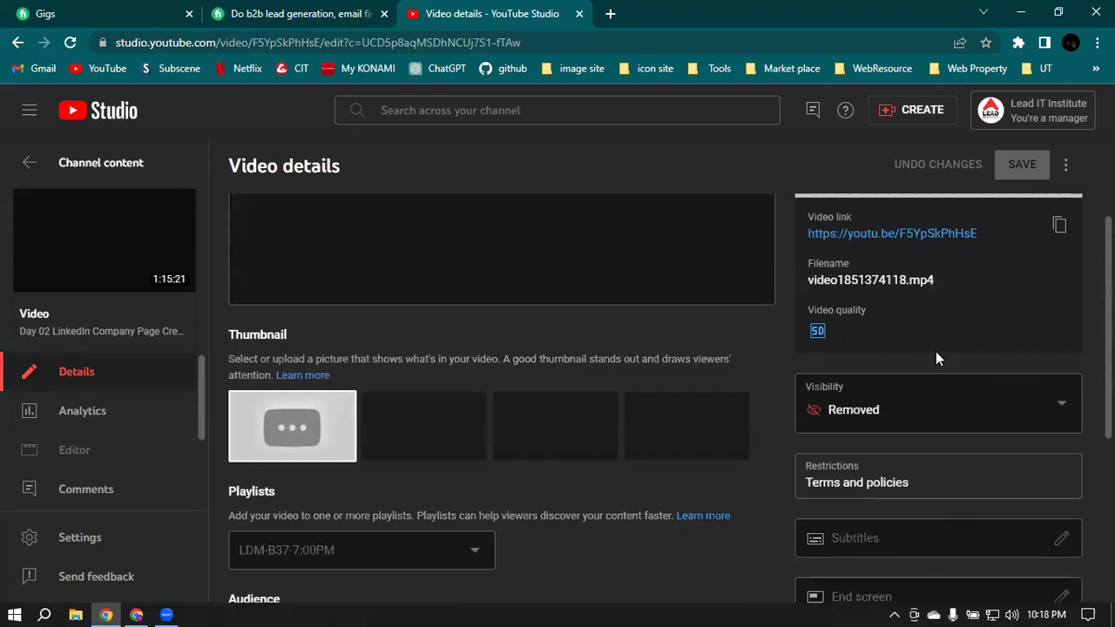
pyautogui.scroll(2, 936, 351)
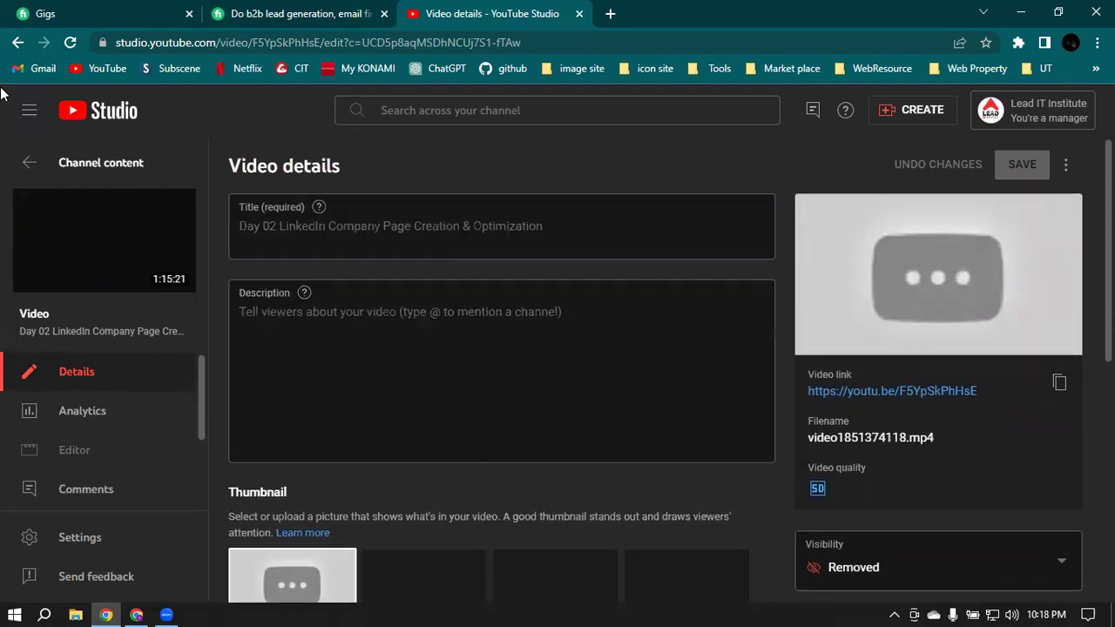
pyautogui.click(17, 44)
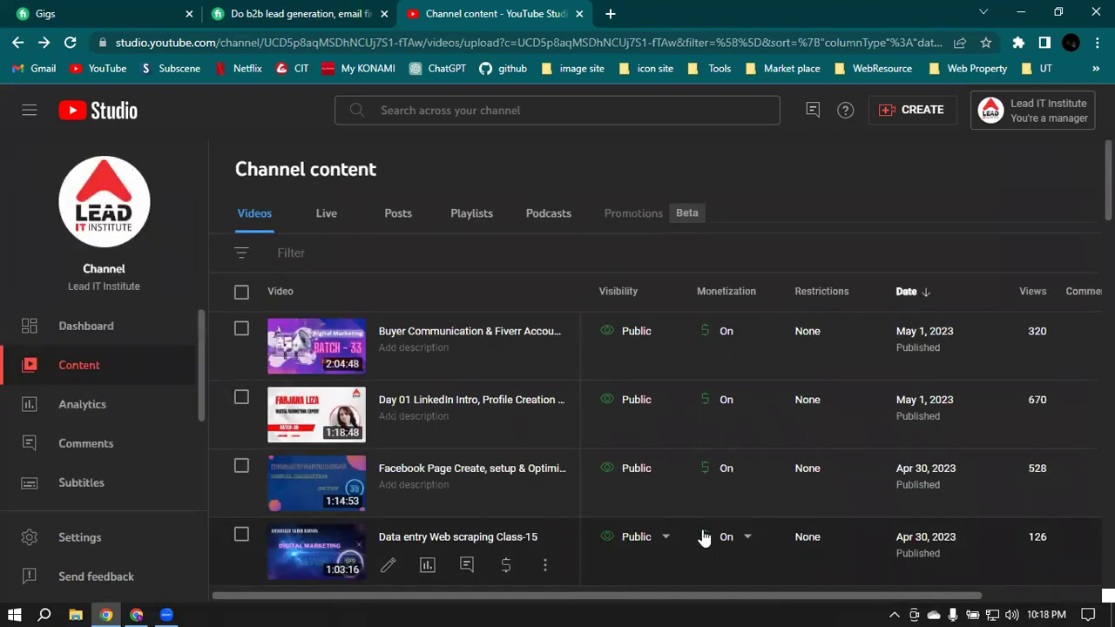
# Step: Open the "Terms and policies" issue of the "Day 02 LinkedIn Company Page" video, read its explanation and impact, and leave without starting the review
pyautogui.scroll(-12, 704, 538)
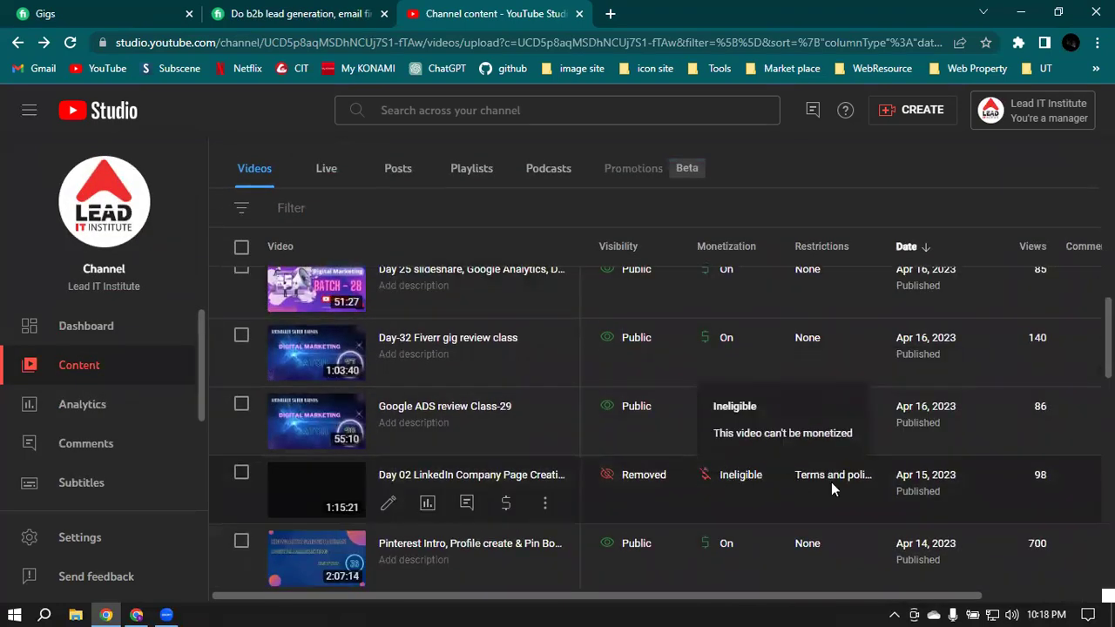
pyautogui.click(831, 432)
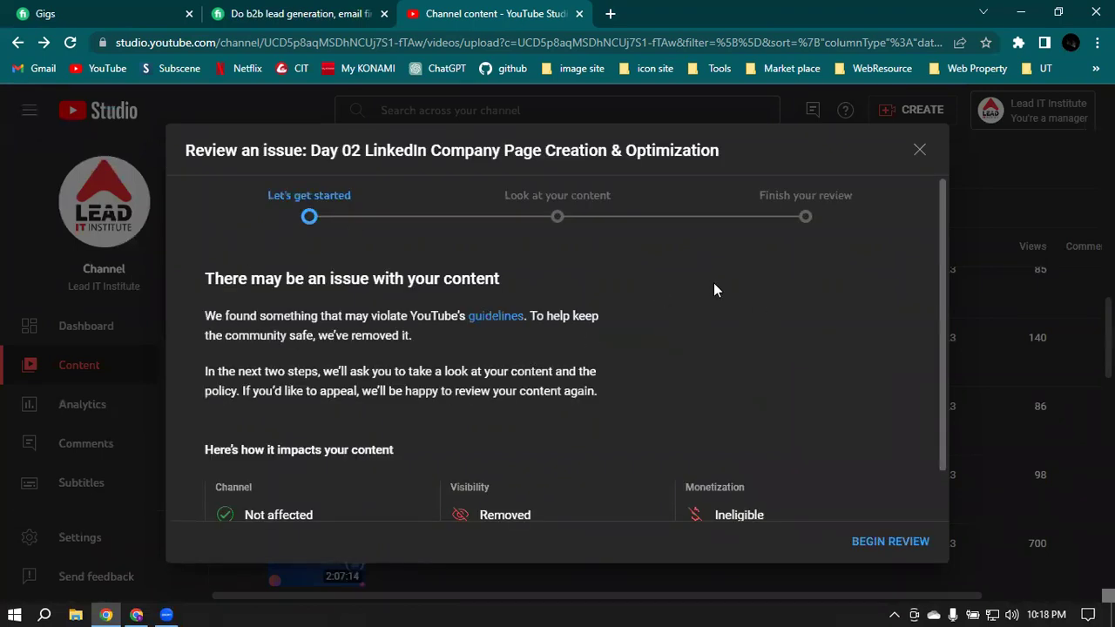
pyautogui.scroll(-1, 713, 290)
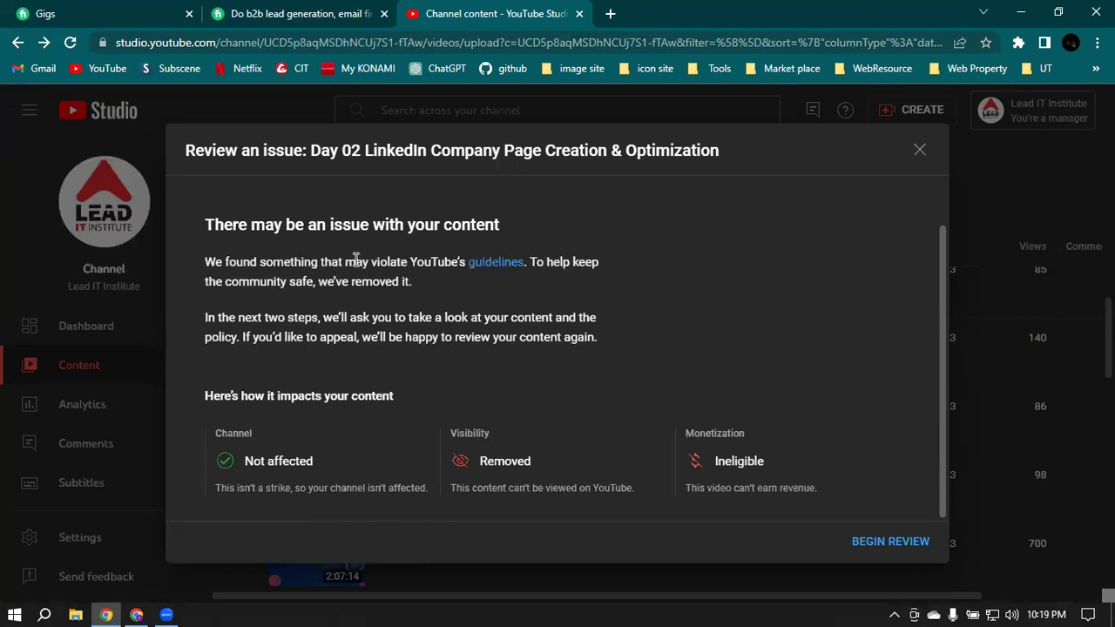
pyautogui.moveTo(469, 263); pyautogui.dragTo(512, 288)
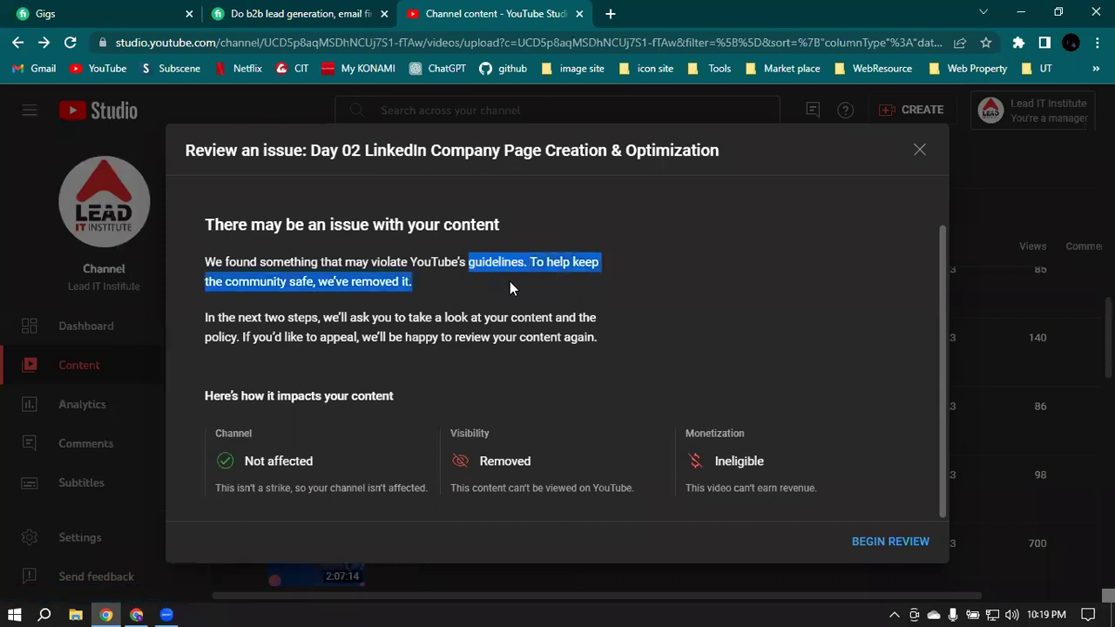
pyautogui.moveTo(591, 280); pyautogui.dragTo(435, 284)
pyautogui.click(925, 152)
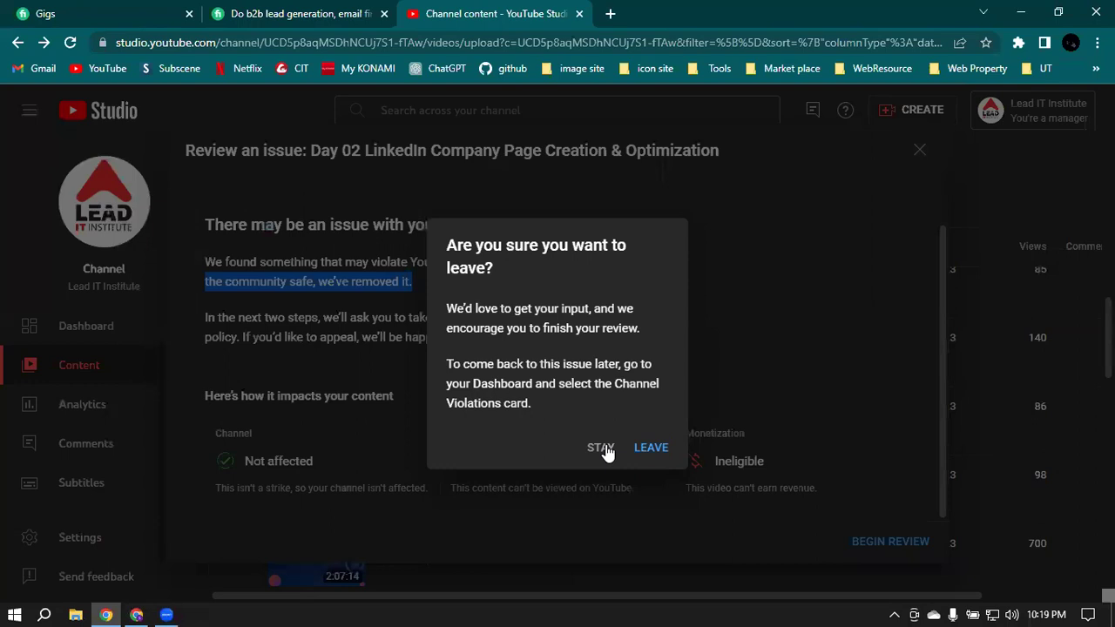
pyautogui.click(649, 448)
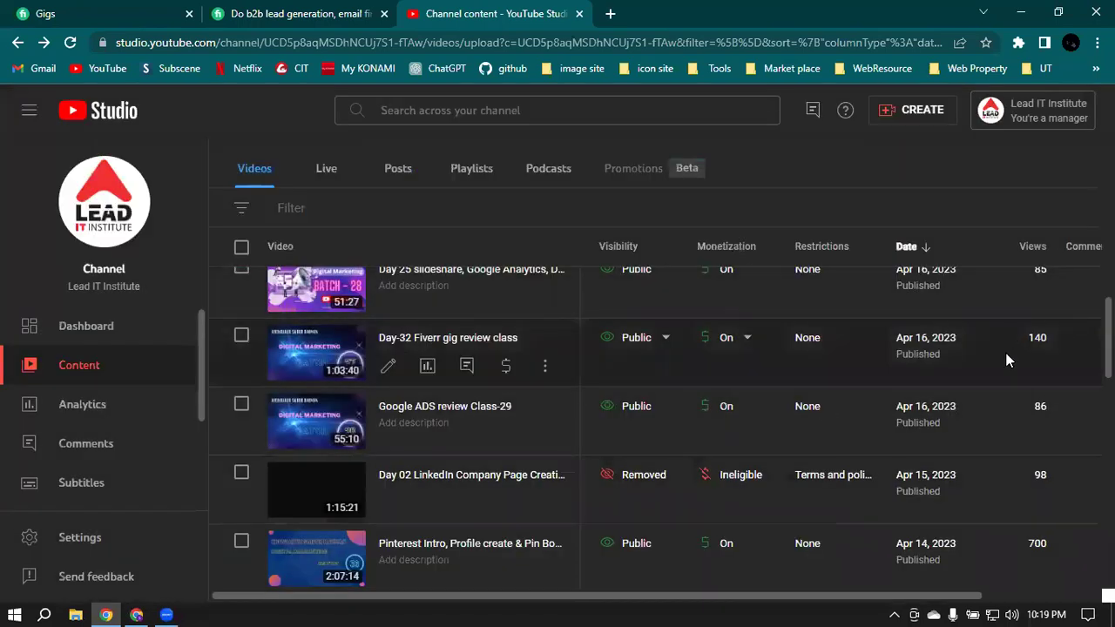
# Step: Look through the rest of the channel's video list and examine the channel's playlists with their visibility and video counts
pyautogui.scroll(-2, 655, 401)
pyautogui.scroll(-5, 505, 399)
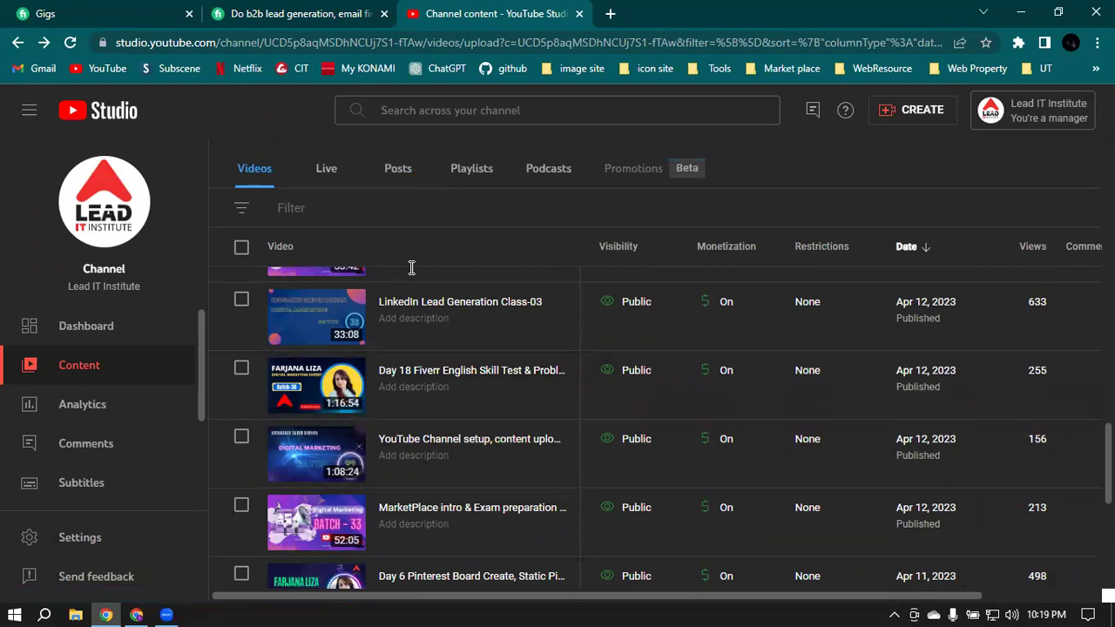
pyautogui.scroll(5, 480, 383)
pyautogui.scroll(5, 480, 379)
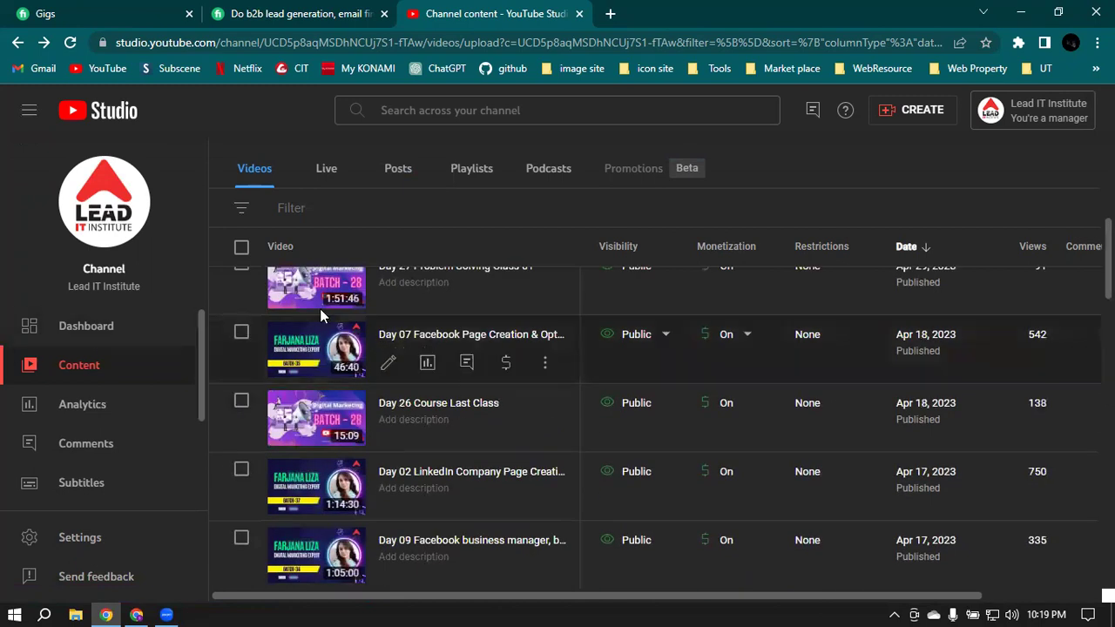
pyautogui.scroll(5, 464, 310)
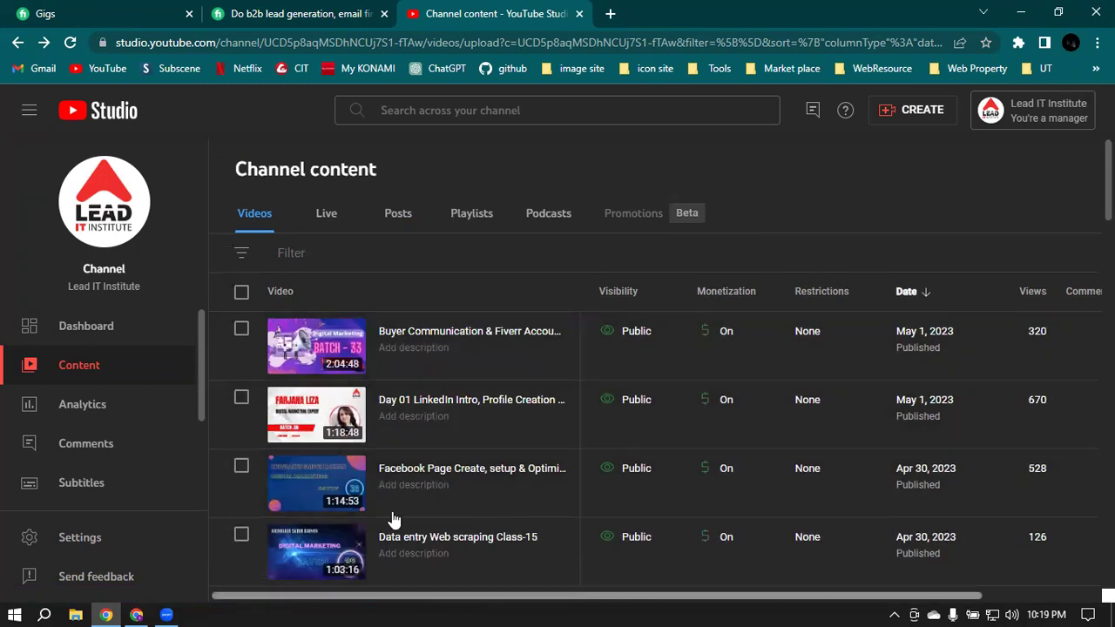
pyautogui.click(469, 218)
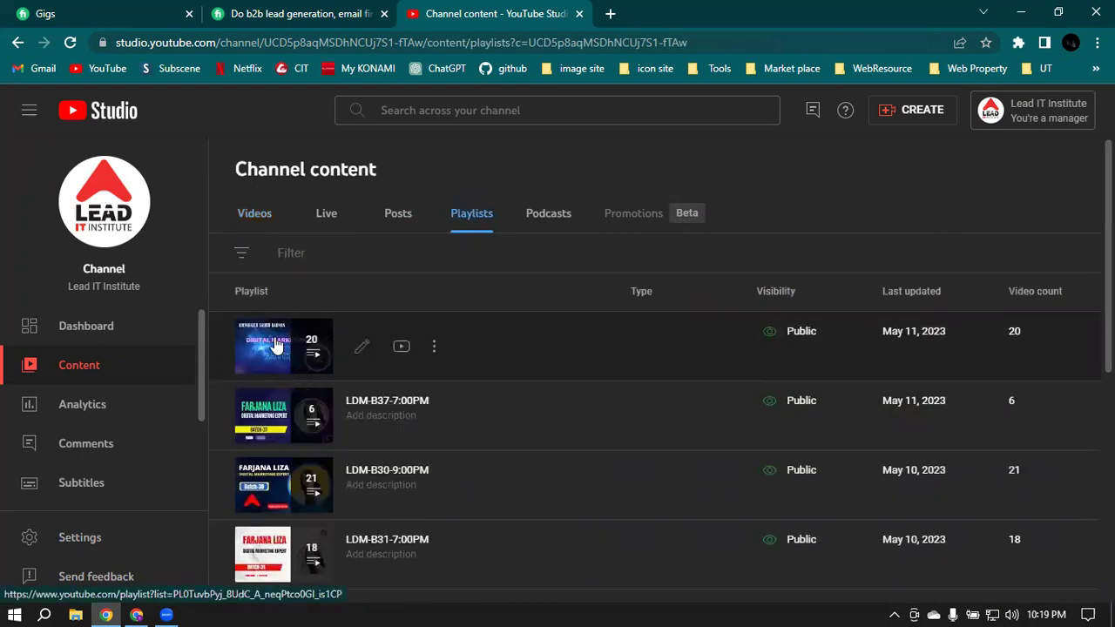
pyautogui.scroll(-4, 280, 349)
pyautogui.scroll(-2, 280, 349)
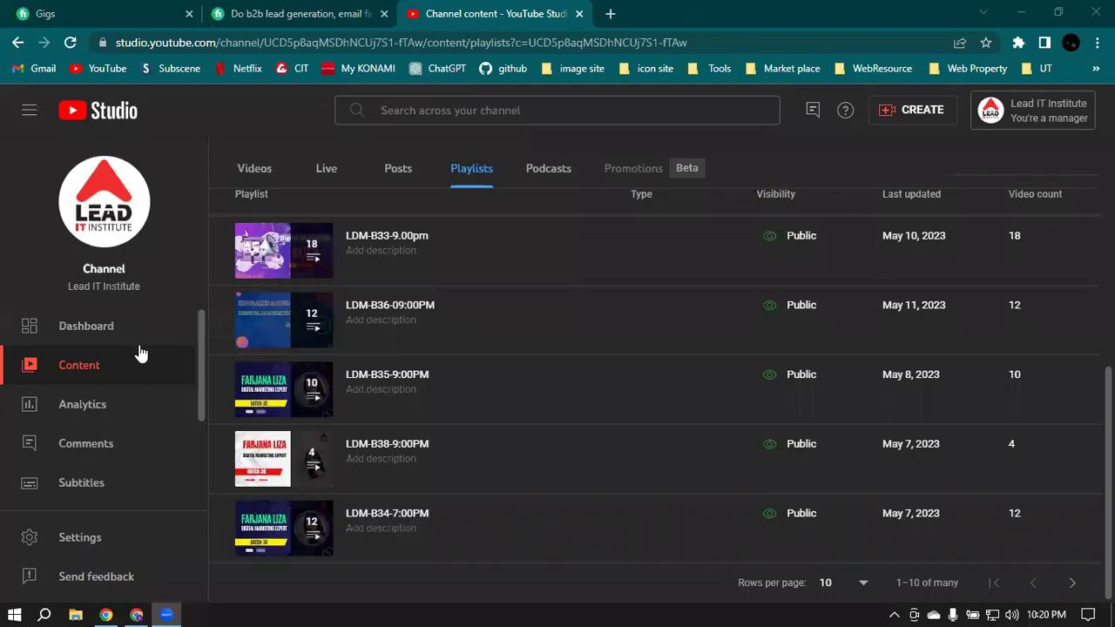
pyautogui.click(933, 118)
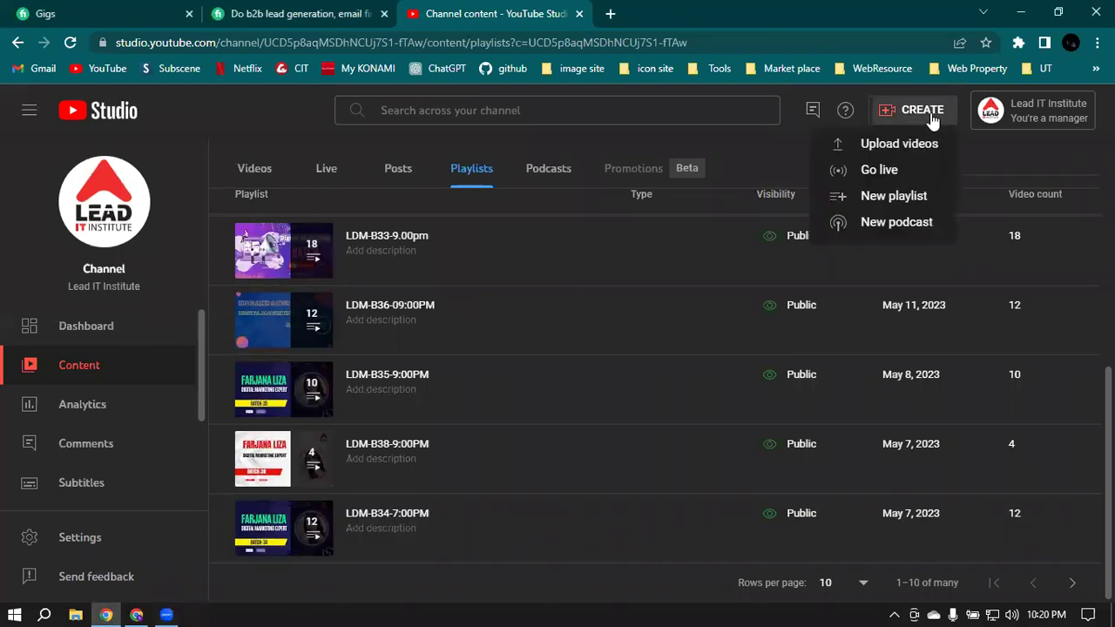
pyautogui.click(889, 144)
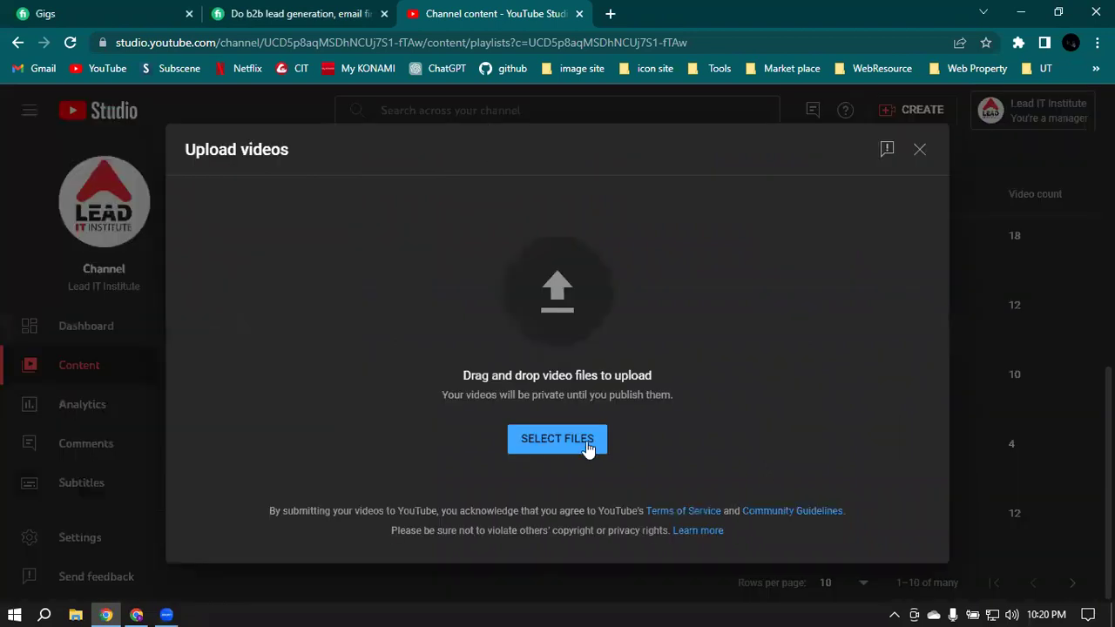
pyautogui.click(919, 150)
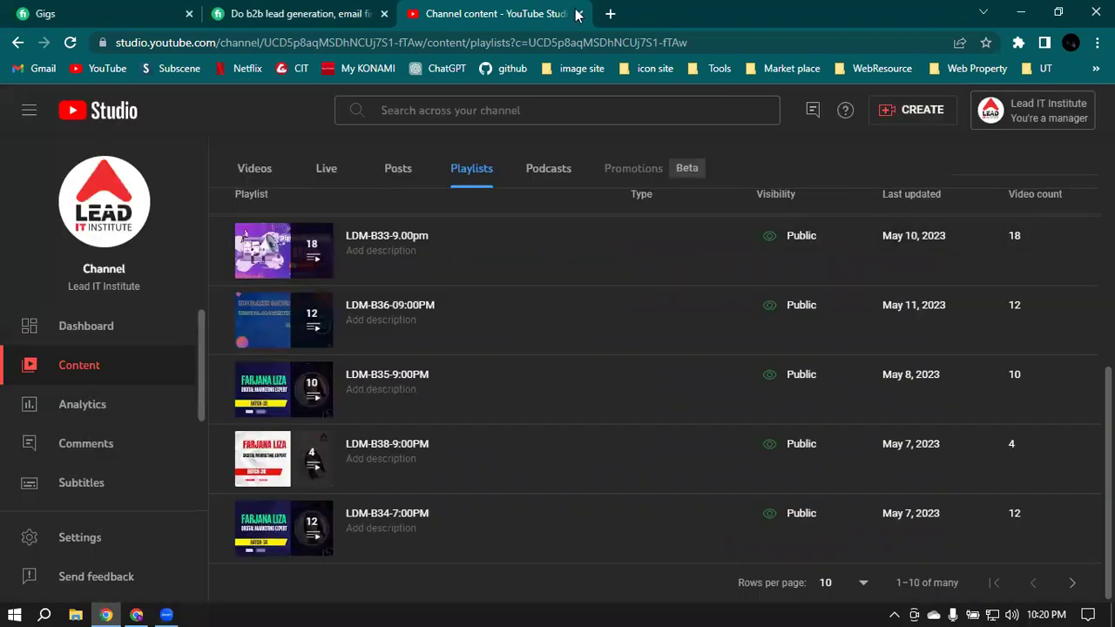
# Step: Open the Canva home page in a new browser tab and glance at the custom design size options without creating a design
pyautogui.click(610, 14)
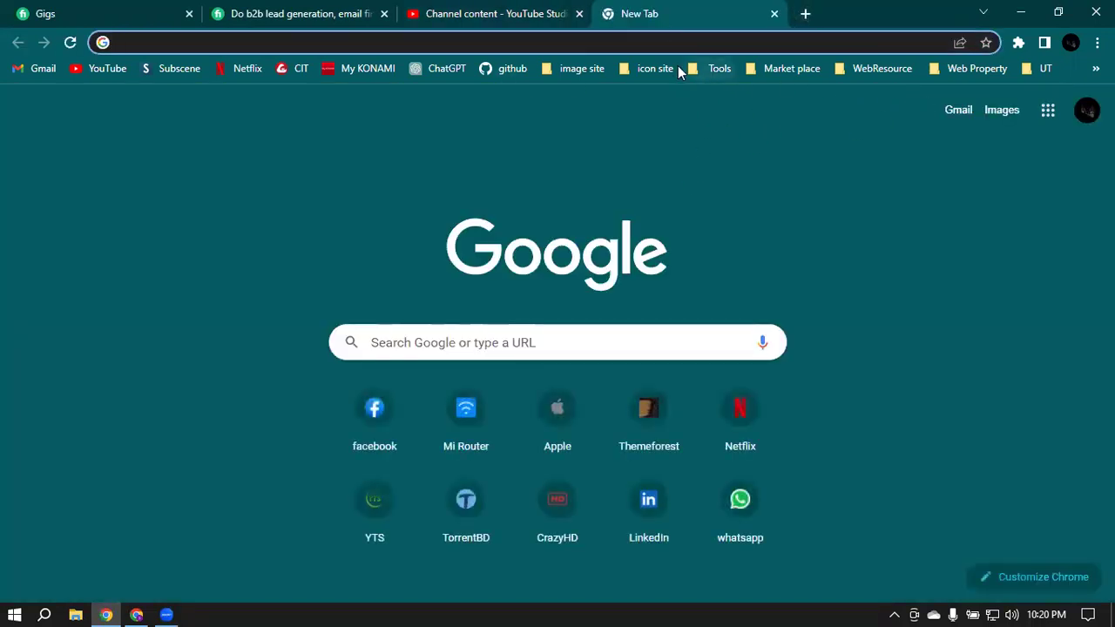
pyautogui.click(647, 39)
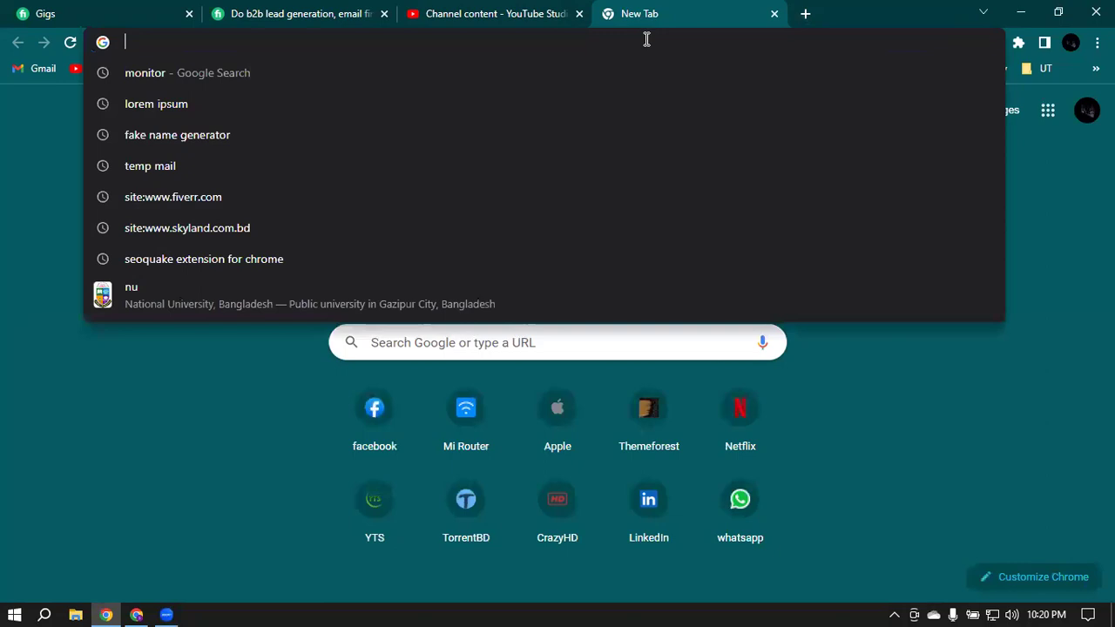
pyautogui.write('ca')
pyautogui.press('Return')
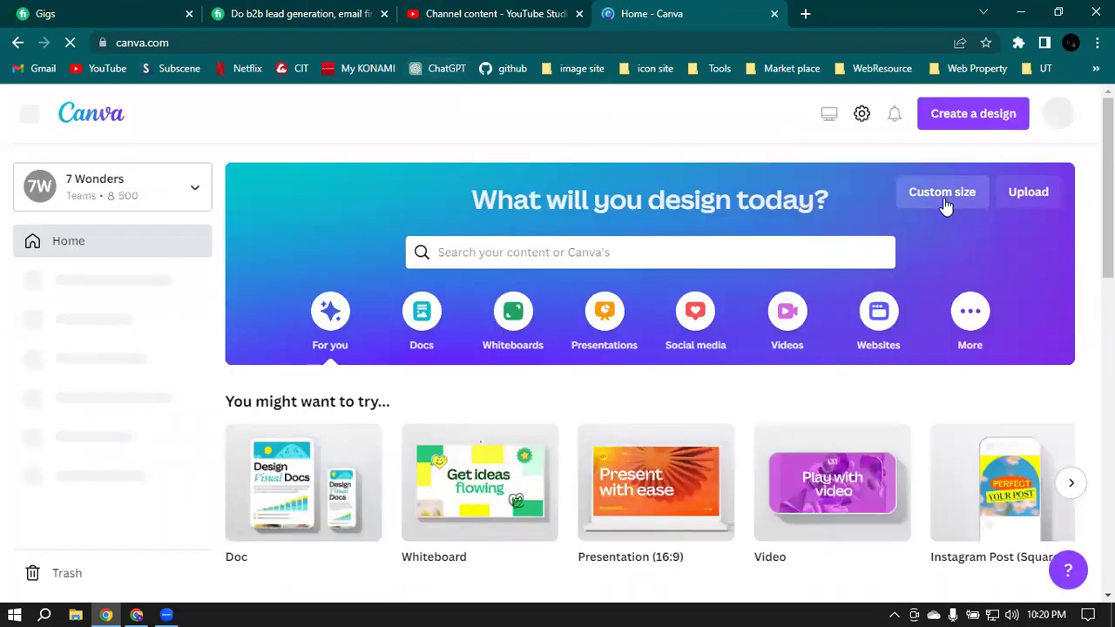
pyautogui.click(939, 199)
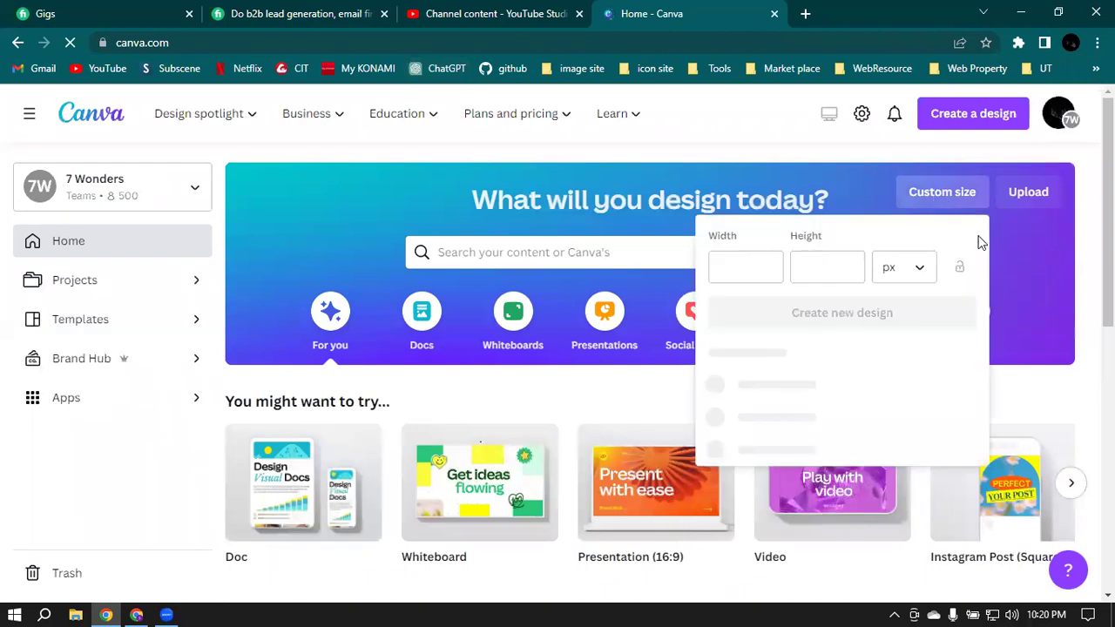
pyautogui.click(751, 122)
# Step: Search Canva's templates for "YouTube Th" and open the suggested YouTube Thumbnail template category
pyautogui.click(442, 253)
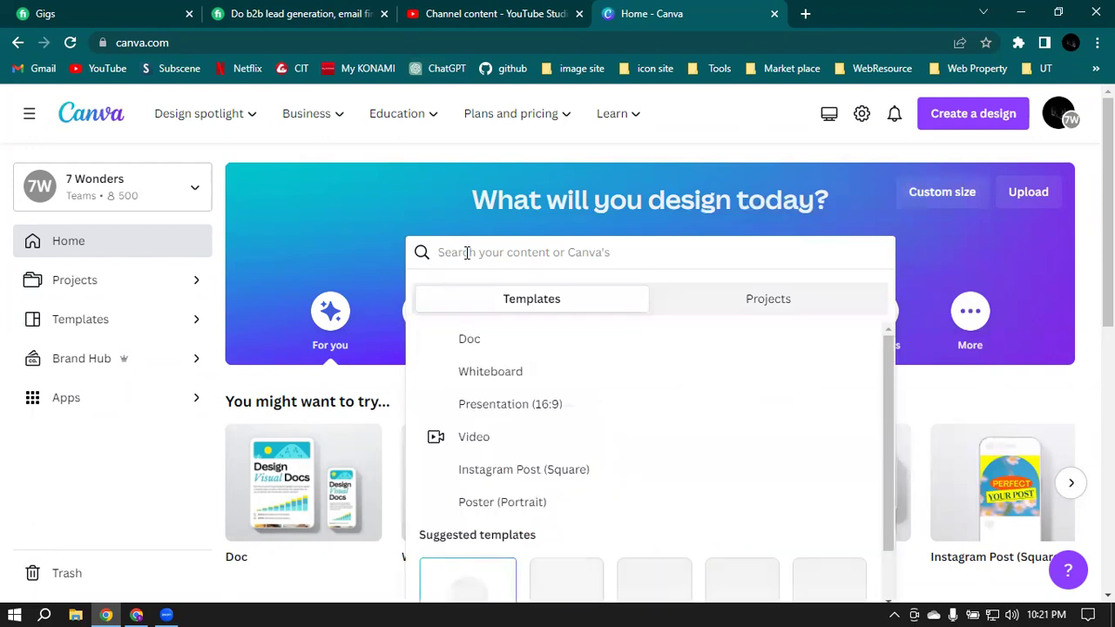
pyautogui.write('Y')
pyautogui.press('BackSpace')
pyautogui.write('YouTube')
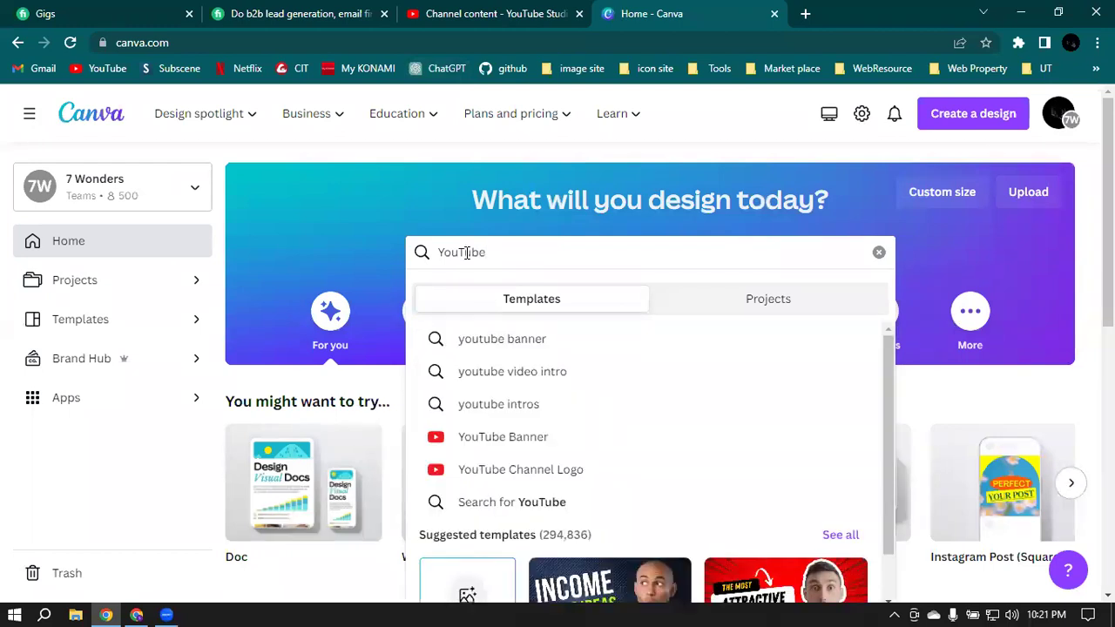
pyautogui.write(' Th')
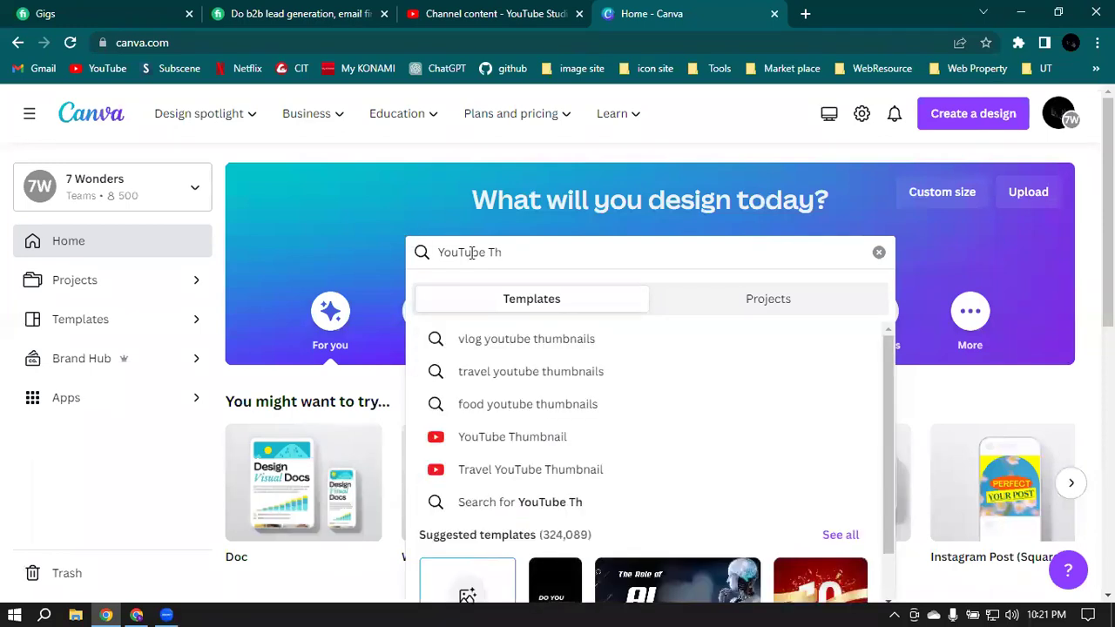
pyautogui.click(706, 441)
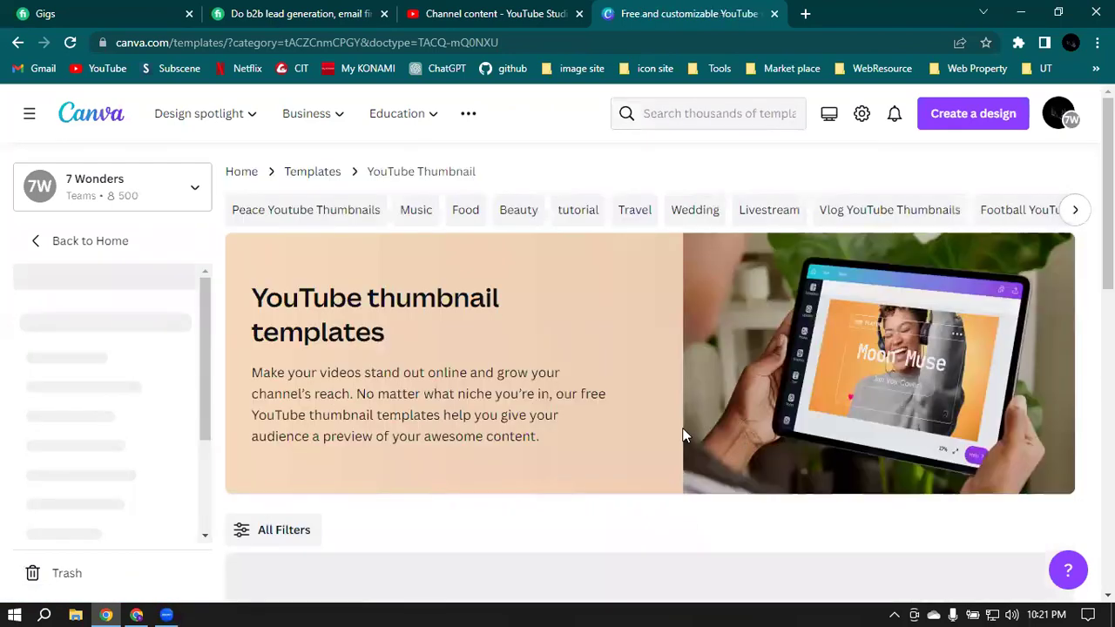
# Step: Browse the YouTube thumbnail templates and examine the available designs
pyautogui.scroll(-2, 576, 341)
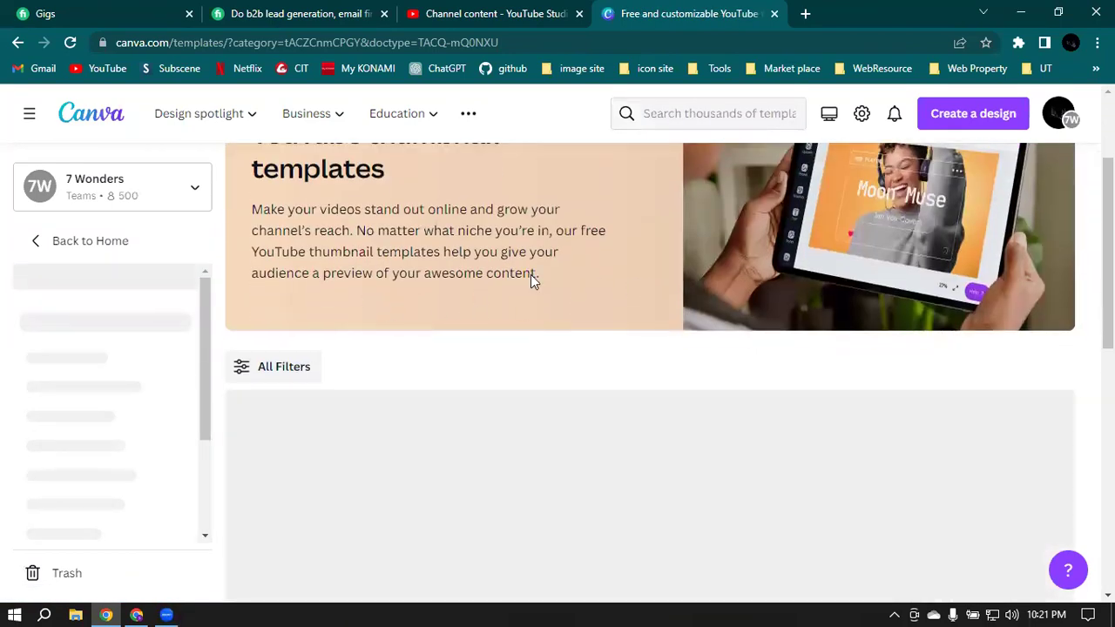
pyautogui.scroll(-2, 816, 280)
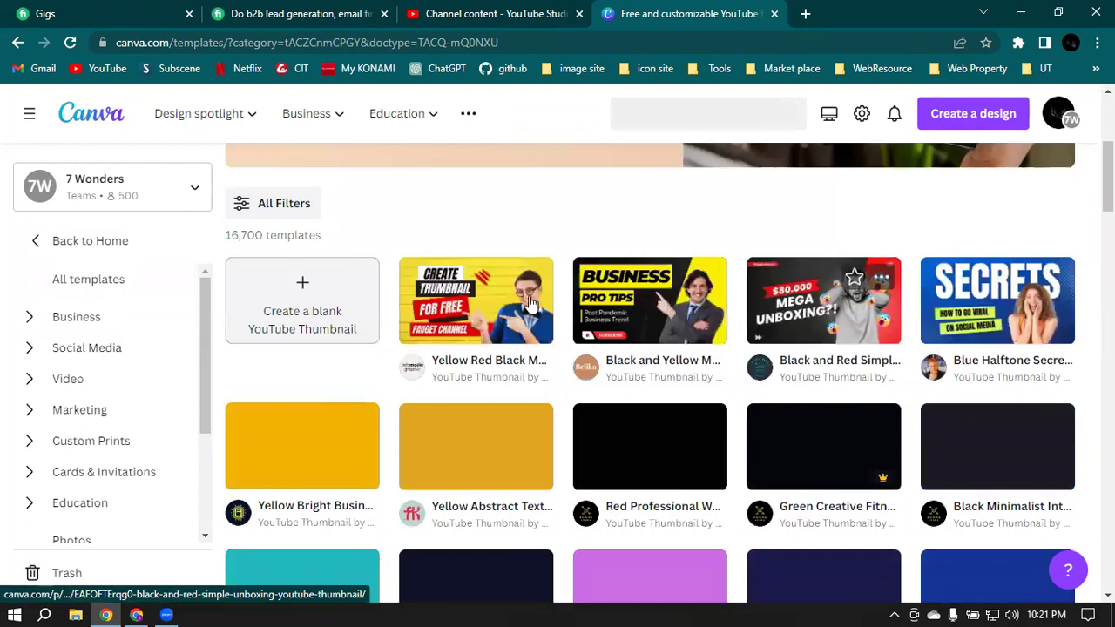
pyautogui.scroll(-3, 890, 338)
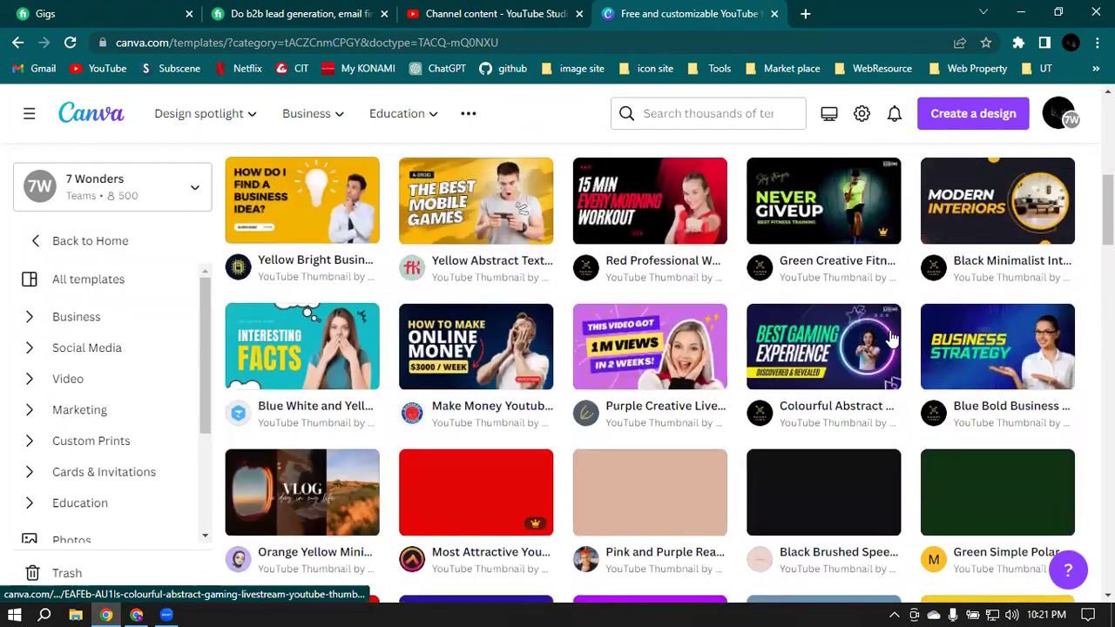
pyautogui.scroll(-3, 890, 338)
pyautogui.scroll(-2, 823, 331)
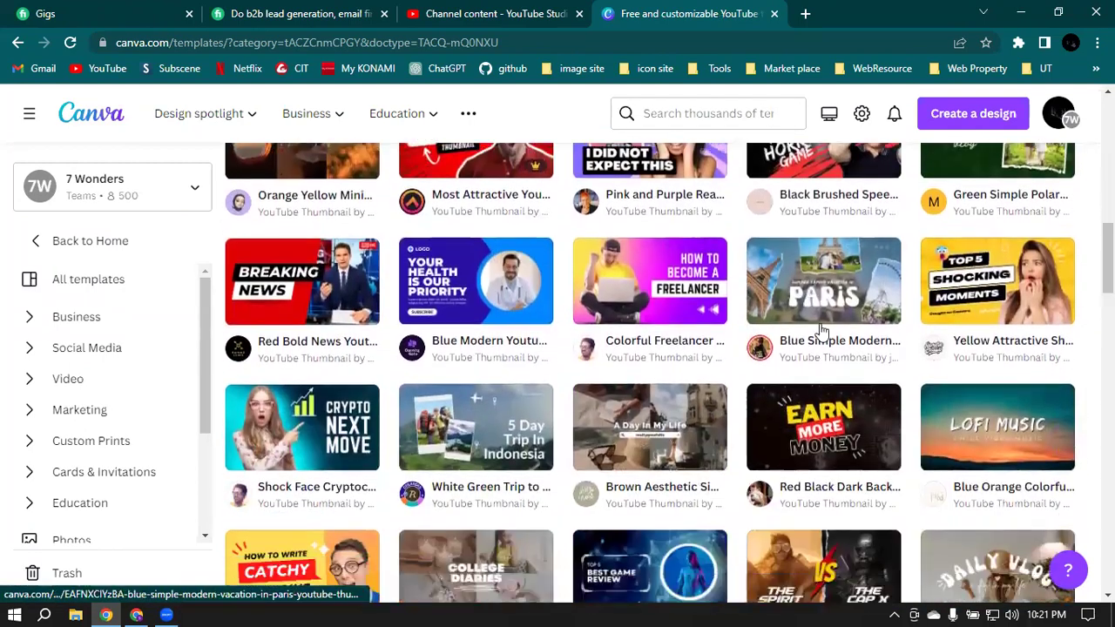
pyautogui.scroll(-2, 821, 330)
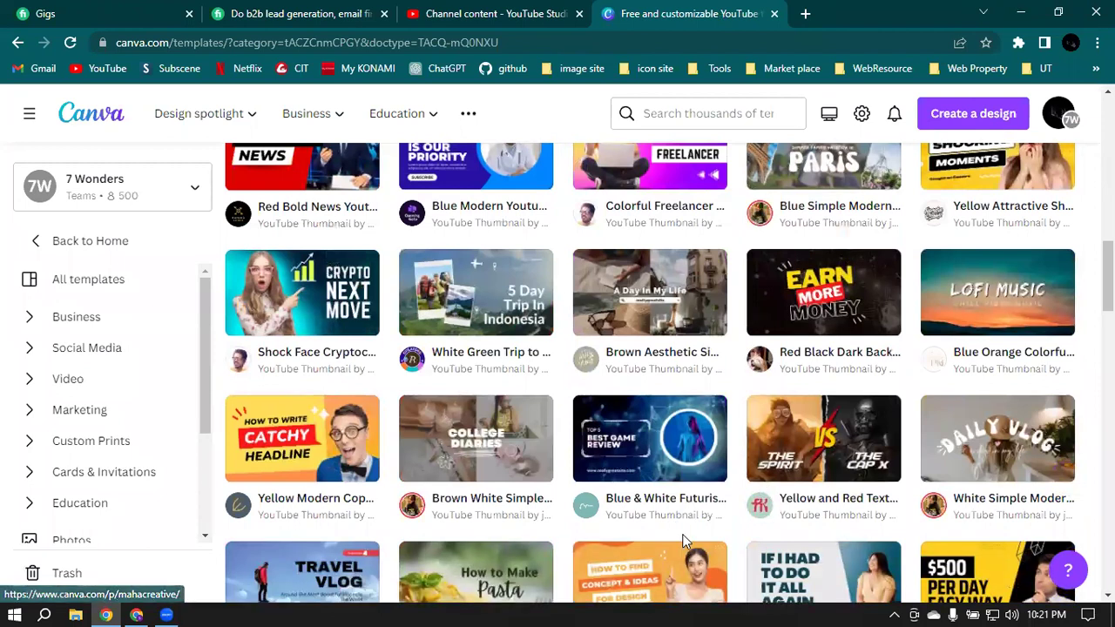